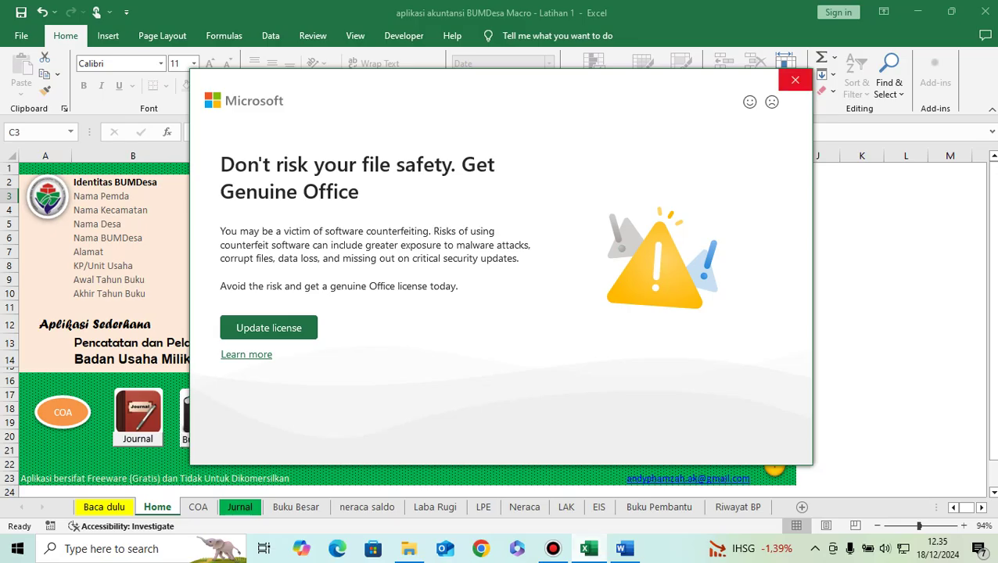
# Step: Dismiss the Genuine Office dialog and close the yellow Get Genuine Office message bar
pyautogui.press('Escape')
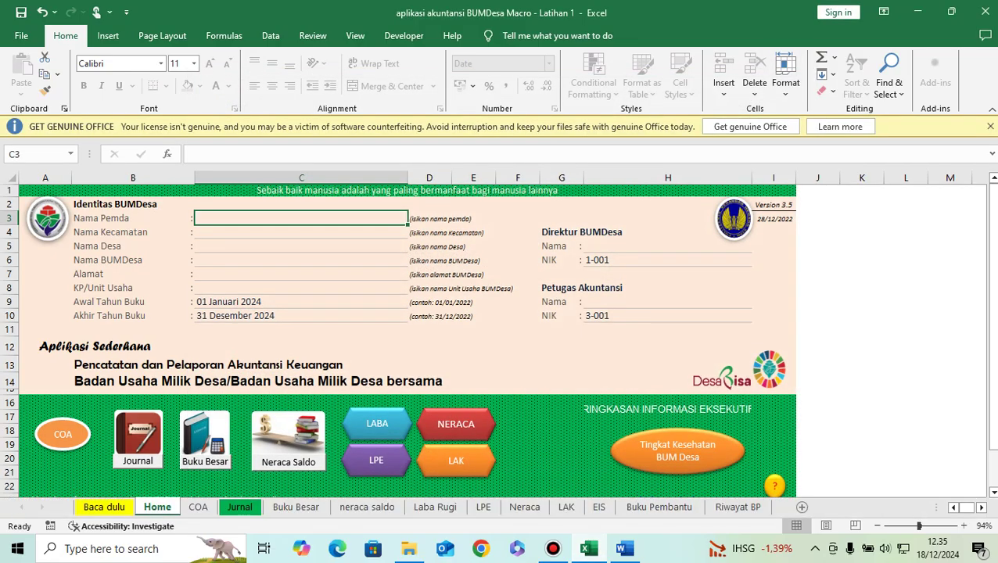
pyautogui.click(990, 126)
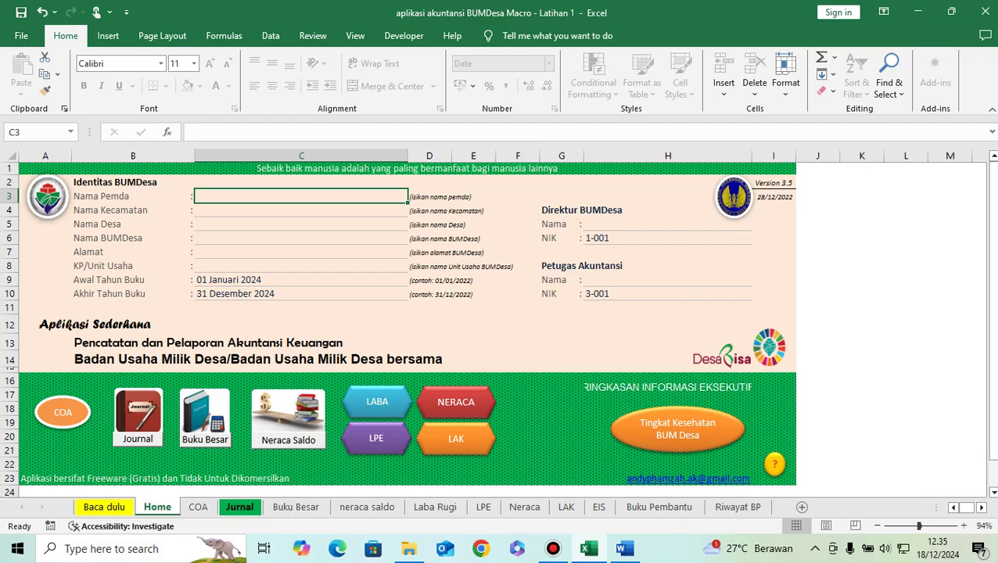
pyautogui.click(198, 507)
pyautogui.scroll(-14, 312, 344)
pyautogui.scroll(-4, 313, 345)
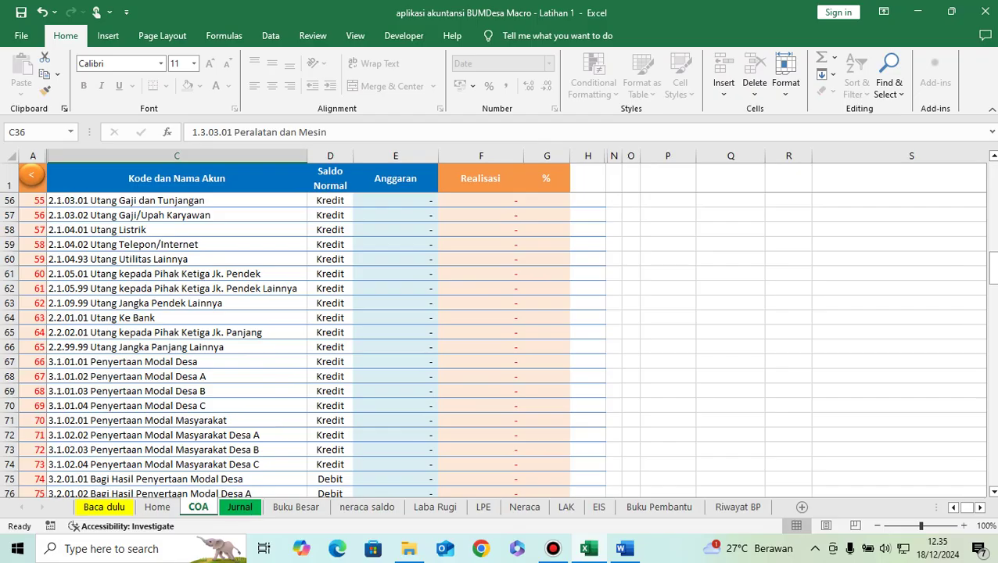
pyautogui.scroll(-5, 313, 344)
pyautogui.scroll(-8, 313, 344)
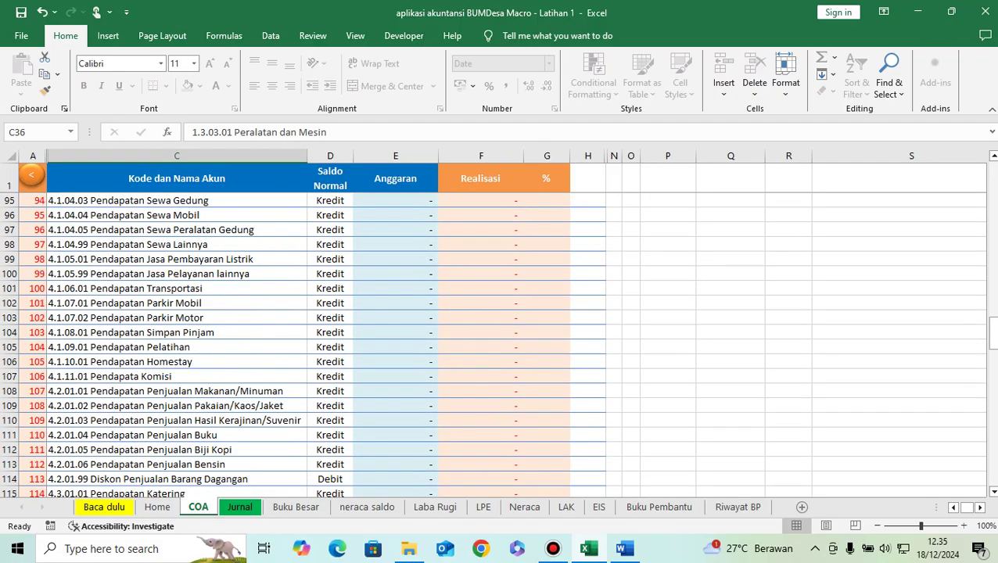
pyautogui.click(31, 175)
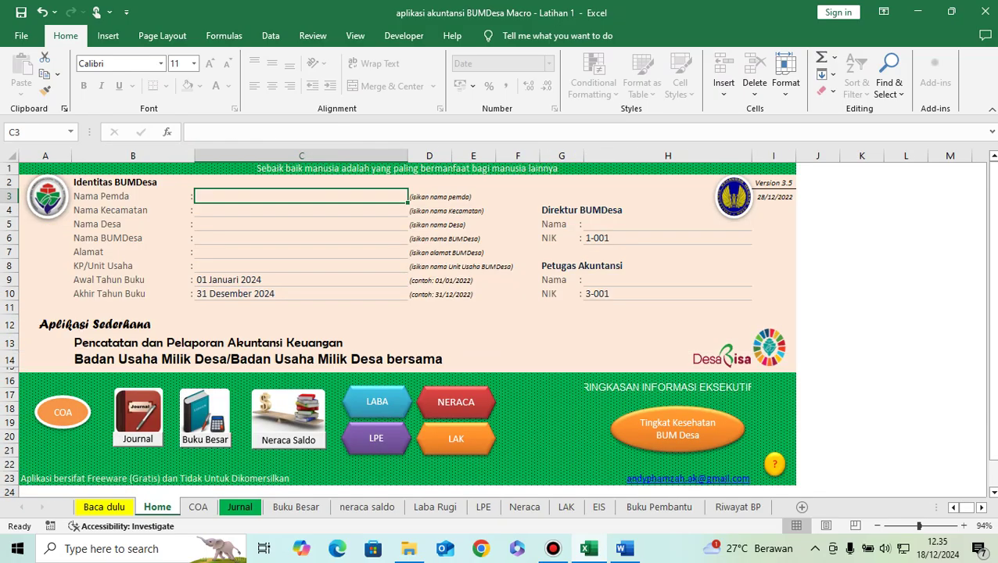
pyautogui.click(138, 418)
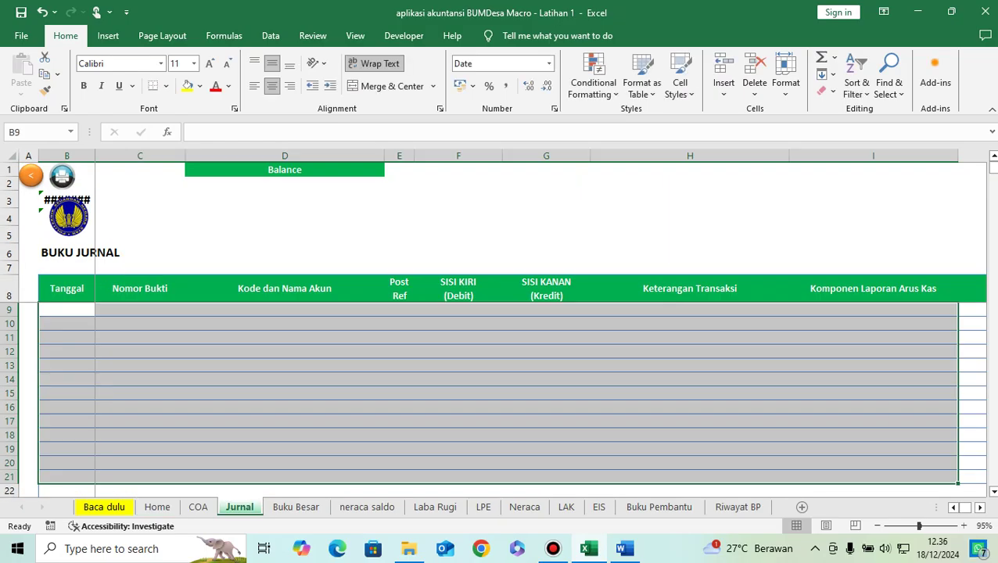
pyautogui.click(140, 337)
pyautogui.click(67, 311)
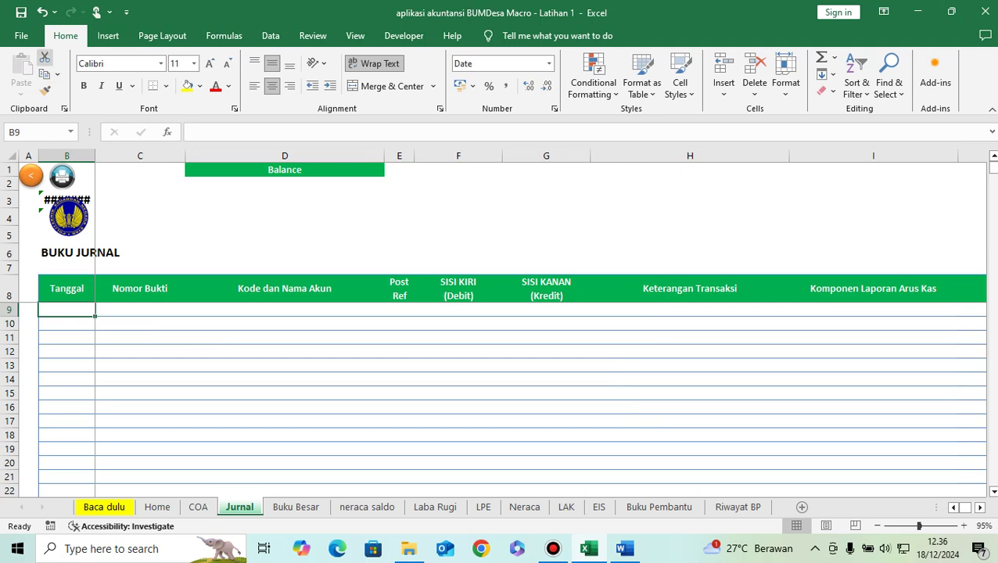
pyautogui.click(31, 176)
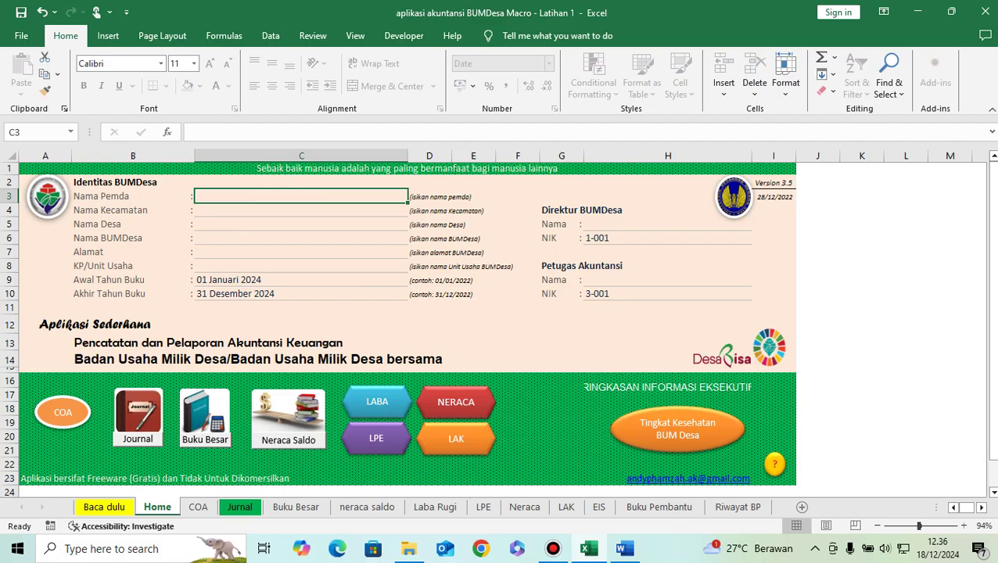
# Step: Confirm the Buku Besar ledger shows 1.1.01.01 Kas Tunai, then open the Neraca Saldo trial balance from Home
pyautogui.click(205, 415)
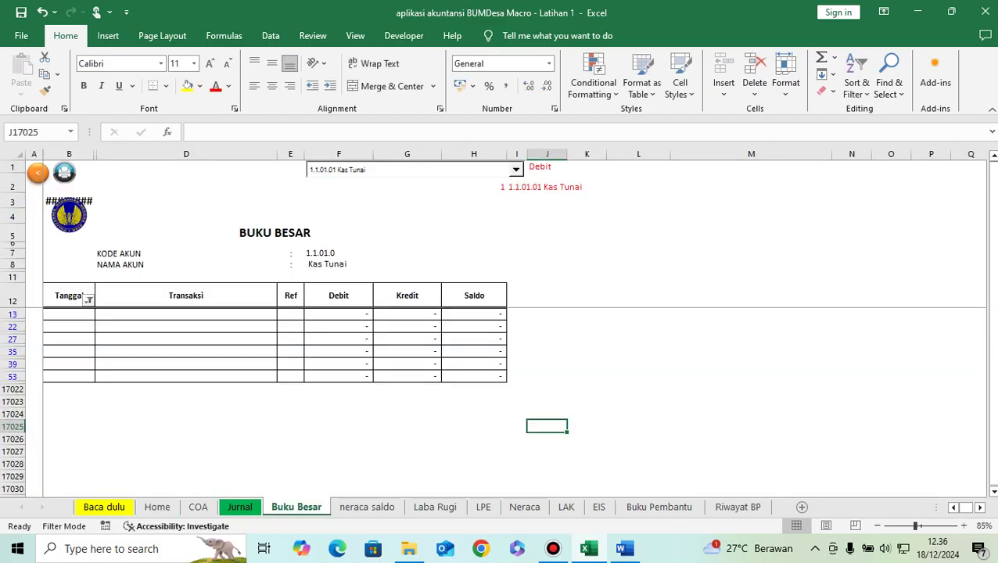
pyautogui.click(516, 169)
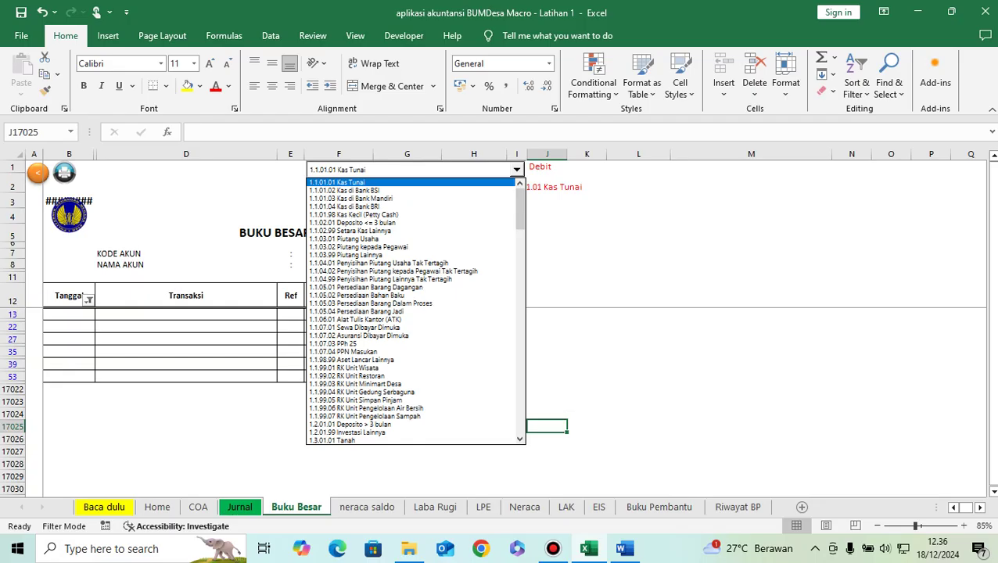
pyautogui.click(338, 182)
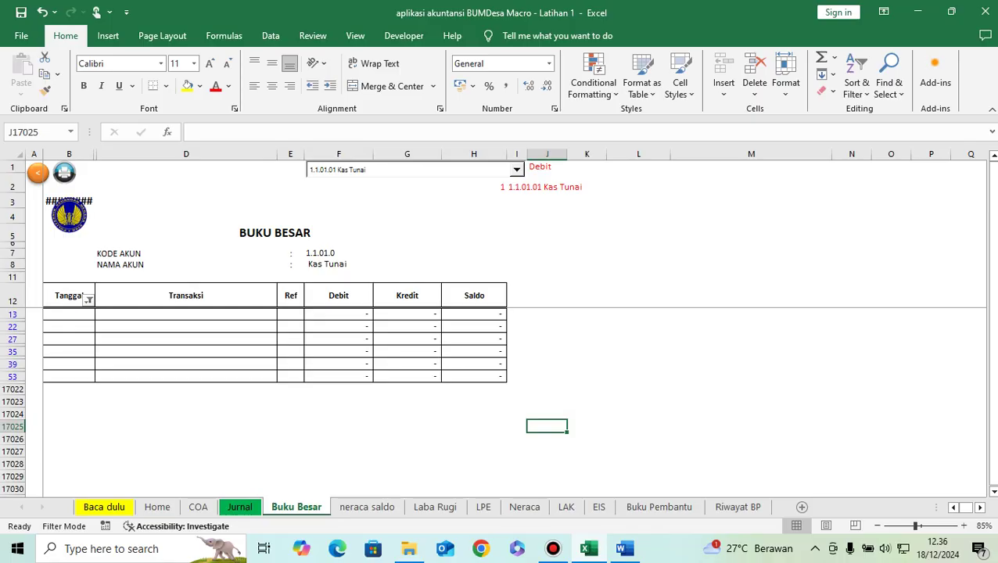
pyautogui.click(37, 172)
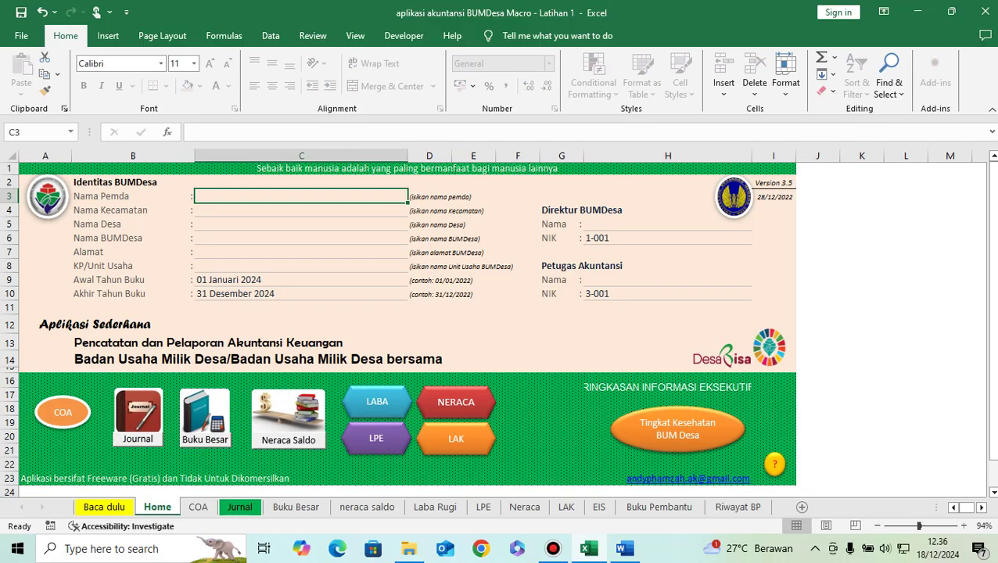
pyautogui.click(289, 416)
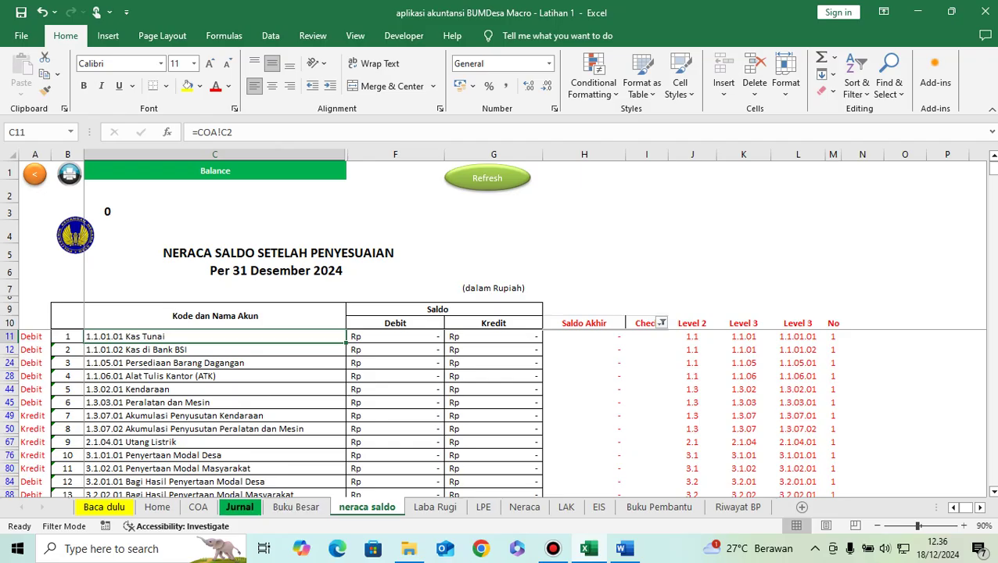
# Step: Step through the Jurnal and COA sheets back to the Home dashboard
pyautogui.click(239, 507)
pyautogui.click(197, 506)
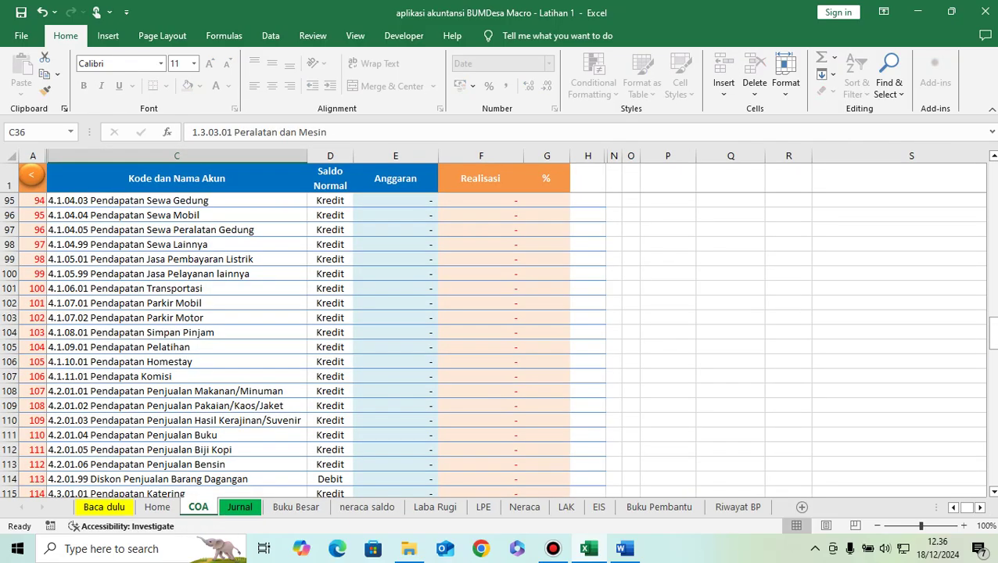
pyautogui.click(156, 506)
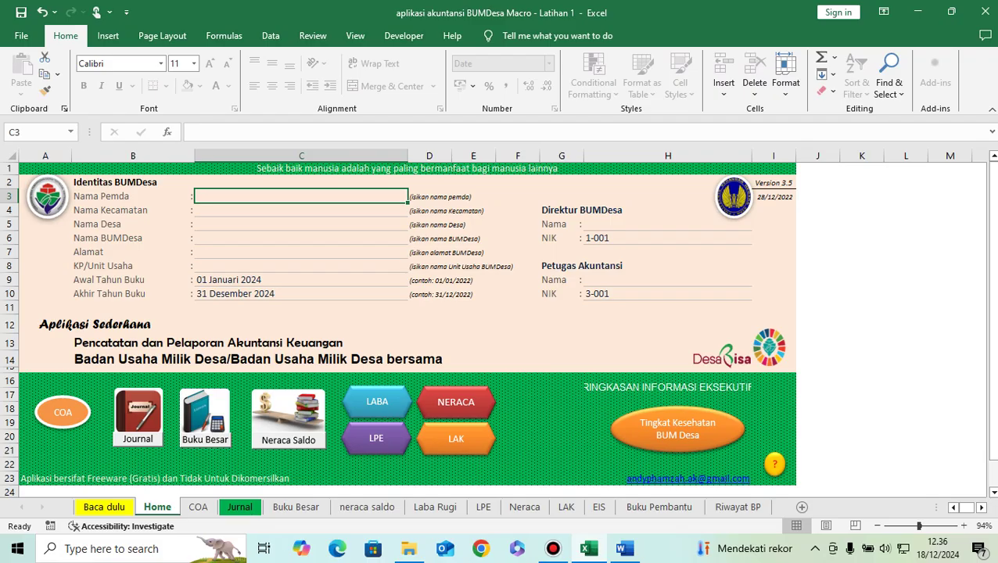
pyautogui.hotkey('ctrl', 'pagedown')
pyautogui.hotkey('ctrl', 'pagedown')
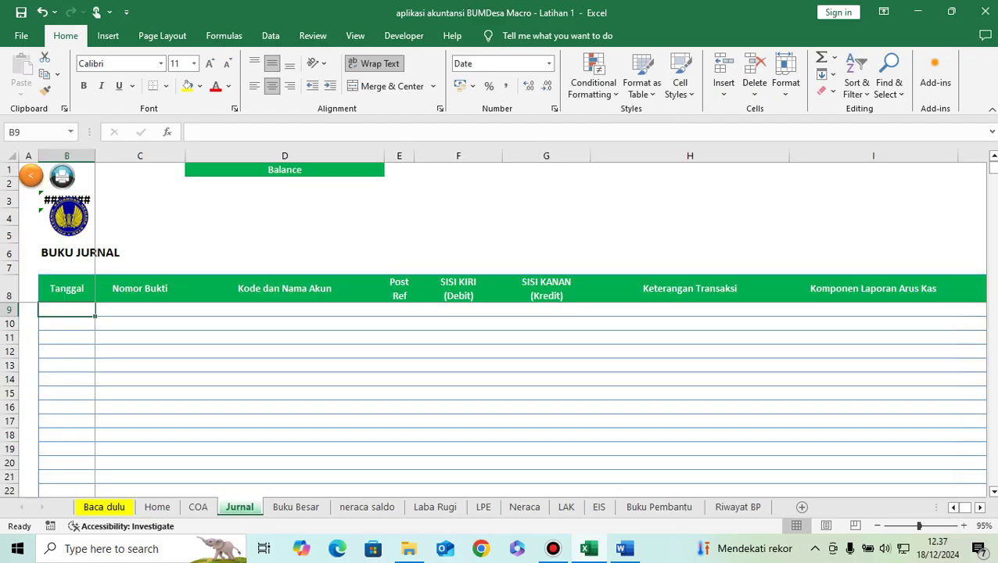
pyautogui.click(140, 309)
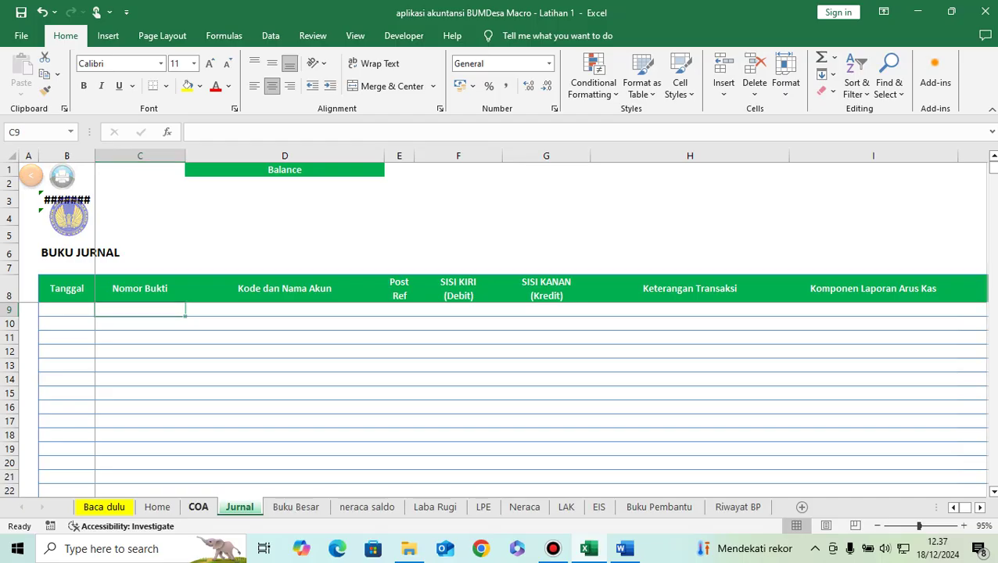
pyautogui.click(198, 507)
pyautogui.click(157, 507)
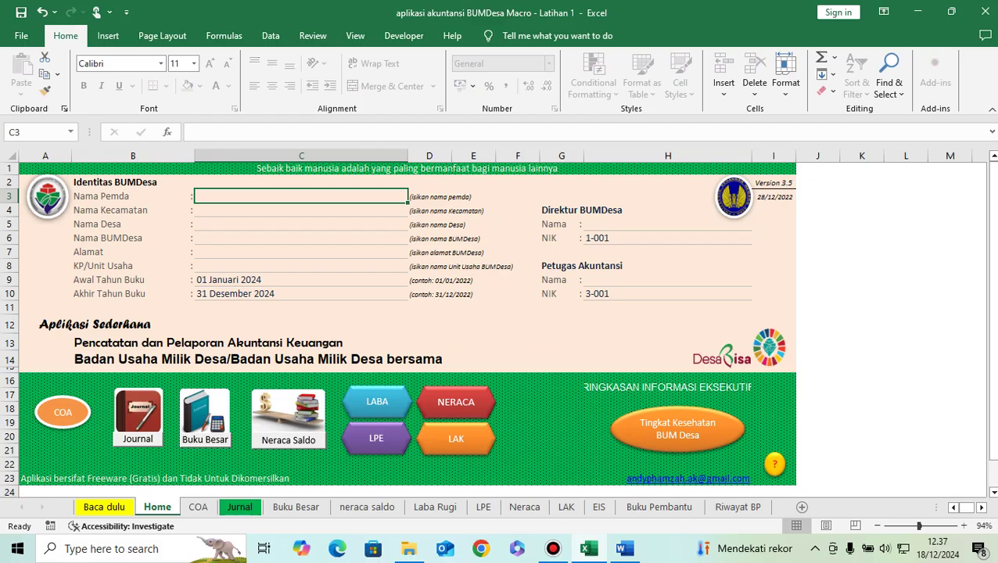
# Step: Copy 'Kabupaten Sumedang' from the Word exercise's Nama Pemda line and return to Excel
pyautogui.click(623, 548)
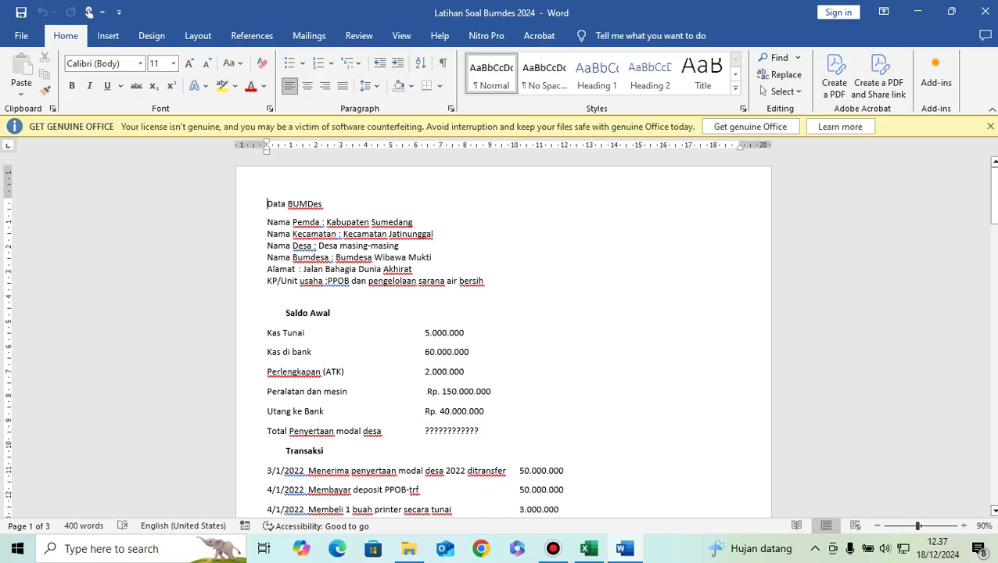
pyautogui.moveTo(327, 222); pyautogui.dragTo(418, 222)
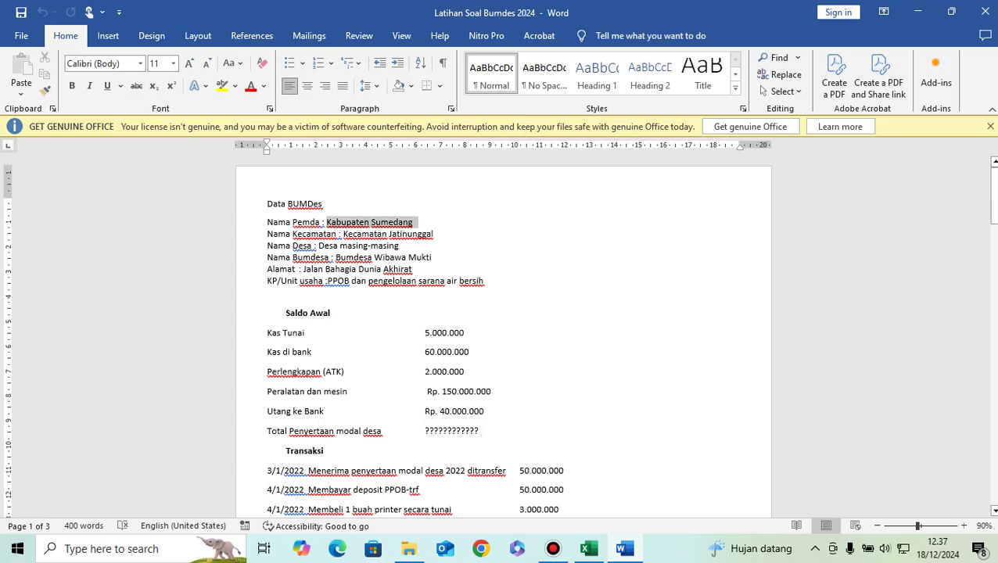
pyautogui.click(415, 222)
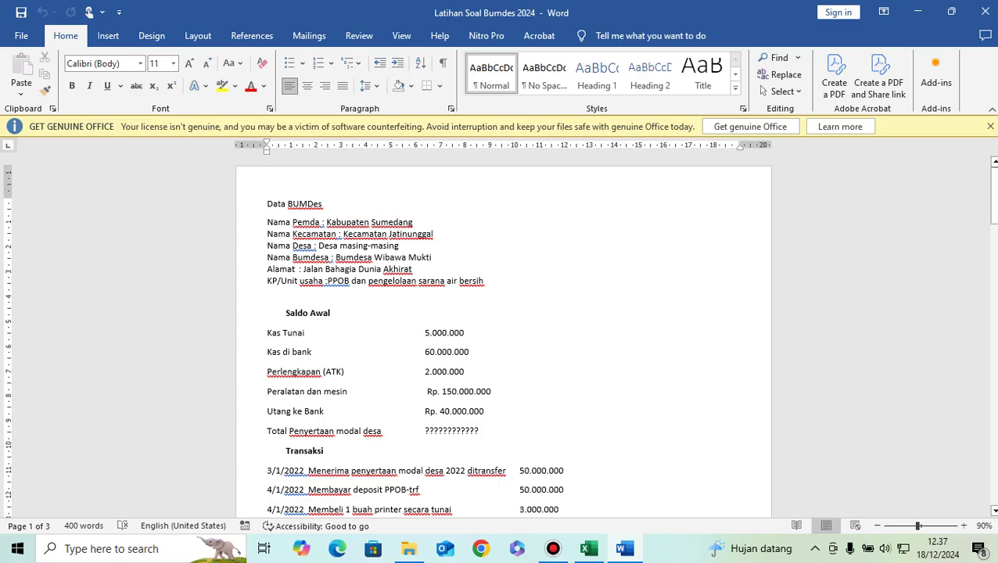
pyautogui.moveTo(326, 222); pyautogui.dragTo(413, 223)
pyautogui.hotkey('ctrl', 'c')
pyautogui.hotkey('alt', 'Tab')
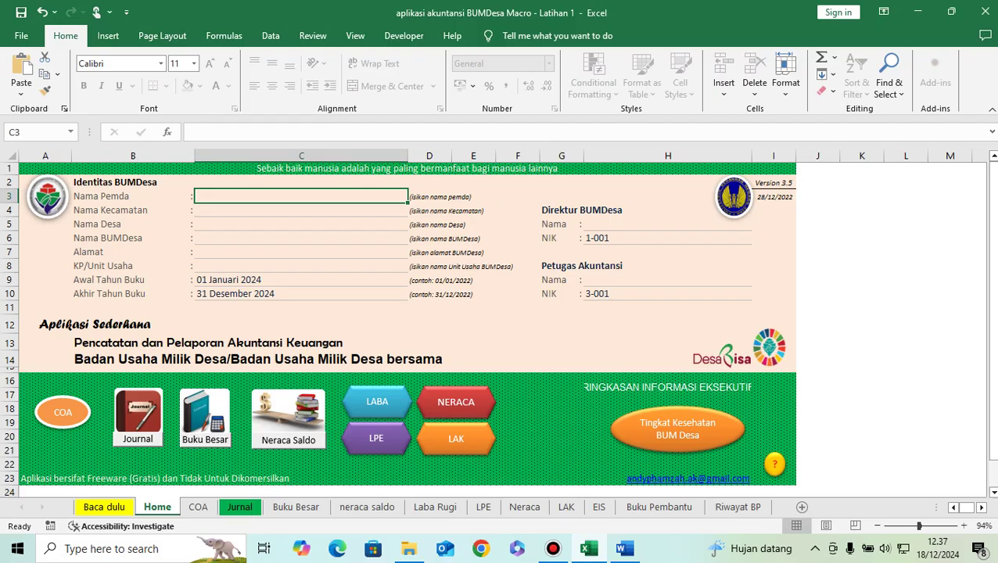
# Step: Paste Kabupaten Sumedang into C3 and Kecamatan Jatinunggal into C4, removing its leading colon
pyautogui.hotkey('ctrl', 'v')
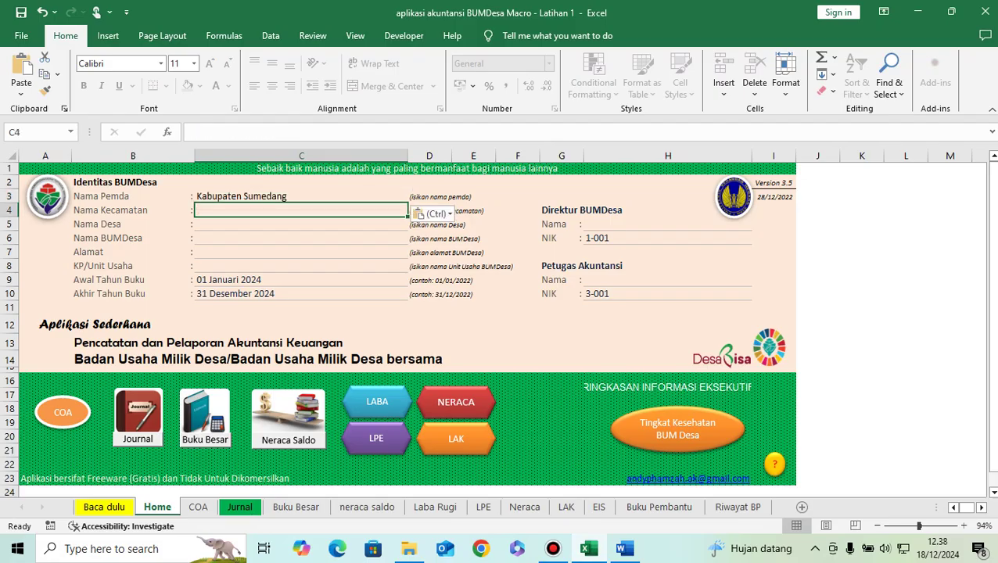
pyautogui.hotkey('alt', 'Tab')
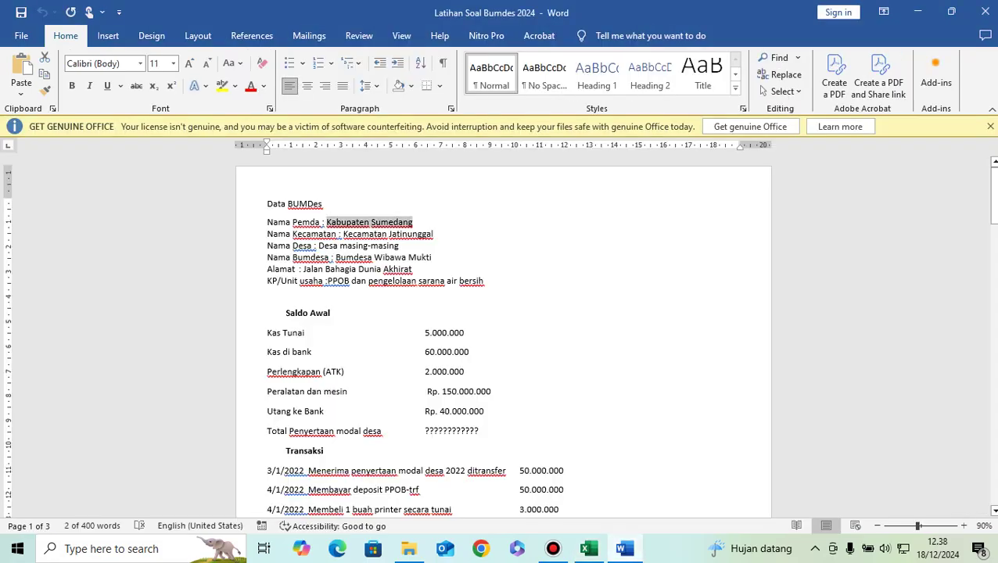
pyautogui.moveTo(340, 233); pyautogui.dragTo(433, 234)
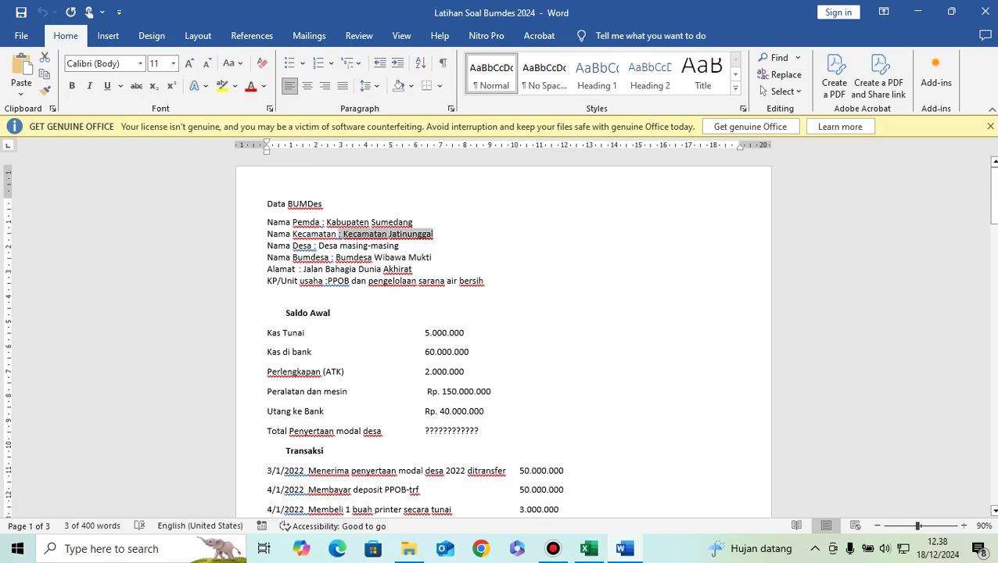
pyautogui.hotkey('alt', 'Tab')
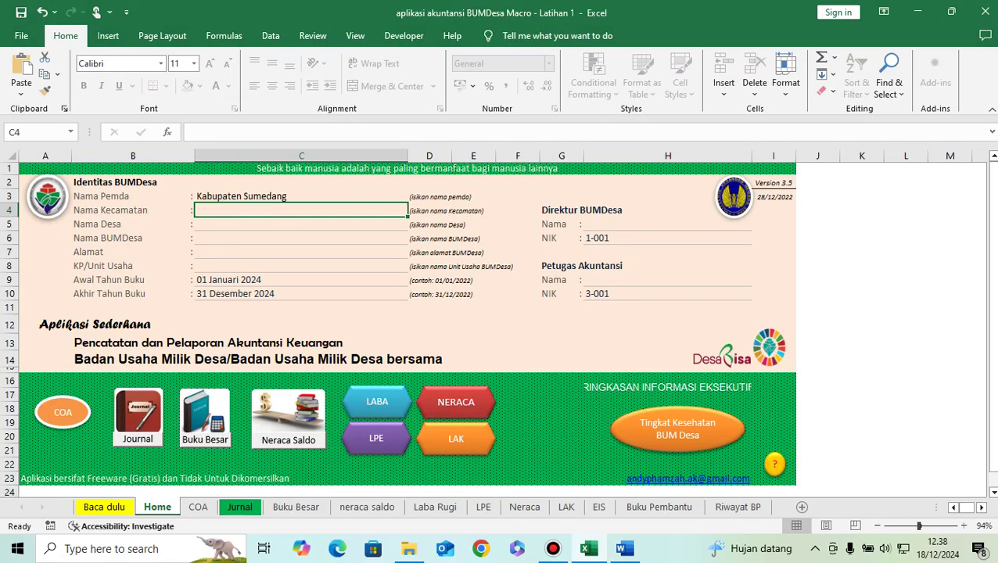
pyautogui.hotkey('ctrl', 'v')
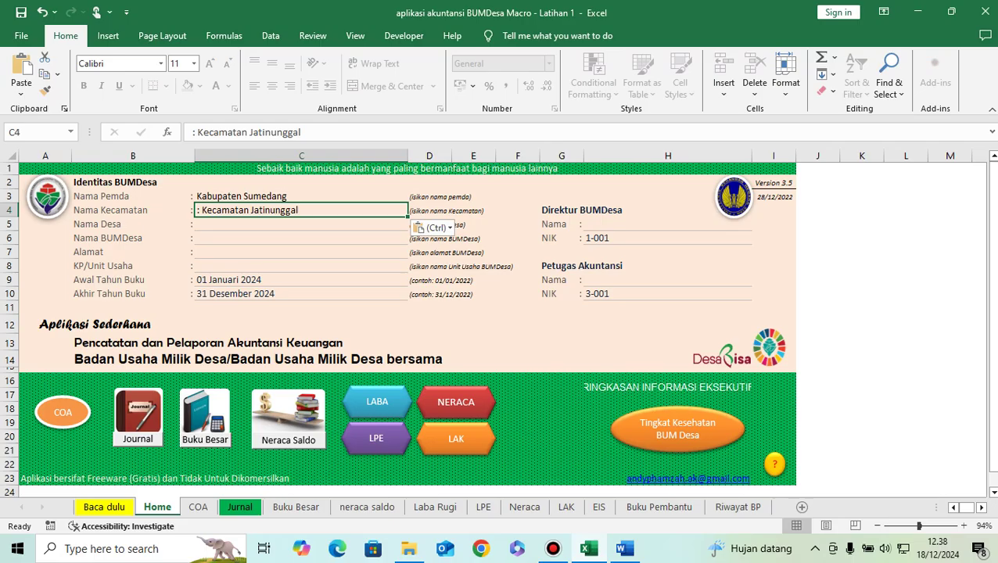
pyautogui.press('F2')
pyautogui.press('Home')
pyautogui.press('Delete')
pyautogui.press('Delete')
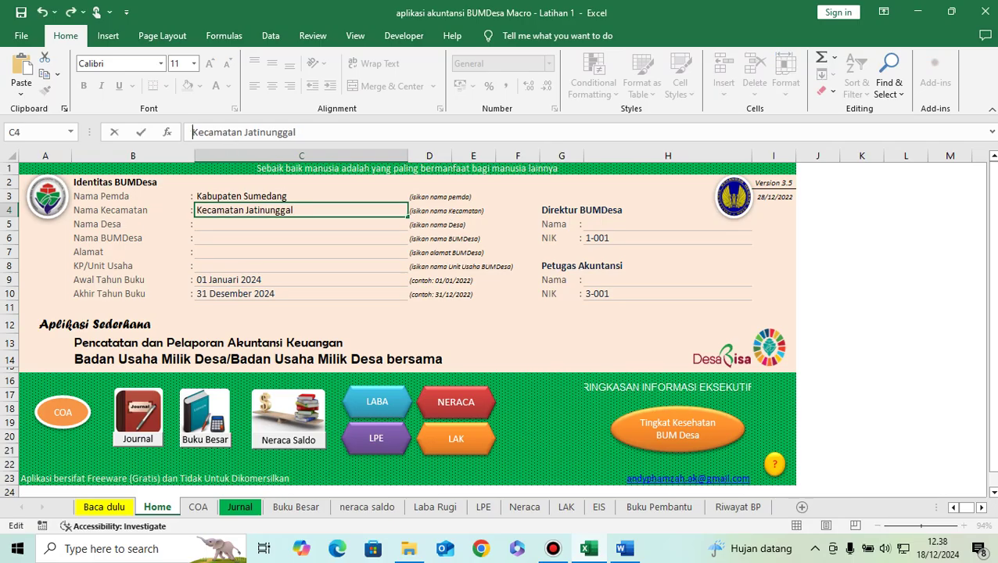
pyautogui.press('Return')
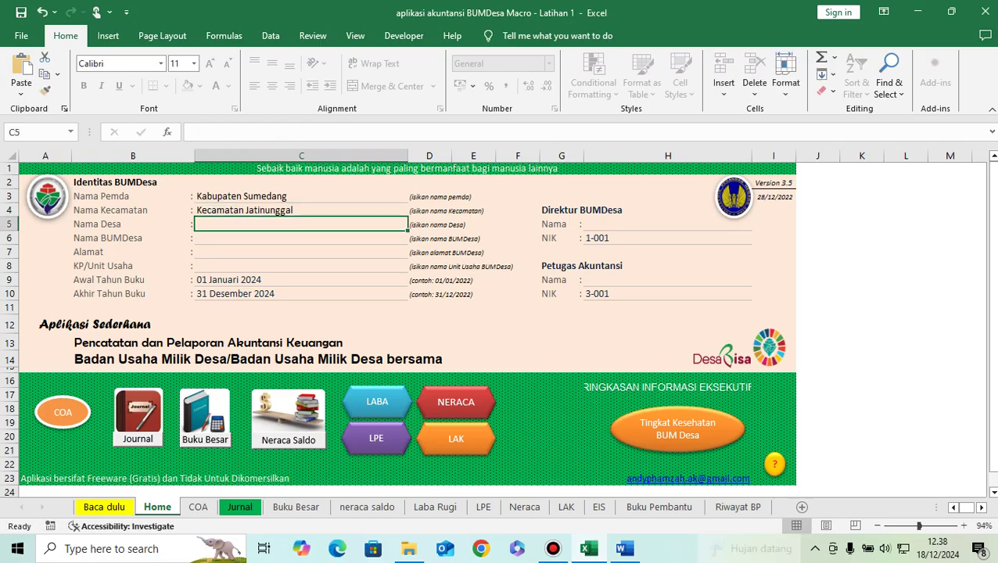
# Step: Copy 'Desa masing-masing' and 'Bumdesa Wibawa Mukti' from Word into Nama Desa and Nama BUMDesa
pyautogui.hotkey('alt', 'Tab')
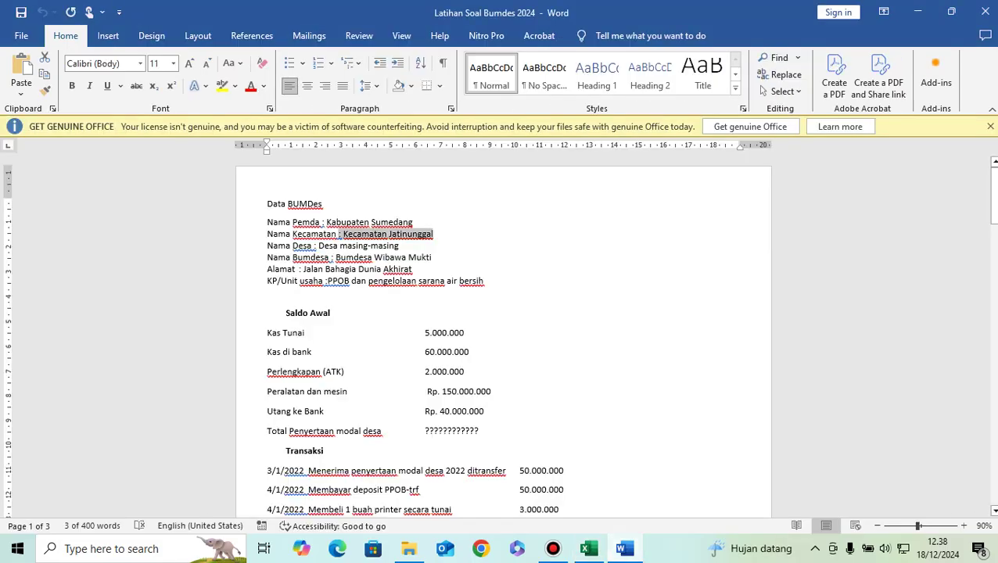
pyautogui.moveTo(318, 246); pyautogui.dragTo(398, 245)
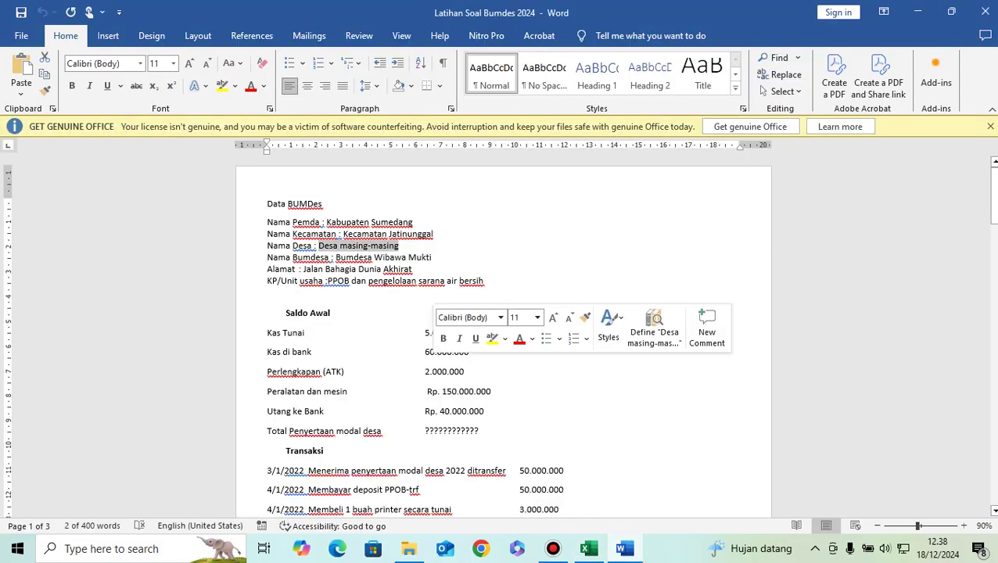
pyautogui.hotkey('alt', 'Tab')
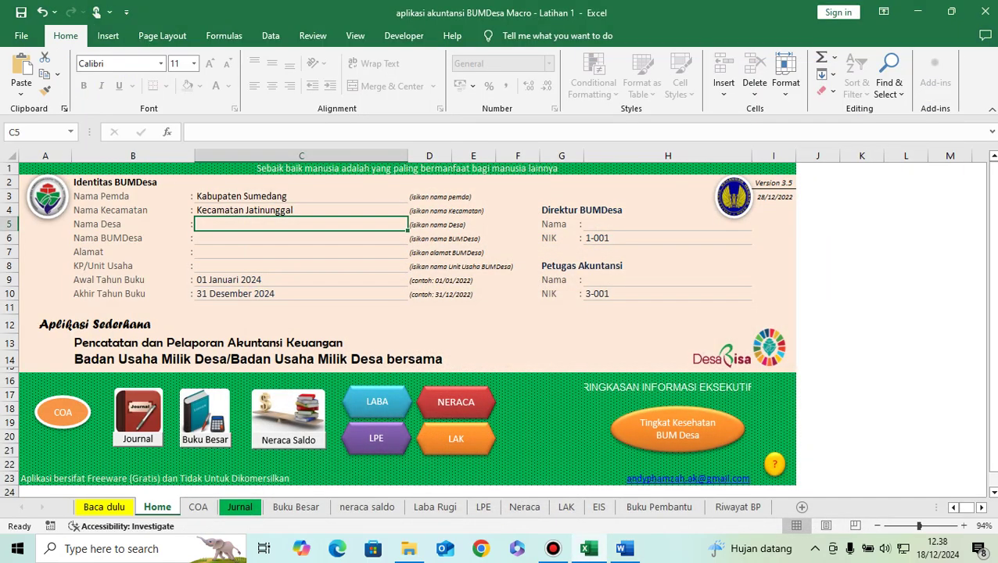
pyautogui.hotkey('ctrl', 'v')
pyautogui.press('Return')
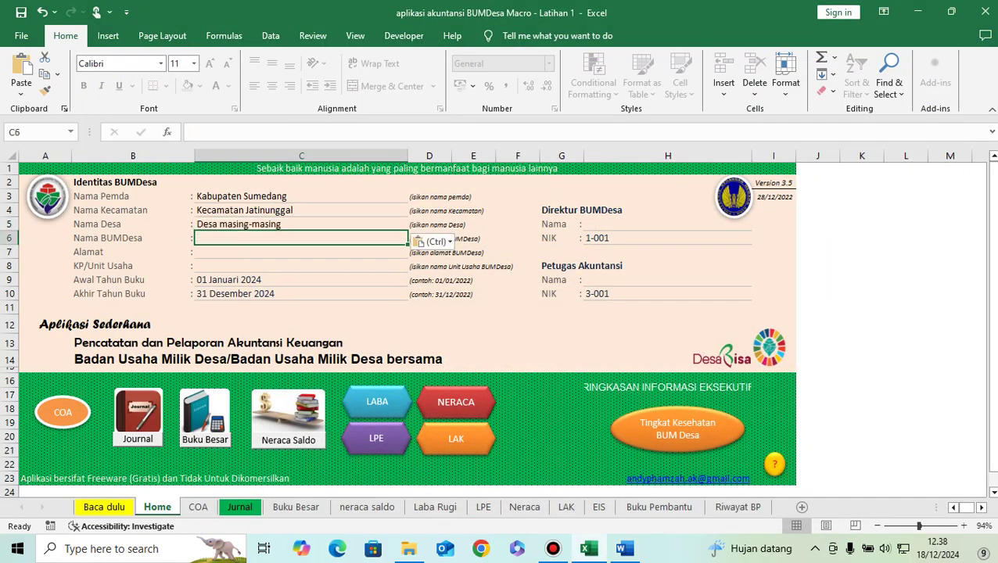
pyautogui.hotkey('alt', 'Tab')
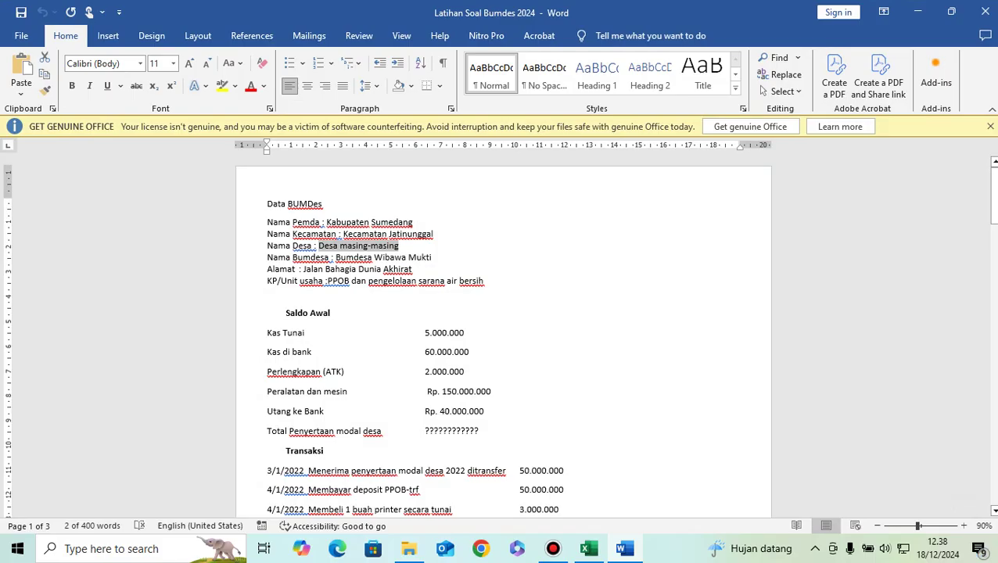
pyautogui.moveTo(336, 258); pyautogui.dragTo(432, 259)
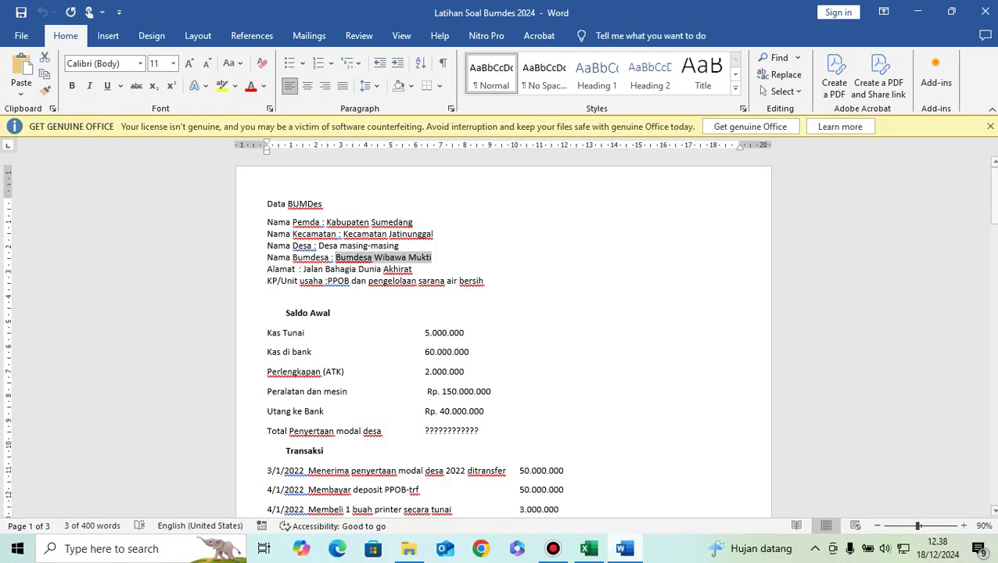
pyautogui.hotkey('alt', 'Tab')
pyautogui.hotkey('ctrl', 'v')
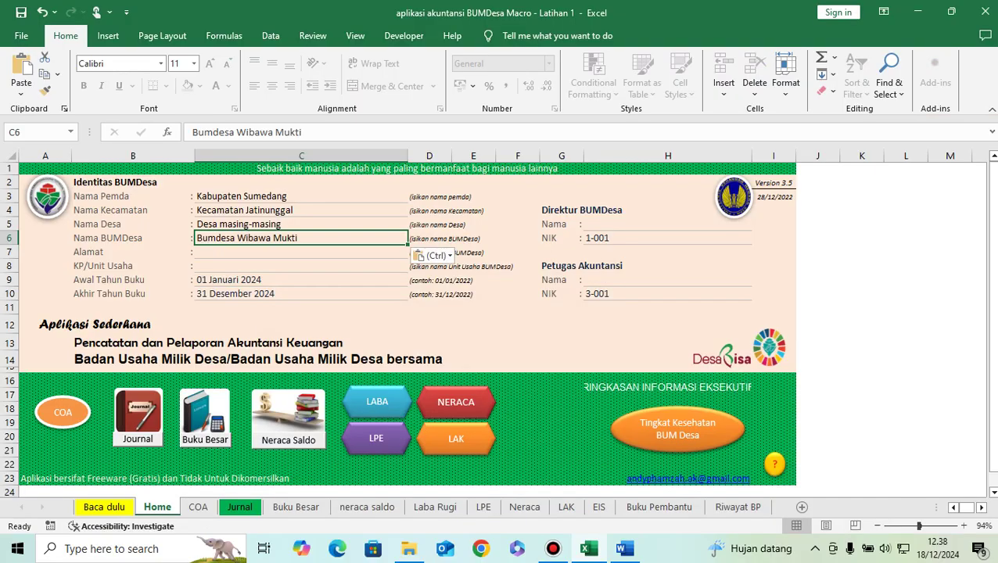
pyautogui.press('Return')
# Step: Copy the address from the Word exercise into the Alamat field
pyautogui.hotkey('alt', 'Tab')
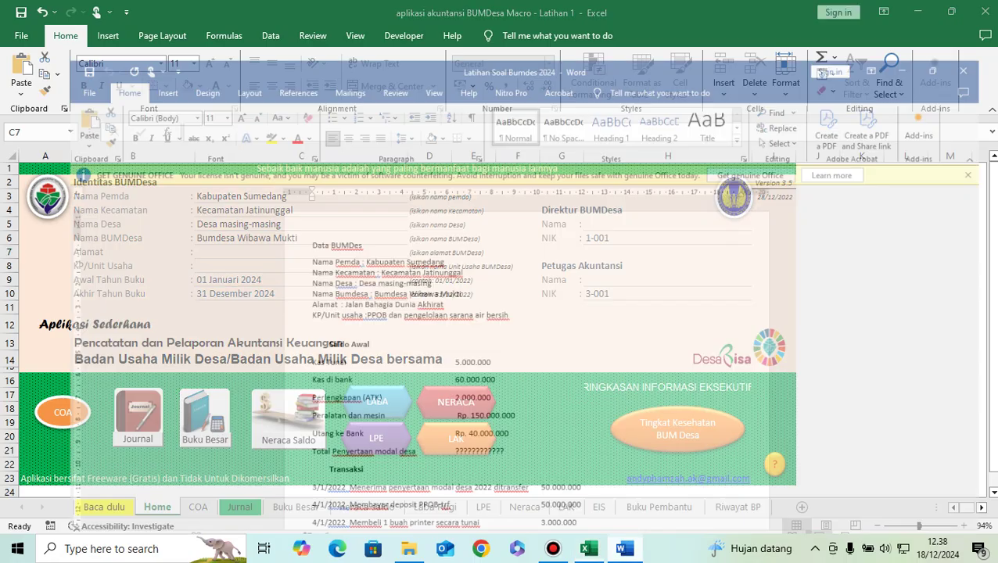
pyautogui.moveTo(303, 269); pyautogui.dragTo(411, 269)
pyautogui.hotkey('ctrl', 'c')
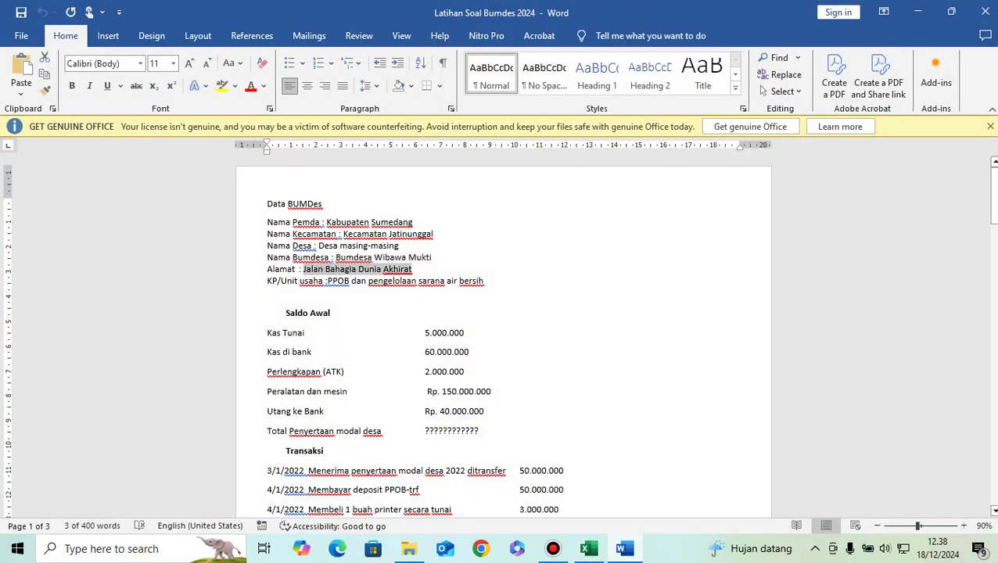
pyautogui.hotkey('alt', 'Tab')
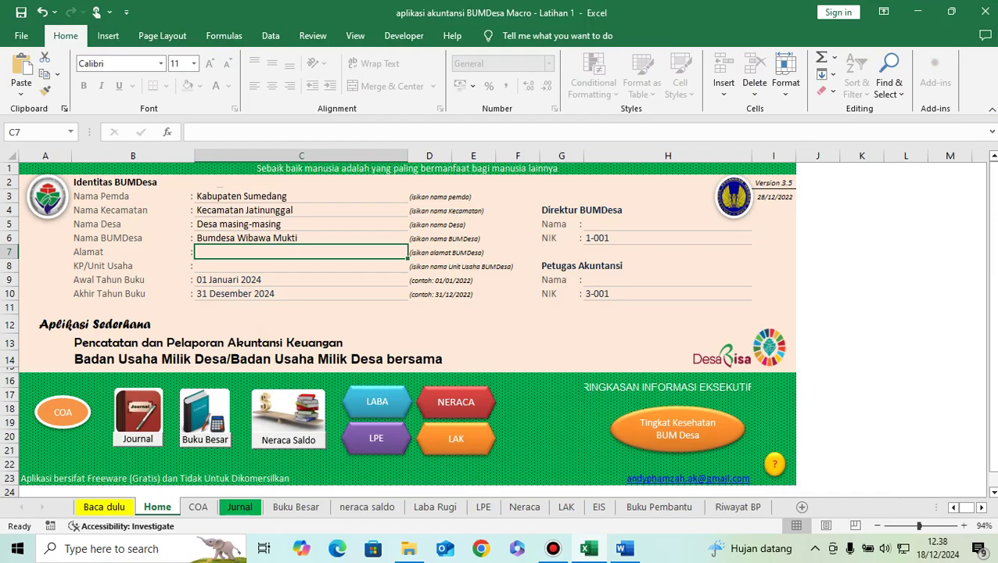
pyautogui.hotkey('ctrl', 'v')
pyautogui.press('Return')
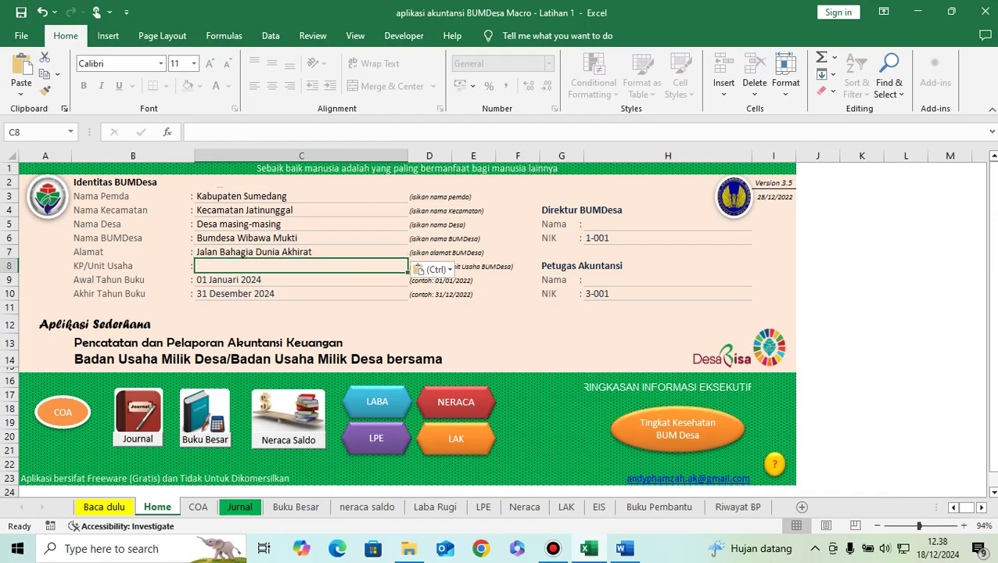
pyautogui.hotkey('alt', 'Tab')
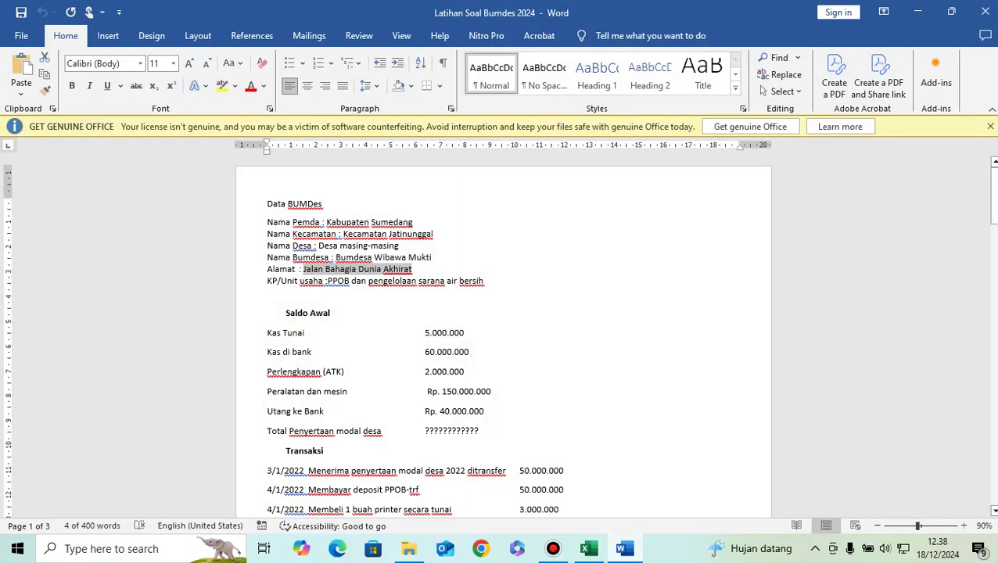
# Step: Select 'PPOB dan pengelolaan sarana air bersih' on the Word KP/Unit usaha line
pyautogui.moveTo(328, 281); pyautogui.dragTo(483, 281)
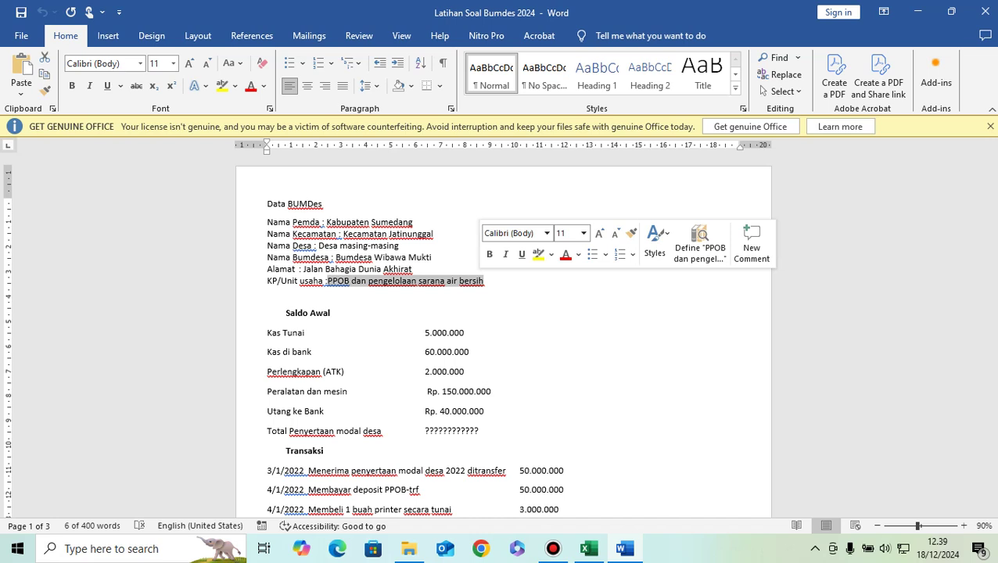
# Step: Paste 'PPOB dan pengelolaan sarana air bersih' into the KP/Unit Usaha cell
pyautogui.hotkey('ctrl', 'c')
pyautogui.hotkey('alt', 'Tab')
pyautogui.hotkey('ctrl', 'v')
# Step: Re-enter the book year as 01/01/2024 to 31/12/2024
pyautogui.click(301, 279)
pyautogui.press('F2')
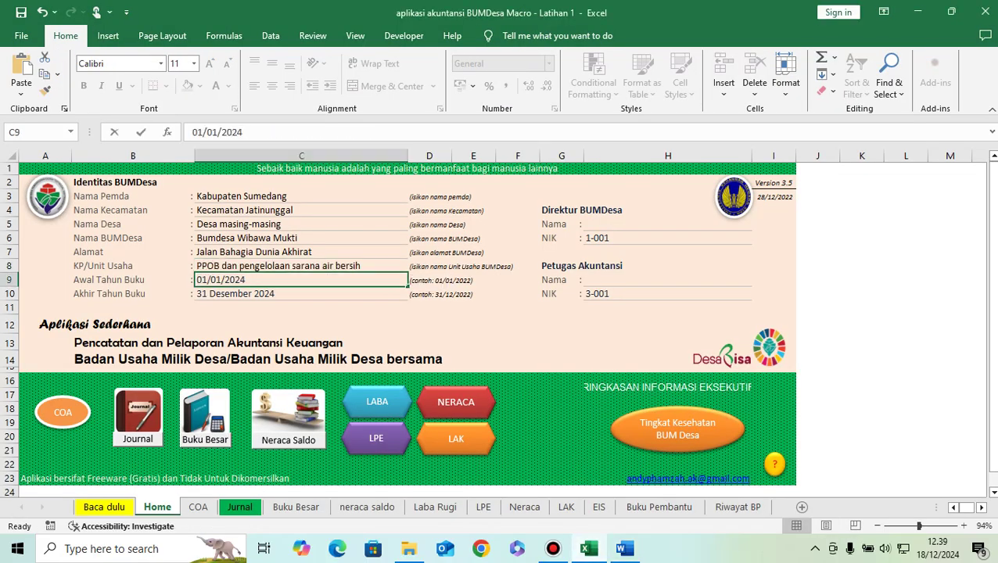
pyautogui.moveTo(244, 132); pyautogui.dragTo(148, 135)
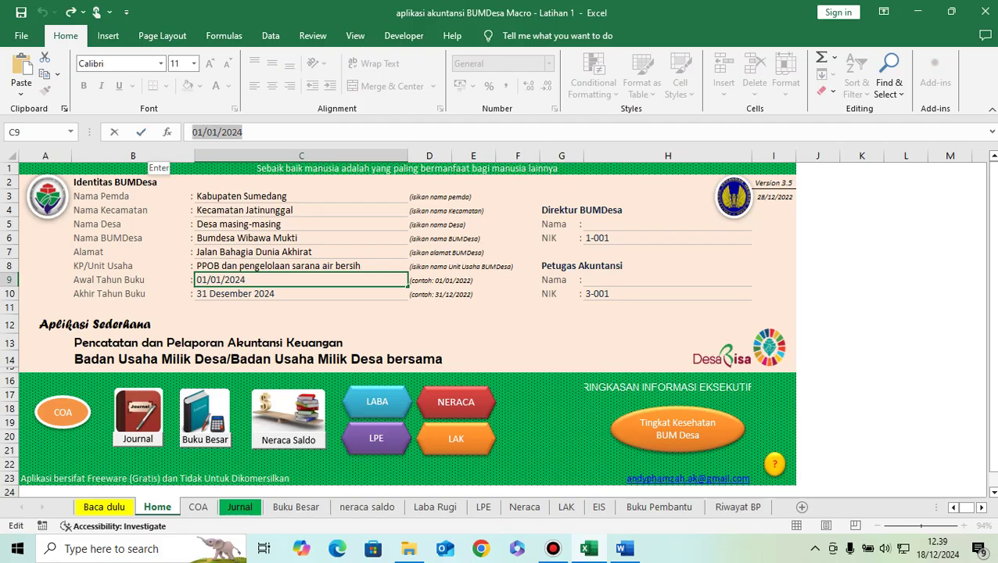
pyautogui.write('01/01/2024')
pyautogui.press('Return')
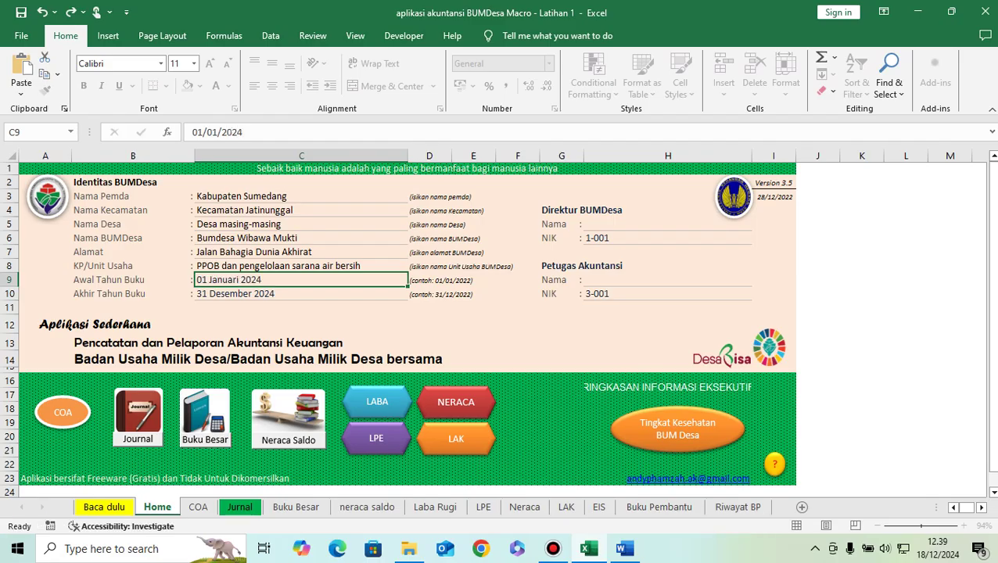
pyautogui.moveTo(243, 133); pyautogui.dragTo(192, 132)
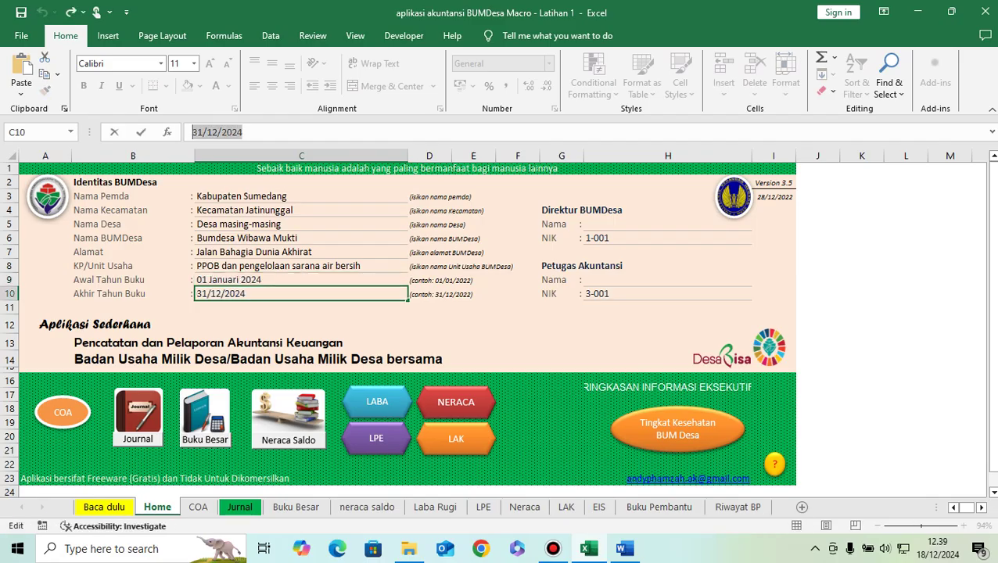
pyautogui.write('31/')
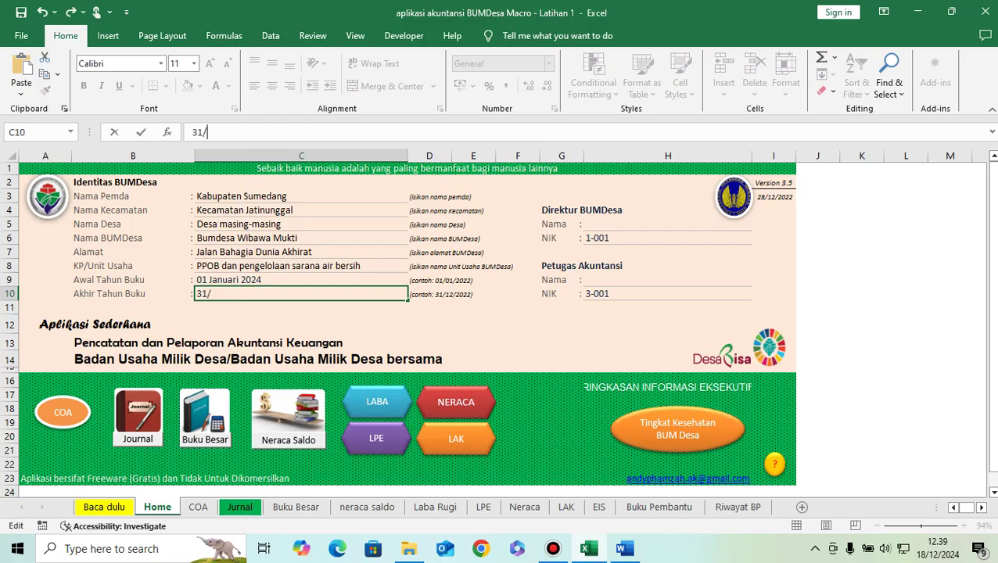
pyautogui.write('12/2024')
pyautogui.press('Return')
# Step: Enter the director's name and the accounting officer's name on the identity sheet
pyautogui.click(193, 132)
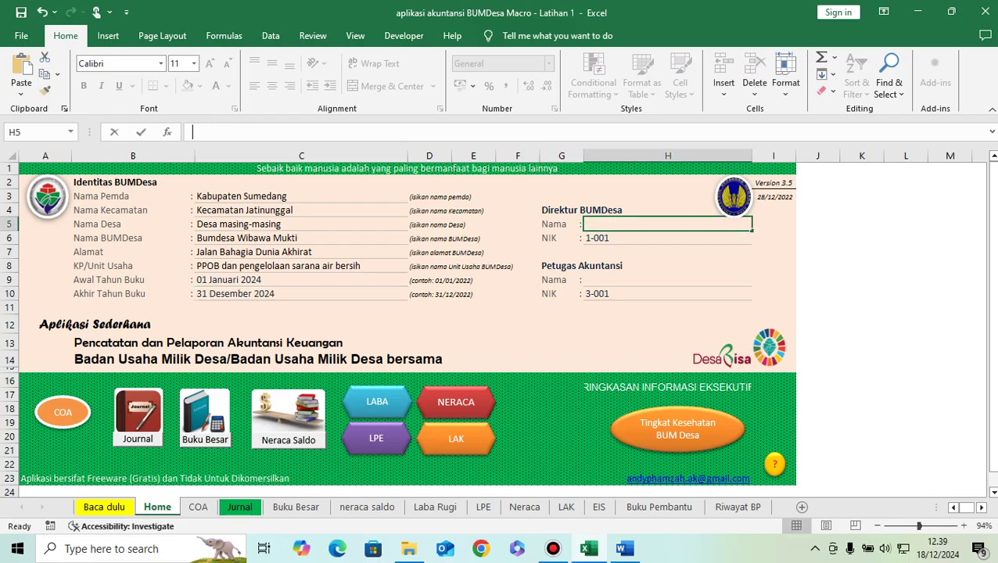
pyautogui.write('P')
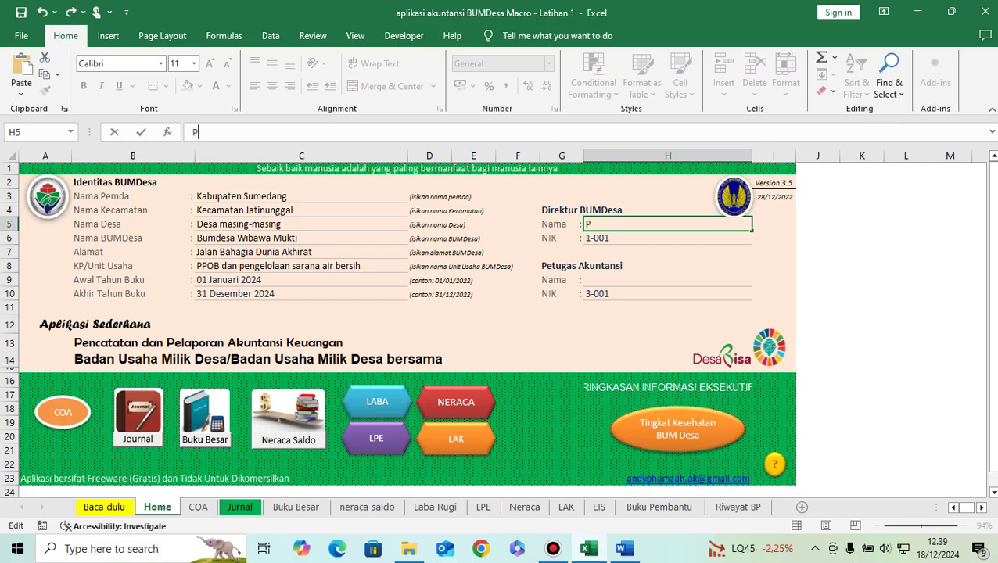
pyautogui.write('rabowo Subianto')
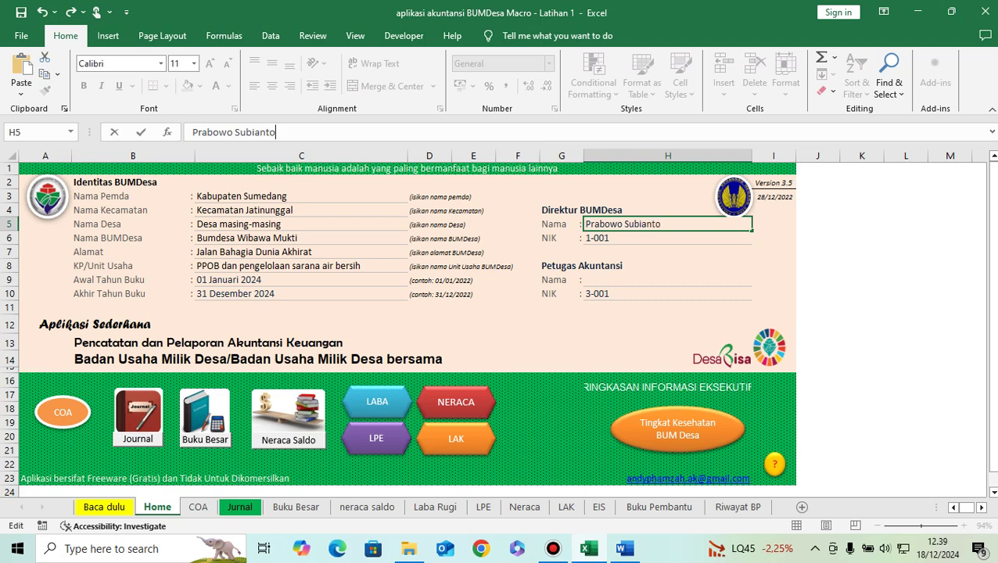
pyautogui.press('Return')
pyautogui.press('Down')
pyautogui.press('Down')
pyautogui.press('Down')
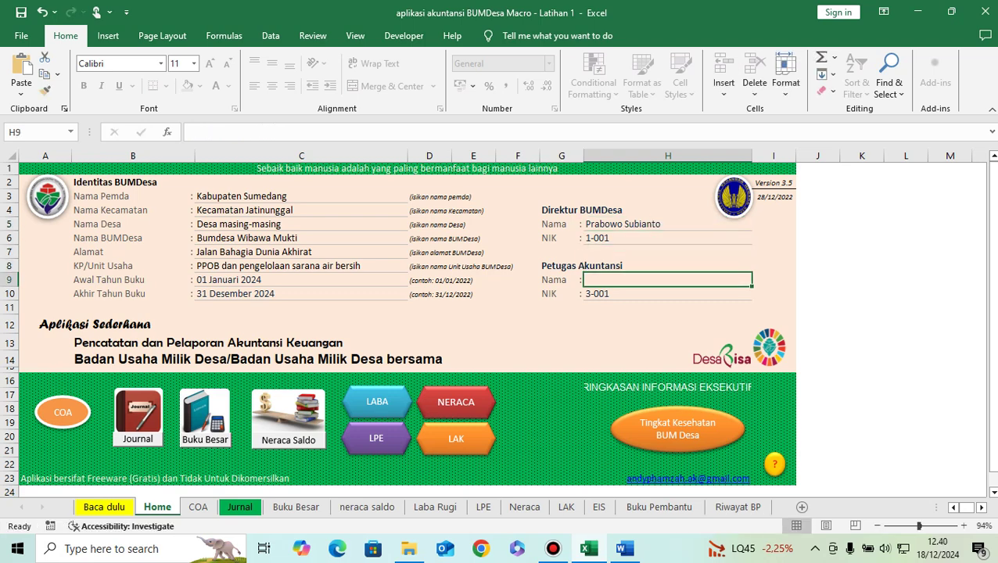
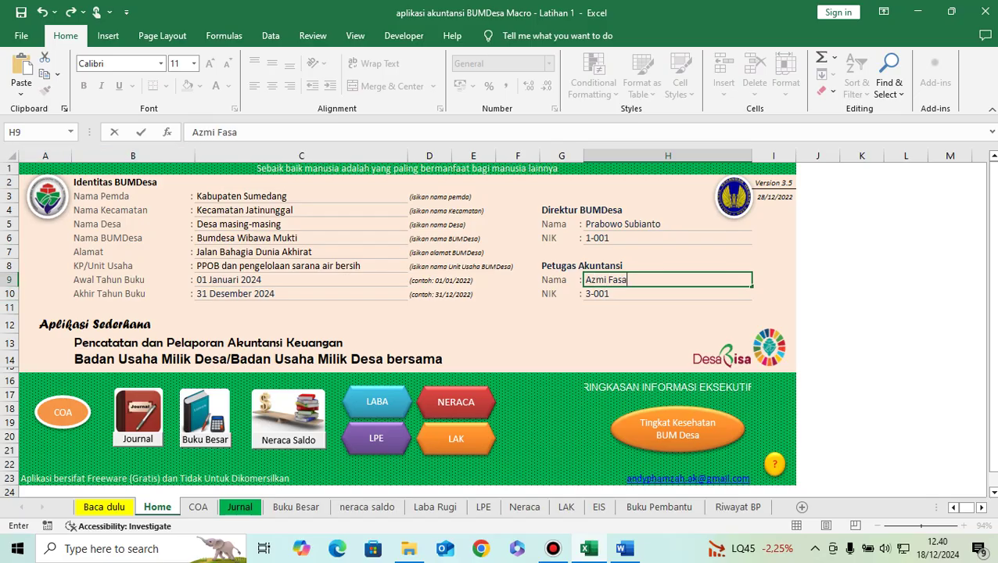
pyautogui.click(301, 294)
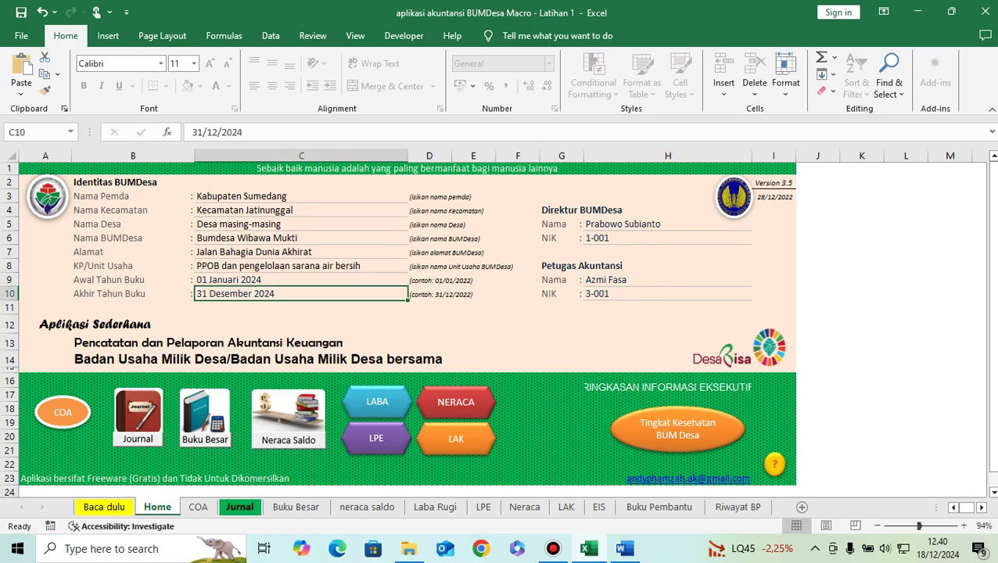
pyautogui.click(624, 549)
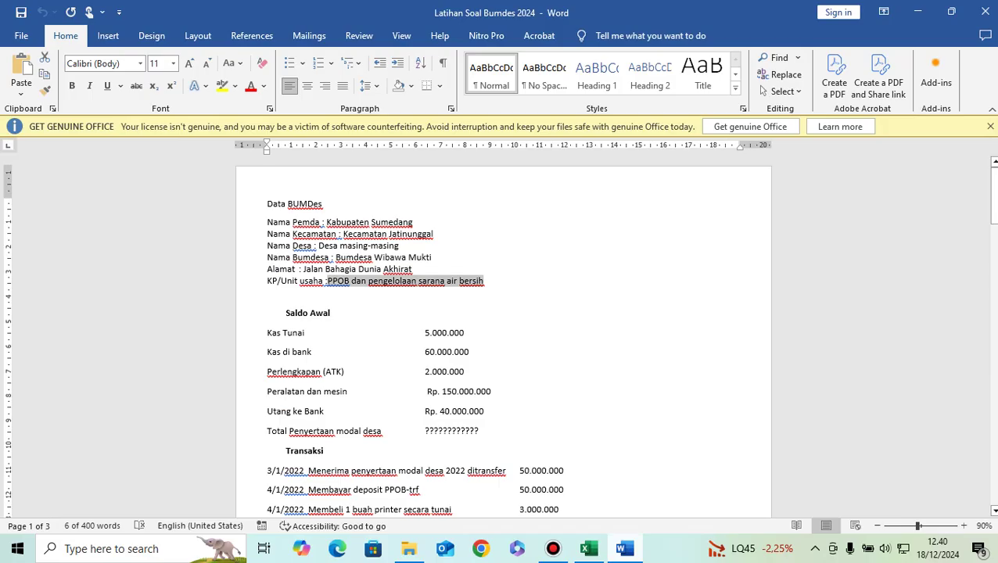
# Step: Scroll through the Word exercise's transaction list down to the Saldo Awal opening balances
pyautogui.scroll(-1, 503, 336)
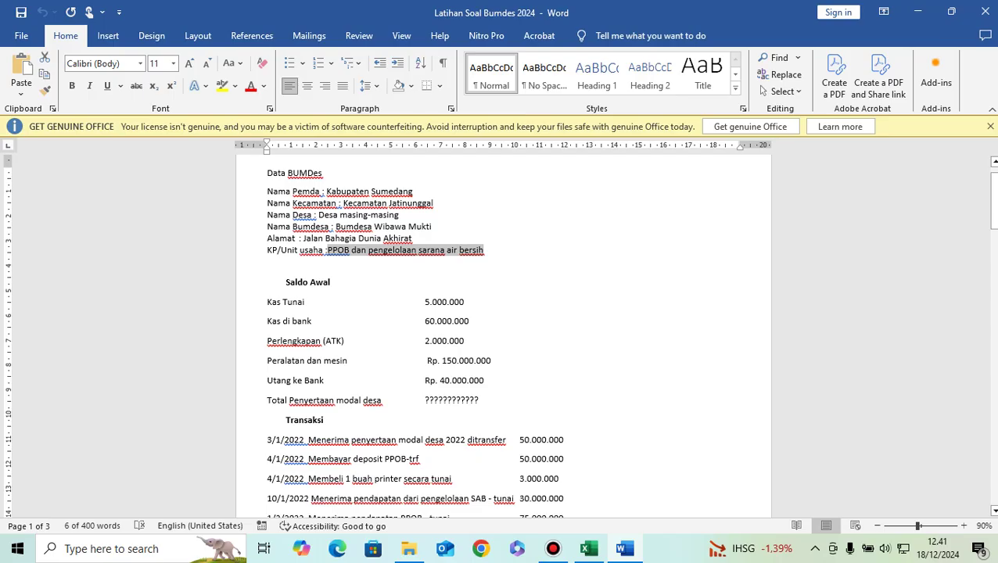
# Step: On the Jurnal sheet, start the first entry dated 01/01/2024 with proof number WB-01
pyautogui.click(588, 549)
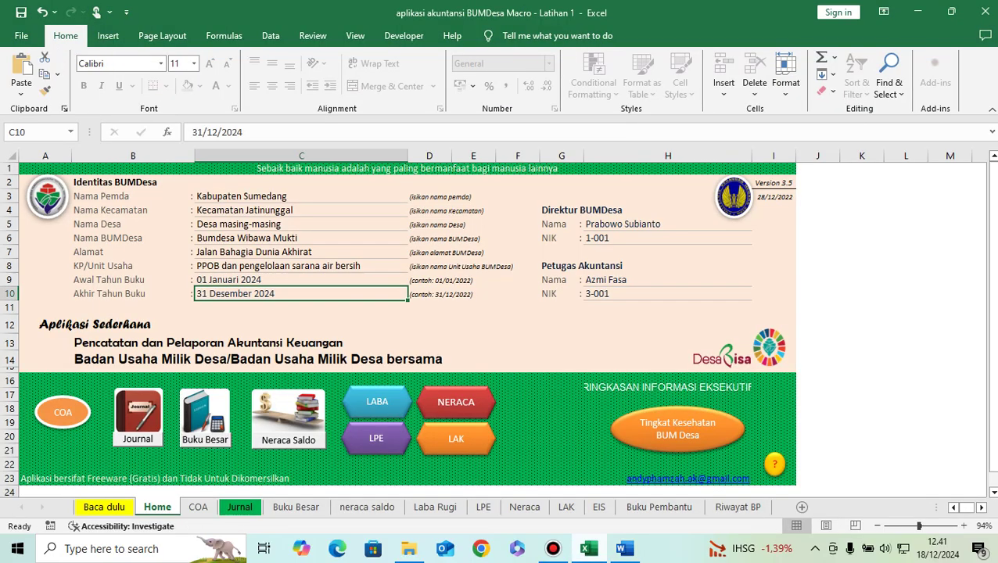
pyautogui.click(296, 507)
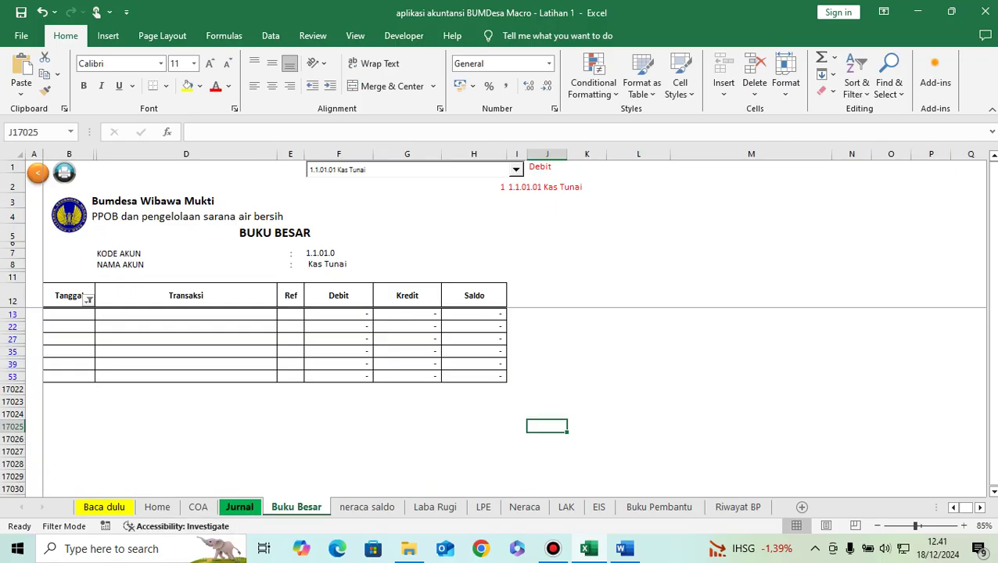
pyautogui.click(239, 506)
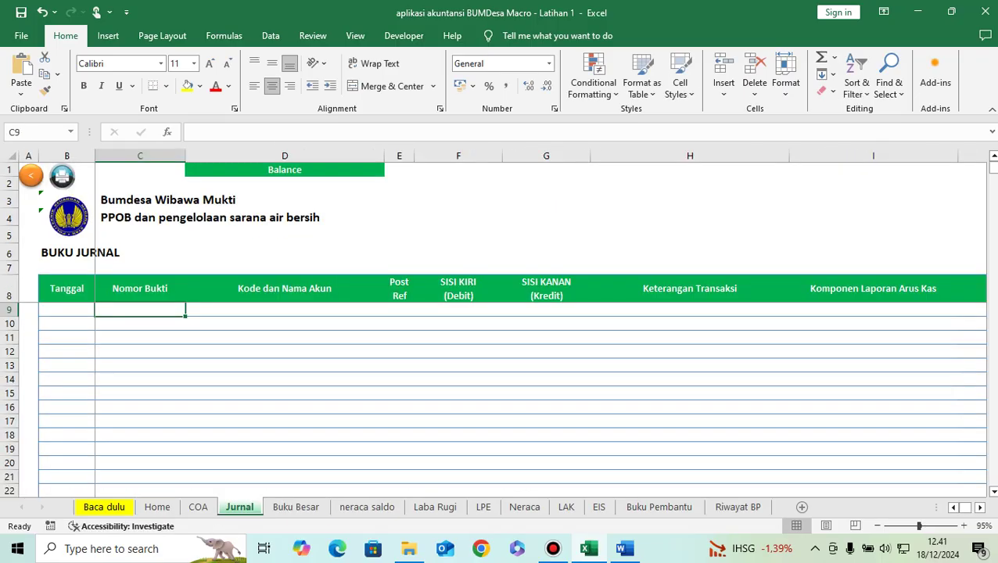
pyautogui.click(66, 309)
pyautogui.write('01')
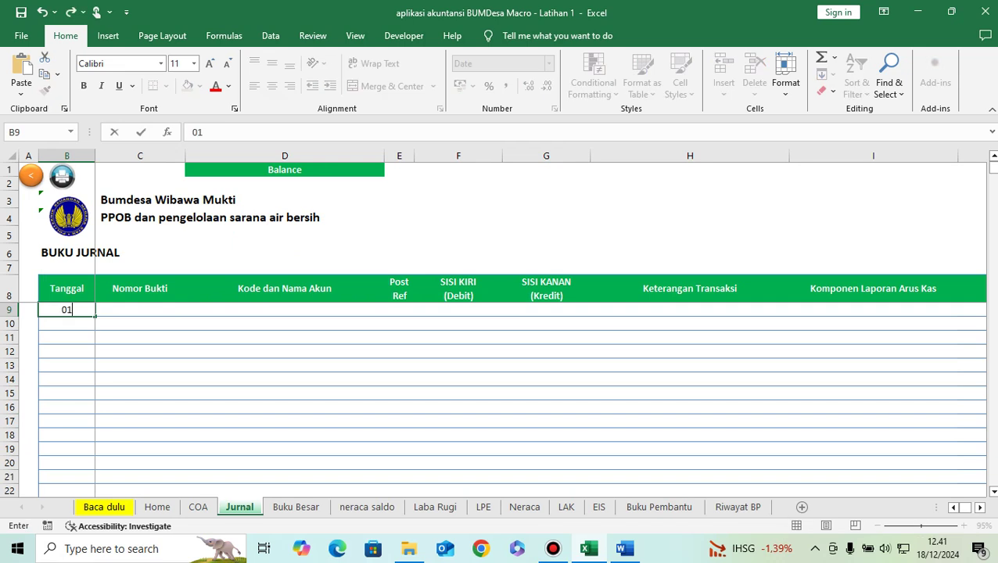
pyautogui.write('/01/2024')
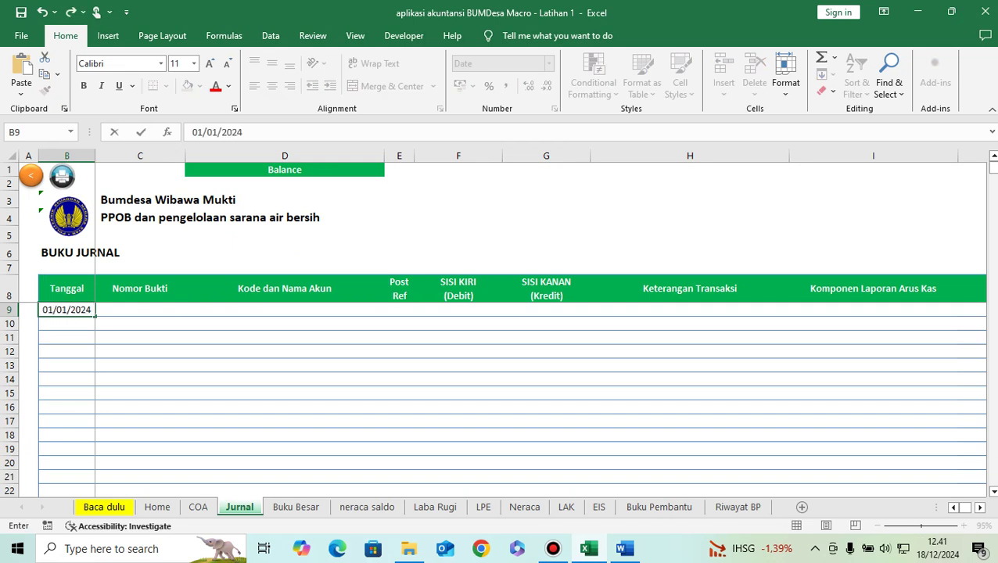
pyautogui.press('Tab')
pyautogui.write('WB-01')
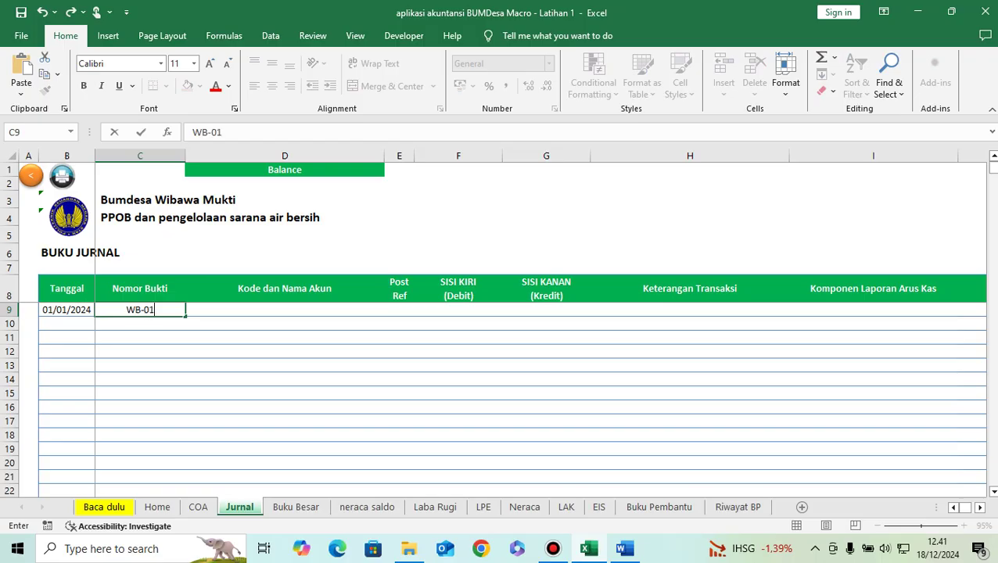
pyautogui.press('Tab')
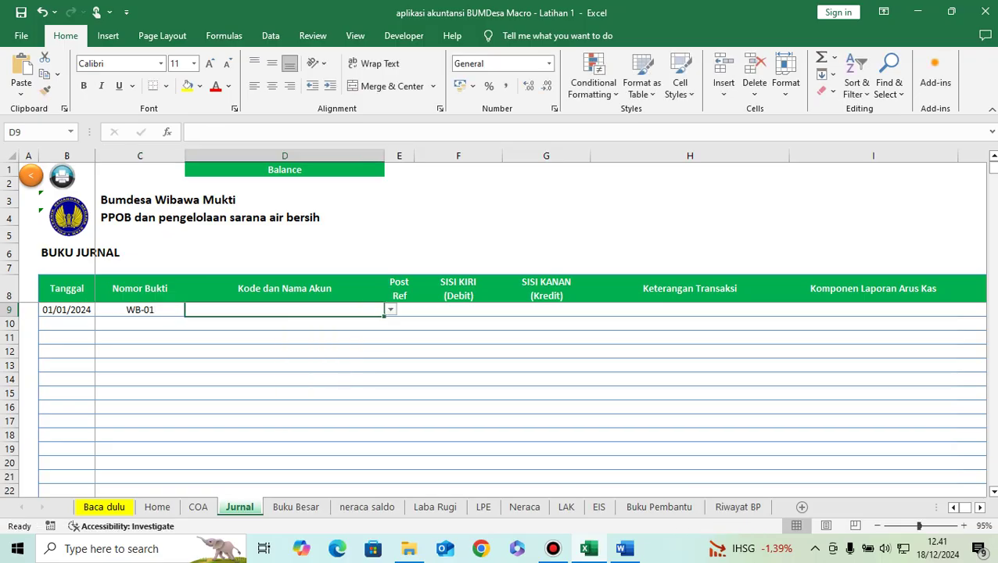
# Step: Choose 1.1.01.01 Kas Tunai as the account for the first journal line
pyautogui.click(624, 549)
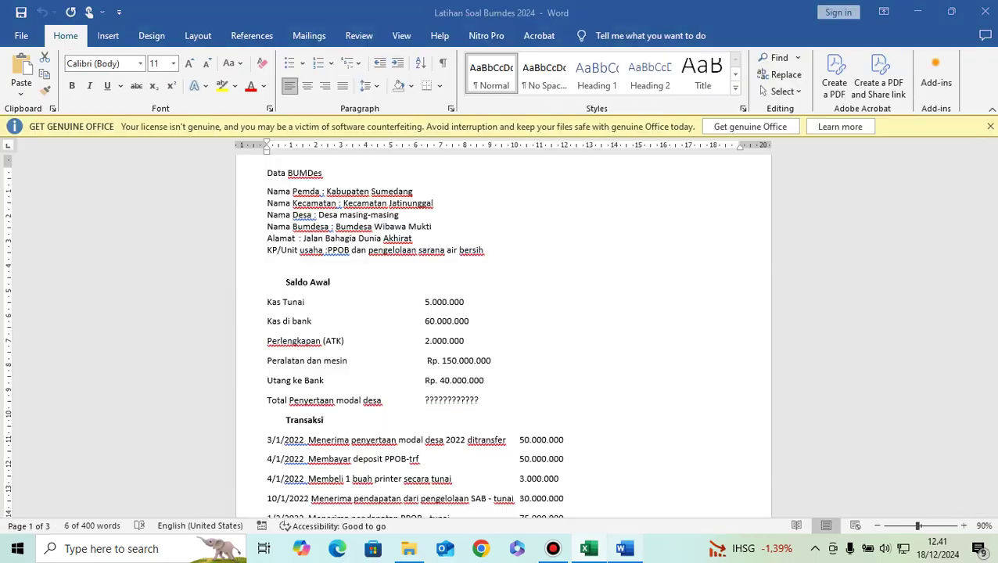
pyautogui.hotkey('alt', 'Tab')
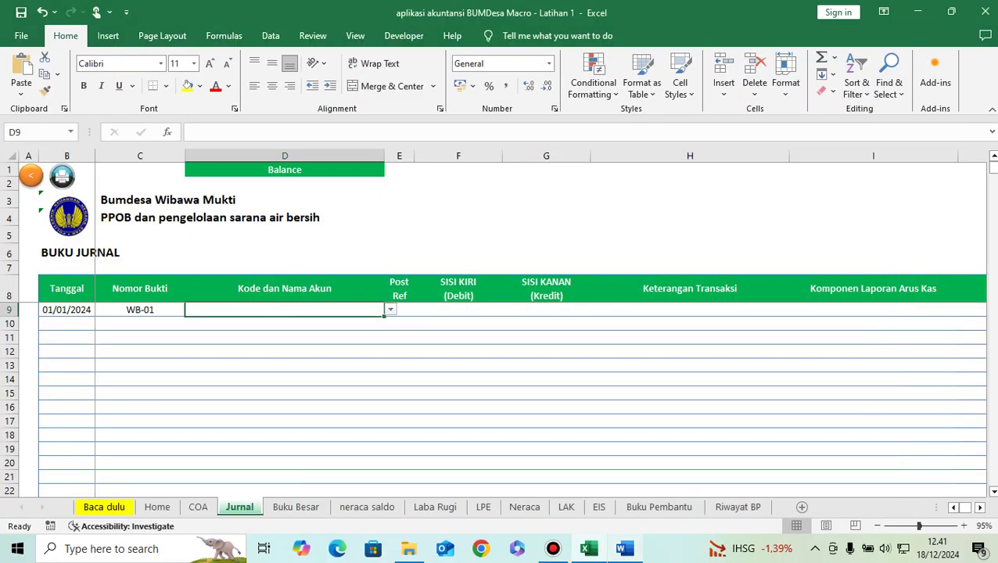
pyautogui.write('ka')
pyautogui.press('BackSpace')
pyautogui.press('BackSpace')
pyautogui.write('kasi')
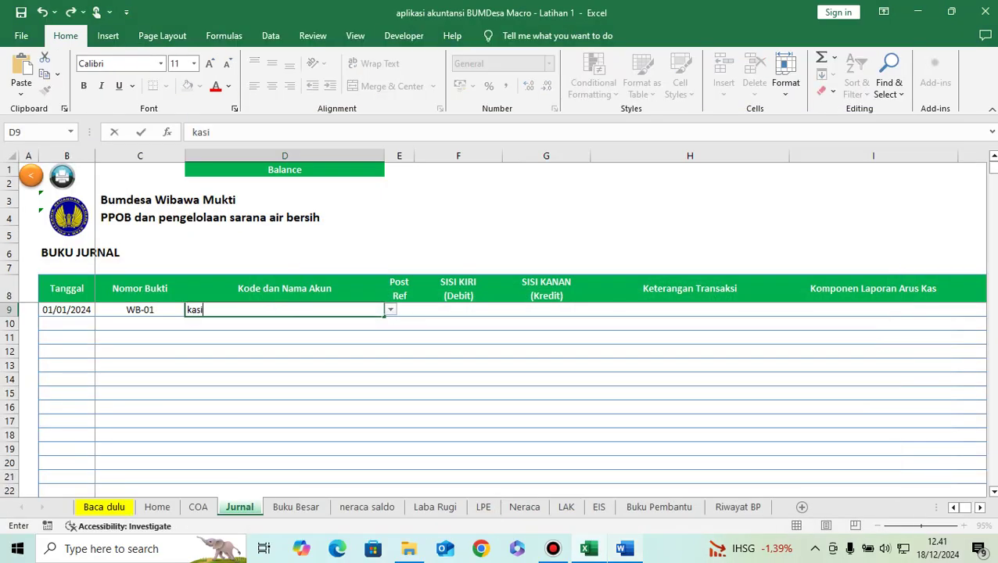
pyautogui.press('Return')
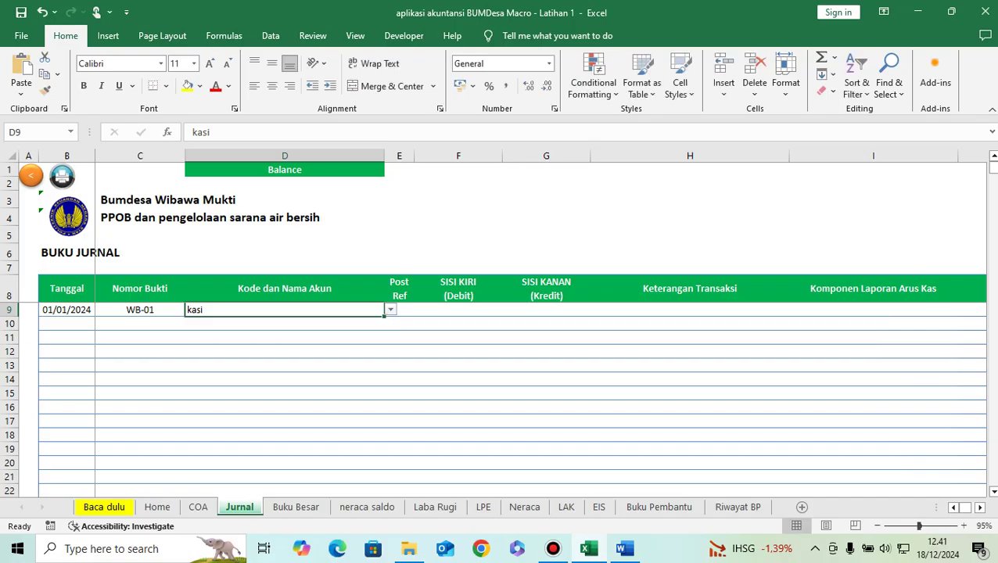
pyautogui.press('BackSpace')
pyautogui.write('kas')
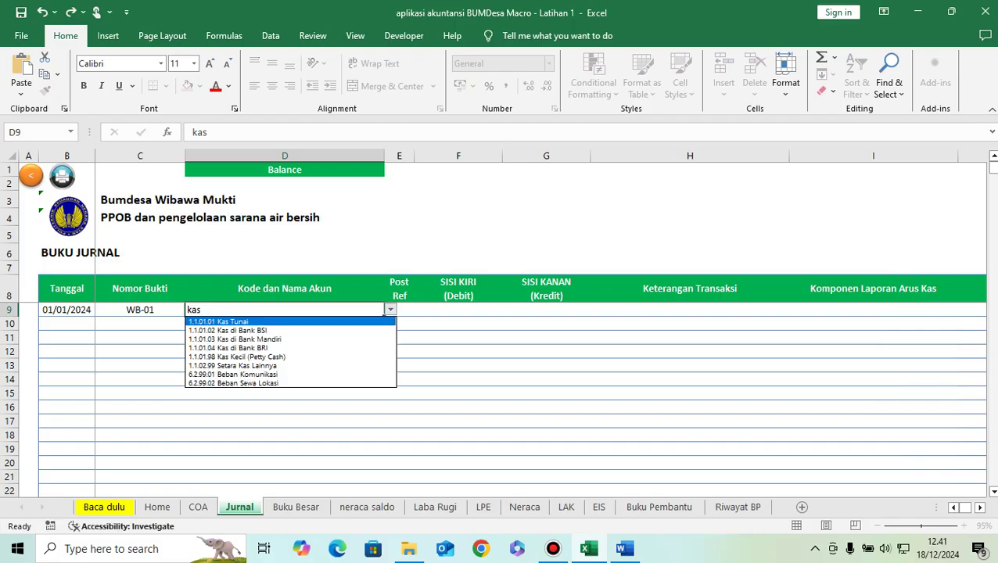
pyautogui.press('Return')
# Step: Debit 5.000.000 with description 'Saldo awal', then move to row 10's account
pyautogui.click(458, 309)
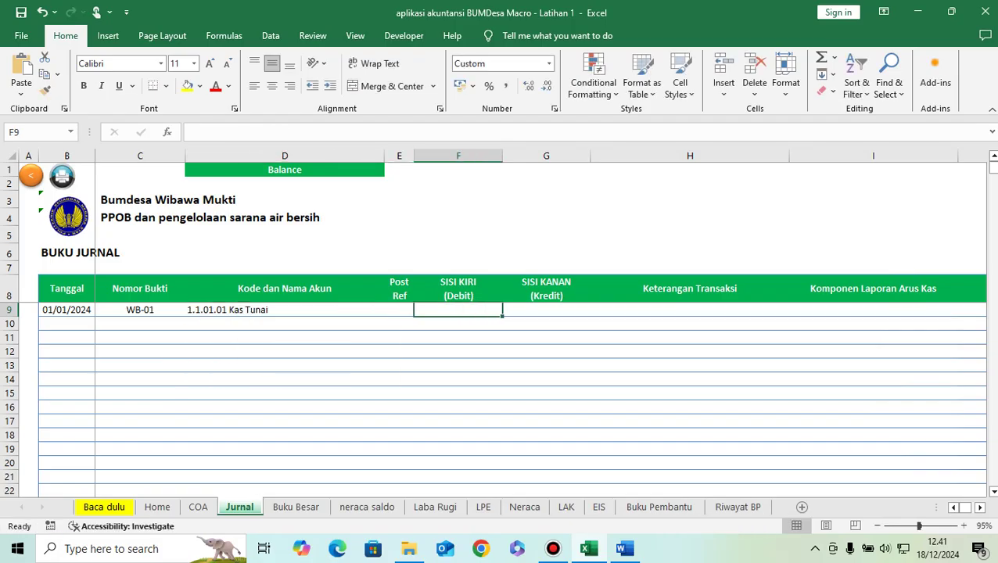
pyautogui.write('5.000.000')
pyautogui.press('Return')
pyautogui.press('Up')
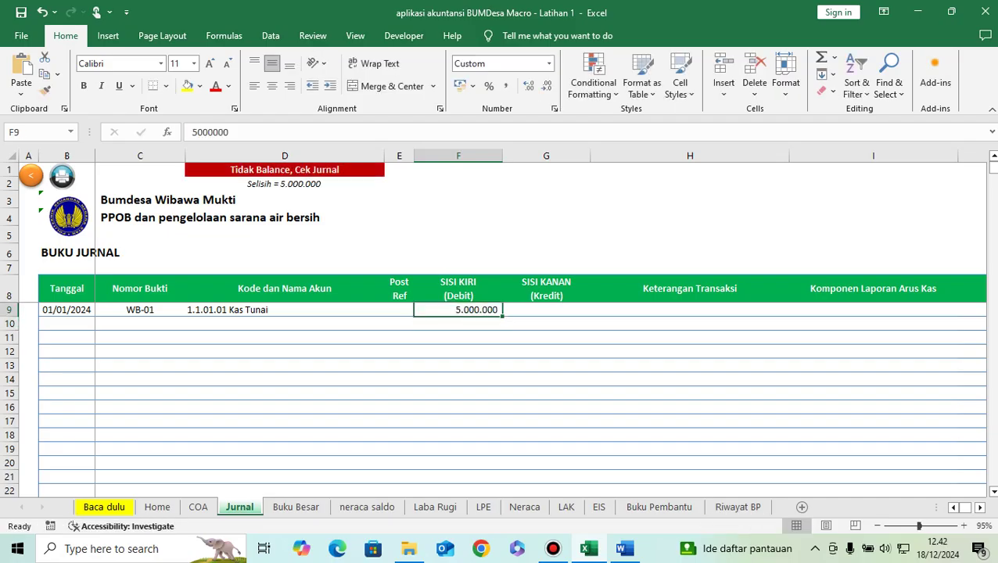
pyautogui.press('Right')
pyautogui.press('Right')
pyautogui.write('Saldo awal')
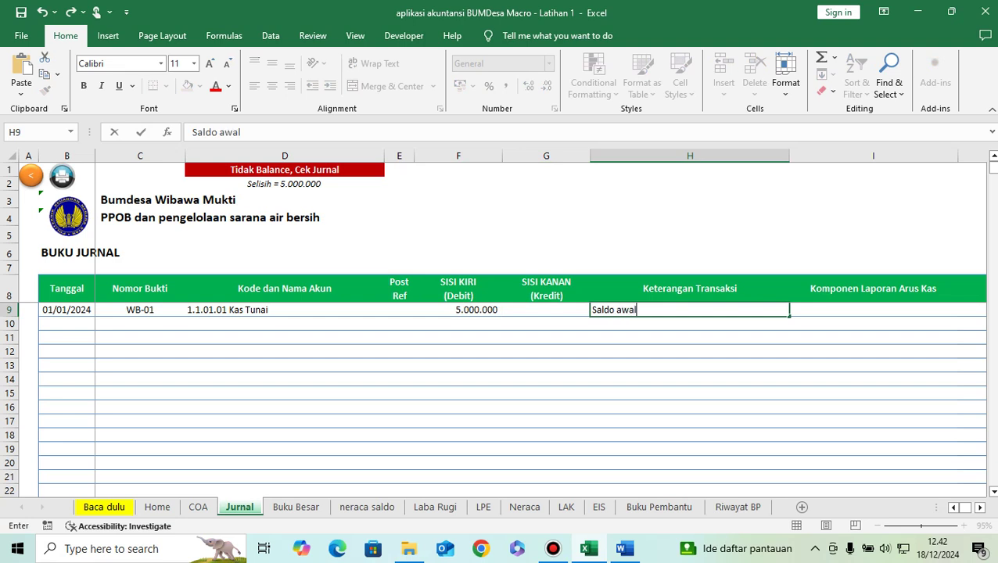
pyautogui.press('Return')
pyautogui.click(524, 323)
pyautogui.click(284, 323)
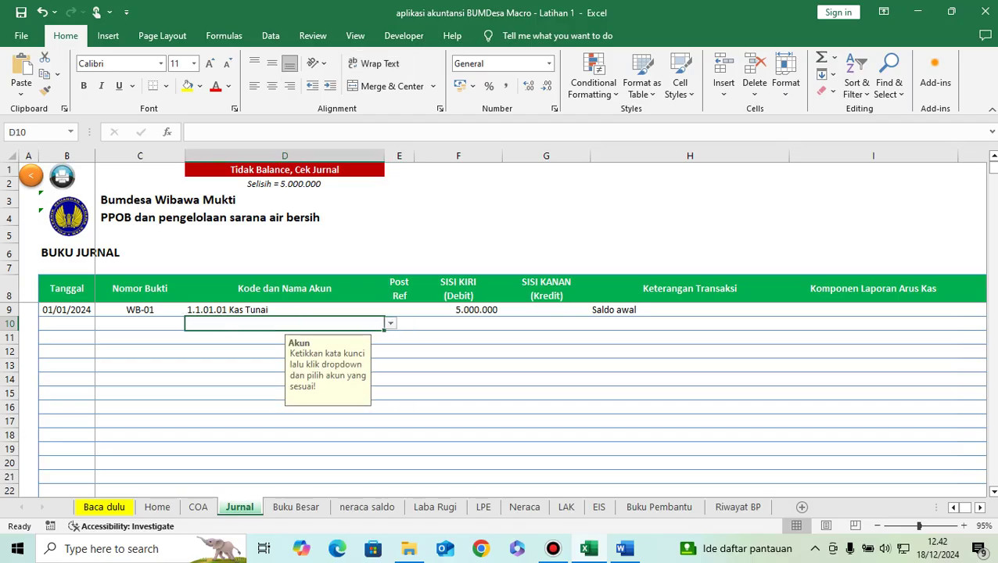
# Step: Choose 1.1.01.02 Kas di Bank BSI as the account for journal row 10, found by searching 'bank'
pyautogui.click(624, 548)
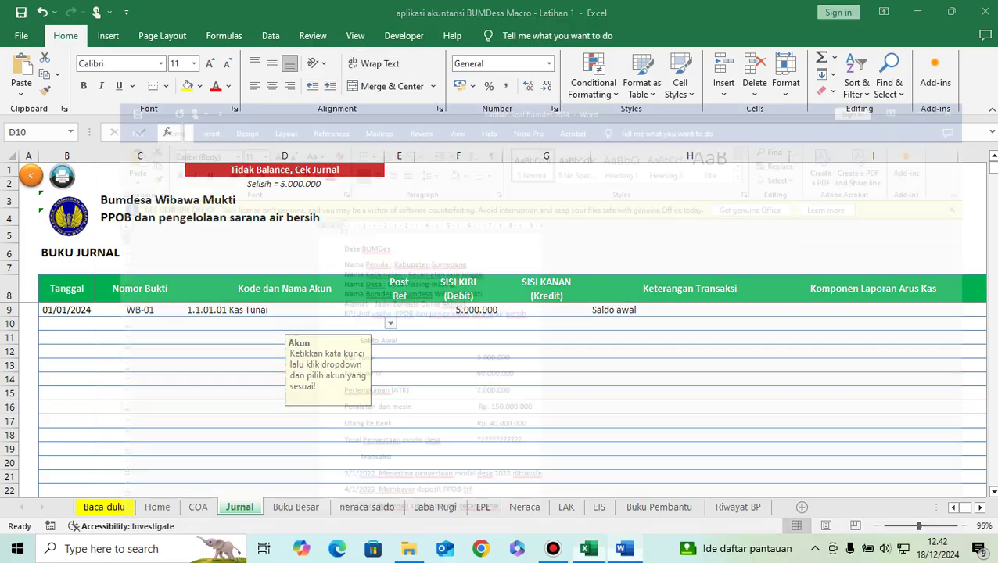
pyautogui.hotkey('alt', 'Tab')
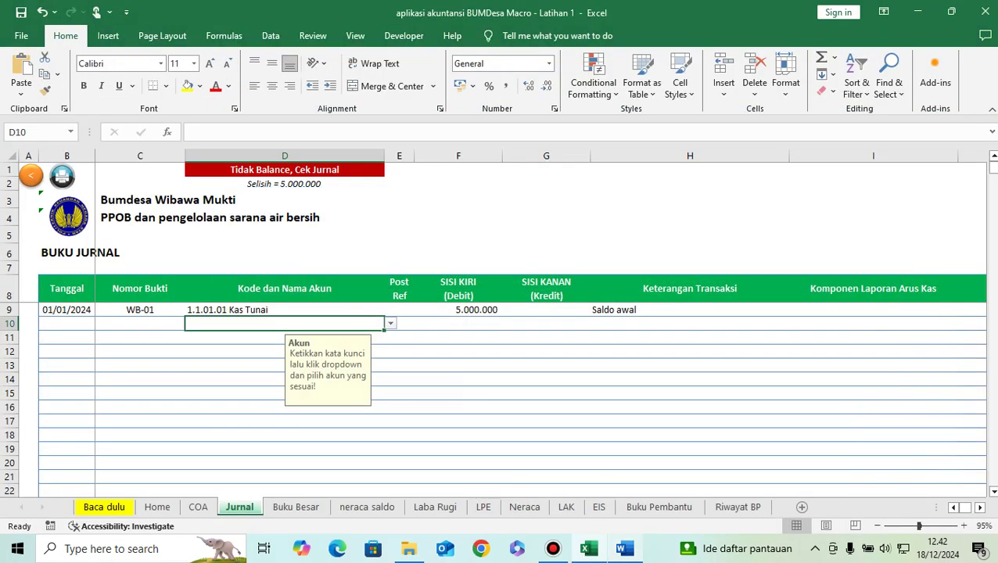
pyautogui.write('bank')
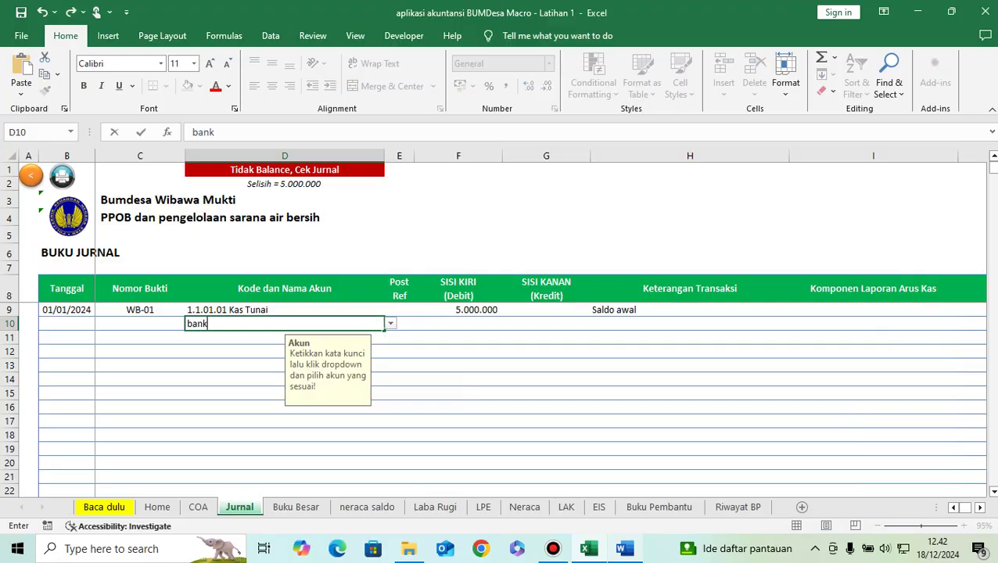
pyautogui.press('Return')
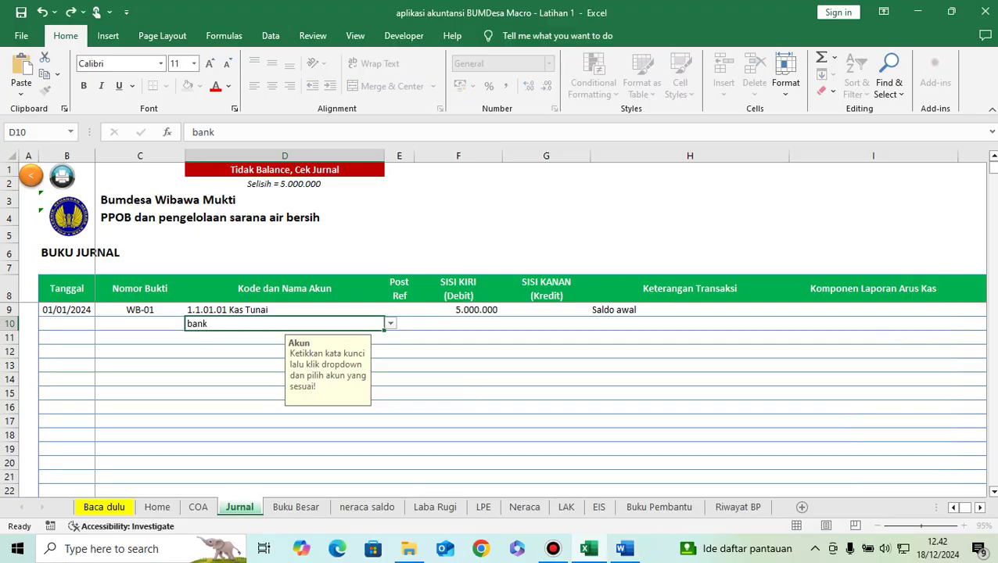
pyautogui.press('Return')
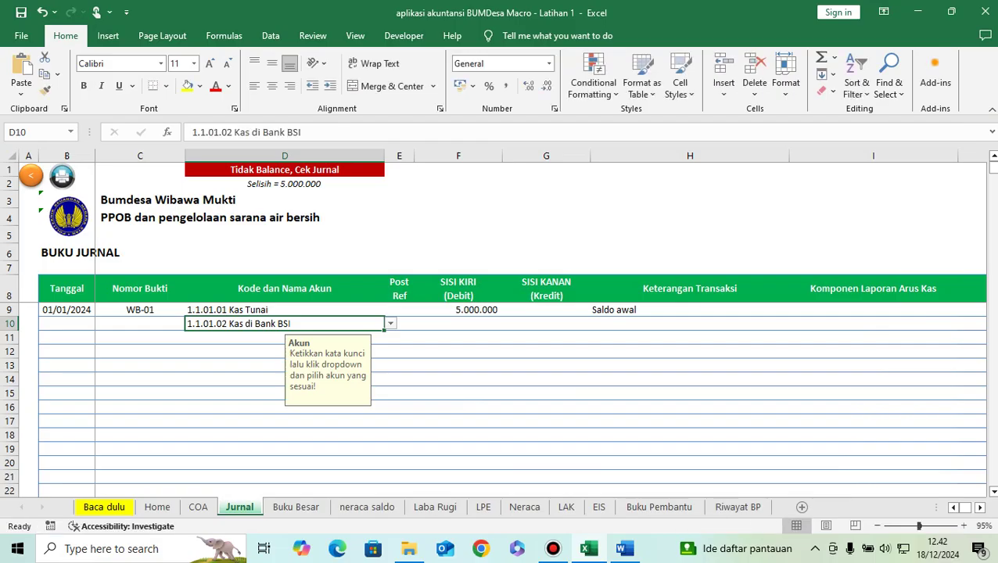
pyautogui.press('Tab')
pyautogui.press('Tab')
# Step: Debit 60.000.000 on the Kas di Bank BSI line, raising the difference to 65.000.000
pyautogui.hotkey('alt', 'Tab')
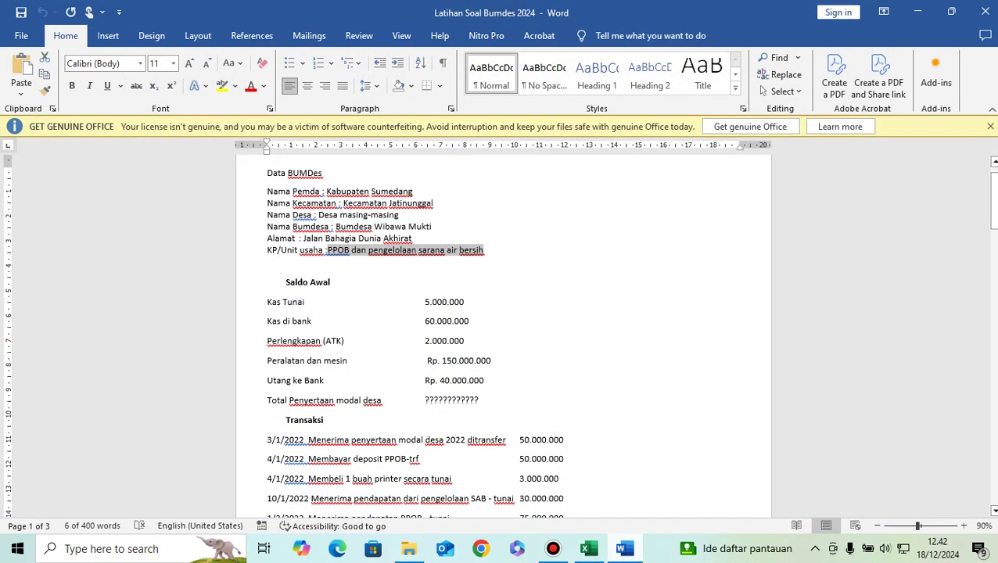
pyautogui.hotkey('alt', 'Tab')
pyautogui.write('60')
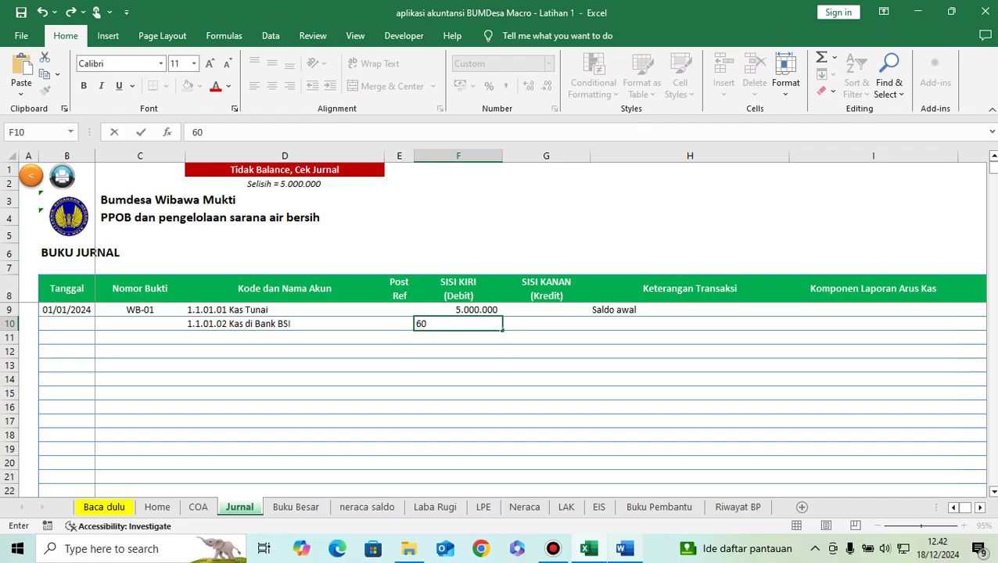
pyautogui.write('000000')
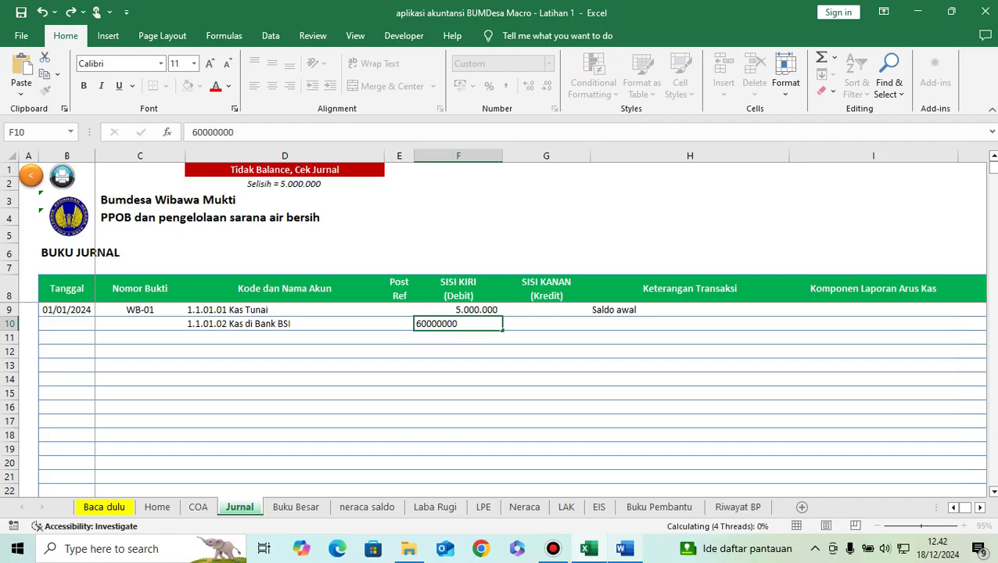
pyautogui.press('Return')
pyautogui.press('Left')
pyautogui.press('Left')
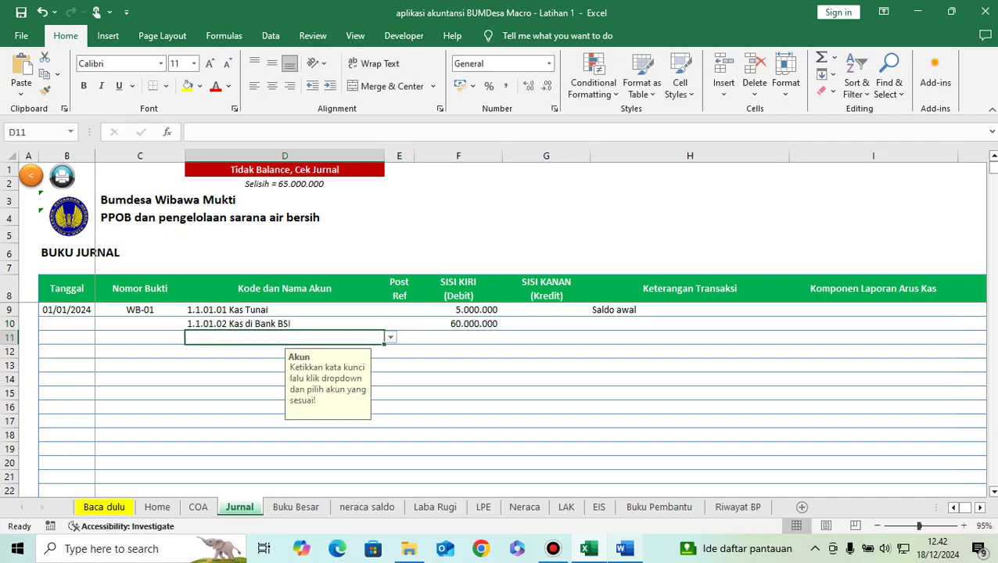
pyautogui.hotkey('alt', 'Tab')
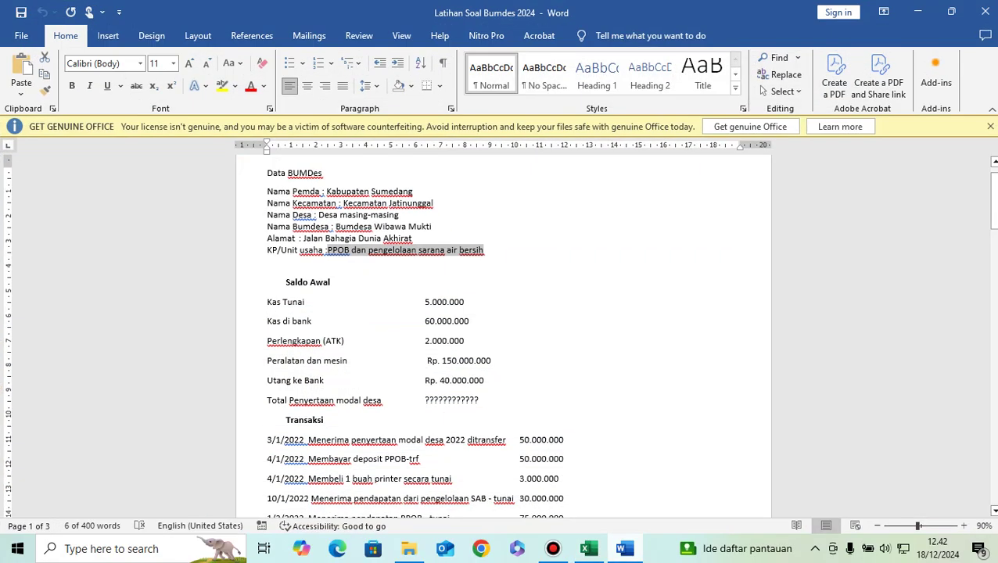
pyautogui.hotkey('alt', 'Tab')
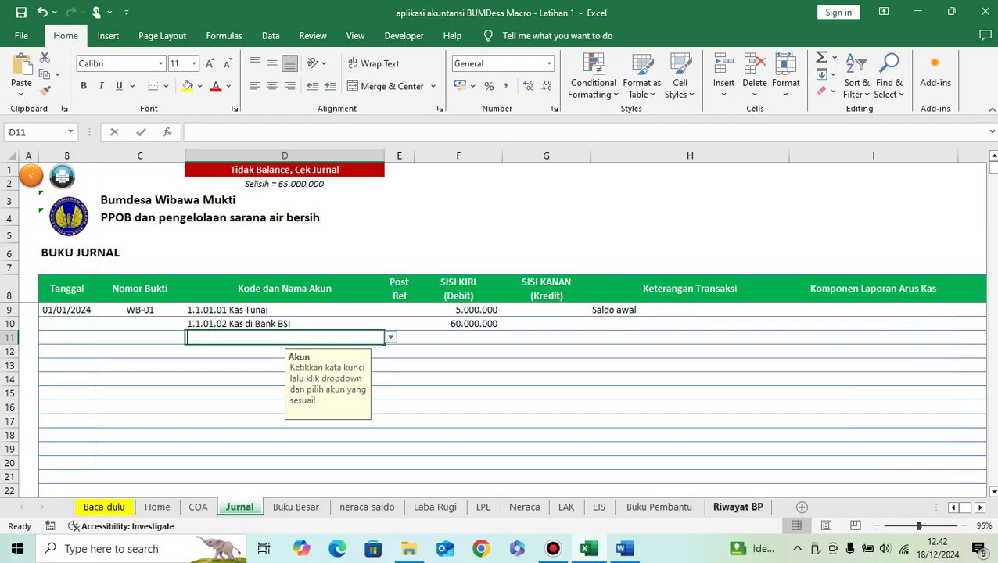
# Step: Set D11's account to 1.1.06.01 Alat Tulis Kantor (ATK) by searching 'ATK'
pyautogui.write('ATK')
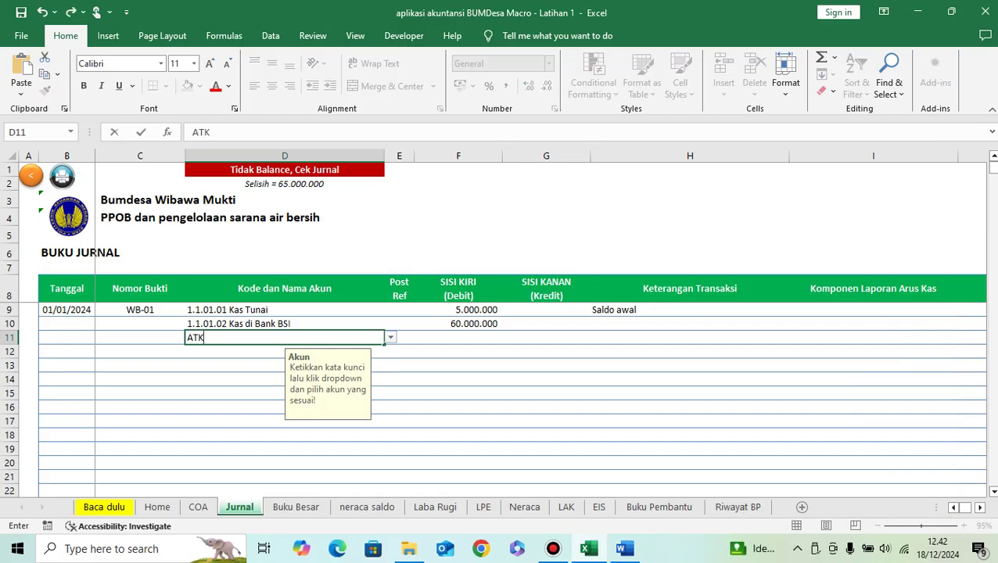
pyautogui.hotkey('ctrl', 'Return')
pyautogui.hotkey('alt', 'Down')
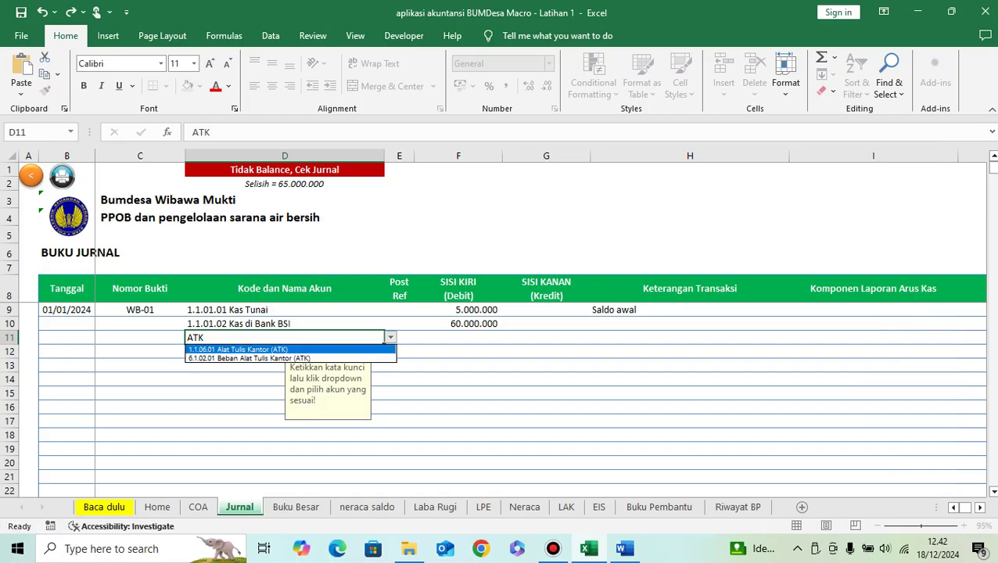
pyautogui.press('Return')
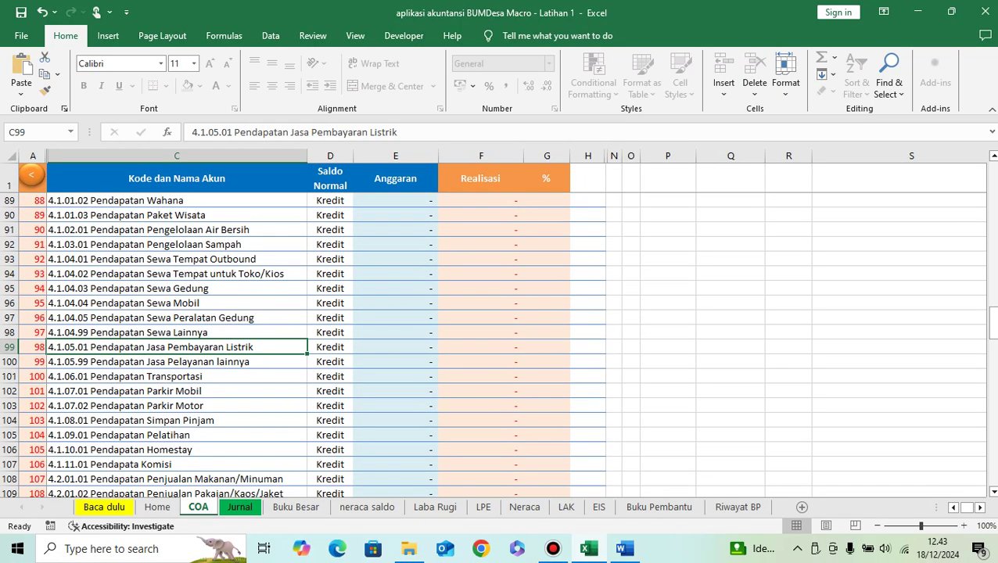
# Step: Debit the ATK line in row 11 with 2.000.000
pyautogui.scroll(20, 497, 344)
pyautogui.scroll(-20, 497, 344)
pyautogui.scroll(-20, 497, 345)
pyautogui.scroll(1, 498, 344)
pyautogui.scroll(20, 498, 344)
pyautogui.scroll(11, 498, 344)
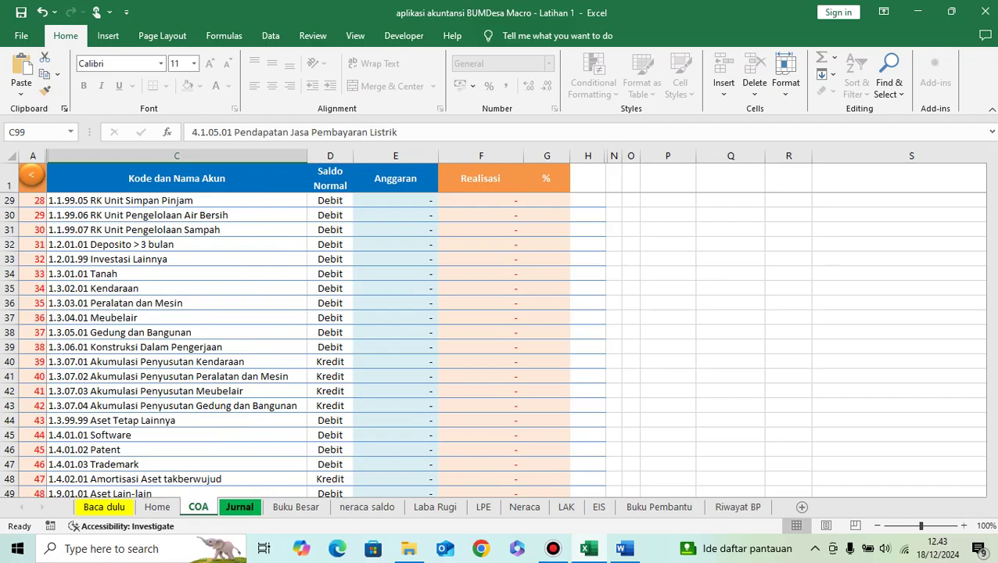
pyautogui.click(240, 507)
pyautogui.click(458, 337)
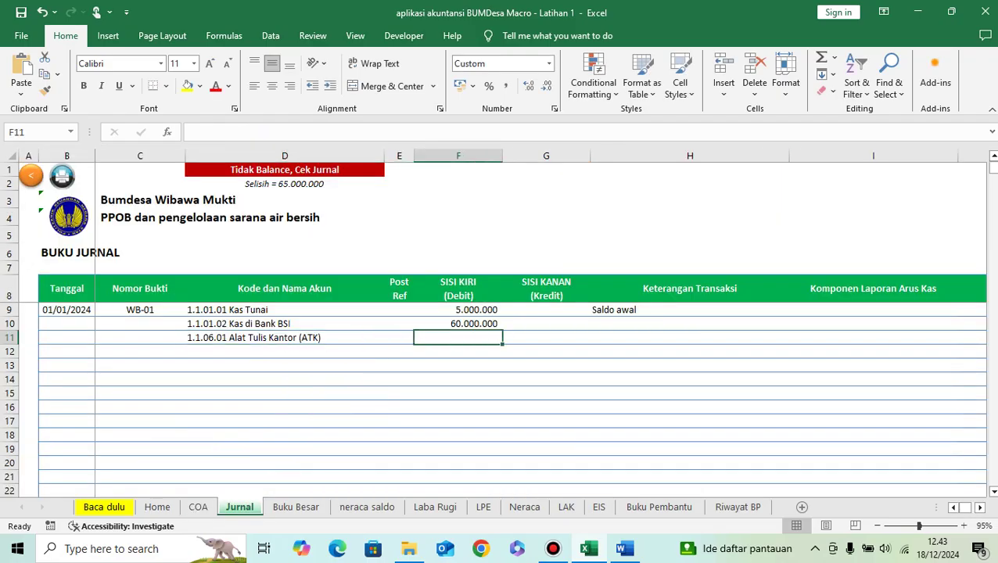
pyautogui.click(624, 549)
pyautogui.hotkey('alt', 'Tab')
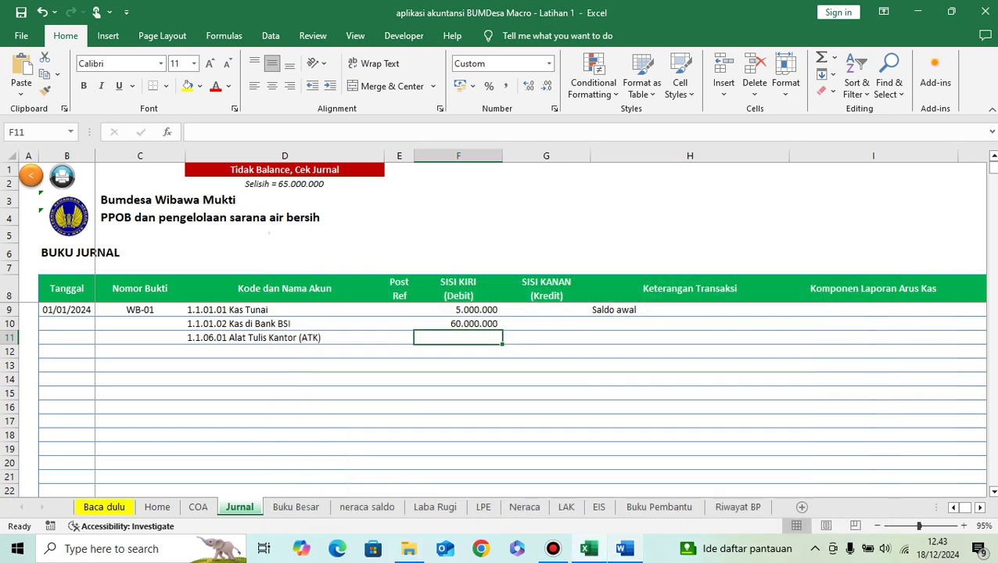
pyautogui.write('2.000.0')
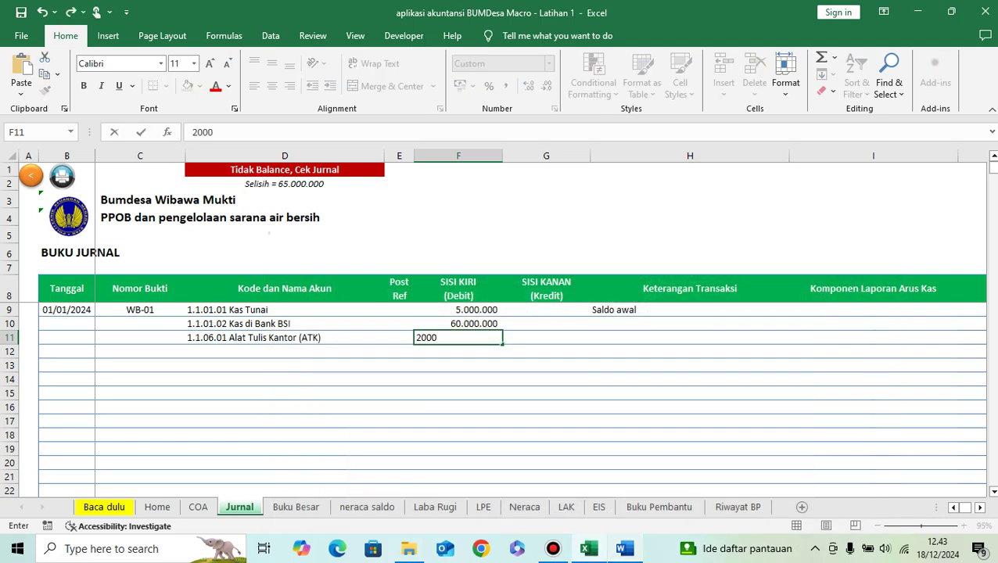
pyautogui.write('000')
pyautogui.press('Return')
# Step: Add row 12 debiting 1.3.03.01 Peralatan dan Mesin 150.000.000
pyautogui.click(399, 351)
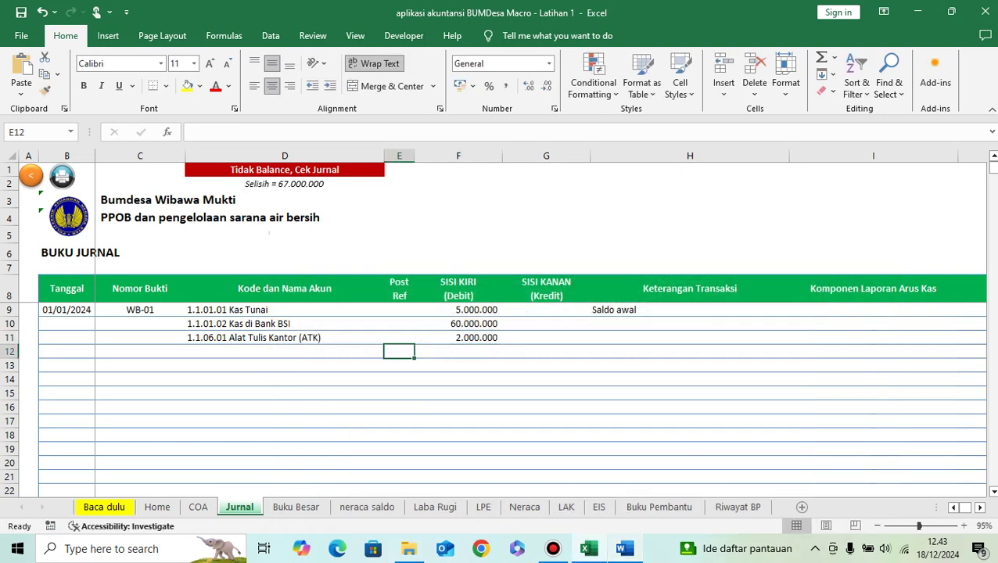
pyautogui.click(284, 351)
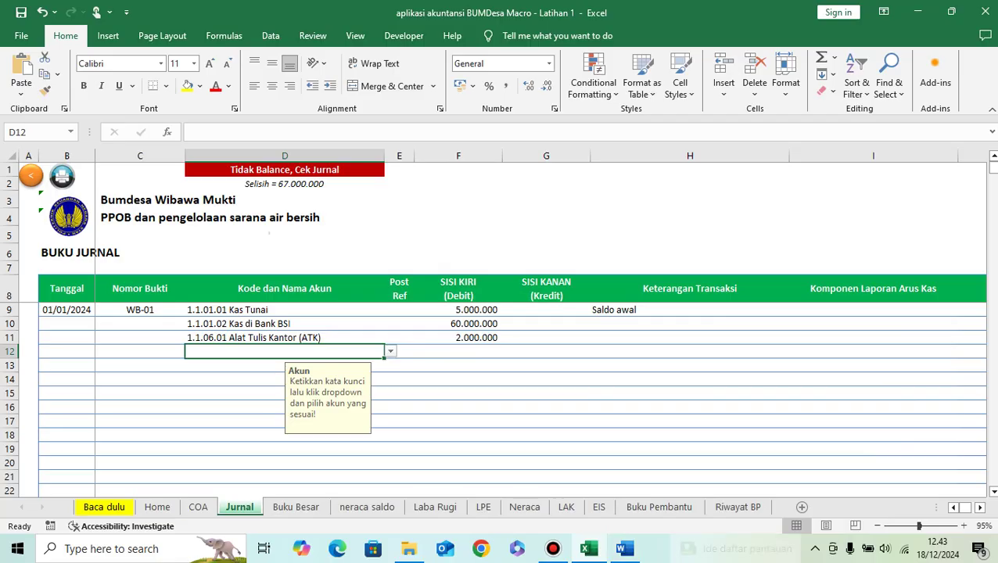
pyautogui.click(624, 549)
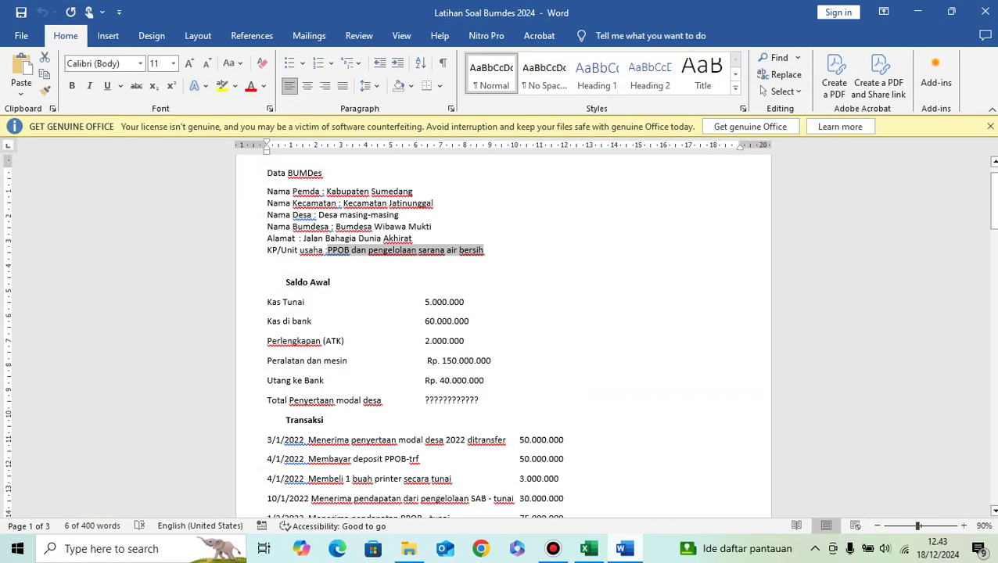
pyautogui.click(589, 549)
pyautogui.write('mesin')
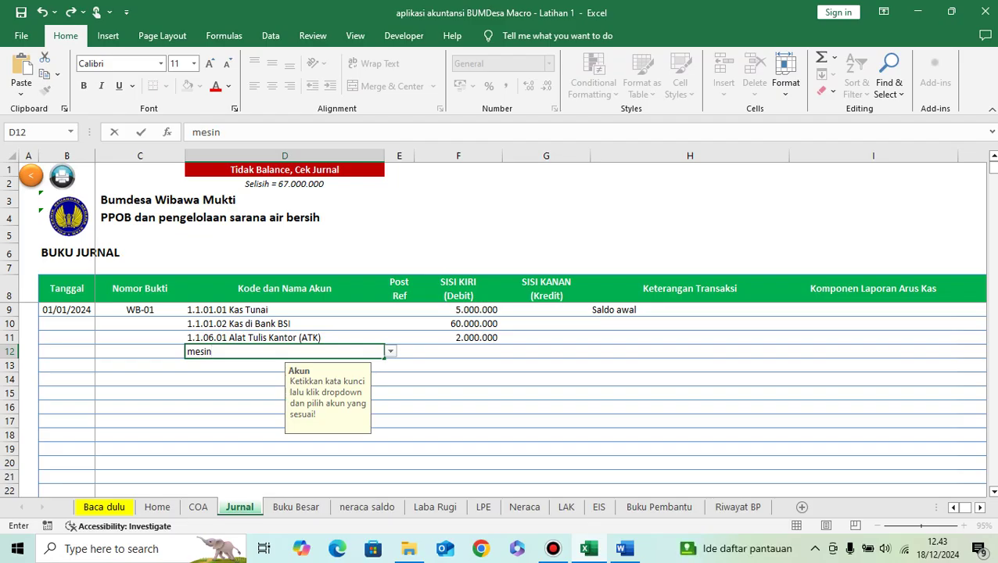
pyautogui.press('Return')
pyautogui.press('Return')
pyautogui.click(458, 351)
pyautogui.hotkey('alt', 'Tab')
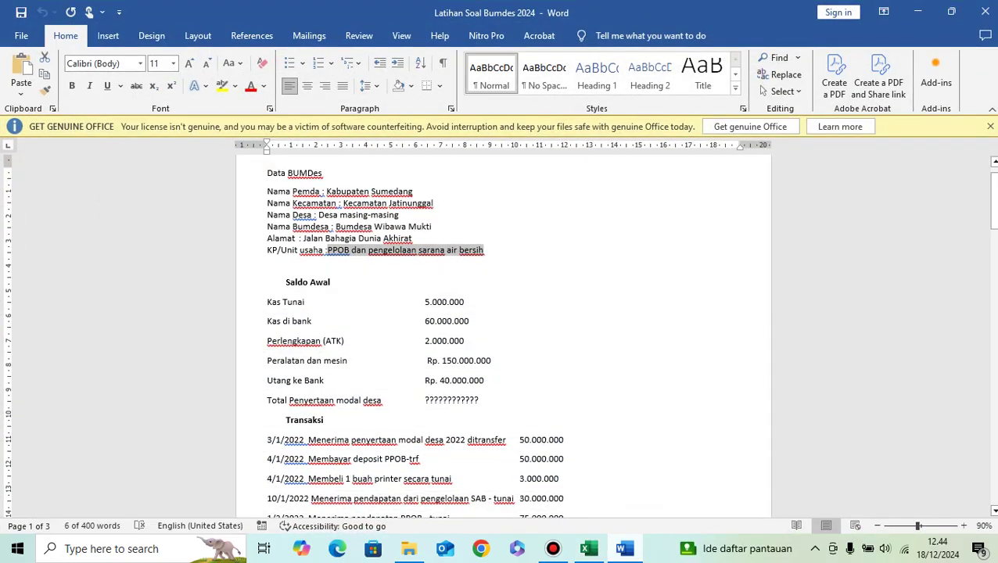
pyautogui.hotkey('alt', 'Tab')
pyautogui.write('150')
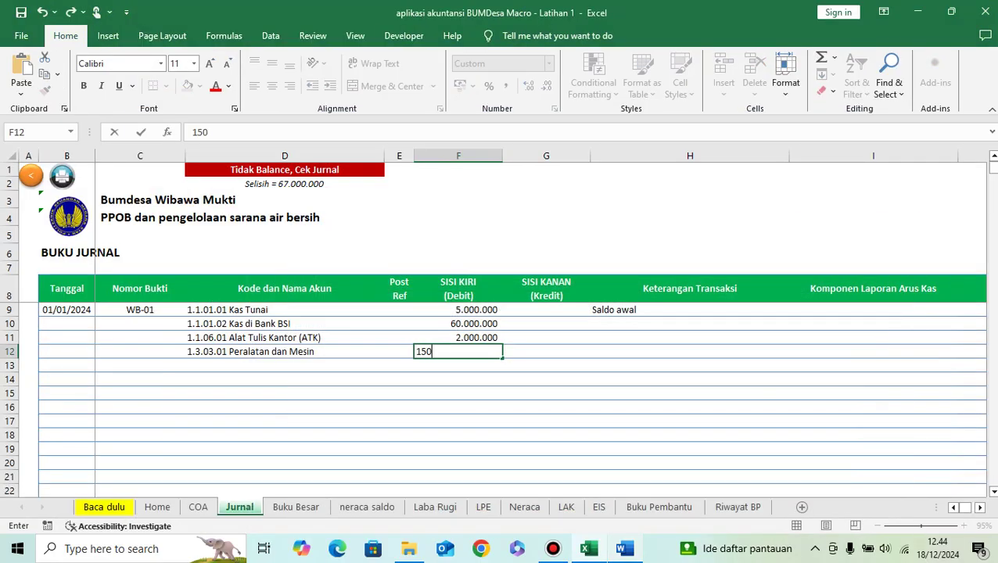
pyautogui.write('.000.00000000')
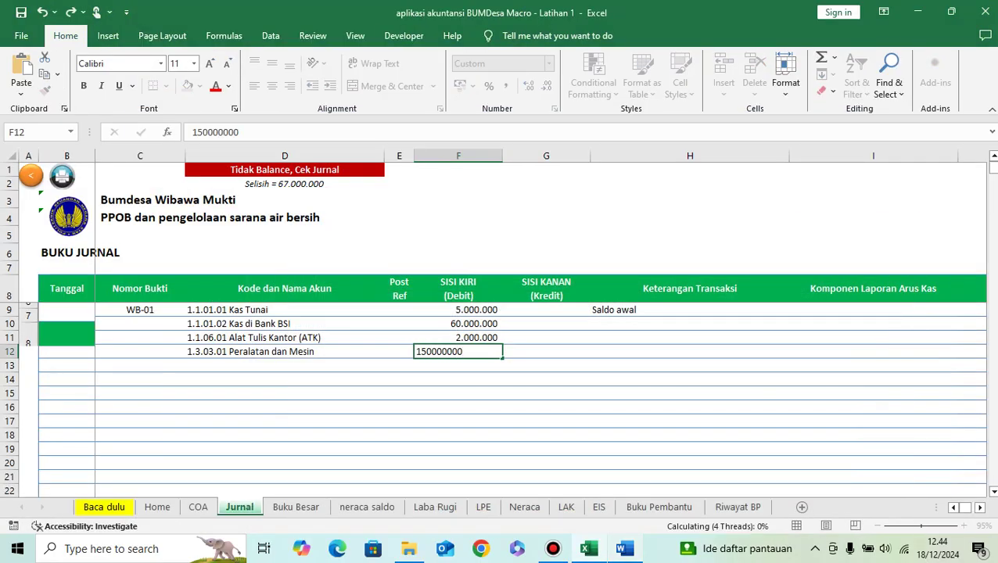
pyautogui.press('Return')
# Step: Add row 13 crediting 2.2.01.01 Utang Ke Bank 40.000.000
pyautogui.press('Left')
pyautogui.press('Left')
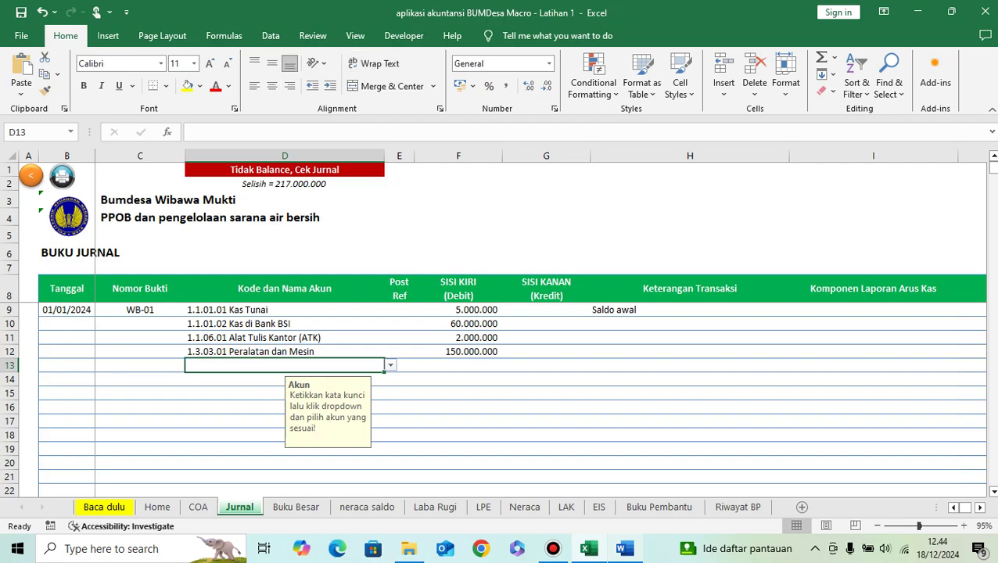
pyautogui.hotkey('alt', 'Tab')
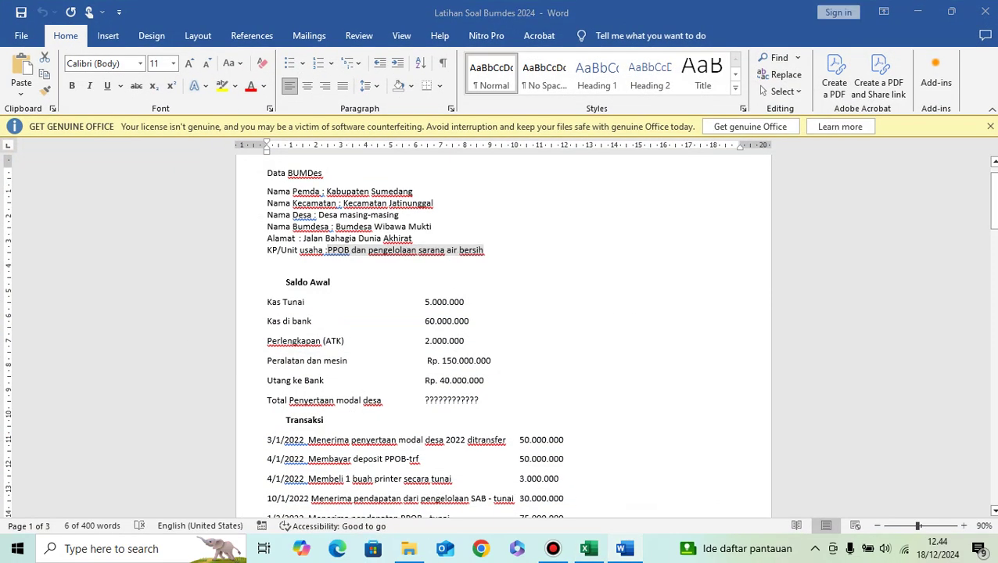
pyautogui.hotkey('alt', 'Tab')
pyautogui.write('bank')
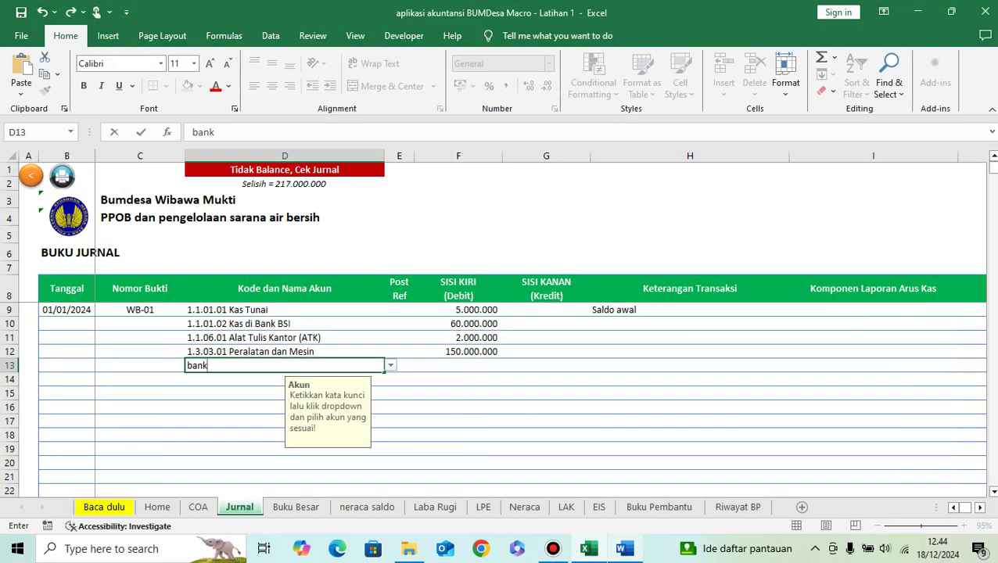
pyautogui.press('Return')
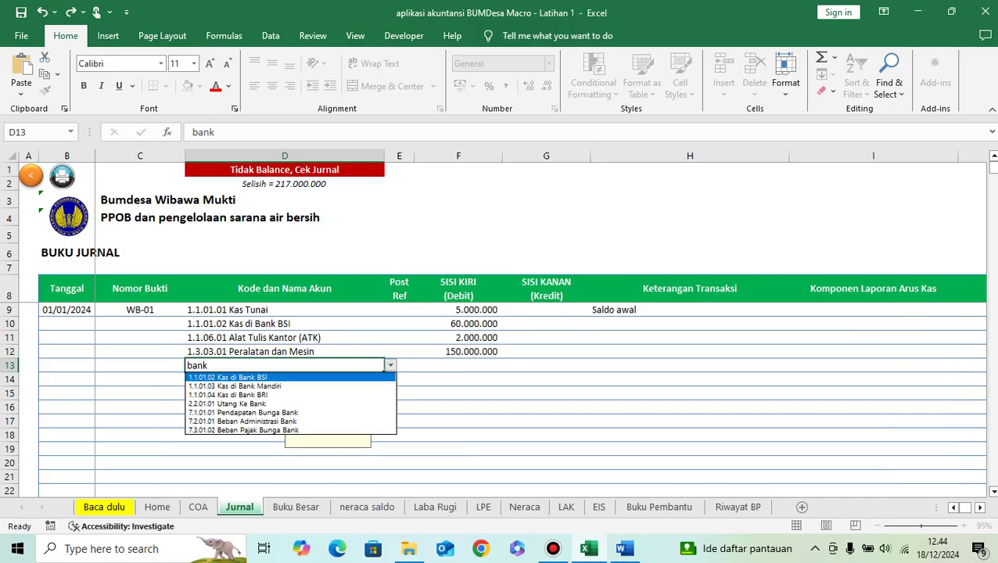
pyautogui.press('Down')
pyautogui.press('Down')
pyautogui.press('Down')
pyautogui.press('Down')
pyautogui.press('Up')
pyautogui.press('Return')
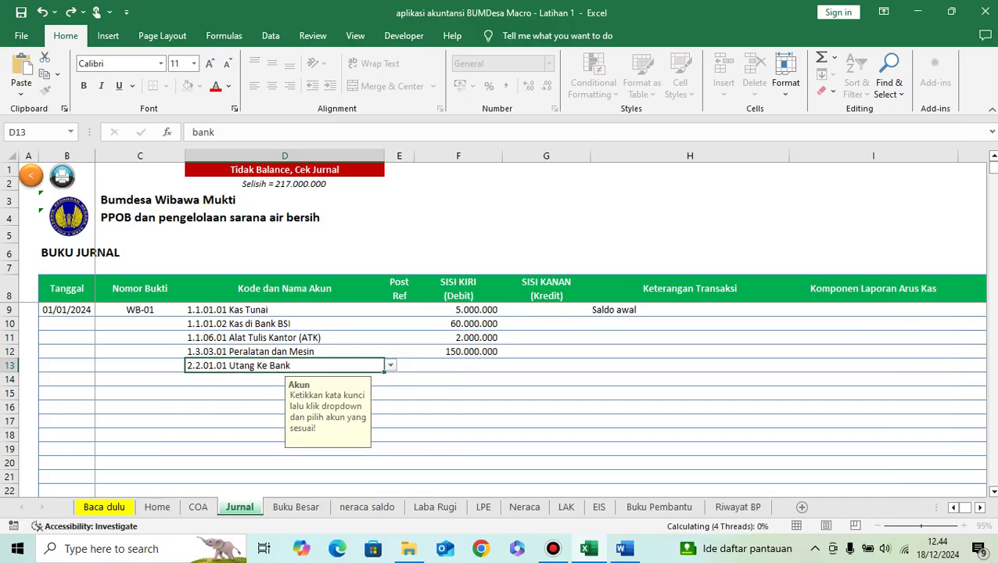
pyautogui.click(546, 366)
pyautogui.click(623, 548)
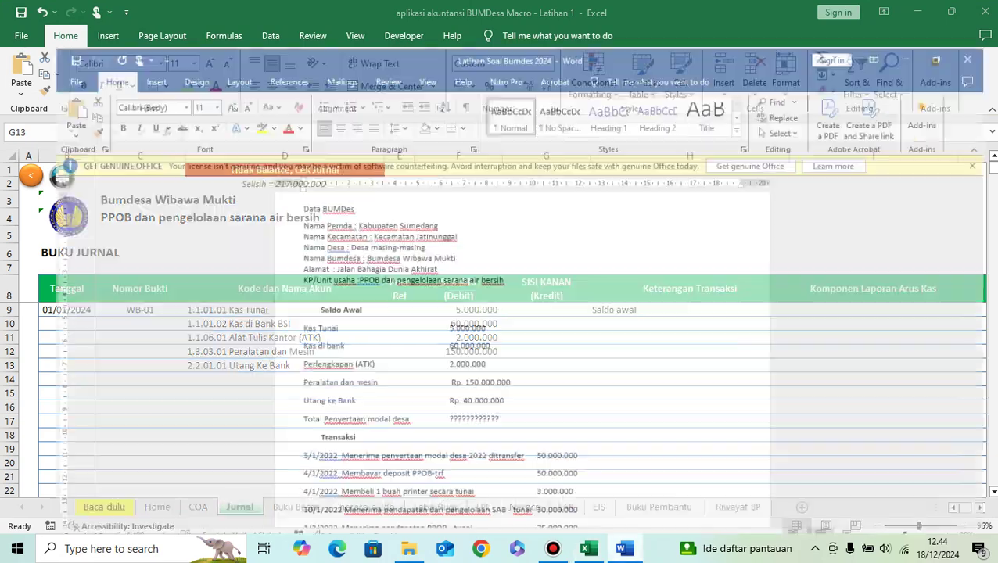
pyautogui.hotkey('alt', 'Tab')
pyautogui.write('4')
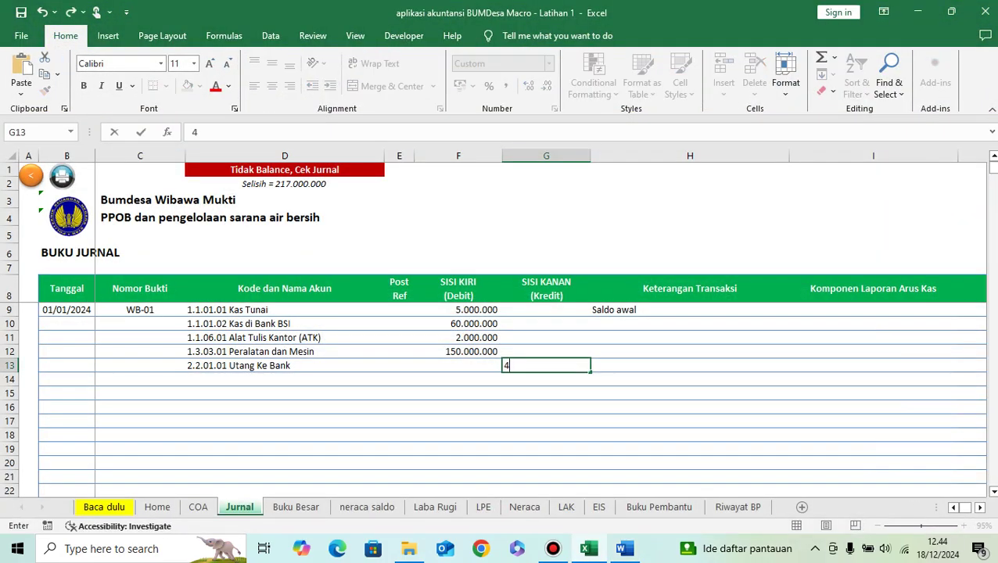
pyautogui.write('0.000.')
pyautogui.write('0000000')
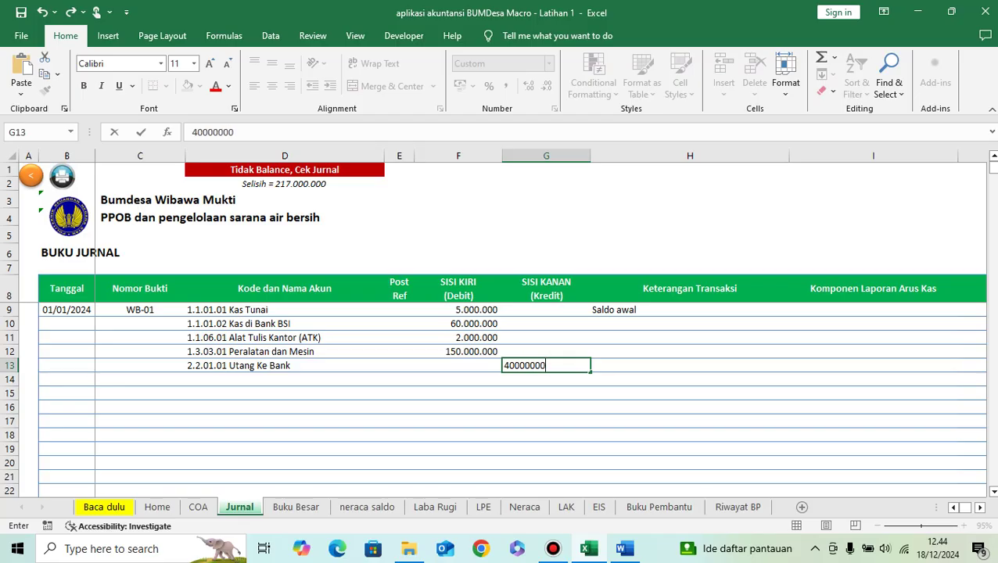
pyautogui.press('Return')
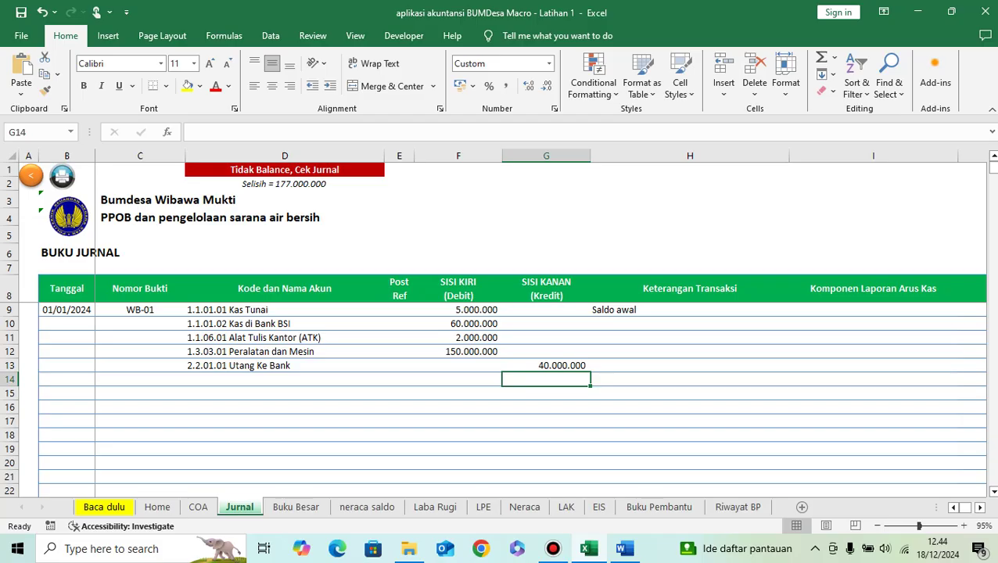
pyautogui.press('Left')
pyautogui.press('Left')
pyautogui.press('Left')
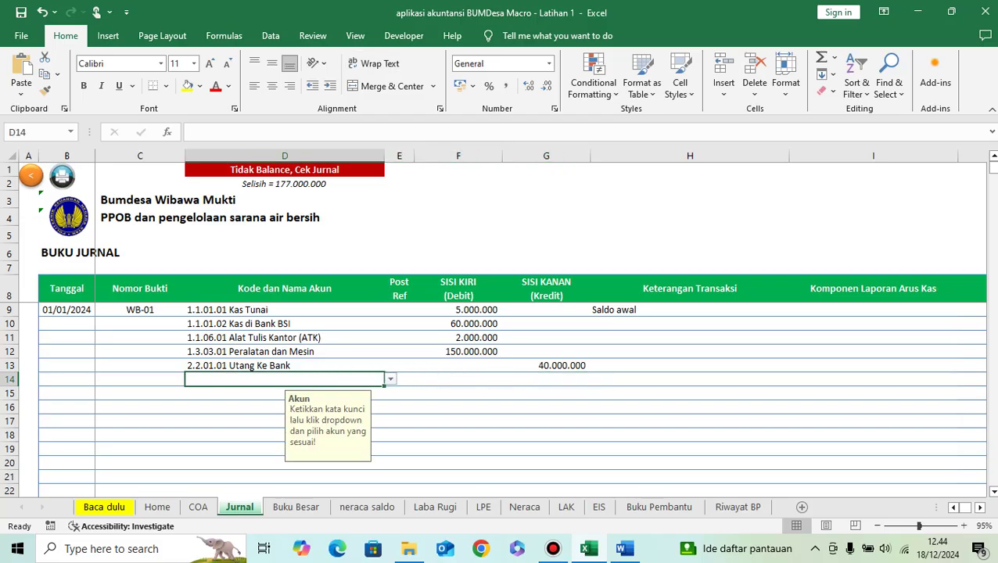
# Step: In row 14, pick 3.1.01.01 Penyertaan Modal Desa and credit it 177.000.000
pyautogui.click(624, 548)
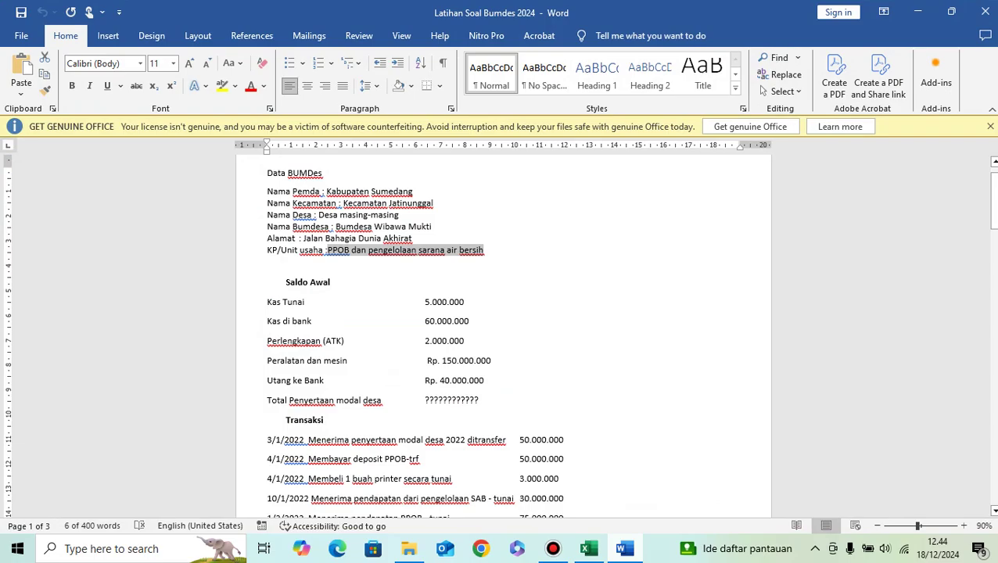
pyautogui.hotkey('alt', 'Tab')
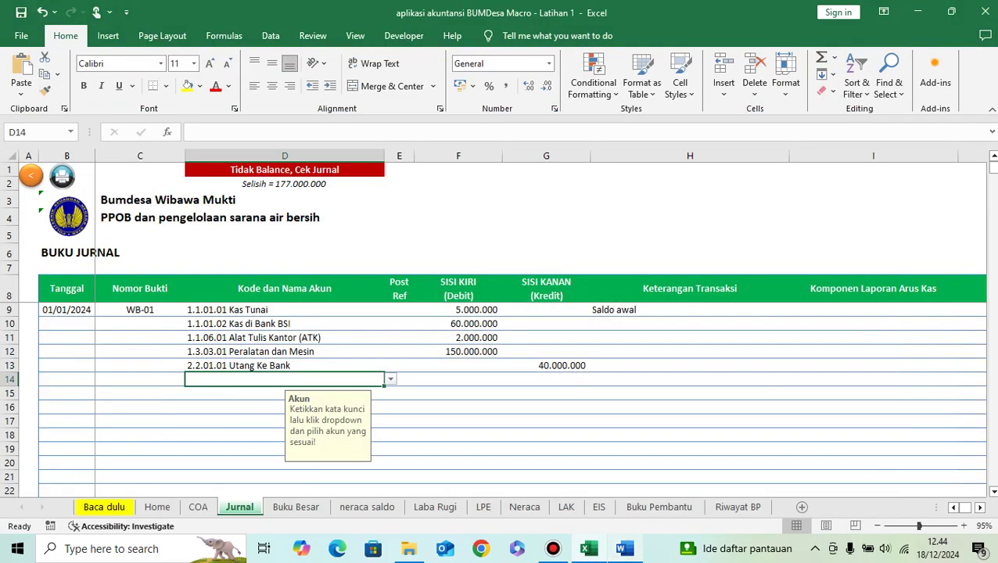
pyautogui.write('penyer')
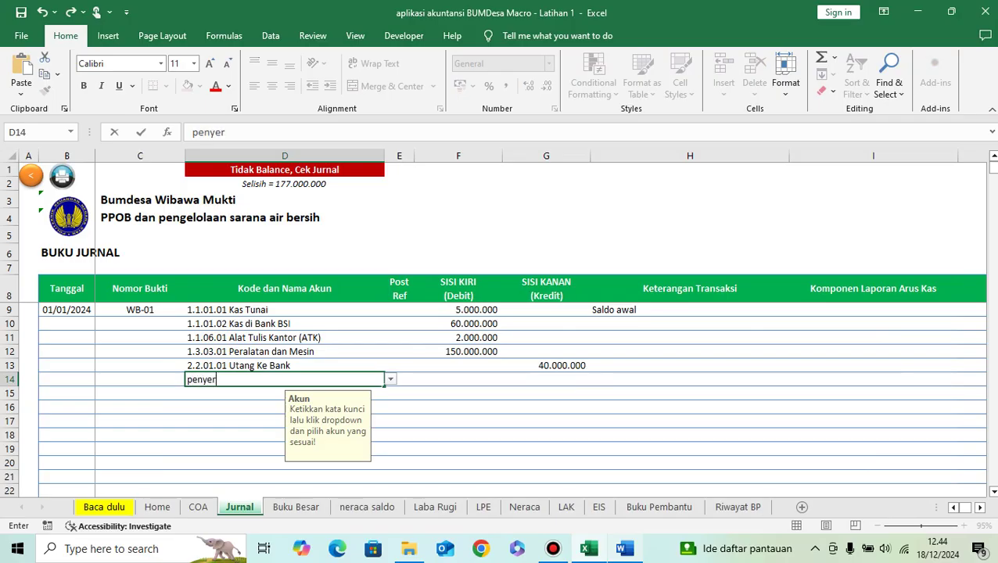
pyautogui.write('taan')
pyautogui.moveTo(553, 548)
pyautogui.press('Return')
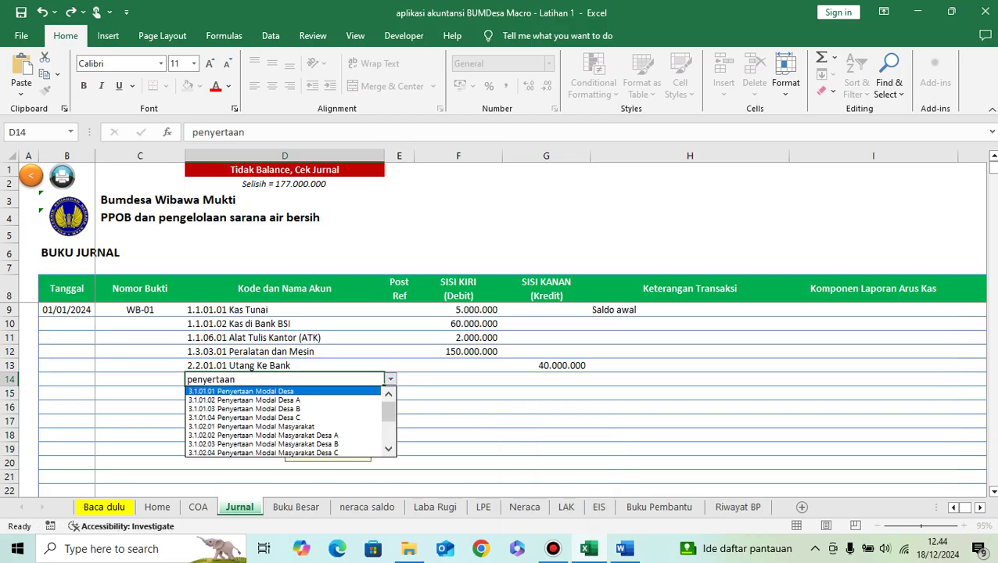
pyautogui.press('Return')
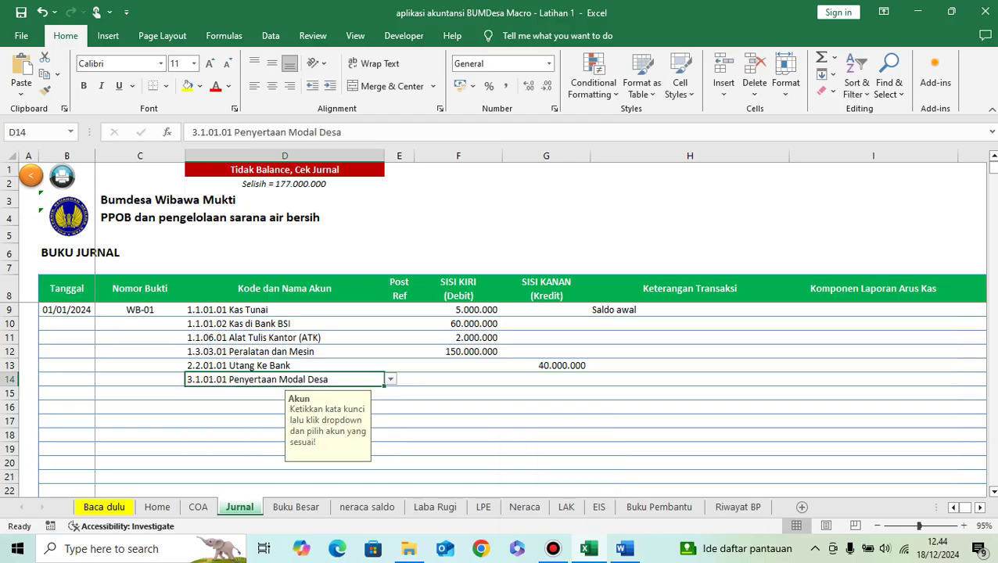
pyautogui.click(546, 379)
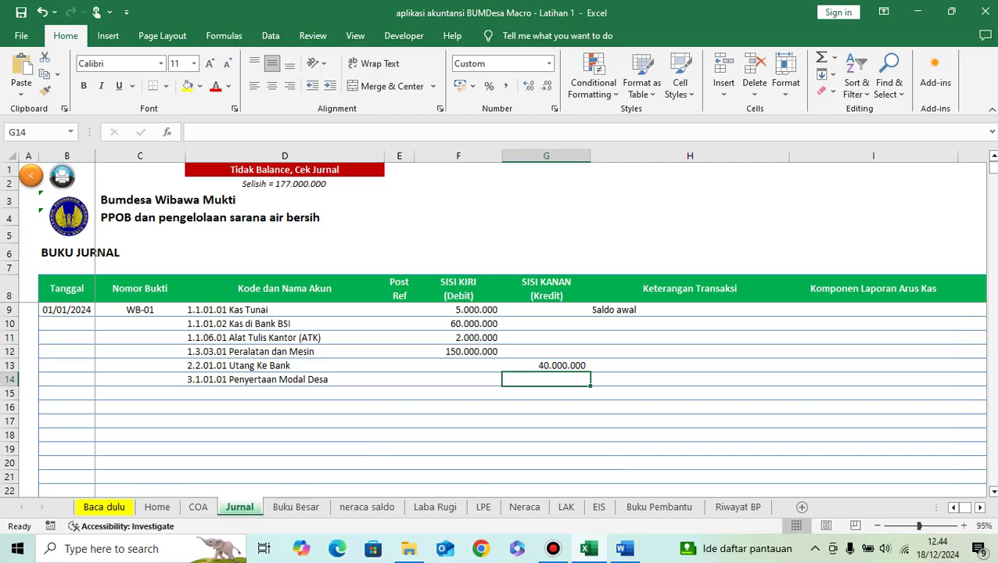
pyautogui.write('1')
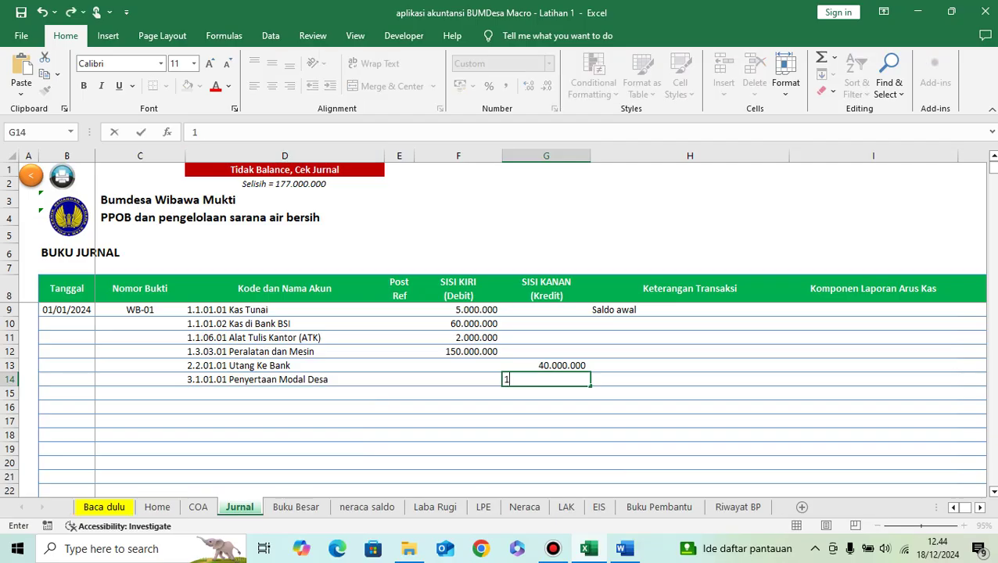
pyautogui.write('77.000.000')
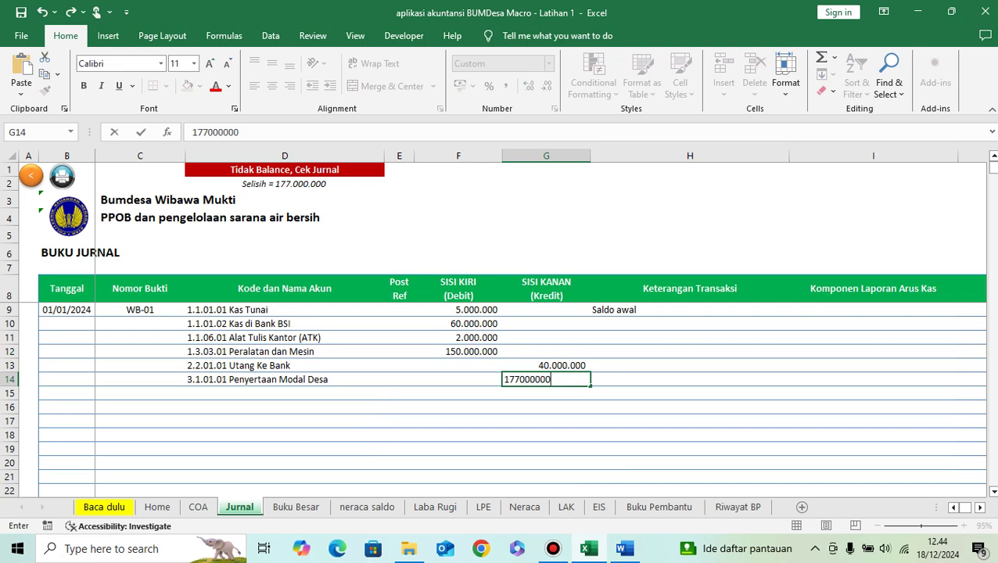
pyautogui.press('Return')
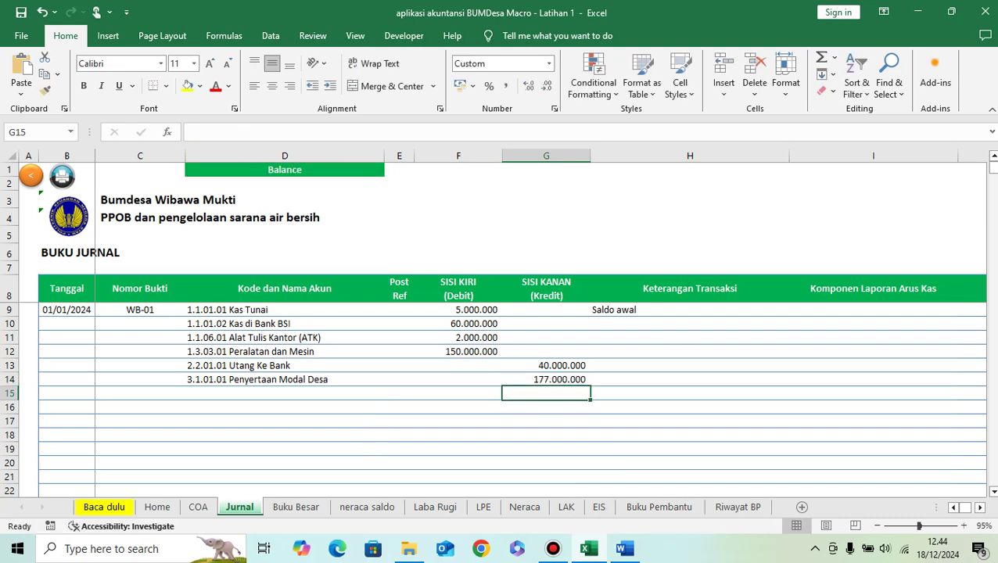
# Step: Copy the 01/01/2024 date and WB-01 voucher from B9:C9
pyautogui.moveTo(67, 310); pyautogui.dragTo(140, 309)
pyautogui.hotkey('ctrl', 'c')
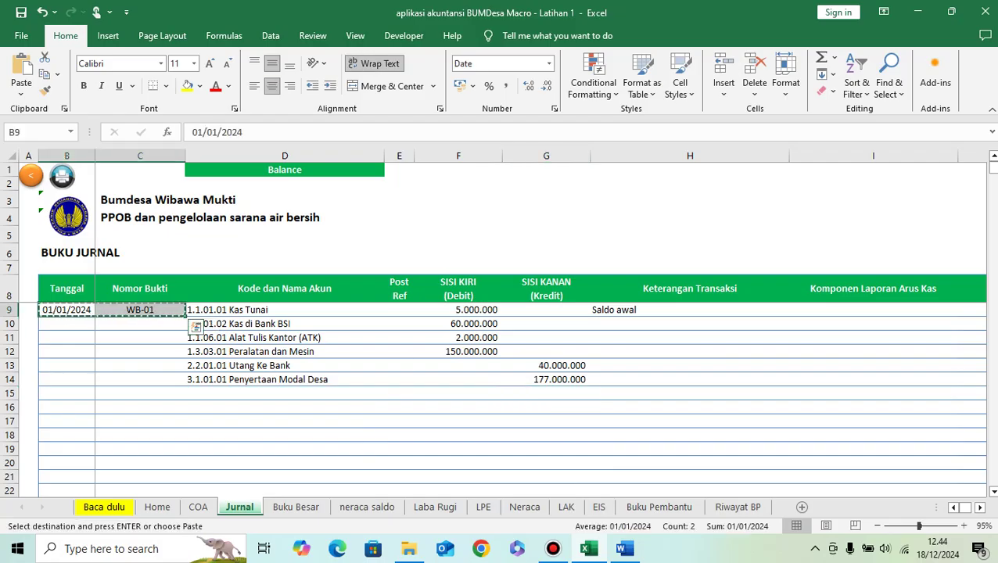
pyautogui.moveTo(66, 337); pyautogui.dragTo(114, 380)
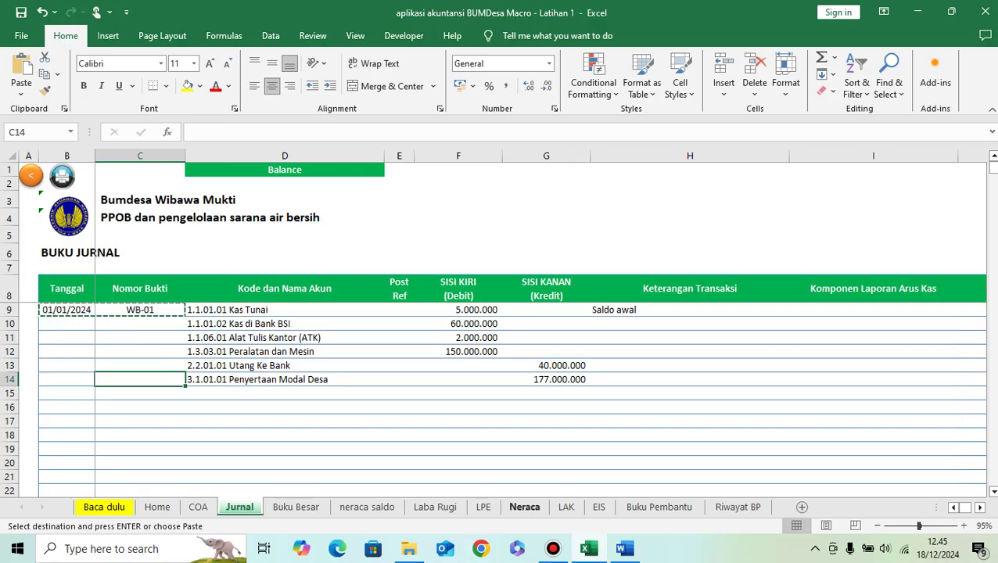
# Step: Review the Neraca, Laba Rugi and Home sheets, then return to Jurnal
pyautogui.click(523, 506)
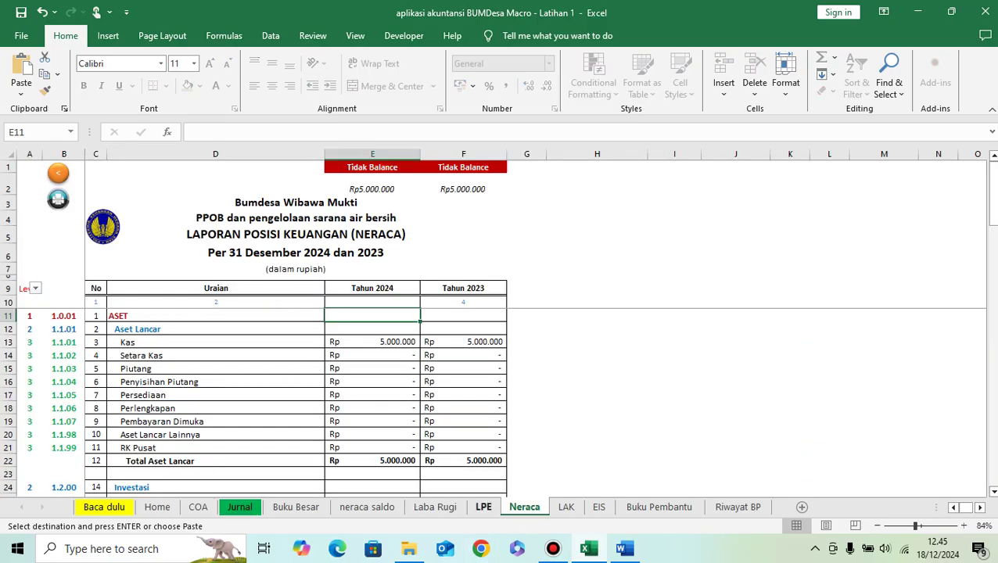
pyautogui.click(434, 507)
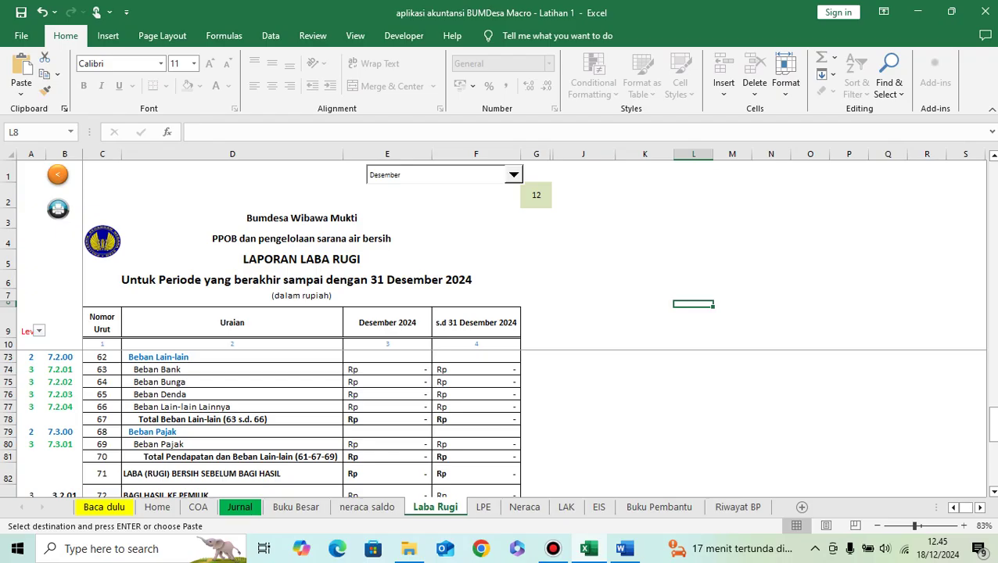
pyautogui.scroll(14, 301, 422)
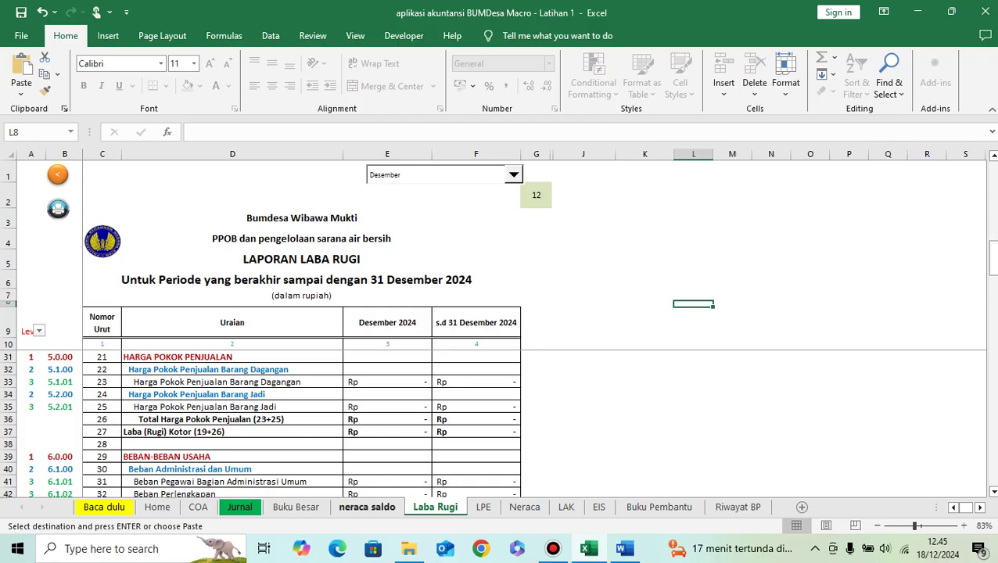
pyautogui.click(367, 506)
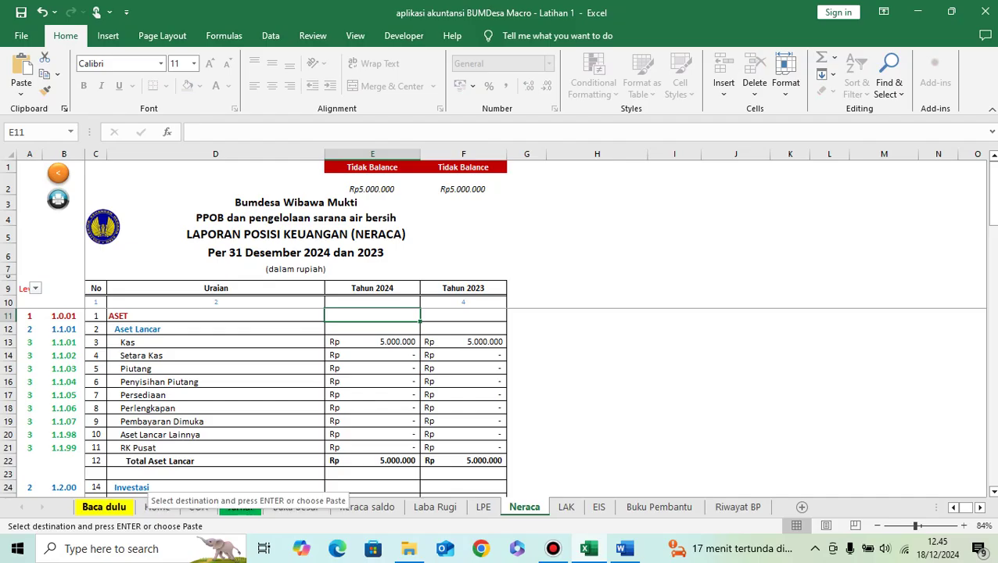
pyautogui.click(157, 506)
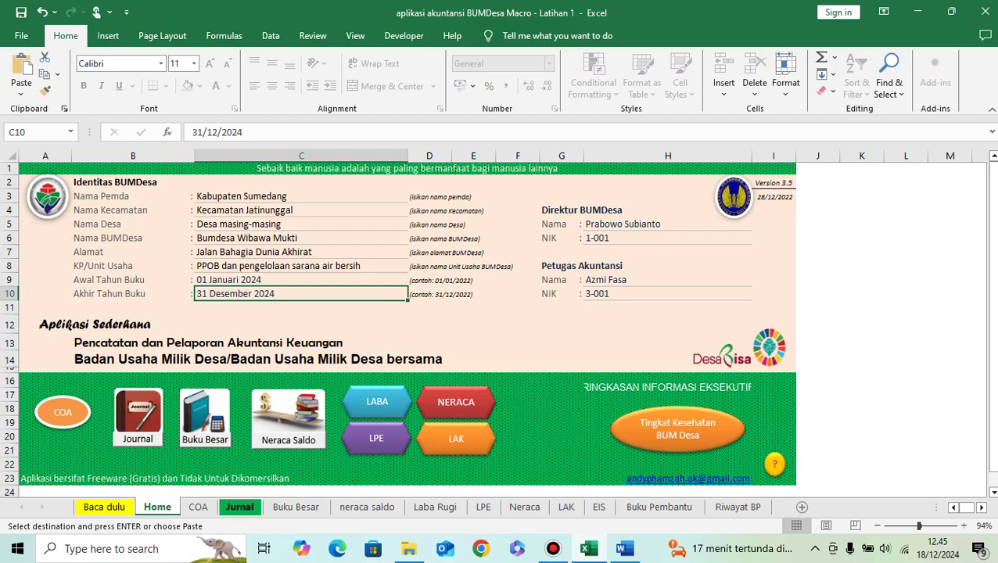
pyautogui.click(240, 507)
# Step: Paste the 01/01/2024 WB-01 date and voucher into rows 10–14 and 'Saldo awal' into H10:H14
pyautogui.moveTo(67, 323); pyautogui.dragTo(67, 379)
pyautogui.hotkey('ctrl', 'v')
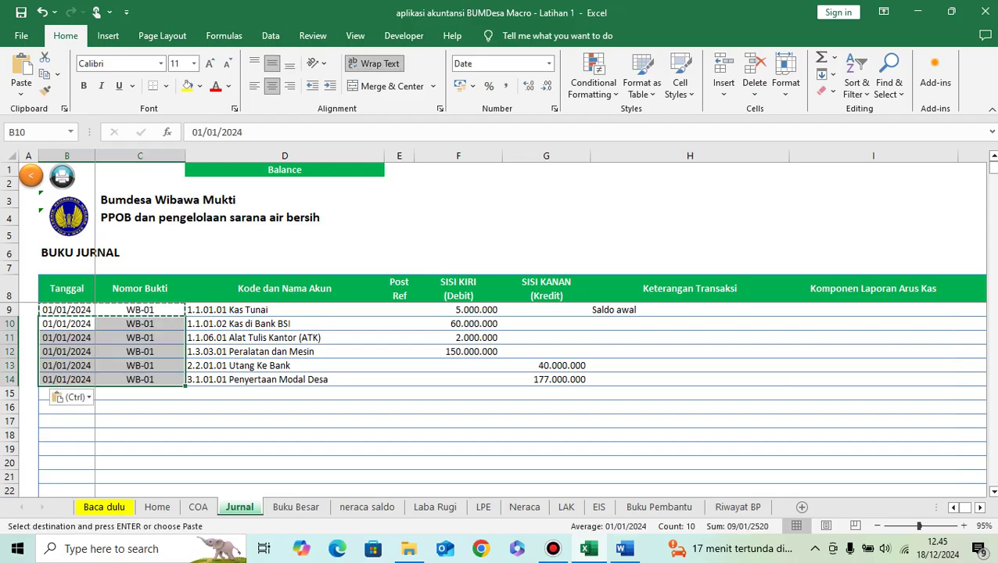
pyautogui.click(690, 309)
pyautogui.hotkey('ctrl', 'c')
pyautogui.moveTo(690, 322); pyautogui.dragTo(690, 380)
pyautogui.hotkey('ctrl', 'v')
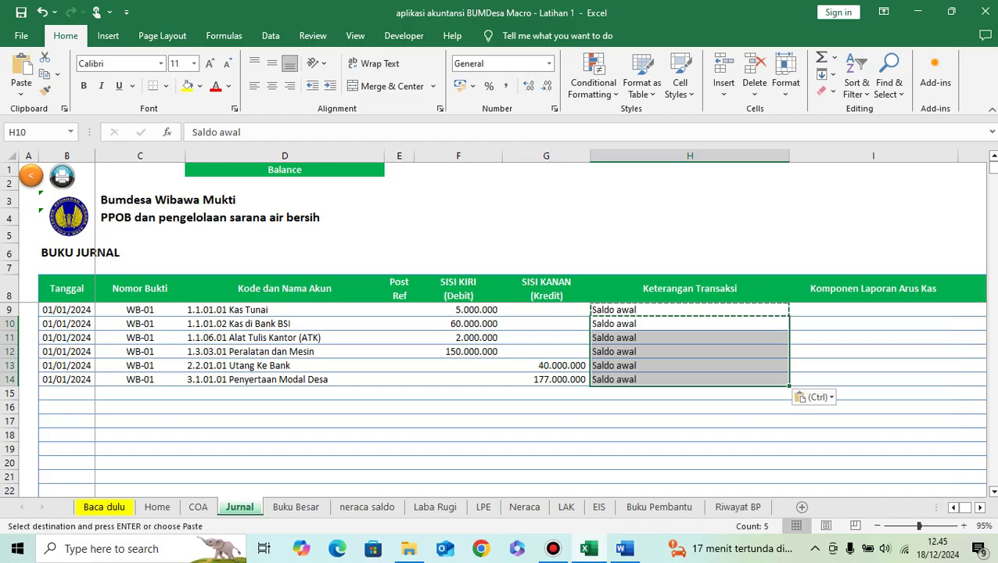
pyautogui.click(553, 548)
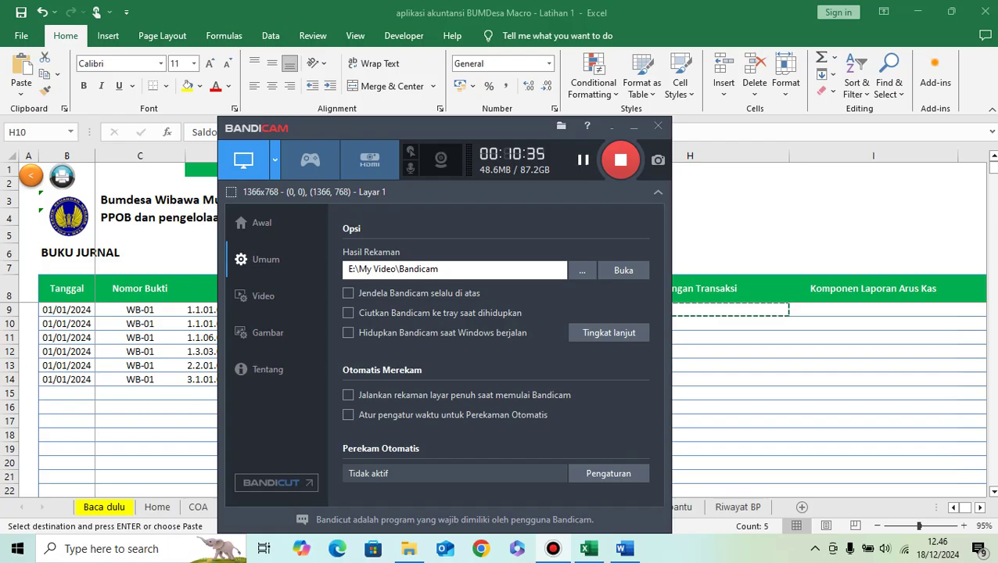
pyautogui.click(634, 126)
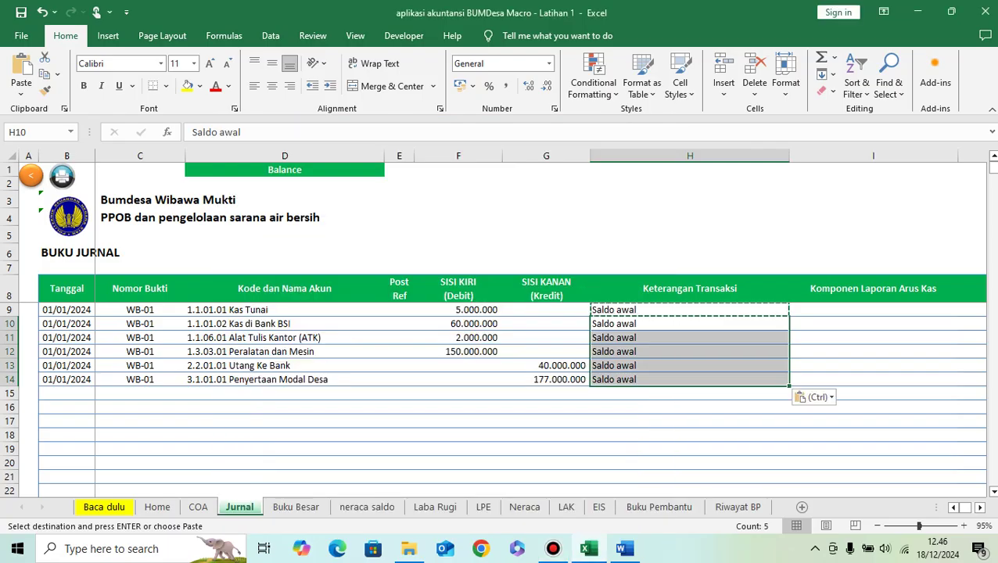
pyautogui.click(283, 407)
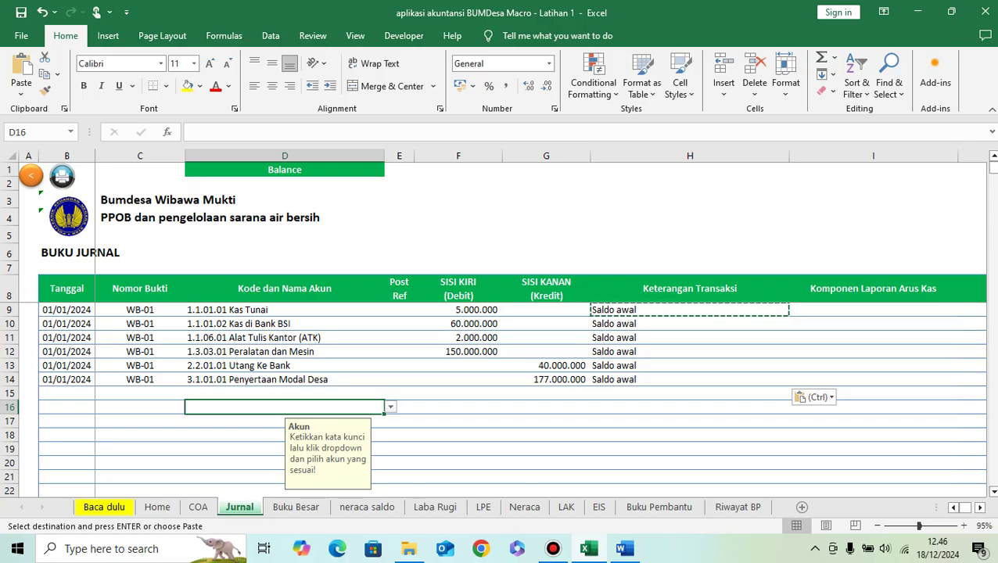
# Step: Enter the date 03/01/2024 in B16 from the exercise document
pyautogui.scroll(-1, 508, 398)
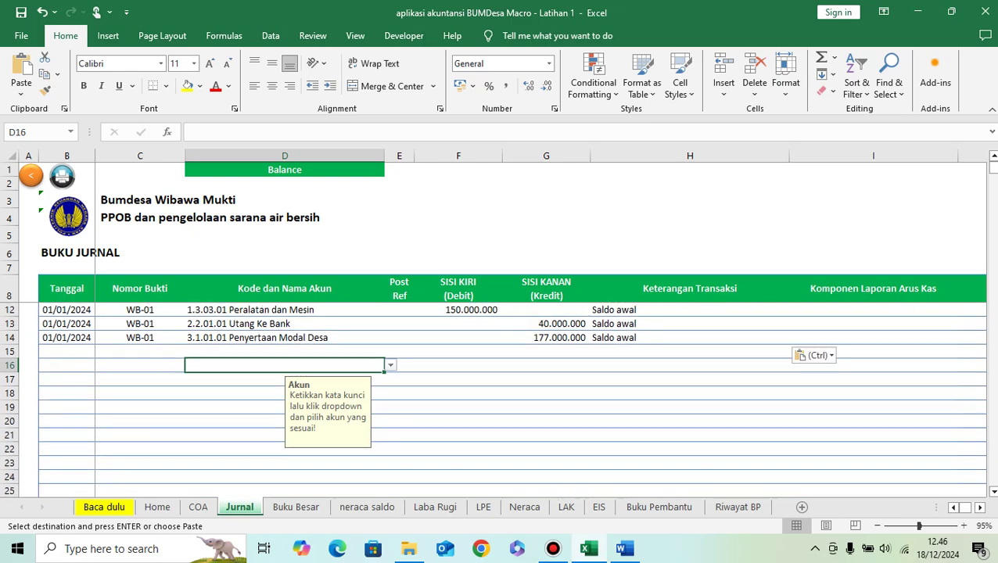
pyautogui.click(66, 365)
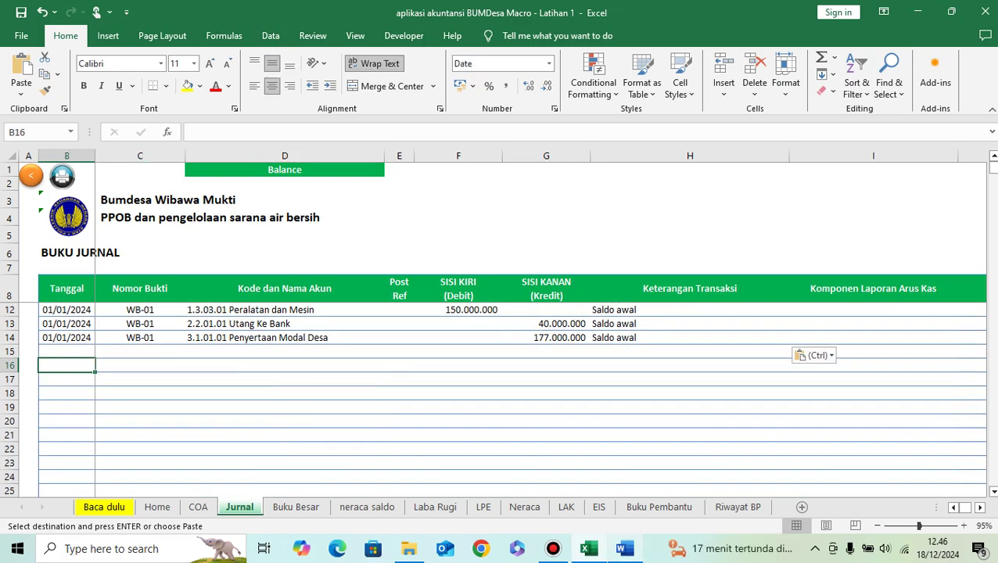
pyautogui.click(624, 549)
pyautogui.scroll(-3, 500, 332)
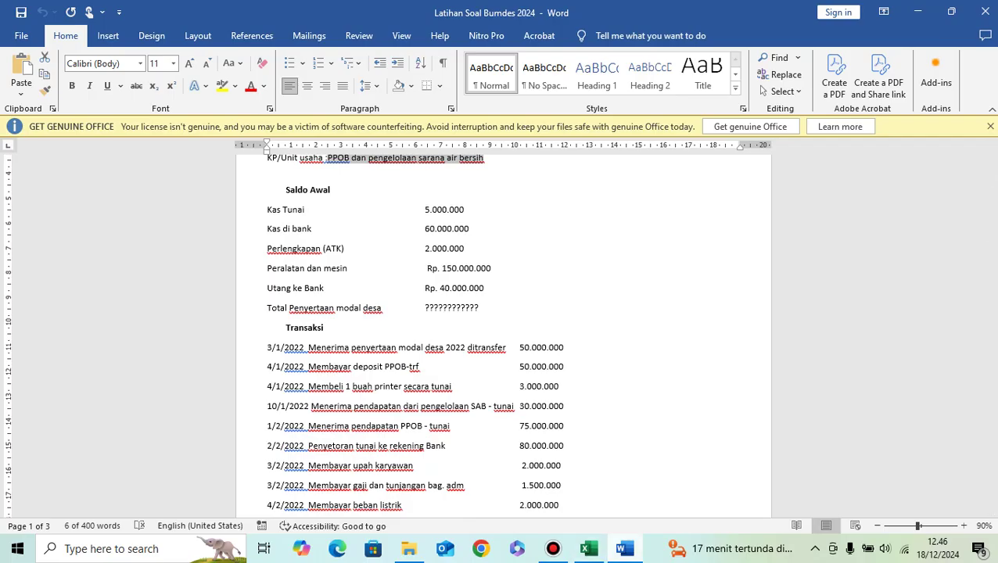
pyautogui.click(588, 548)
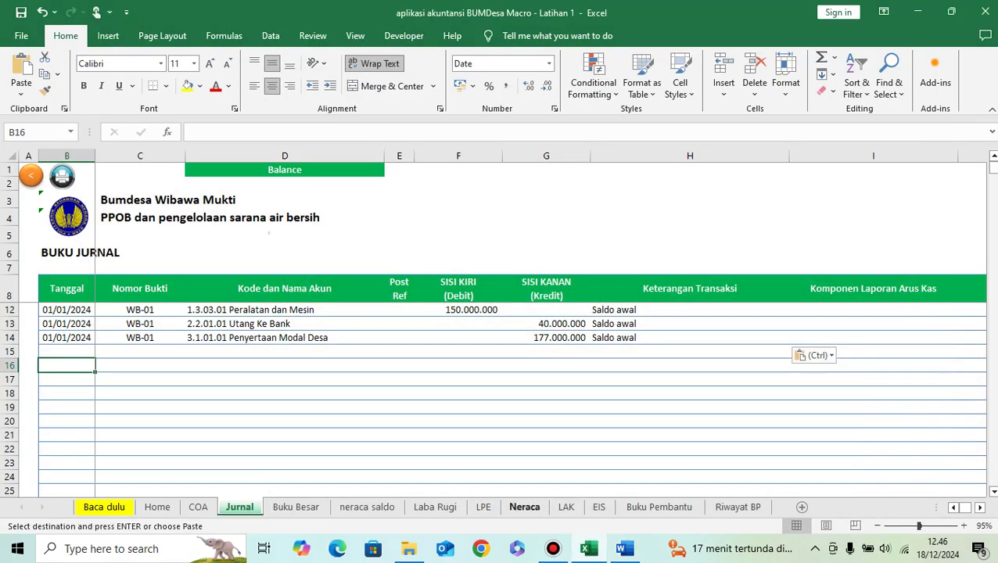
pyautogui.click(624, 548)
pyautogui.click(588, 549)
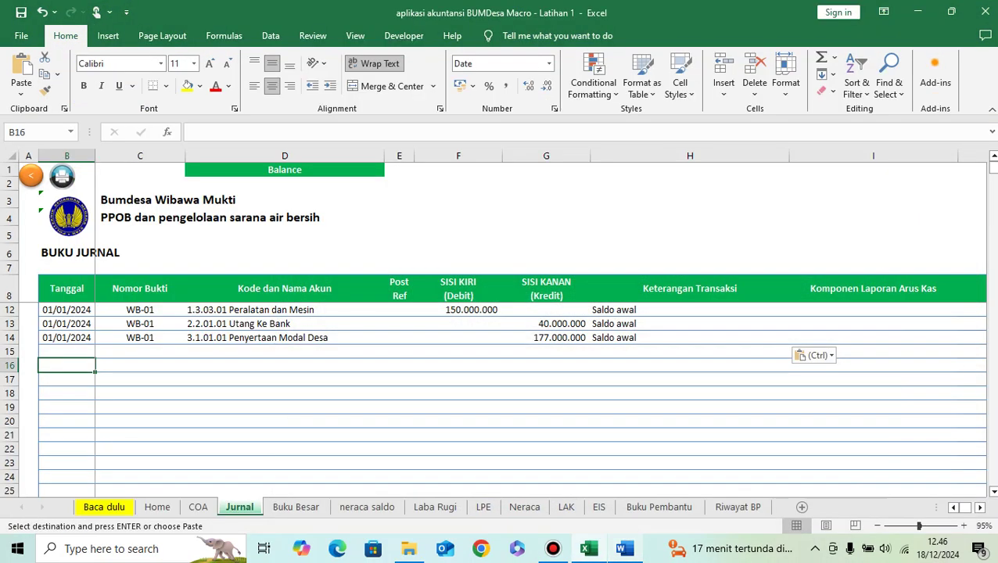
pyautogui.write('3/1/2')
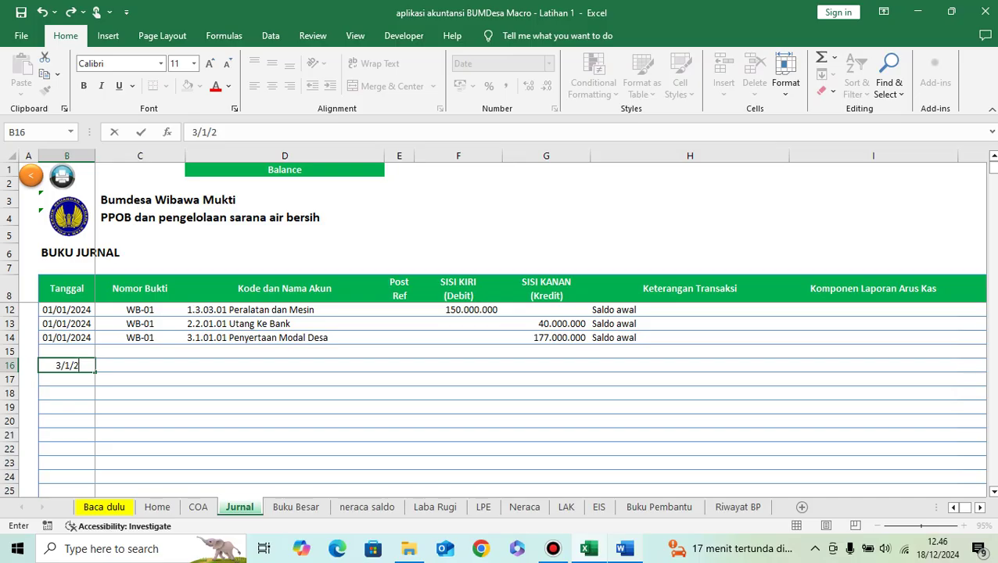
pyautogui.write('023')
pyautogui.press('BackSpace')
pyautogui.write('4')
pyautogui.press('Tab')
# Step: Set C16's voucher number to WB-02 by copying WB-01 and editing it
pyautogui.press('Up')
pyautogui.press('Up')
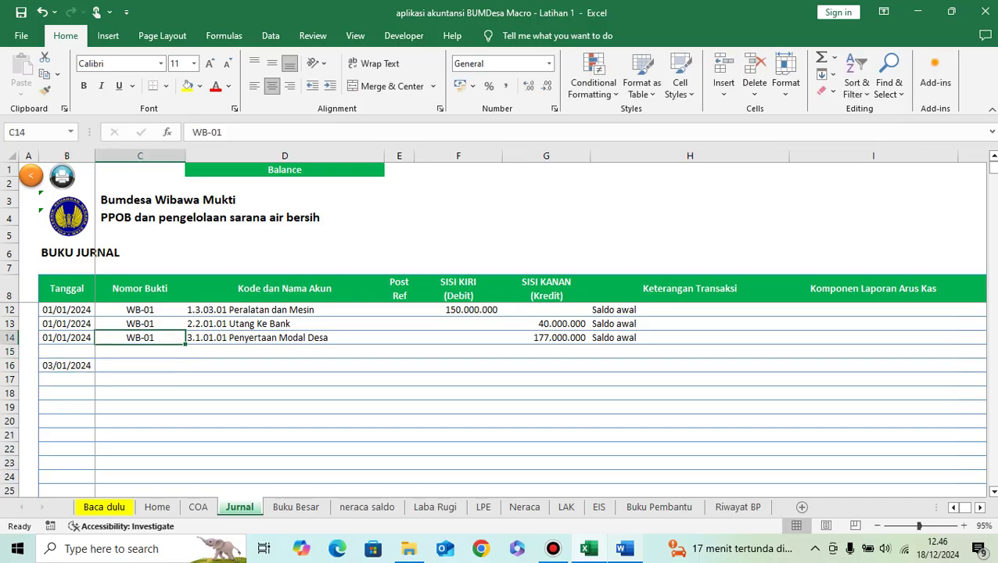
pyautogui.hotkey('ctrl', 'c')
pyautogui.press('Down')
pyautogui.press('Down')
pyautogui.hotkey('ctrl', 'v')
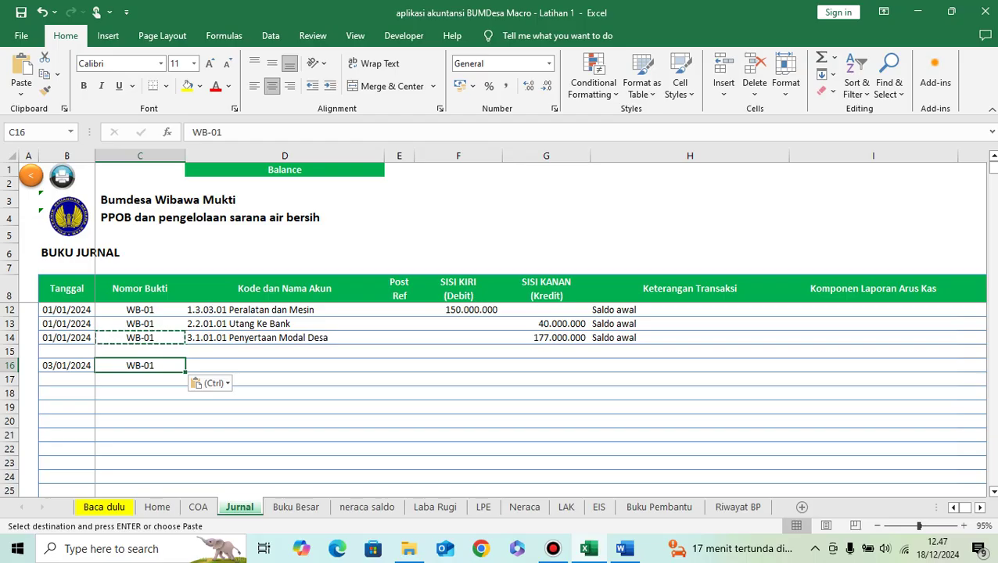
pyautogui.press('F2')
pyautogui.press('BackSpace')
pyautogui.write('2')
pyautogui.press('Tab')
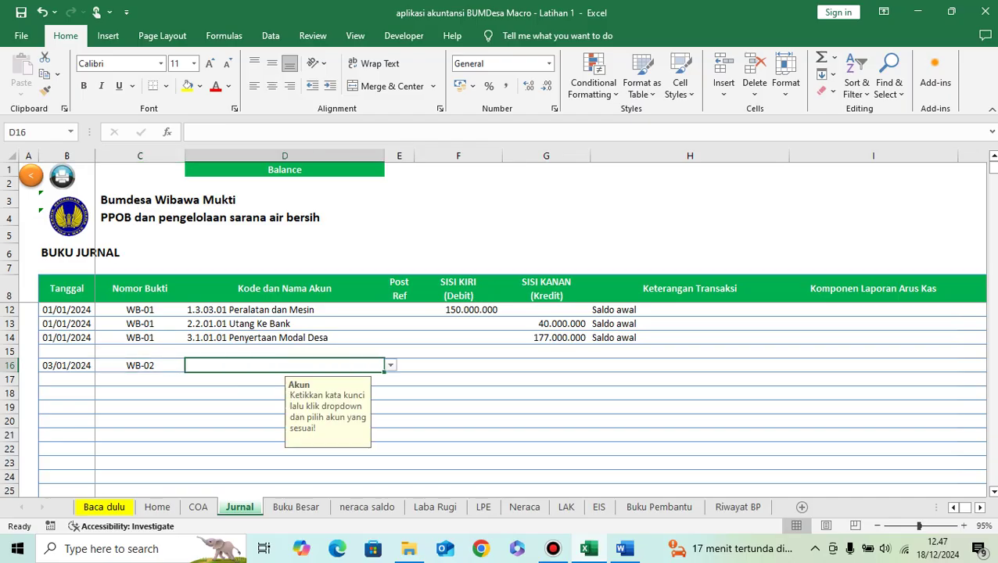
# Step: Pick 1.1.01.02 Kas di Bank BSI in D16 and debit it 50.000.000
pyautogui.write('kas')
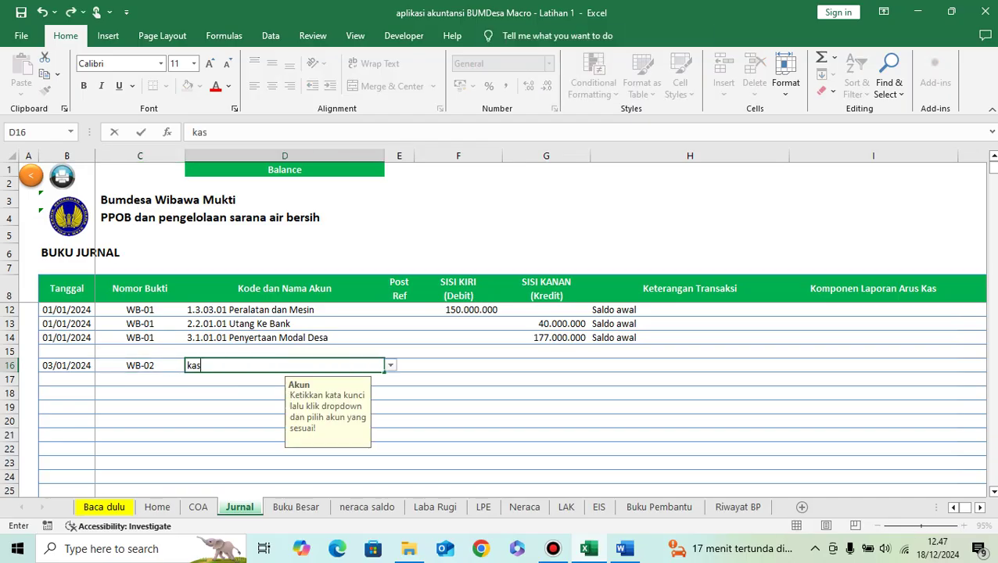
pyautogui.hotkey('alt', 'Down')
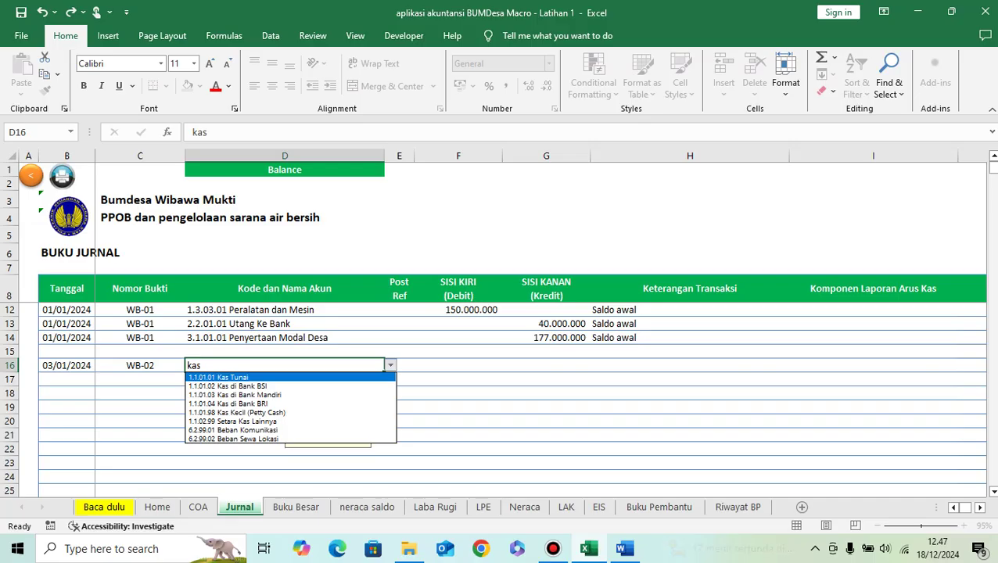
pyautogui.press('Down')
pyautogui.press('Return')
pyautogui.press('Tab')
pyautogui.press('Tab')
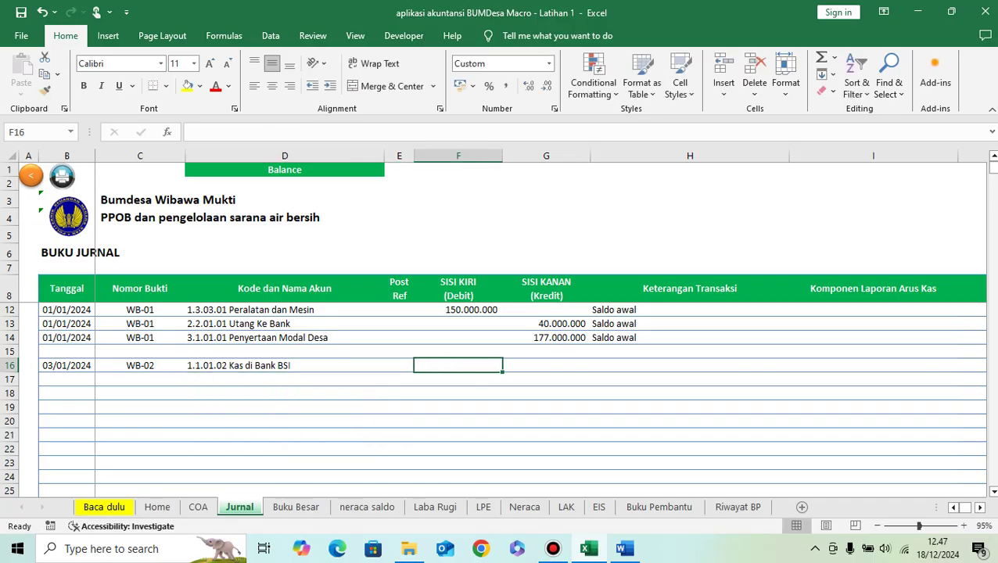
pyautogui.write('50.000.00')
pyautogui.write('0')
pyautogui.press('Return')
pyautogui.press('Tab')
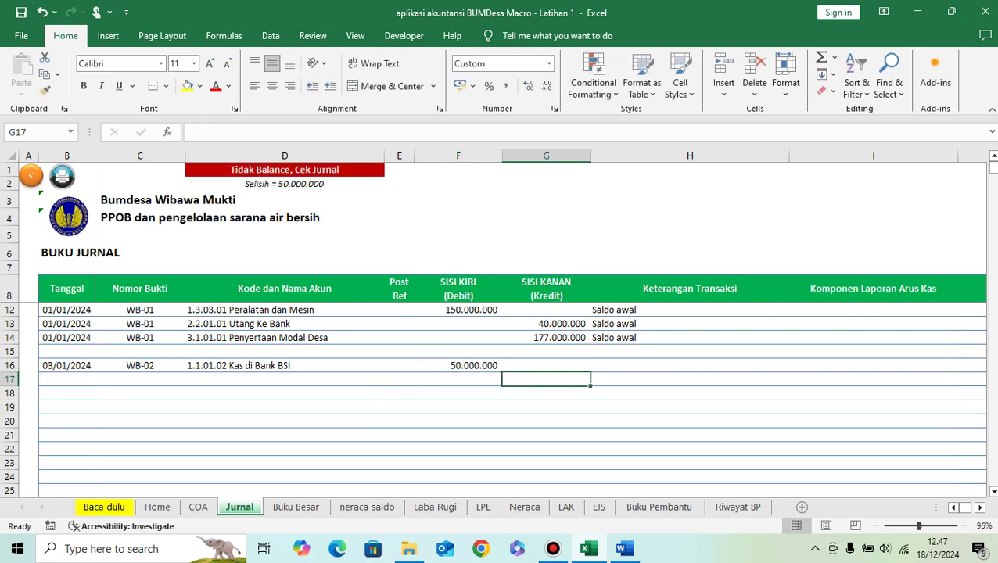
# Step: Describe the line as 'penerimaan hibah dari pemerintah' and copy its date and voucher
pyautogui.press('Up')
pyautogui.press('Right')
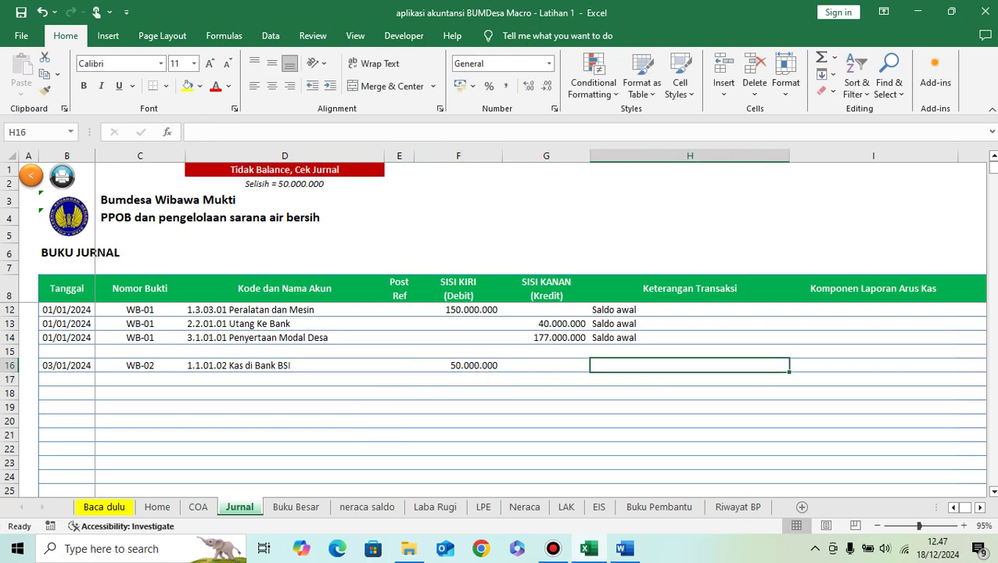
pyautogui.write('penerimaan hibah dari pemerintah')
pyautogui.press('Return')
pyautogui.press('Left')
pyautogui.press('Left')
pyautogui.press('Left')
pyautogui.press('Left')
pyautogui.press('Left')
pyautogui.press('Left')
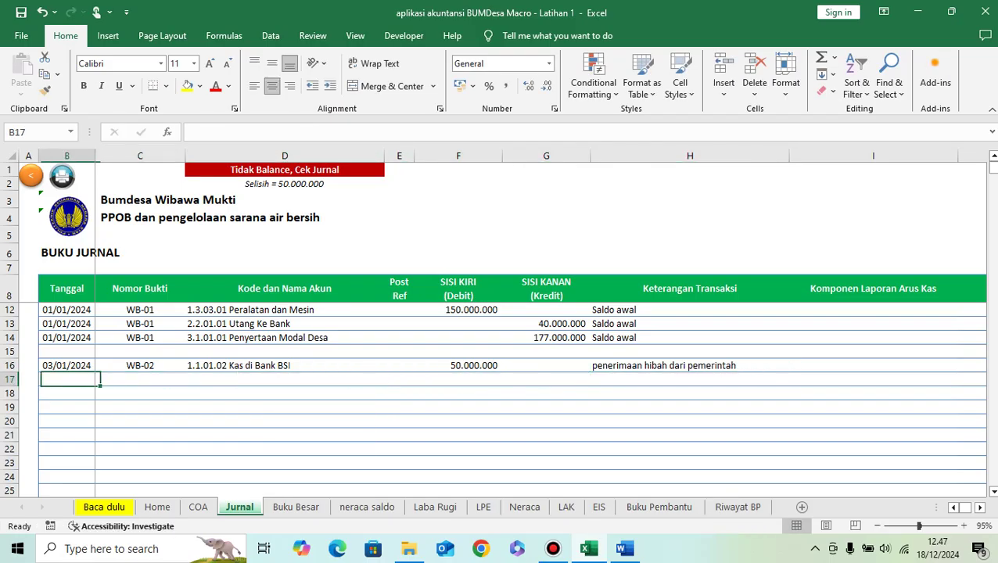
pyautogui.press('Up')
pyautogui.hotkey('shift', 'Right')
pyautogui.hotkey('ctrl', 'c')
# Step: Paste the WB-02 date and voucher into row 17 and choose 3.1.01.01 Penyertaan Modal Desa
pyautogui.press('Down')
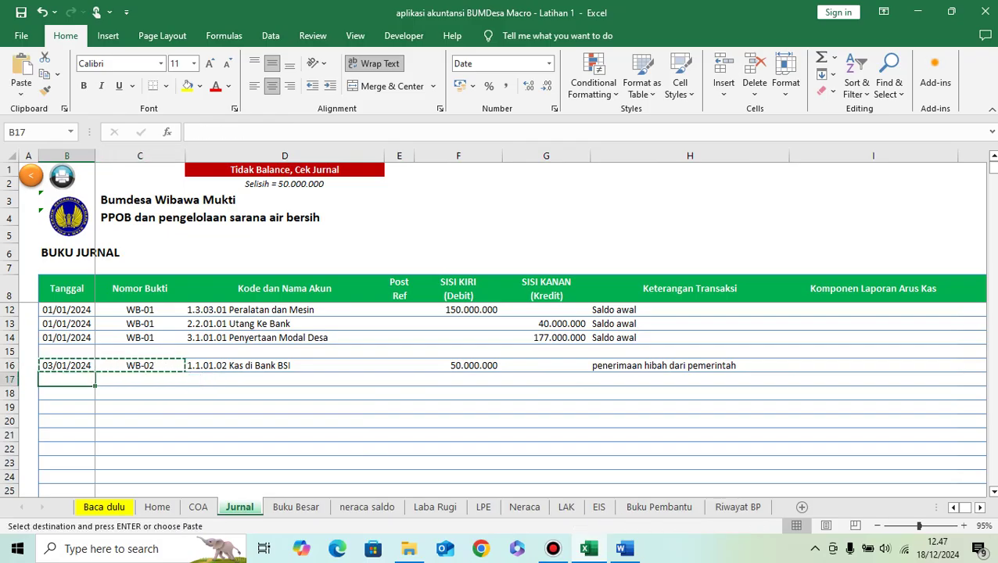
pyautogui.hotkey('ctrl', 'v')
pyautogui.press('Right')
pyautogui.press('Right')
pyautogui.write('penyertaan')
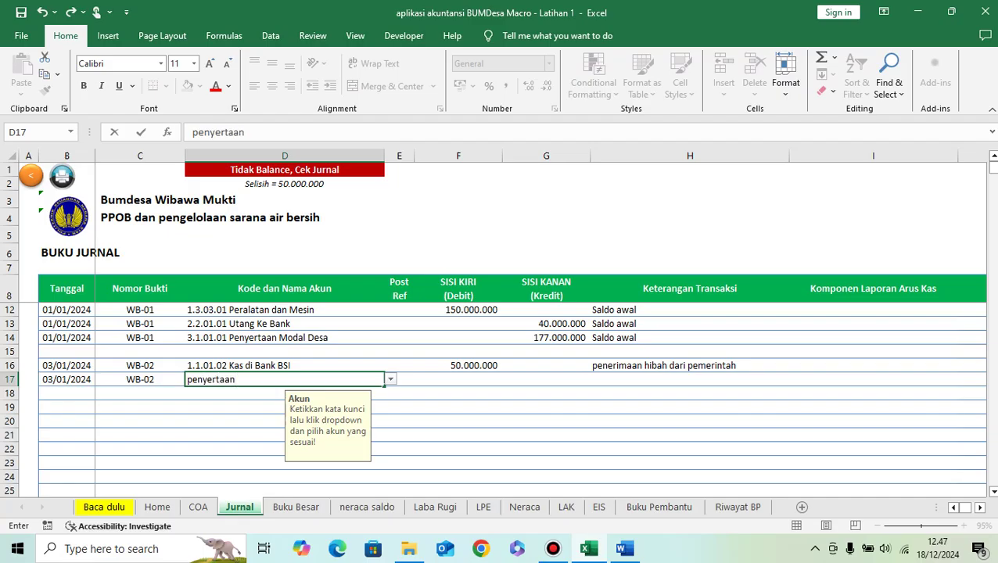
pyautogui.hotkey('alt', 'Down')
pyautogui.press('Return')
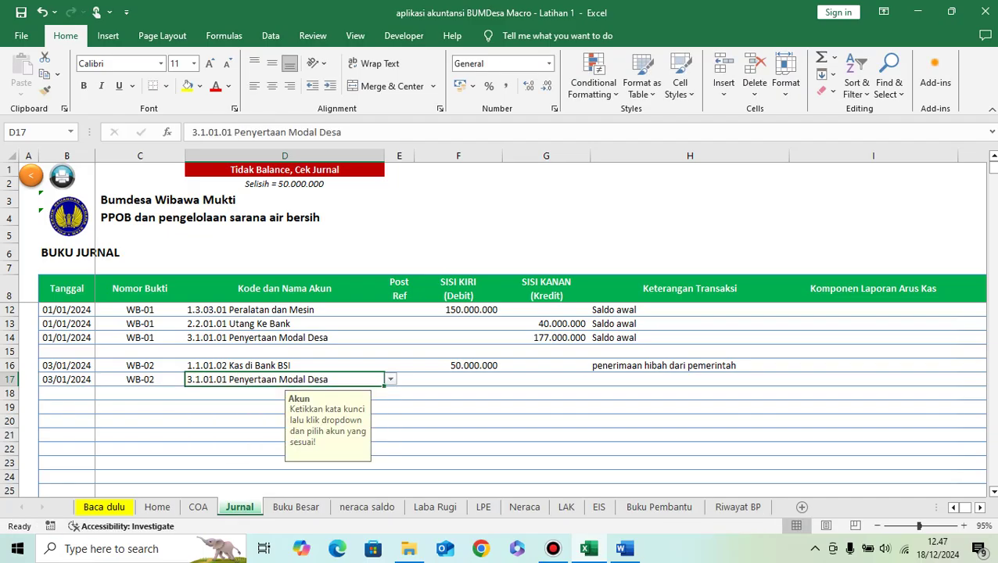
# Step: Credit 50.000.000 in G17 and copy the grant description into H17
pyautogui.click(546, 379)
pyautogui.write('5000000')
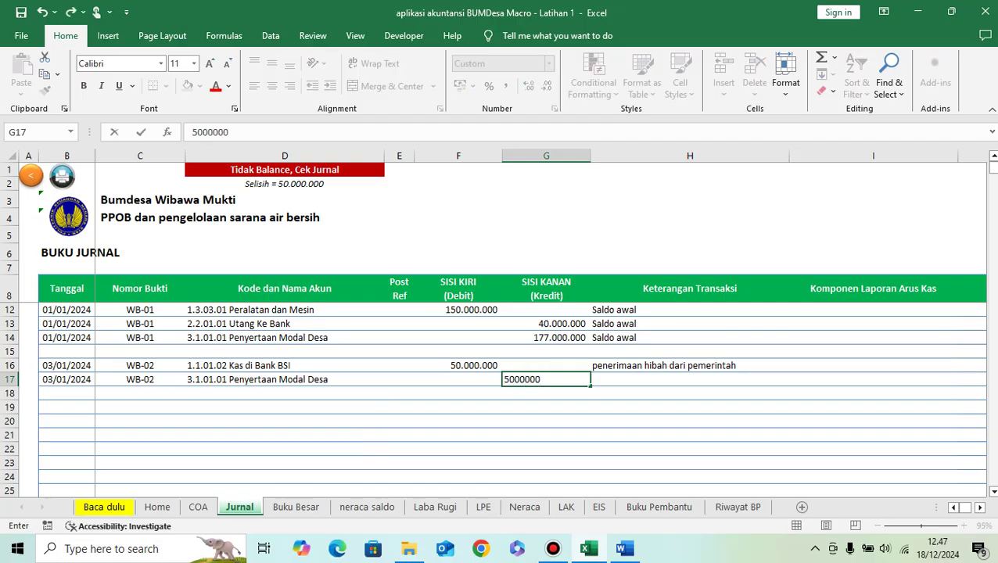
pyautogui.hotkey('ctrl', 'Return')
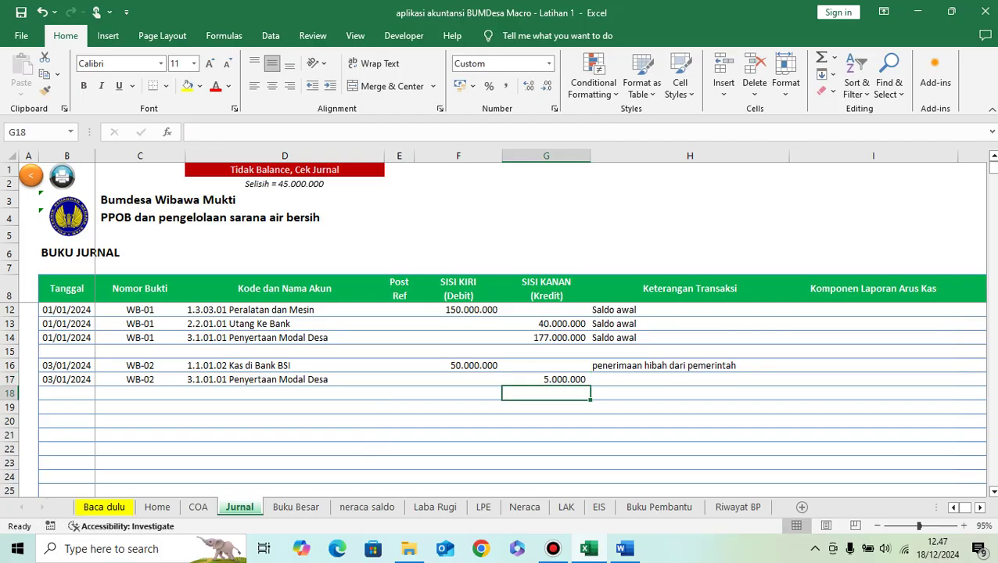
pyautogui.press('F2')
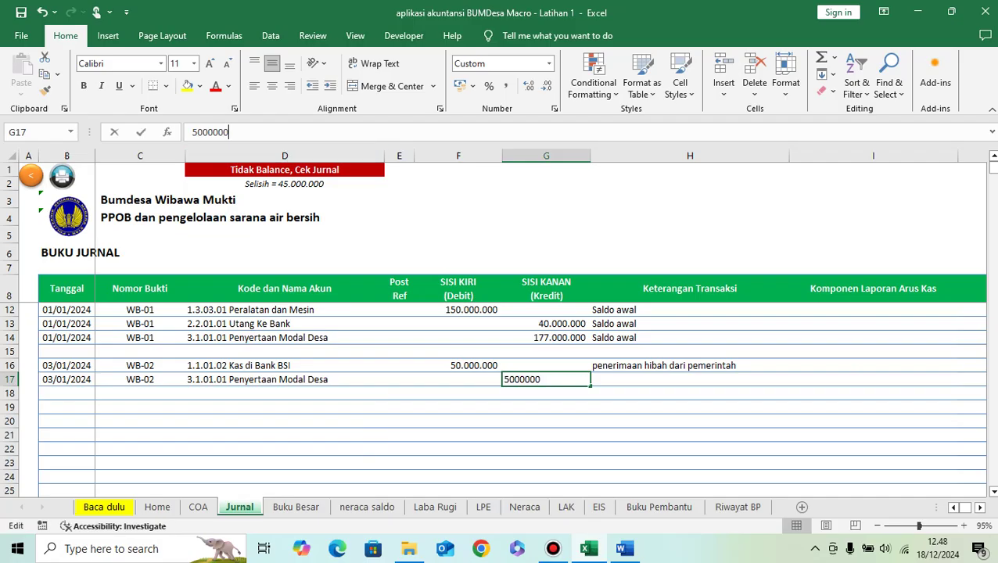
pyautogui.write('0')
pyautogui.hotkey('ctrl', 'Return')
pyautogui.press('Right')
pyautogui.press('Up')
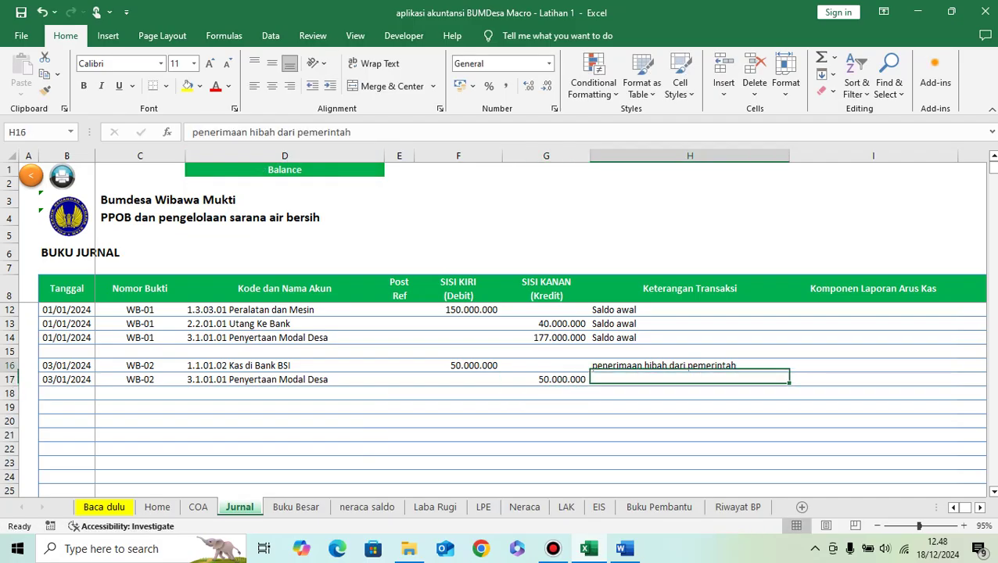
pyautogui.hotkey('ctrl', 'c')
pyautogui.press('Down')
pyautogui.hotkey('ctrl', 'v')
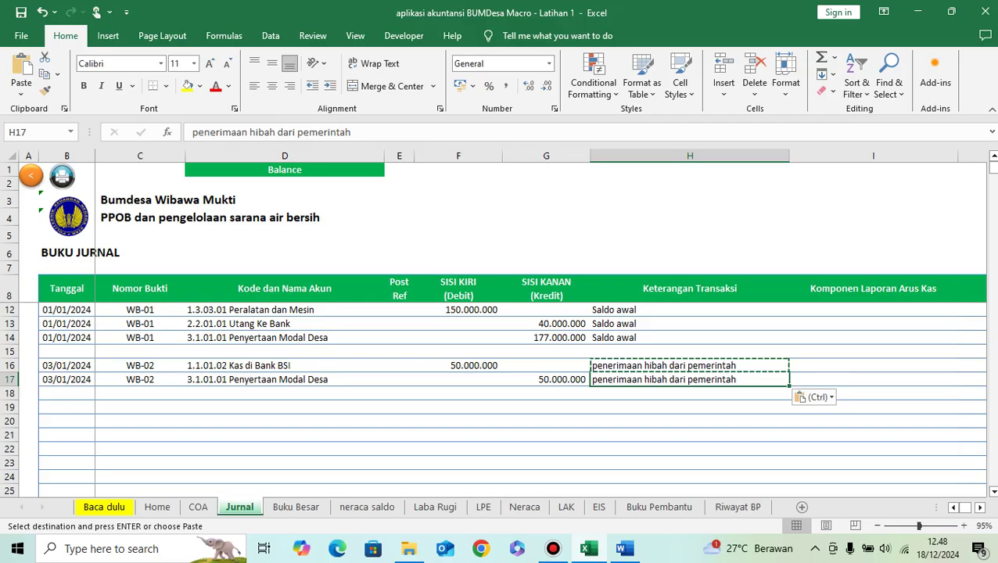
# Step: In I16, choose Kas_Masuk_Pendanaan, then 'Penerimaan kas dari penyertaan modal desa', ending on B17
pyautogui.click(873, 365)
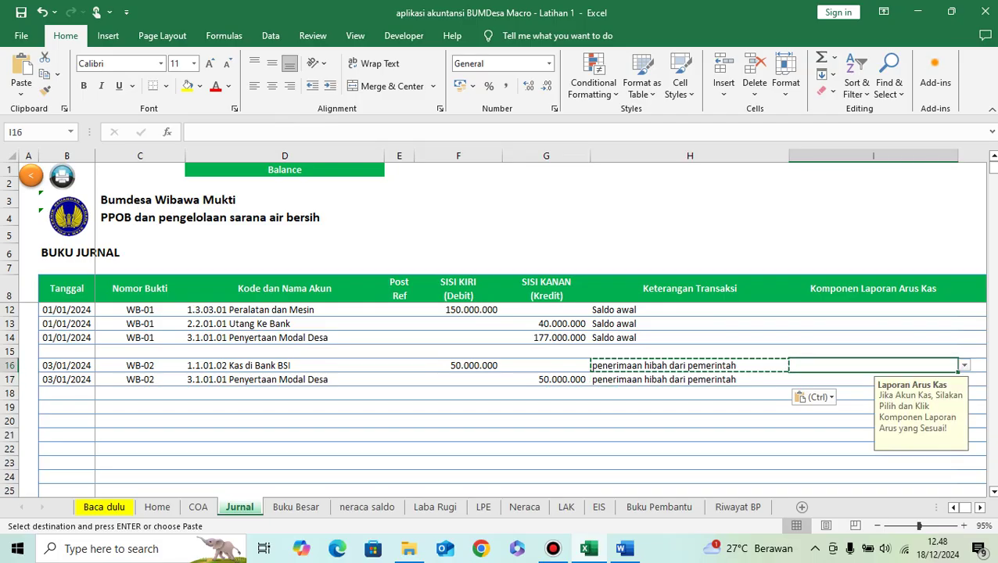
pyautogui.click(965, 365)
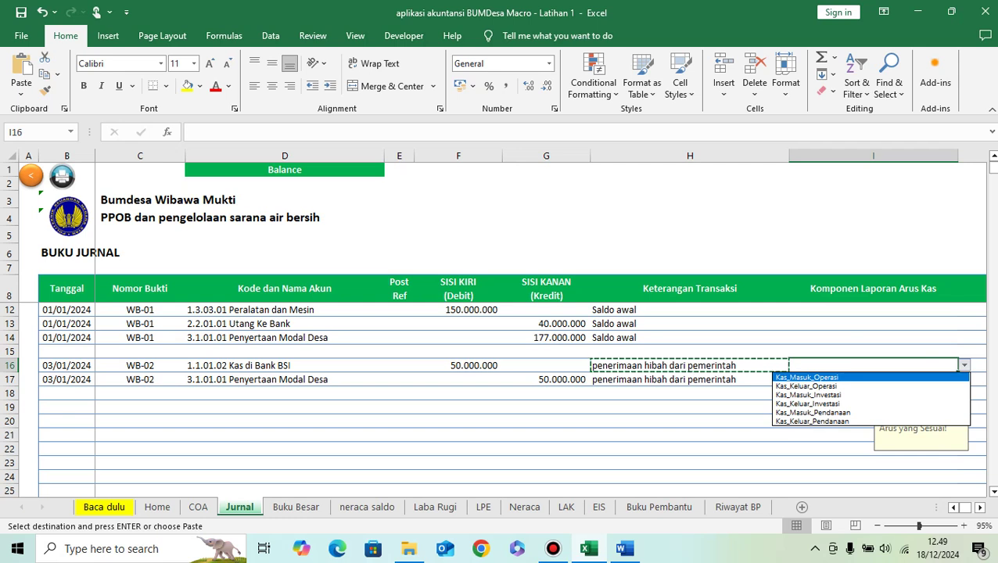
pyautogui.press('Down')
pyautogui.press('Down')
pyautogui.press('Down')
pyautogui.press('Down')
pyautogui.press('Return')
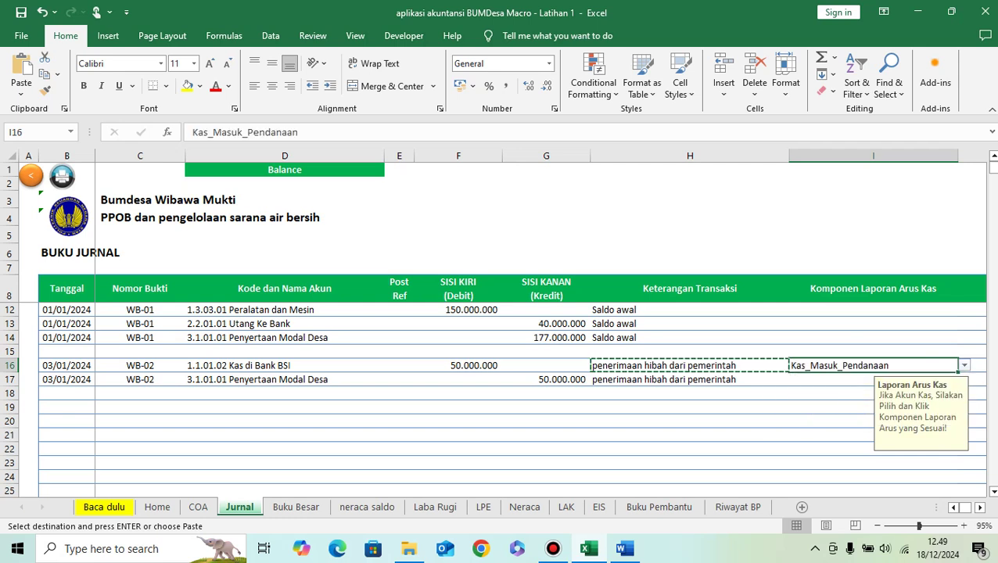
pyautogui.hotkey('alt', 'Down')
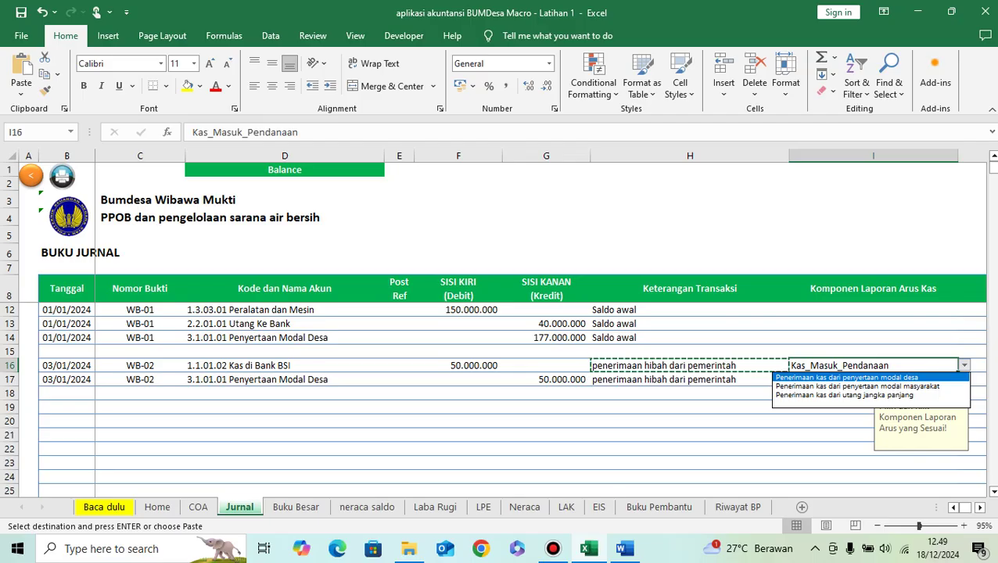
pyautogui.press('Return')
pyautogui.click(873, 380)
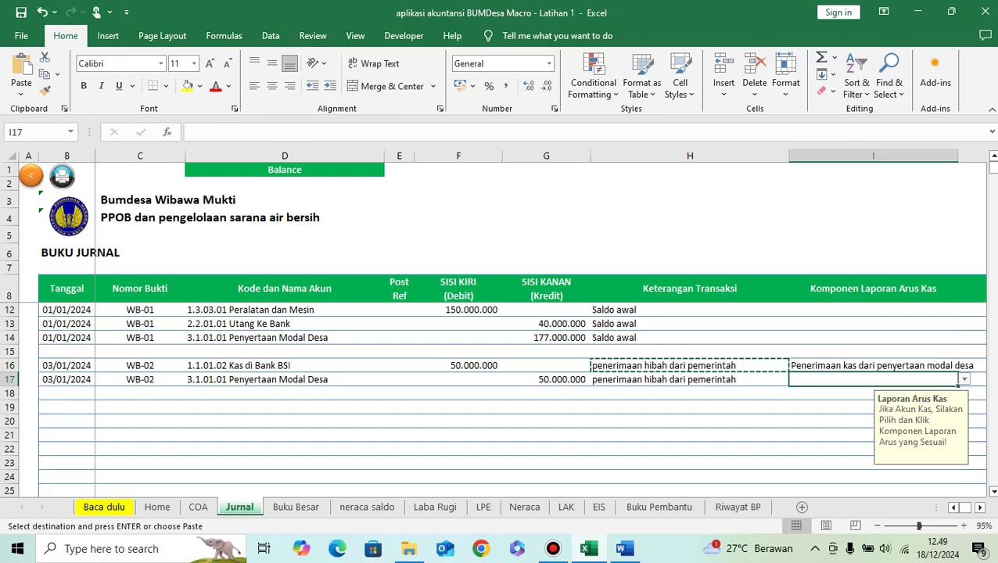
pyautogui.press('Left')
pyautogui.press('Left')
pyautogui.press('Left')
pyautogui.press('Left')
pyautogui.press('Left')
pyautogui.press('Left')
pyautogui.press('Left')
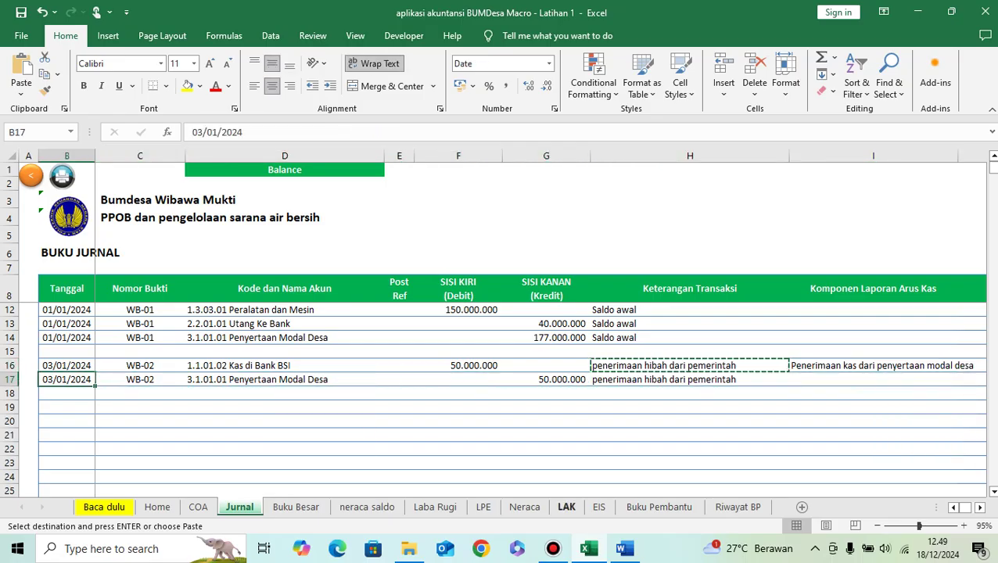
pyautogui.click(566, 506)
pyautogui.scroll(-3, 258, 407)
pyautogui.scroll(3, 258, 406)
pyautogui.scroll(-9, 258, 407)
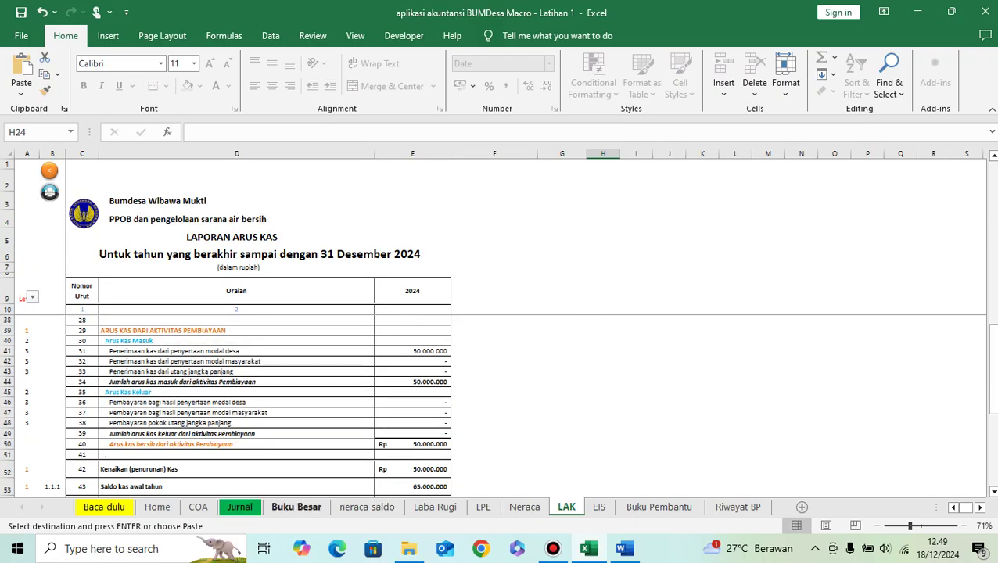
pyautogui.click(240, 507)
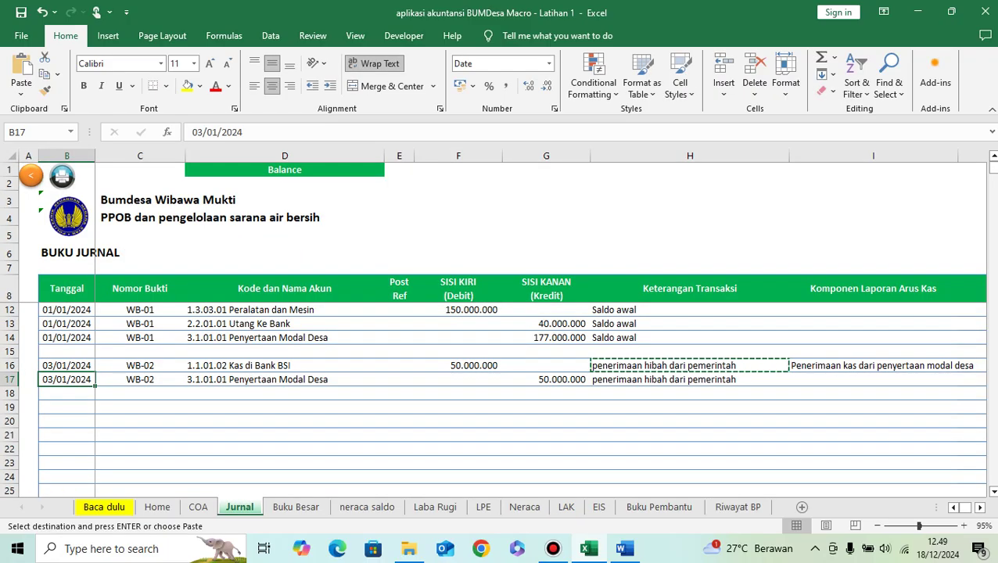
pyautogui.click(524, 507)
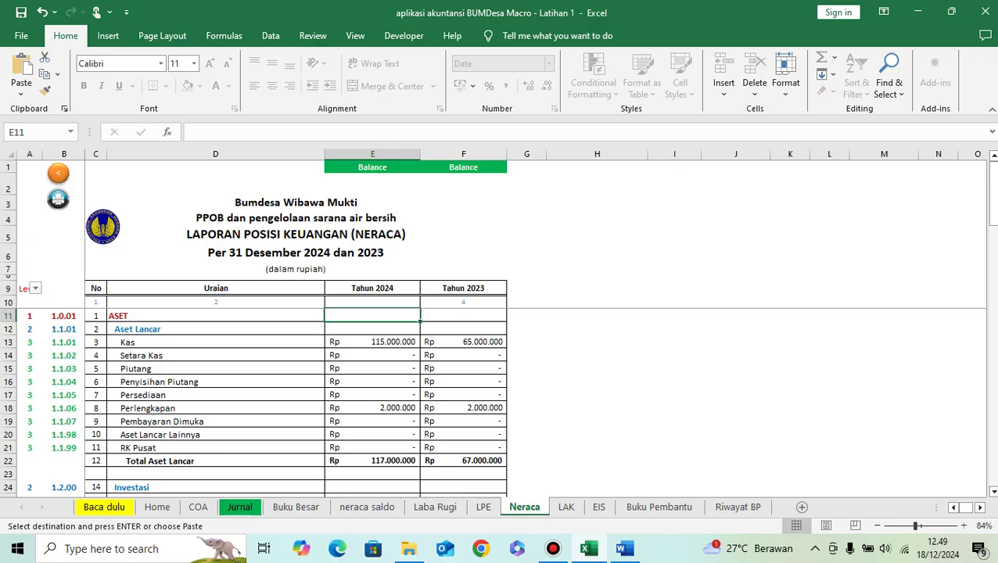
pyautogui.click(434, 506)
pyautogui.click(367, 507)
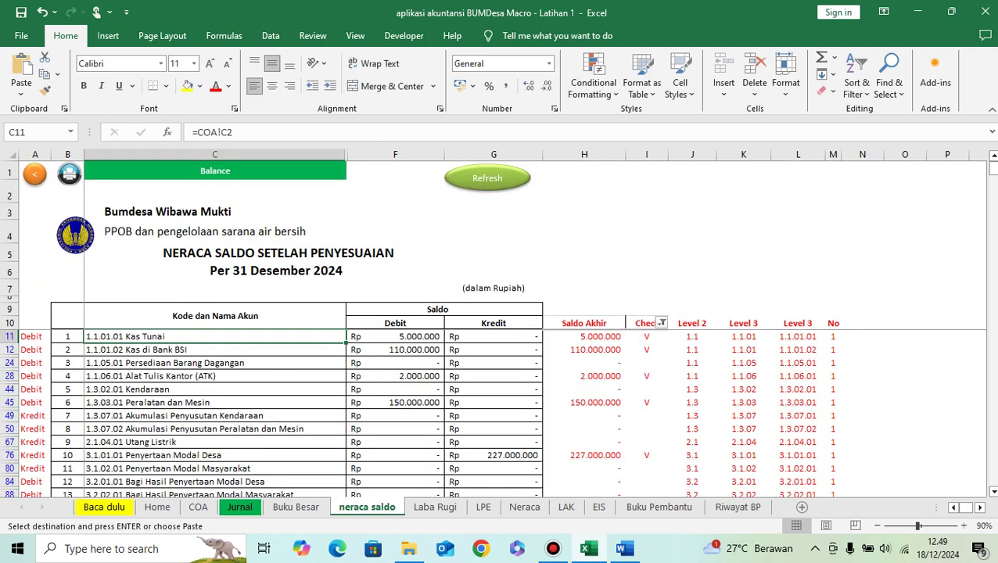
pyautogui.scroll(-3, 298, 415)
pyautogui.scroll(3, 297, 415)
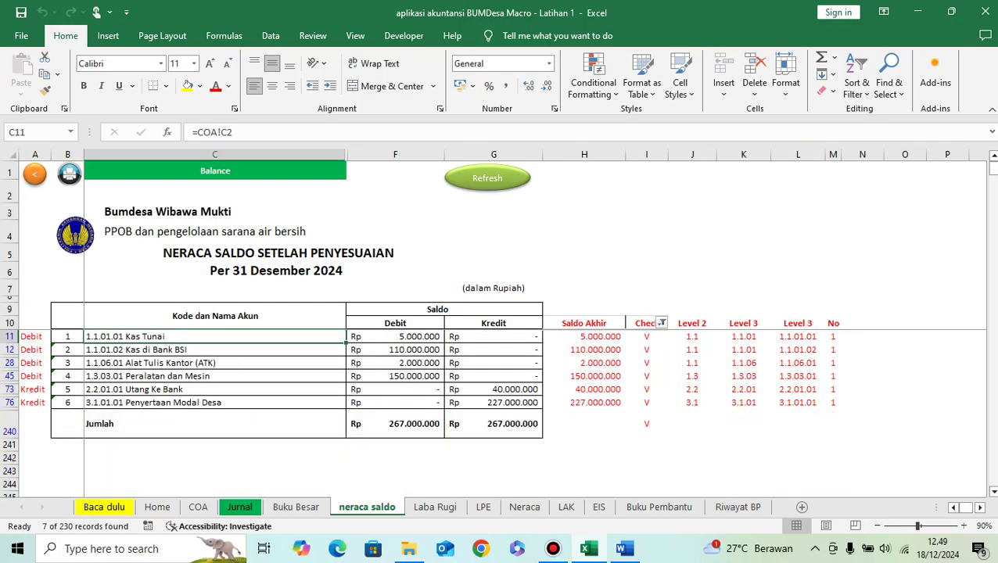
pyautogui.click(239, 507)
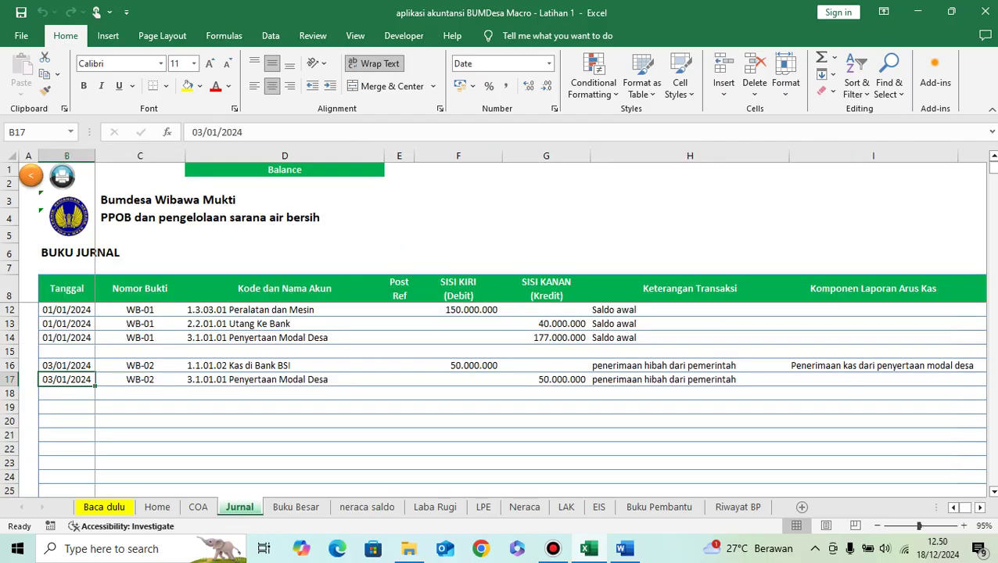
pyautogui.click(67, 407)
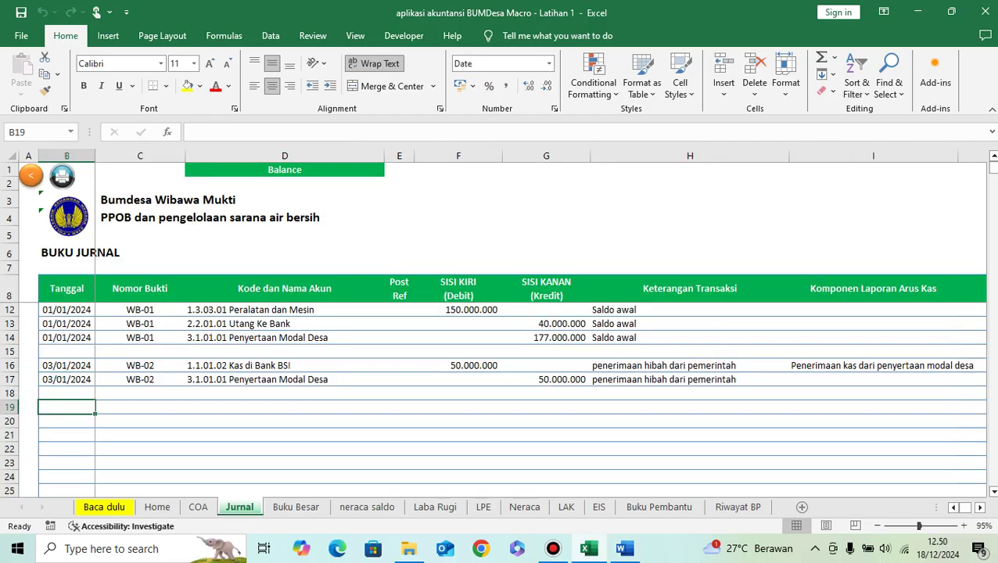
# Step: Back in Excel, enter the date 4/01/2024 in B19
pyautogui.click(624, 548)
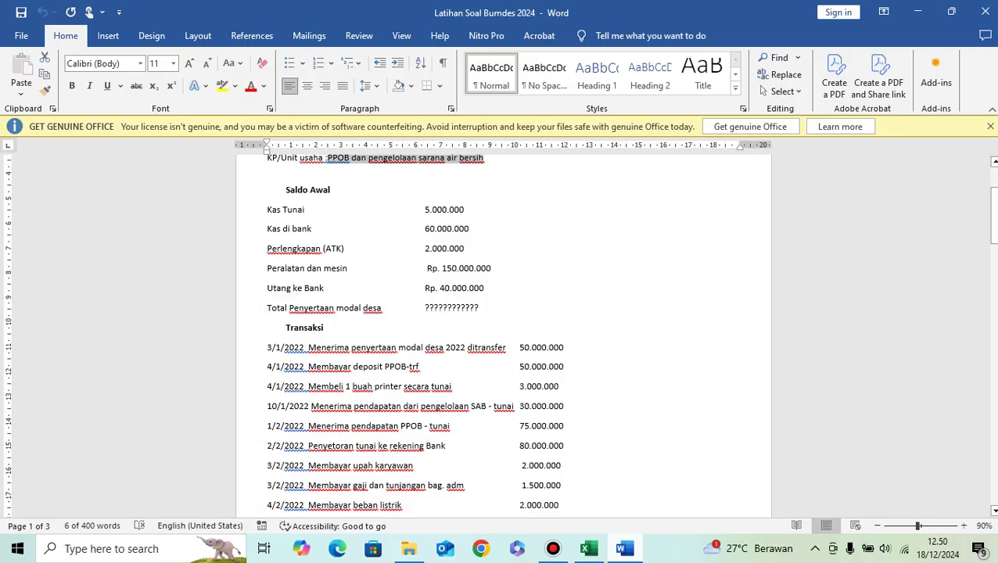
pyautogui.hotkey('alt', 'Tab')
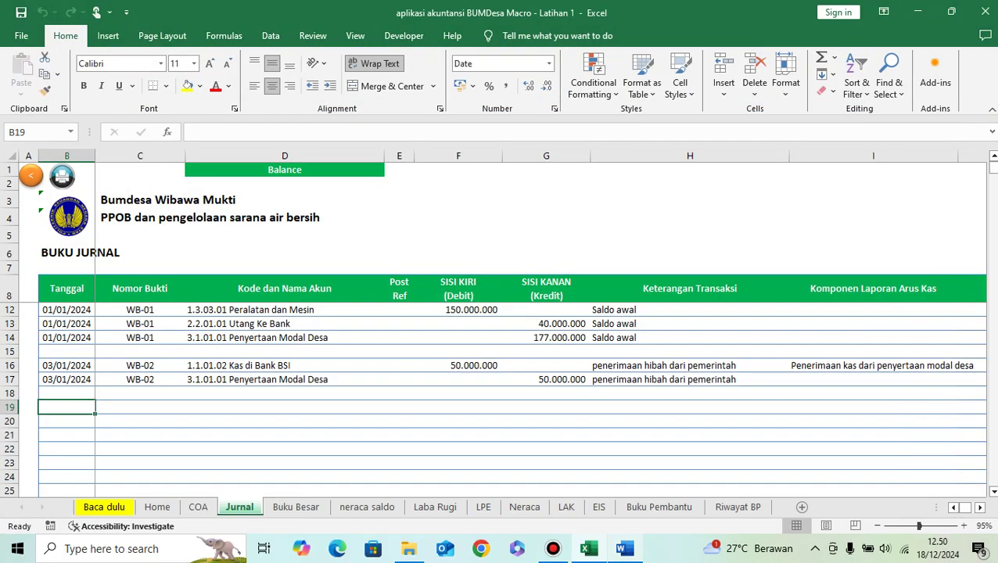
pyautogui.write('4/')
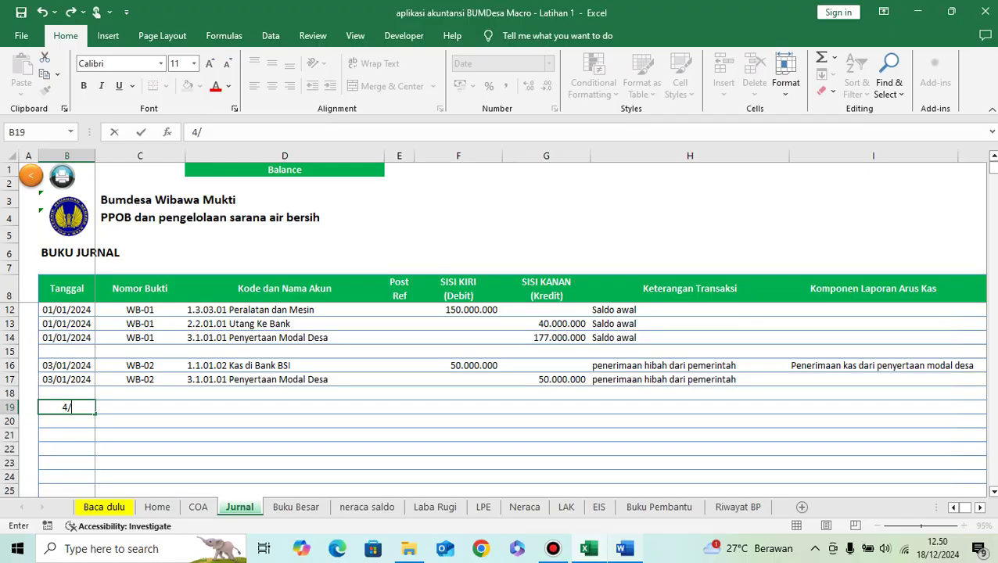
pyautogui.write('01/2024')
pyautogui.press('Tab')
# Step: Copy the WB-02 voucher into C19 and change it to WB-03
pyautogui.press('Up')
pyautogui.press('Up')
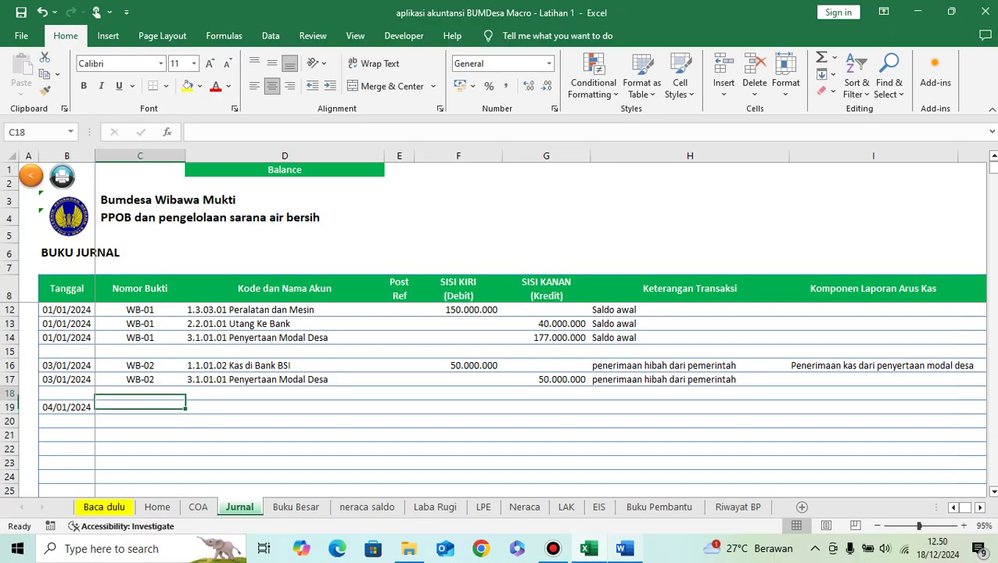
pyautogui.hotkey('ctrl', 'c')
pyautogui.press('Down')
pyautogui.press('Down')
pyautogui.hotkey('ctrl', 'v')
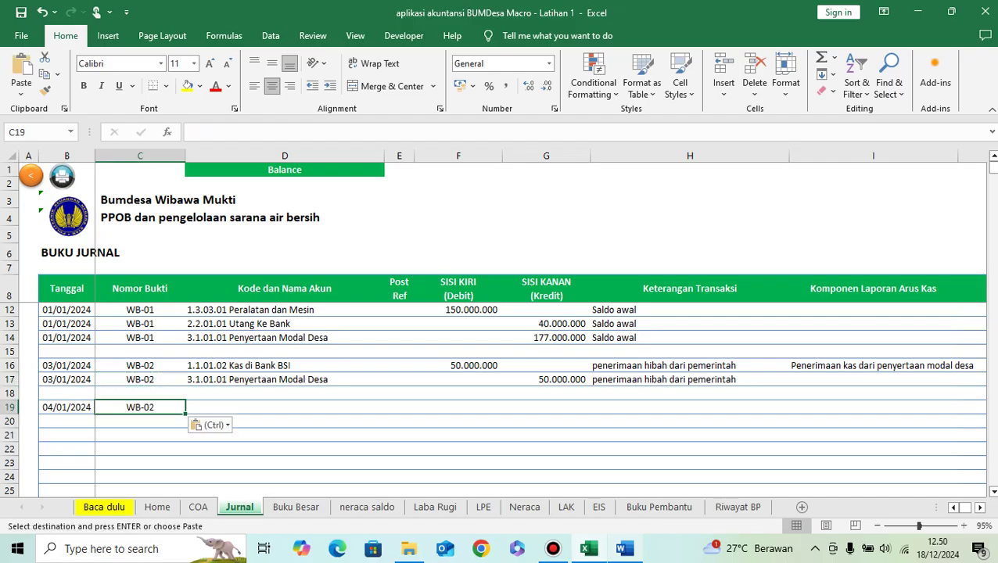
pyautogui.press('F2')
pyautogui.press('BackSpace')
pyautogui.write('3')
pyautogui.press('Return')
pyautogui.press('Up')
pyautogui.press('Tab')
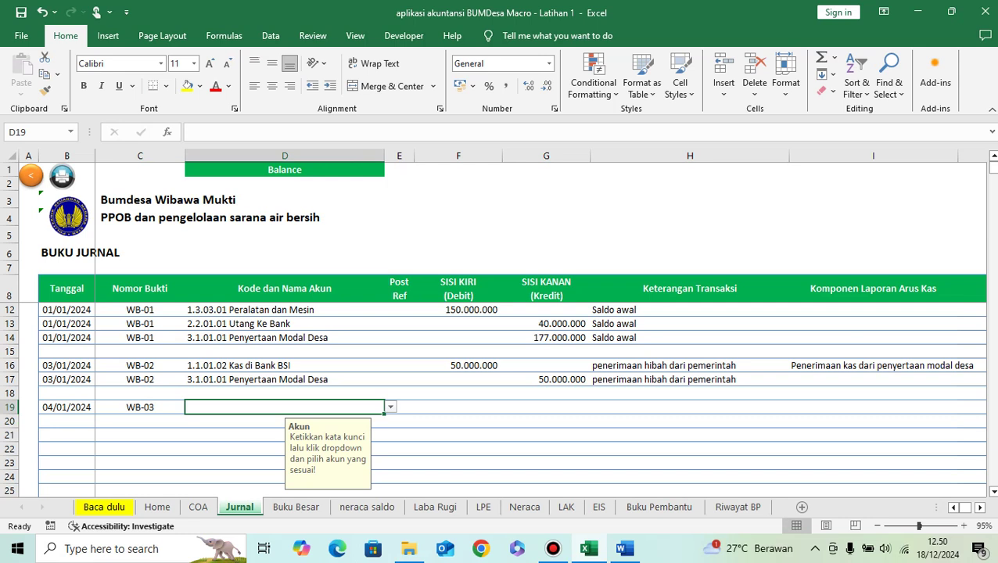
# Step: Bring up the Word exercise document and launch Notepad from Windows search
pyautogui.click(623, 548)
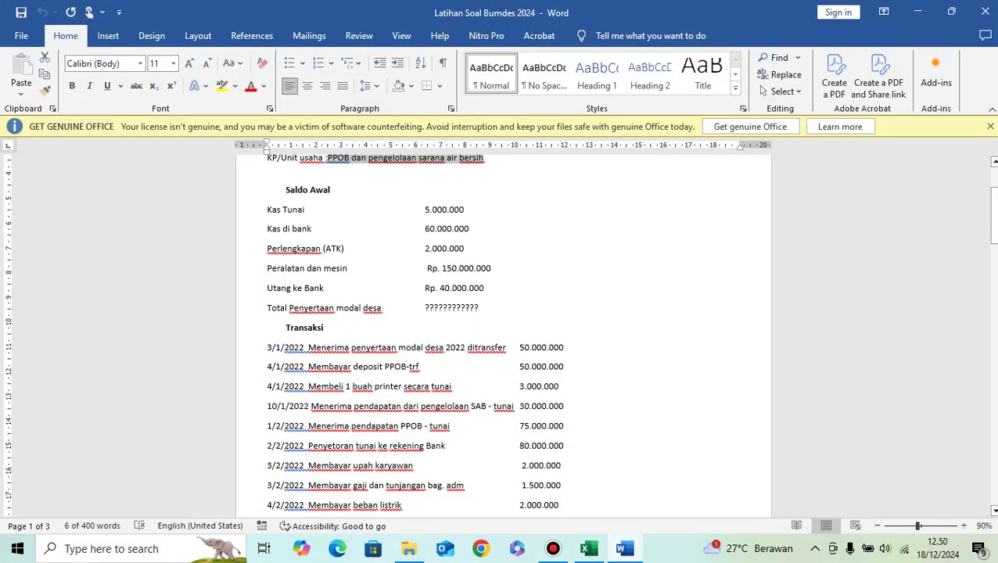
pyautogui.moveTo(623, 548)
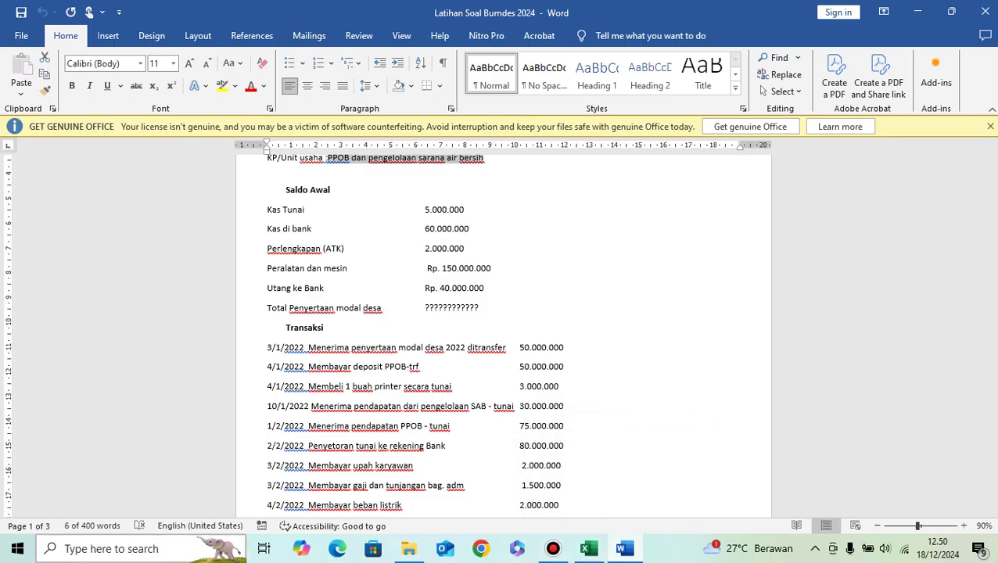
pyautogui.click(111, 548)
pyautogui.write('nt')
pyautogui.press('BackSpace')
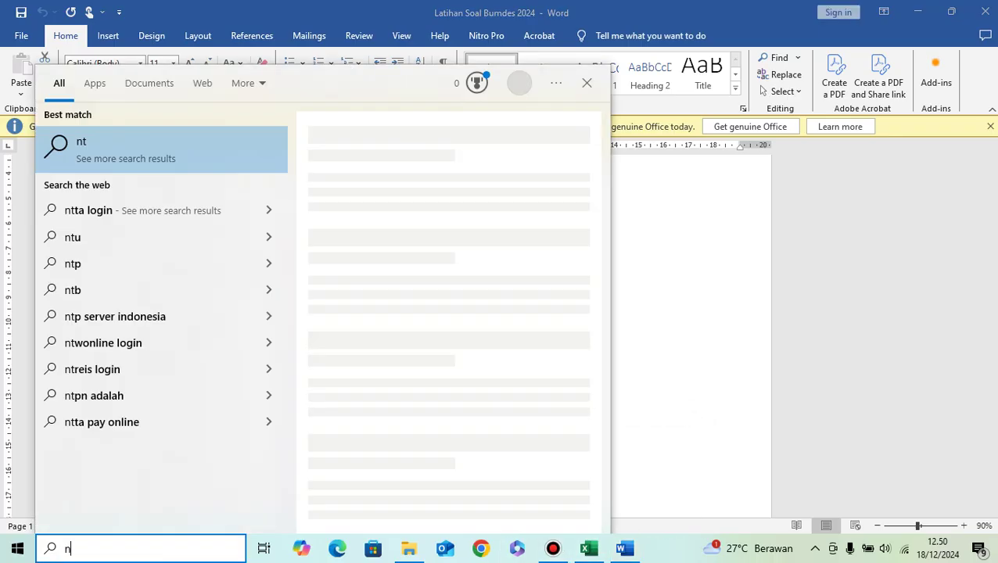
pyautogui.write('otepad')
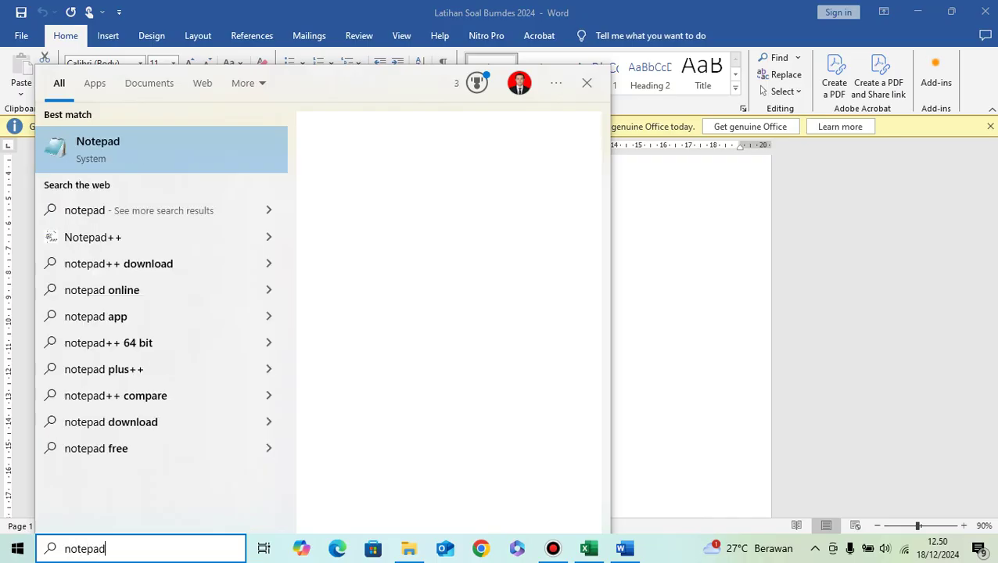
pyautogui.press('Return')
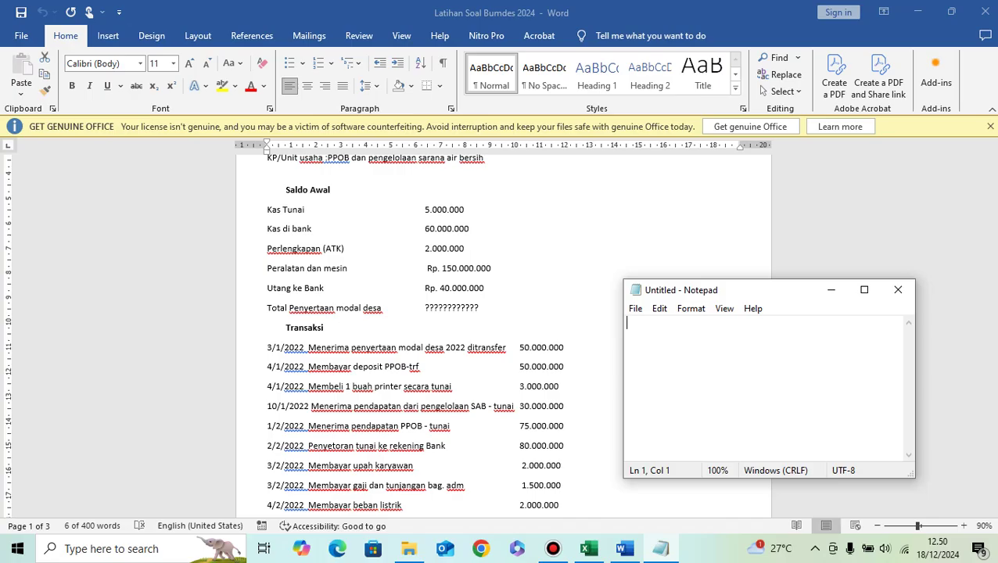
# Step: Note the purchase entry: 'Beli persediaan' with Persediaan (D) and Kas (K)
pyautogui.write('Beli persediaan')
pyautogui.press('Return')
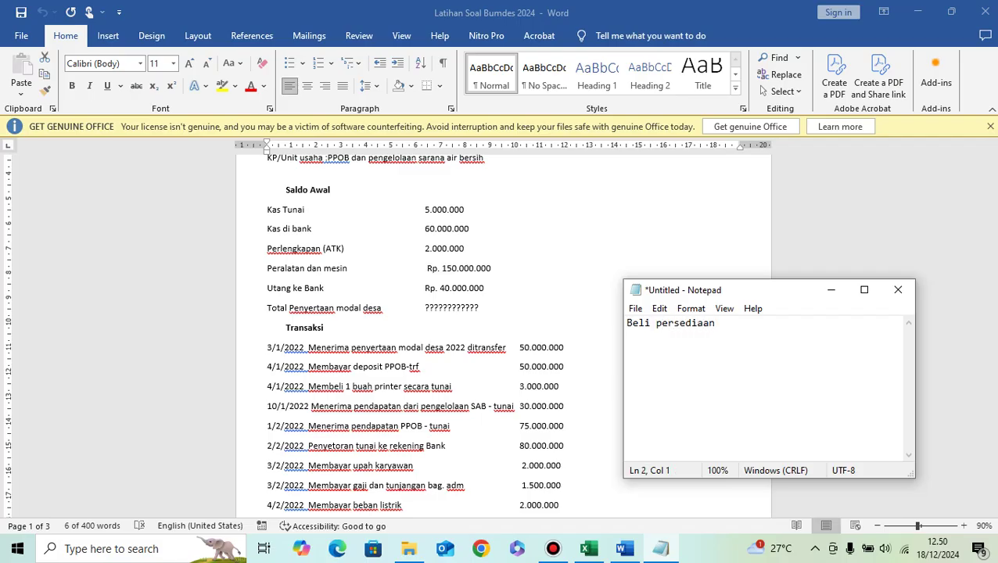
pyautogui.write('Persediaan (D)')
pyautogui.press('Return')
pyautogui.write('Kas ')
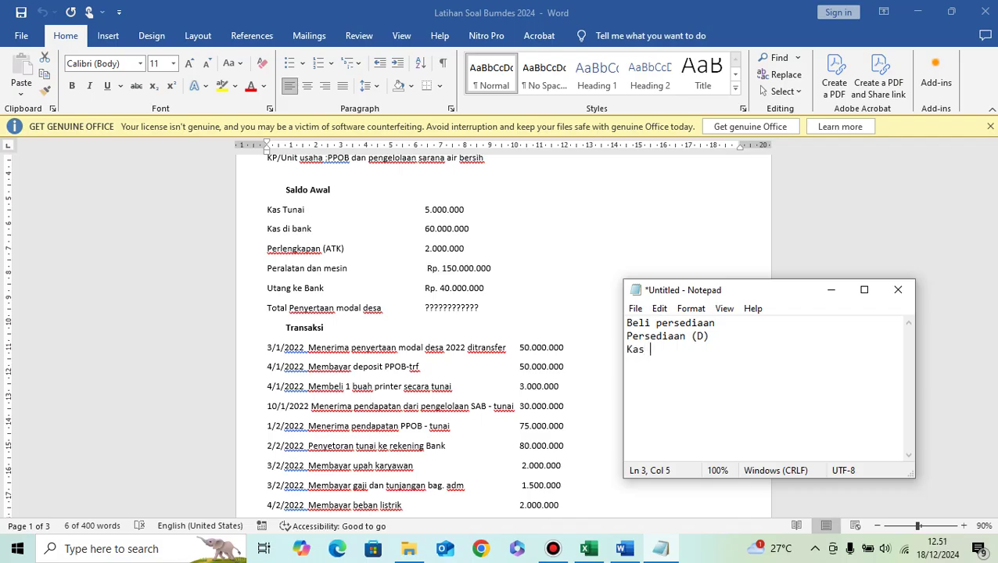
pyautogui.write('(K)')
pyautogui.press('Return')
pyautogui.press('Return')
# Step: Note the sales entry: 'Penjualan persediaan' with Kas (D) and Penjualan (K)
pyautogui.write('Penjuaan')
pyautogui.press('BackSpace')
pyautogui.write('lan ')
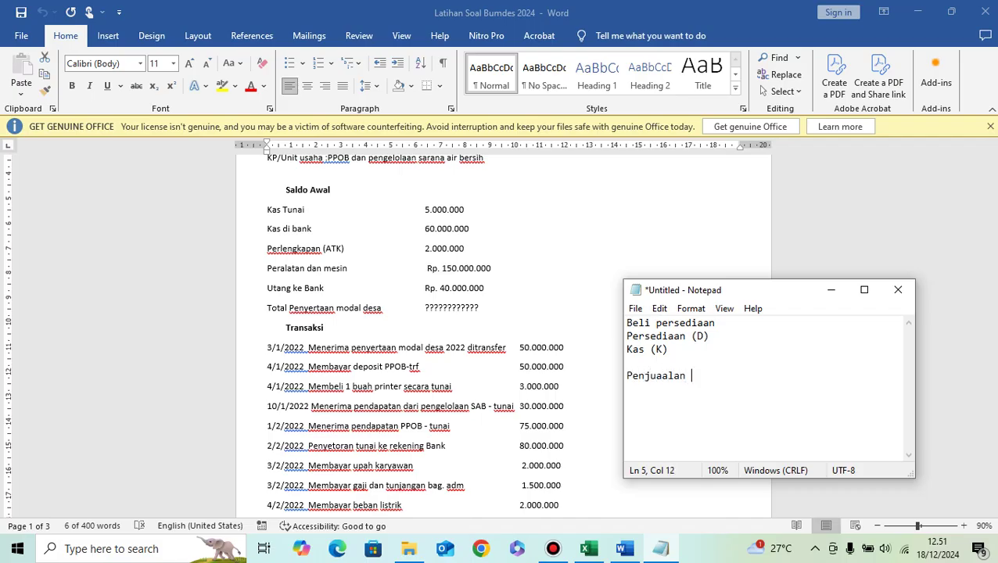
pyautogui.write('persediaan')
pyautogui.press('Return')
pyautogui.write('Kas (K')
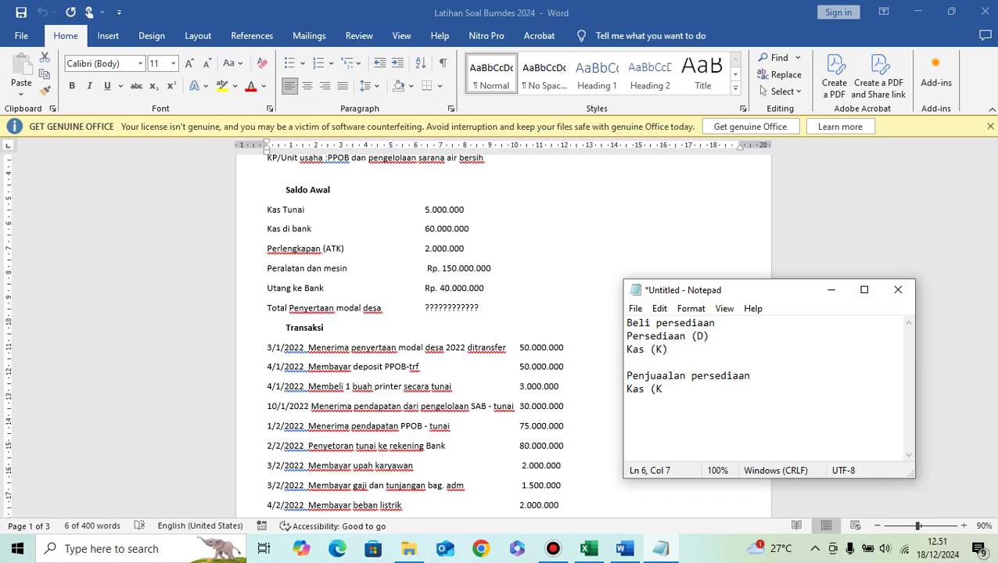
pyautogui.press('BackSpace')
pyautogui.write('D)')
pyautogui.press('Return')
pyautogui.write('Penjualan')
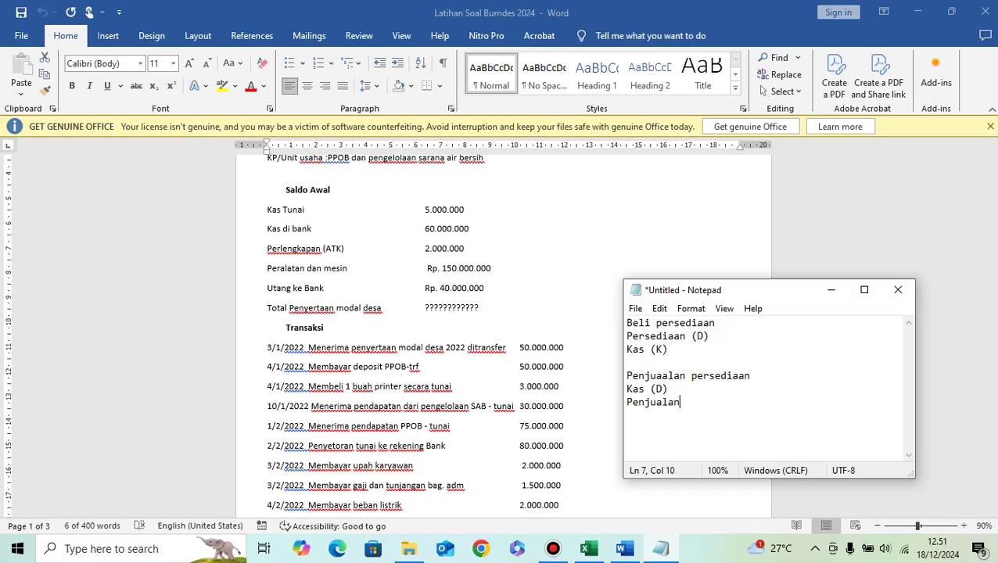
pyautogui.write(' (K)')
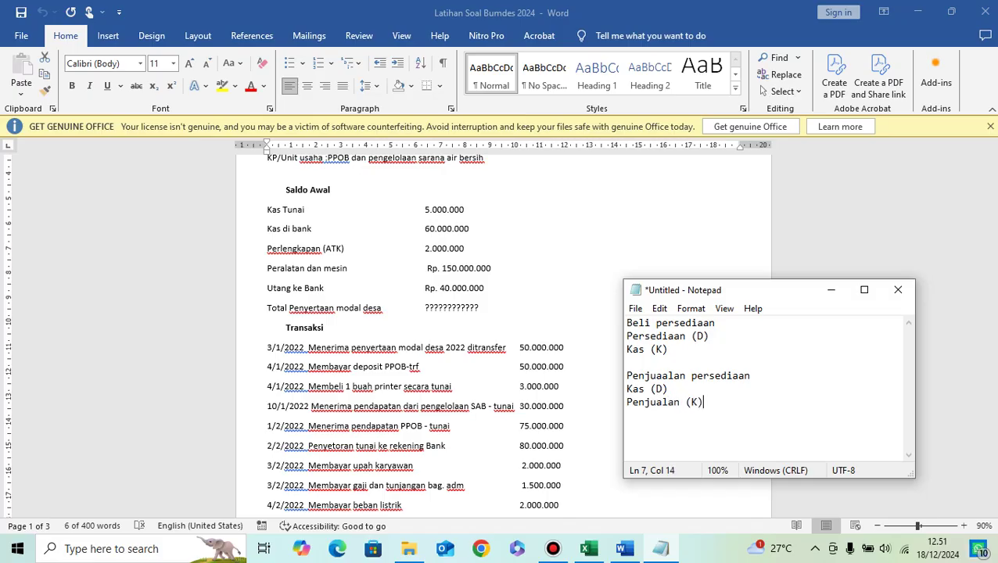
pyautogui.press('Return')
pyautogui.press('Return')
# Step: Note the cost entry HPP (D) and Persediaan (K)
pyautogui.write('(')
pyautogui.press('BackSpace')
pyautogui.write('HP')
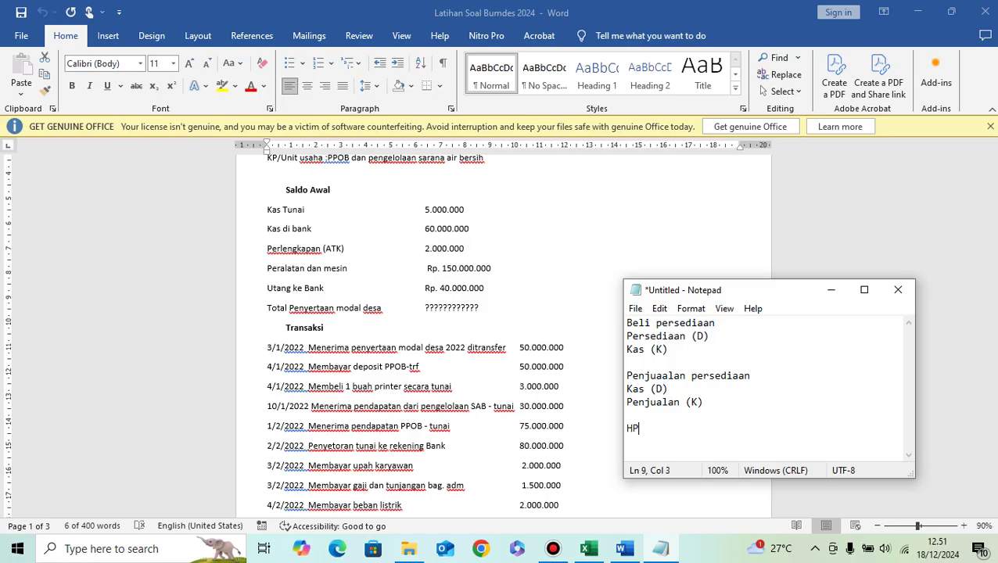
pyautogui.write('P (D)')
pyautogui.press('Return')
pyautogui.write('Persediaan (K)')
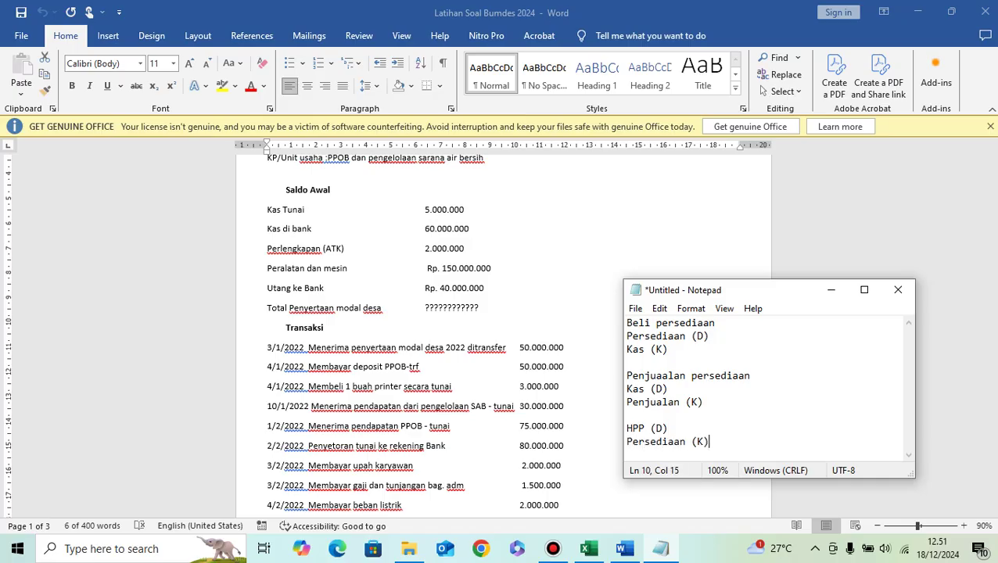
pyautogui.press('Return')
pyautogui.press('Return')
pyautogui.press('Return')
# Step: Note 'modifikasi saya adalah' HPP (D) / Kas (K), plus the AJP persediaan reminder for reporting
pyautogui.write('modi')
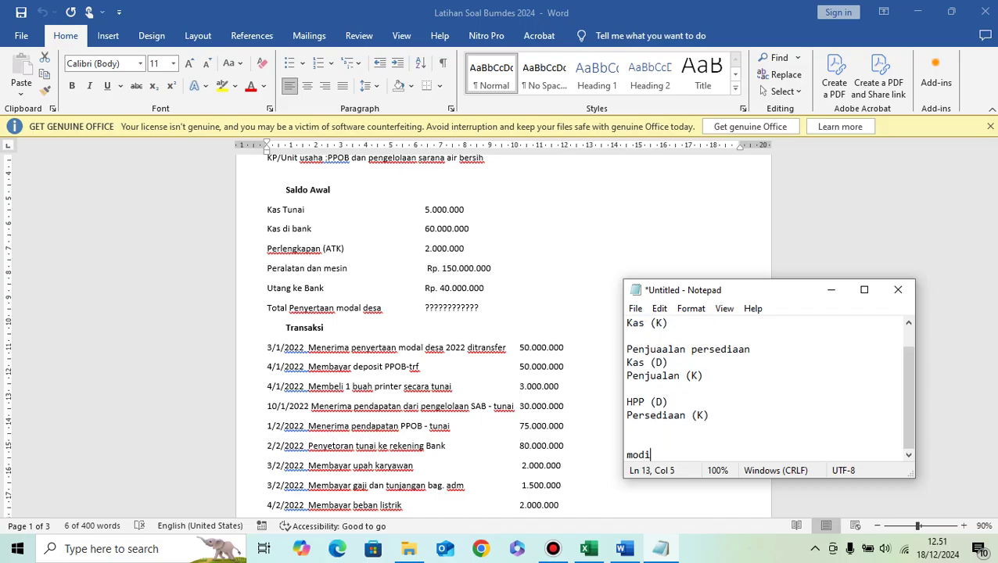
pyautogui.write('fikasi saya adalah')
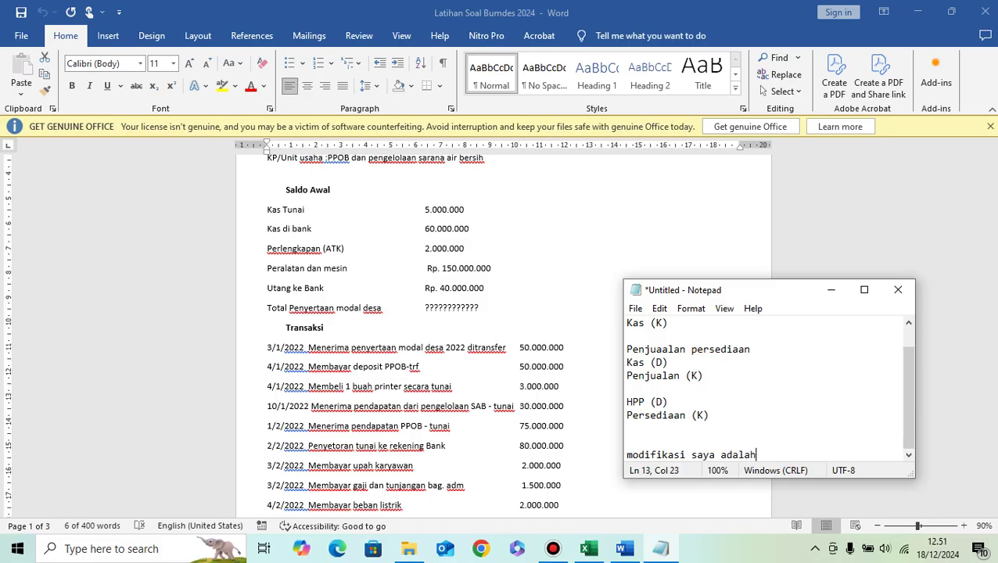
pyautogui.press('Return')
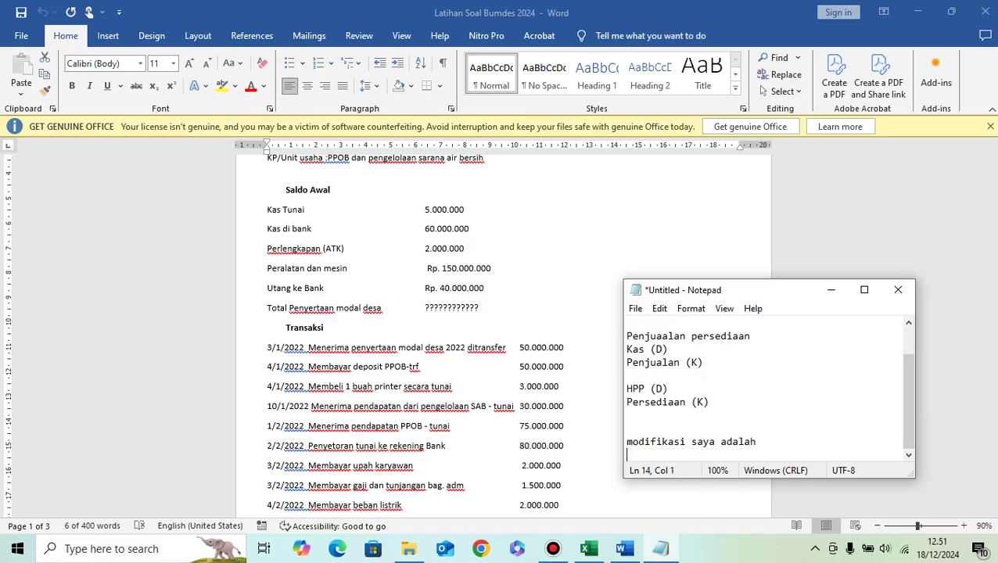
pyautogui.write('K')
pyautogui.press('BackSpace')
pyautogui.scroll(1, 766, 387)
pyautogui.scroll(-1, 766, 387)
pyautogui.write('HPP (D)')
pyautogui.press('Return')
pyautogui.write('Kas (K')
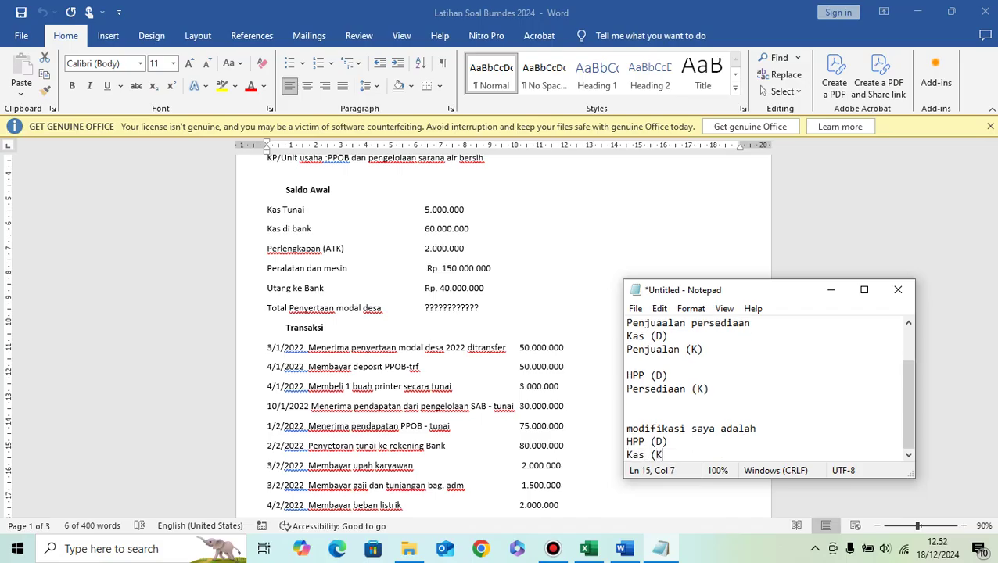
pyautogui.write(')')
pyautogui.press('Return')
pyautogui.press('Return')
pyautogui.write('nanti ketika ')
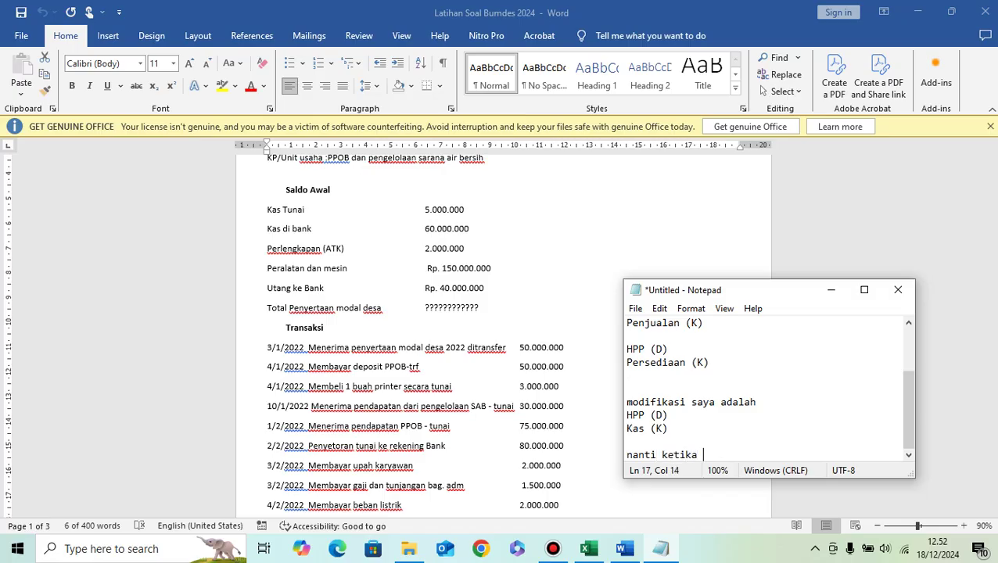
pyautogui.write('mau pelaporan,,')
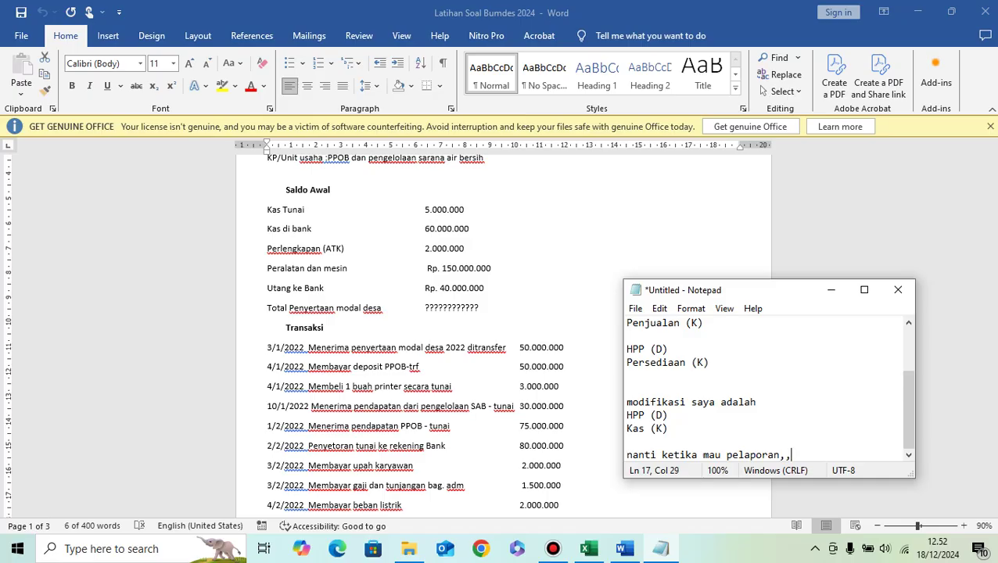
pyautogui.write(' kita lakukan AJP')
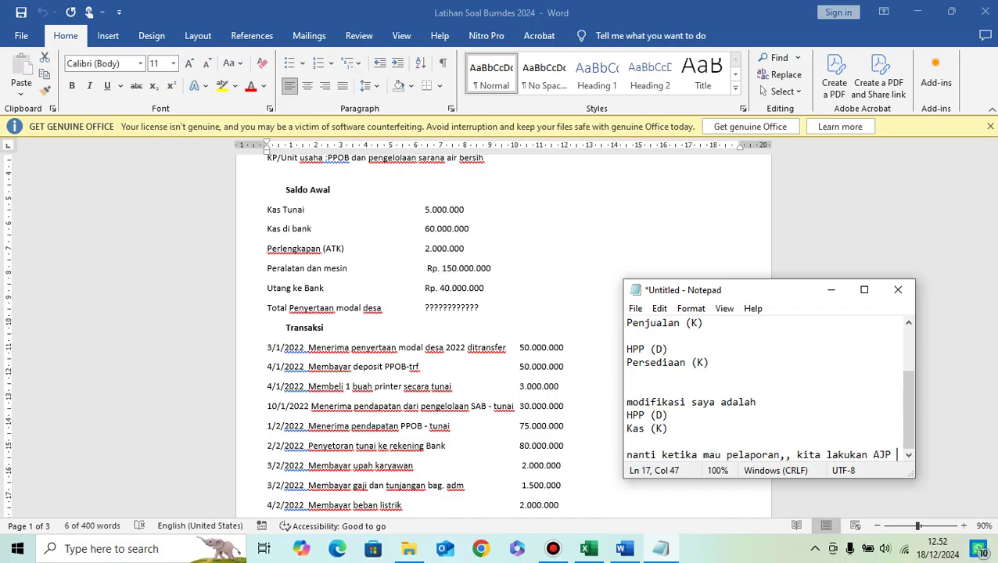
pyautogui.write(' persediaan')
pyautogui.press('Return')
pyautogui.press('Return')
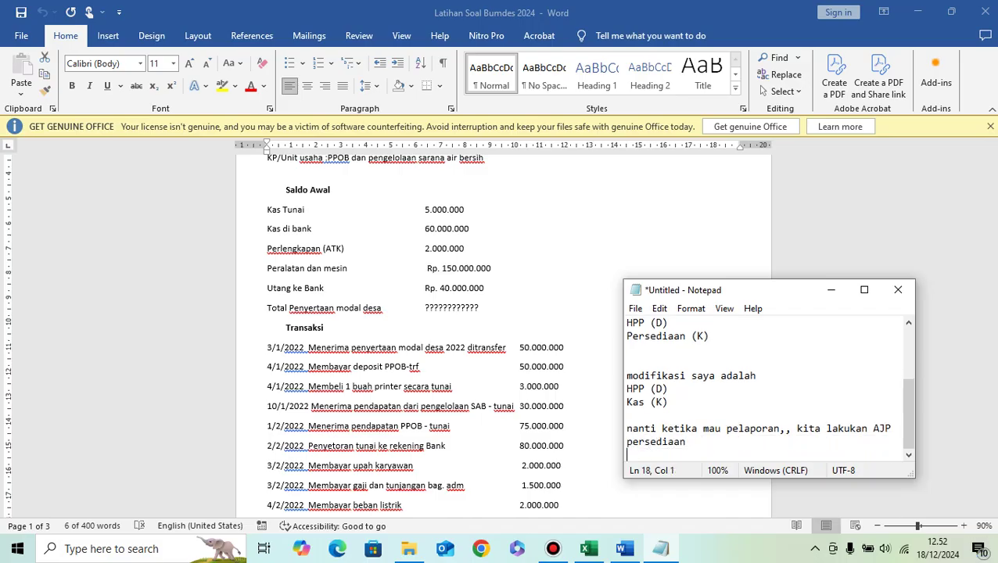
# Step: Note the stock-opname AJP adjustment: Persediaan (D) and HPP (K)
pyautogui.write('st')
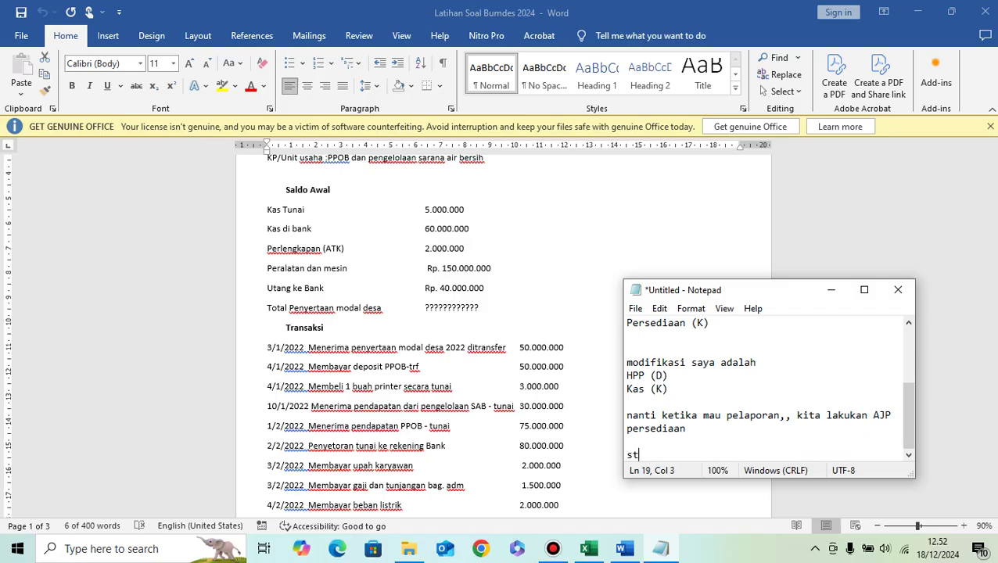
pyautogui.write('okopname persediaan, lalu')
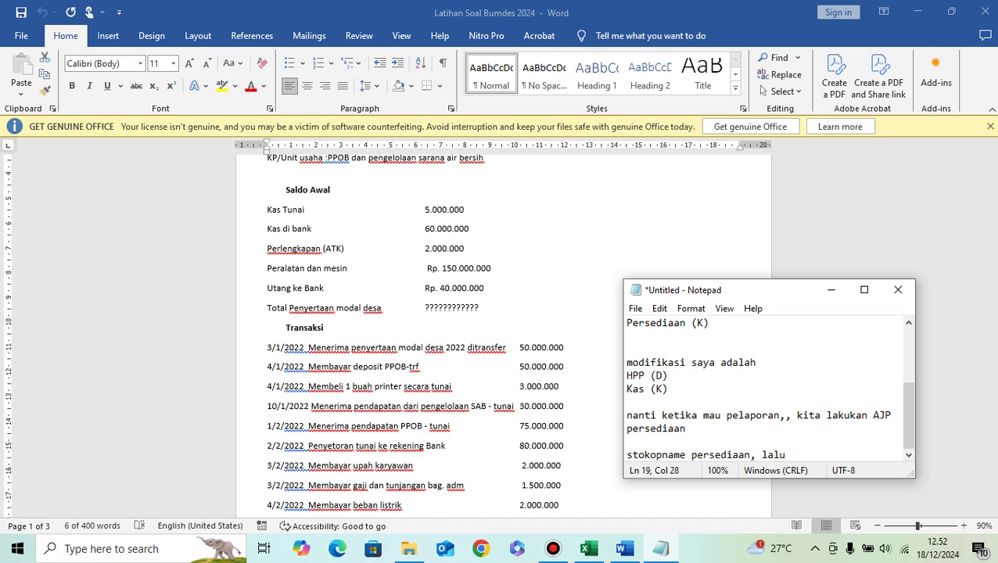
pyautogui.press('Return')
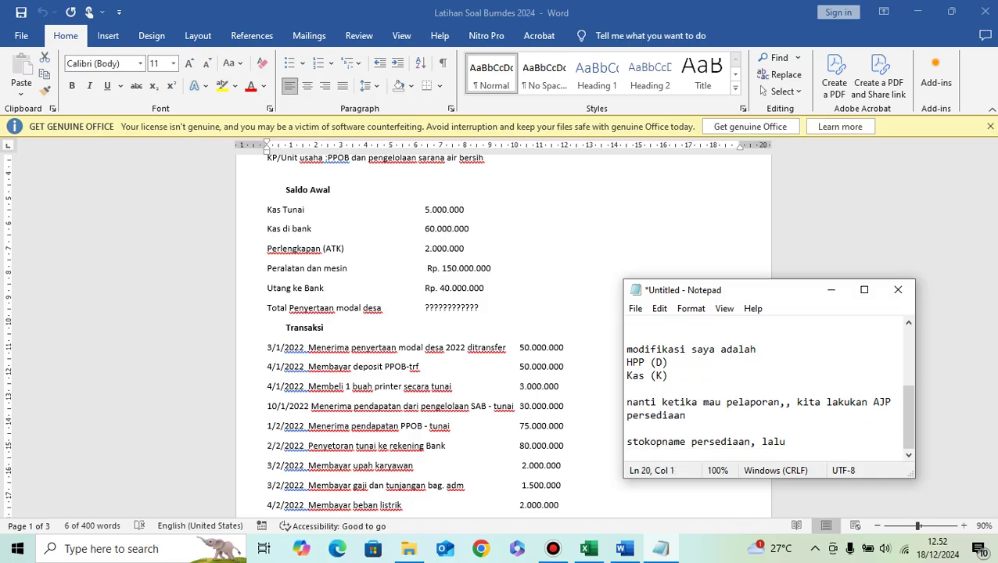
pyautogui.press('BackSpace')
pyautogui.write('AJP')
pyautogui.press('Return')
pyautogui.write('Persediaan (D)')
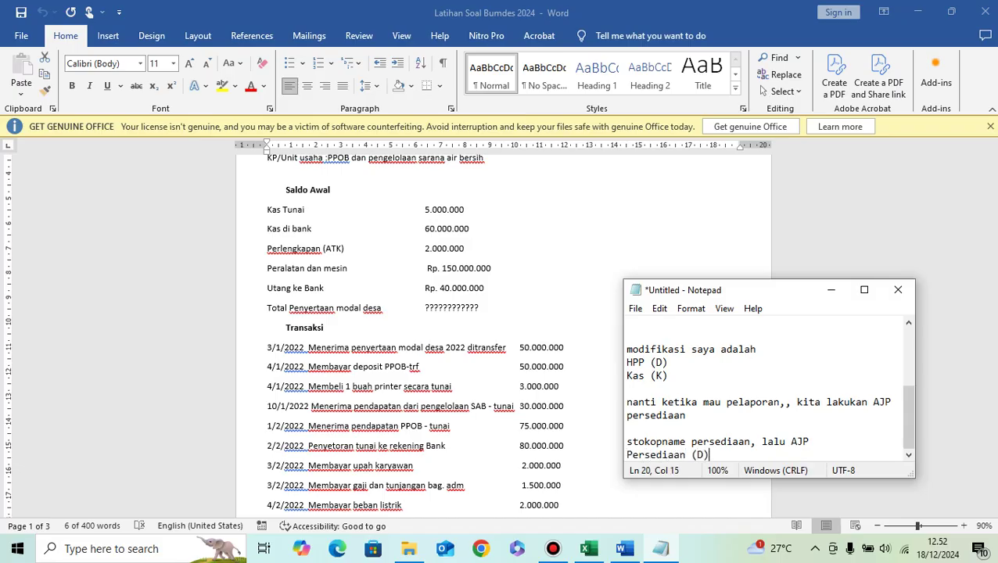
pyautogui.press('Return')
pyautogui.write('Ka')
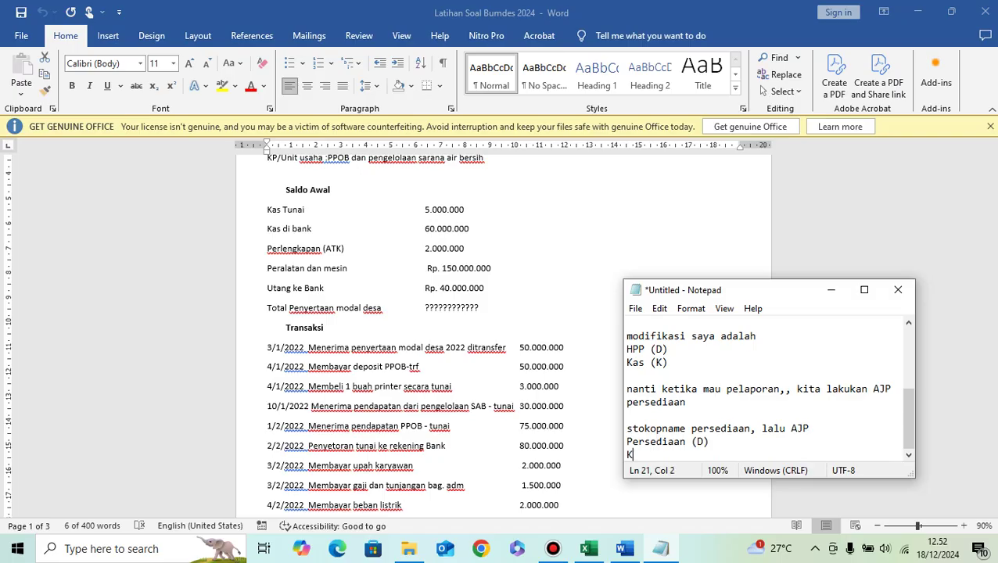
pyautogui.press('BackSpace')
pyautogui.press('BackSpace')
pyautogui.write('HPP (K)')
# Step: Debit Harga Pokok Penjualan Barang Dagangan 50.000.000 in row 19 (D19, F19)
pyautogui.click(589, 548)
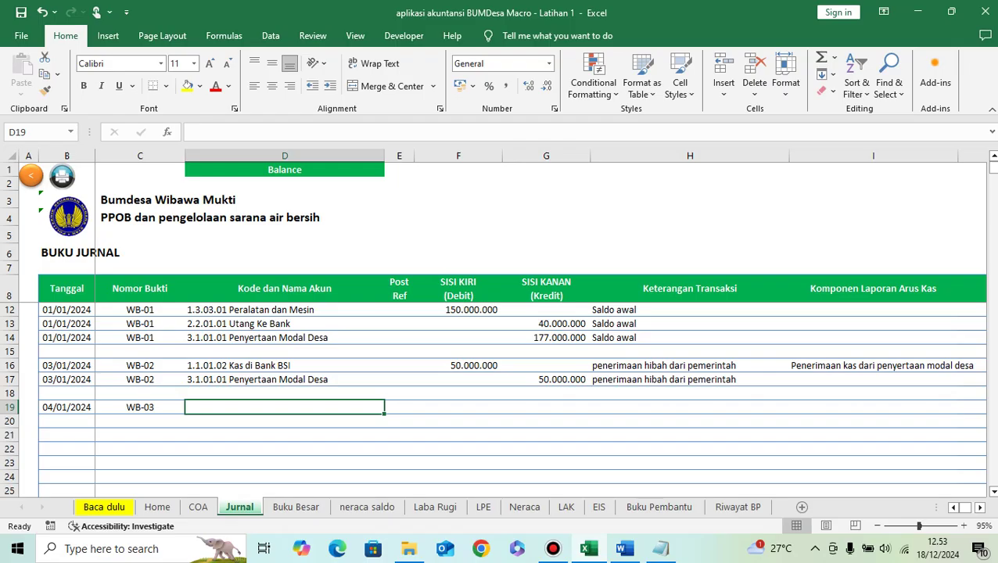
pyautogui.write('pokk')
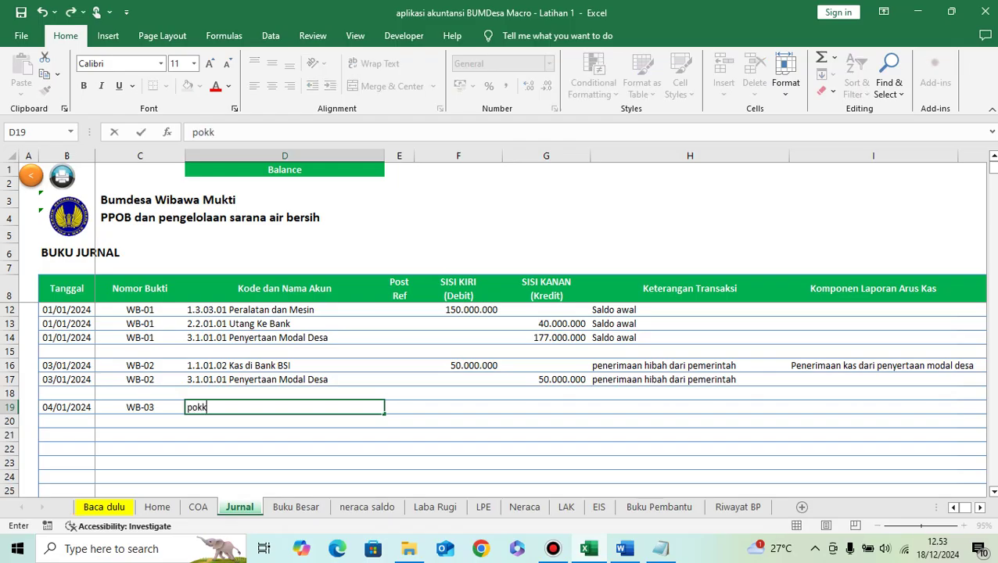
pyautogui.press('BackSpace')
pyautogui.write('ok')
pyautogui.press('Return')
pyautogui.click(283, 407)
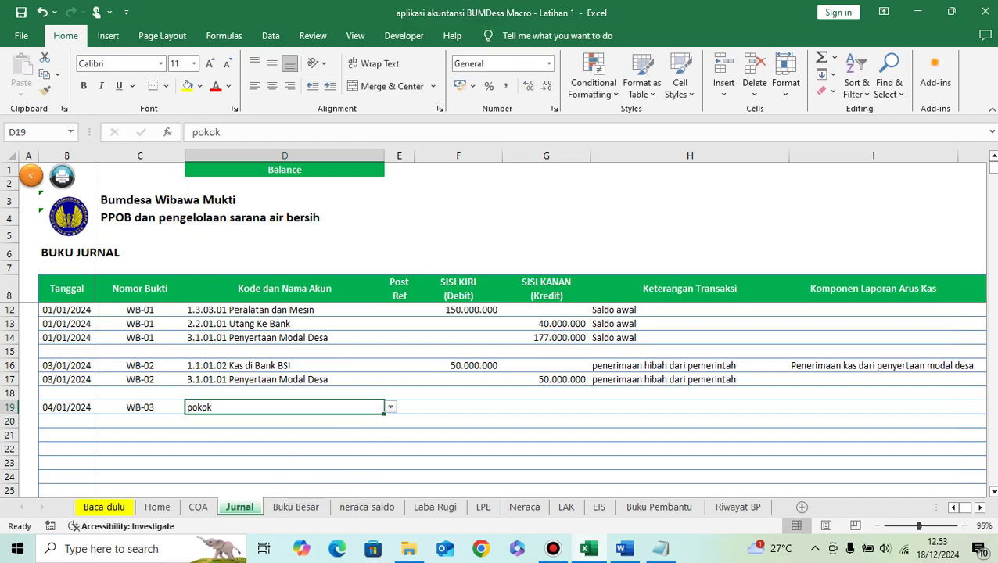
pyautogui.hotkey('alt', 'Down')
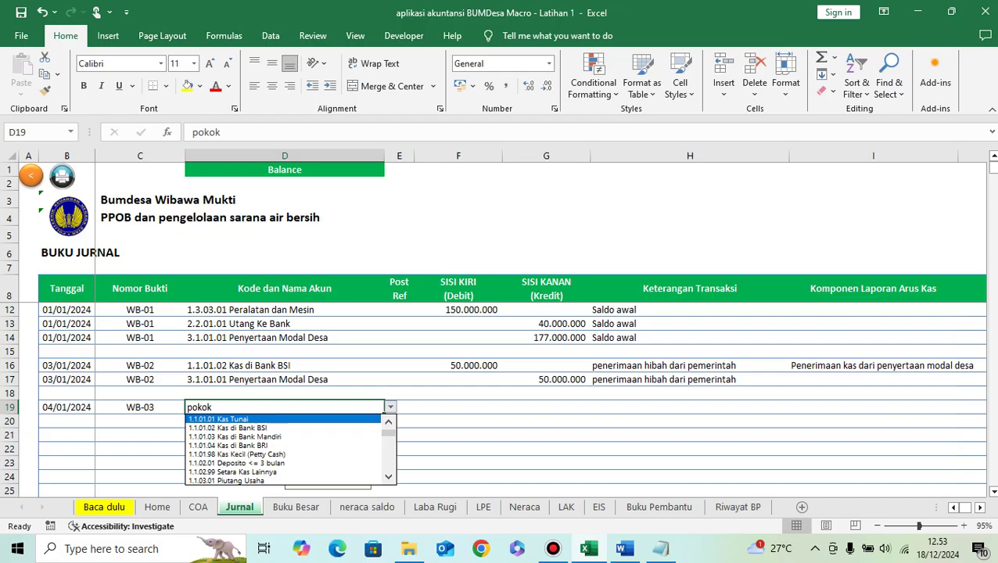
pyautogui.press('Escape')
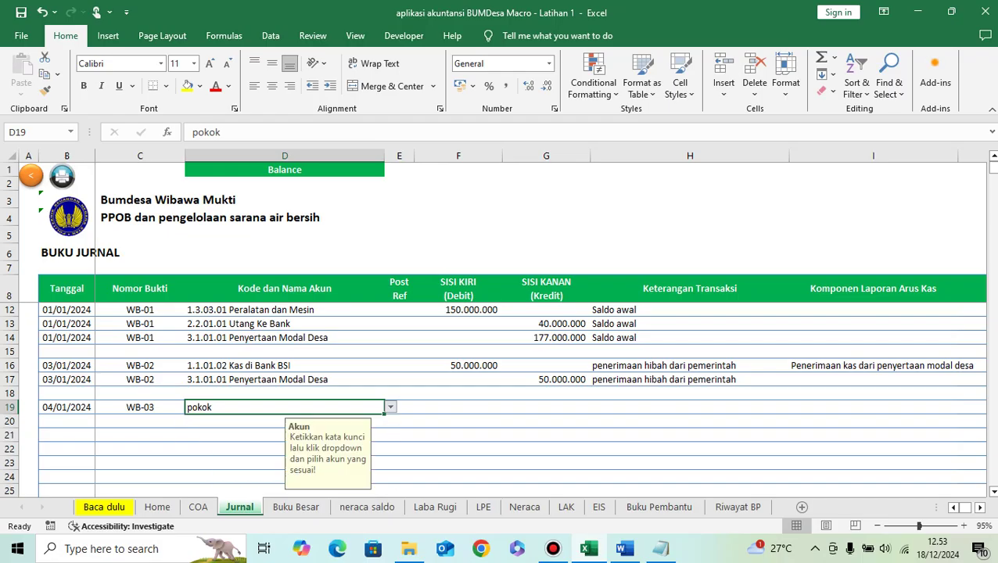
pyautogui.press('BackSpace')
pyautogui.write('pokok')
pyautogui.press('Return')
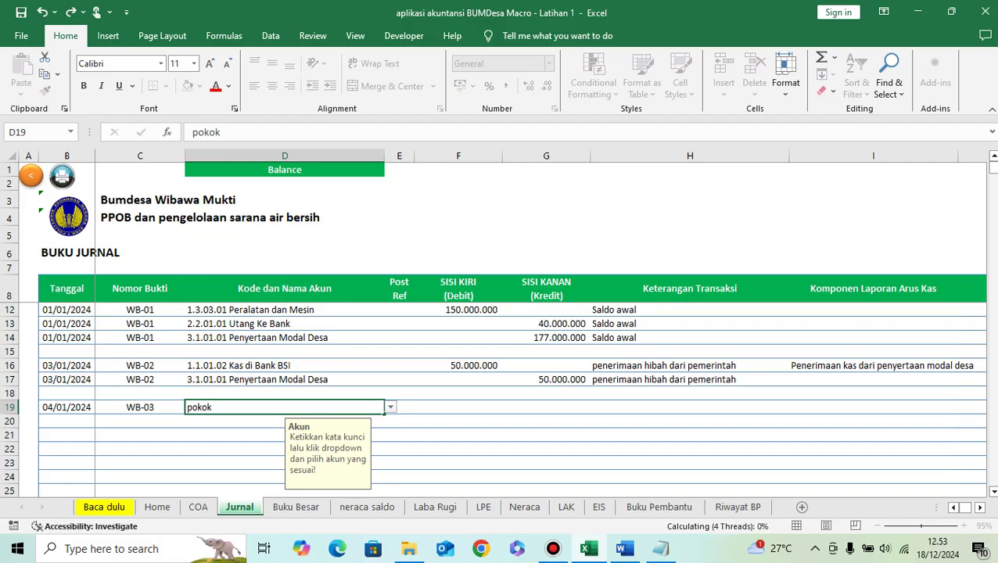
pyautogui.hotkey('alt', 'Down')
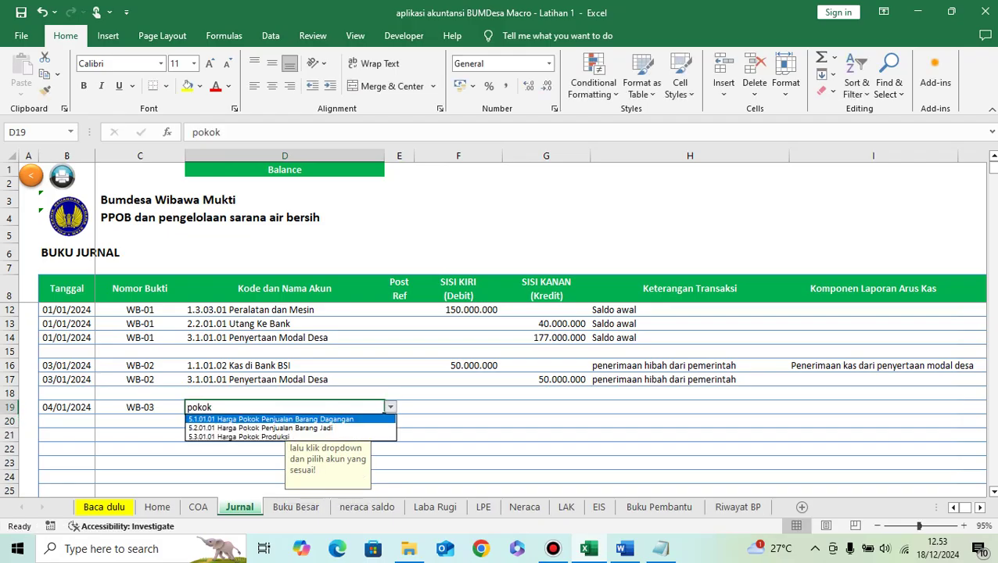
pyautogui.press('Return')
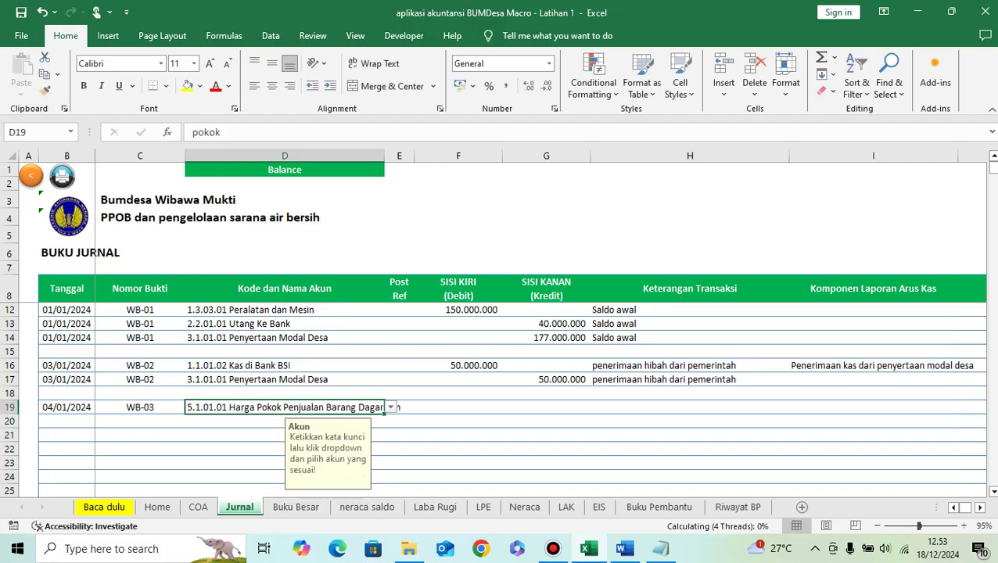
pyautogui.click(459, 406)
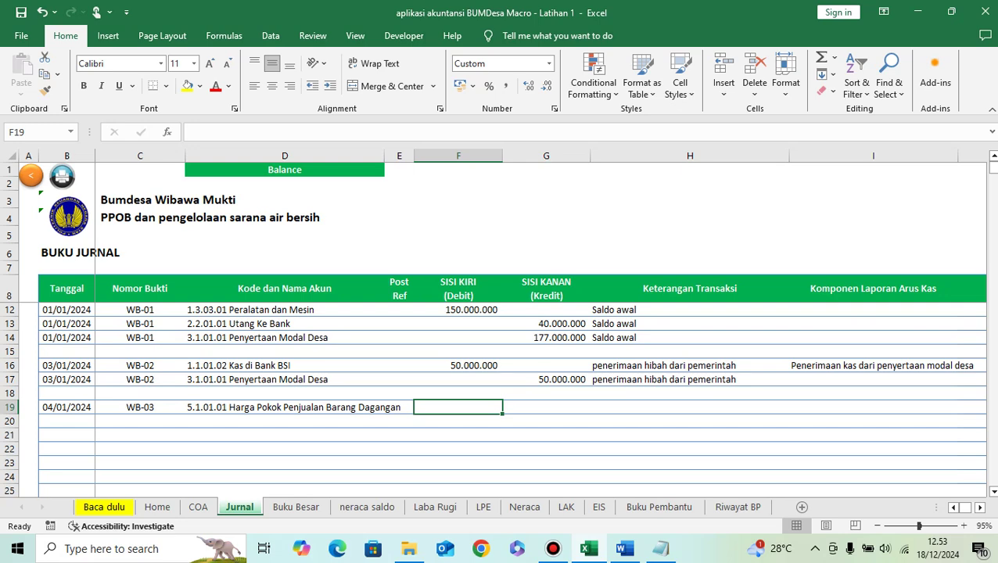
pyautogui.write('50.000.000')
pyautogui.press('Return')
# Step: Credit Kas di Bank BSI 50.000.000 in row 20 (D20, G20)
pyautogui.press('Left')
pyautogui.press('Left')
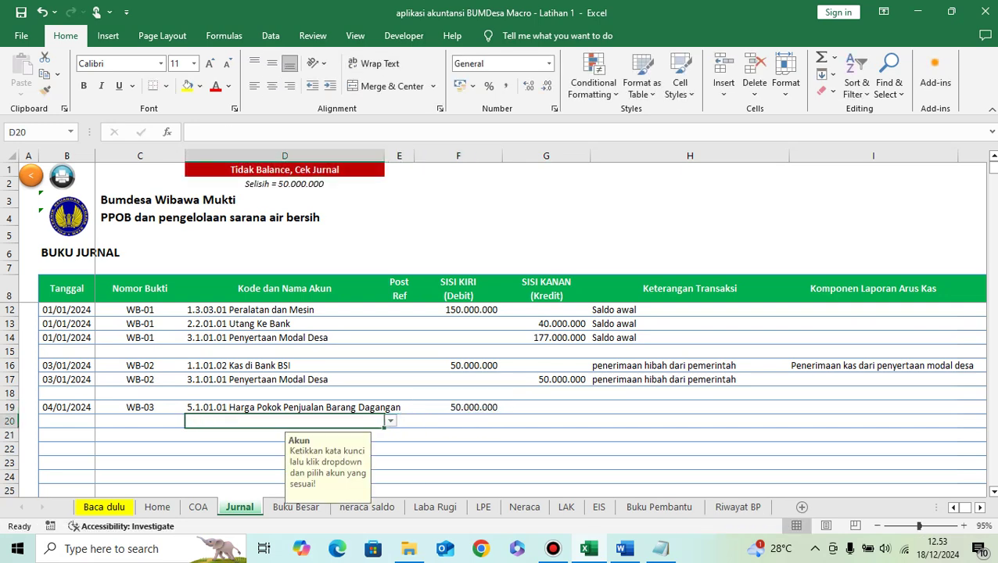
pyautogui.write('kas')
pyautogui.hotkey('alt', 'Down')
pyautogui.press('Down')
pyautogui.press('Return')
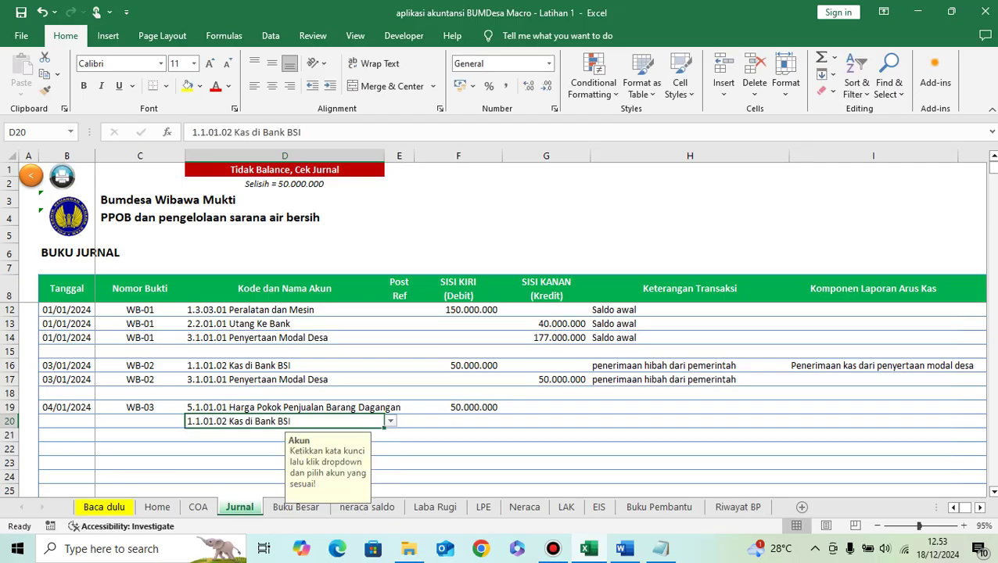
pyautogui.press('Right')
pyautogui.press('Right')
pyautogui.press('Right')
pyautogui.write('50.000.000')
pyautogui.press('Return')
# Step: Enter the description 'pembelian deposit PPOB' in H19 and copy it to H20
pyautogui.press('Up')
pyautogui.press('Up')
pyautogui.press('Right')
pyautogui.write('pe')
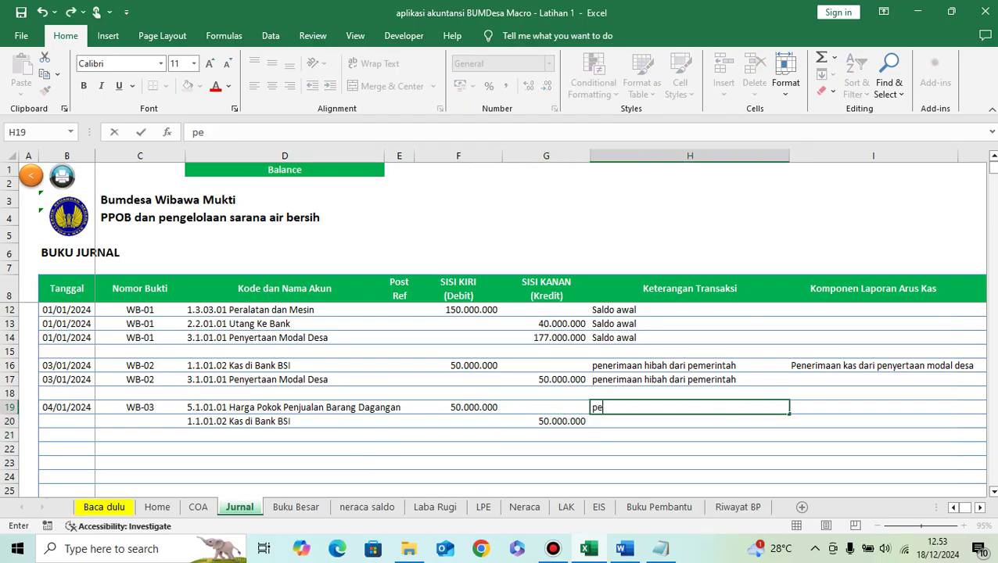
pyautogui.write('mbelian dep')
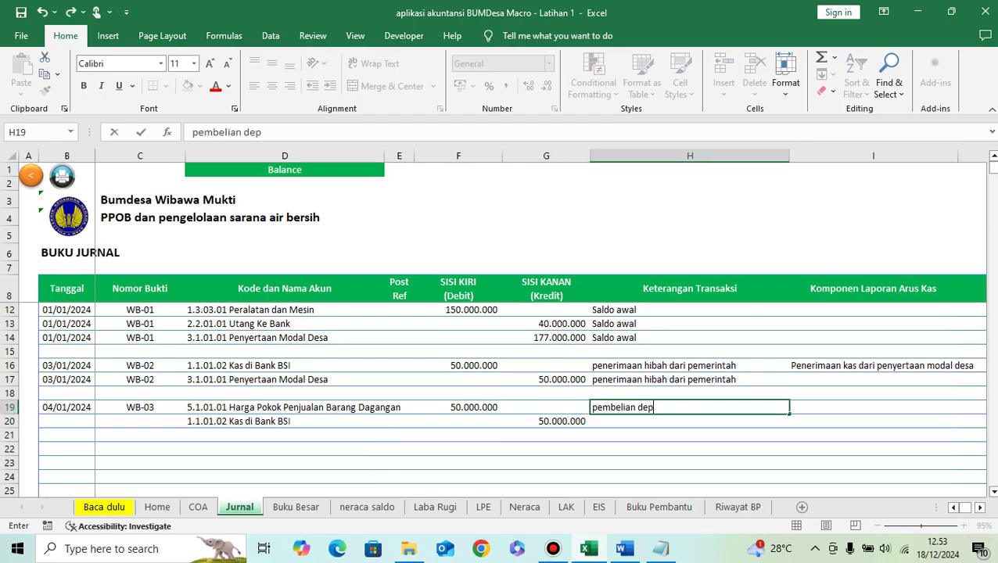
pyautogui.write('osit PPOB')
pyautogui.press('Return')
pyautogui.press('Up')
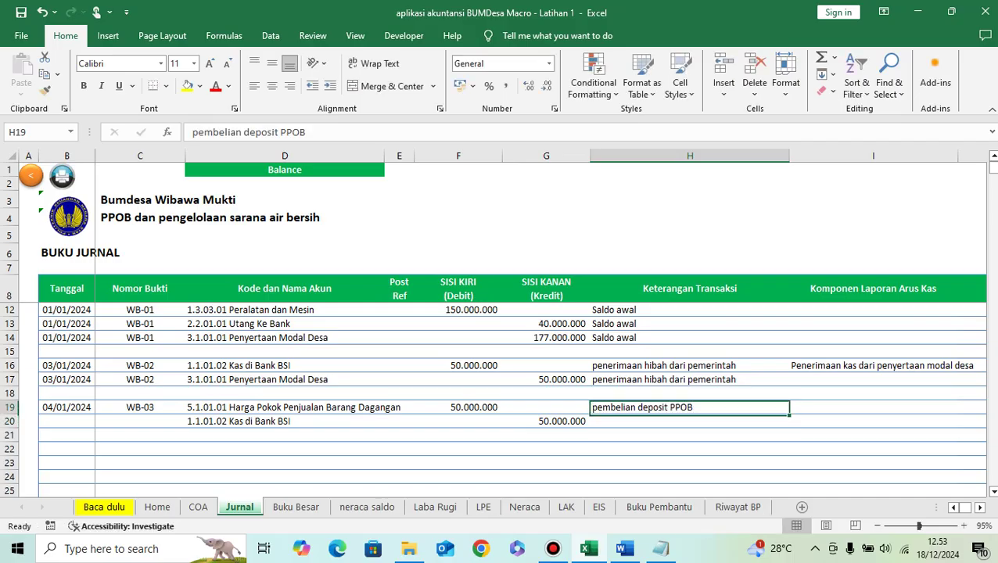
pyautogui.hotkey('ctrl', 'c')
pyautogui.press('Down')
pyautogui.hotkey('ctrl', 'v')
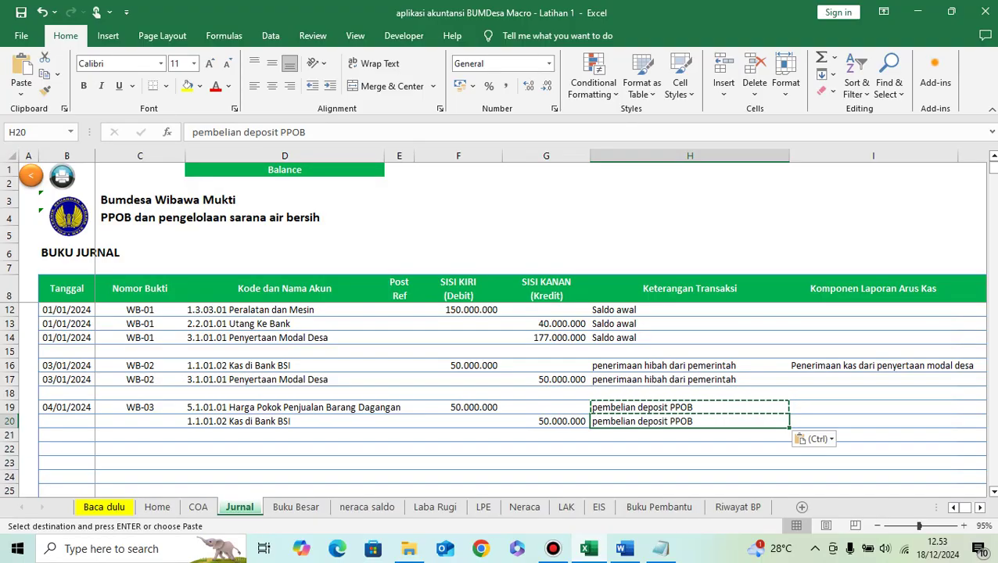
# Step: Tag I20 as Kas_Keluar_Operasi, payment to suppliers
pyautogui.press('Right')
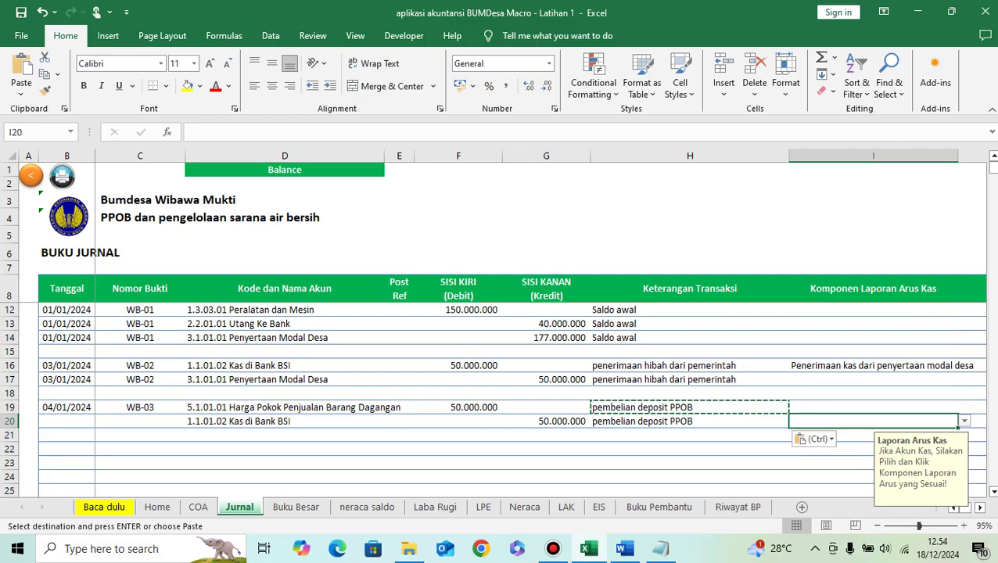
pyautogui.hotkey('alt', 'Down')
pyautogui.press('Down')
pyautogui.press('Down')
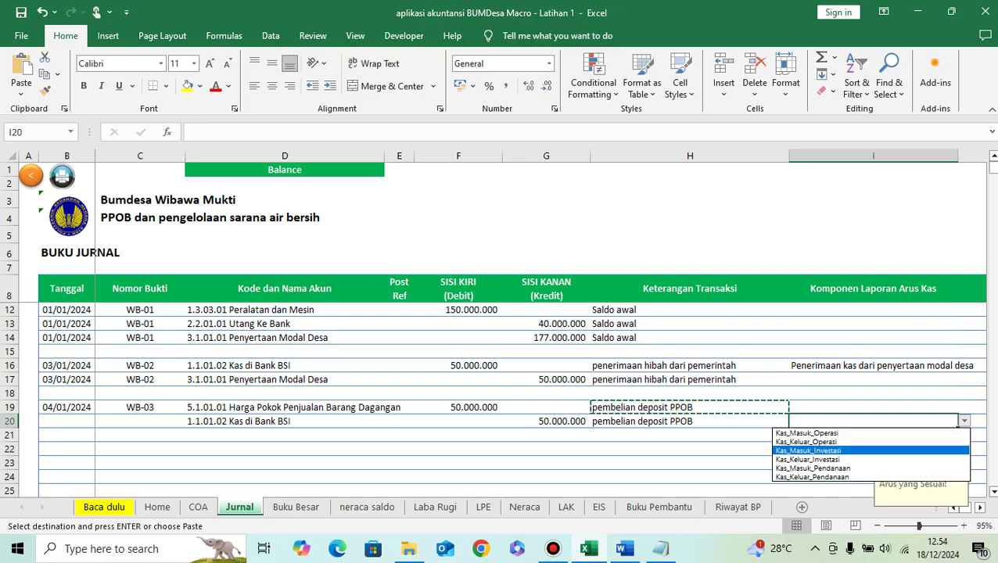
pyautogui.press('Up')
pyautogui.press('Up')
pyautogui.press('Return')
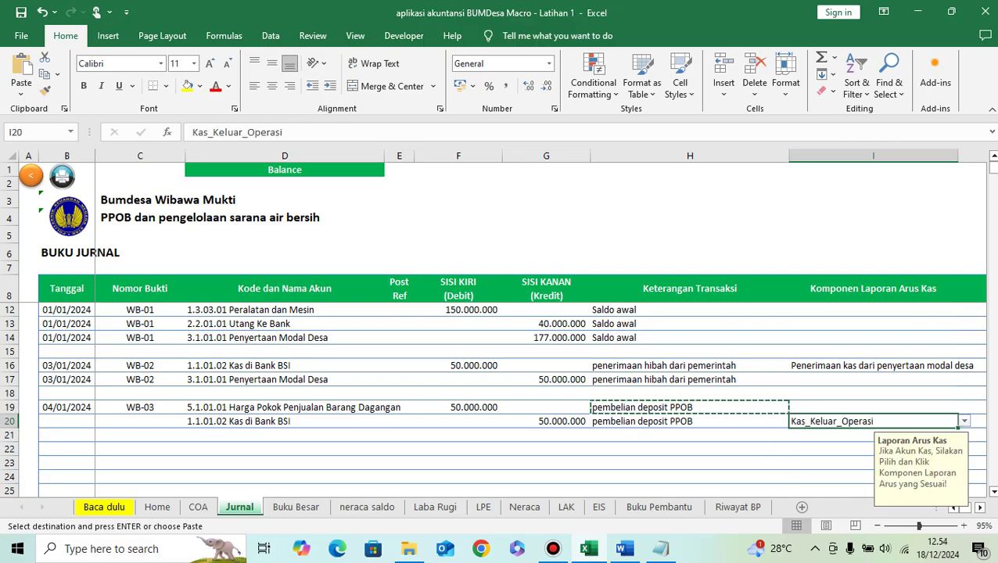
pyautogui.hotkey('alt', 'Down')
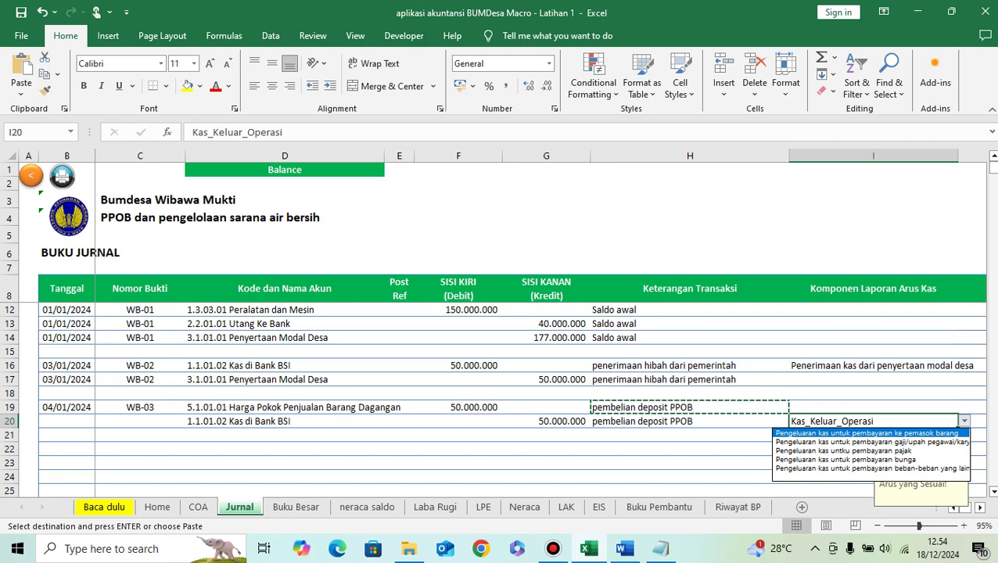
pyautogui.press('Down')
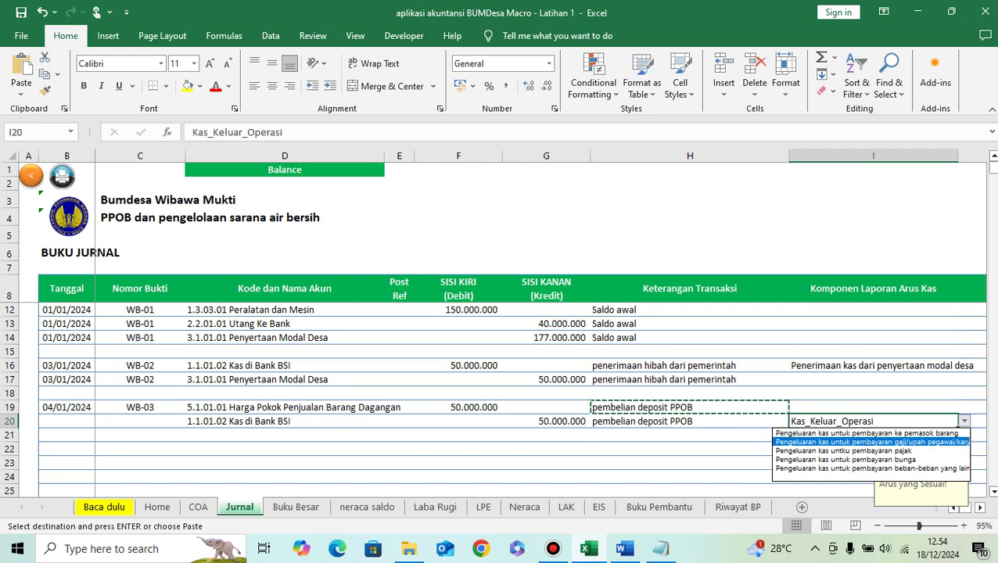
pyautogui.press('Up')
pyautogui.press('Return')
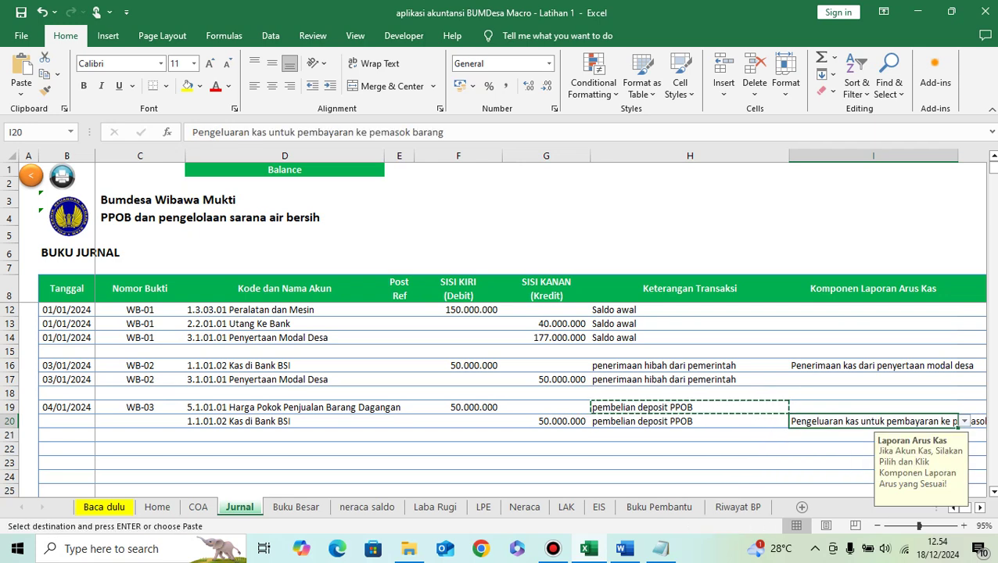
# Step: Copy the 04/01/2024 date and WB-03 voucher to row 20, then return to Word
pyautogui.click(66, 407)
pyautogui.hotkey('shift', 'Right')
pyautogui.hotkey('ctrl', 'c')
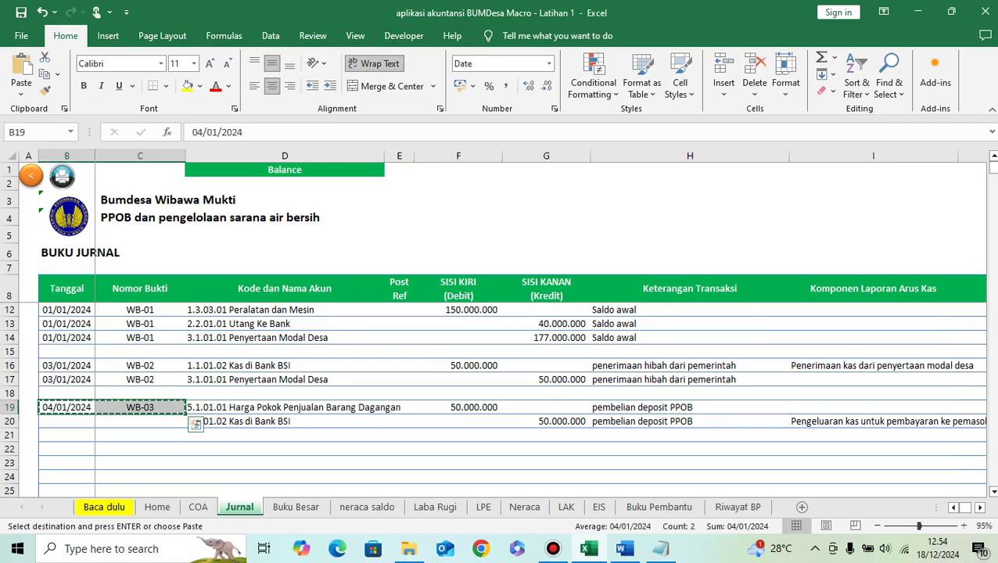
pyautogui.click(66, 420)
pyautogui.hotkey('ctrl', 'v')
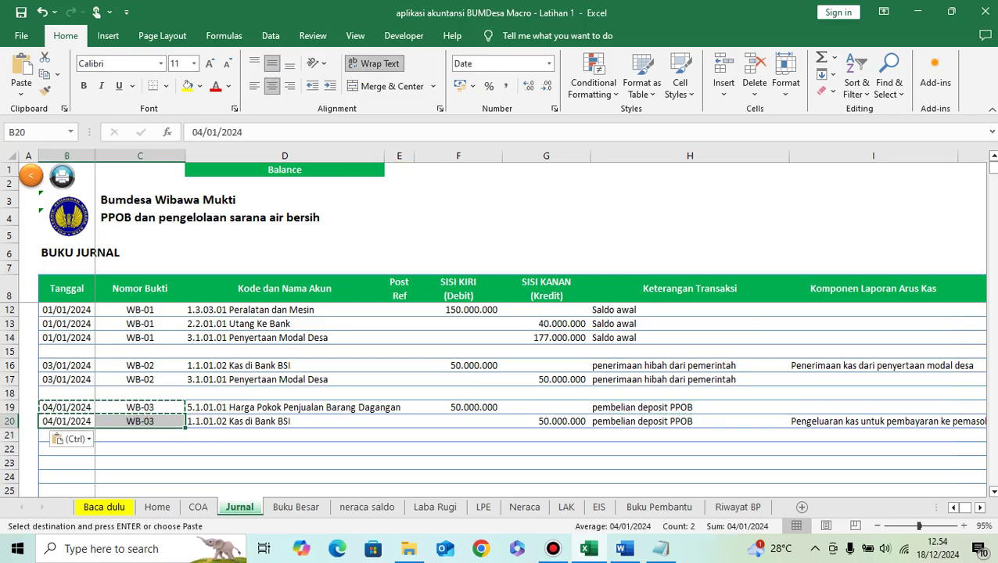
pyautogui.click(690, 422)
pyautogui.click(689, 435)
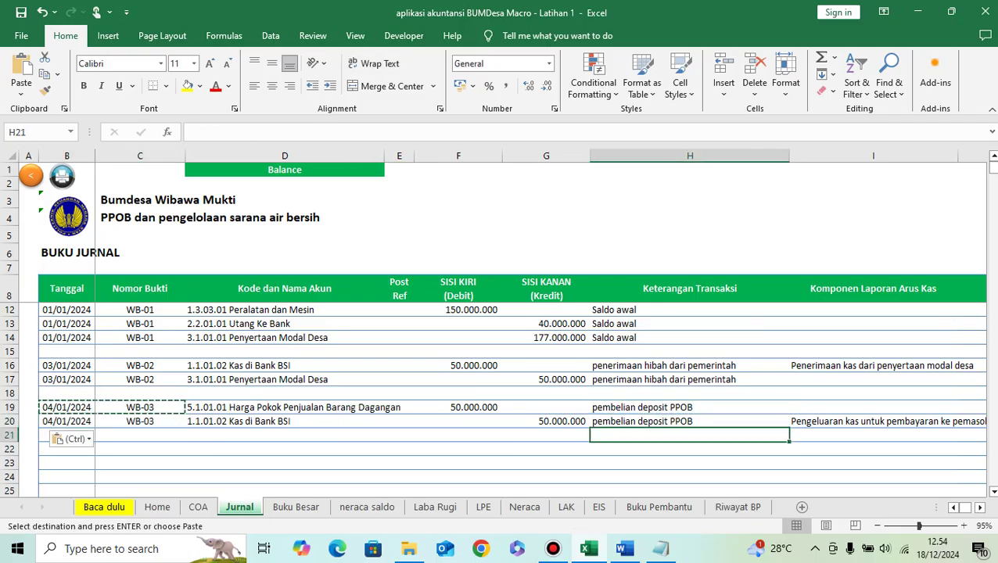
pyautogui.press('Left')
pyautogui.press('Left')
pyautogui.press('Left')
pyautogui.press('Left')
pyautogui.press('Left')
pyautogui.press('Left')
pyautogui.press('Down')
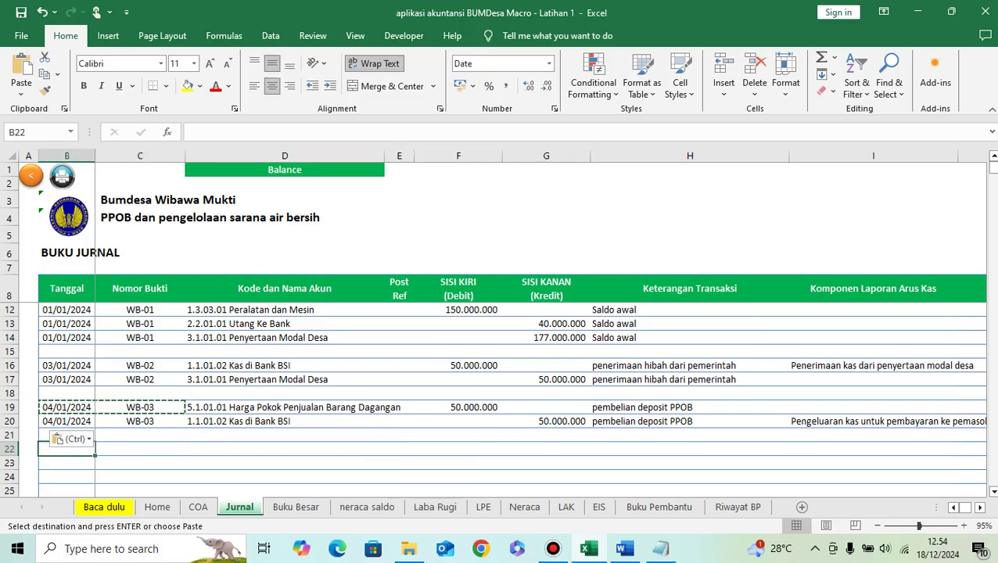
pyautogui.click(623, 549)
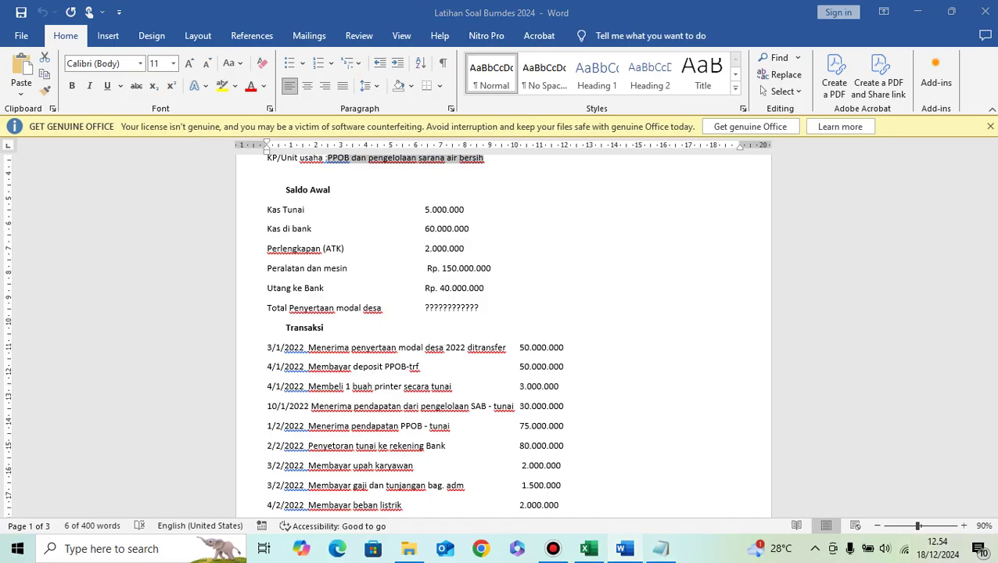
# Step: Date the new entry 04/01/2024 and give it voucher number WB-04
pyautogui.hotkey('alt', 'Tab')
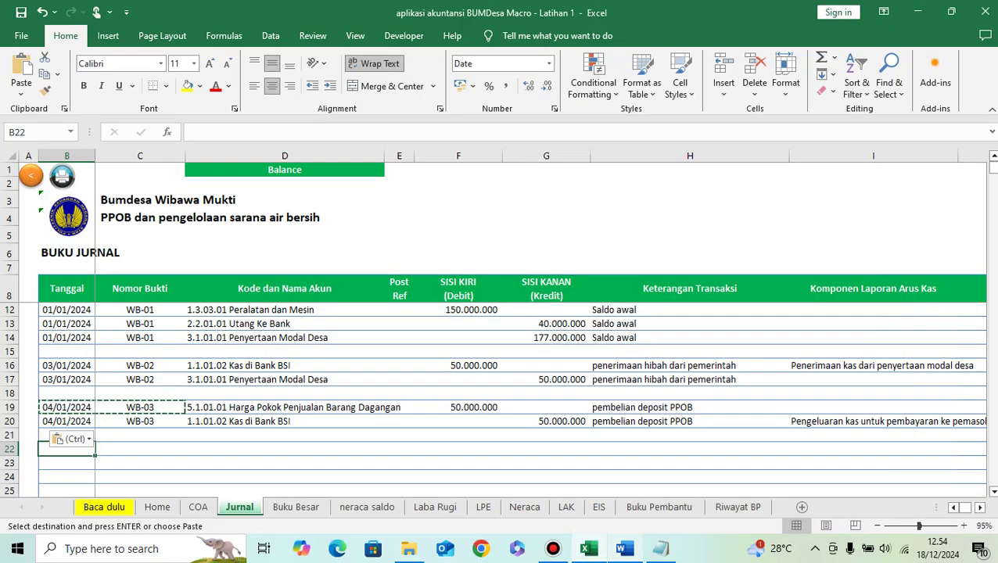
pyautogui.write('4/01/2024')
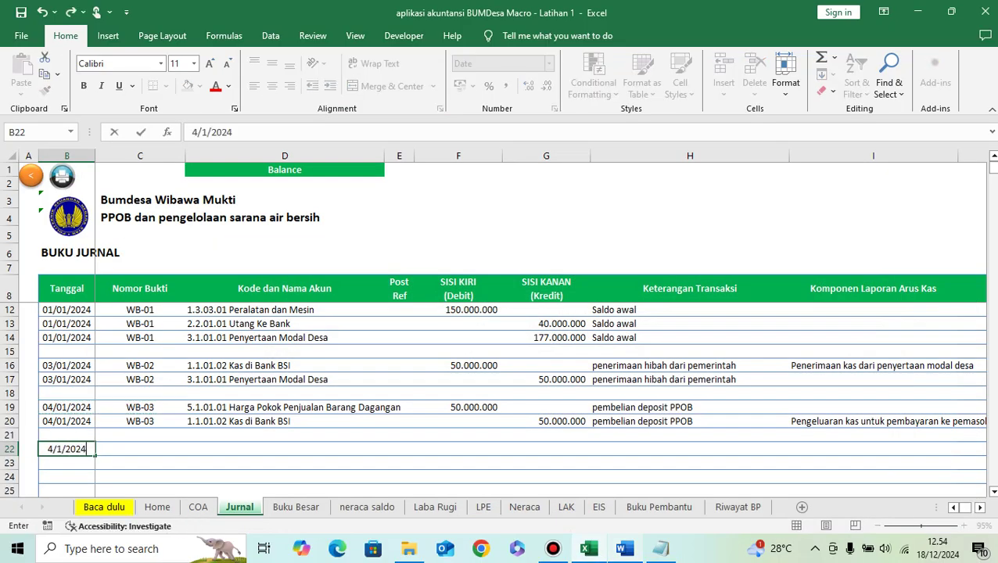
pyautogui.hotkey('ctrl', 'Return')
pyautogui.click(140, 449)
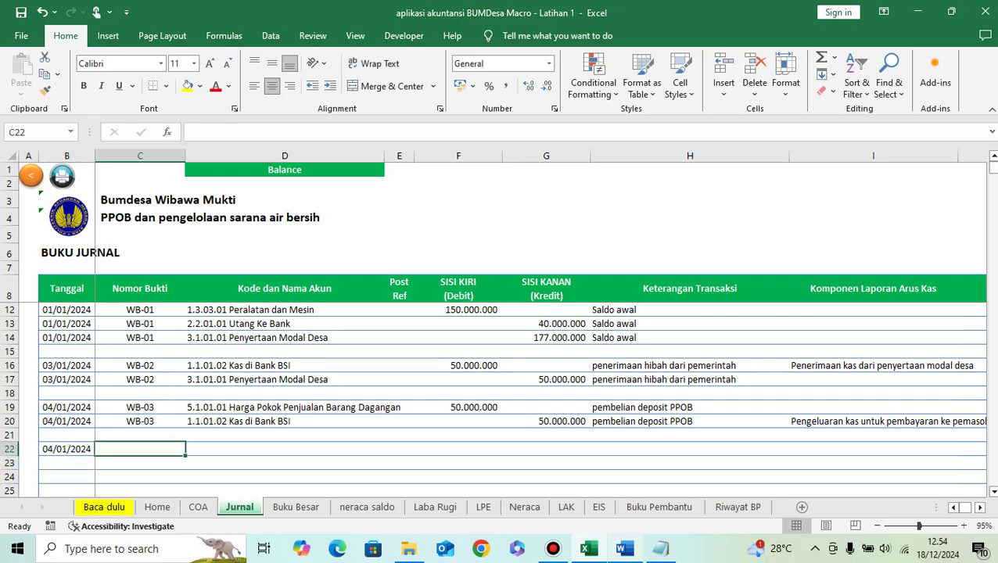
pyautogui.press('Up')
pyautogui.press('Up')
pyautogui.hotkey('ctrl', 'c')
pyautogui.press('Down')
pyautogui.press('Down')
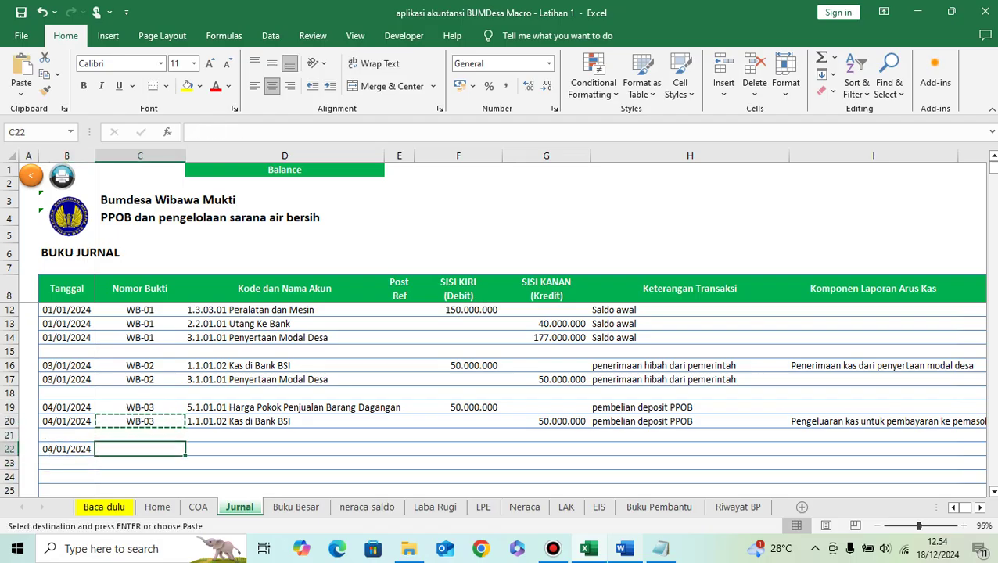
pyautogui.hotkey('ctrl', 'v')
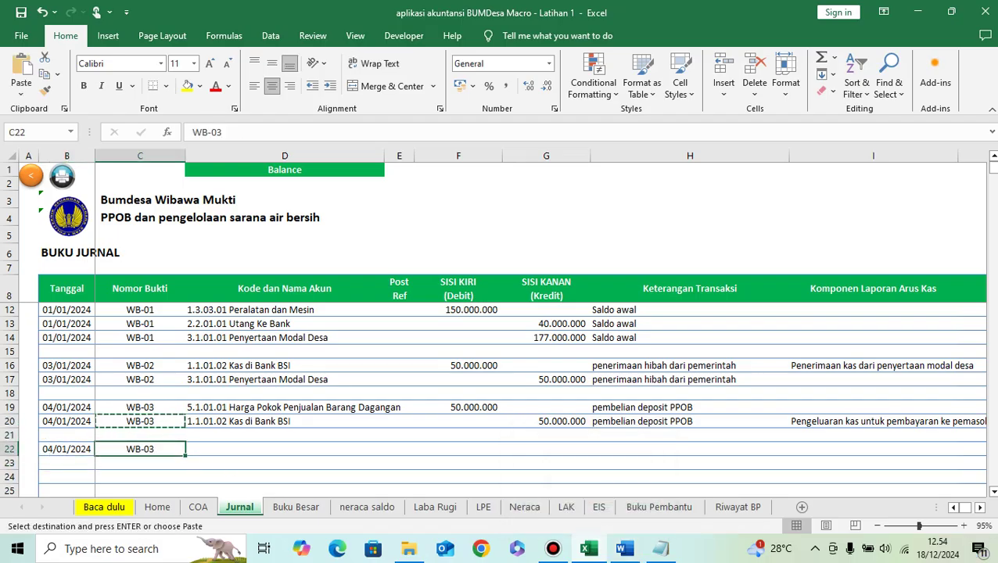
pyautogui.press('F2')
pyautogui.press('BackSpace')
pyautogui.write('4')
pyautogui.press('Return')
# Step: Debit account 1.3.03.01 Peralatan dan Mesin 3.000.000 on the first WB-04 line
pyautogui.click(284, 449)
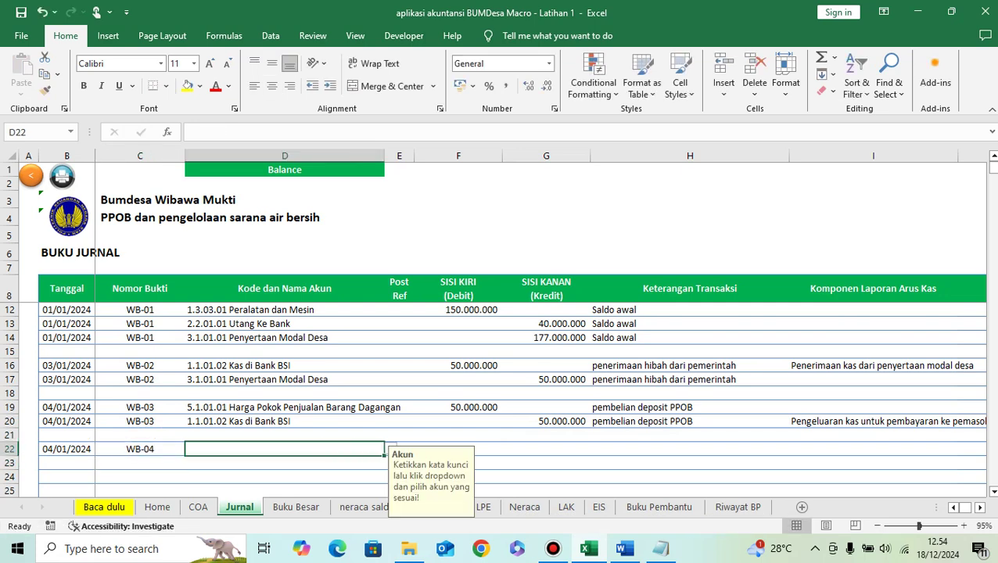
pyautogui.write('peralatan')
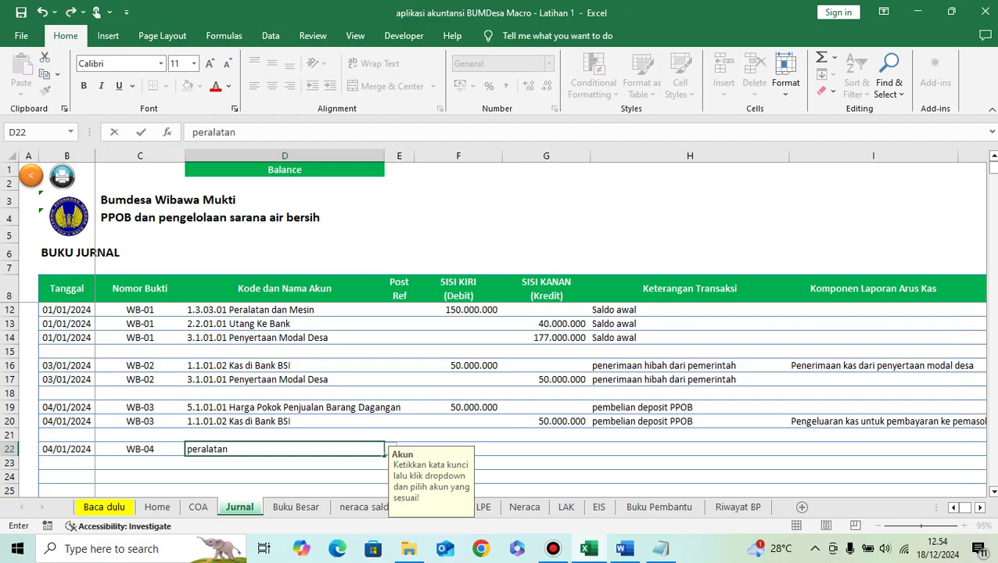
pyautogui.hotkey('alt', 'Down')
pyautogui.press('Return')
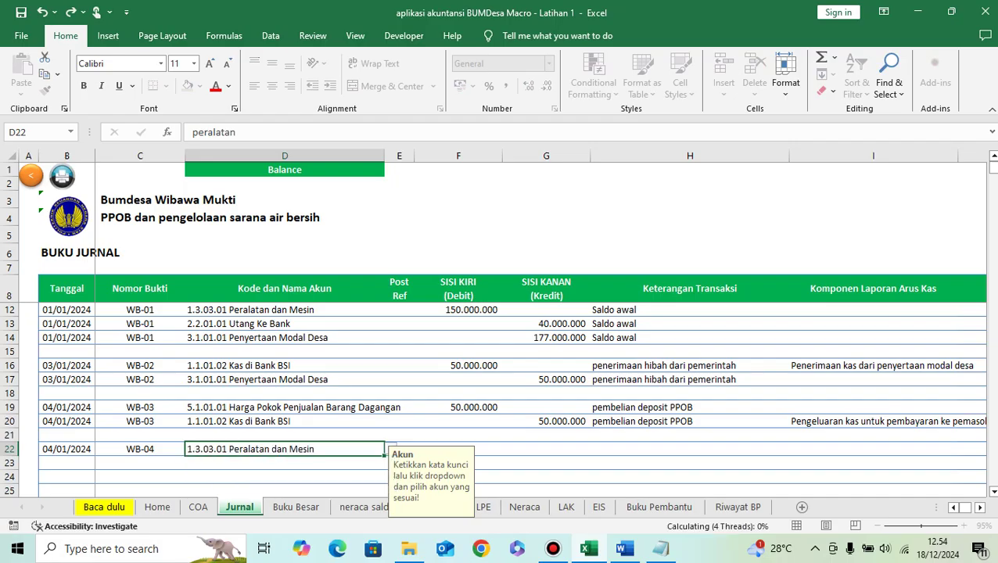
pyautogui.click(459, 449)
pyautogui.write('3')
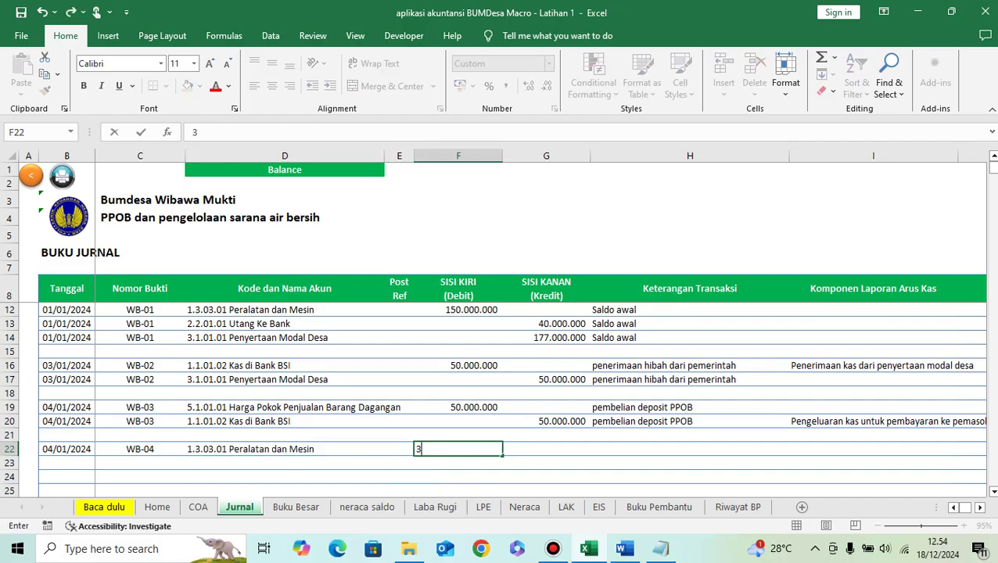
pyautogui.write('.000.000')
pyautogui.press('Return')
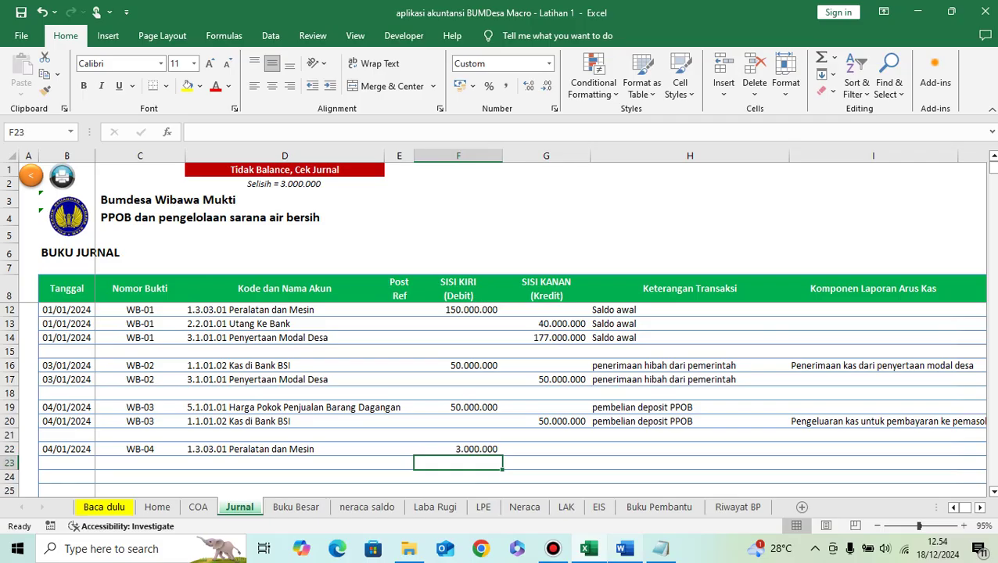
# Step: Credit 1.1.01.01 Kas Tunai 3.000.000 and describe the entry as 'membeli printer'
pyautogui.click(625, 549)
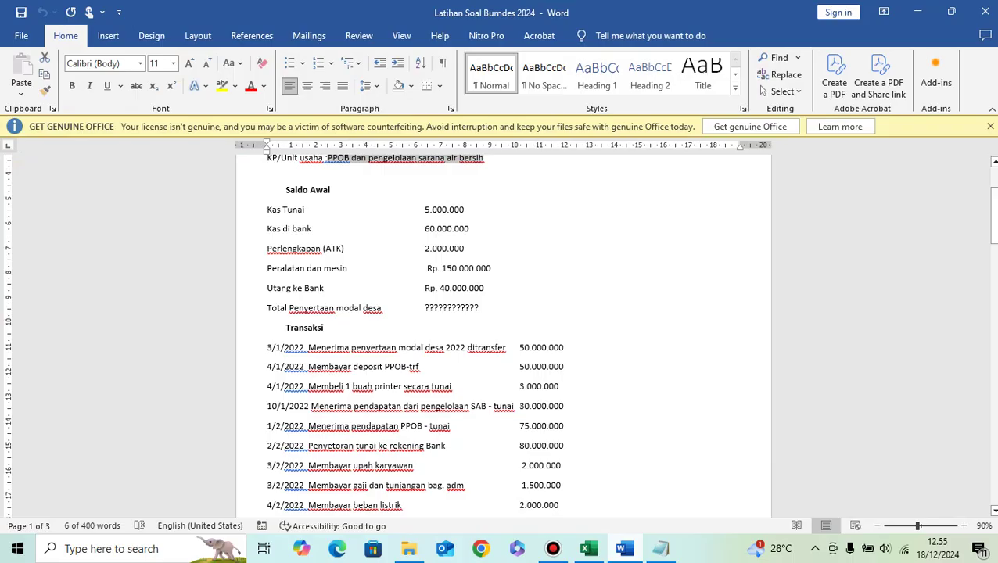
pyautogui.hotkey('alt', 'Tab')
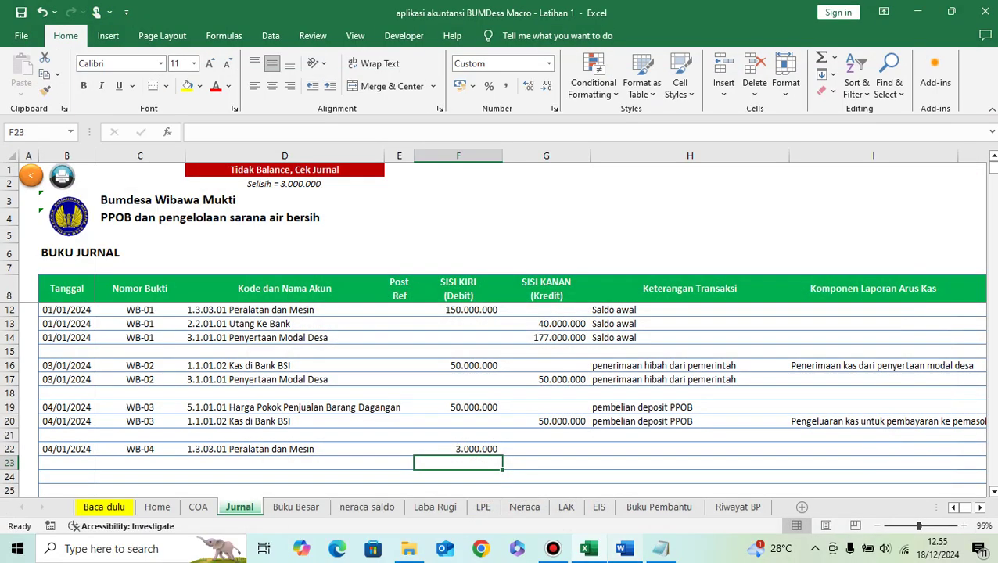
pyautogui.press('Left')
pyautogui.press('Left')
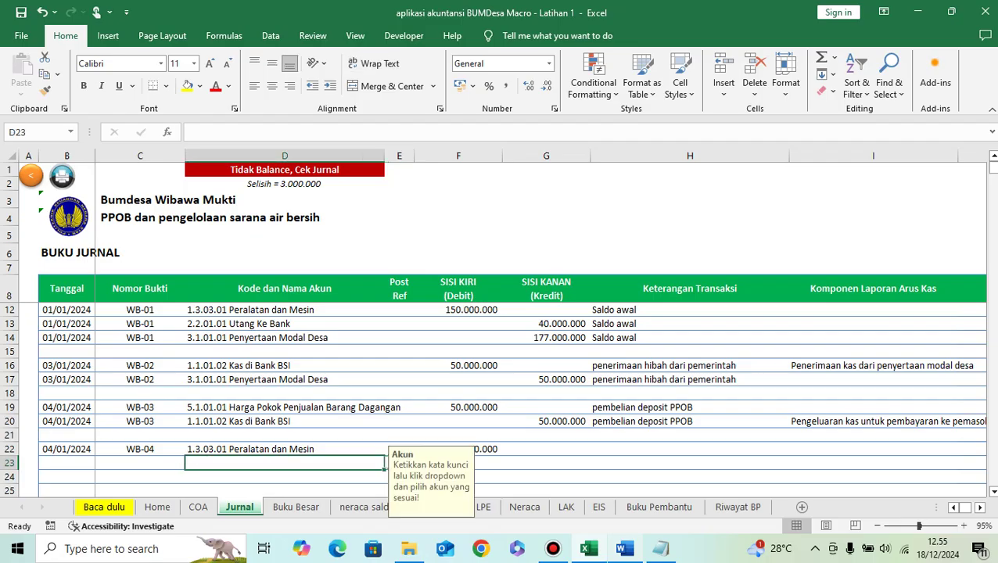
pyautogui.write('tunai')
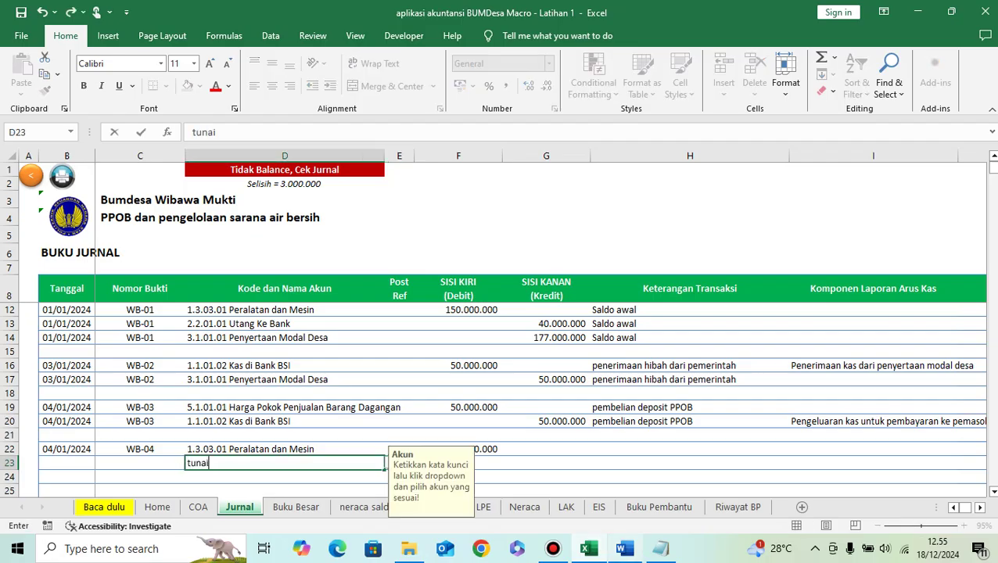
pyautogui.press('Return')
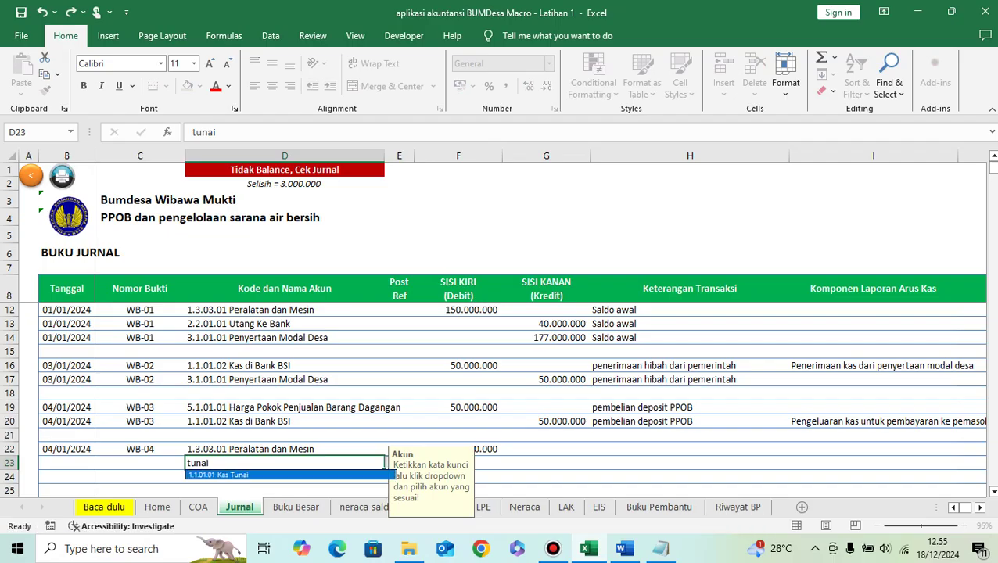
pyautogui.press('Return')
pyautogui.click(546, 462)
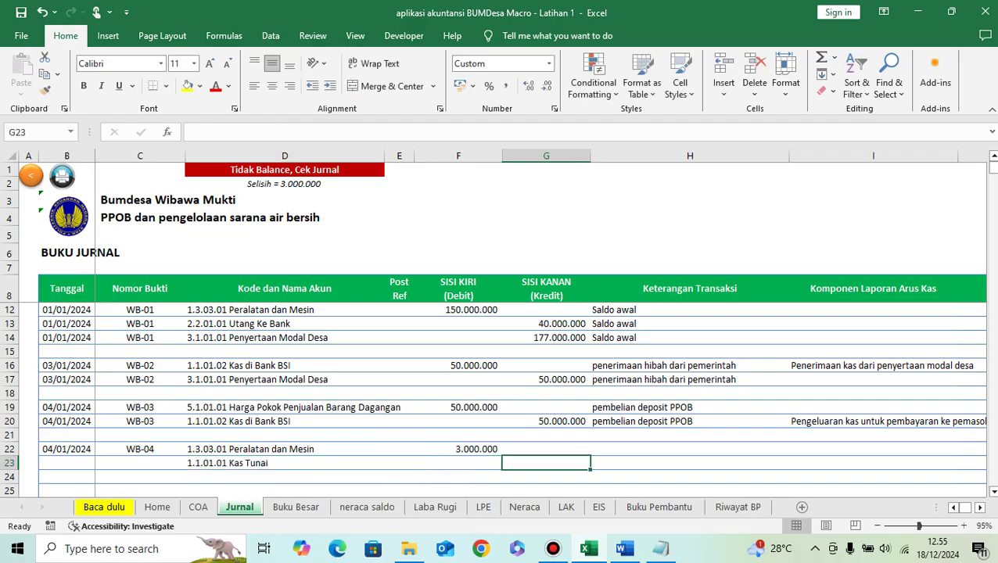
pyautogui.write('3.000.000')
pyautogui.press('Up')
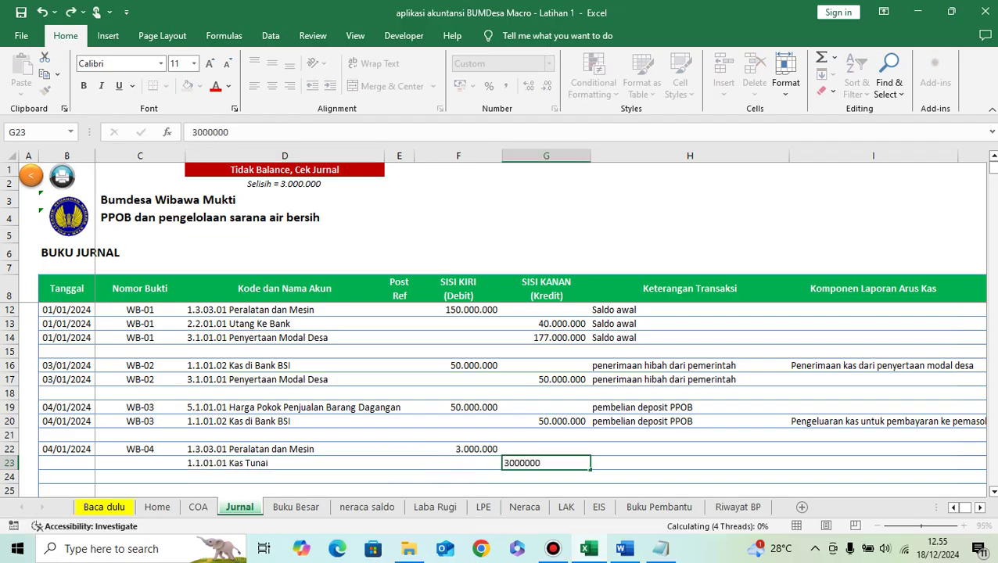
pyautogui.click(689, 449)
pyautogui.write('membe')
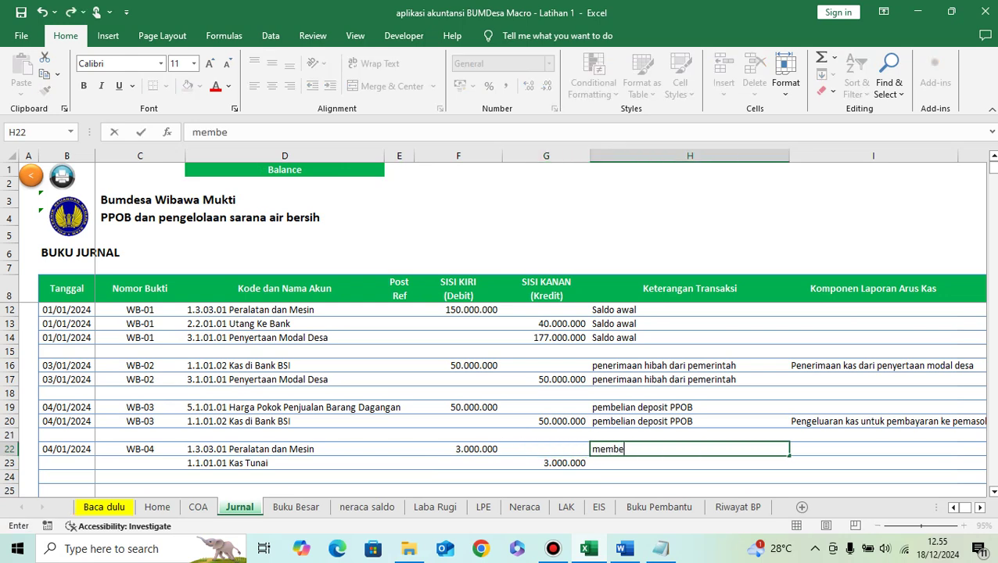
pyautogui.write('li printer')
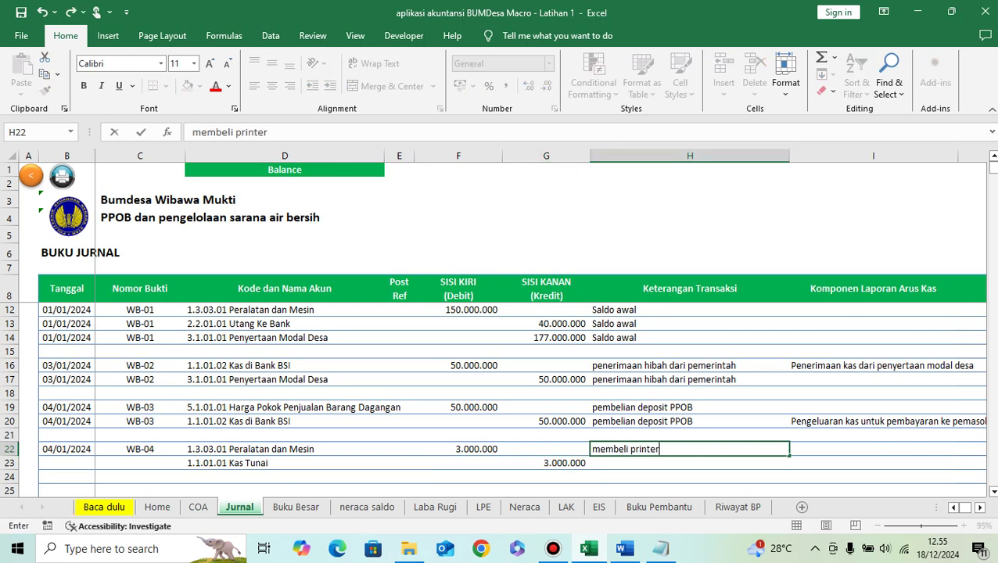
pyautogui.press('Return')
pyautogui.press('Up')
pyautogui.hotkey('ctrl', 'c')
pyautogui.press('Down')
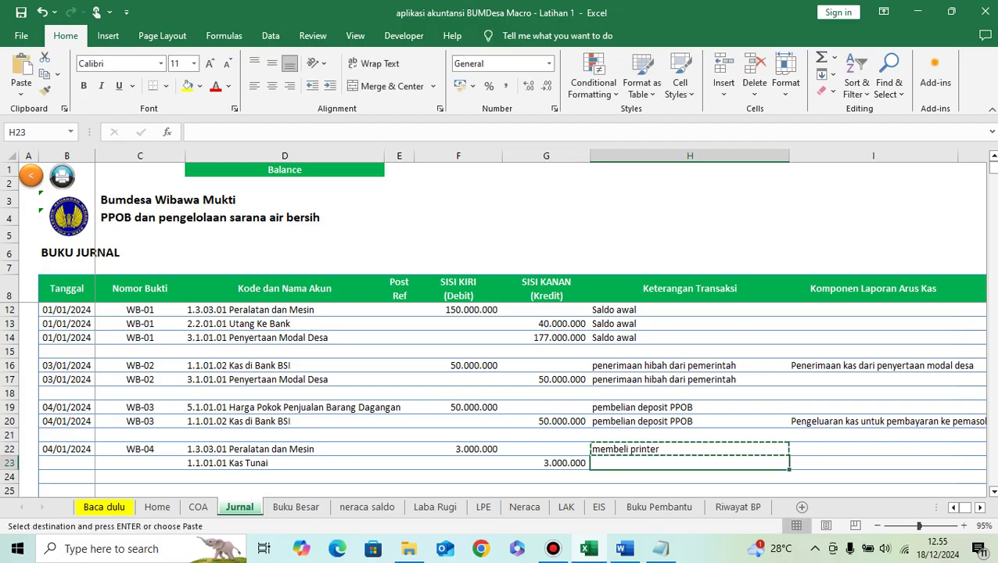
pyautogui.hotkey('ctrl', 'v')
pyautogui.press('Right')
pyautogui.press('Left')
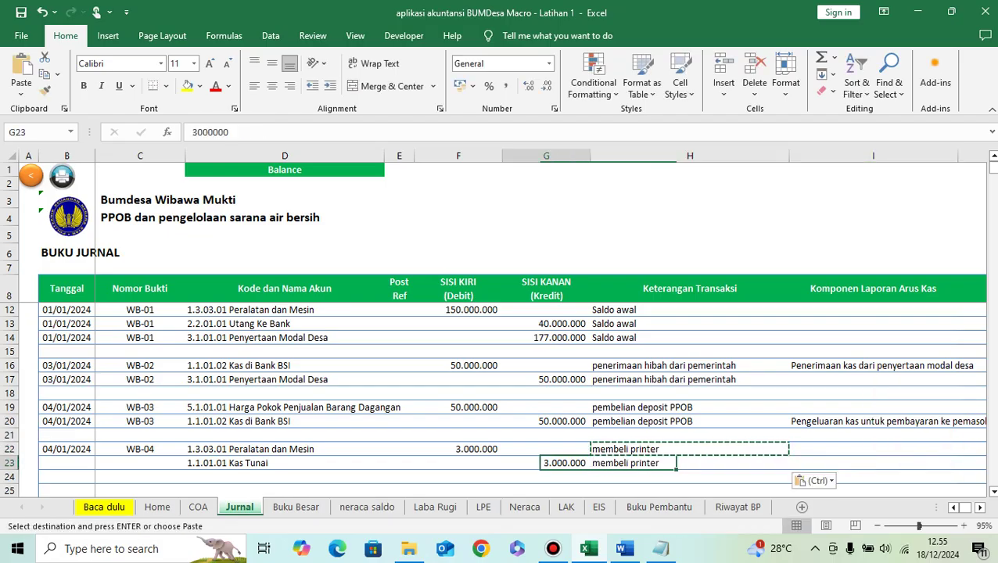
pyautogui.press('Left')
pyautogui.press('Left')
pyautogui.press('Left')
pyautogui.press('Left')
pyautogui.press('Left')
pyautogui.press('Left')
pyautogui.press('Left')
pyautogui.press('Up')
pyautogui.press('Right')
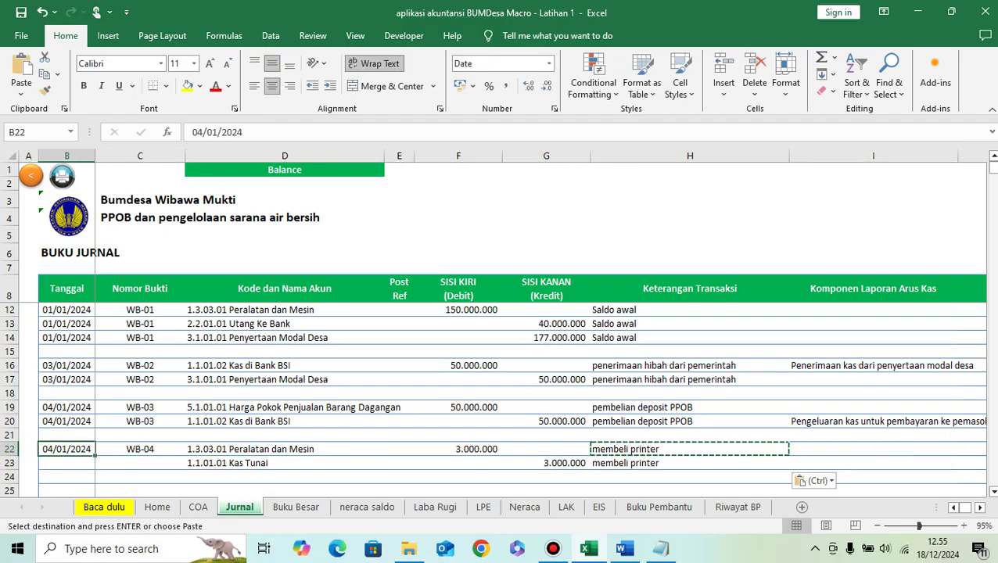
pyautogui.hotkey('shift', 'Right')
pyautogui.hotkey('ctrl', 'c')
pyautogui.press('Down')
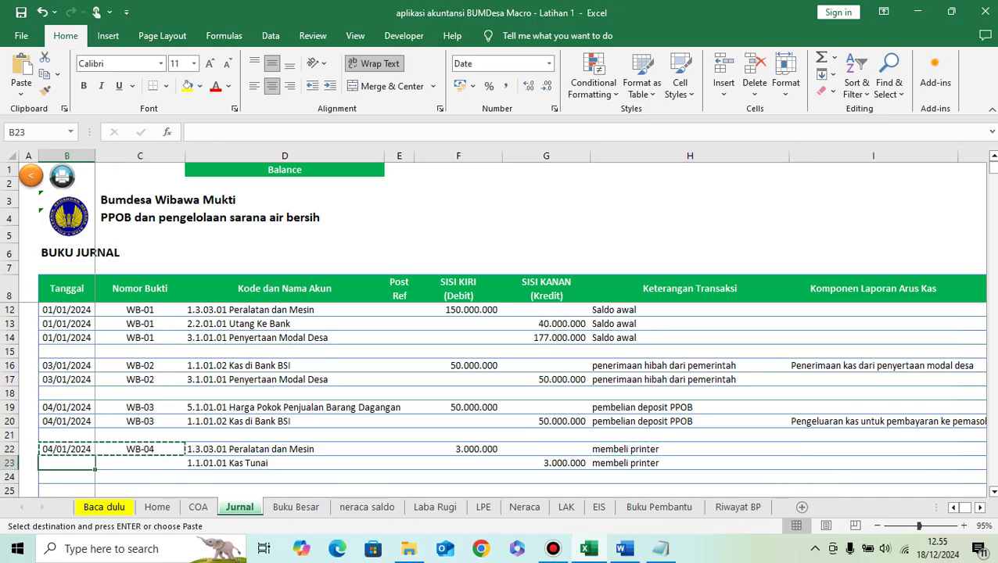
pyautogui.hotkey('ctrl', 'v')
pyautogui.press('Right')
pyautogui.press('Right')
pyautogui.press('Right')
pyautogui.press('Right')
pyautogui.press('Right')
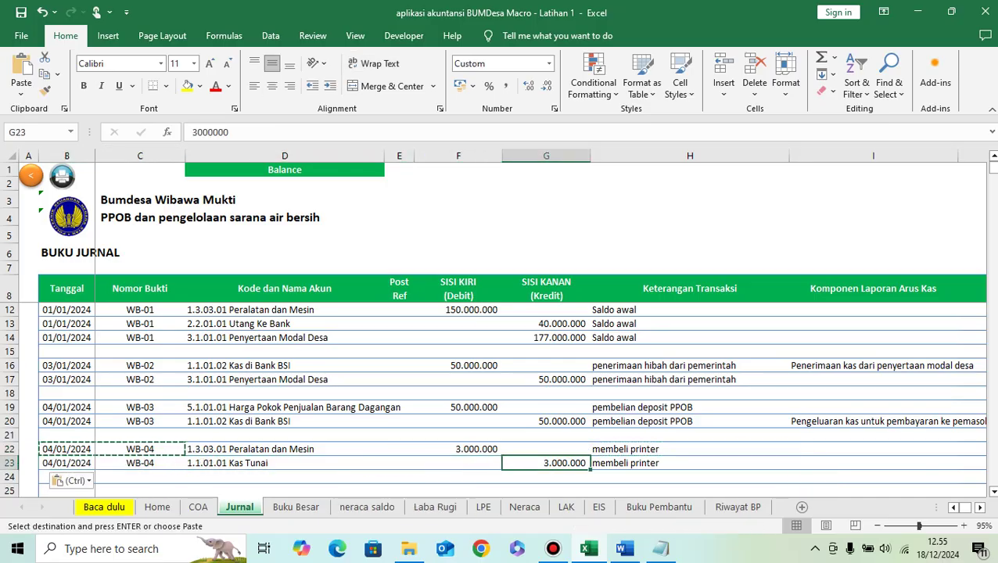
pyautogui.press('Left')
pyautogui.press('Left')
pyautogui.press('Left')
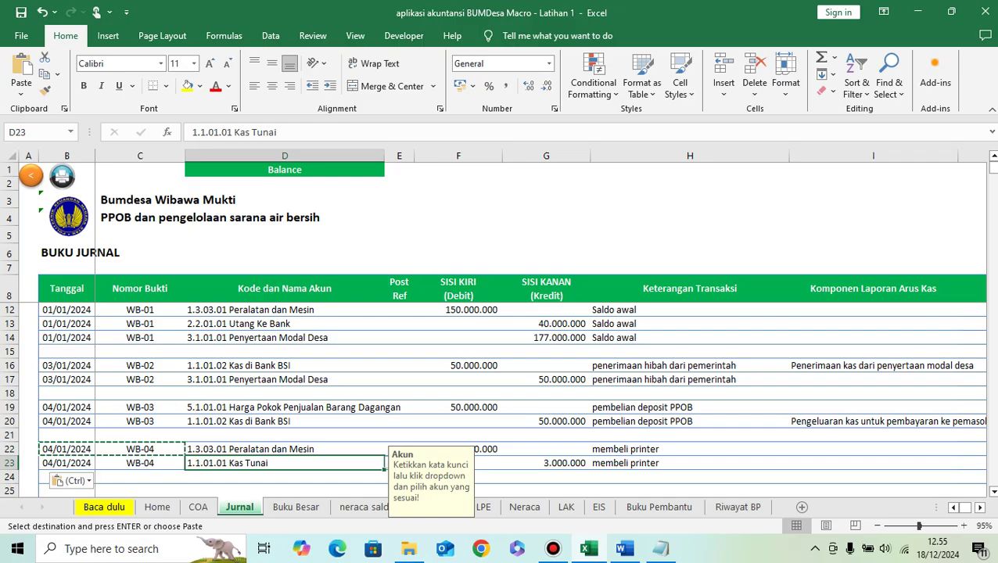
pyautogui.press('Right')
pyautogui.press('Right')
pyautogui.press('Right')
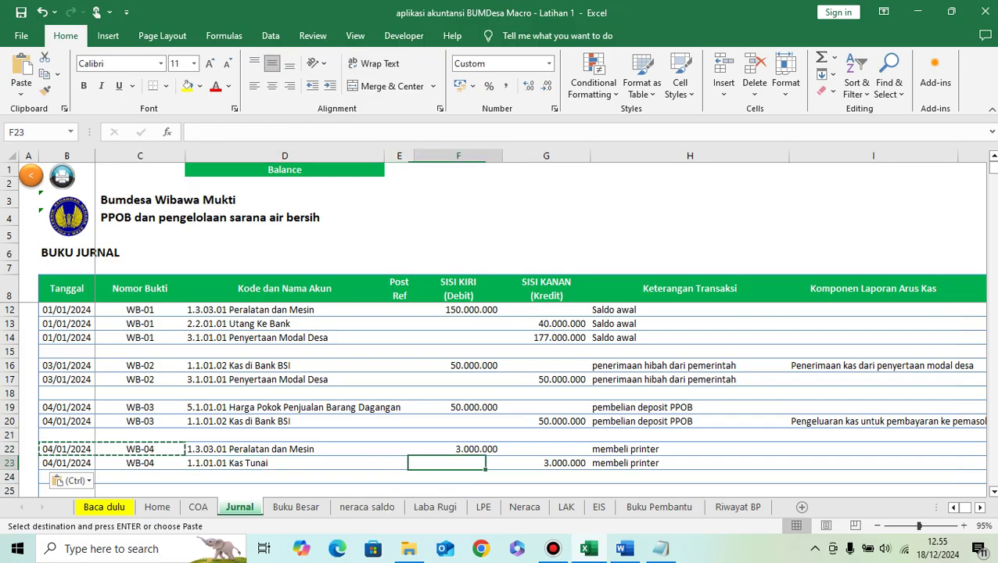
pyautogui.press('Right')
pyautogui.press('Right')
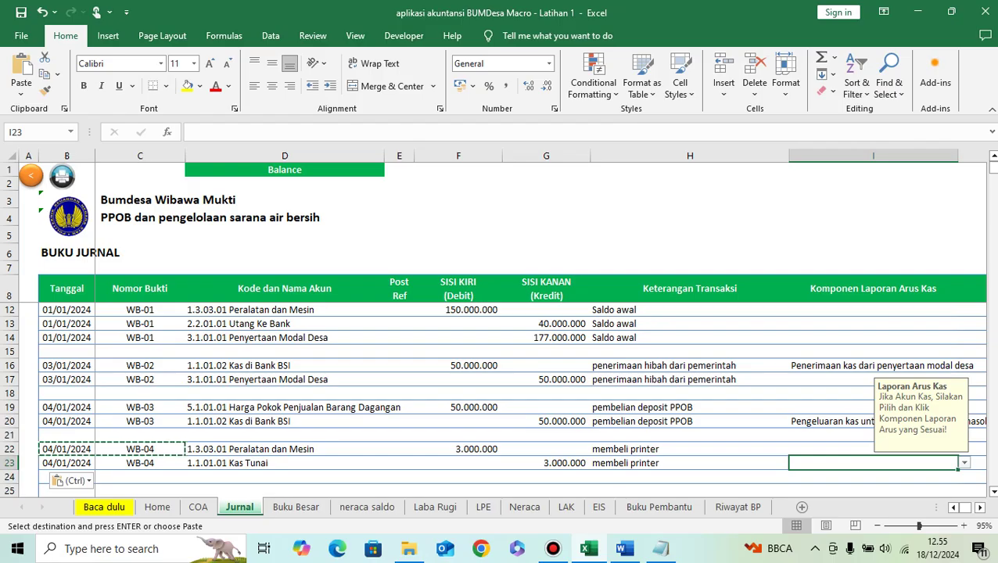
# Step: Set the Kas Tunai line's cash-flow category to Kas_Keluar_Investasi, component Pengeluaran Kas untuk Pembelian Aset Tetap
pyautogui.hotkey('alt', 'Down')
pyautogui.press('Down')
pyautogui.press('Down')
pyautogui.press('Down')
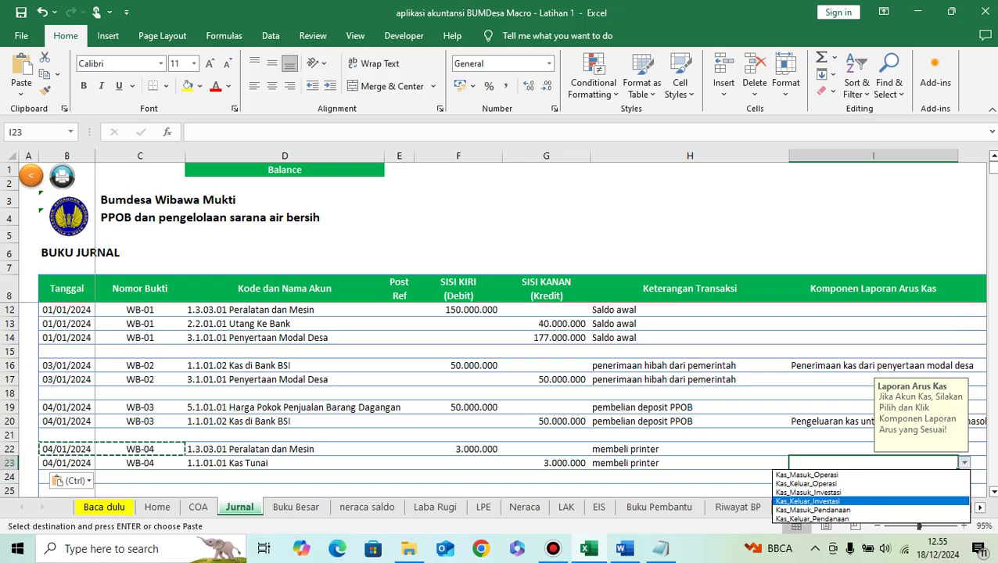
pyautogui.press('Return')
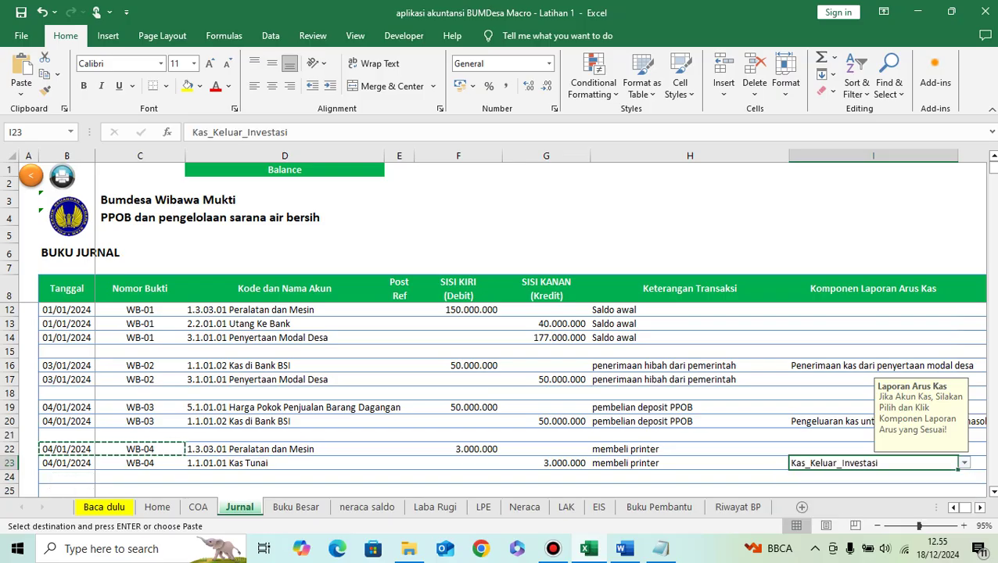
pyautogui.hotkey('alt', 'Down')
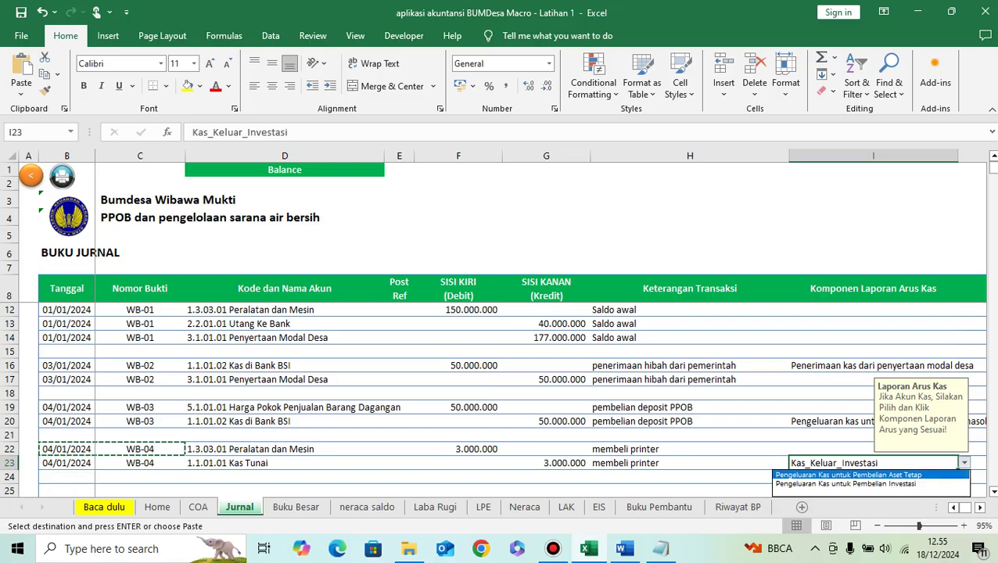
pyautogui.press('Down')
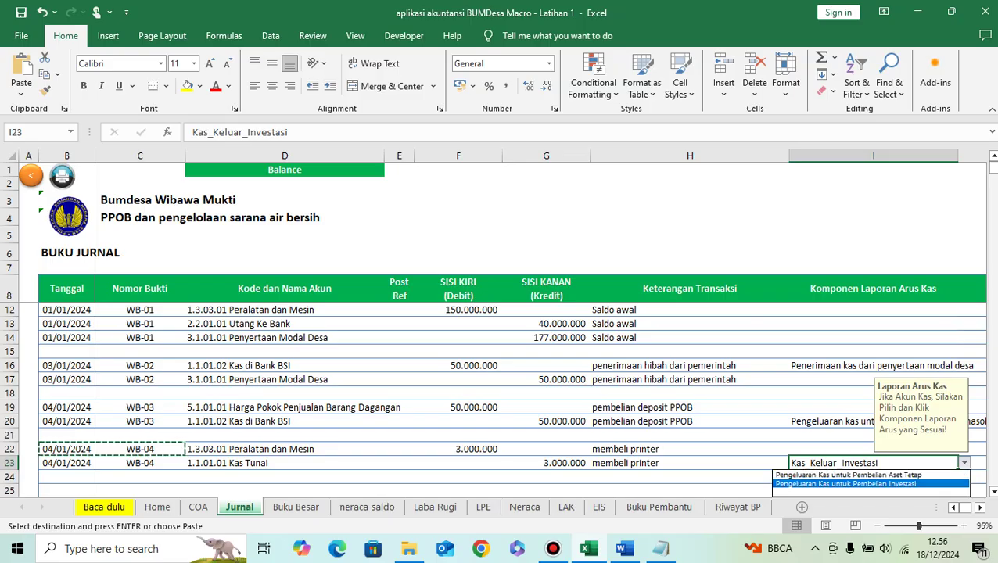
pyautogui.press('Up')
pyautogui.press('Return')
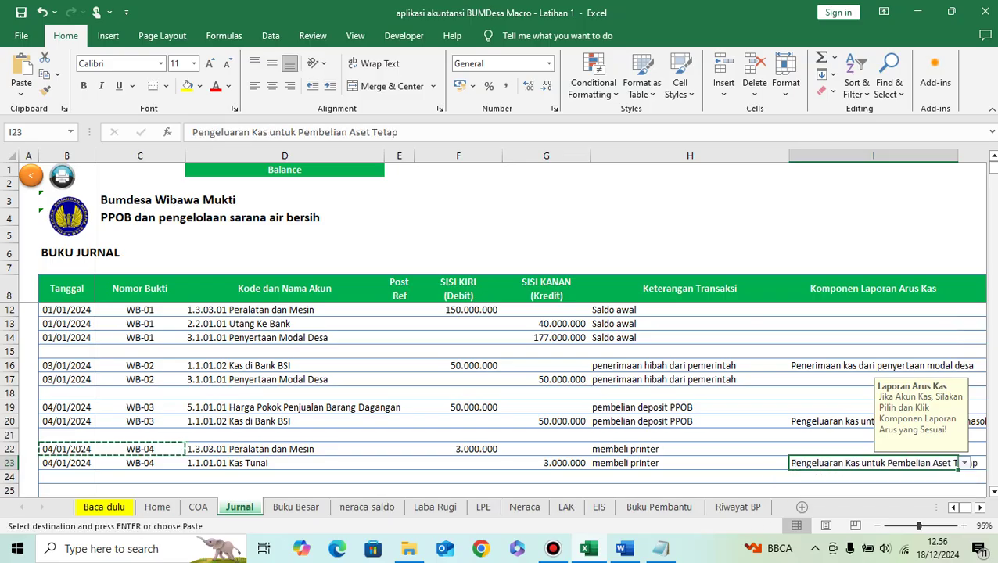
pyautogui.press('Down')
pyautogui.press('Down')
pyautogui.press('Left')
pyautogui.press('Left')
pyautogui.press('Left')
pyautogui.press('Left')
pyautogui.press('Left')
pyautogui.press('Left')
pyautogui.press('Left')
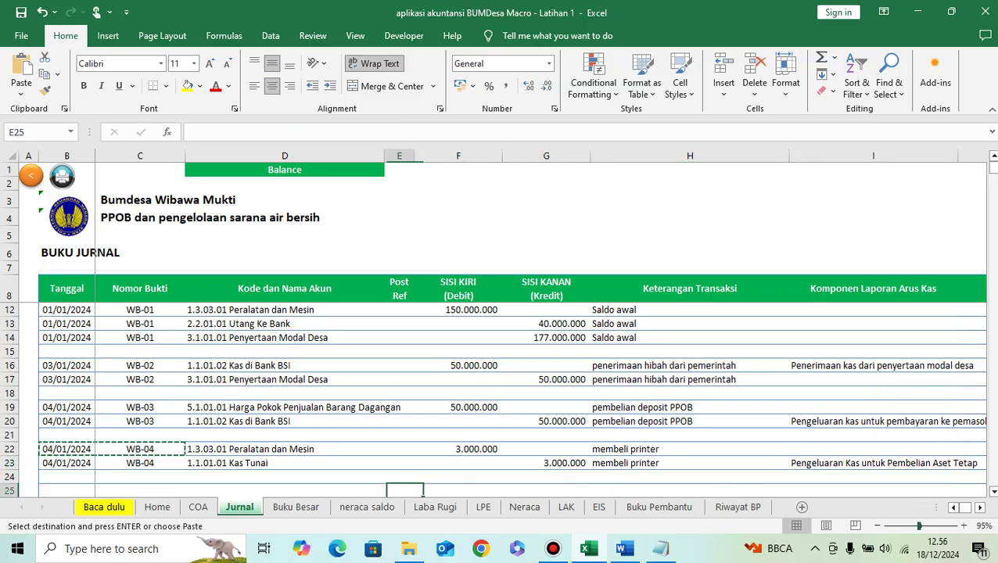
# Step: Look up the next transaction in the Word exercise document
pyautogui.scroll(-2, 501, 391)
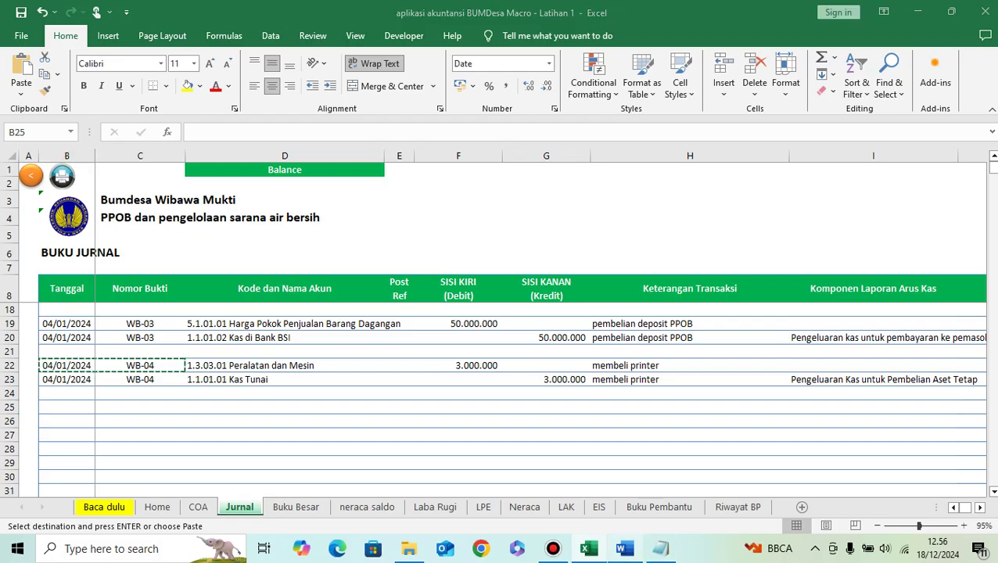
pyautogui.hotkey('alt', 'Tab')
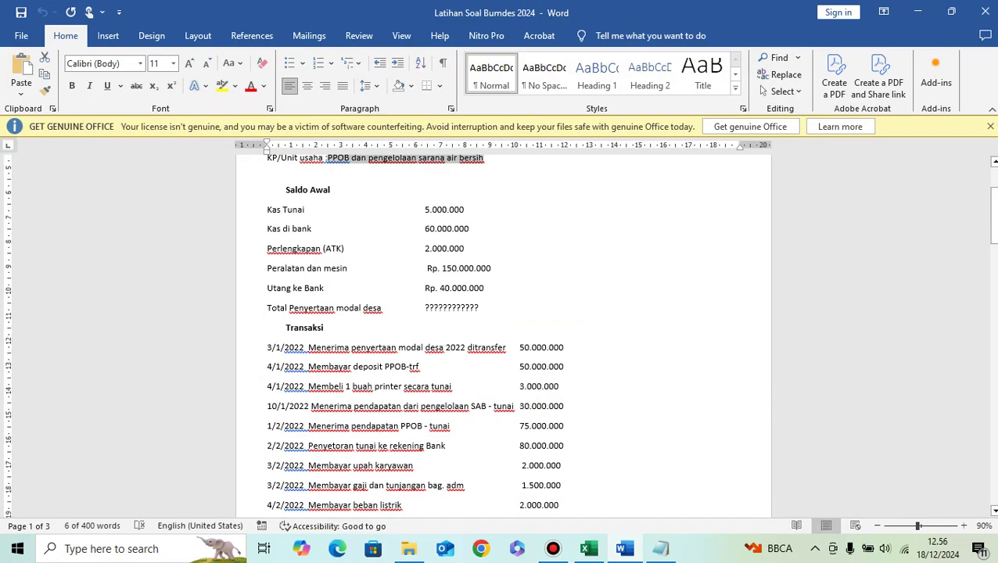
pyautogui.scroll(-2, 503, 333)
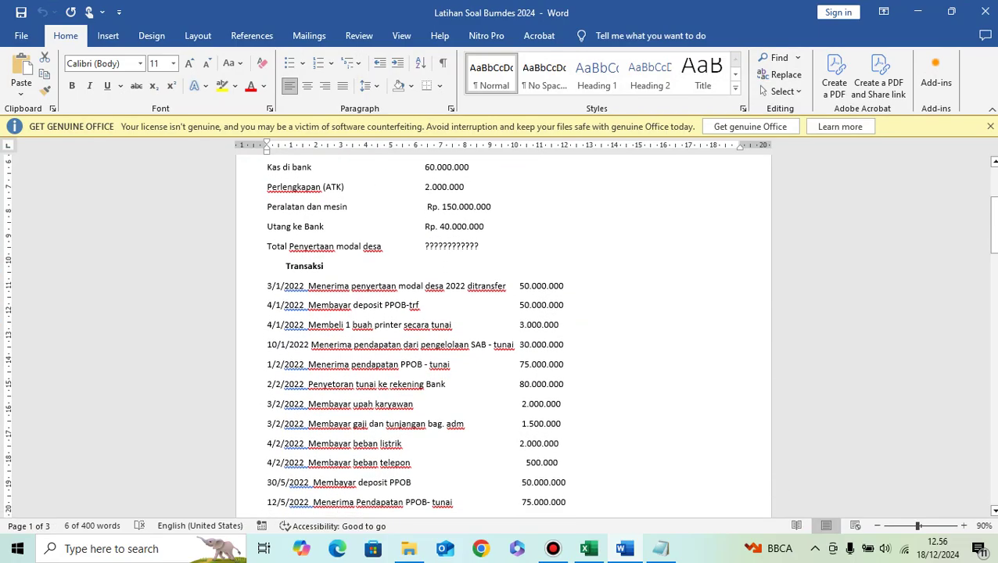
pyautogui.hotkey('alt', 'Tab')
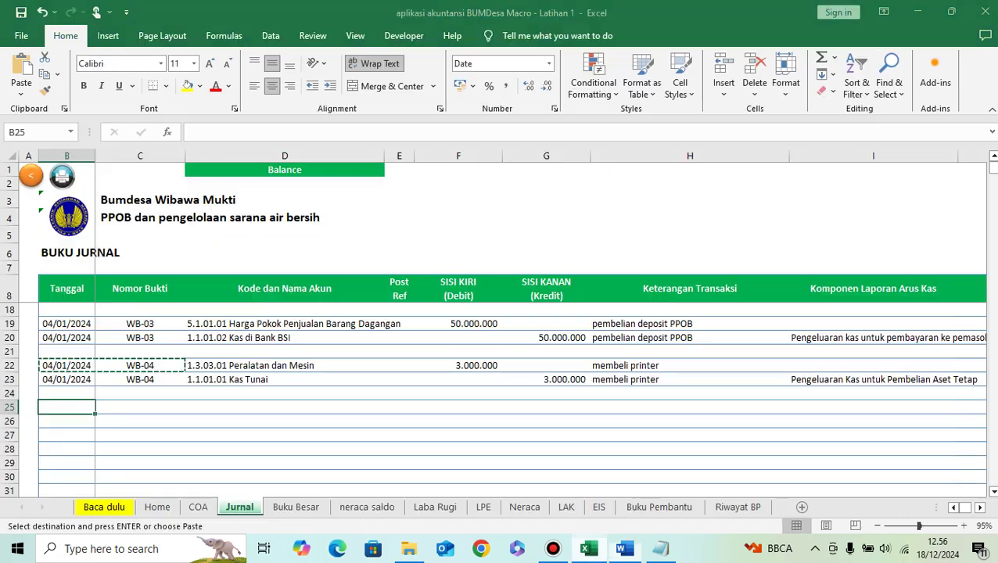
# Step: Date row 25 as 10/01/2024 and give it proof number WB-05
pyautogui.write('10/01/2024')
pyautogui.press('Tab')
pyautogui.press('Up')
pyautogui.press('Up')
pyautogui.hotkey('ctrl', 'c')
pyautogui.press('Down')
pyautogui.press('Down')
pyautogui.hotkey('ctrl', 'v')
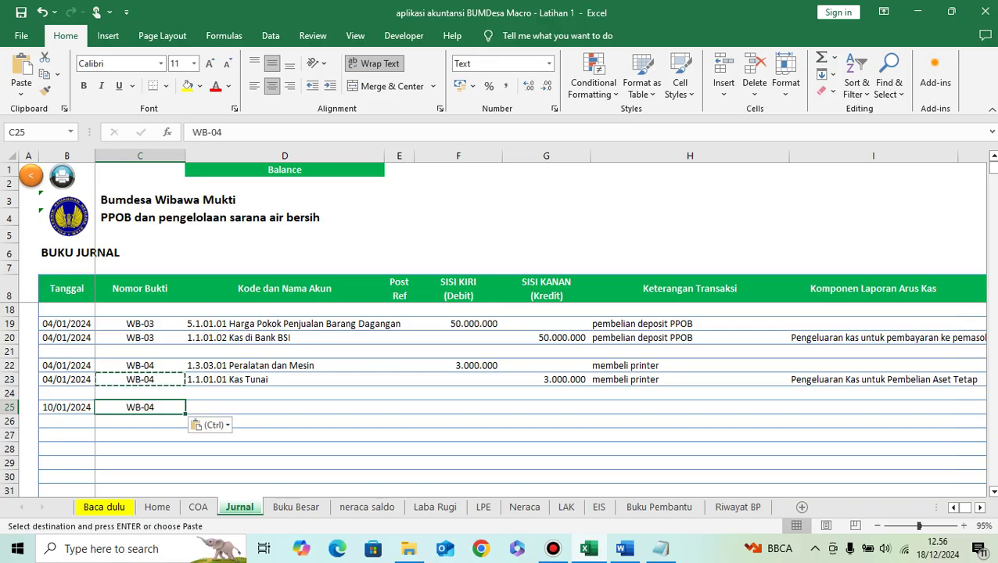
pyautogui.press('F2')
pyautogui.press('BackSpace')
pyautogui.write('5')
pyautogui.press('Return')
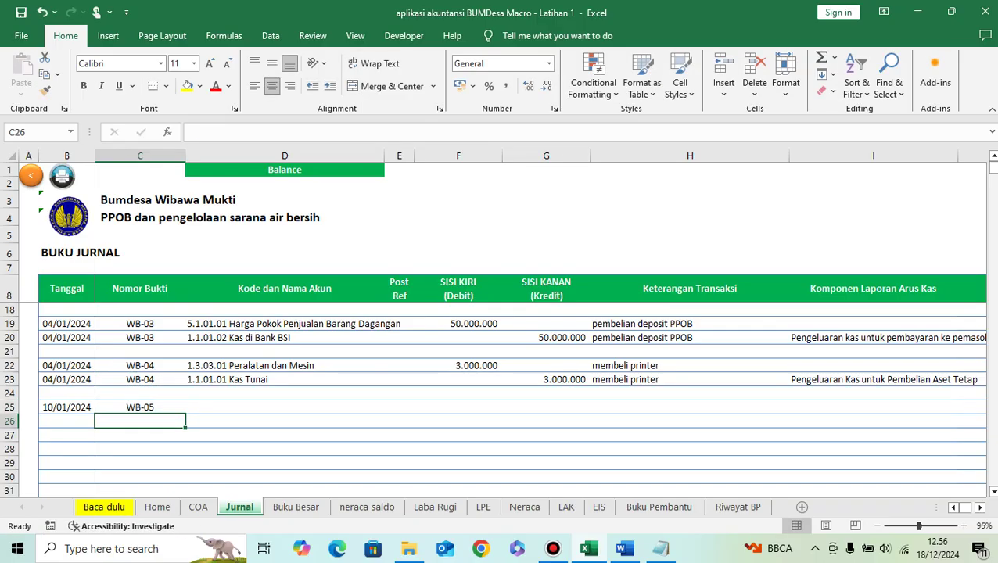
pyautogui.press('Up')
pyautogui.press('Right')
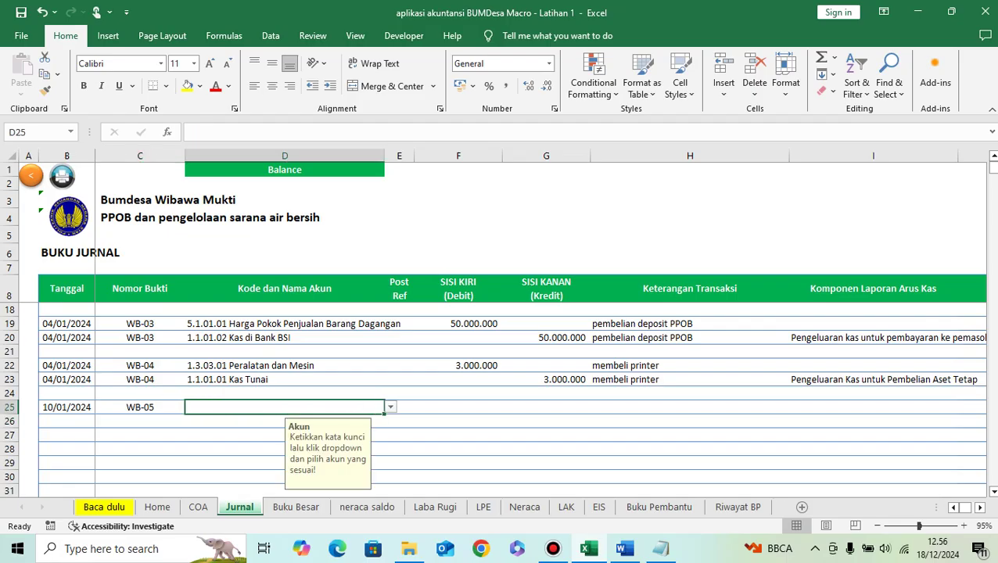
pyautogui.click(623, 548)
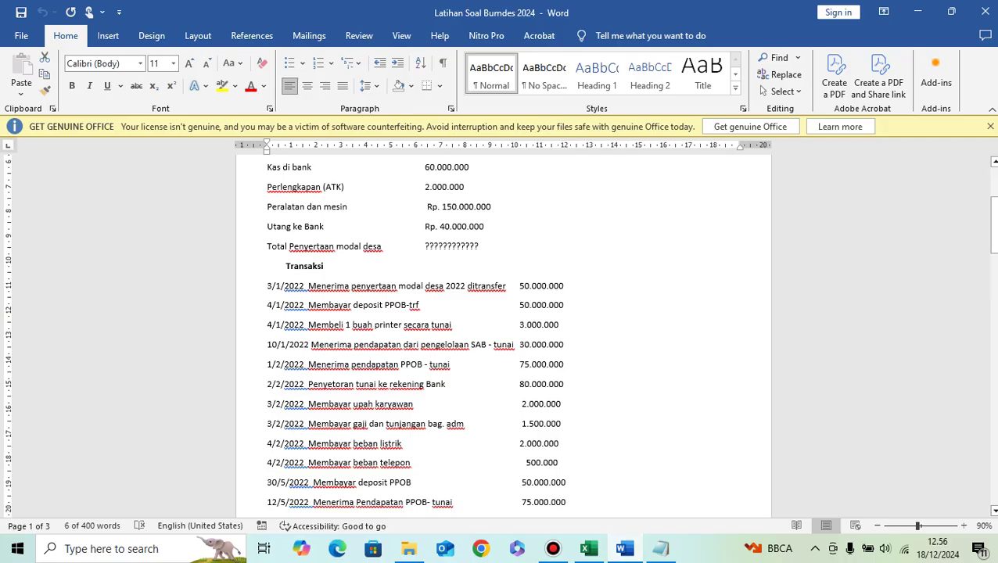
pyautogui.moveTo(310, 345); pyautogui.dragTo(563, 344)
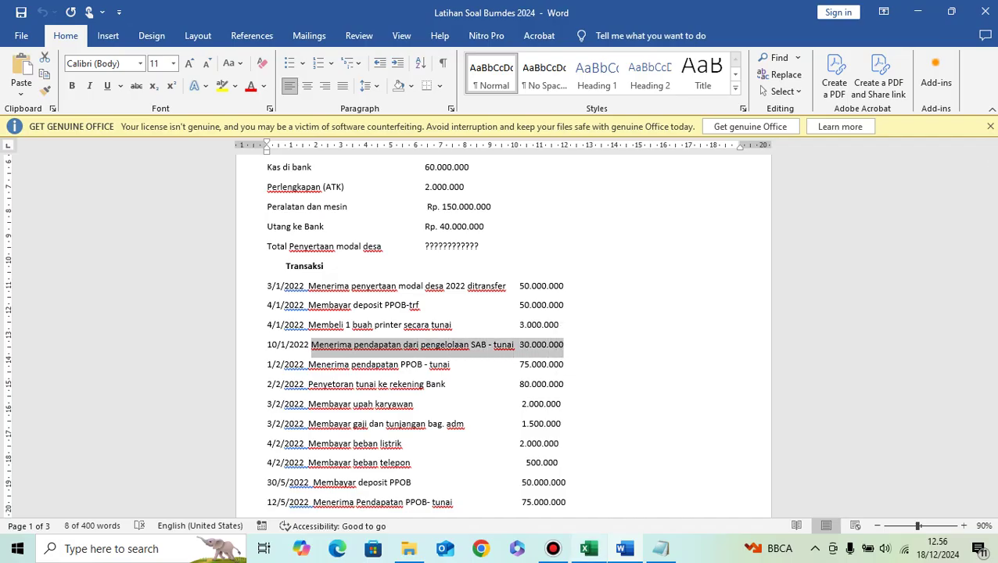
pyautogui.hotkey('alt', 'Tab')
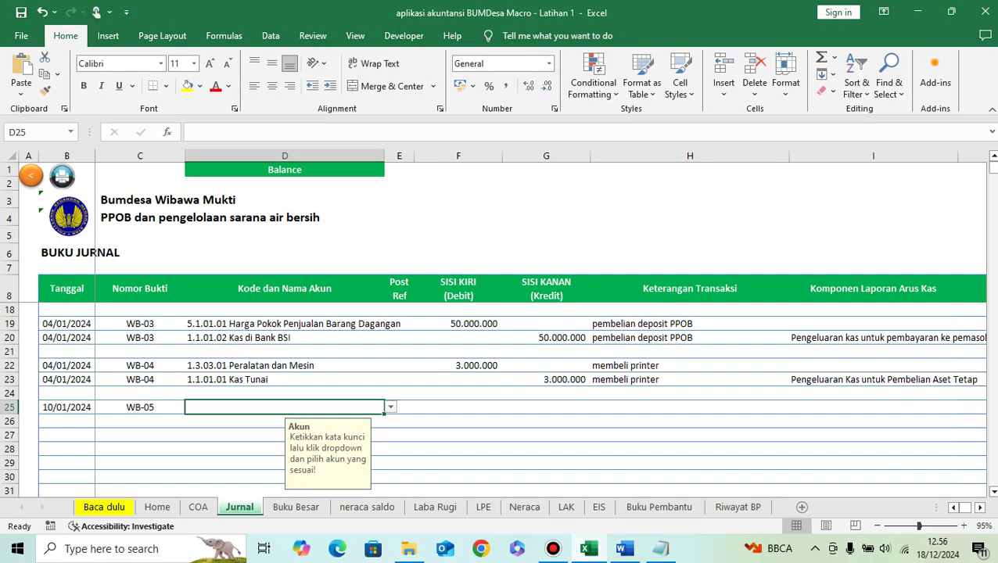
pyautogui.click(690, 407)
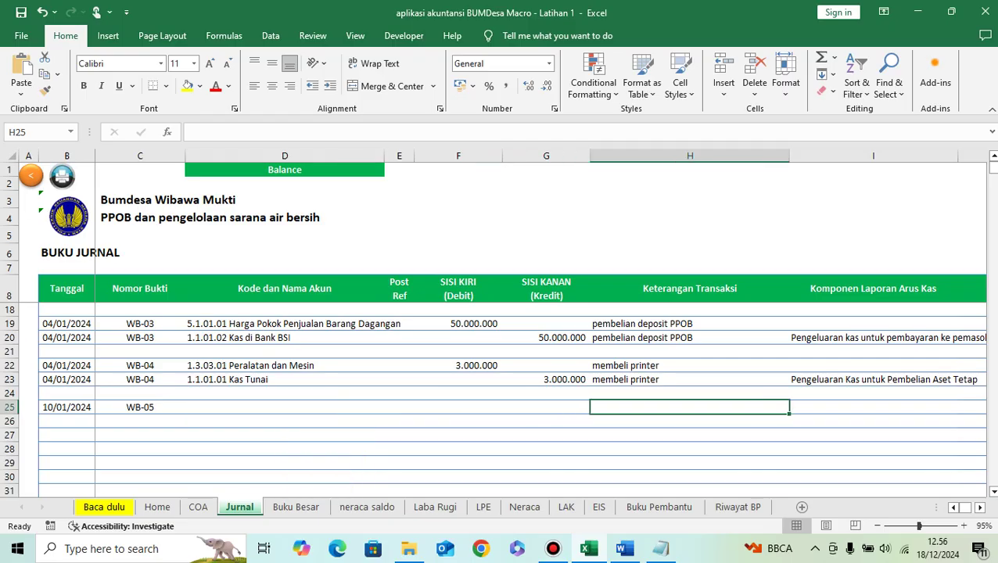
pyautogui.hotkey('ctrl', 'v')
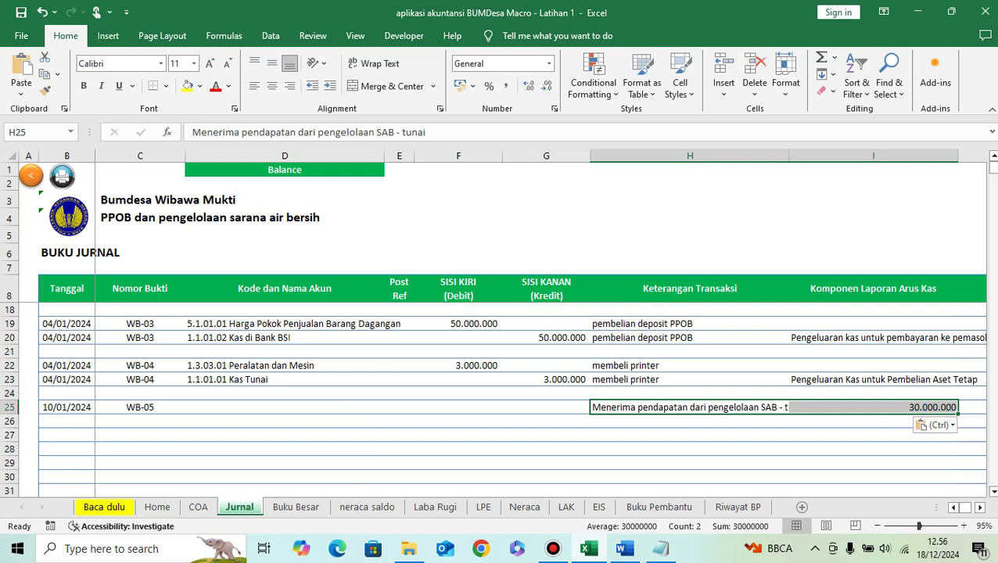
pyautogui.hotkey('ctrl', 'z')
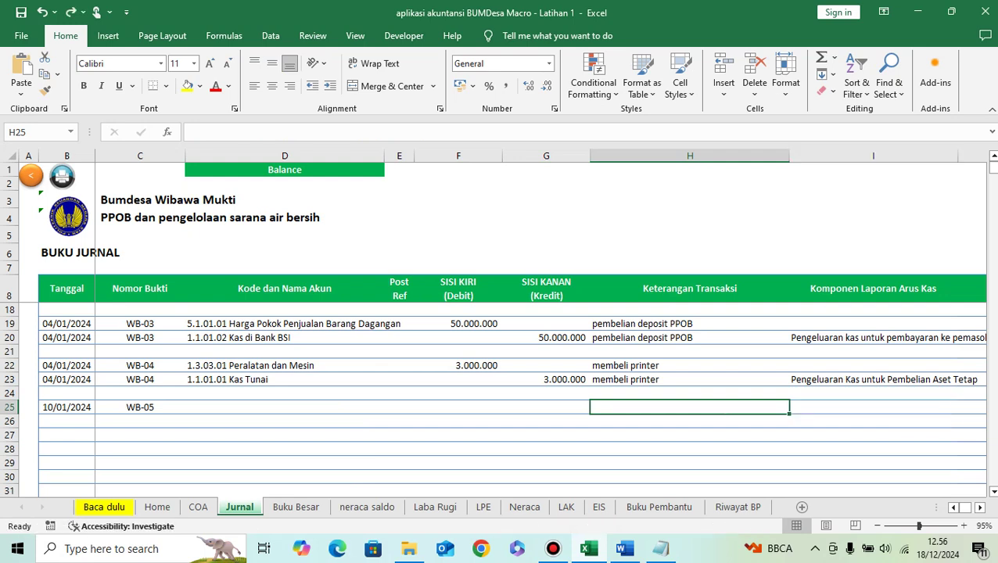
pyautogui.click(625, 549)
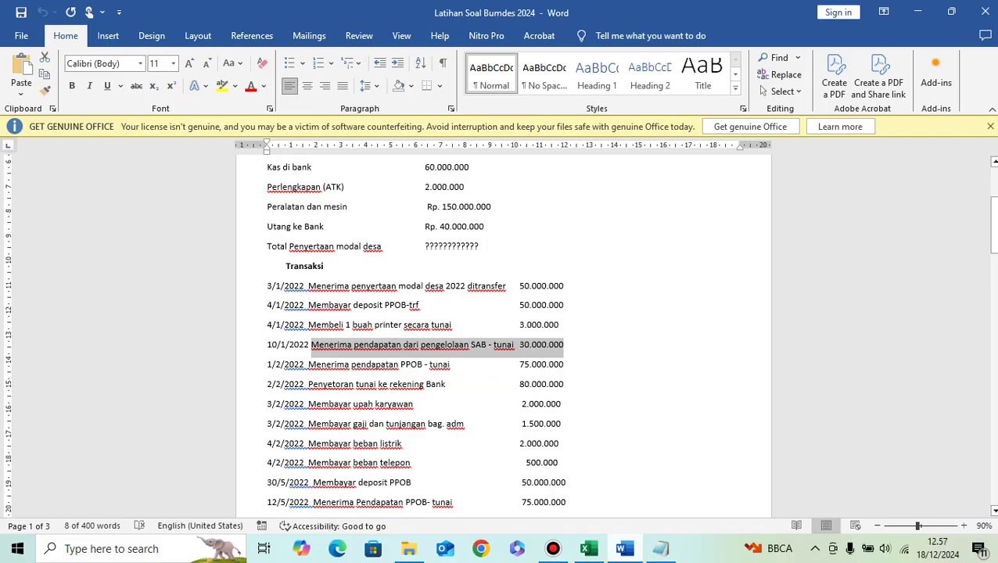
pyautogui.hotkey('alt', 'Tab')
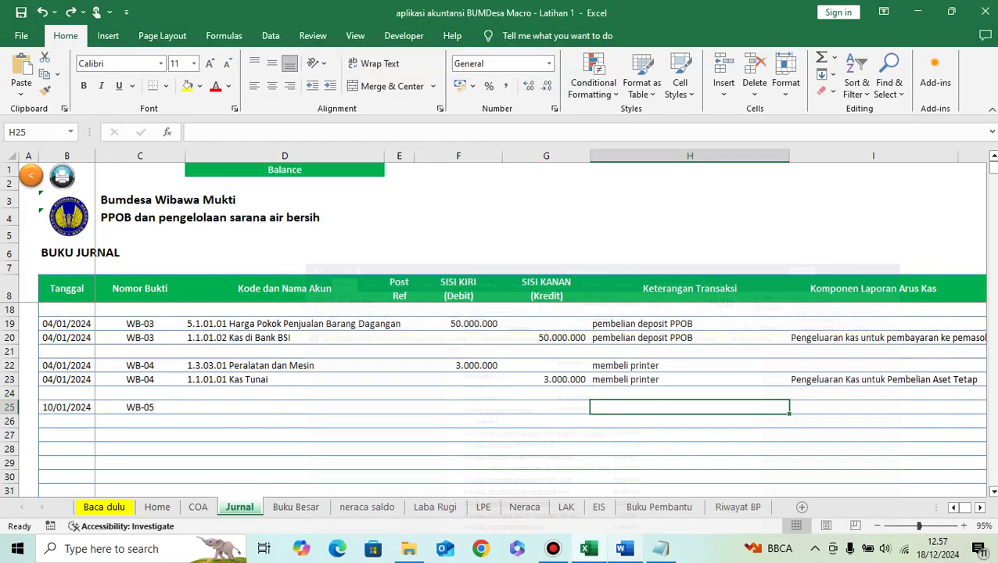
pyautogui.click(285, 408)
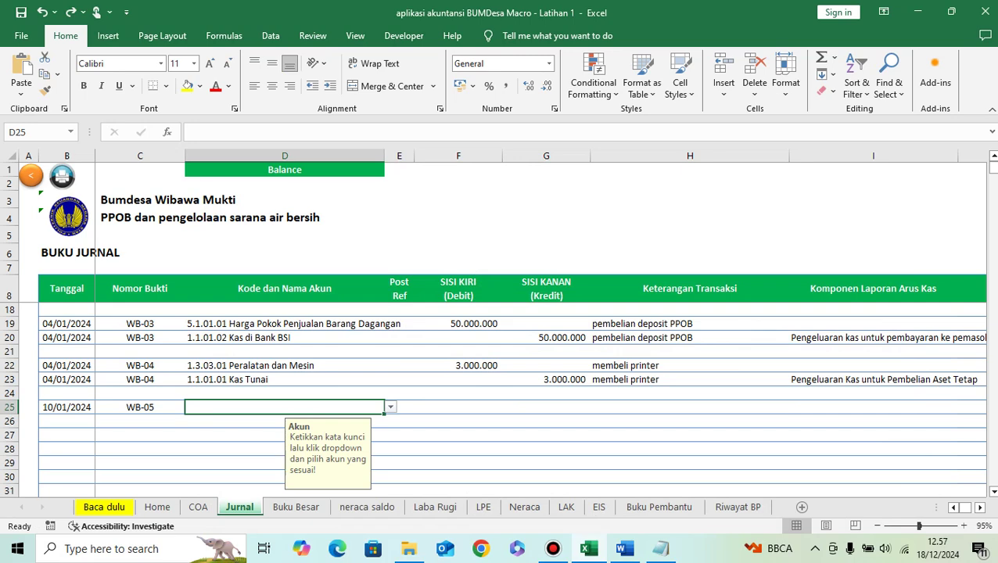
# Step: Set row 25's account to 1.1.01.01 Kas Tunai with a 30.000.000 debit
pyautogui.write('kas')
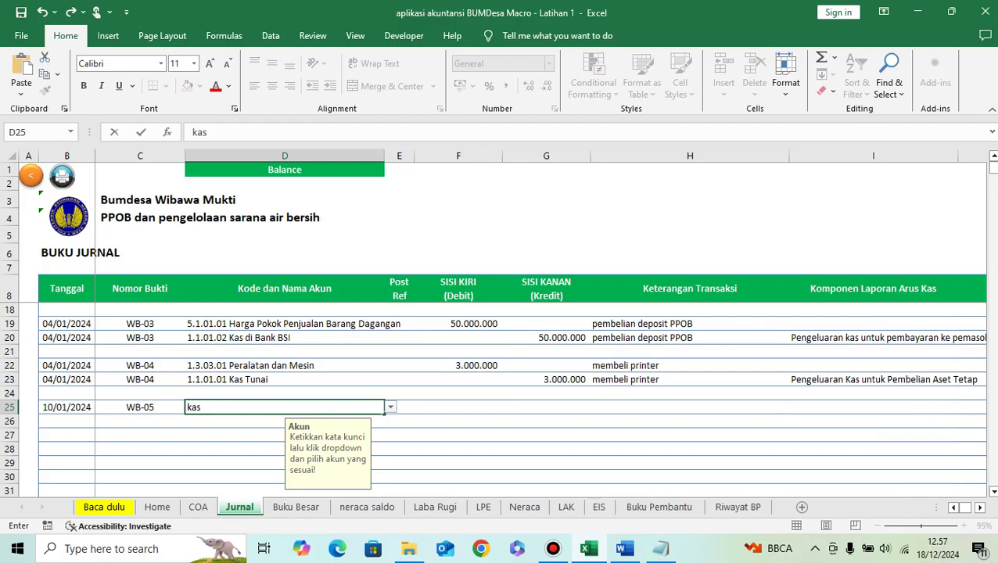
pyautogui.hotkey('alt', 'Down')
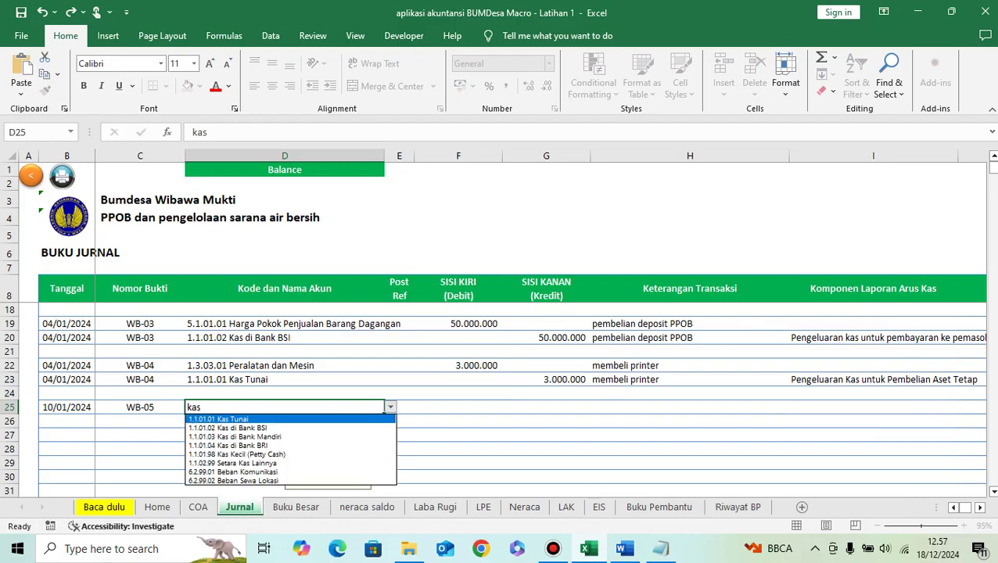
pyautogui.click(624, 548)
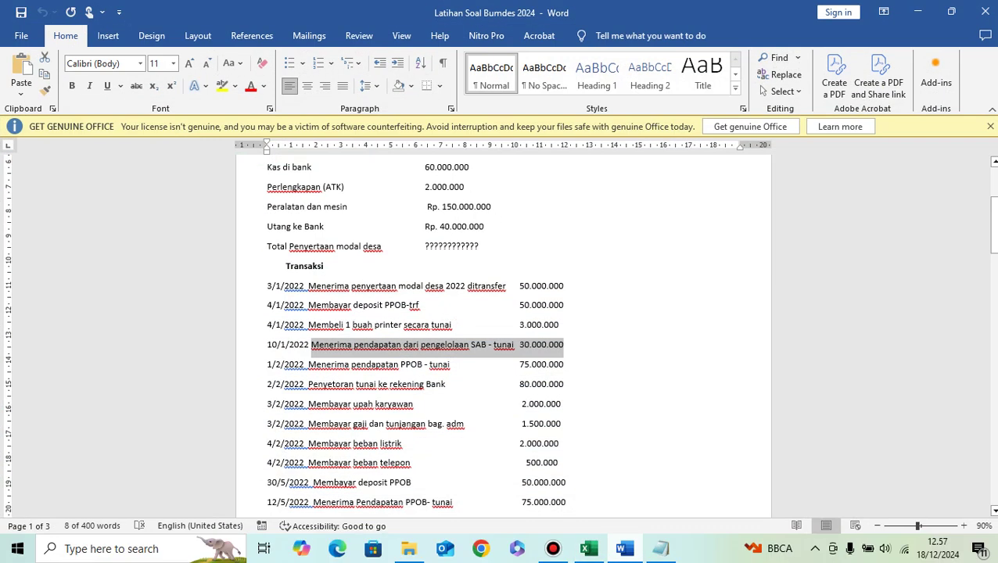
pyautogui.hotkey('alt', 'Tab')
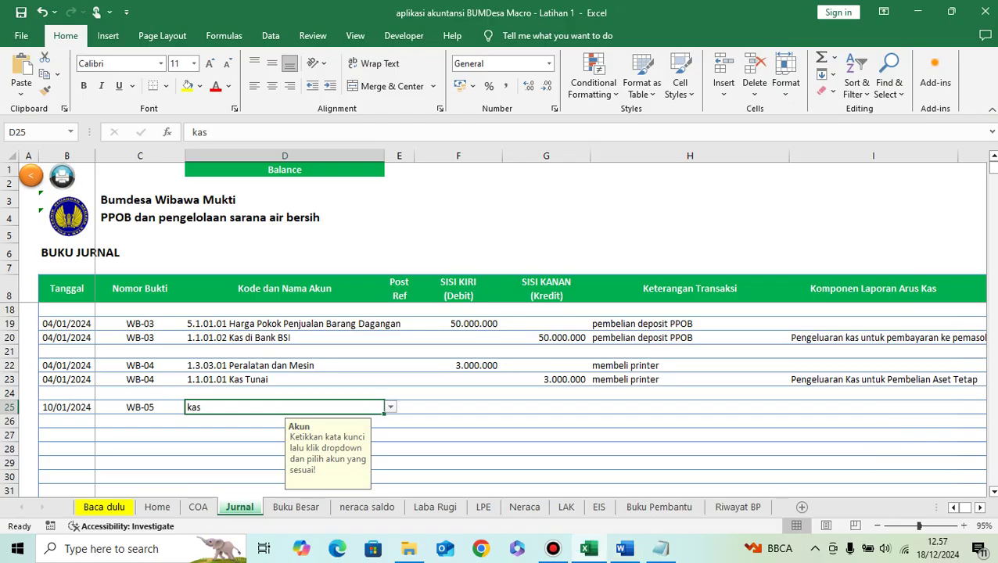
pyautogui.hotkey('alt', 'Down')
pyautogui.press('Down')
pyautogui.press('Return')
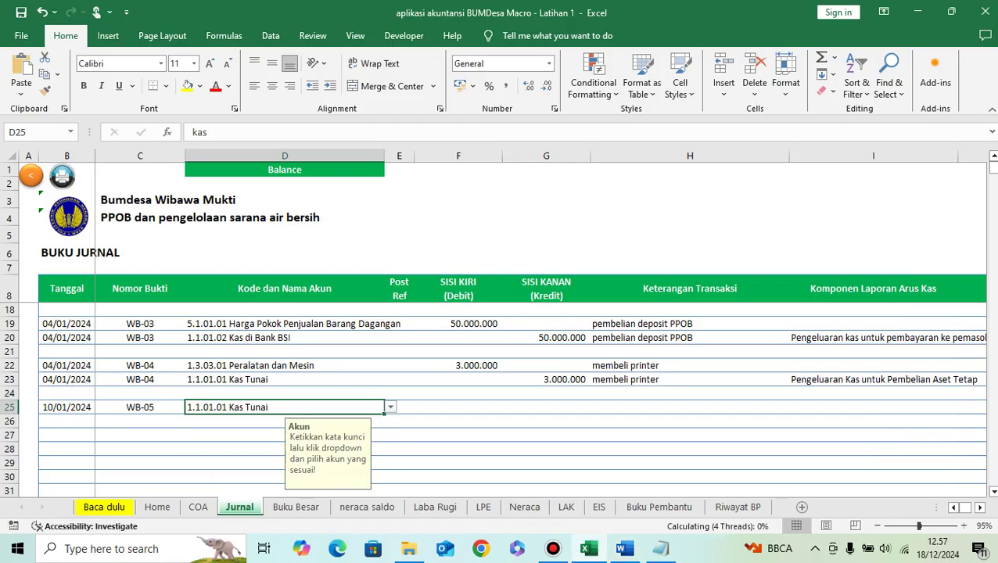
pyautogui.press('Tab')
pyautogui.hotkey('alt', 'Tab')
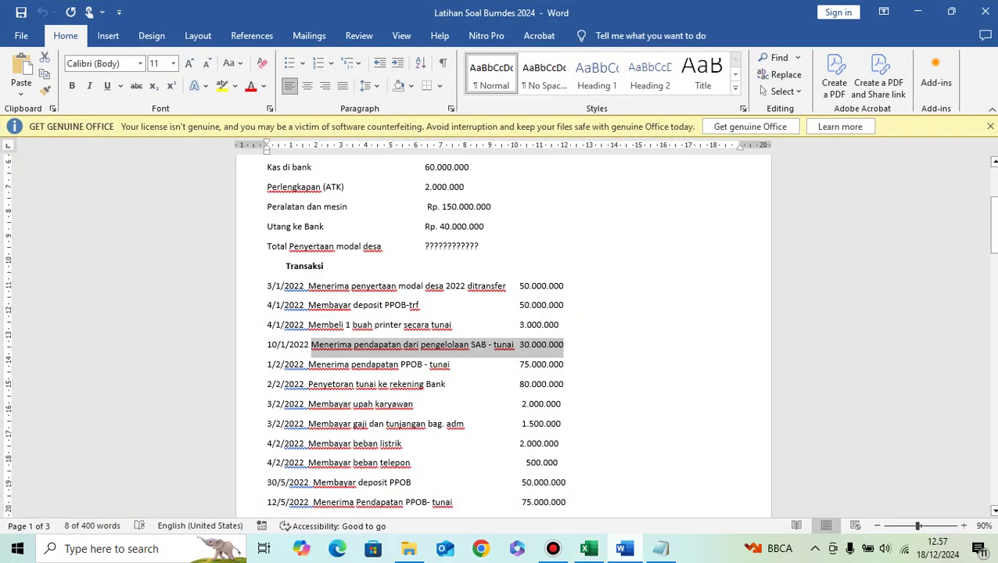
pyautogui.hotkey('alt', 'Tab')
pyautogui.write('30')
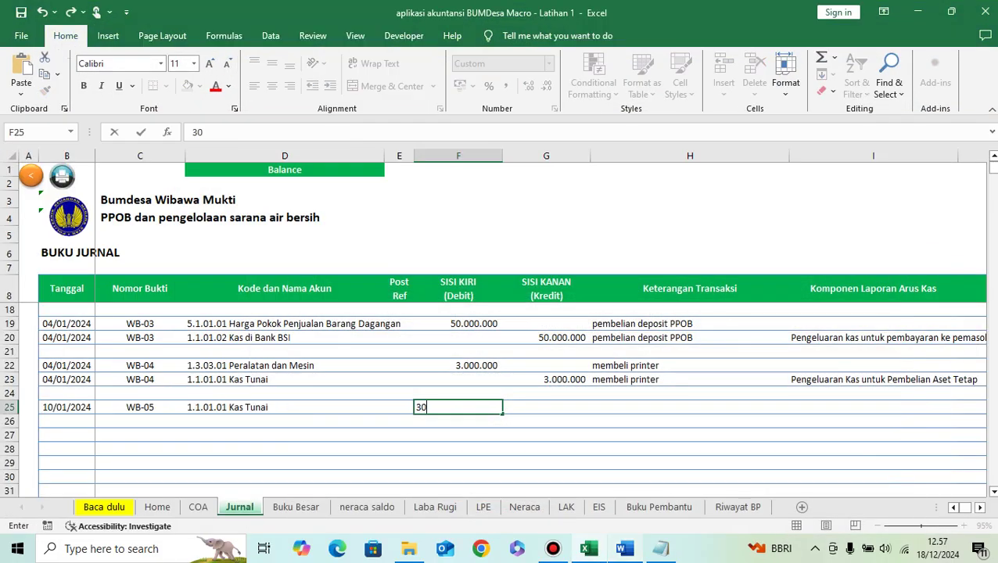
pyautogui.write('.000.000')
pyautogui.press('Return')
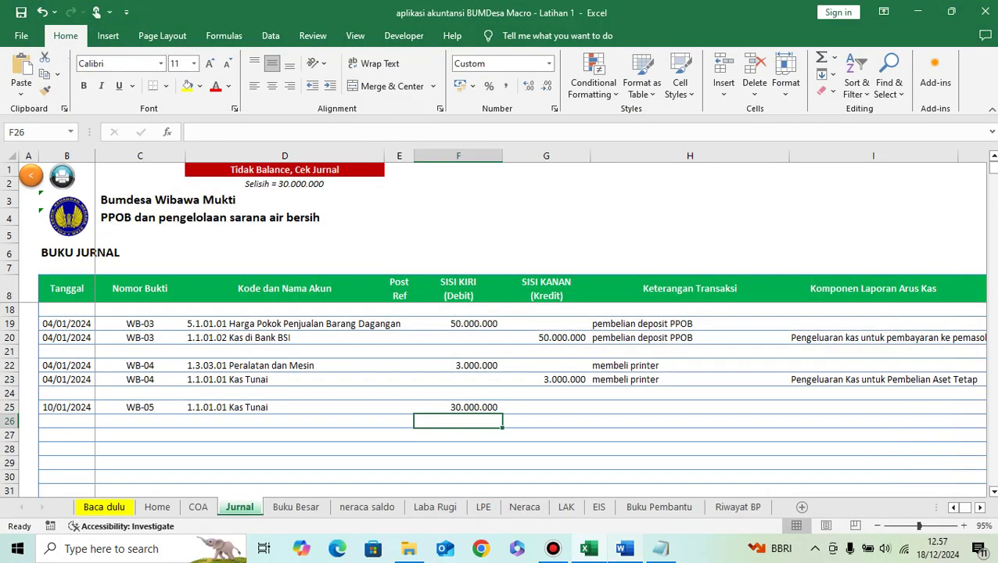
# Step: Describe row 25 as 'menerima pendapatan PPOB'
pyautogui.click(689, 408)
pyautogui.write('mener')
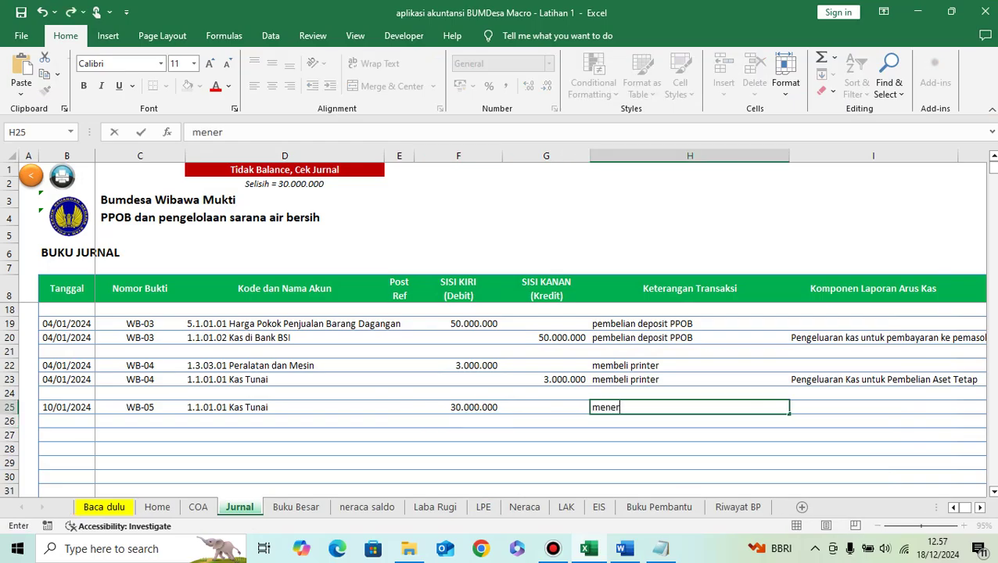
pyautogui.write('ima pendapatan PPOB')
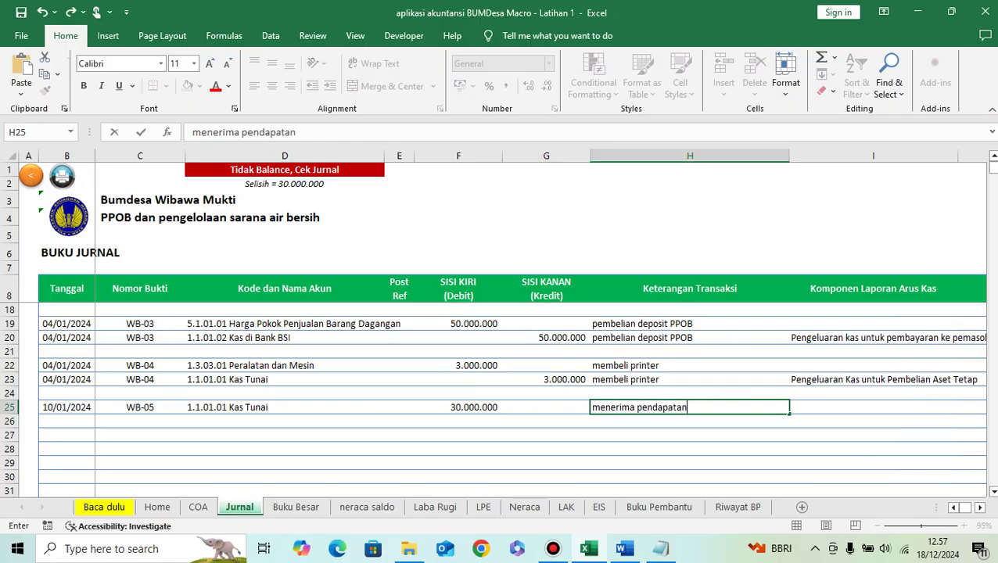
pyautogui.press('Return')
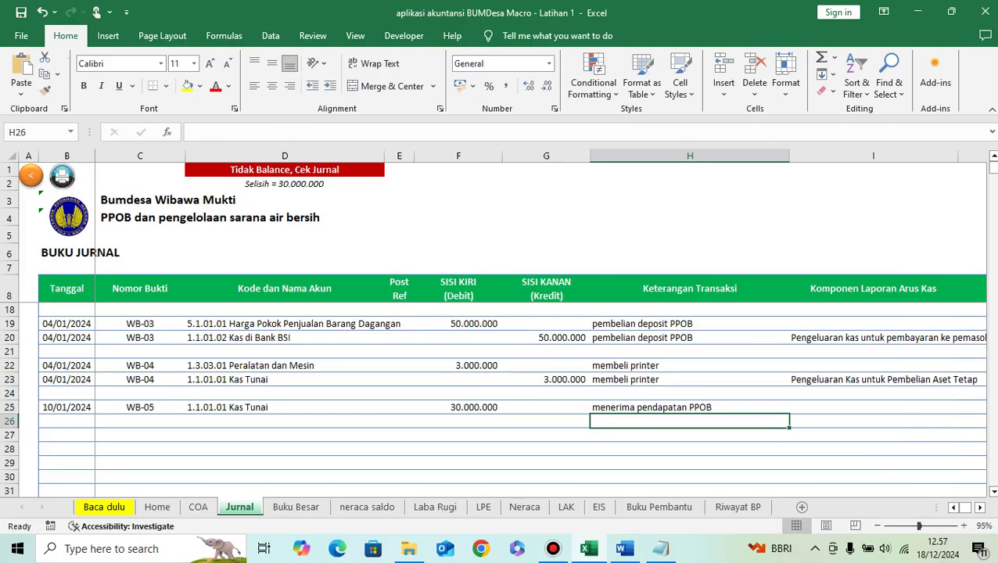
pyautogui.press('Left')
pyautogui.press('Left')
pyautogui.press('Left')
pyautogui.press('Left')
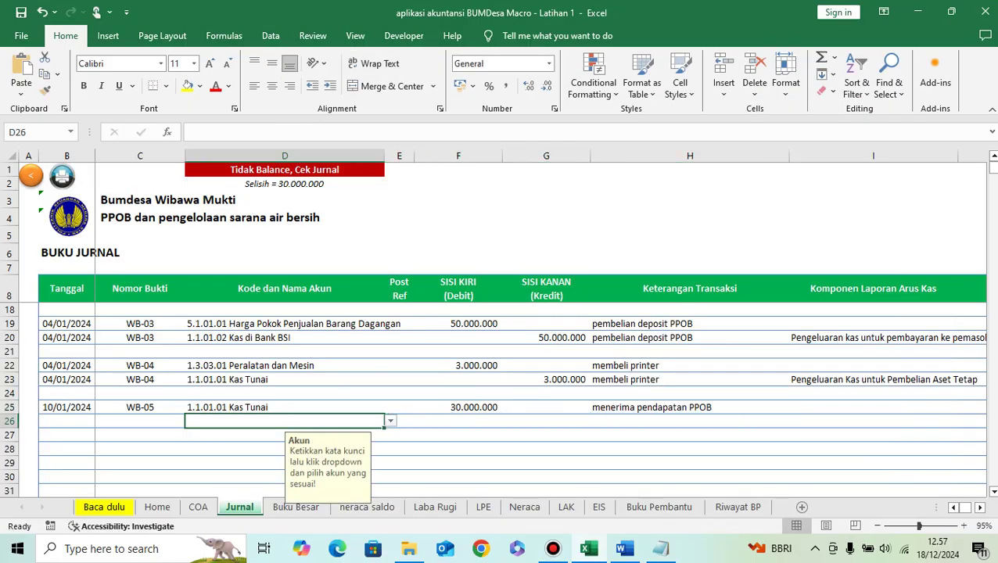
# Step: Set row 26's account to 4.1.05.01 Pendapatan Jasa Pembayaran Listrik
pyautogui.write('pendapatan')
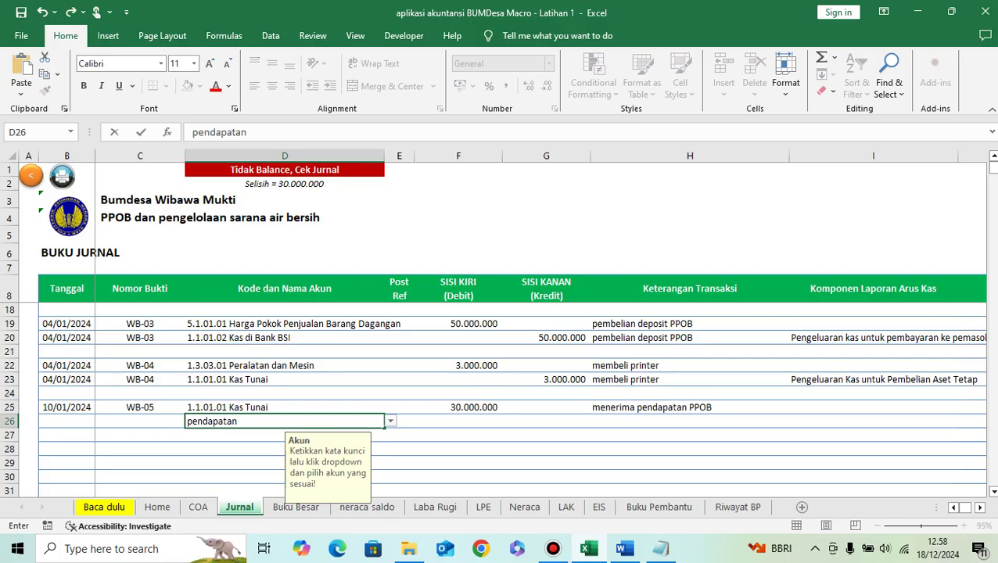
pyautogui.press('Return')
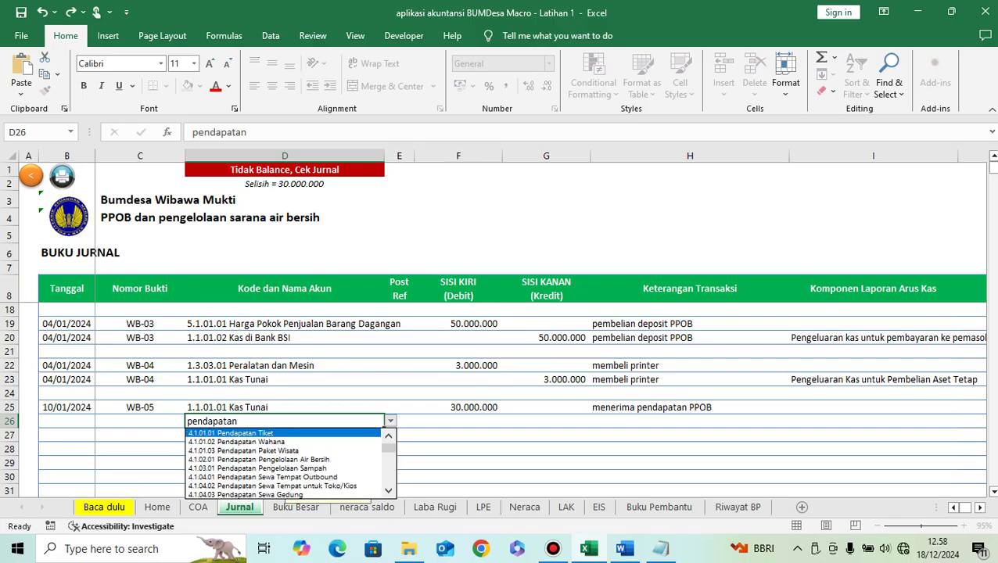
pyautogui.press('Down')
pyautogui.press('Down')
pyautogui.press('Down')
pyautogui.press('Down')
pyautogui.press('Down')
pyautogui.press('Down')
pyautogui.press('Down')
pyautogui.press('Down')
pyautogui.press('Down')
pyautogui.press('Down')
pyautogui.press('Down')
pyautogui.press('Down')
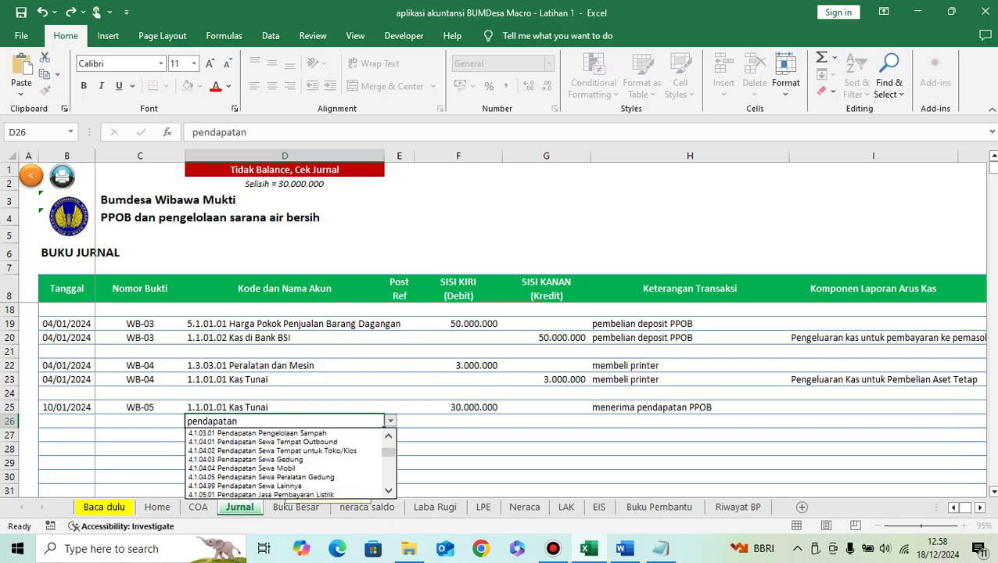
pyautogui.press('Up')
pyautogui.press('Up')
pyautogui.press('Down')
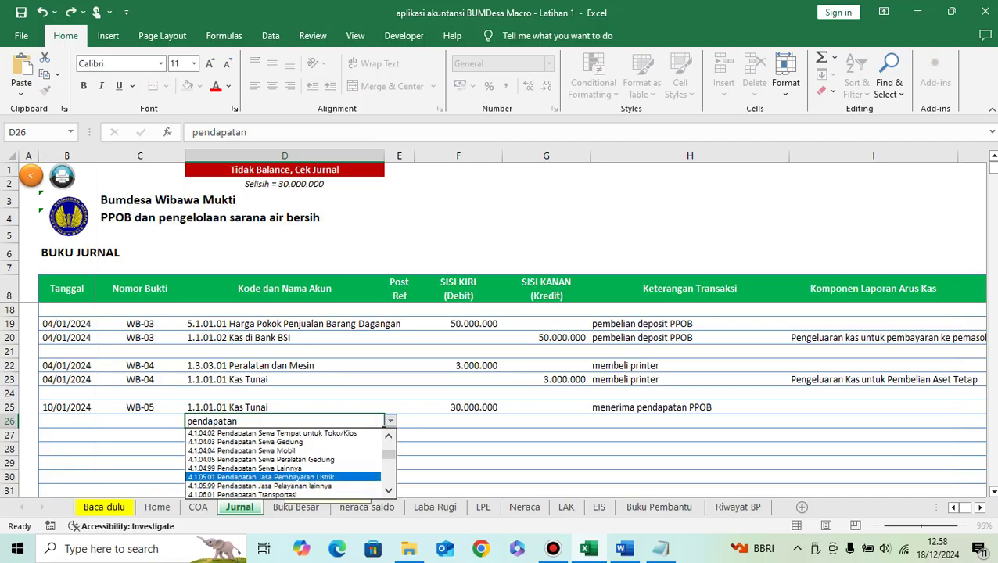
pyautogui.press('Return')
# Step: Credit 30.000.000 in G26 and copy the row 25 description into H26
pyautogui.click(546, 420)
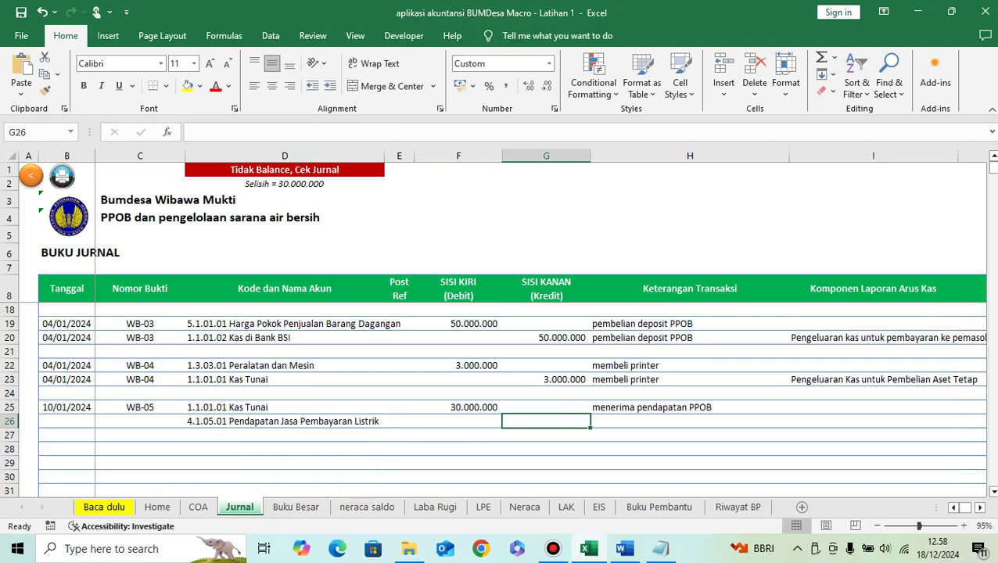
pyautogui.write('30.000.00')
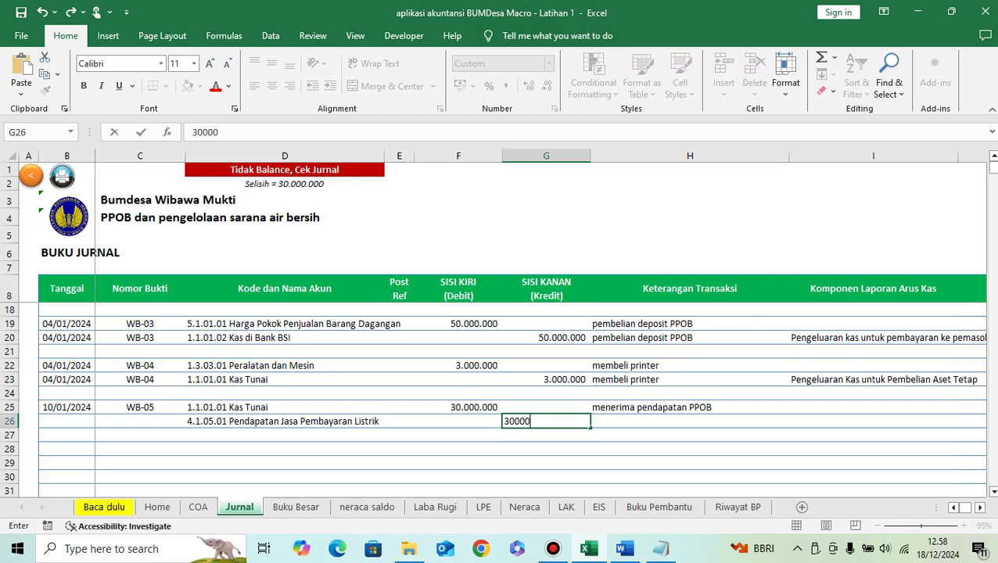
pyautogui.write('0')
pyautogui.press('Return')
pyautogui.press('Up')
pyautogui.press('Right')
pyautogui.press('Up')
pyautogui.hotkey('ctrl', 'c')
pyautogui.press('Down')
pyautogui.hotkey('ctrl', 'v')
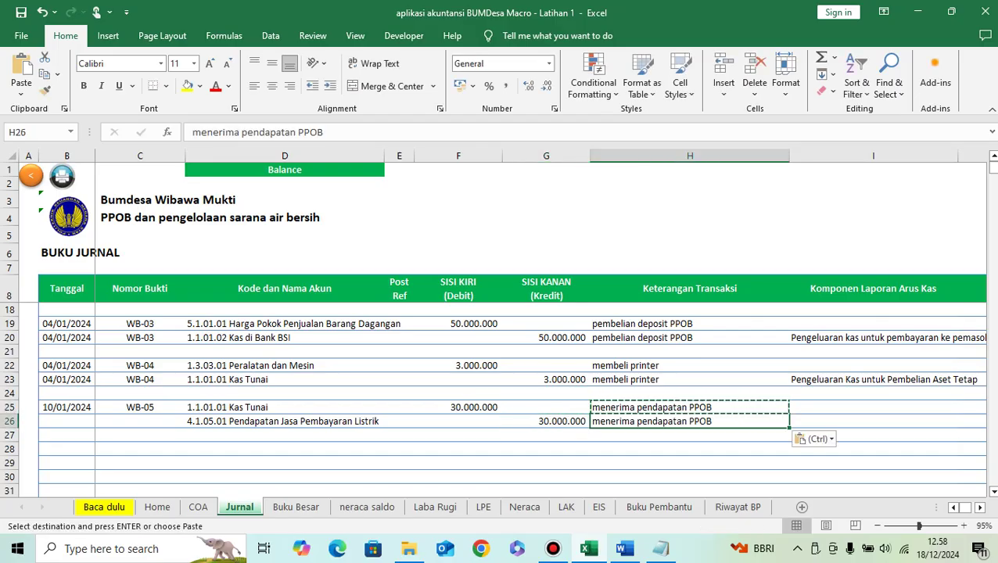
# Step: Copy the 10/01/2024 date and WB-05 proof number into row 26
pyautogui.press('Left')
pyautogui.press('Left')
pyautogui.press('Left')
pyautogui.press('Left')
pyautogui.press('Left')
pyautogui.press('Left')
pyautogui.press('Up')
pyautogui.hotkey('shift', 'Right')
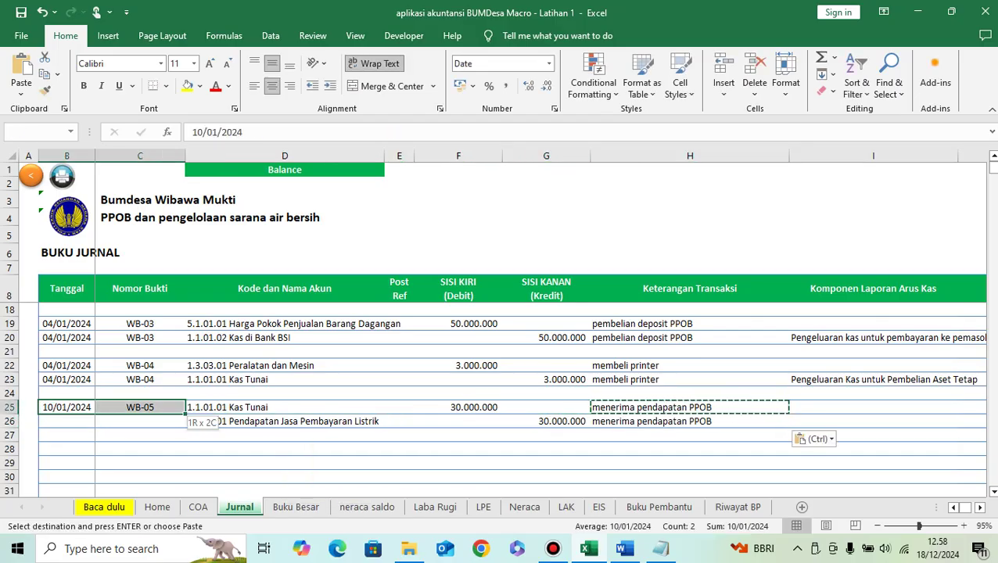
pyautogui.hotkey('ctrl', 'c')
pyautogui.press('Down')
pyautogui.hotkey('ctrl', 'v')
pyautogui.press('Right')
pyautogui.press('Right')
pyautogui.press('Right')
pyautogui.press('Right')
pyautogui.press('Right')
pyautogui.press('Right')
pyautogui.press('Right')
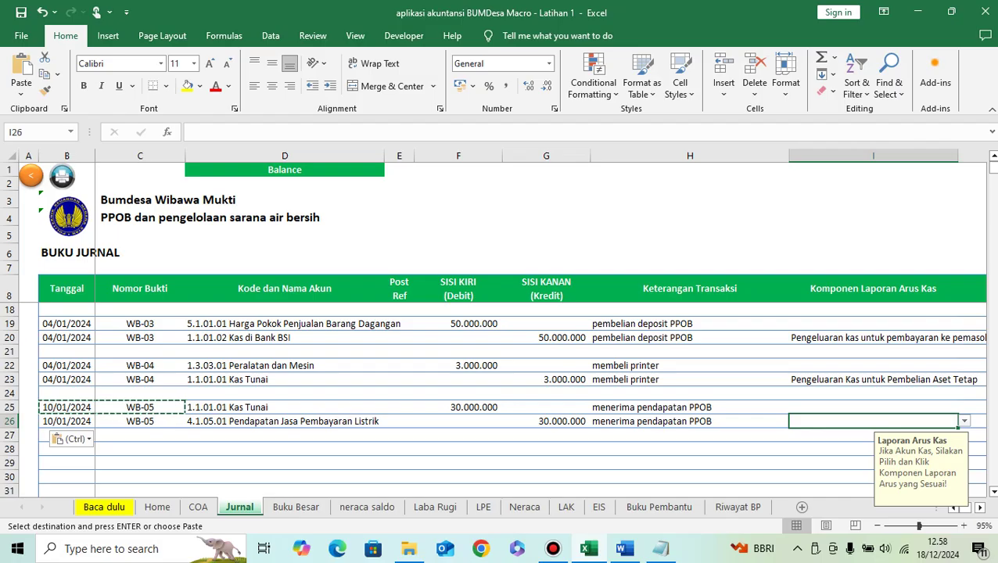
# Step: Tag I25 as Kas_Masuk_Operasi, component 'Penerimaan kas dari penjualan barang dagangan'
pyautogui.press('Up')
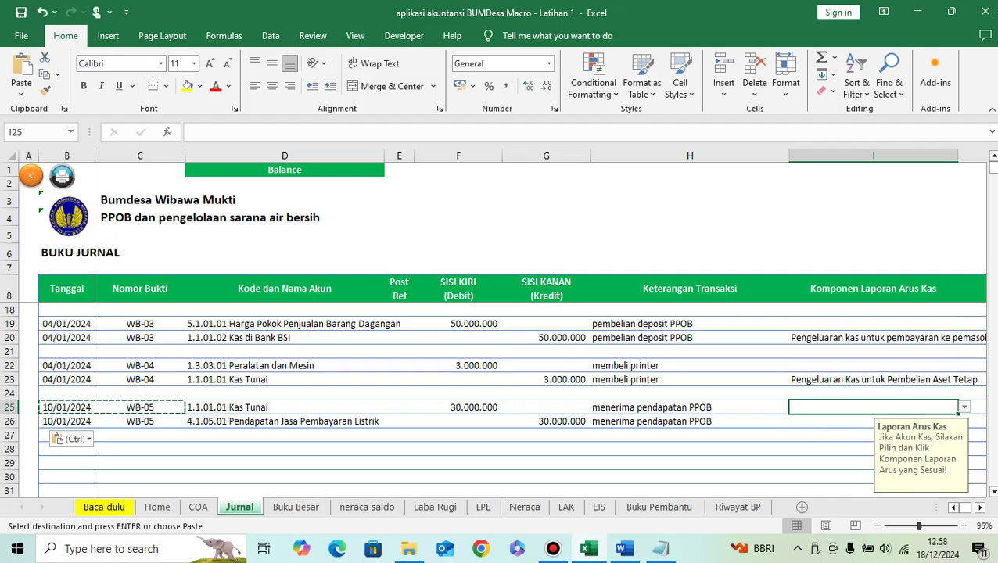
pyautogui.hotkey('alt', 'Down')
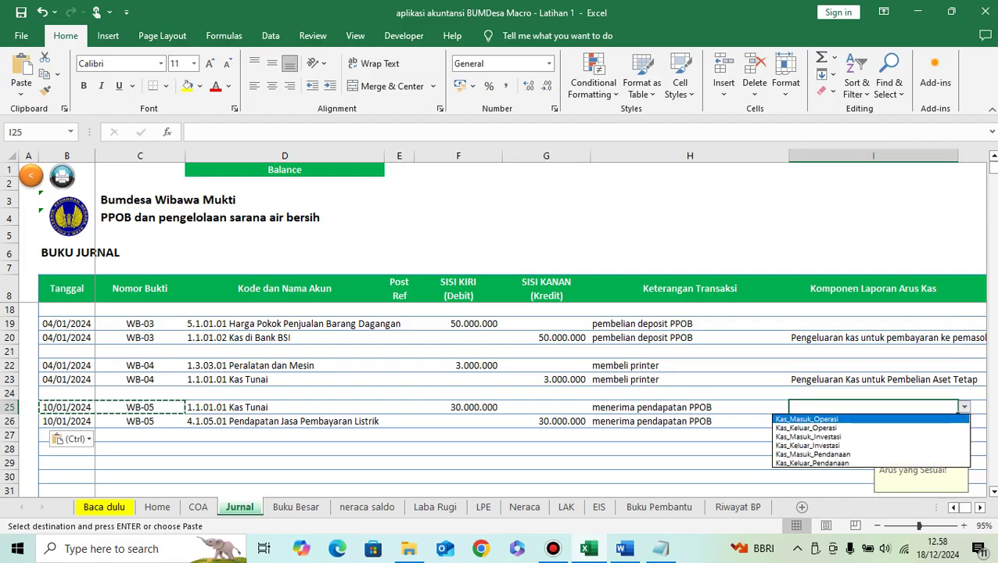
pyautogui.press('Return')
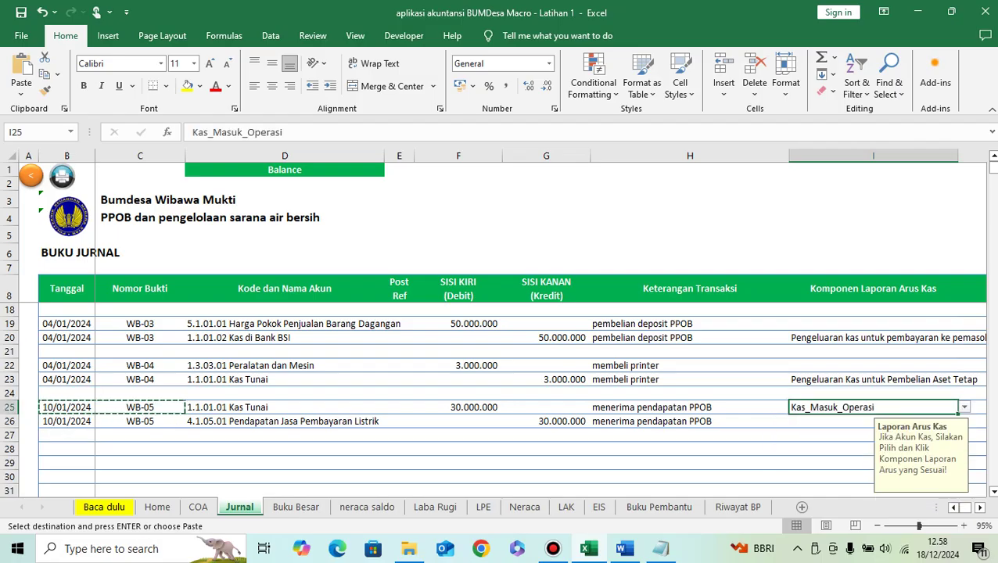
pyautogui.hotkey('alt', 'Down')
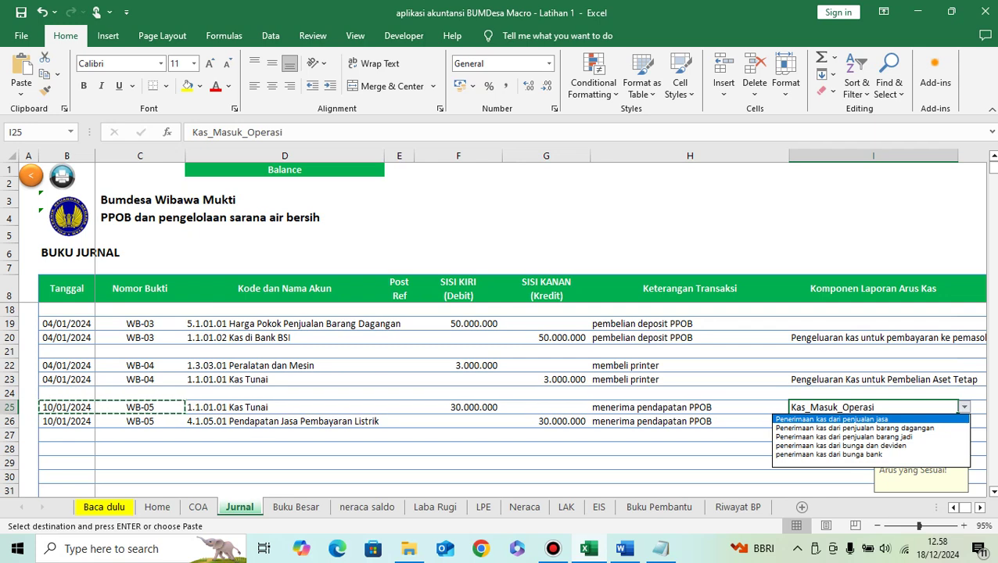
pyautogui.press('Down')
pyautogui.press('Return')
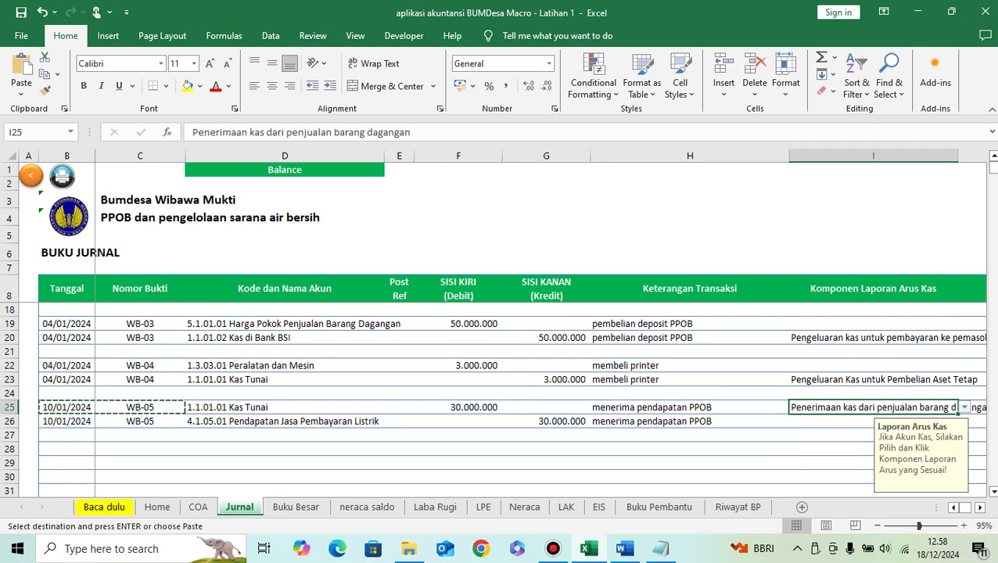
pyautogui.press('Down')
pyautogui.press('Left')
pyautogui.press('Left')
pyautogui.press('Left')
pyautogui.press('Left')
pyautogui.press('Left')
pyautogui.press('Left')
pyautogui.press('Left')
pyautogui.press('Left')
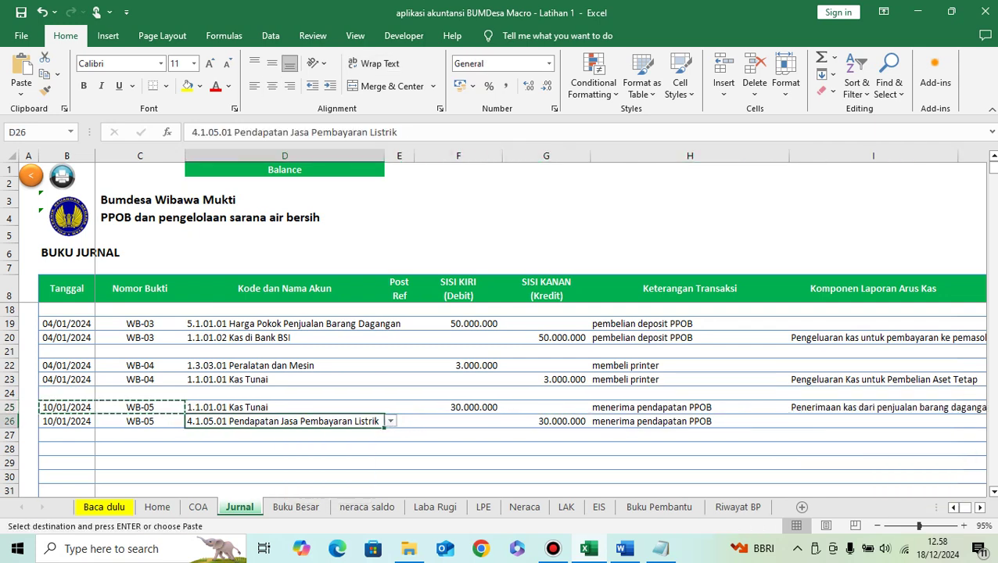
pyautogui.press('Down')
pyautogui.press('Right')
pyautogui.press('Down')
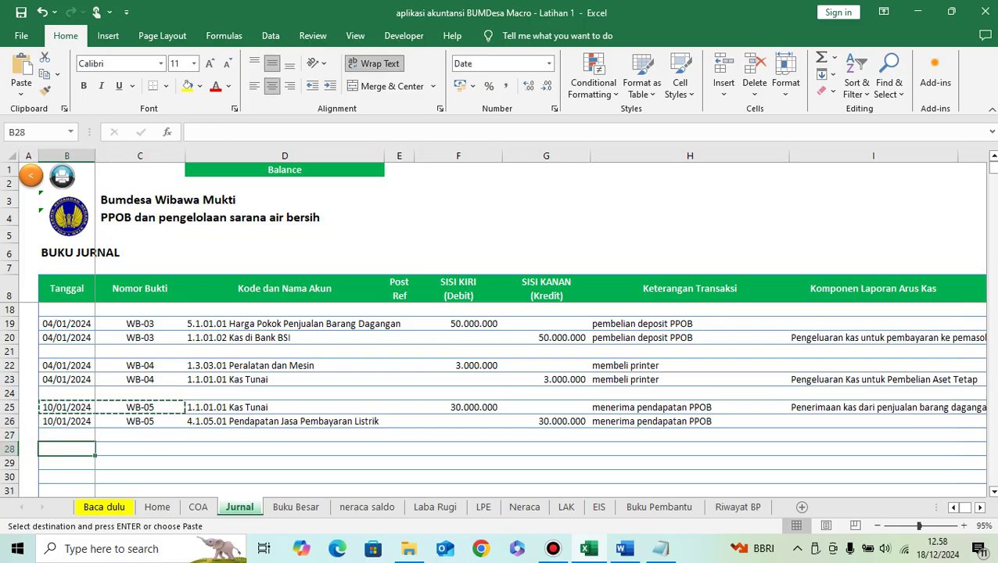
# Step: Paste 'Menerima pendapatan PPOB - tunai' from the Word transaction list into H28
pyautogui.click(623, 549)
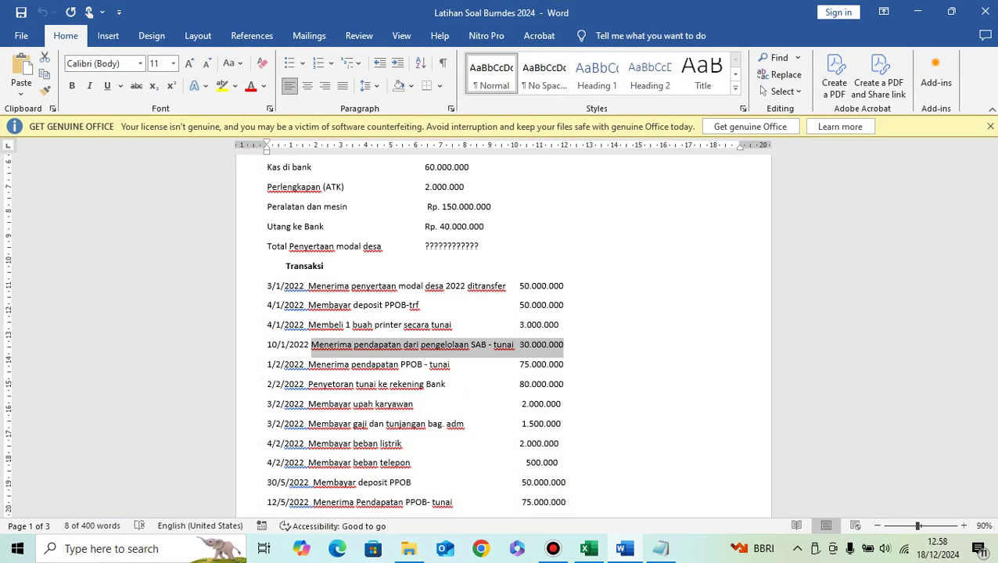
pyautogui.scroll(-2, 503, 333)
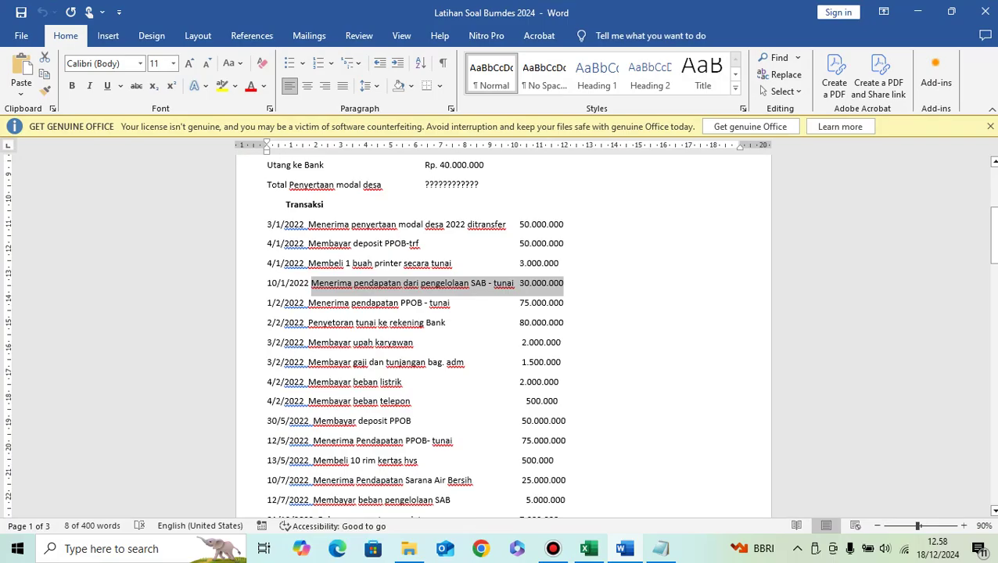
pyautogui.hotkey('alt', 'Tab')
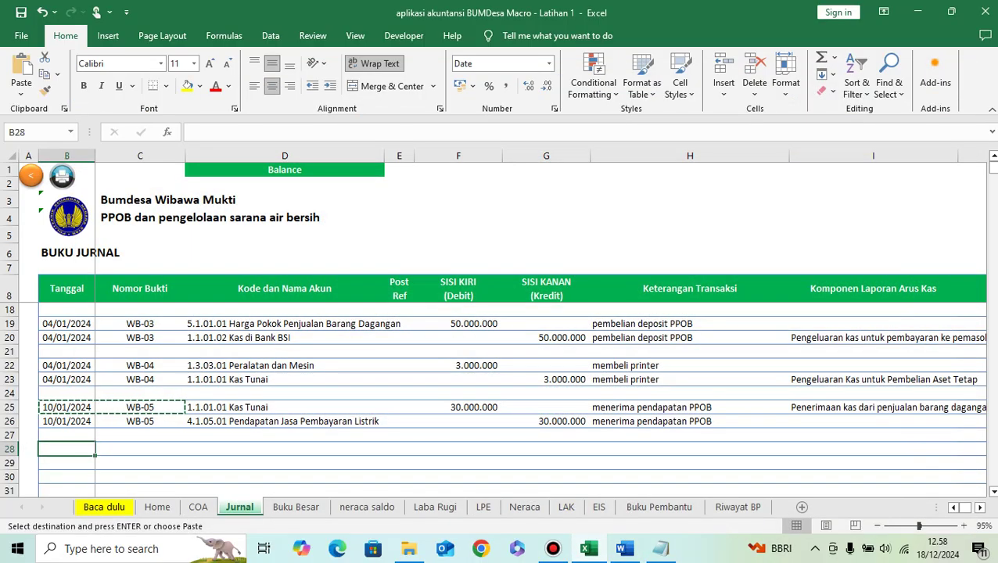
pyautogui.hotkey('alt', 'Tab')
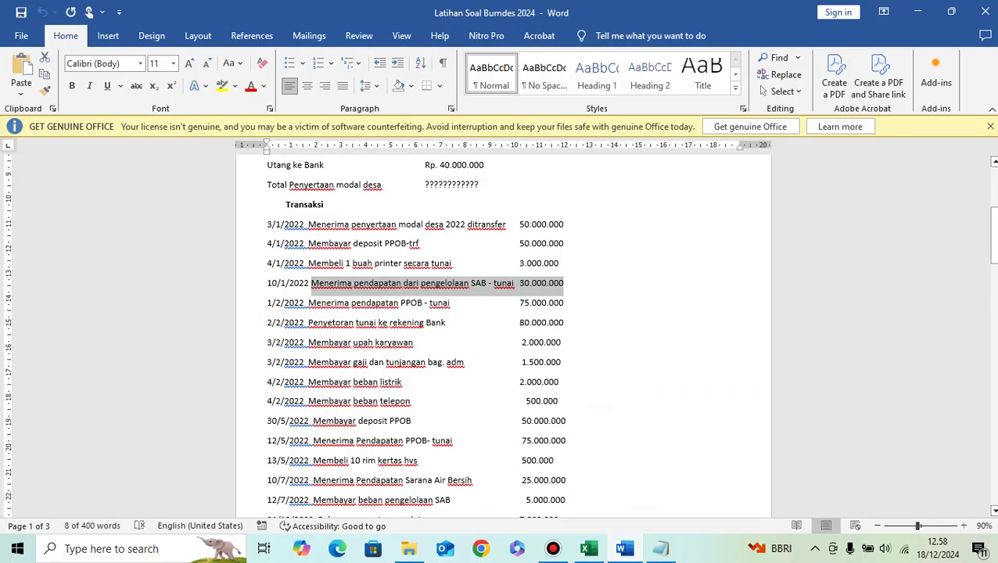
pyautogui.moveTo(308, 303); pyautogui.dragTo(450, 304)
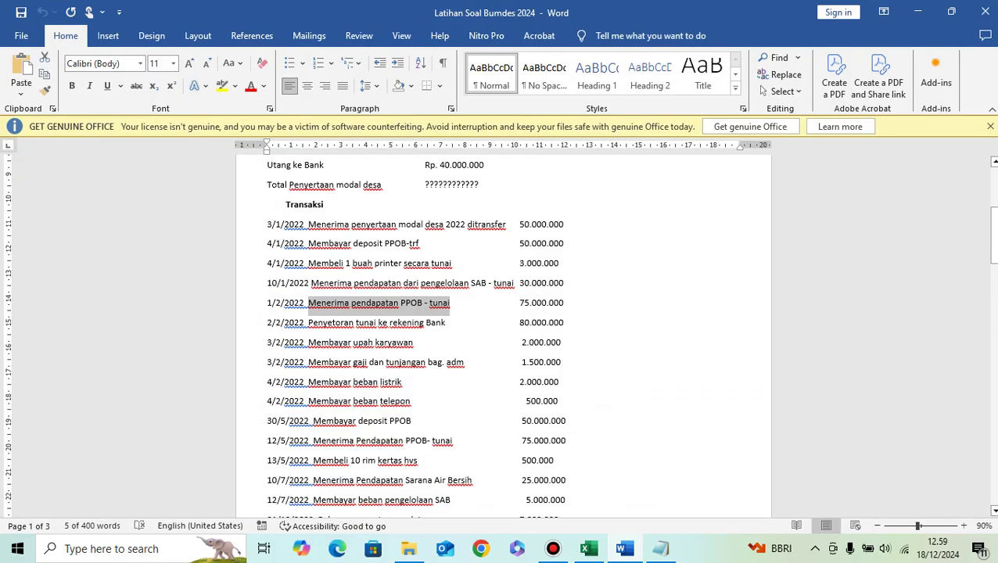
pyautogui.click(588, 549)
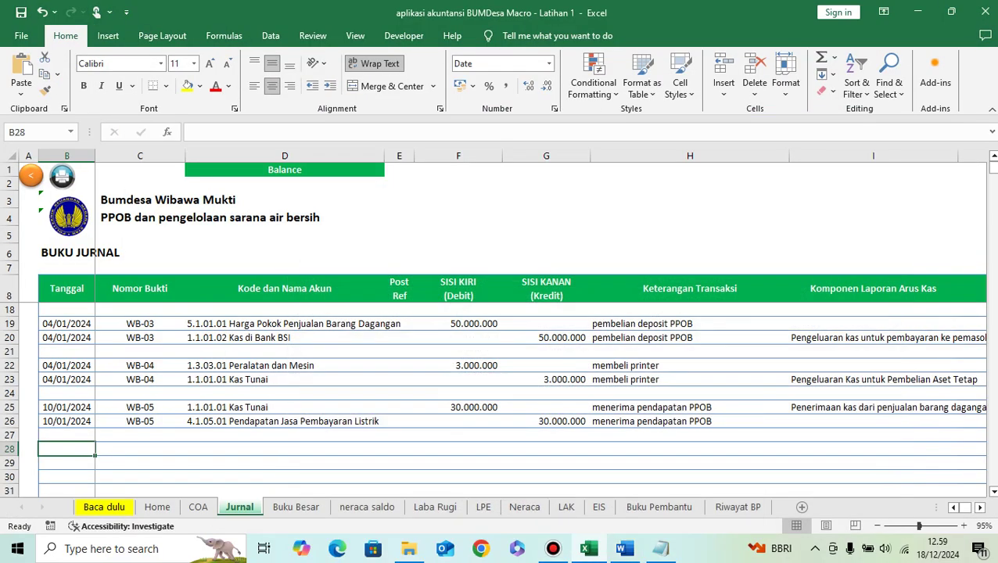
pyautogui.click(690, 449)
pyautogui.hotkey('ctrl', 'v')
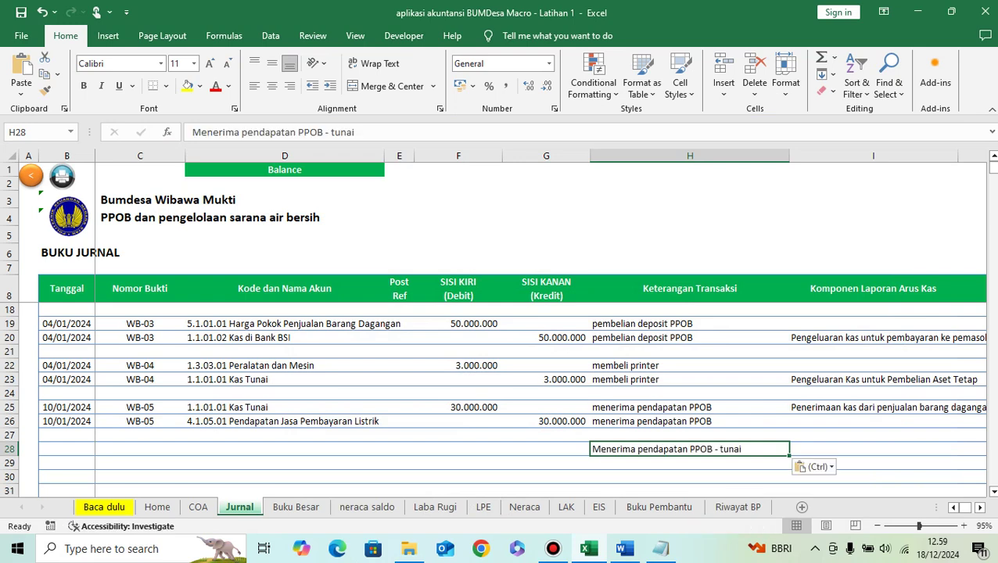
pyautogui.click(66, 449)
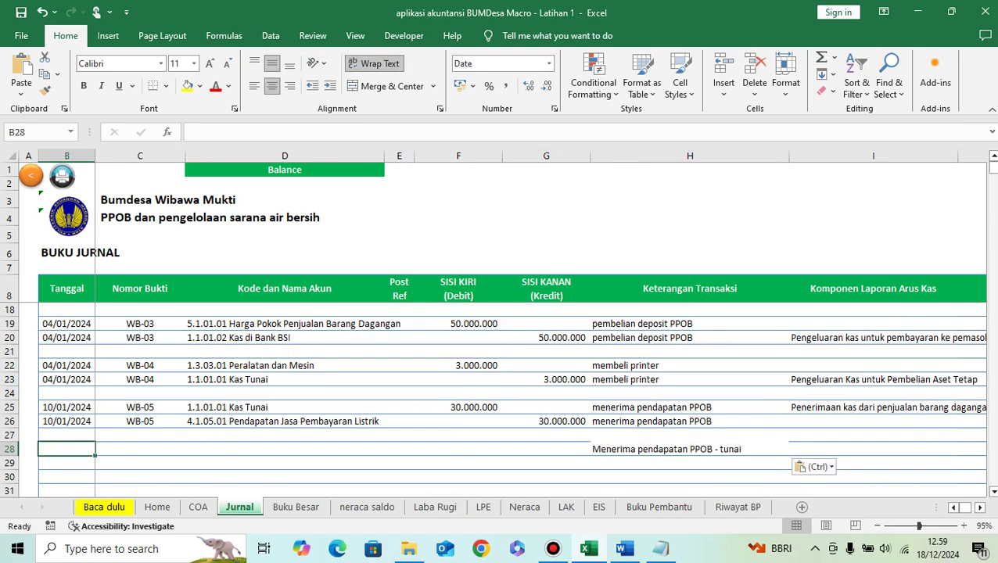
pyautogui.click(624, 548)
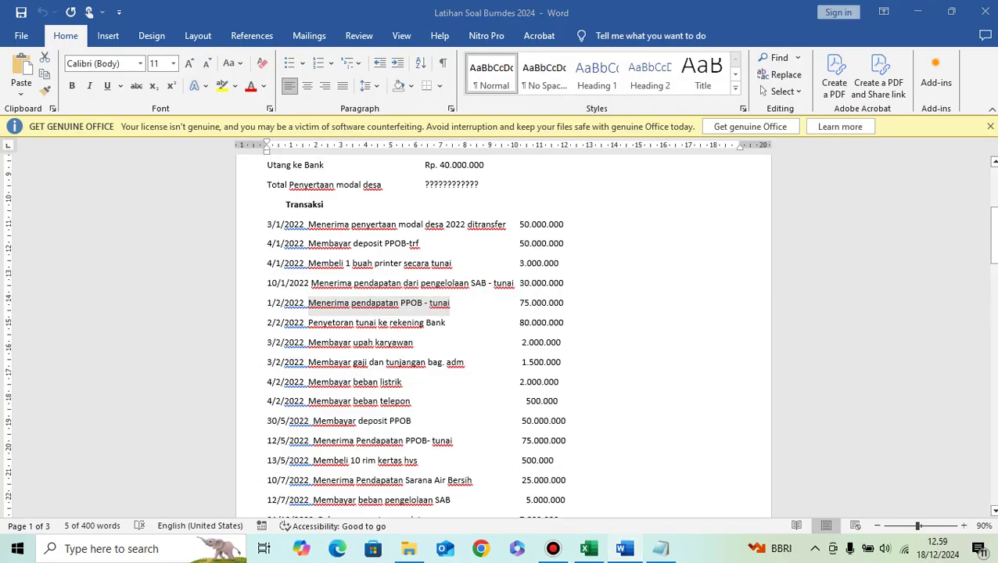
pyautogui.hotkey('alt', 'Tab')
# Step: Date row 28 as 01/02/2024 and give it proof number WB-06
pyautogui.write('1')
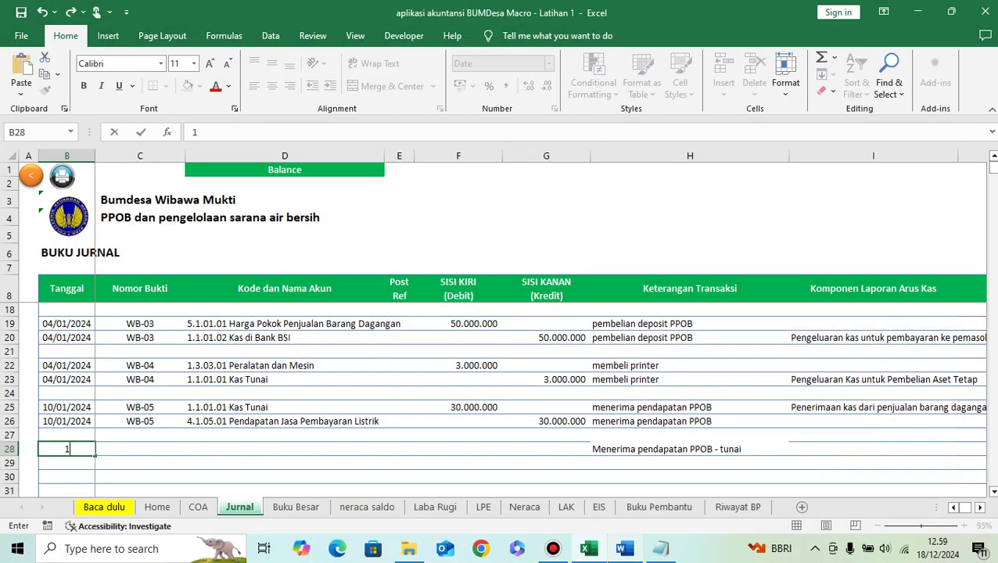
pyautogui.write('/2/2024')
pyautogui.press('Tab')
pyautogui.press('Up')
pyautogui.press('Up')
pyautogui.hotkey('ctrl', 'c')
pyautogui.press('Down')
pyautogui.press('Down')
pyautogui.hotkey('ctrl', 'v')
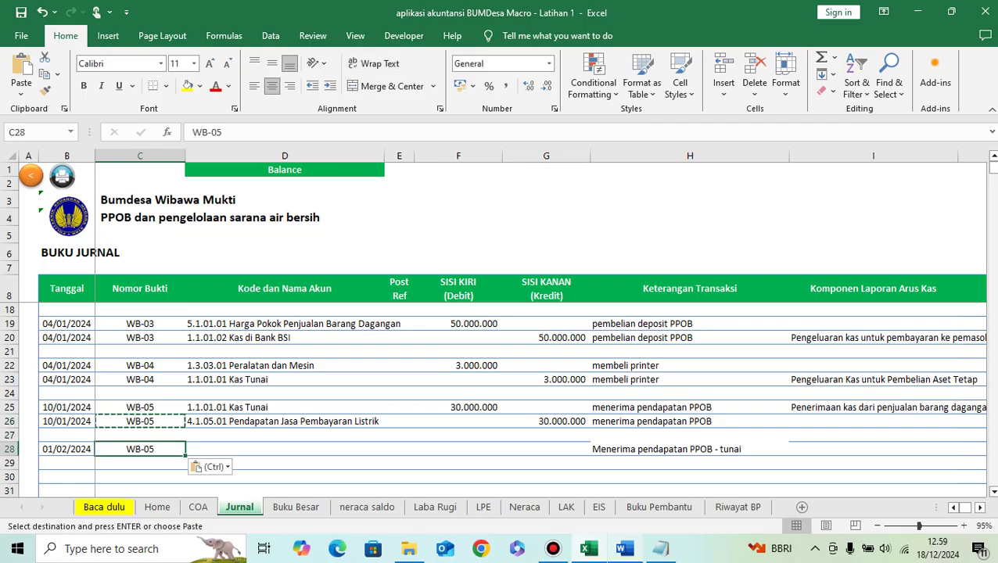
pyautogui.press('F2')
pyautogui.press('BackSpace')
pyautogui.write('6')
pyautogui.press('Return')
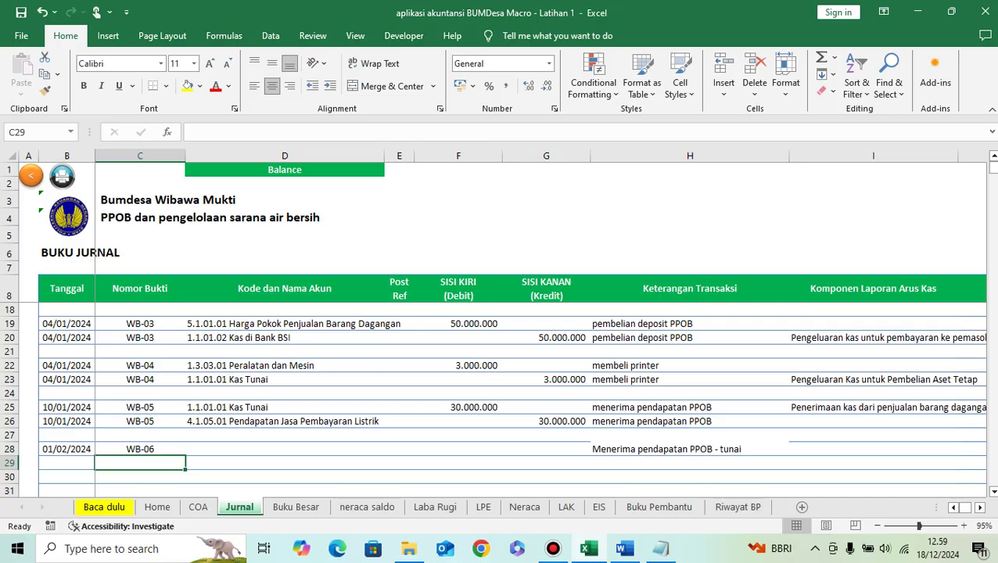
# Step: Copy the Kas Tunai and Pendapatan Jasa Pembayaran Listrik accounts into D28:D29
pyautogui.press('Up')
pyautogui.press('Tab')
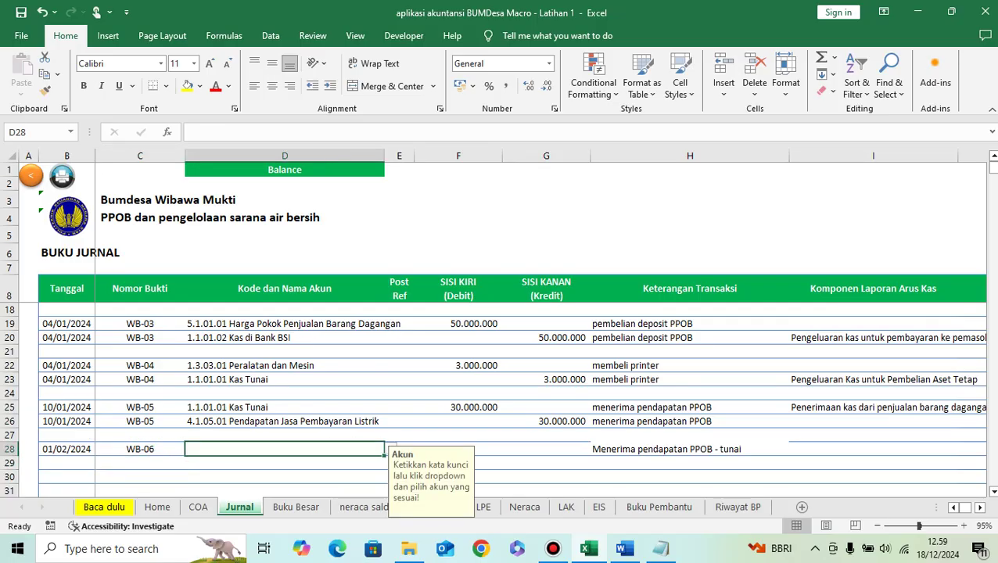
pyautogui.press('Up')
pyautogui.press('Up')
pyautogui.press('Up')
pyautogui.hotkey('shift', 'Down')
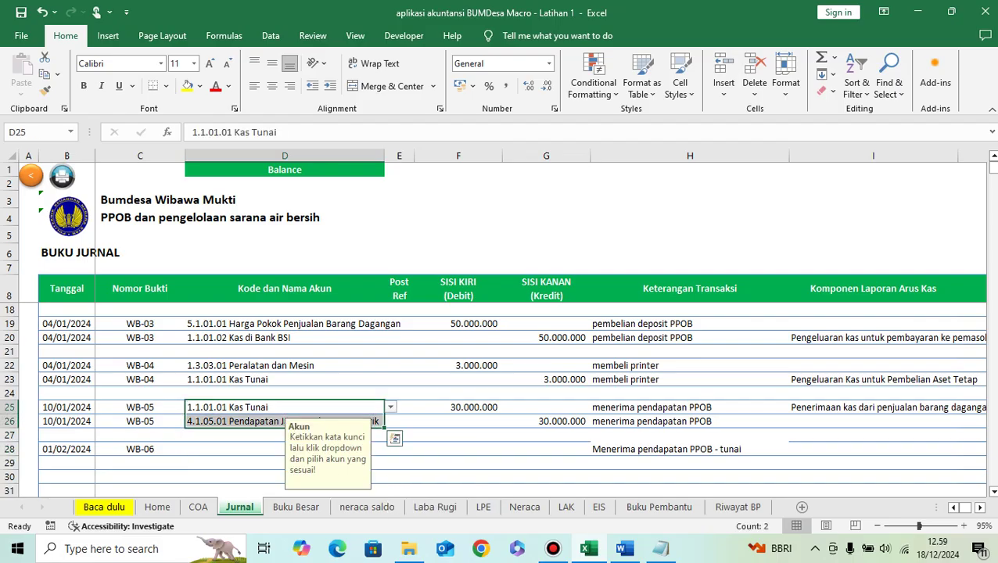
pyautogui.hotkey('ctrl', 'c')
pyautogui.press('Down')
pyautogui.press('Down')
pyautogui.press('Down')
pyautogui.hotkey('ctrl', 'v')
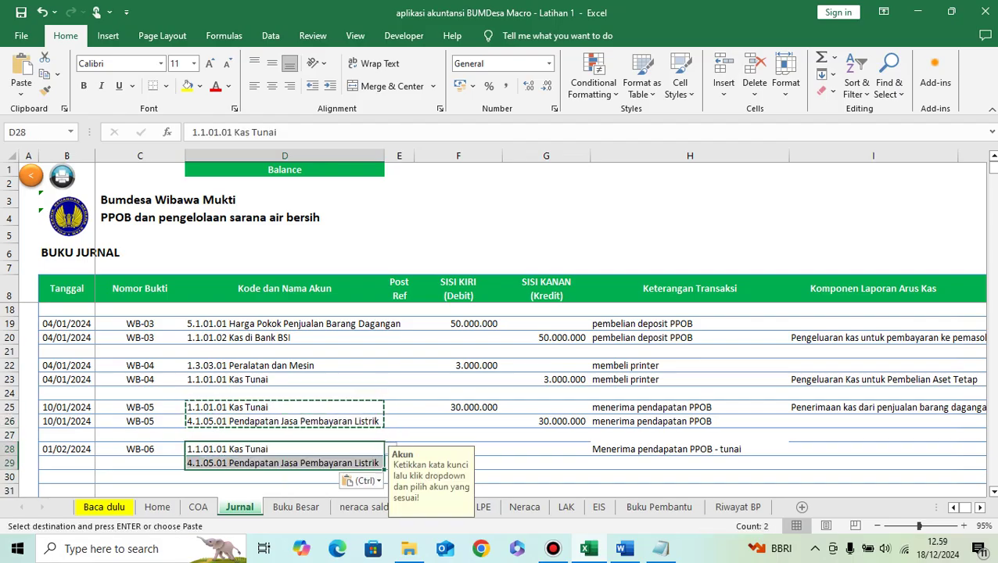
# Step: Debit Kas Tunai 75.000.000 in F28 and credit 75.000.000 in G29
pyautogui.press('Right')
pyautogui.press('Right')
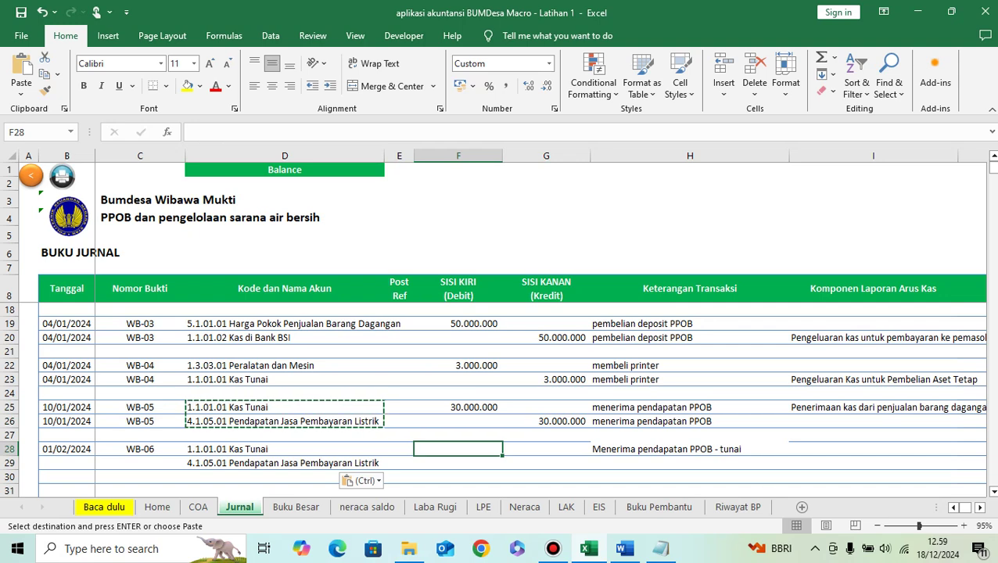
pyautogui.write('30')
pyautogui.press('BackSpace')
pyautogui.press('BackSpace')
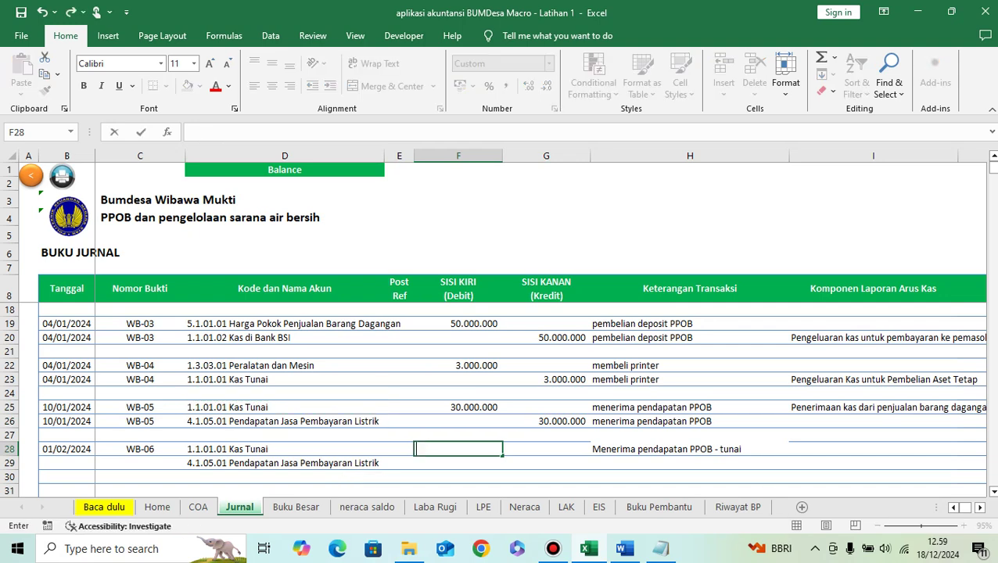
pyautogui.write('75000000')
pyautogui.press('Return')
pyautogui.press('Right')
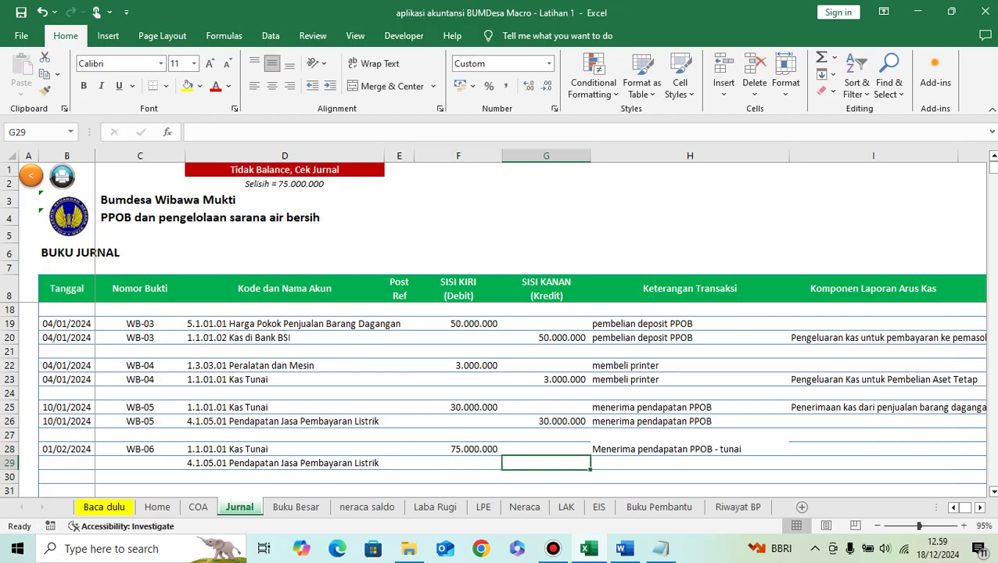
pyautogui.write('75000000')
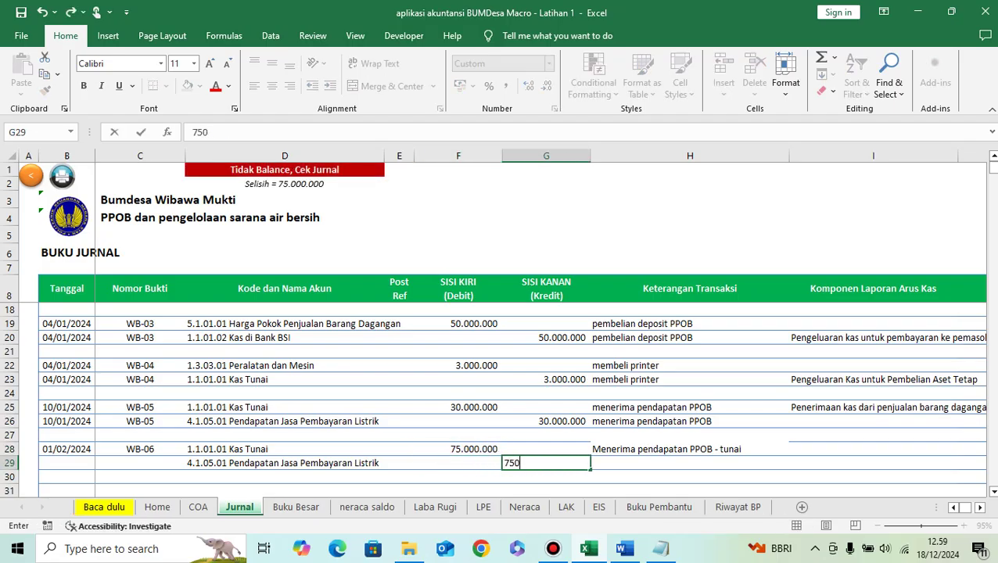
pyautogui.hotkey('ctrl', 'Return')
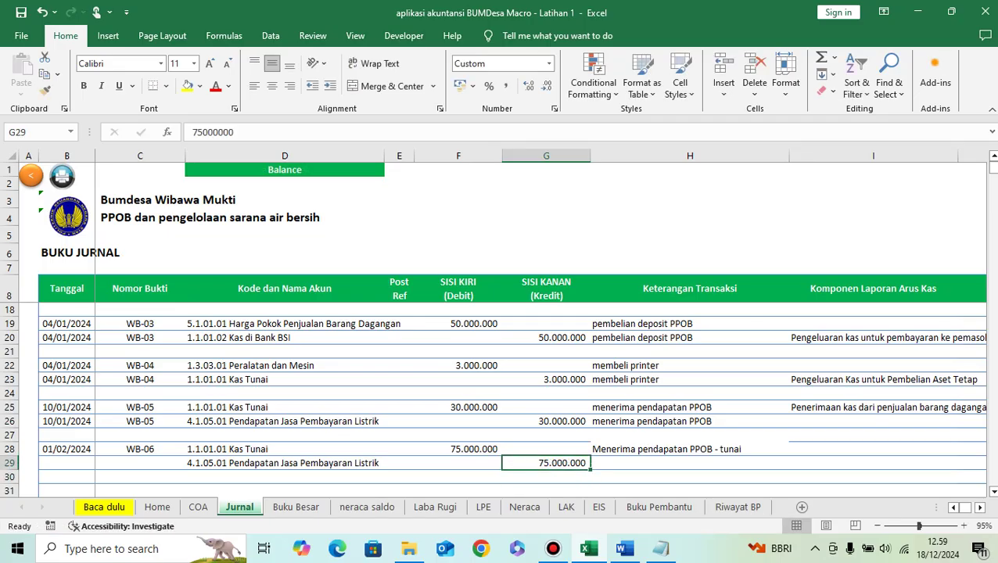
# Step: Copy the description, date and WB-06 number down to row 29
pyautogui.click(688, 449)
pyautogui.hotkey('ctrl', 'c')
pyautogui.press('Down')
pyautogui.hotkey('ctrl', 'v')
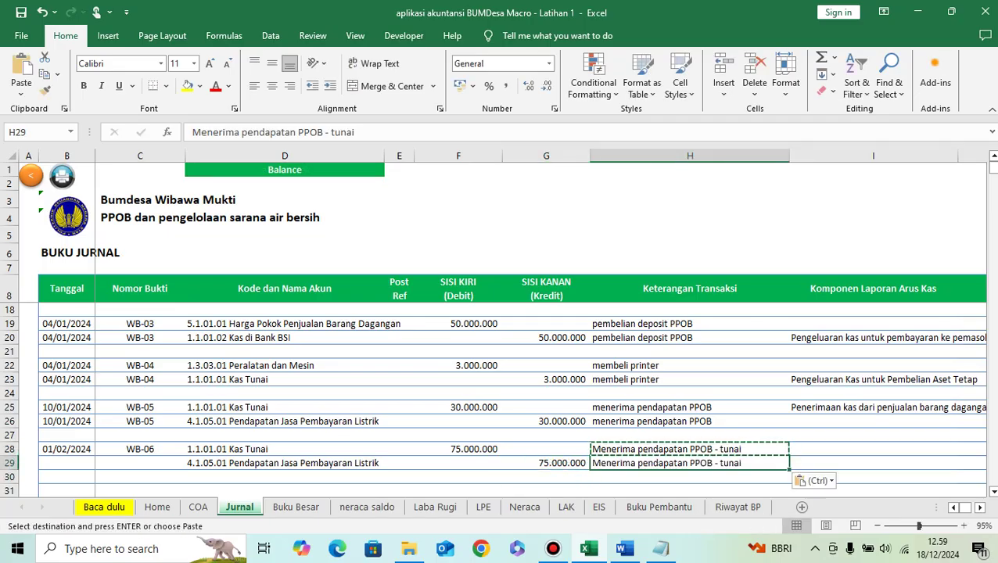
pyautogui.moveTo(79, 449); pyautogui.dragTo(176, 453)
pyautogui.hotkey('ctrl', 'c')
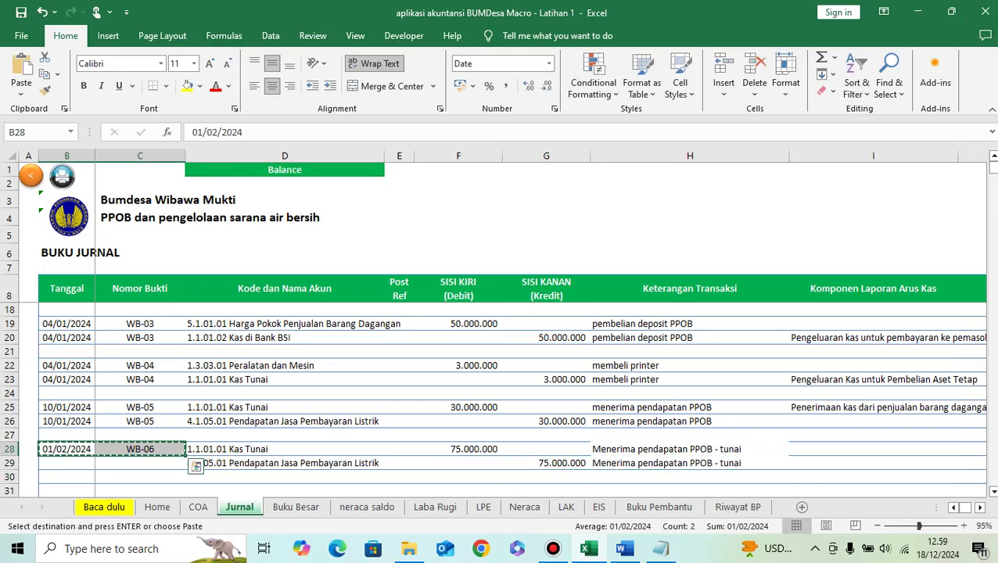
pyautogui.press('Down')
pyautogui.hotkey('ctrl', 'v')
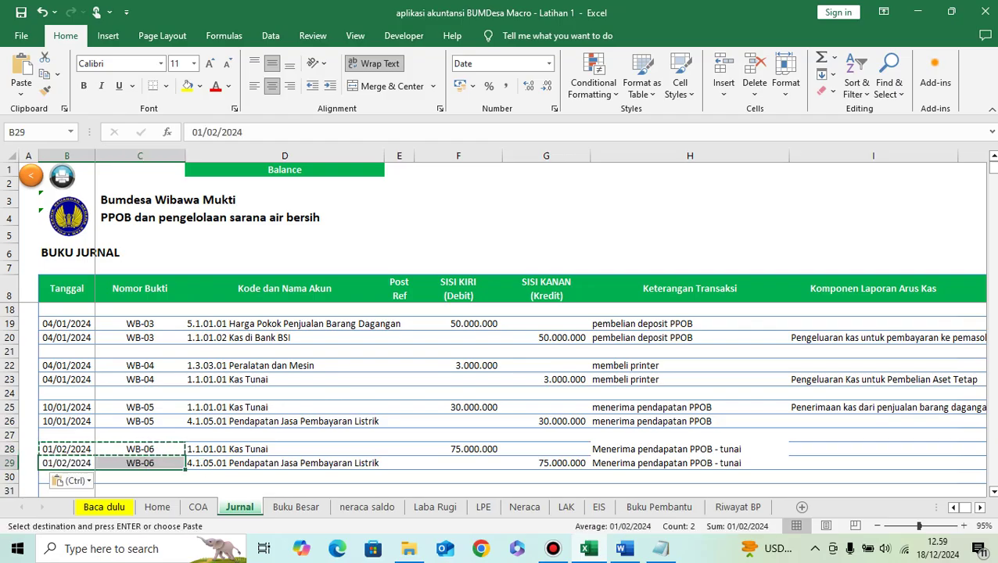
pyautogui.click(546, 449)
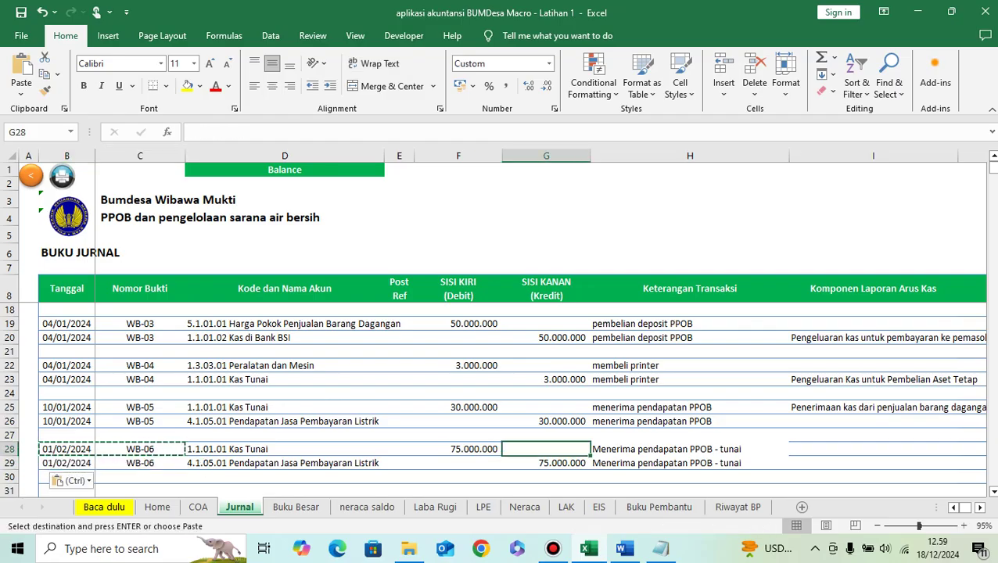
# Step: Scroll Laba Rugi to confirm 105.000.000 revenue and 55.000.000 net profit, then return to Jurnal
pyautogui.click(435, 506)
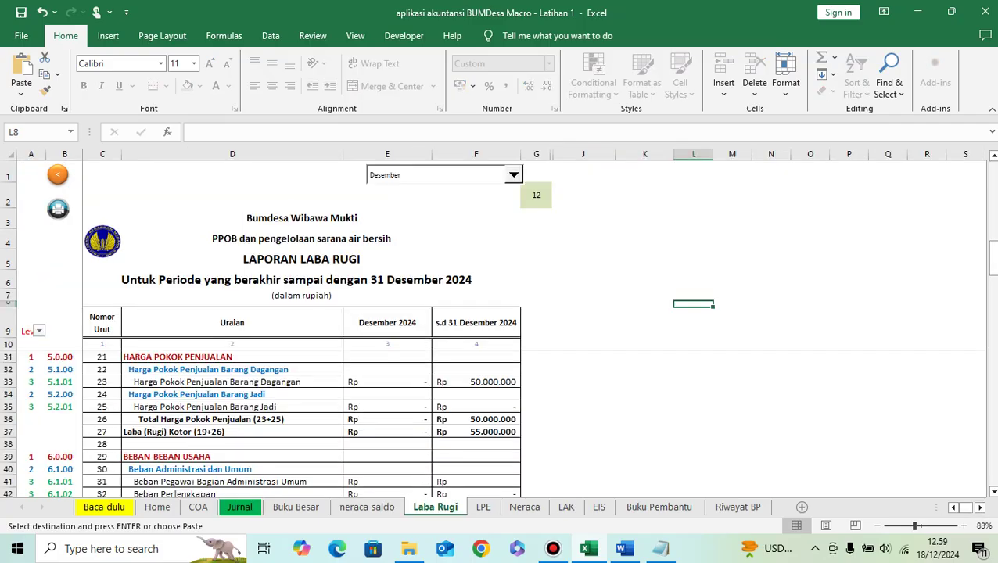
pyautogui.scroll(7, 500, 423)
pyautogui.scroll(-2, 301, 423)
pyautogui.scroll(2, 301, 423)
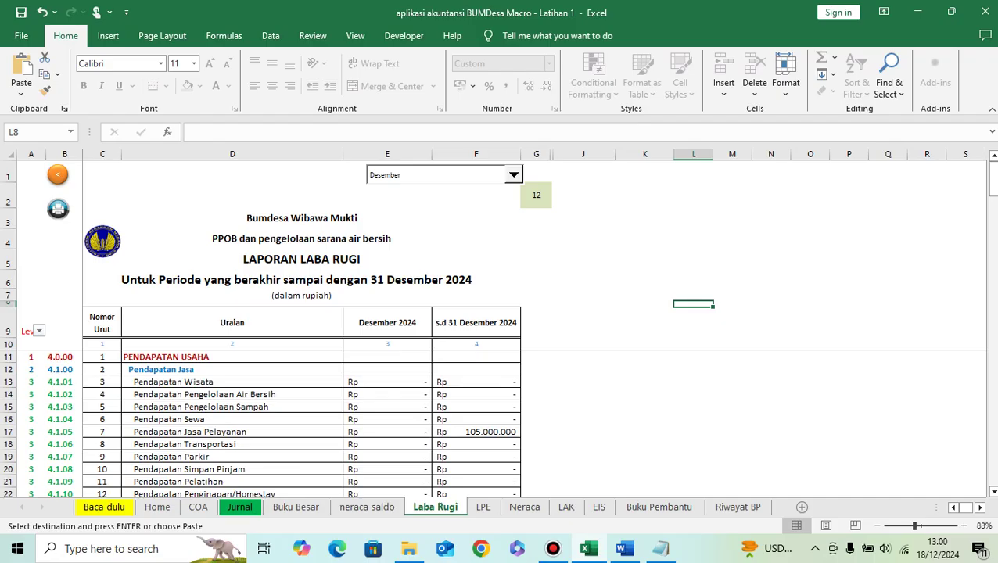
pyautogui.scroll(-2, 301, 423)
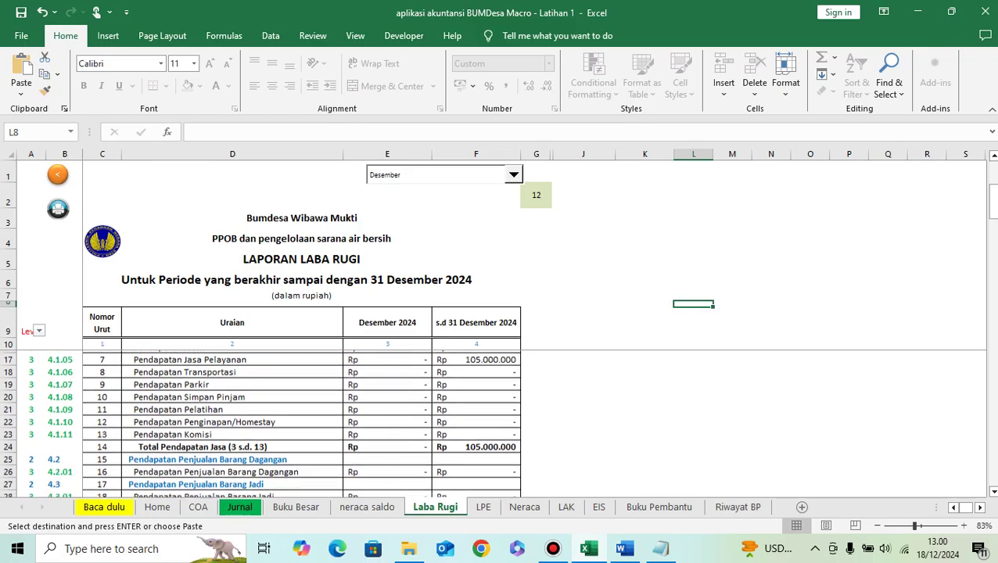
pyautogui.scroll(-1, 301, 423)
pyautogui.scroll(2, 302, 423)
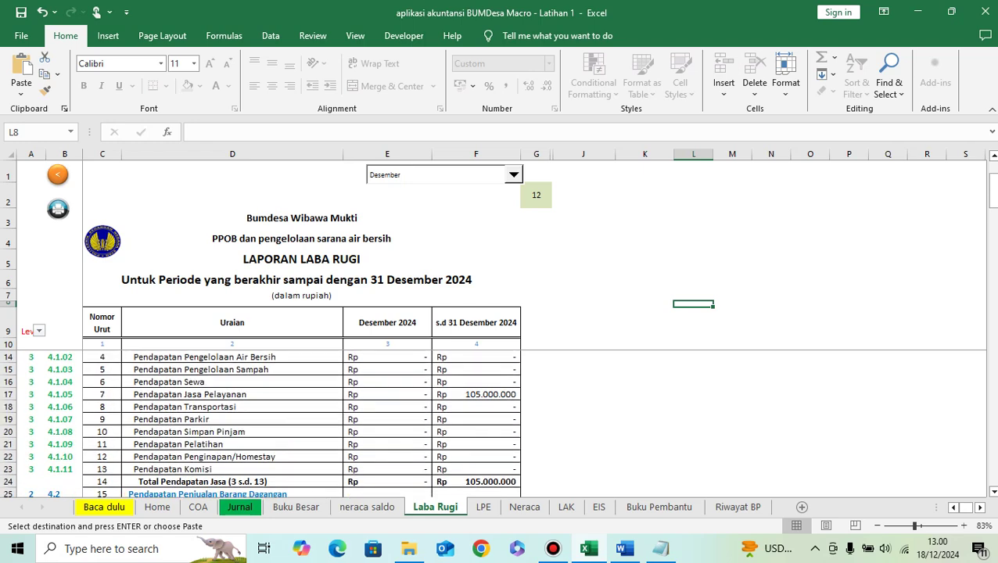
pyautogui.scroll(-5, 302, 423)
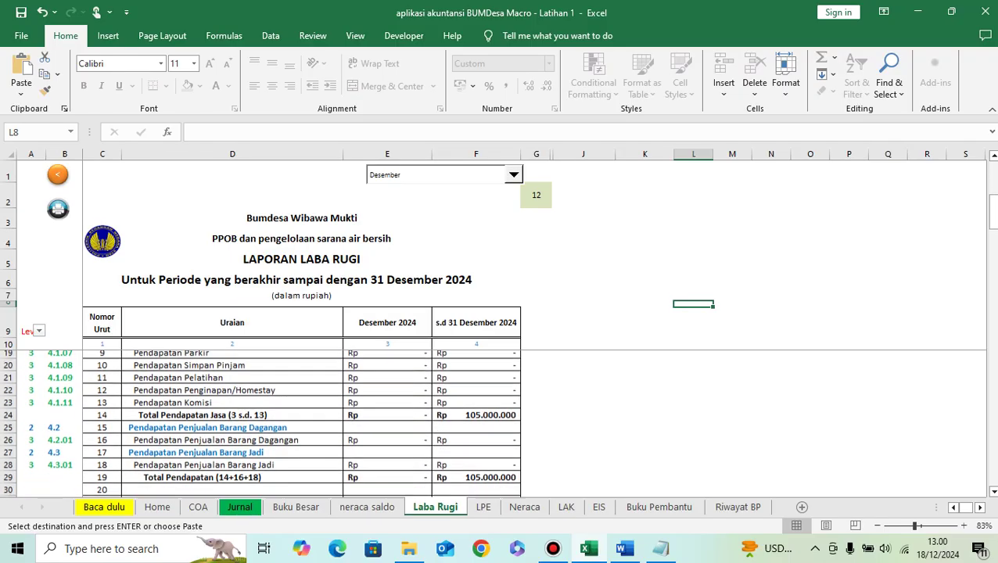
pyautogui.scroll(-1, 301, 423)
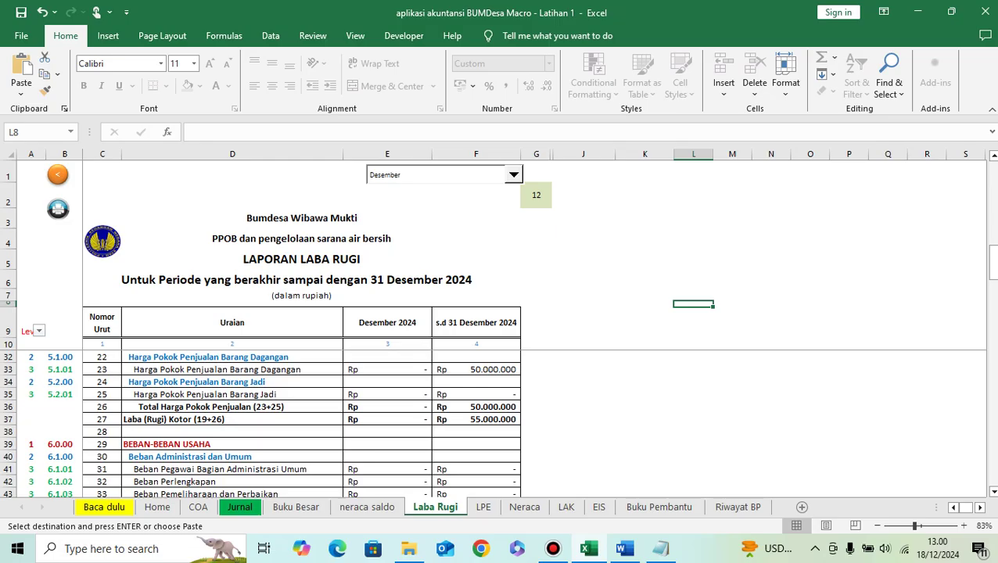
pyautogui.scroll(-1, 301, 423)
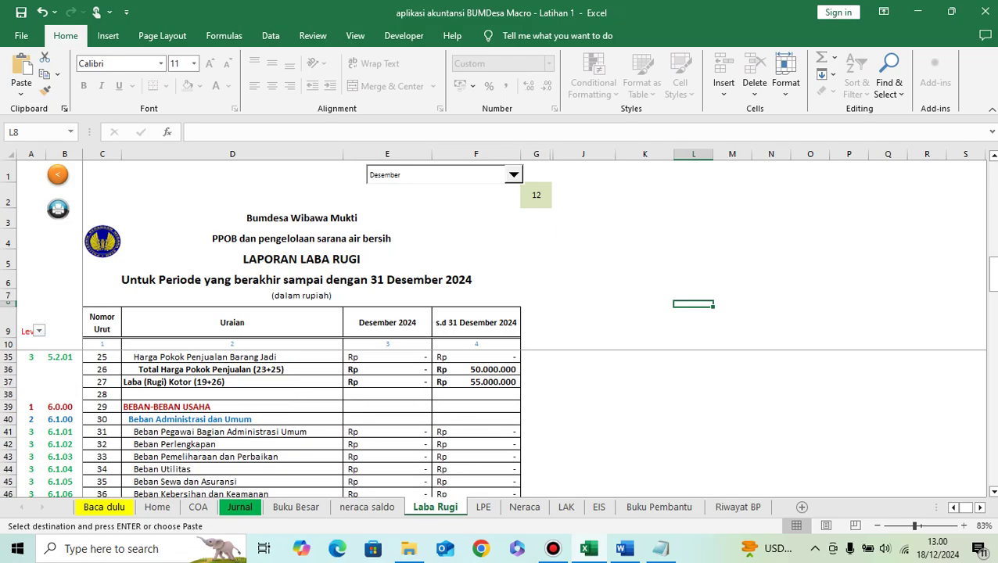
pyautogui.scroll(4, 301, 423)
pyautogui.scroll(-9, 301, 423)
pyautogui.scroll(-4, 302, 423)
pyautogui.scroll(-2, 301, 423)
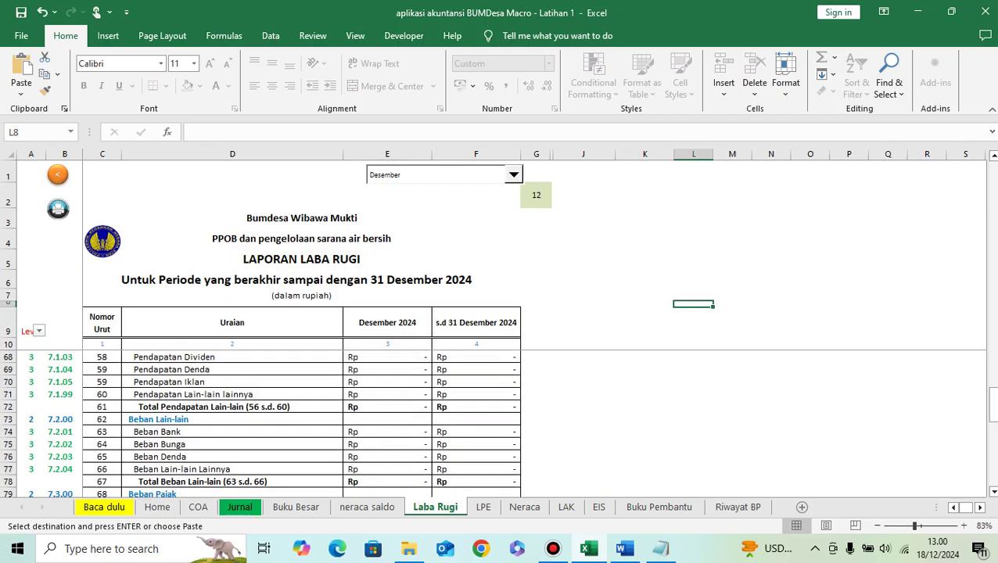
pyautogui.scroll(-8, 301, 423)
pyautogui.scroll(3, 301, 423)
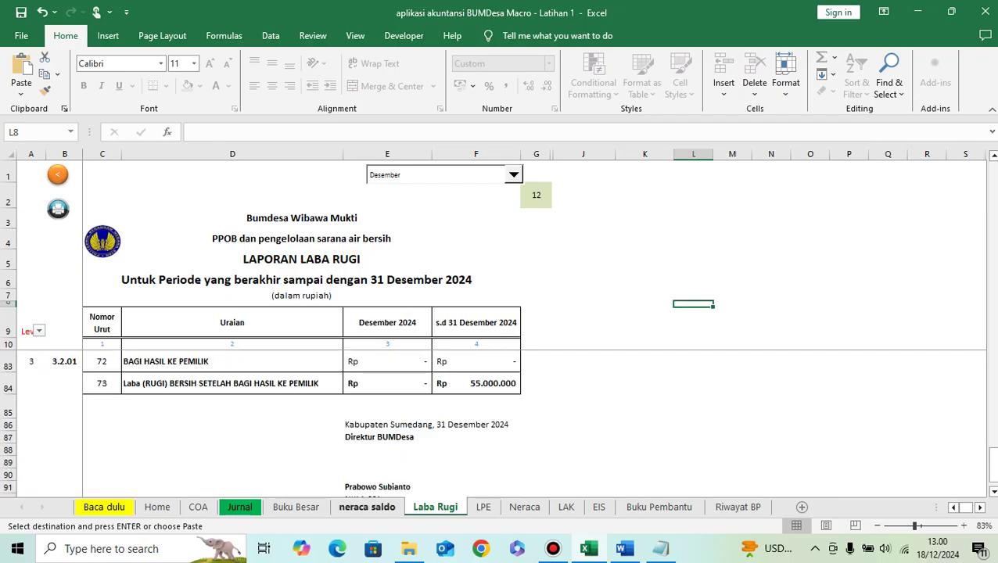
pyautogui.hotkey('ctrl', 'v')
pyautogui.hotkey('ctrl', 'pageup')
pyautogui.hotkey('ctrl', 'pageup')
pyautogui.hotkey('ctrl', 'pageup')
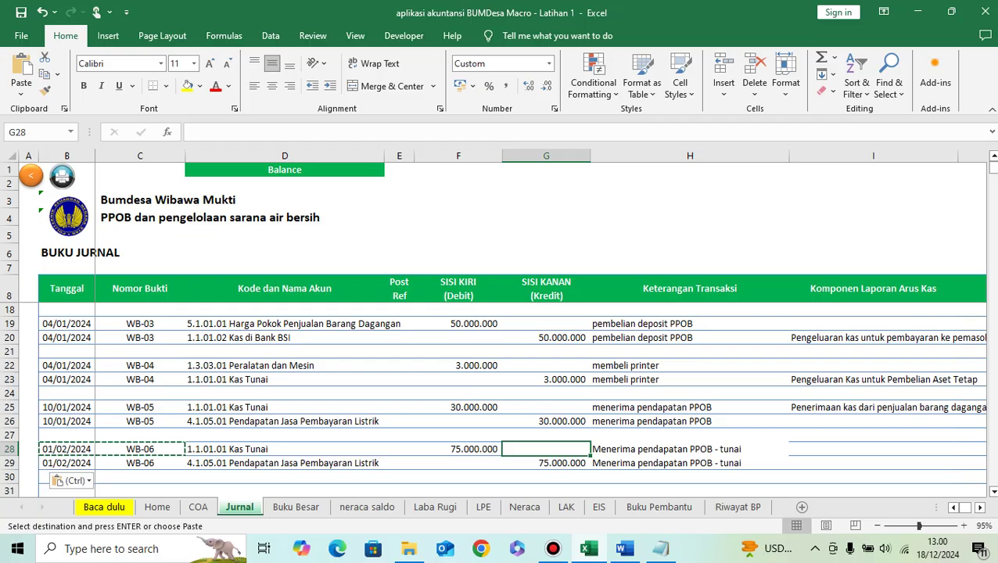
pyautogui.hotkey('ctrl', 'pagedown')
pyautogui.hotkey('ctrl', 'pagedown')
pyautogui.hotkey('ctrl', 'pagedown')
pyautogui.hotkey('ctrl', 'pagedown')
pyautogui.hotkey('ctrl', 'pagedown')
pyautogui.hotkey('ctrl', 'pagedown')
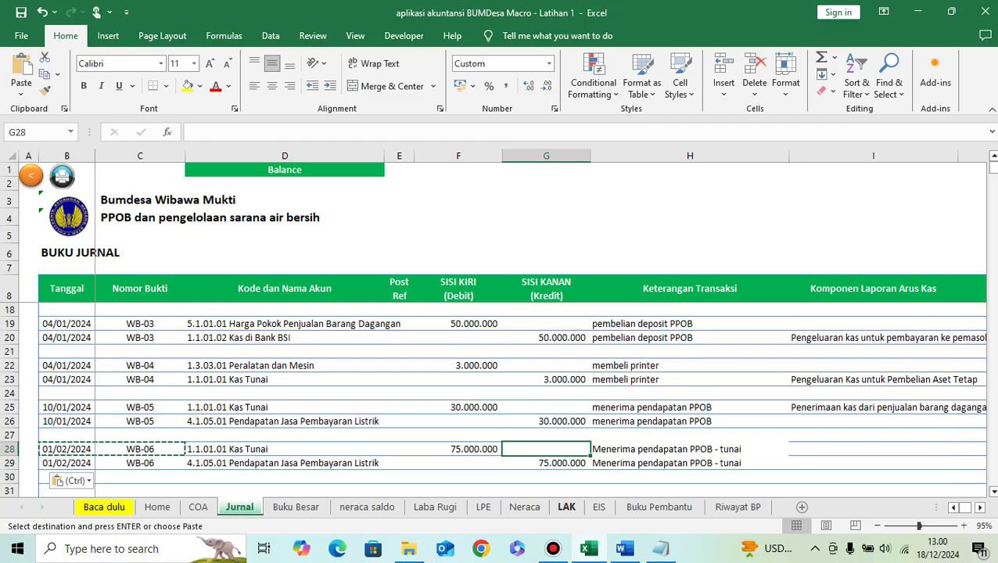
pyautogui.scroll(8, 258, 403)
pyautogui.scroll(-13, 258, 403)
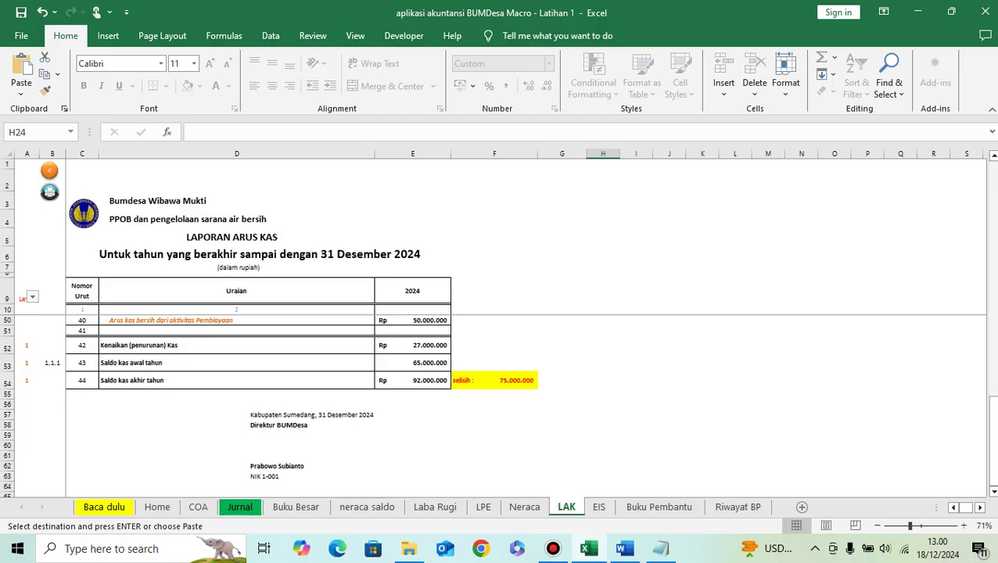
pyautogui.click(413, 380)
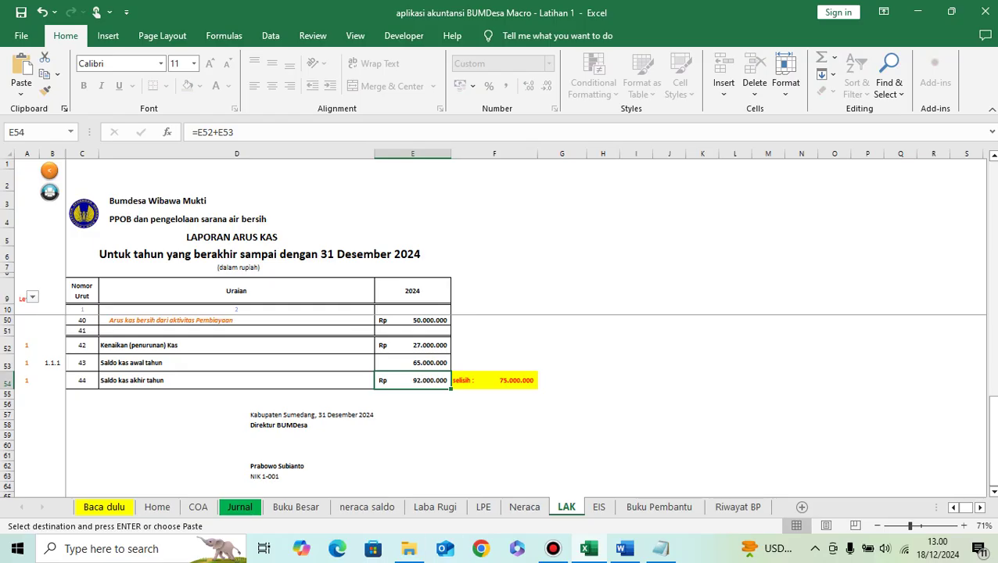
pyautogui.scroll(13, 258, 407)
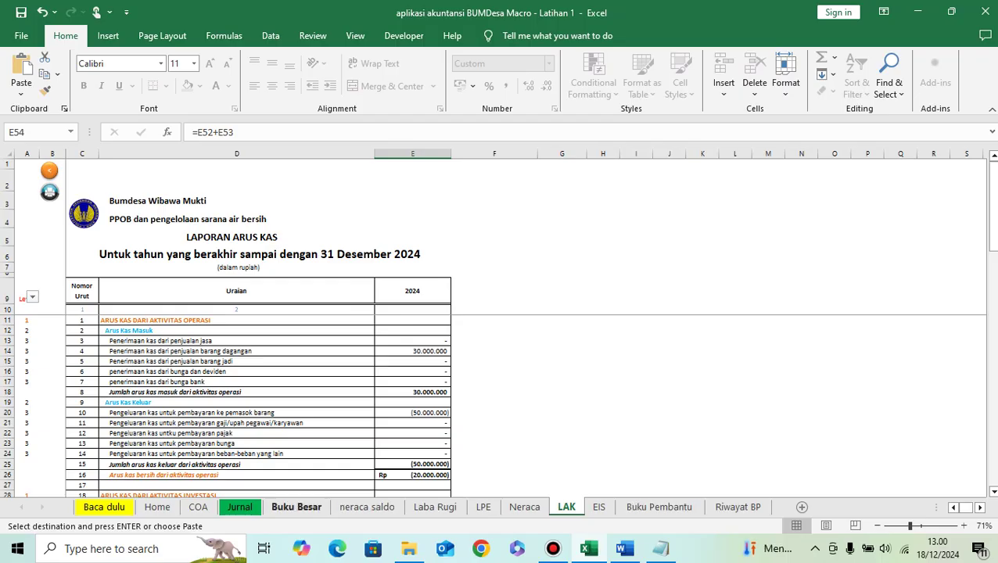
pyautogui.click(239, 507)
pyautogui.scroll(-2, 501, 398)
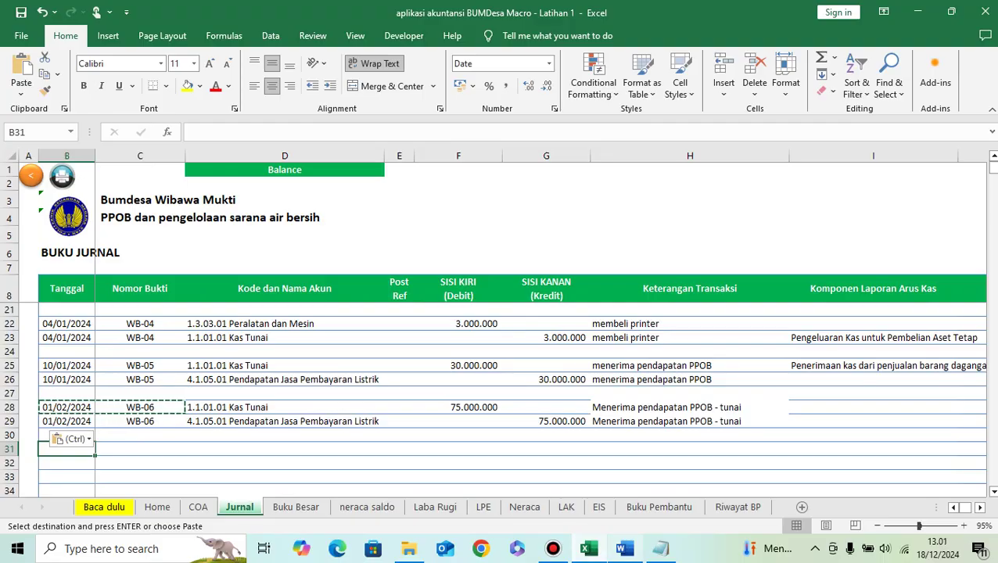
# Step: Copy 'Penyetoran tunai ke rekening Bank' from the Word exercise list
pyautogui.hotkey('alt', 'Tab')
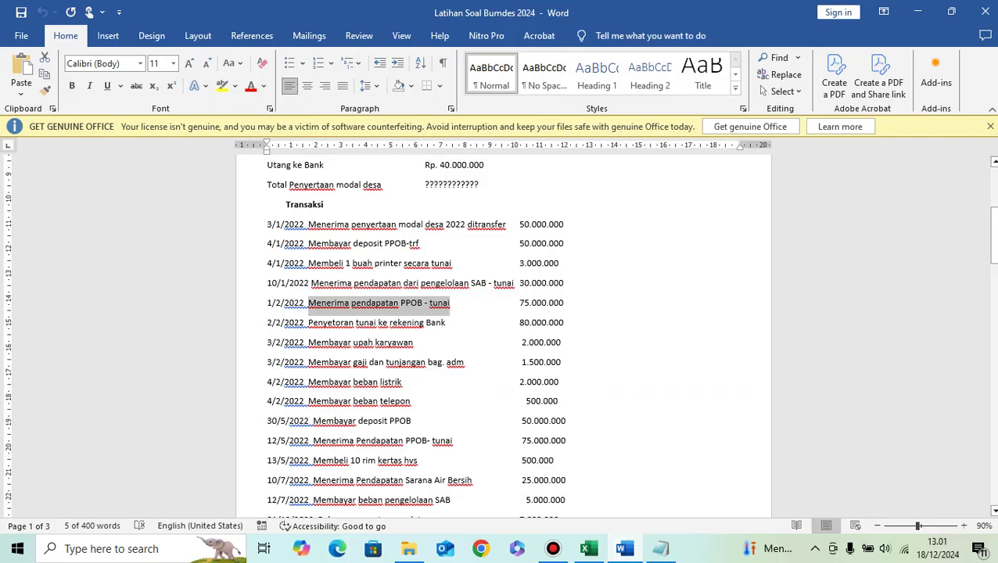
pyautogui.moveTo(308, 322); pyautogui.dragTo(445, 323)
pyautogui.hotkey('ctrl', 'c')
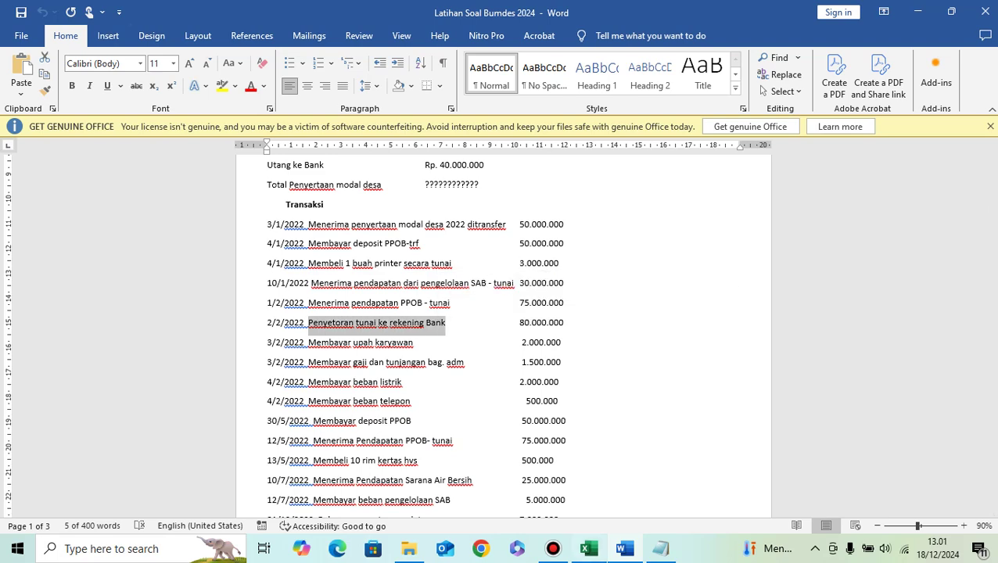
pyautogui.hotkey('alt', 'Tab')
# Step: Paste the bank deposit description into H31 and date row 31 as 02/02/2024
pyautogui.press('Right')
pyautogui.press('Right')
pyautogui.press('Right')
pyautogui.press('Right')
pyautogui.press('Right')
pyautogui.press('Right')
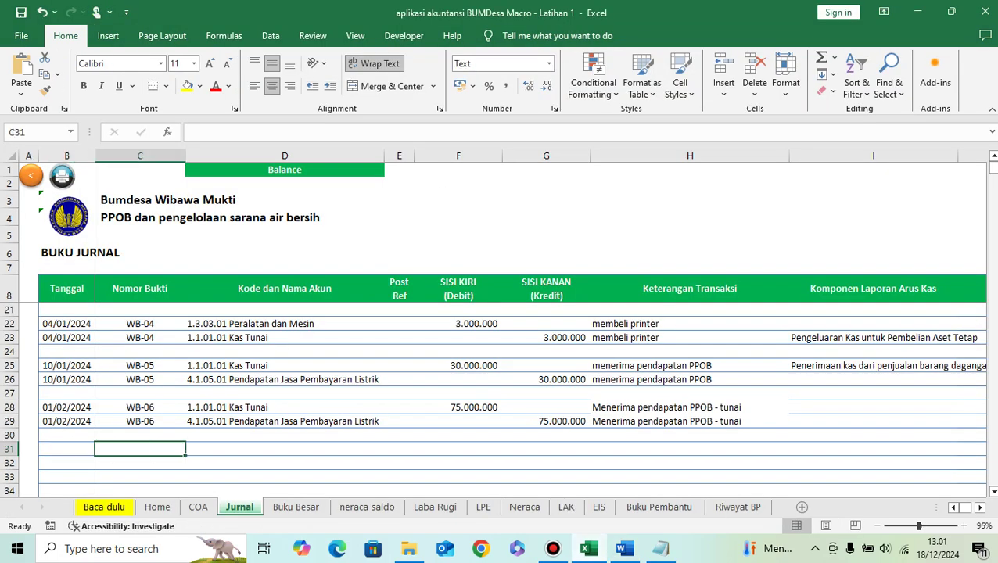
pyautogui.hotkey('ctrl', 'v')
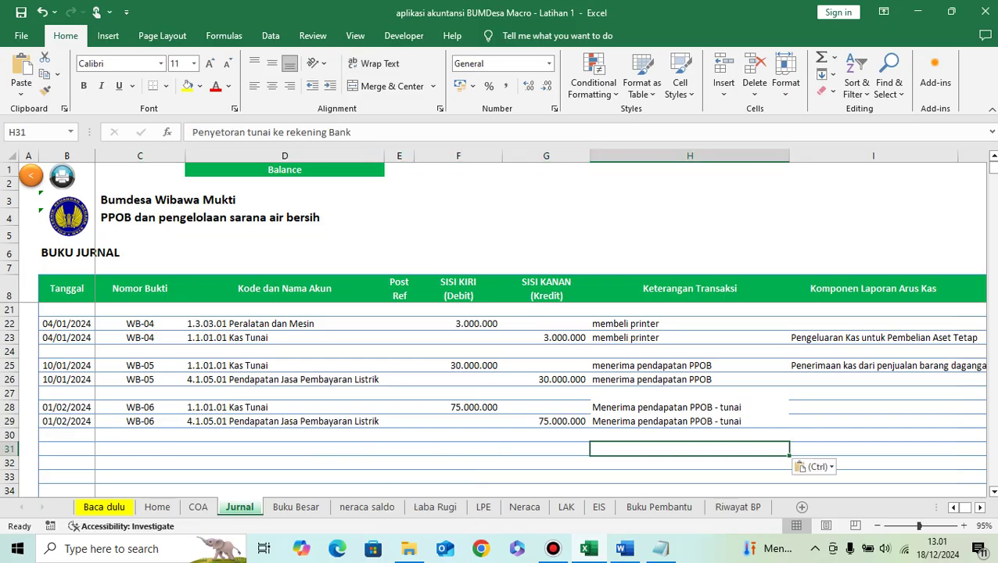
pyautogui.press('Left')
pyautogui.press('Left')
pyautogui.press('Left')
pyautogui.press('Left')
pyautogui.press('Left')
pyautogui.press('Left')
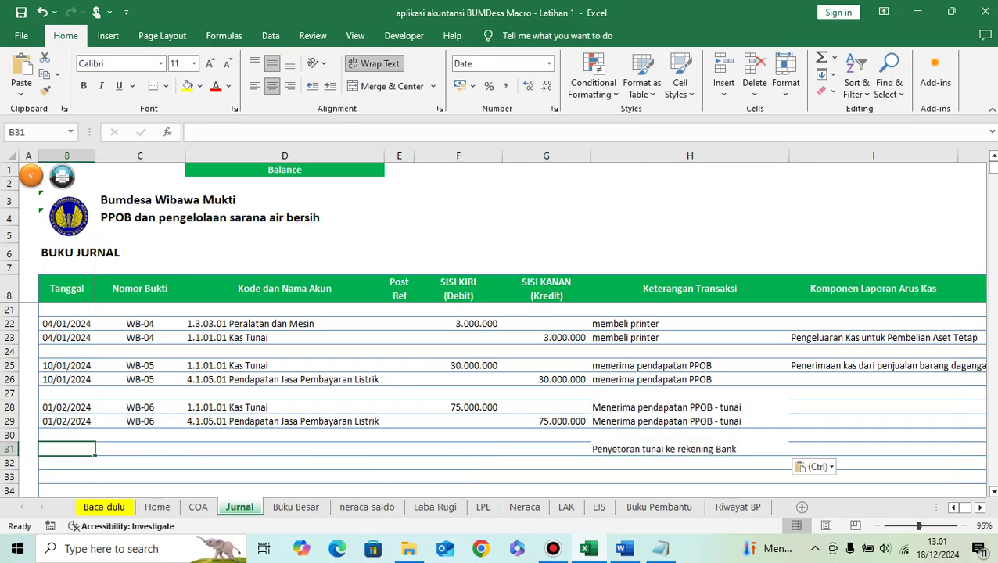
pyautogui.write('2/2/2024')
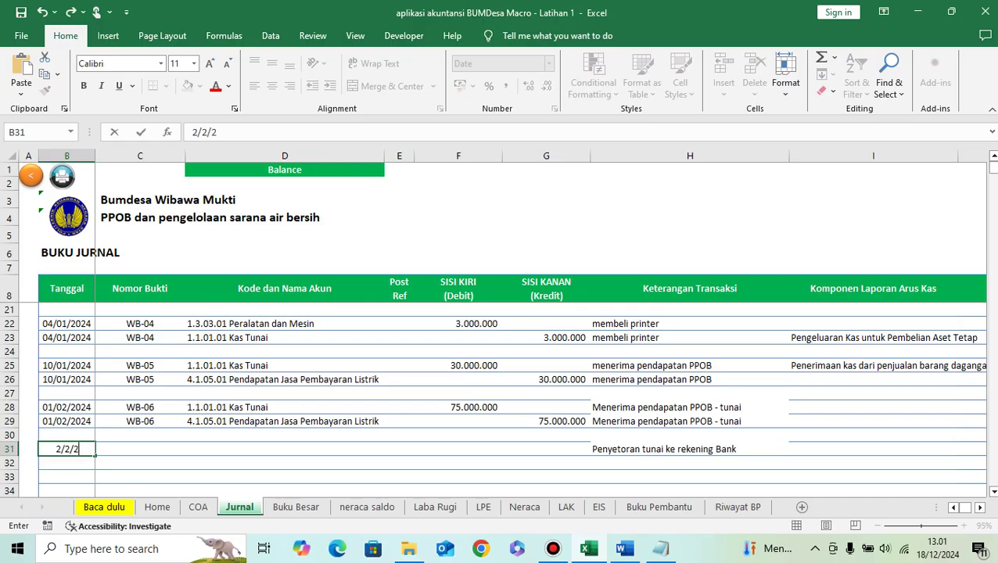
pyautogui.press('Return')
# Step: Give row 31 proof number WB-07, edited from a copy of WB-06
pyautogui.press('Up')
pyautogui.press('Right')
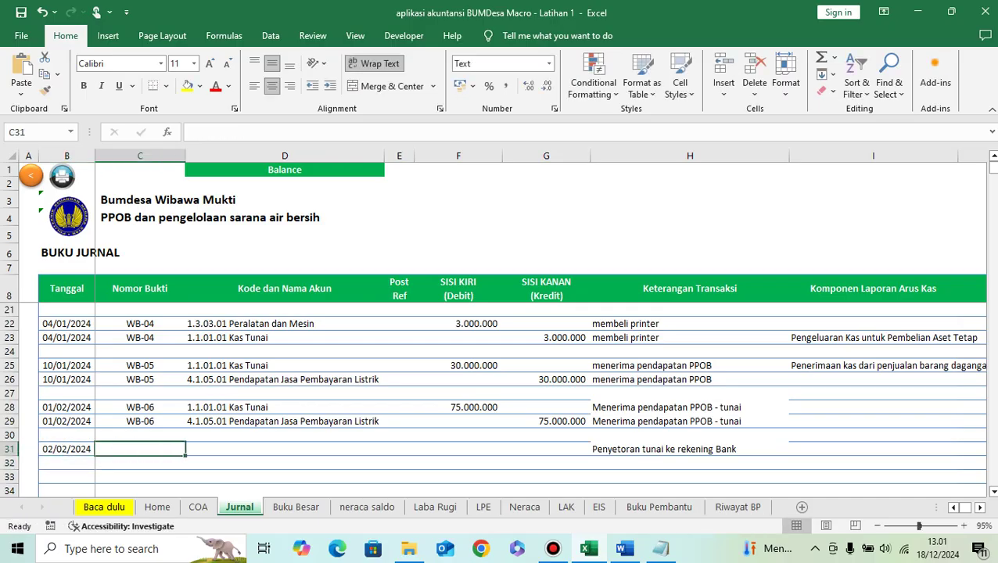
pyautogui.press('Up')
pyautogui.press('Up')
pyautogui.hotkey('ctrl', 'c')
pyautogui.press('Down')
pyautogui.press('Down')
pyautogui.hotkey('ctrl', 'v')
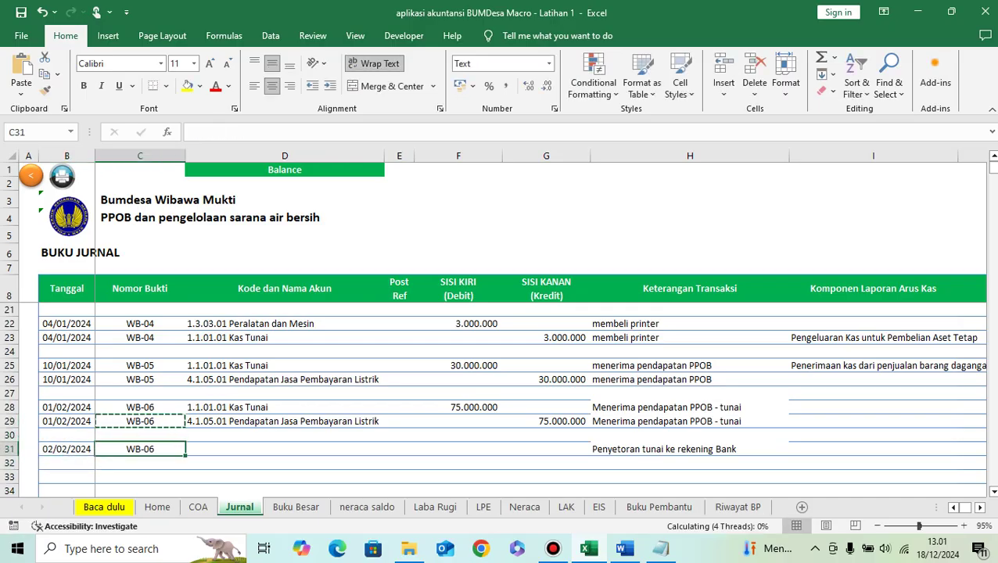
pyautogui.press('F2')
pyautogui.press('BackSpace')
pyautogui.write('7')
pyautogui.press('Return')
pyautogui.press('Up')
pyautogui.press('Right')
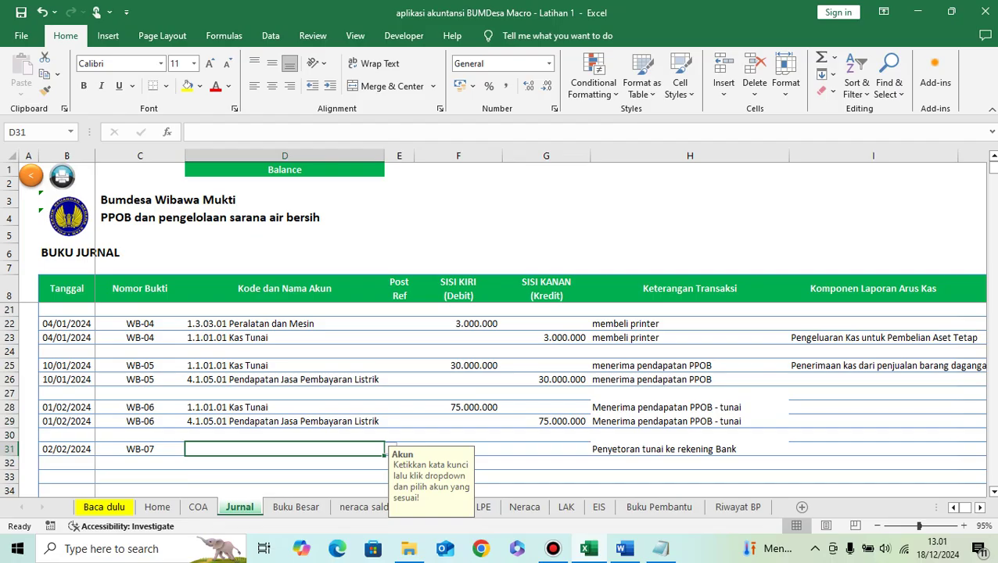
# Step: Recheck the Word exercise list, then view the neraca saldo trial balance
pyautogui.hotkey('alt', 'Tab')
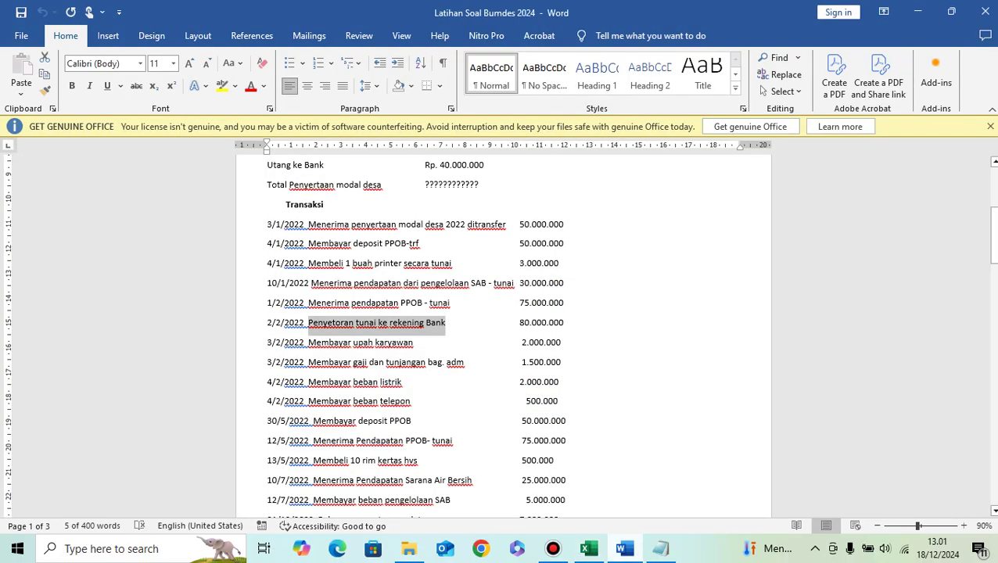
pyautogui.hotkey('alt', 'Tab')
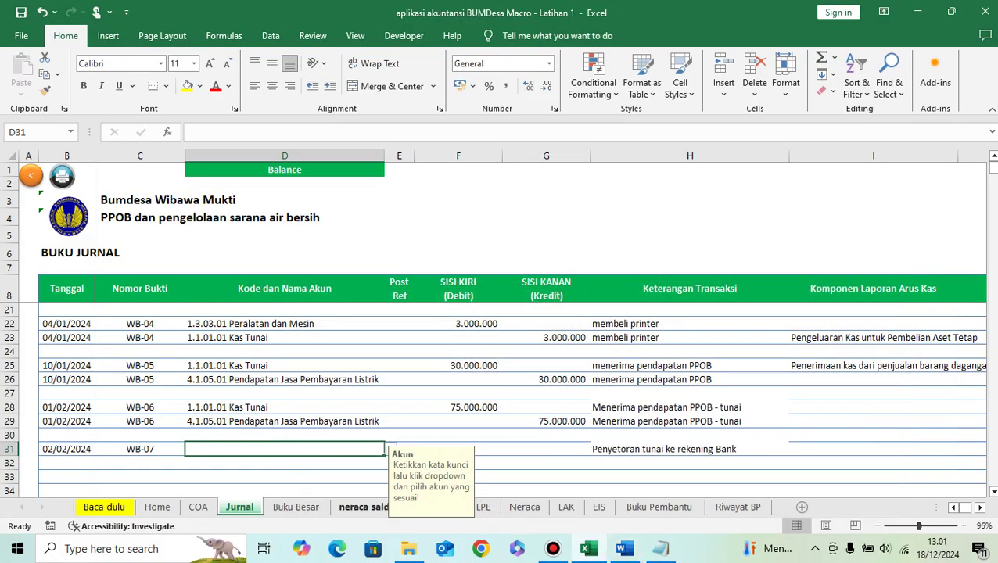
pyautogui.click(365, 506)
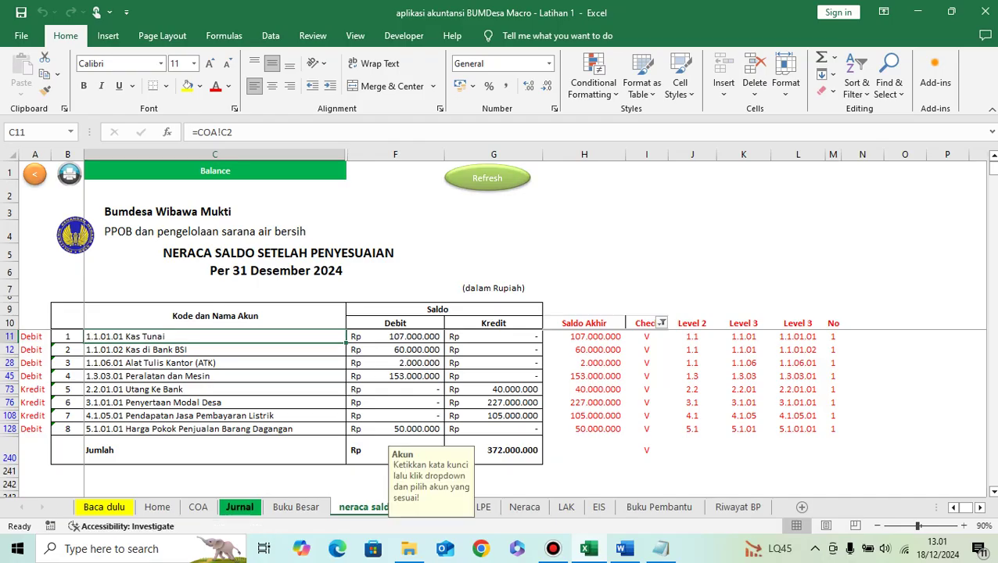
# Step: Switch from the neraca saldo sheet back to the Jurnal sheet
pyautogui.click(239, 507)
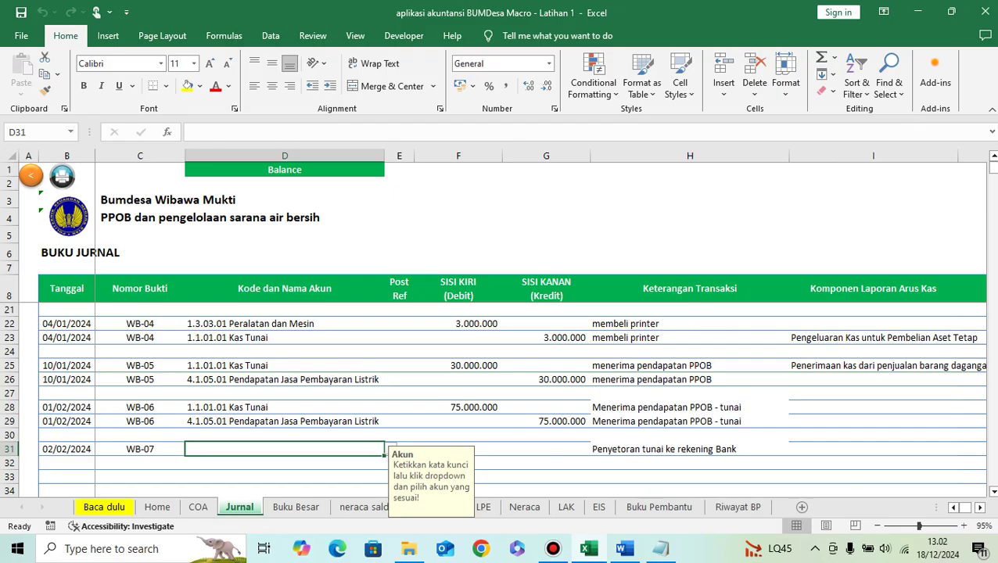
# Step: In row 31, debit 1.1.01.02 Kas di Bank BSI for 80.000.000
pyautogui.write('kas')
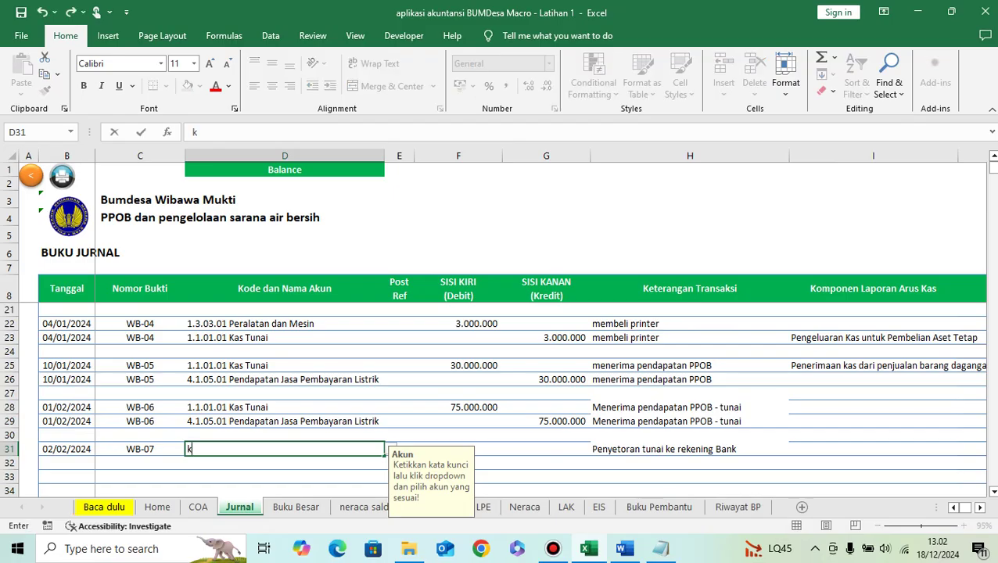
pyautogui.hotkey('alt', 'Down')
pyautogui.press('Down')
pyautogui.press('Return')
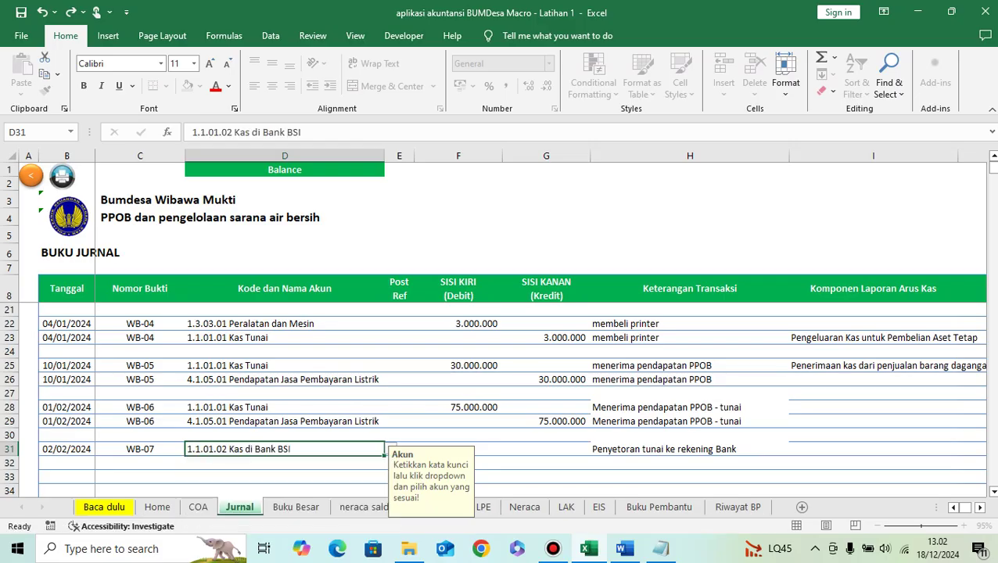
pyautogui.press('Tab')
pyautogui.press('Tab')
pyautogui.write('80.000.000')
pyautogui.press('Return')
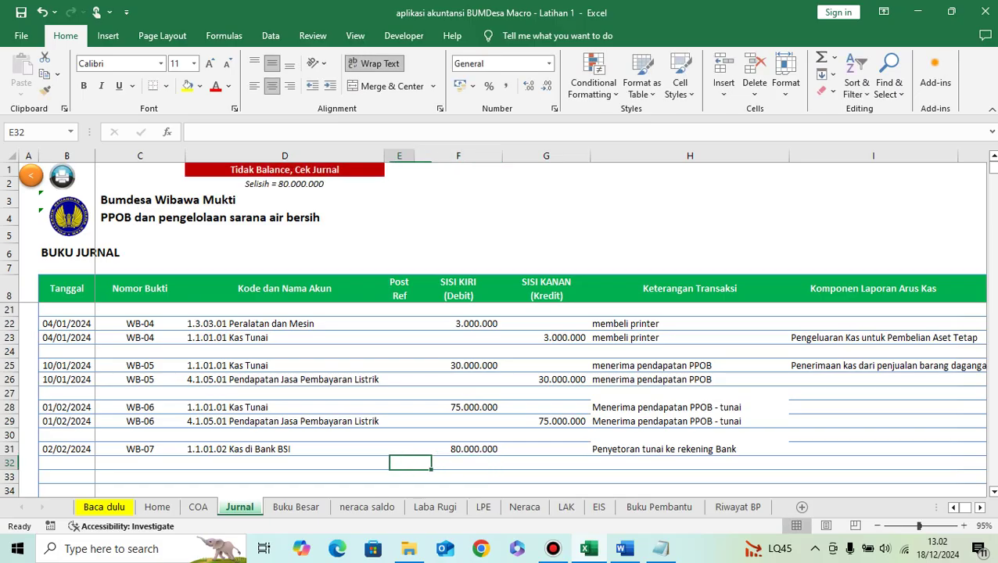
# Step: In row 32, credit 1.1.01.01 Kas Tunai for 80.000.000
pyautogui.press('Left')
pyautogui.write('tunai')
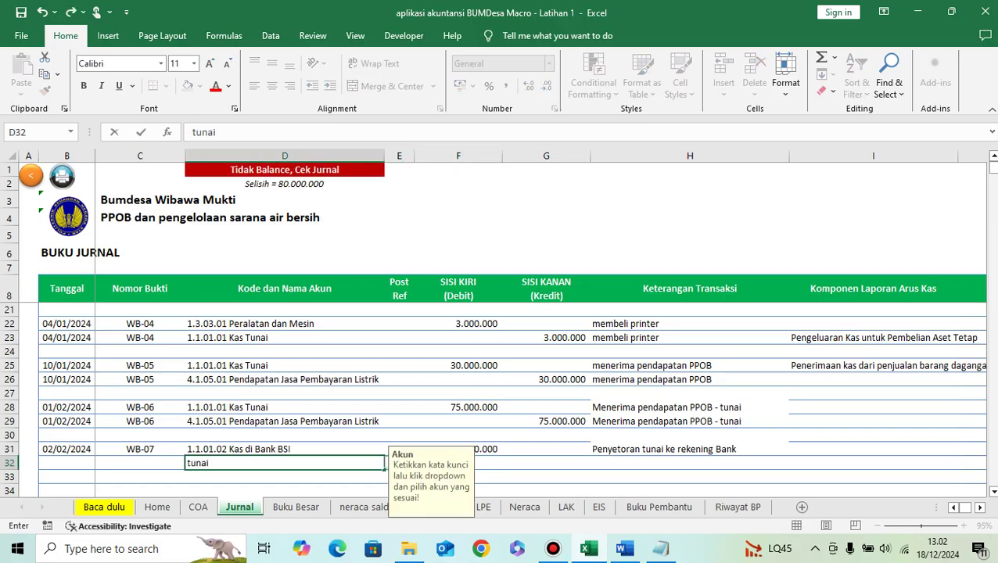
pyautogui.press('Return')
pyautogui.click(383, 474)
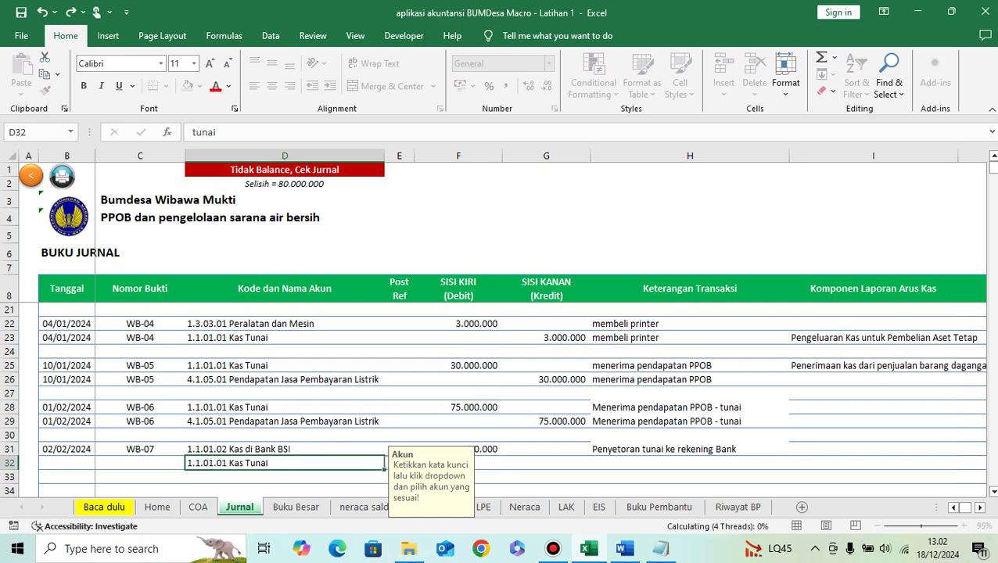
pyautogui.write('80000000')
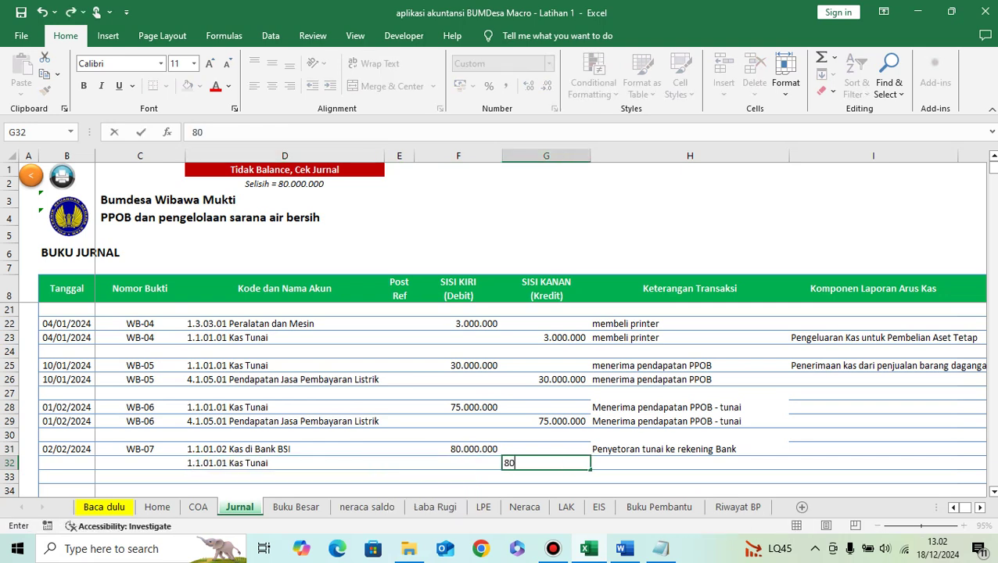
pyautogui.press('Return')
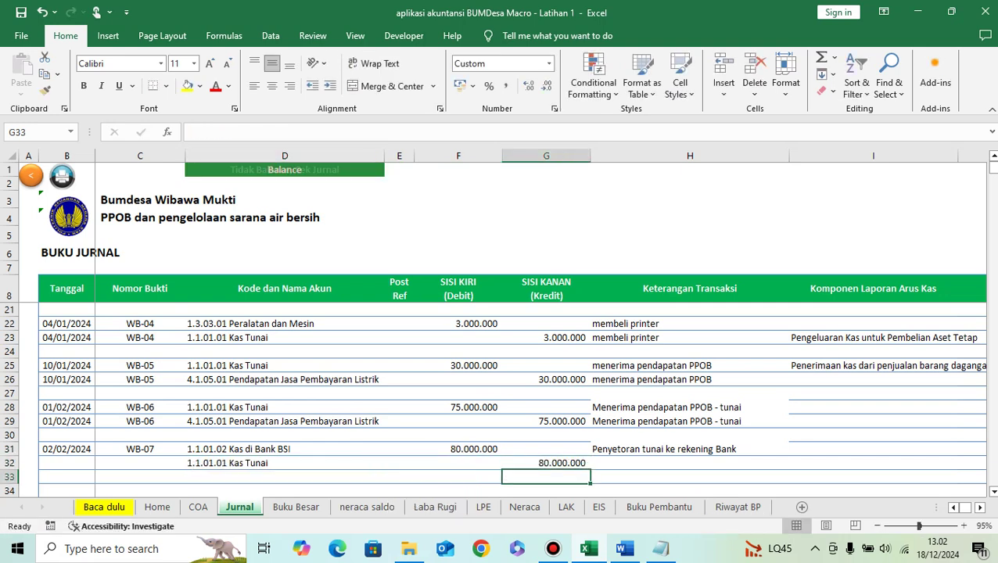
# Step: Copy row 31's description, date and WB-07 voucher number into row 32
pyautogui.click(690, 449)
pyautogui.hotkey('ctrl', 'c')
pyautogui.press('Down')
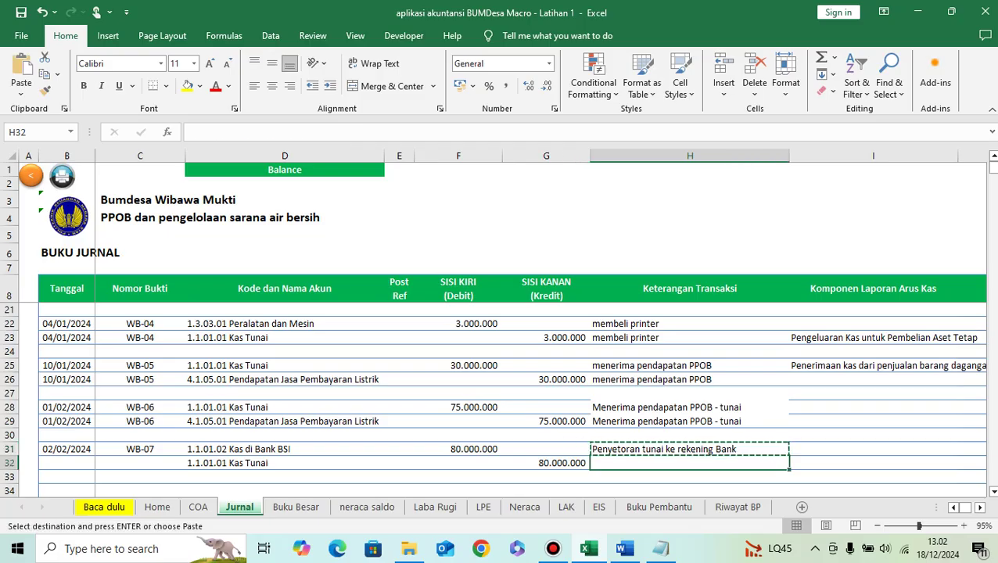
pyautogui.hotkey('ctrl', 'v')
pyautogui.press('Left')
pyautogui.press('Left')
pyautogui.press('Left')
pyautogui.press('Left')
pyautogui.press('Left')
pyautogui.press('Left')
pyautogui.press('Up')
pyautogui.hotkey('shift', 'Right')
pyautogui.hotkey('ctrl', 'c')
pyautogui.press('Down')
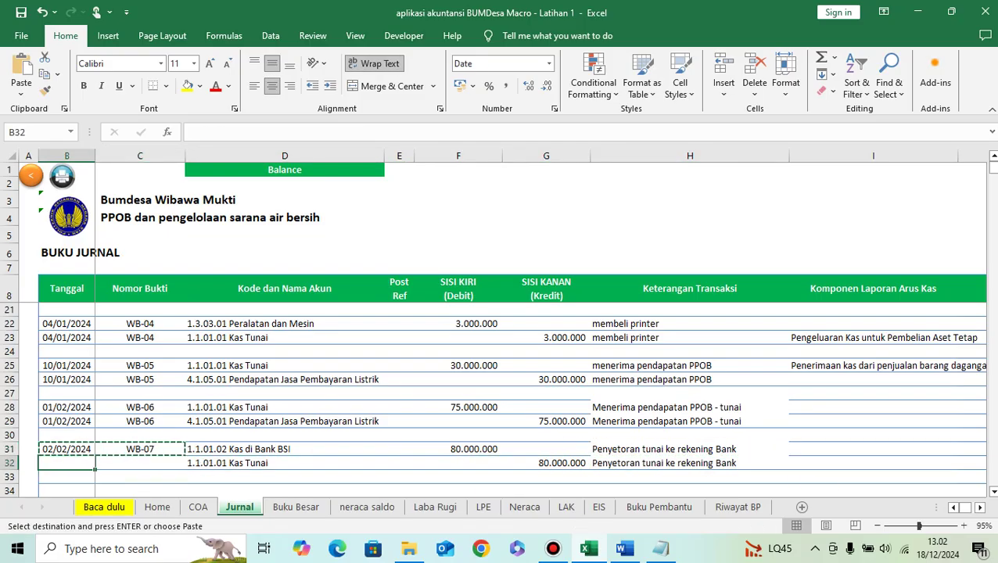
pyautogui.hotkey('ctrl', 'v')
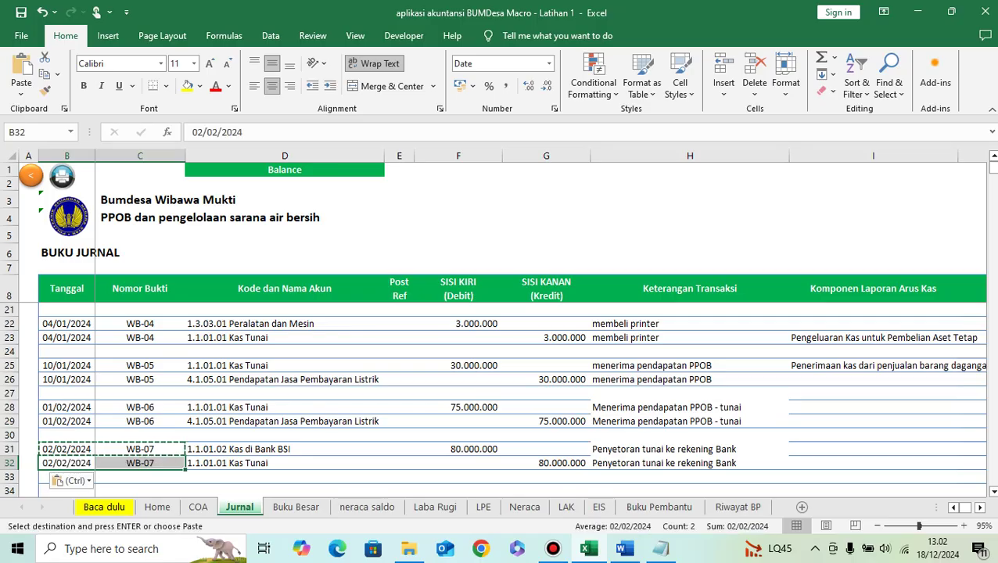
# Step: Move down to cell B34 for the next entry and bring up the Word transaction list
pyautogui.press('Down')
pyautogui.press('Down')
pyautogui.press('Down')
pyautogui.scroll(-2, 501, 391)
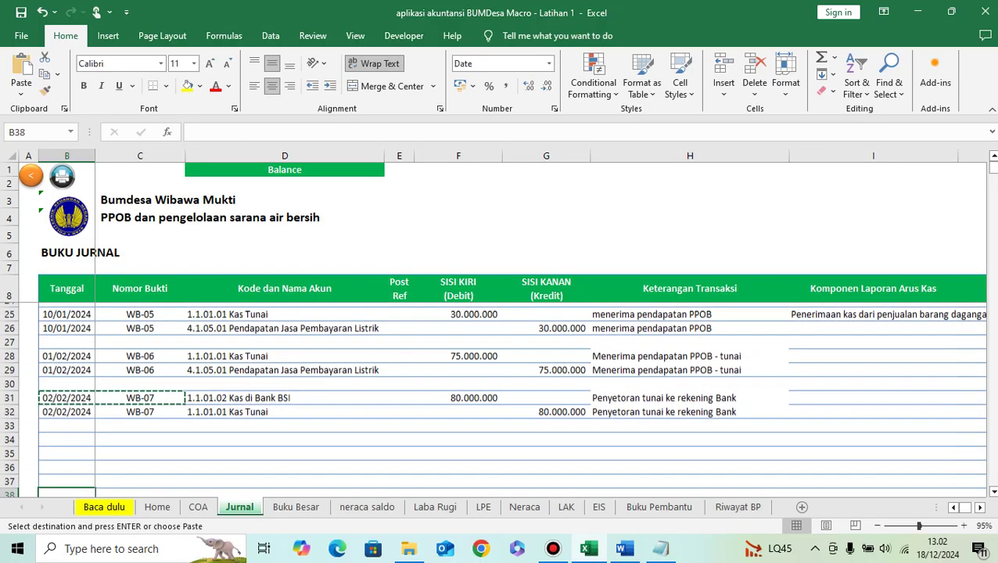
pyautogui.press('Down')
pyautogui.click(66, 393)
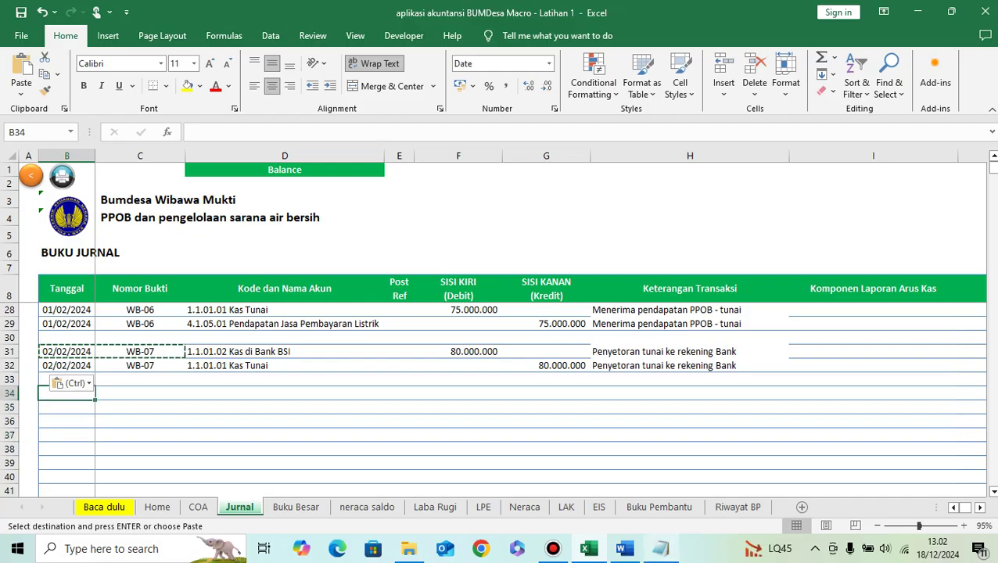
pyautogui.click(661, 548)
pyautogui.click(660, 548)
# Step: Copy 'Membayar upah karyawan' from the Word list into cell H34
pyautogui.click(624, 548)
pyautogui.scroll(-2, 501, 336)
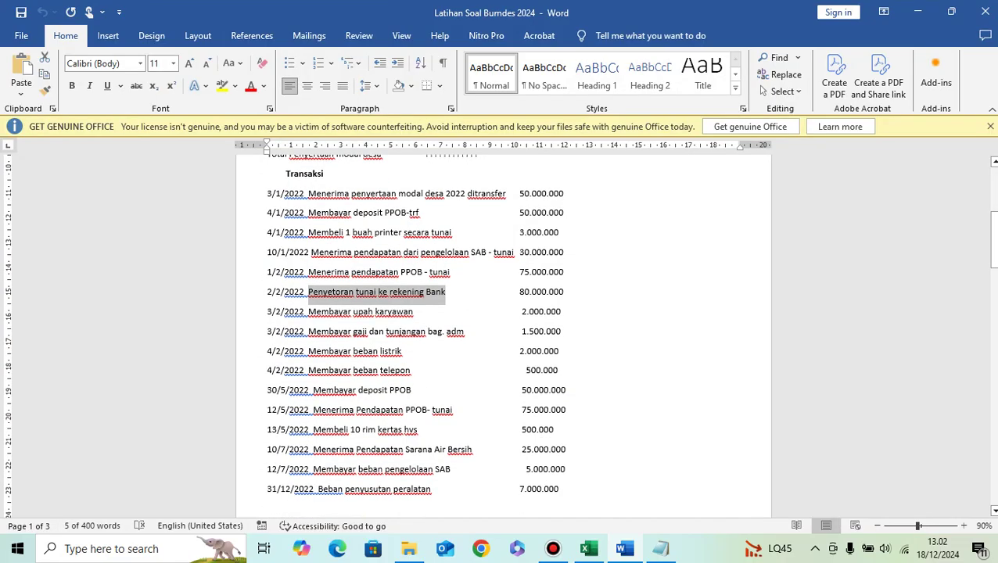
pyautogui.moveTo(308, 311); pyautogui.dragTo(413, 311)
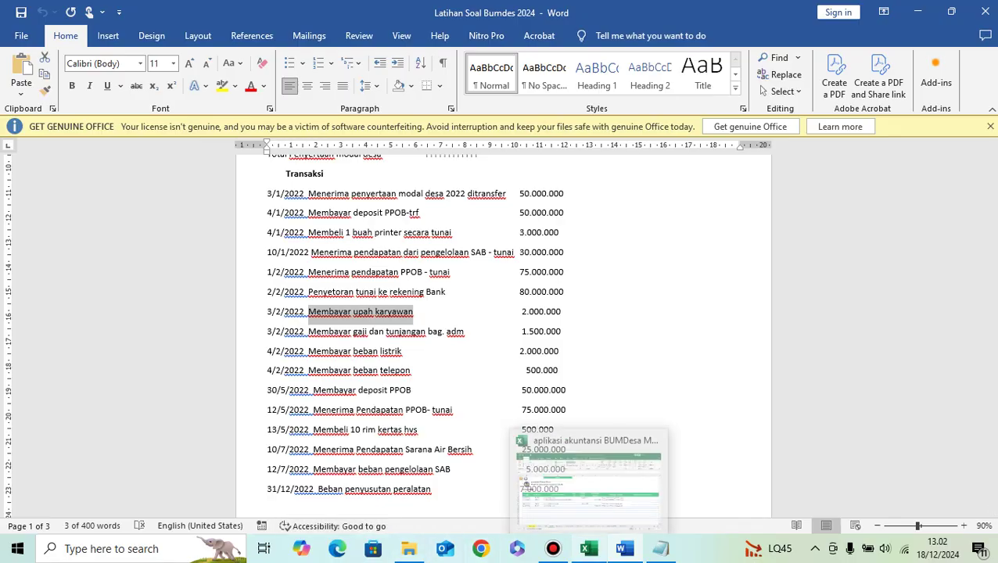
pyautogui.click(588, 548)
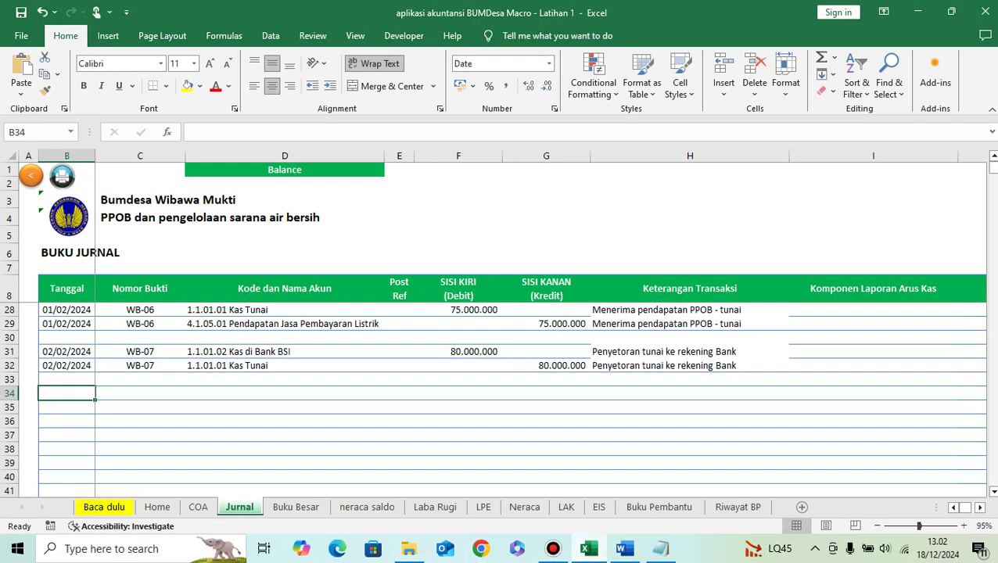
pyautogui.click(673, 393)
pyautogui.hotkey('ctrl', 'v')
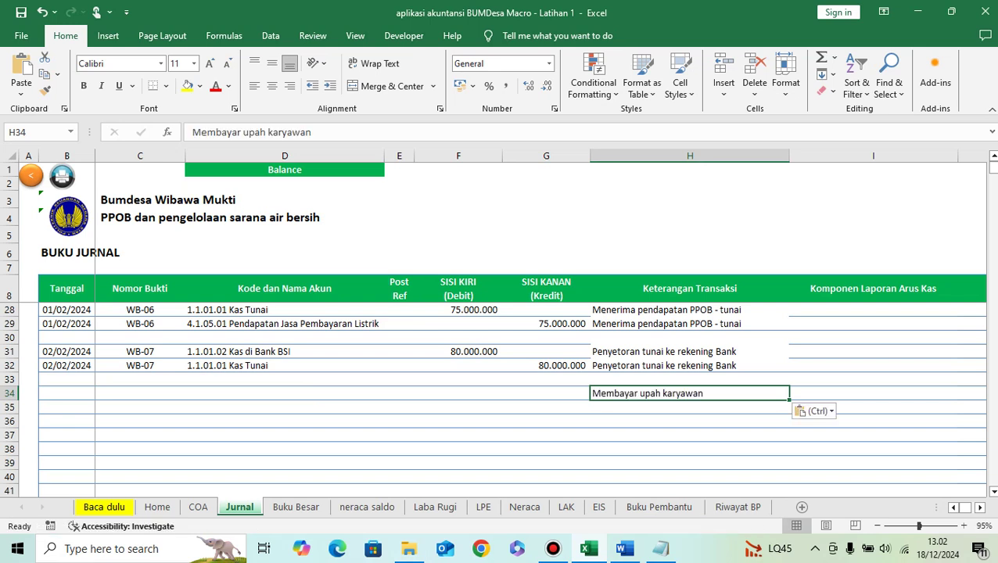
# Step: Enter the date 03/02/2024 in cell B34
pyautogui.click(458, 394)
pyautogui.press('Left')
pyautogui.press('Left')
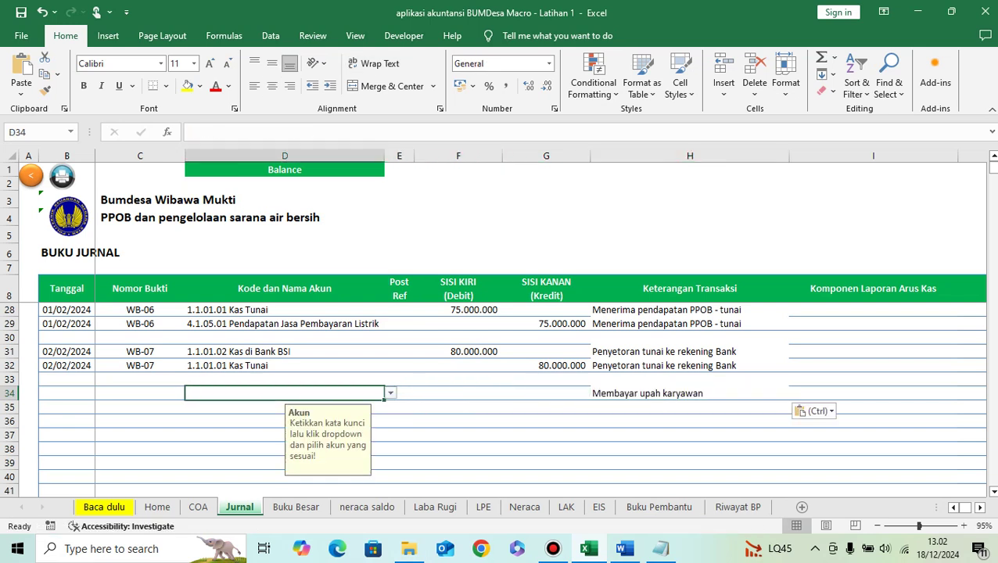
pyautogui.press('Left')
pyautogui.press('Left')
pyautogui.click(623, 549)
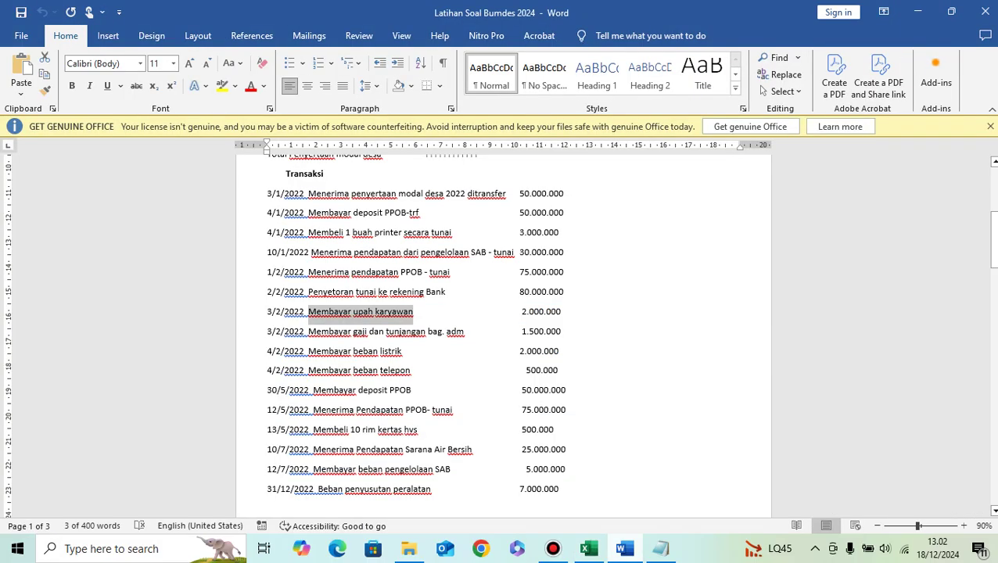
pyautogui.hotkey('alt', 'Tab')
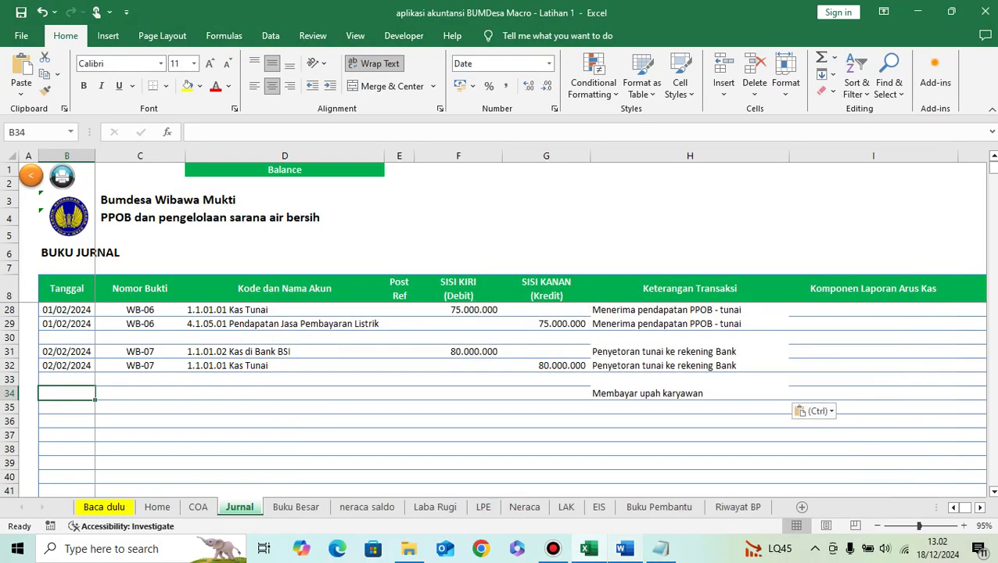
pyautogui.write('3/02/202')
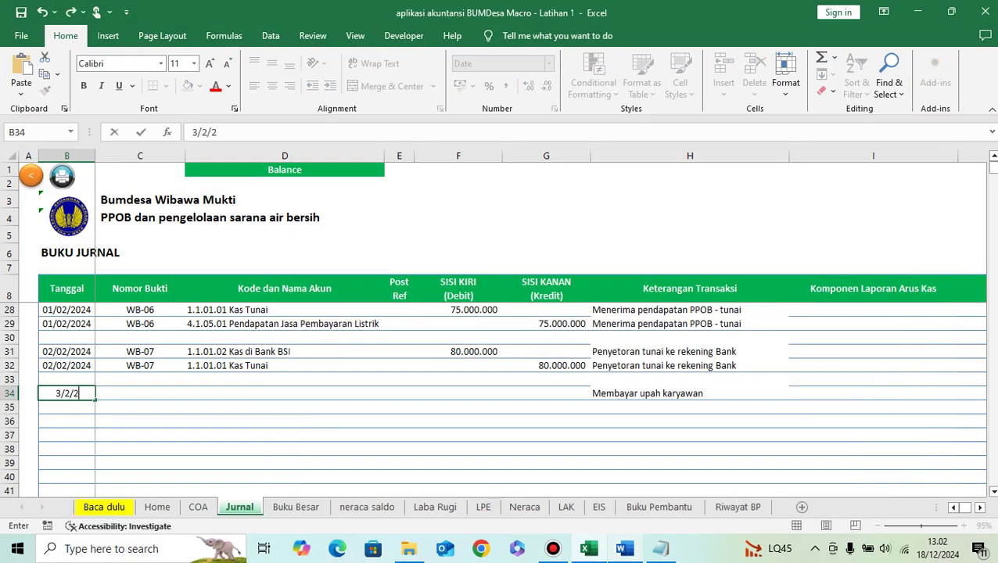
pyautogui.write('4')
pyautogui.press('Tab')
# Step: Copy WB-07 into C34, change it to WB-08, and move to account cell D34
pyautogui.click(140, 365)
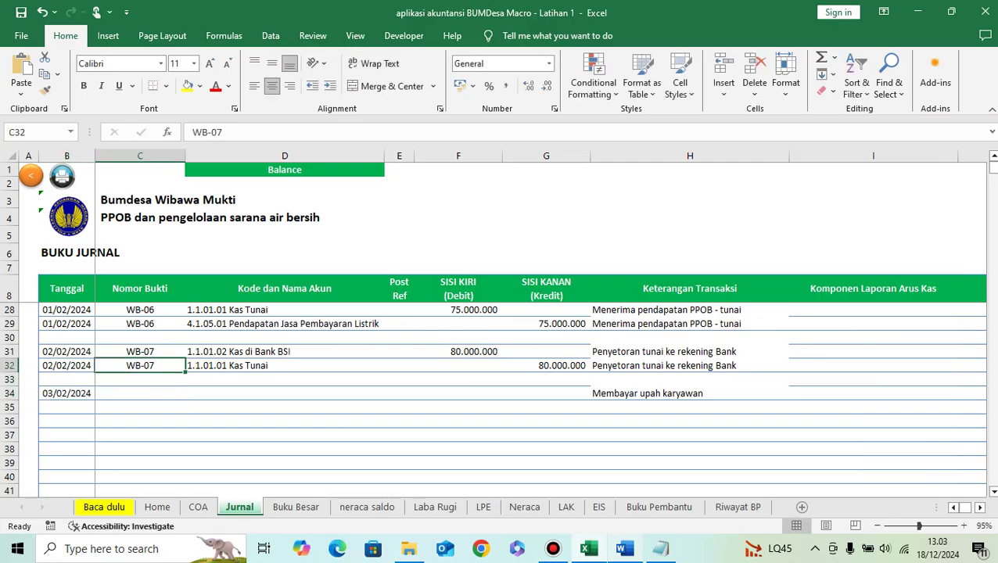
pyautogui.hotkey('ctrl', 'c')
pyautogui.press('Down')
pyautogui.press('Down')
pyautogui.hotkey('ctrl', 'v')
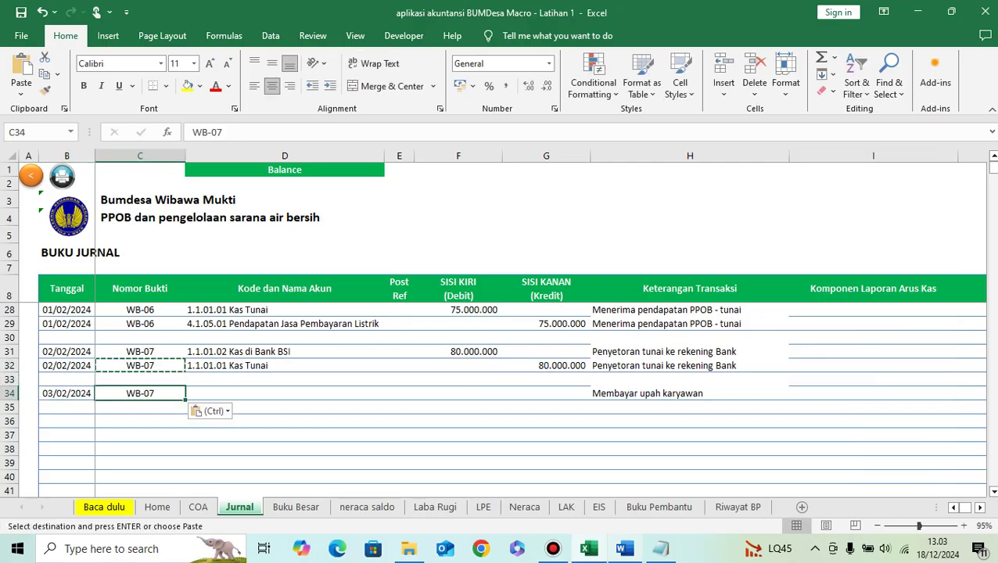
pyautogui.press('F2')
pyautogui.press('BackSpace')
pyautogui.write('8')
pyautogui.press('Return')
pyautogui.press('Up')
pyautogui.press('Right')
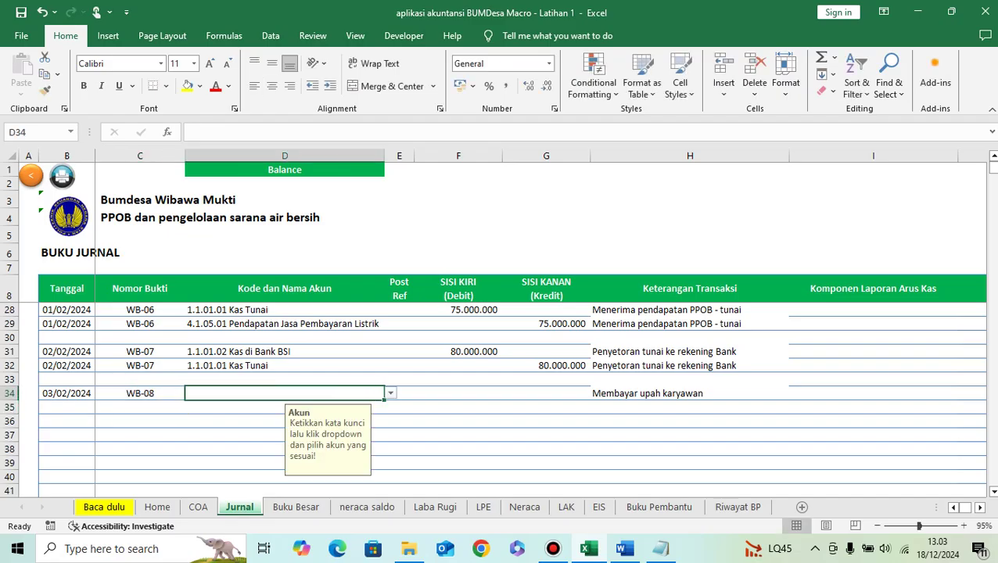
pyautogui.click(623, 548)
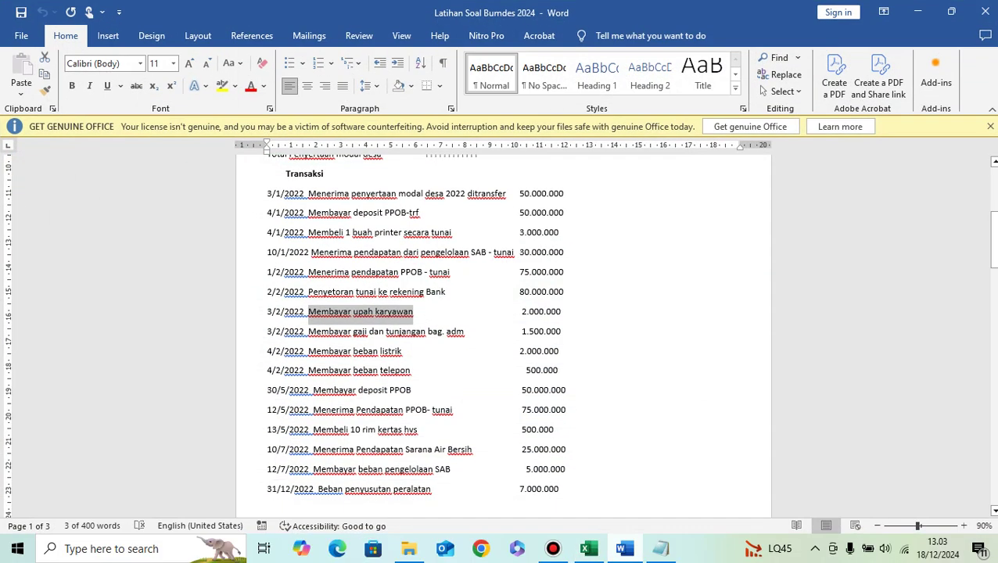
pyautogui.hotkey('alt', 'Tab')
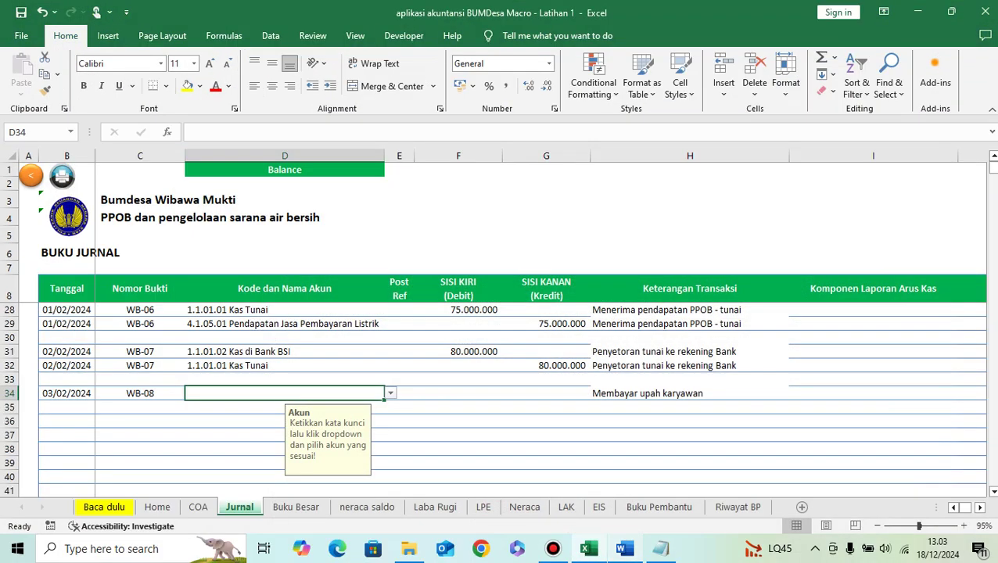
pyautogui.hotkey('alt', 'Tab')
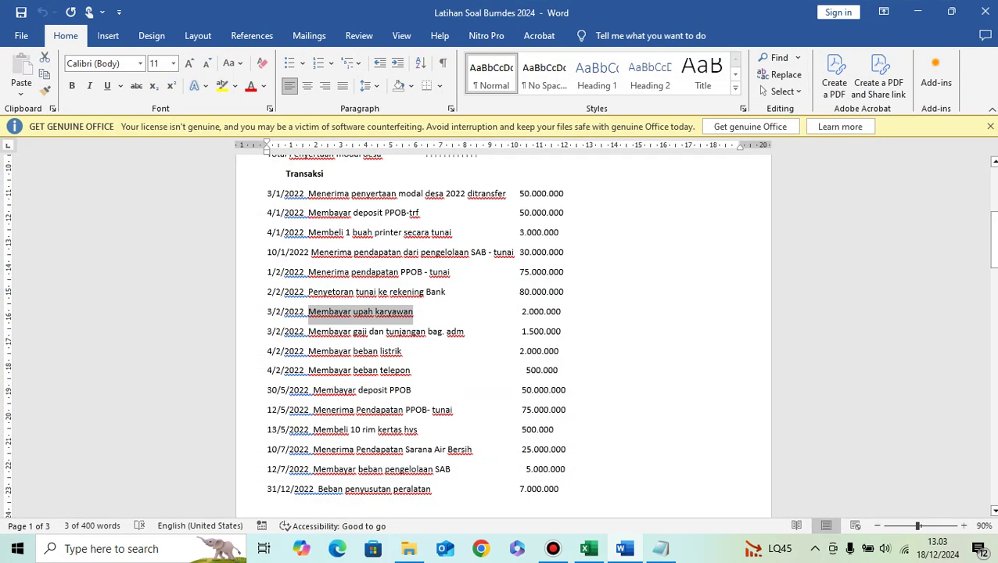
pyautogui.click(320, 331)
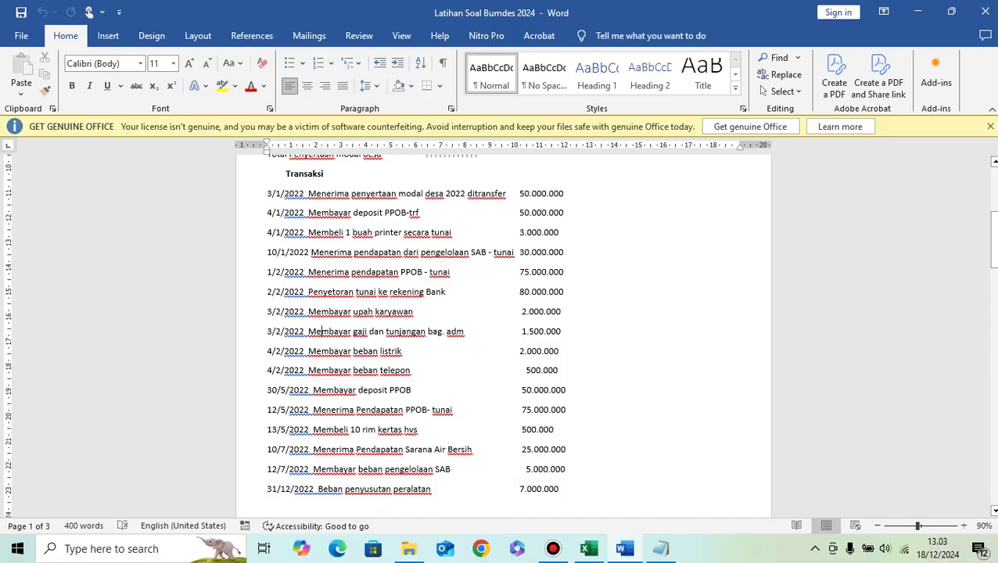
pyautogui.click(916, 12)
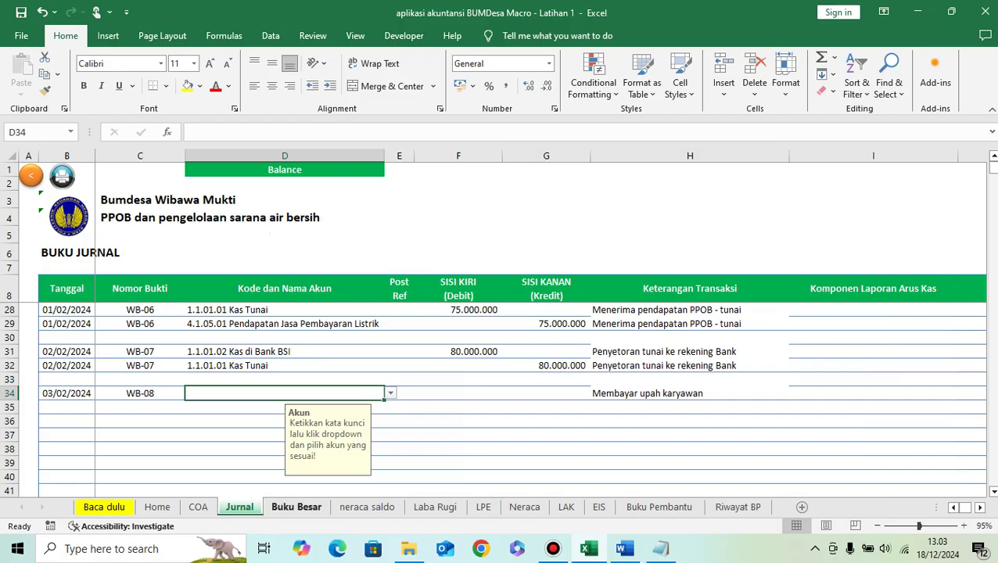
pyautogui.click(198, 506)
pyautogui.scroll(-10, 501, 345)
pyautogui.scroll(-20, 500, 344)
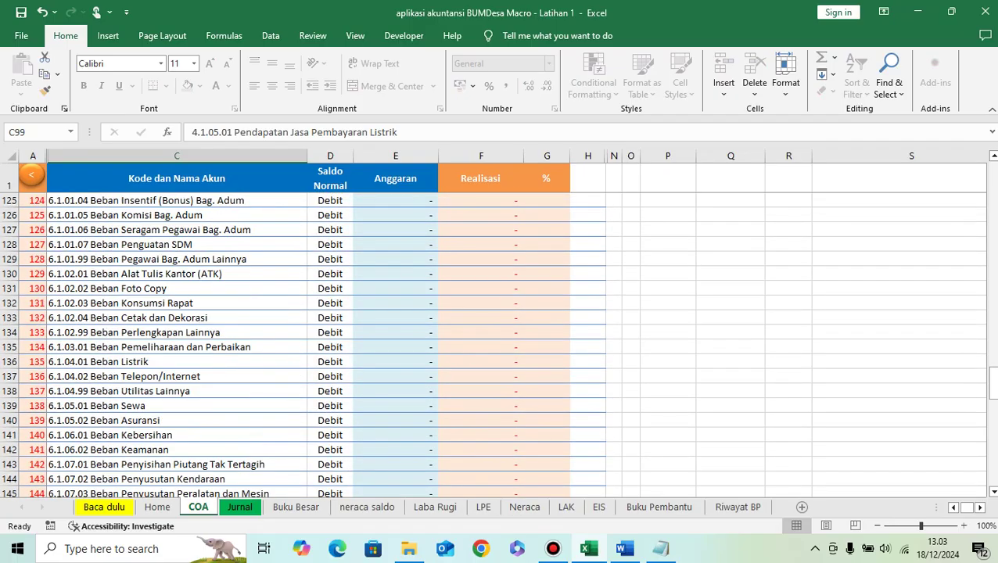
pyautogui.scroll(4, 500, 344)
pyautogui.click(177, 332)
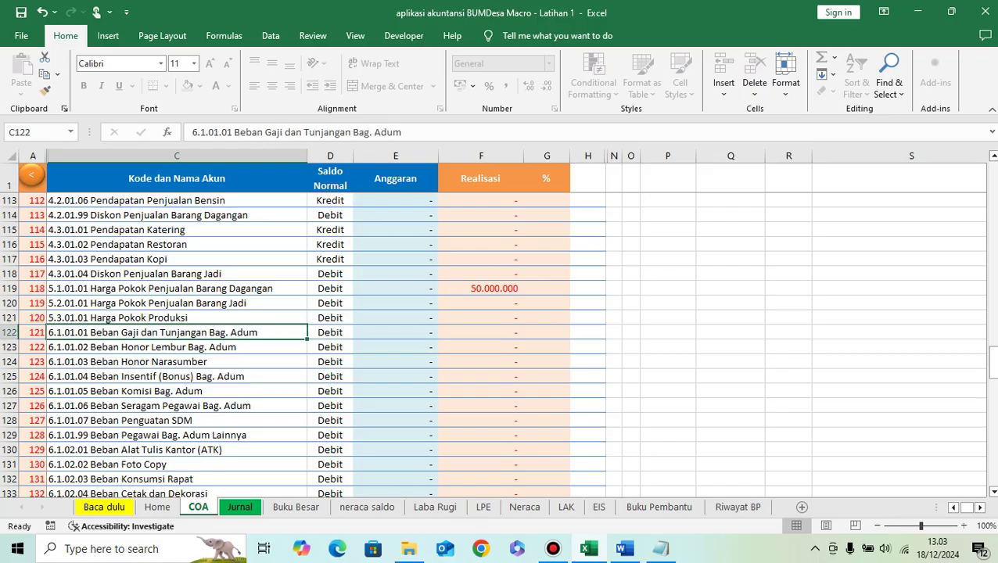
pyautogui.click(177, 347)
pyautogui.click(177, 361)
pyautogui.click(177, 376)
pyautogui.click(177, 391)
pyautogui.click(177, 406)
pyautogui.click(177, 420)
pyautogui.click(177, 435)
pyautogui.click(176, 450)
pyautogui.press('Down')
pyautogui.press('Down')
pyautogui.press('Down')
pyautogui.press('Down')
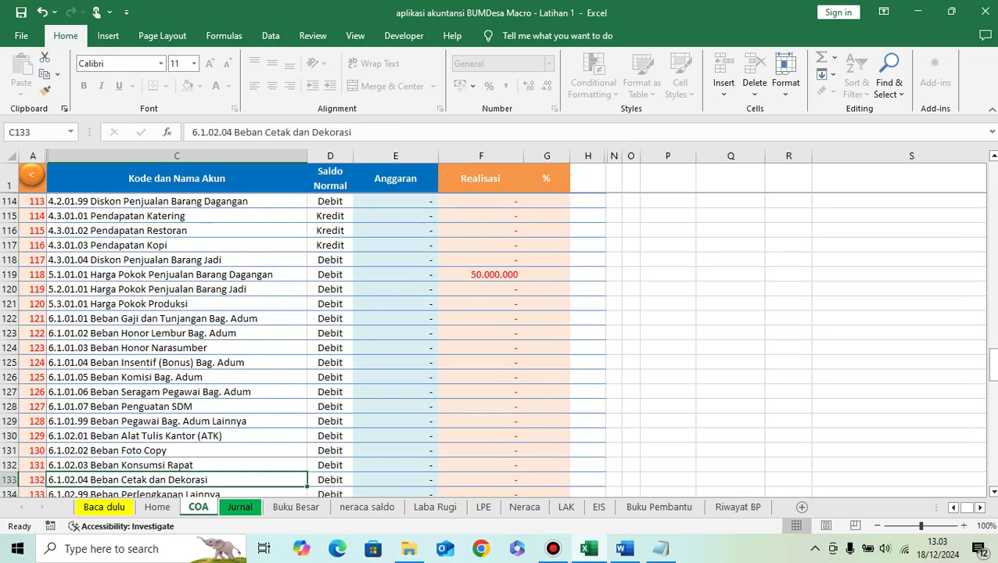
pyautogui.press('Down')
pyautogui.press('Down')
pyautogui.press('Down')
pyautogui.press('Down')
pyautogui.press('Down')
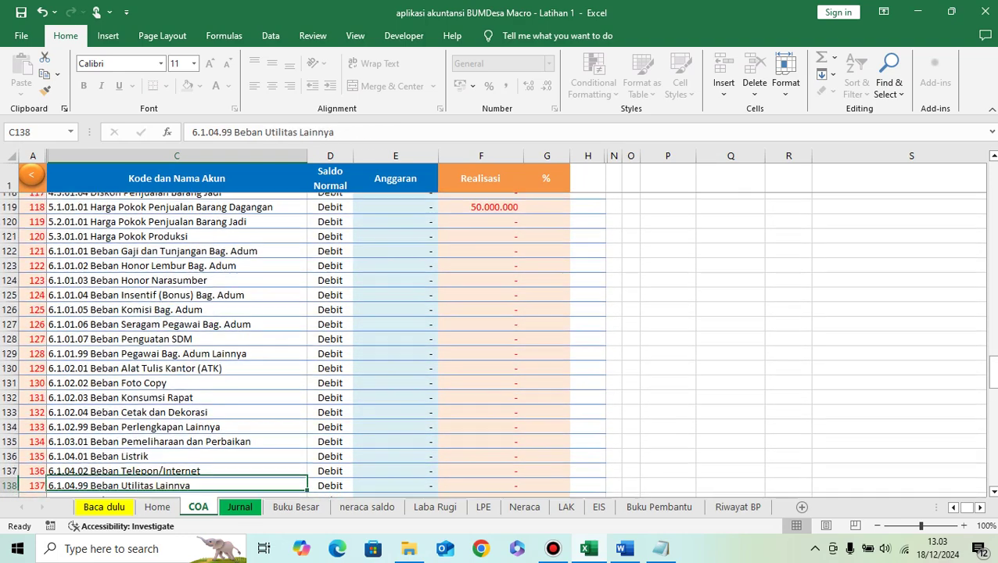
pyautogui.press('Down')
pyautogui.press('Down')
pyautogui.press('Down')
pyautogui.press('Down')
pyautogui.press('Down')
pyautogui.press('Down')
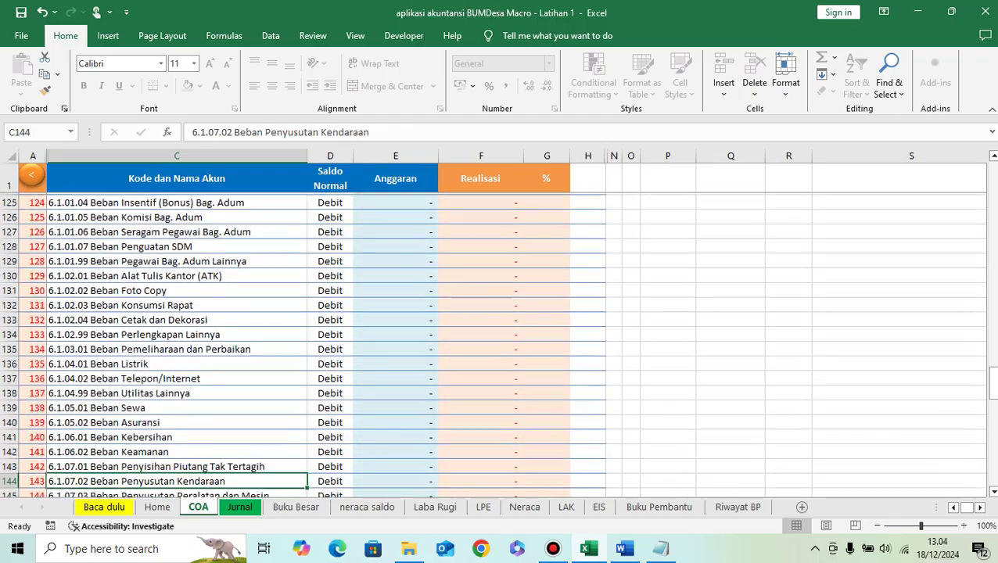
pyautogui.press('Down')
pyautogui.press('Down')
pyautogui.press('Down')
pyautogui.press('Down')
pyautogui.press('Down')
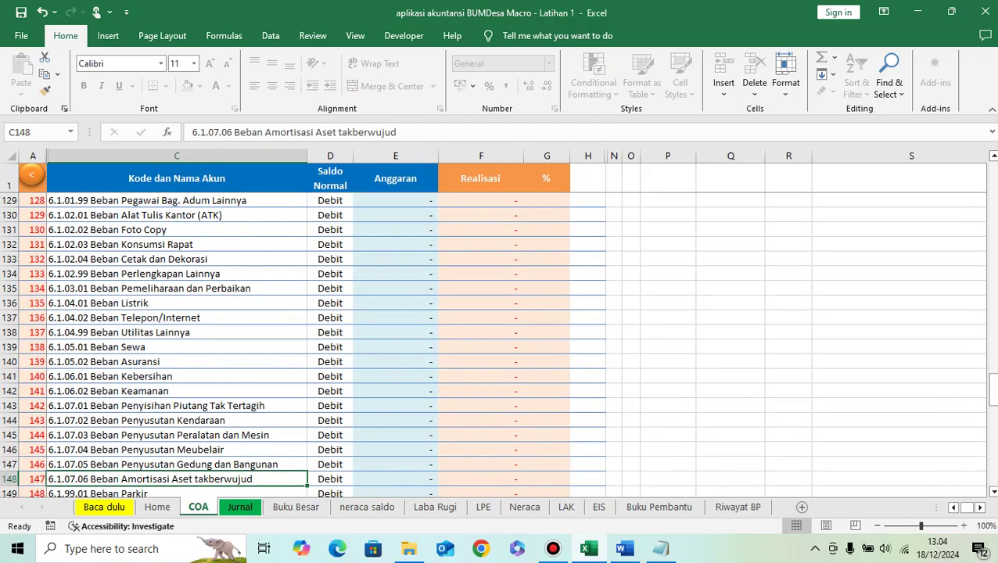
pyautogui.press('Down')
pyautogui.press('Down')
pyautogui.press('Down')
pyautogui.press('Down')
pyautogui.press('Down')
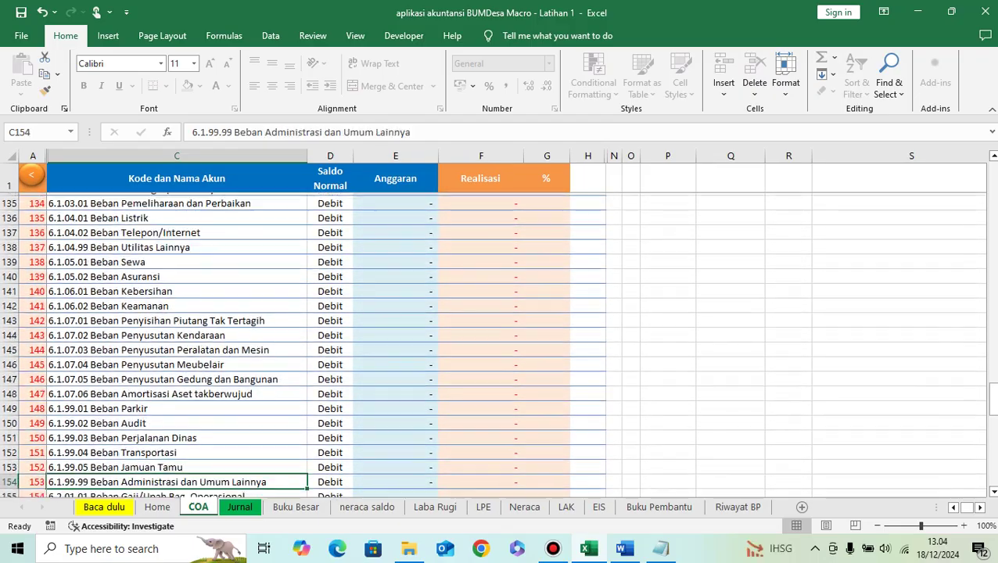
pyautogui.press('Down')
pyautogui.press('Down')
pyautogui.press('Down')
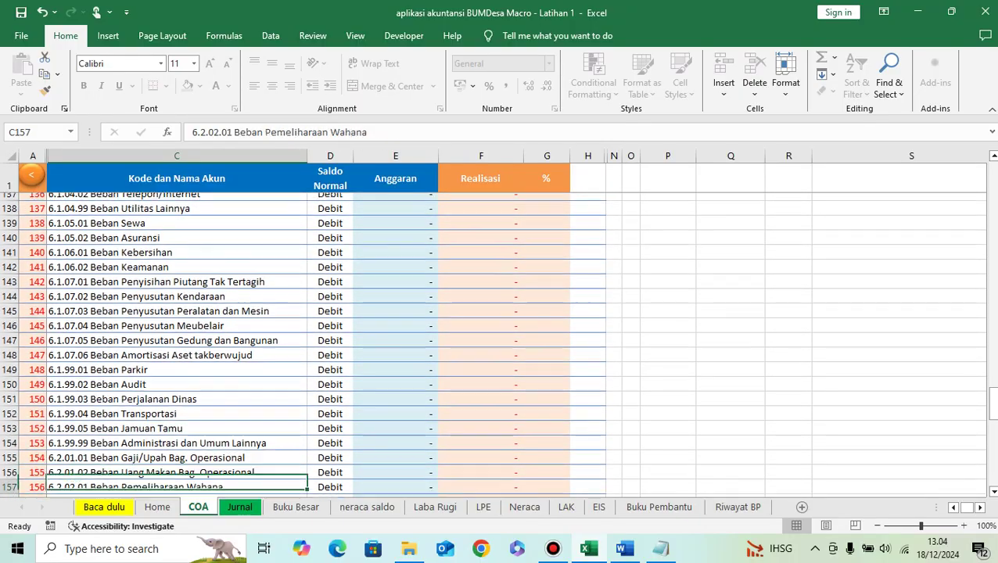
pyautogui.press('Down')
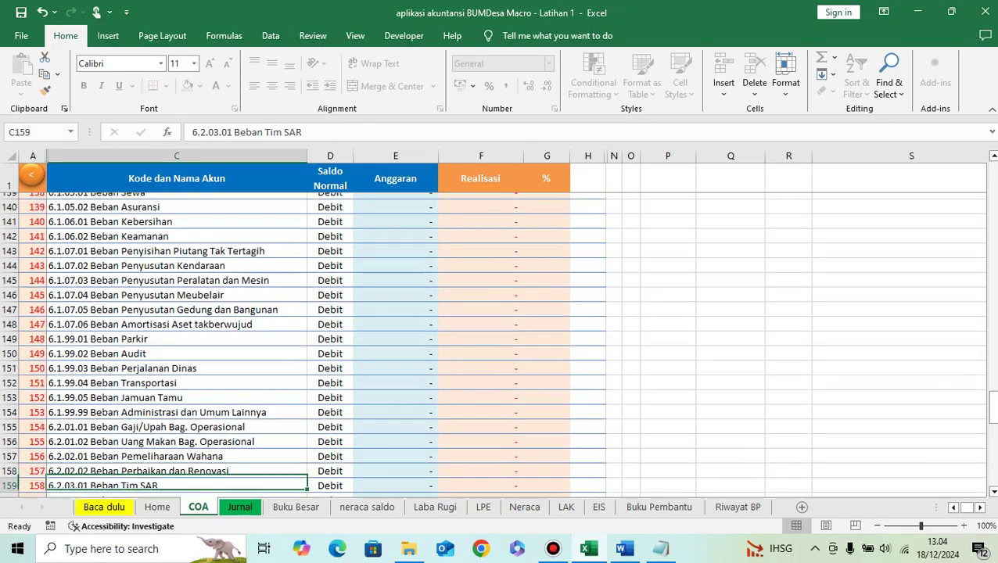
pyautogui.press('Down')
pyautogui.press('Down')
pyautogui.press('Down')
pyautogui.press('Down')
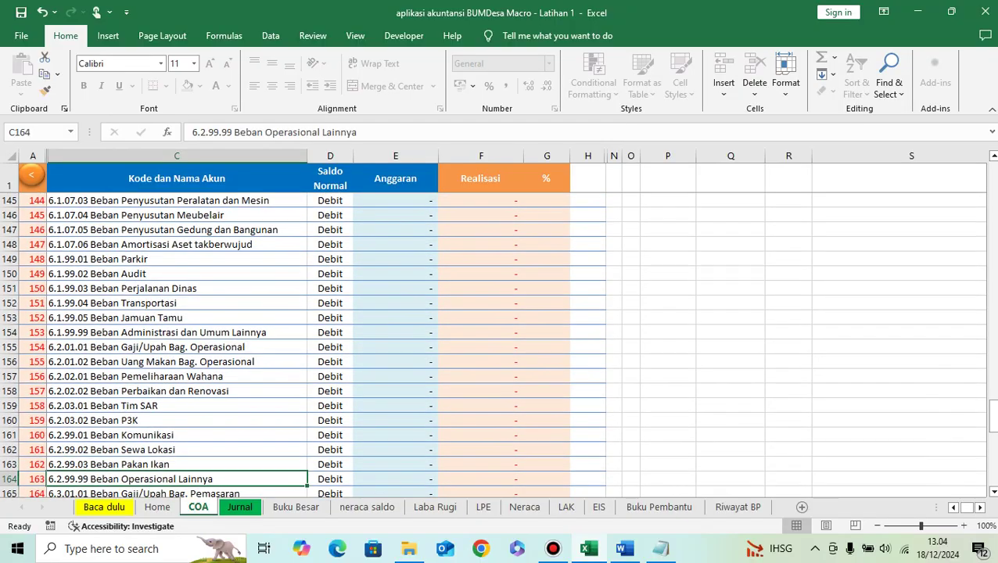
pyautogui.press('Up')
pyautogui.press('Up')
pyautogui.press('Up')
pyautogui.press('Up')
pyautogui.press('Down')
pyautogui.press('Down')
pyautogui.press('Down')
pyautogui.press('Down')
pyautogui.press('Down')
pyautogui.press('Down')
pyautogui.press('Down')
pyautogui.press('Down')
pyautogui.press('Down')
pyautogui.press('Down')
pyautogui.press('Down')
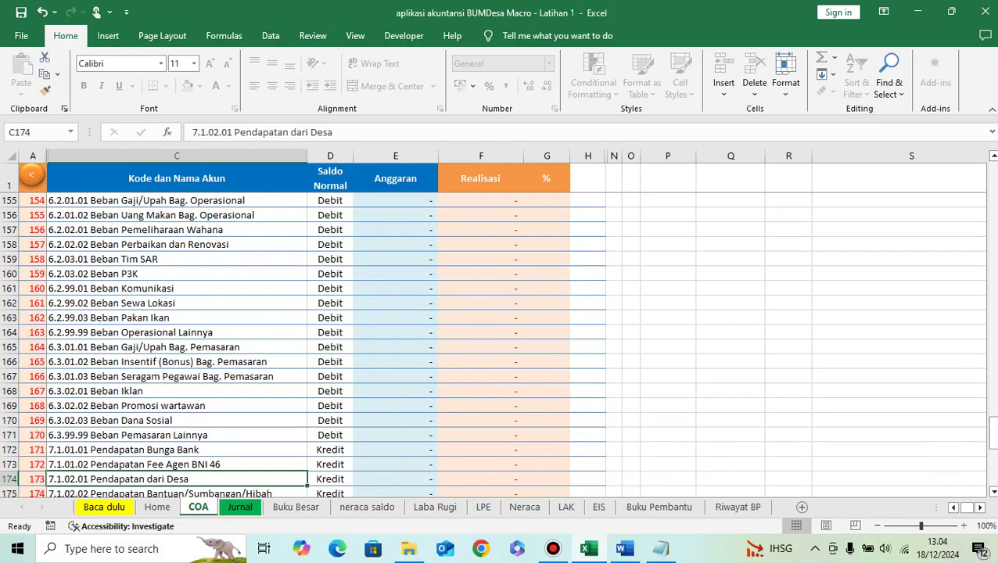
pyautogui.press('Up')
pyautogui.press('Up')
pyautogui.press('Up')
pyautogui.press('Up')
pyautogui.press('Up')
pyautogui.press('Up')
pyautogui.press('Up')
pyautogui.press('Up')
pyautogui.press('Up')
pyautogui.press('Up')
pyautogui.press('Up')
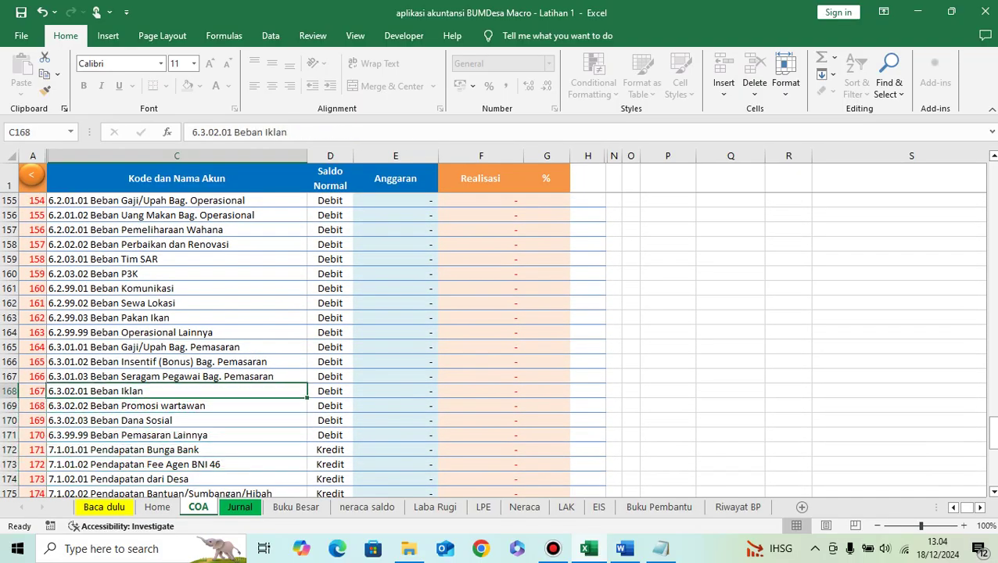
pyautogui.press('Up')
pyautogui.press('Up')
pyautogui.press('Up')
pyautogui.press('Up')
pyautogui.press('Up')
pyautogui.press('Up')
pyautogui.press('Up')
pyautogui.press('Up')
pyautogui.press('Up')
pyautogui.press('Up')
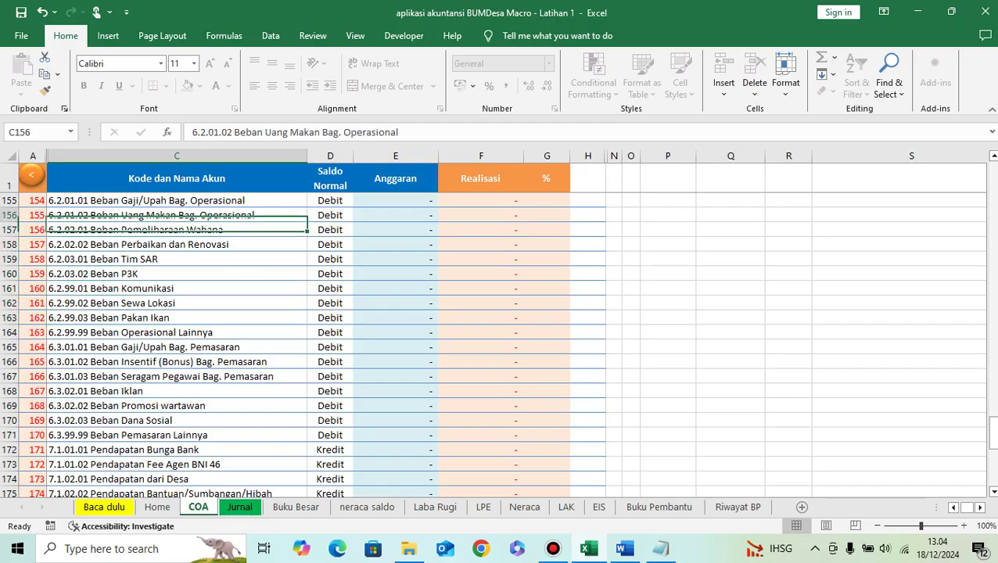
pyautogui.press('Up')
pyautogui.press('Up')
pyautogui.press('Up')
pyautogui.press('Up')
pyautogui.press('Up')
pyautogui.press('Up')
pyautogui.press('Up')
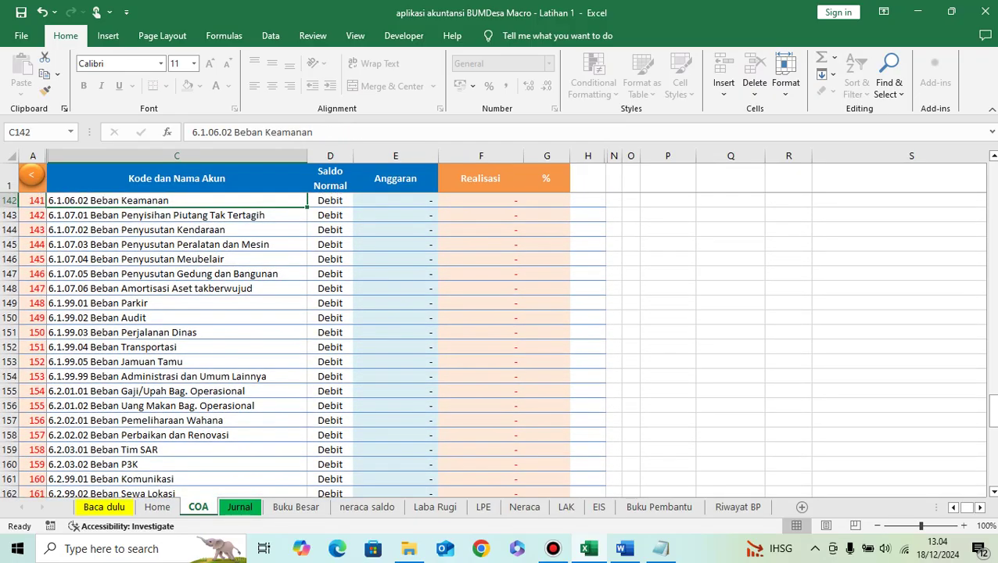
pyautogui.press('Up')
pyautogui.press('Up')
pyautogui.press('Up')
pyautogui.press('Up')
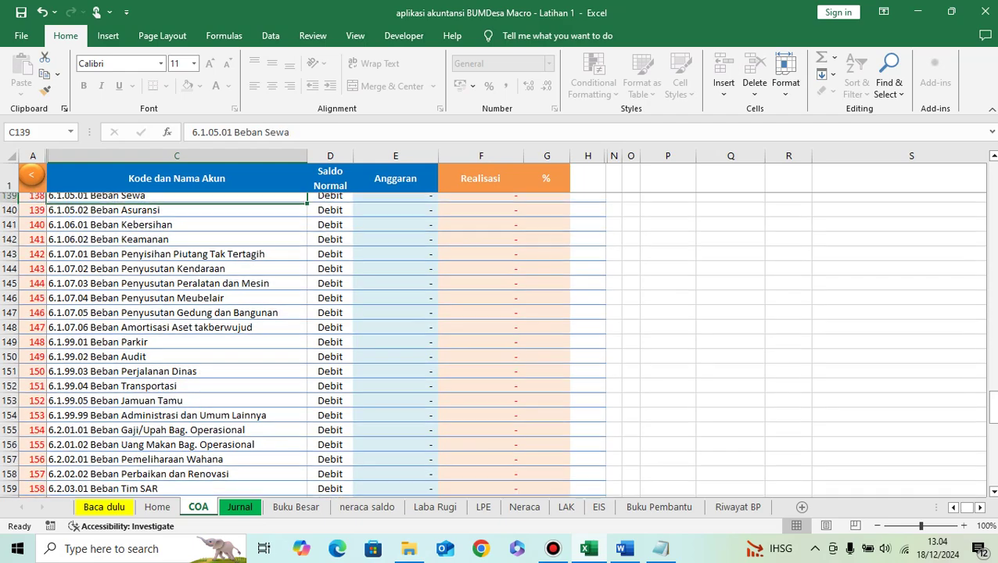
pyautogui.press('Up')
pyautogui.press('Up')
pyautogui.press('Up')
pyautogui.press('Up')
pyautogui.press('Up')
pyautogui.press('Up')
pyautogui.press('Up')
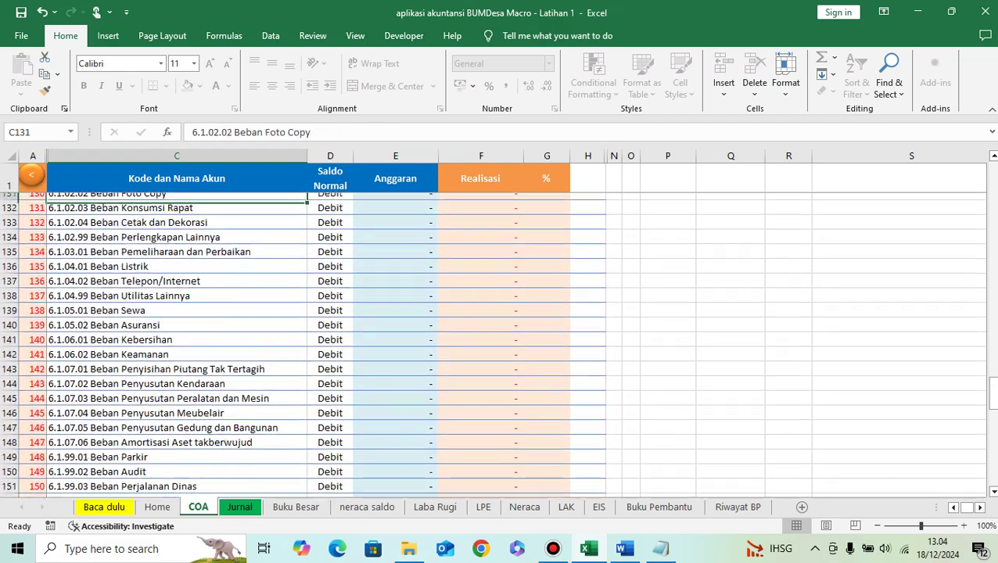
pyautogui.press('Up')
pyautogui.press('Up')
pyautogui.press('Up')
pyautogui.press('Up')
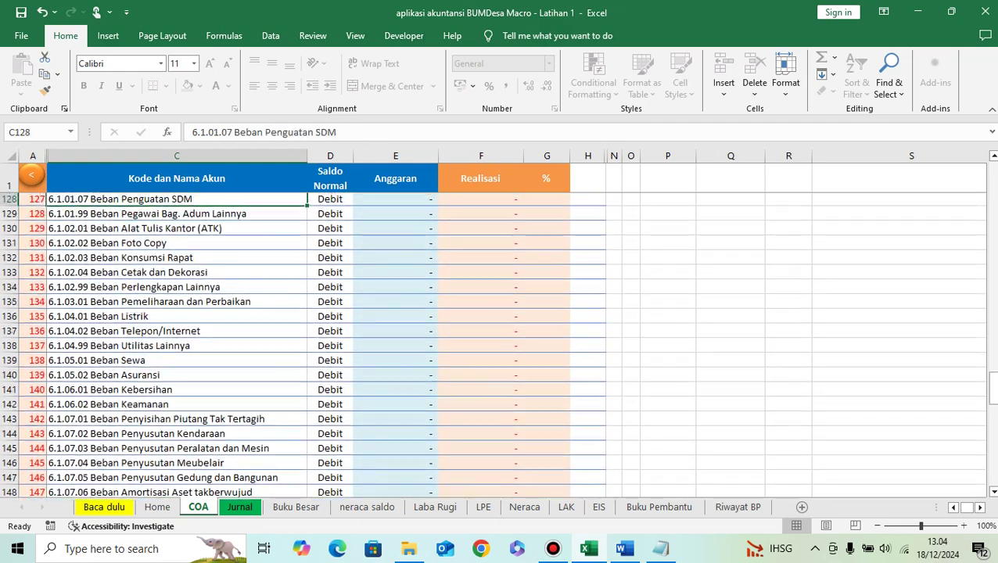
pyautogui.press('Up')
pyautogui.press('Up')
pyautogui.press('Up')
pyautogui.press('Up')
pyautogui.press('Up')
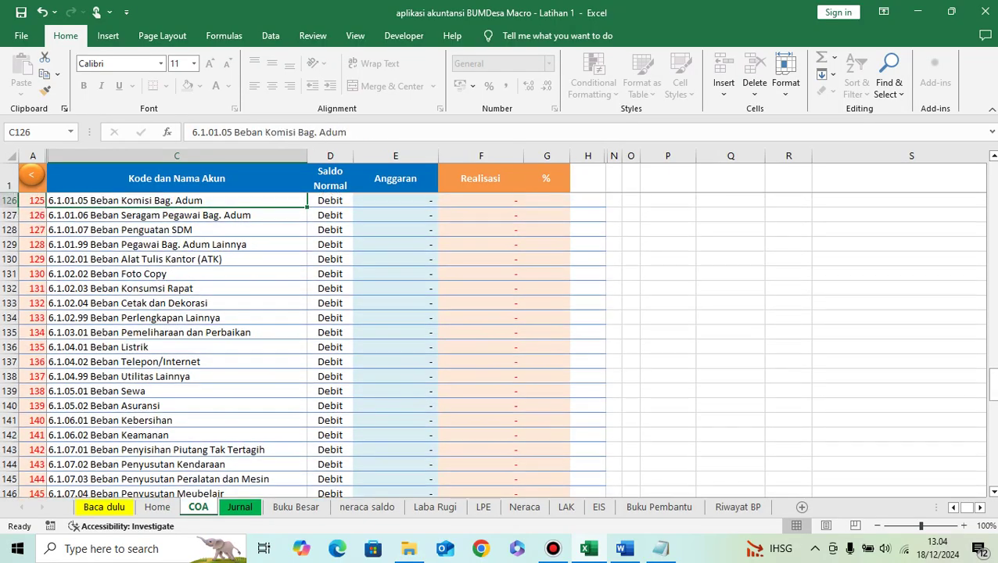
pyautogui.press('Up')
pyautogui.press('Up')
pyautogui.press('Up')
pyautogui.press('Up')
pyautogui.press('Up')
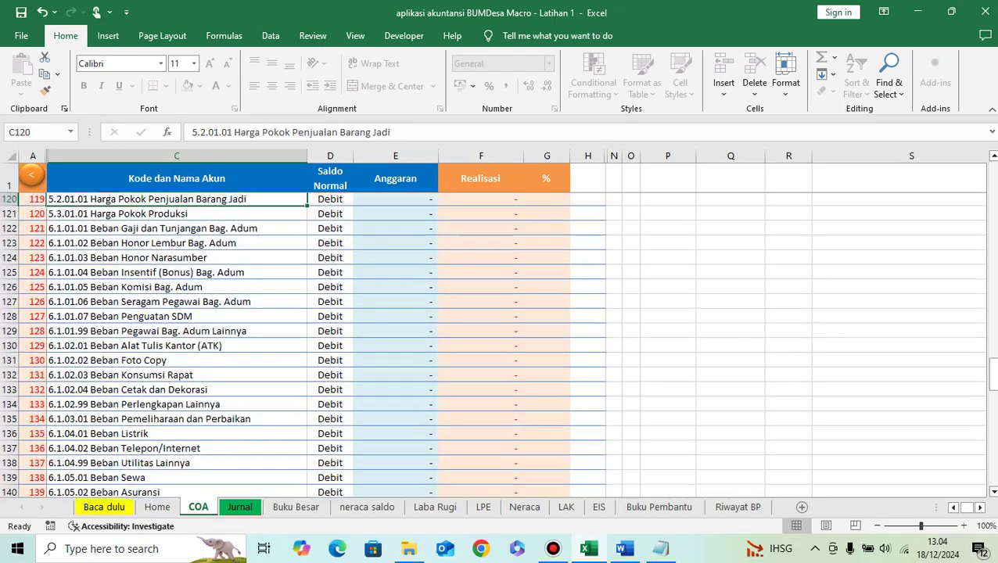
pyautogui.press('Down')
pyautogui.press('Down')
pyautogui.press('Down')
pyautogui.press('Down')
pyautogui.press('Down')
pyautogui.press('Down')
pyautogui.press('Down')
pyautogui.press('Down')
pyautogui.press('Down')
pyautogui.press('Down')
pyautogui.press('Down')
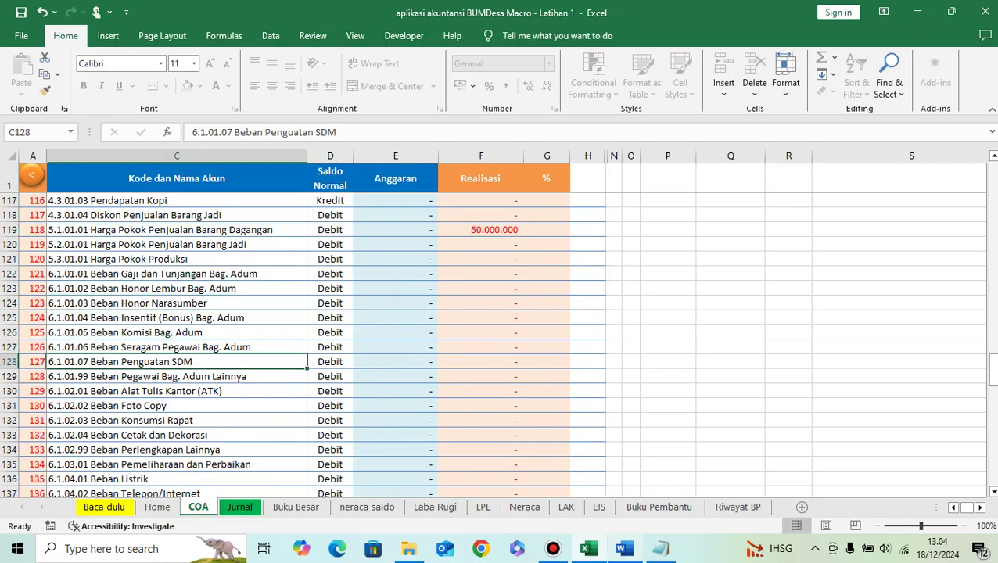
pyautogui.click(623, 548)
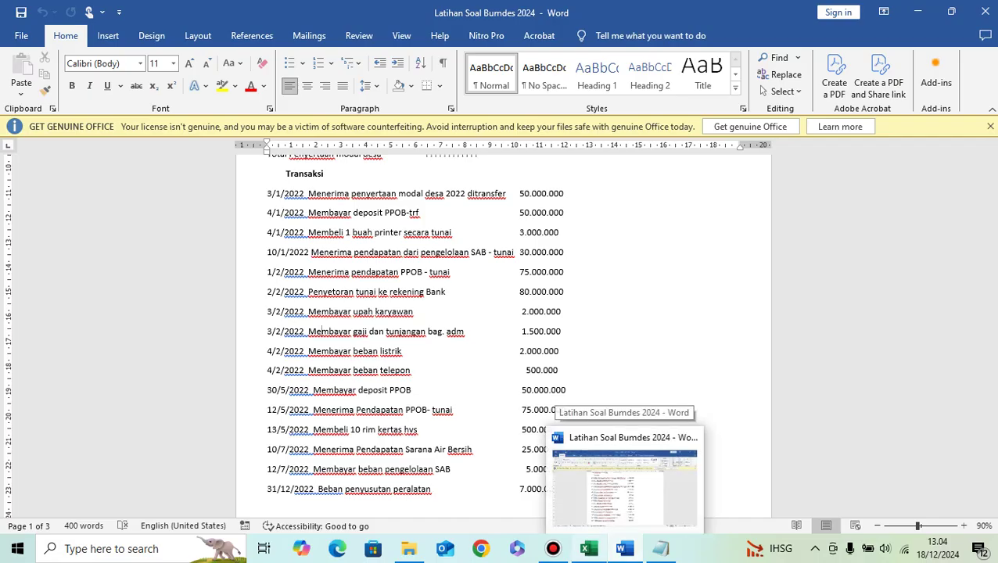
pyautogui.click(623, 548)
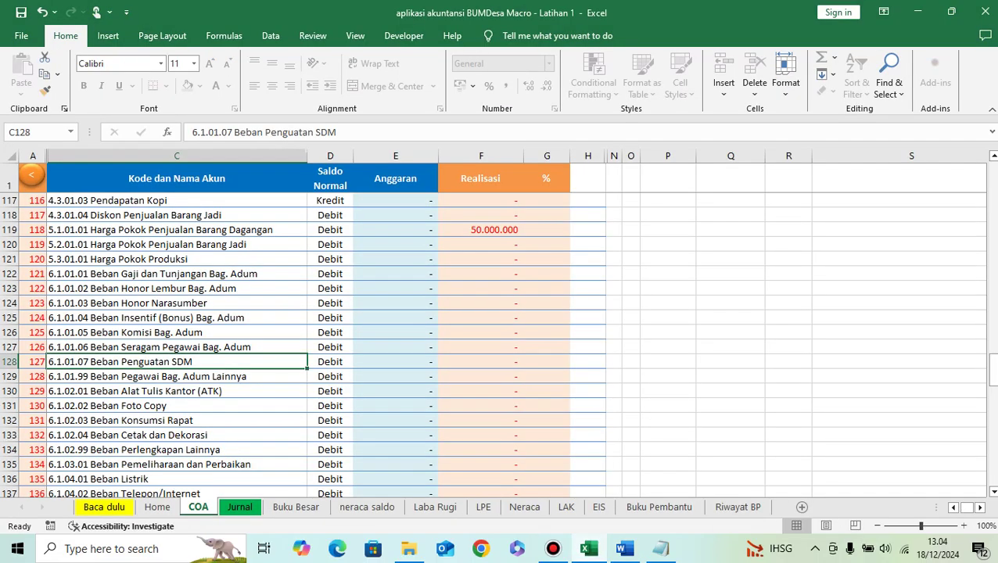
# Step: On the Jurnal sheet, search D34's accounts with keywords karyawan, pegawai and gaji without choosing one
pyautogui.click(239, 507)
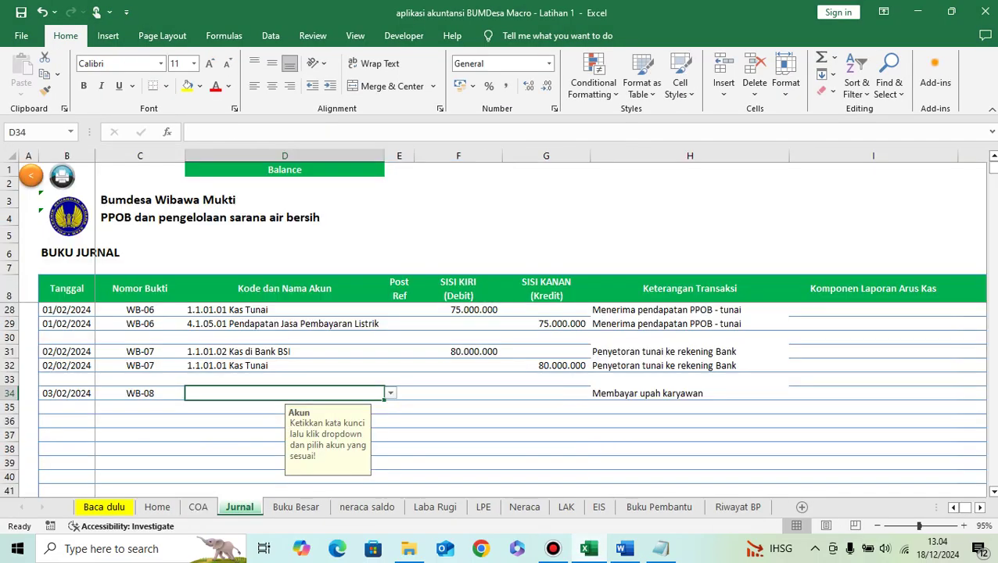
pyautogui.write('ka')
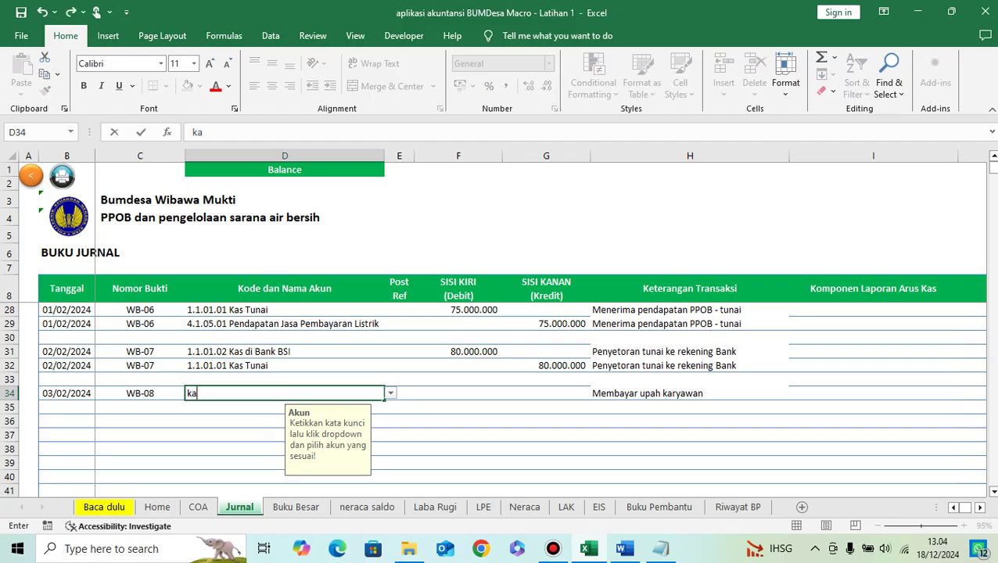
pyautogui.write('ryawan')
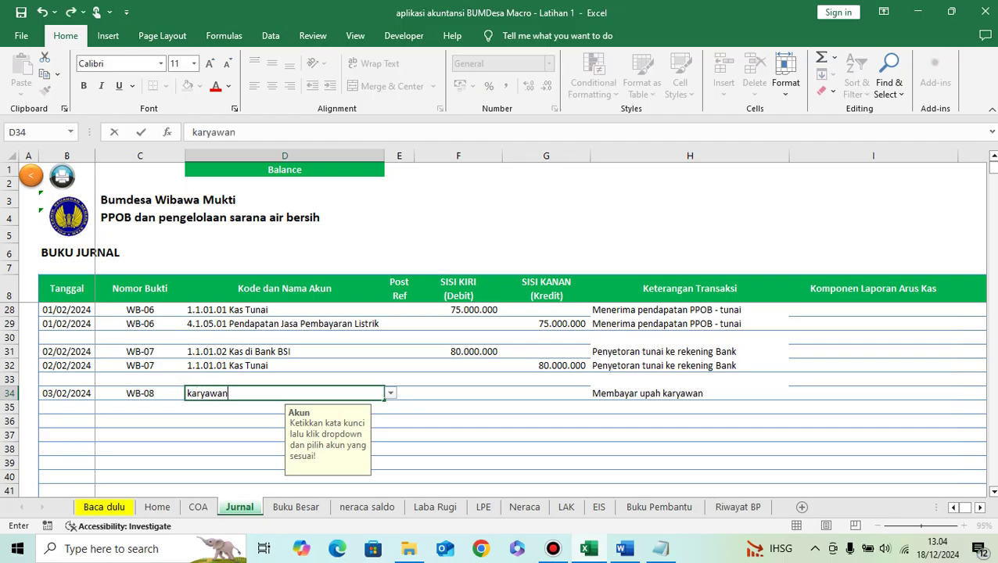
pyautogui.press('Return')
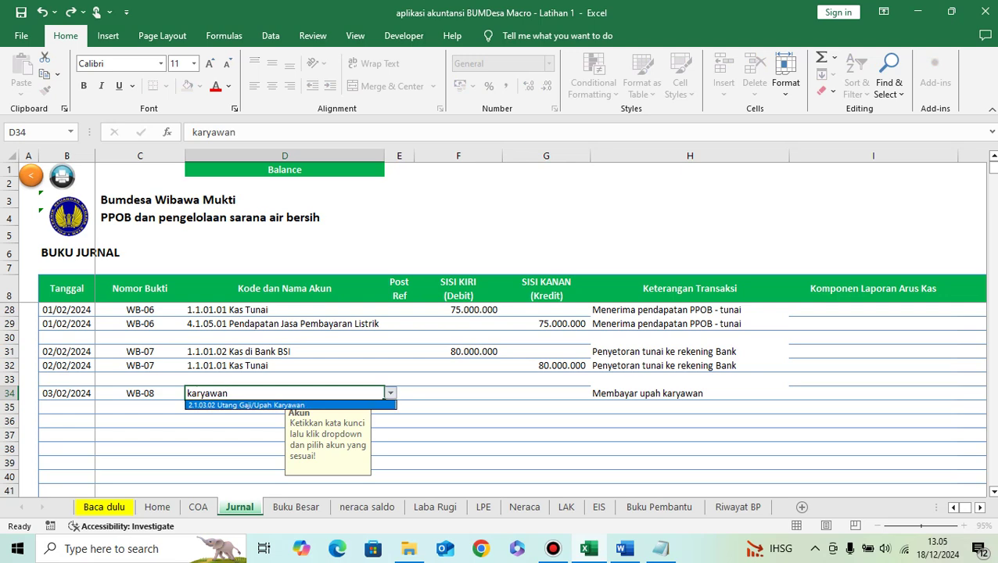
pyautogui.press('Escape')
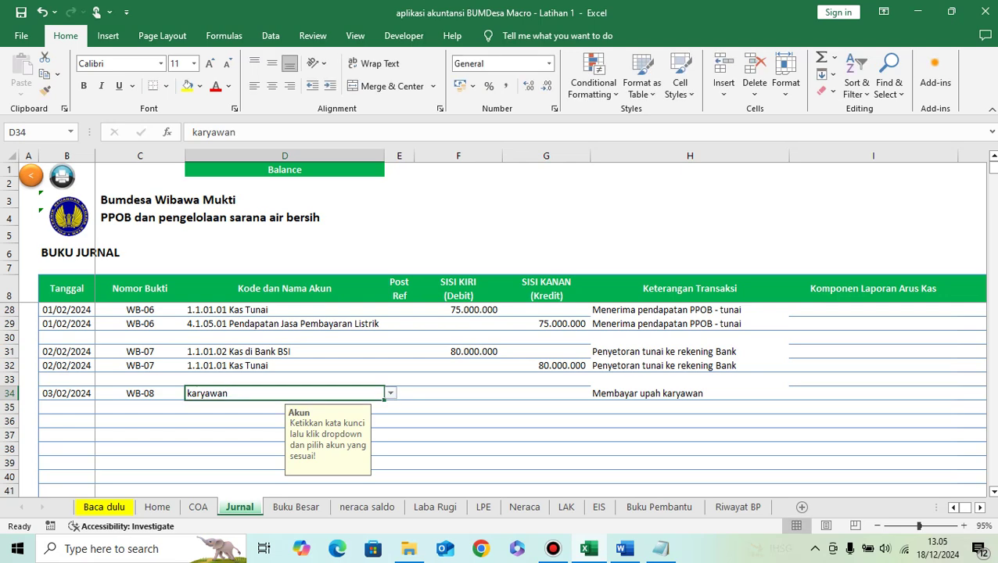
pyautogui.press('BackSpace')
pyautogui.write('pegawai')
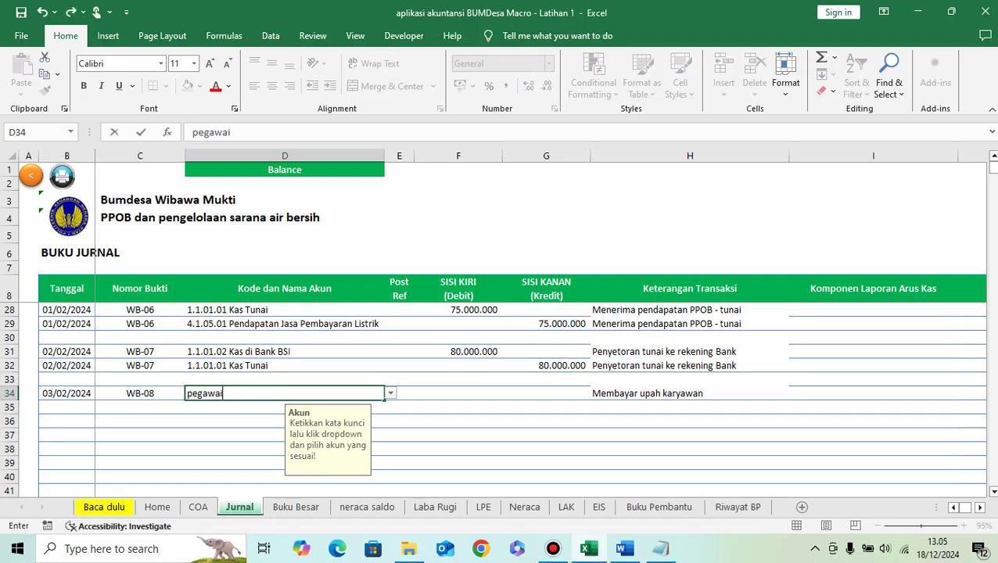
pyautogui.click(390, 393)
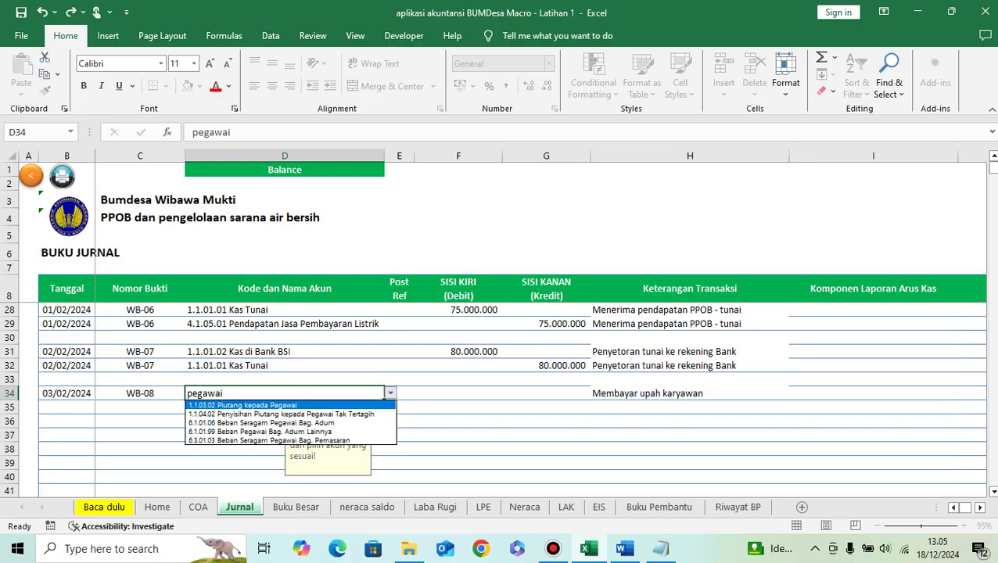
pyautogui.press('Escape')
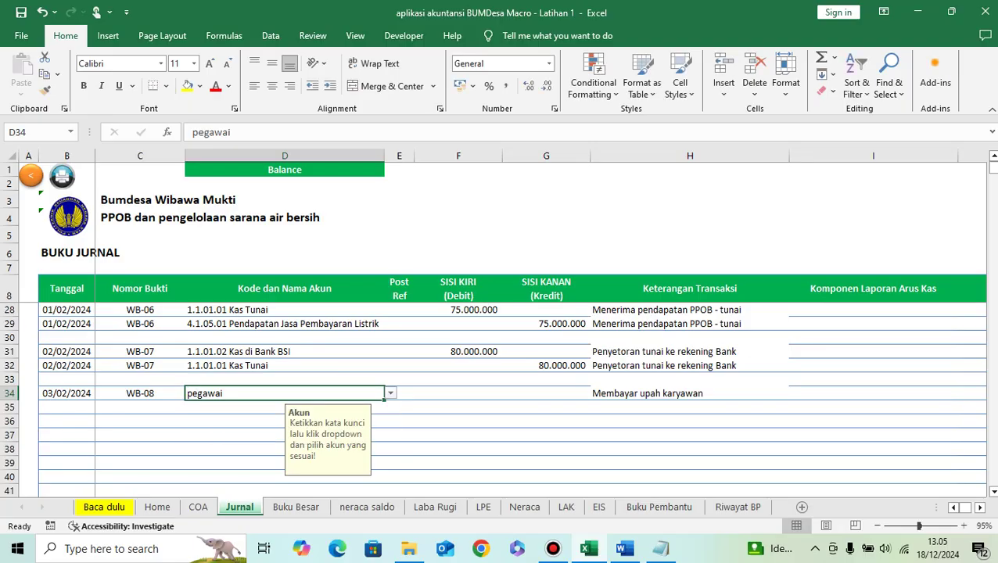
pyautogui.press('BackSpace')
pyautogui.write('gaji')
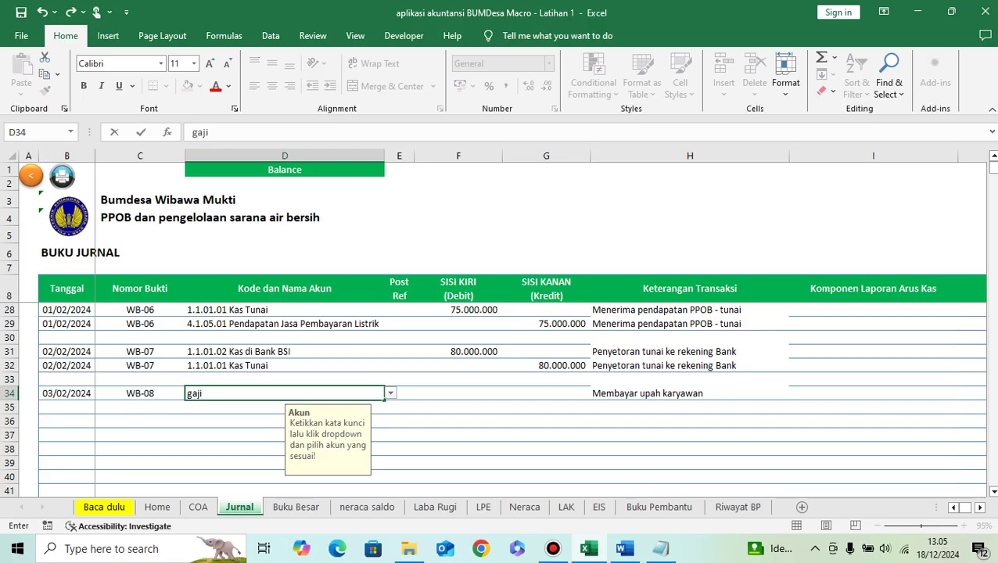
pyautogui.click(391, 393)
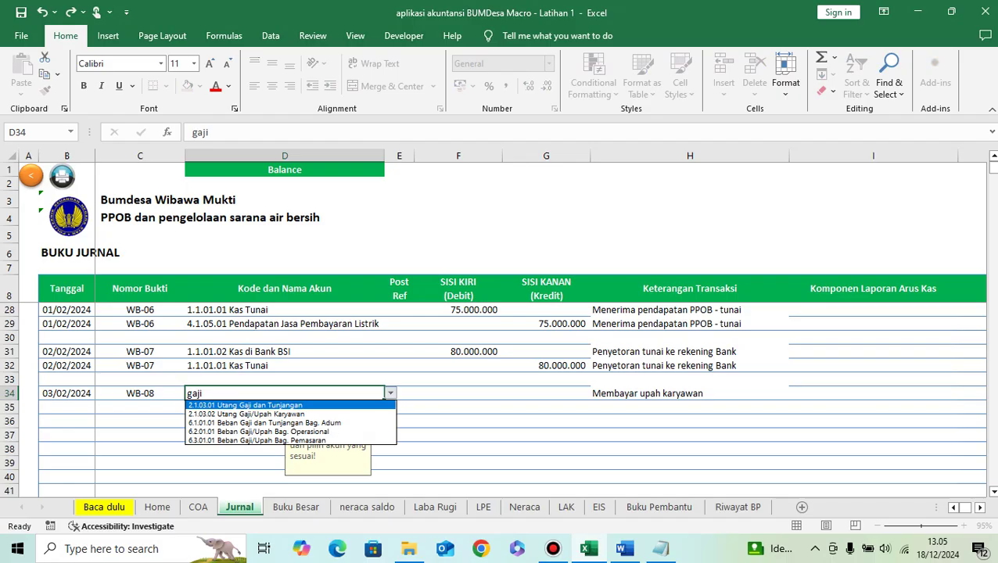
pyautogui.click(390, 394)
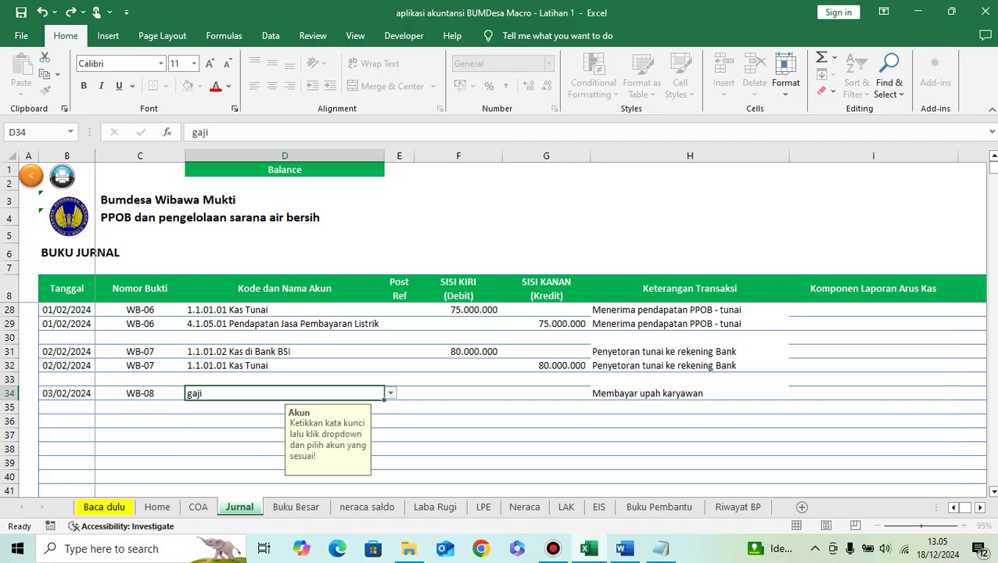
pyautogui.press('BackSpace')
# Step: Search 'upah' and choose 6.2.01.01 Beban Gaji/Upah Bag. Operasional for row 34
pyautogui.write('upah')
pyautogui.click(390, 394)
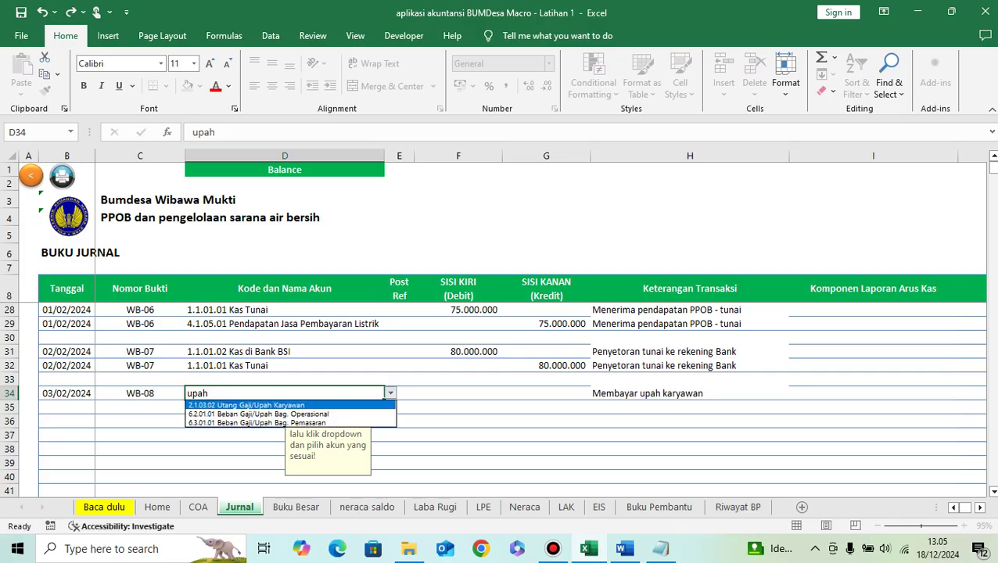
pyautogui.press('Down')
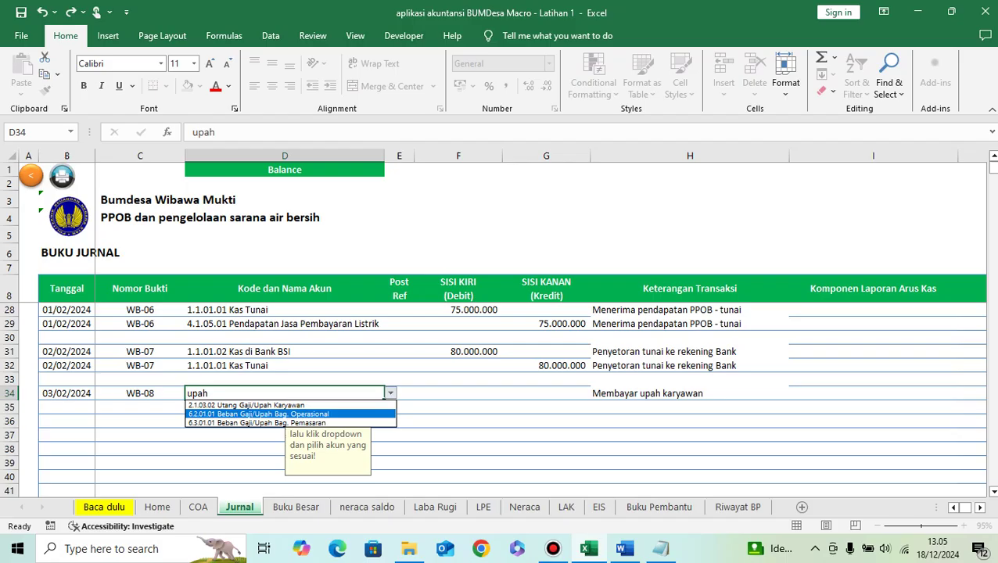
pyautogui.press('Return')
pyautogui.press('Tab')
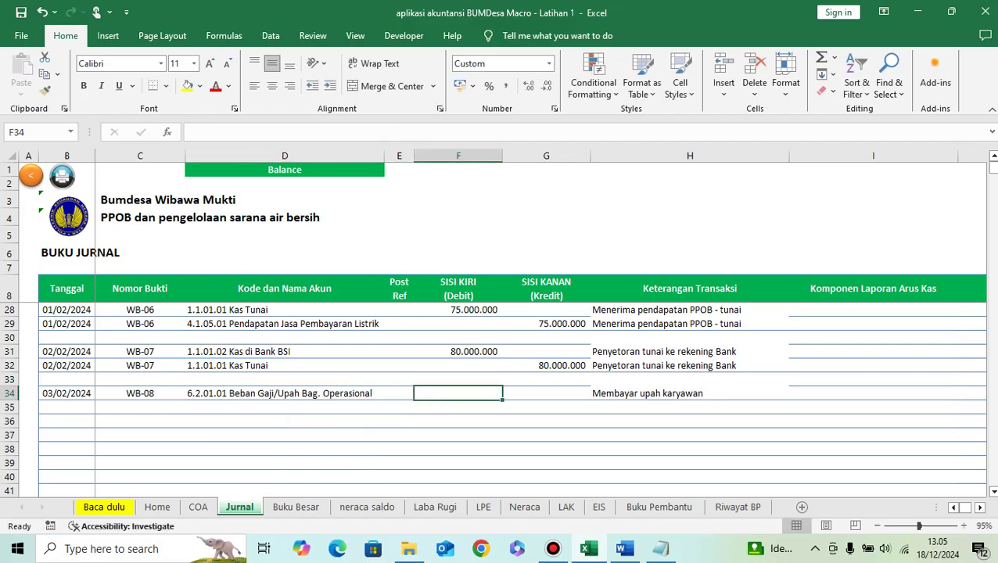
# Step: Debit Beban Gaji/Upah 2.000.000 in row 34 after checking the amount in Word
pyautogui.moveTo(623, 548)
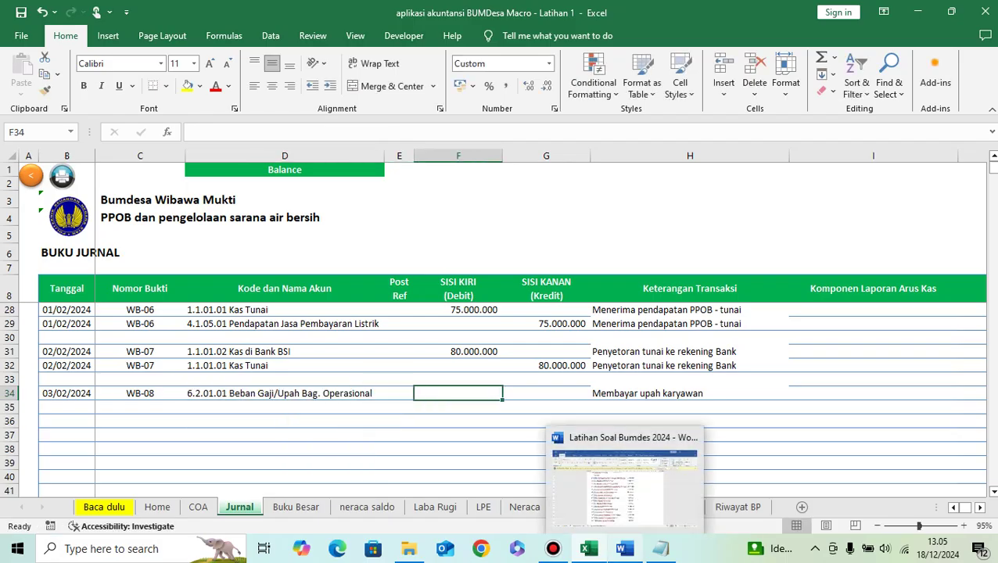
pyautogui.click(624, 549)
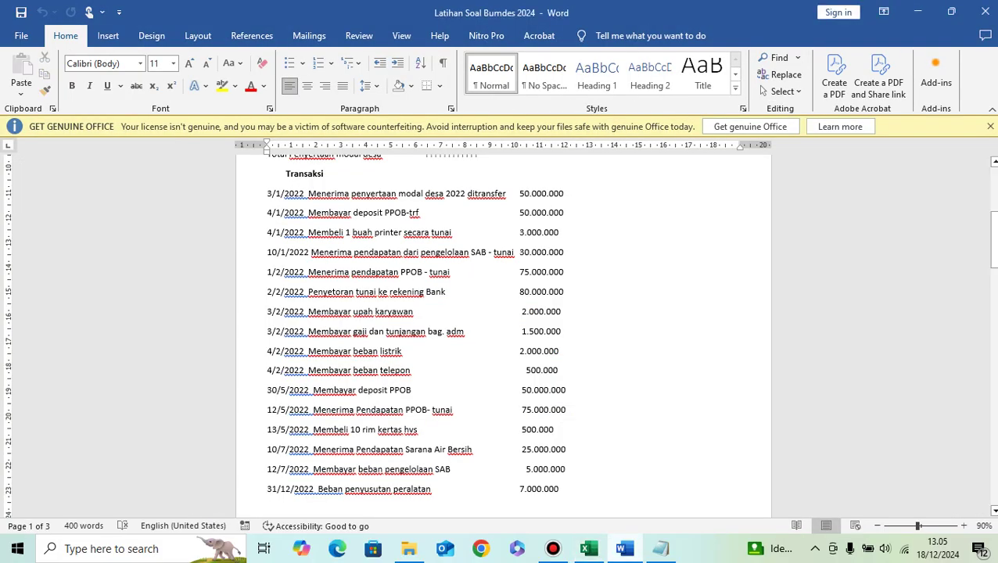
pyautogui.click(589, 549)
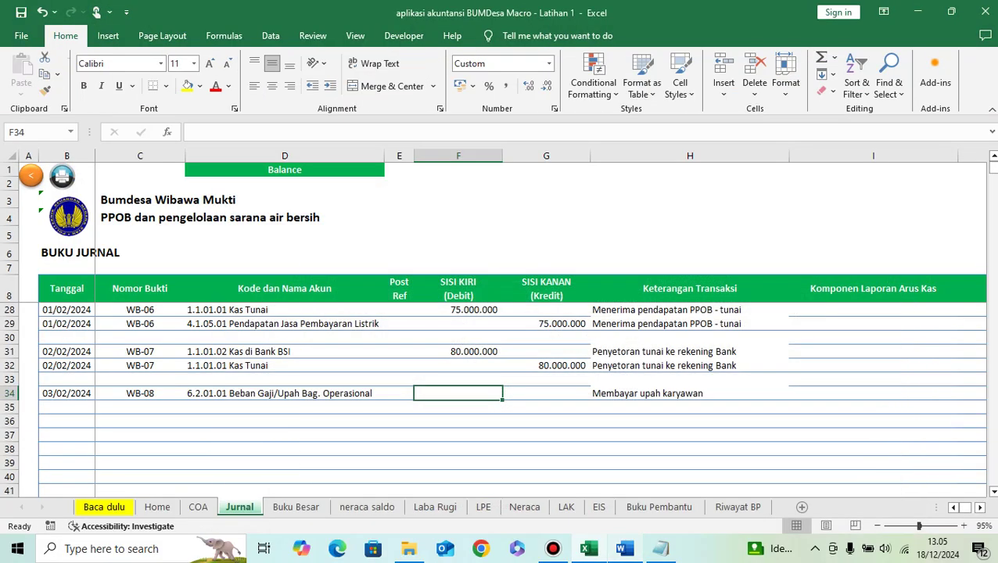
pyautogui.write('2000000')
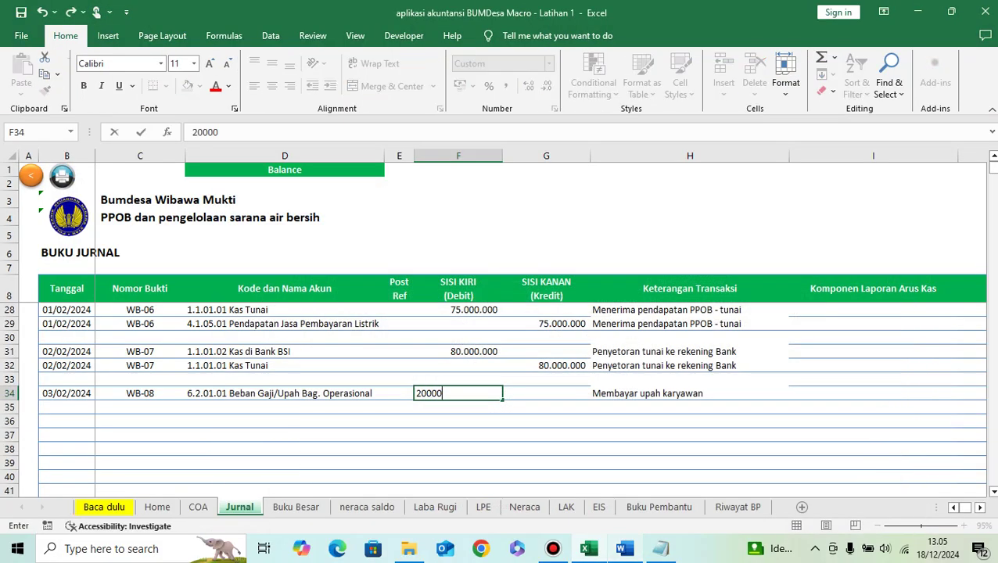
pyautogui.press('Return')
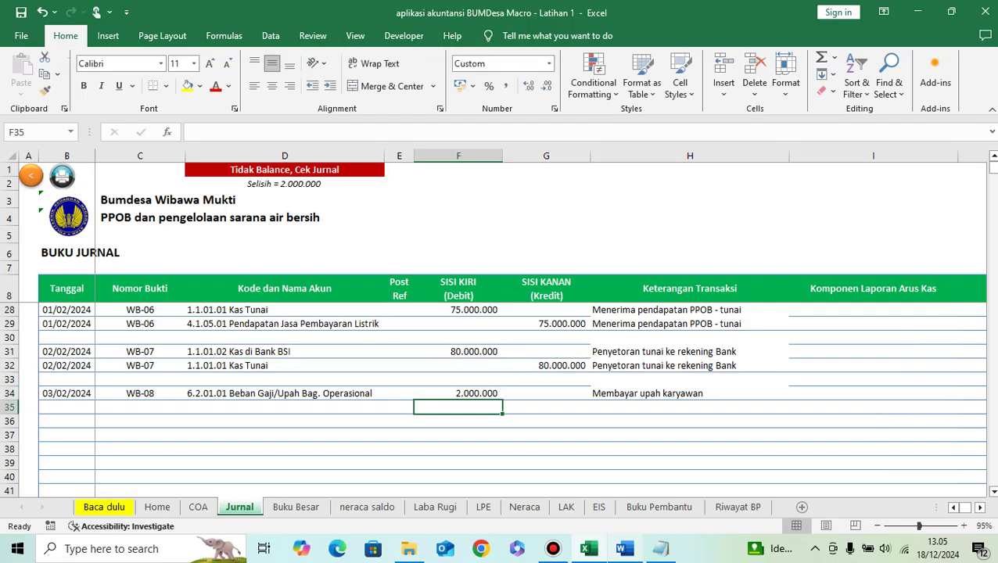
# Step: Credit 1.1.01.01 Kas Tunai 2.000.000 in row 35
pyautogui.press('Left')
pyautogui.press('Left')
pyautogui.write('kas')
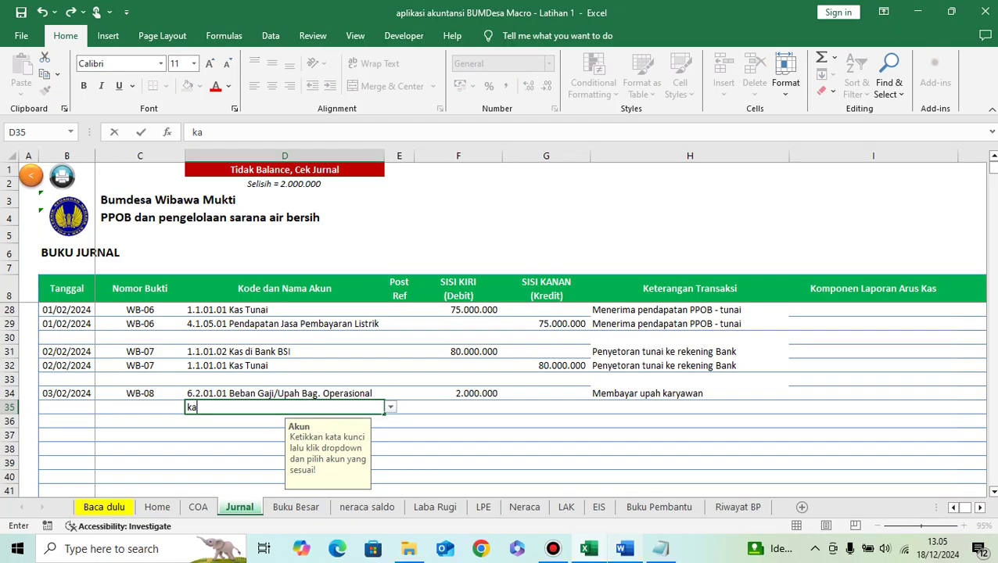
pyautogui.hotkey('alt', 'Down')
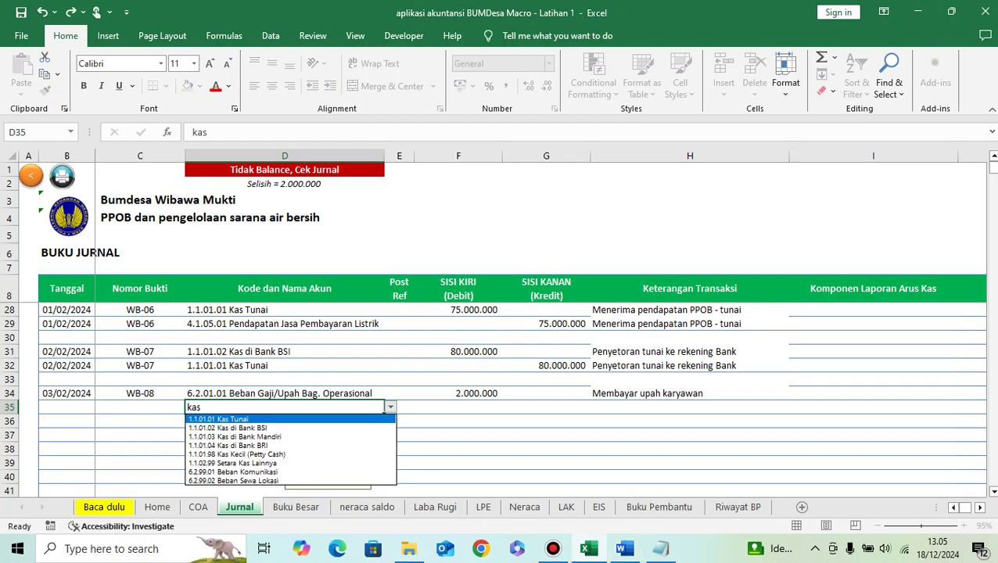
pyautogui.press('Return')
pyautogui.press('Return')
pyautogui.click(623, 548)
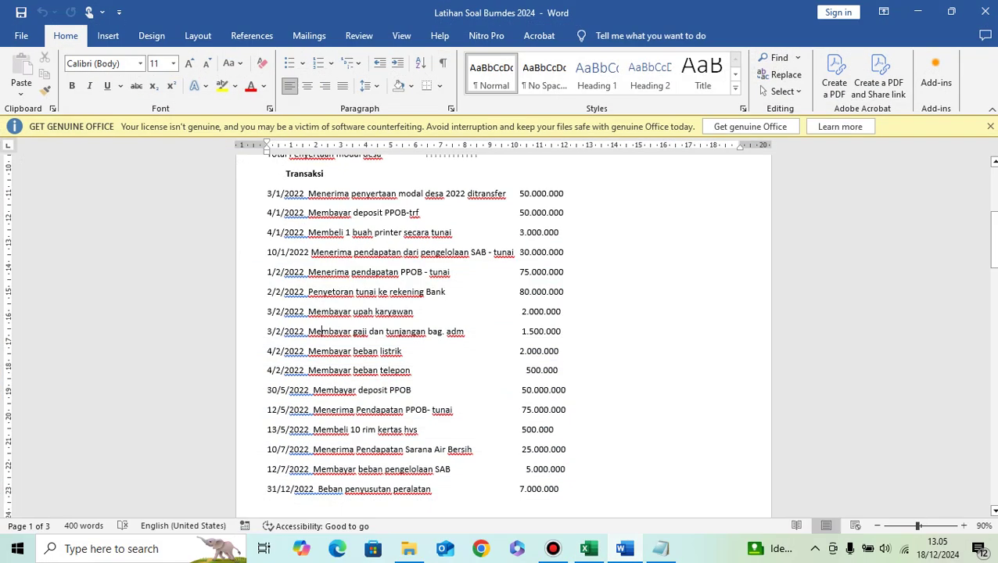
pyautogui.moveTo(589, 548)
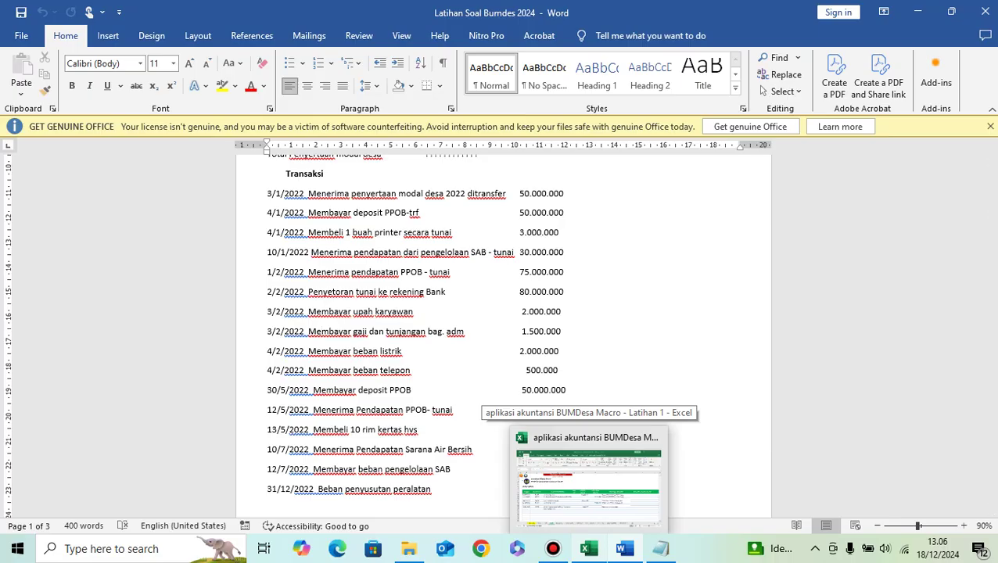
pyautogui.click(594, 480)
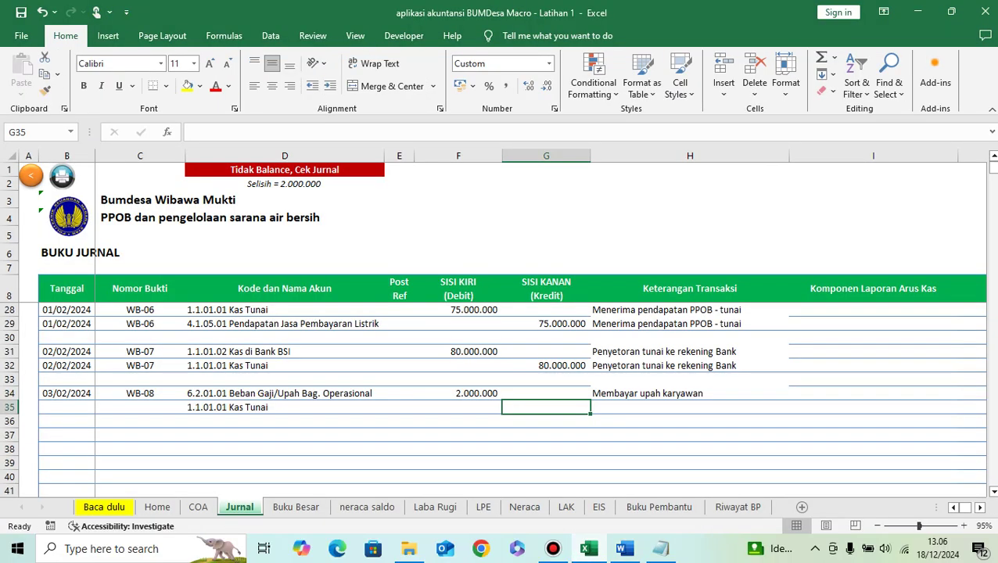
pyautogui.write('2.000.000')
pyautogui.press('Return')
# Step: Copy the WB-08 description from cell H34
pyautogui.press('Up')
pyautogui.press('Right')
pyautogui.press('Up')
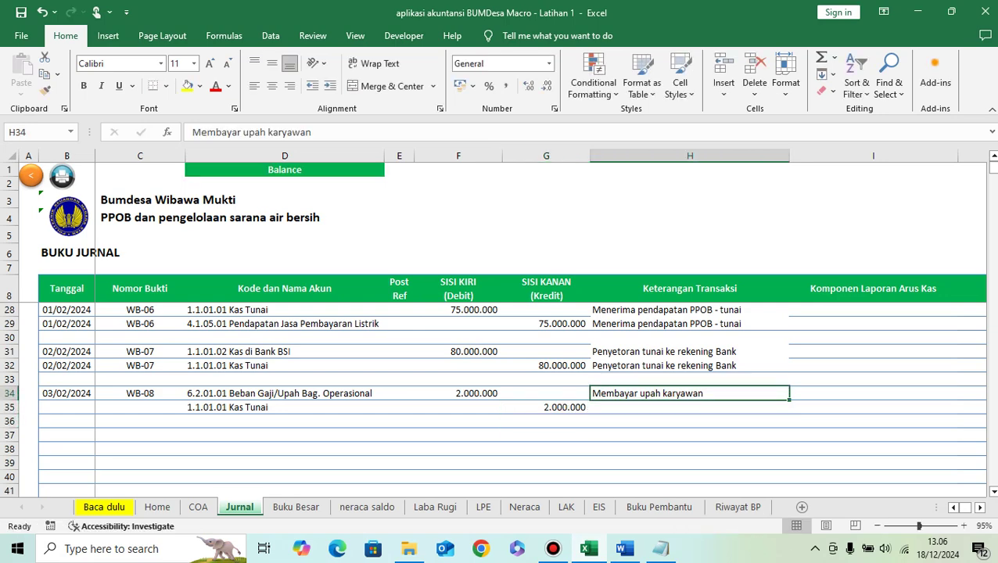
pyautogui.hotkey('ctrl', 'c')
# Step: Copy the WB-08 description, 03/02/2024 date and WB-08 number into row 35
pyautogui.press('Down')
pyautogui.hotkey('ctrl', 'v')
pyautogui.press('Left')
pyautogui.press('Left')
pyautogui.press('Left')
pyautogui.press('Left')
pyautogui.press('Left')
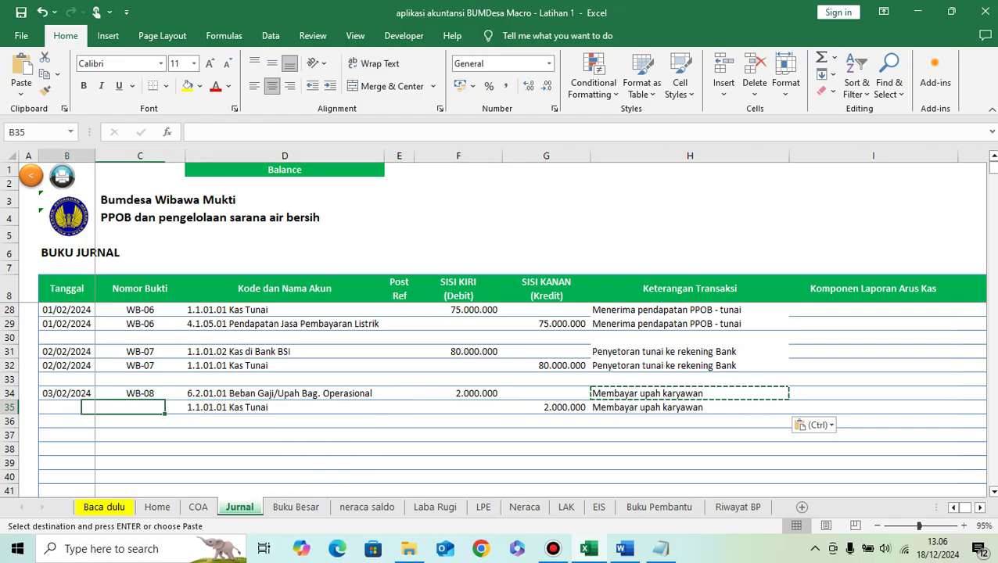
pyautogui.press('Left')
pyautogui.press('Up')
pyautogui.hotkey('shift', 'Right')
pyautogui.hotkey('ctrl', 'c')
pyautogui.press('Down')
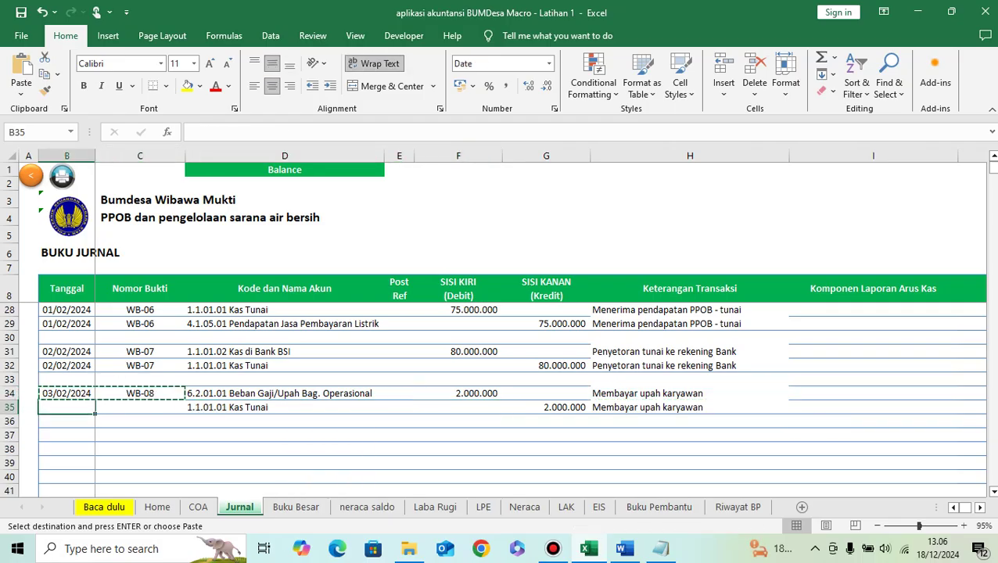
pyautogui.hotkey('ctrl', 'v')
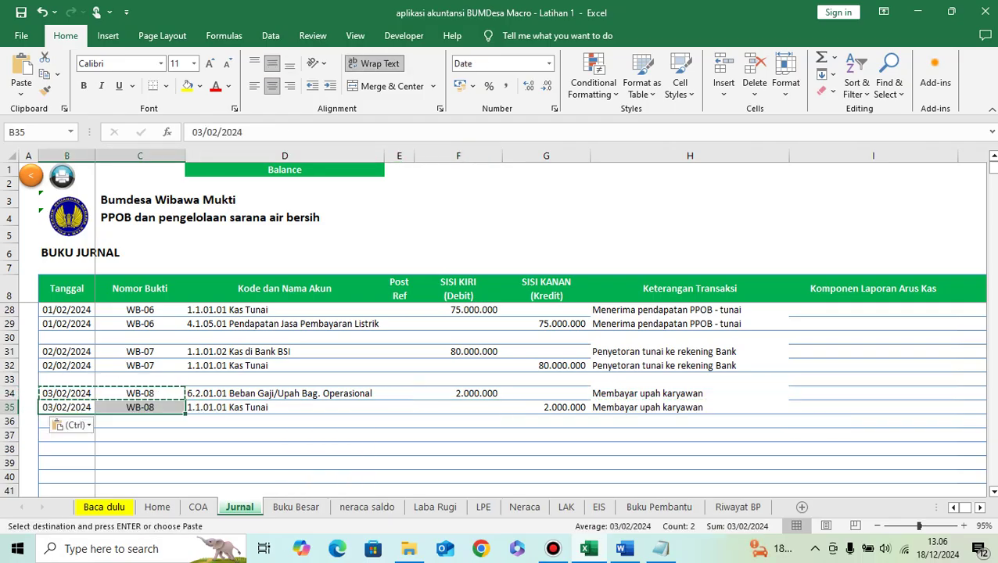
# Step: Set row 35's cash-flow component to Kas_Keluar_Operasi with the wages payment outflow
pyautogui.press('Right')
pyautogui.press('Right')
pyautogui.press('Right')
pyautogui.press('Right')
pyautogui.press('Right')
pyautogui.press('Right')
pyautogui.press('Right')
pyautogui.press('Right')
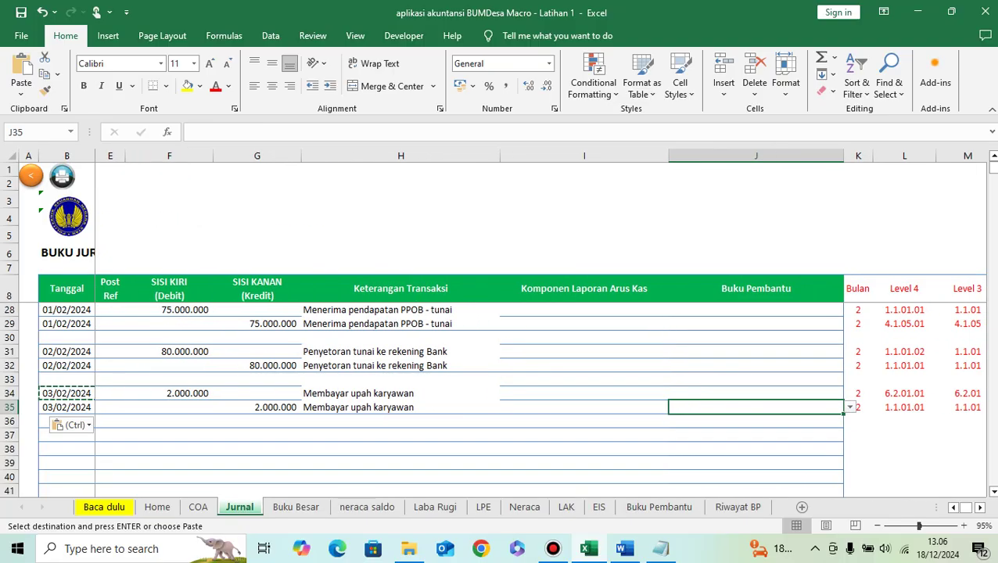
pyautogui.press('Left')
pyautogui.hotkey('alt', 'Down')
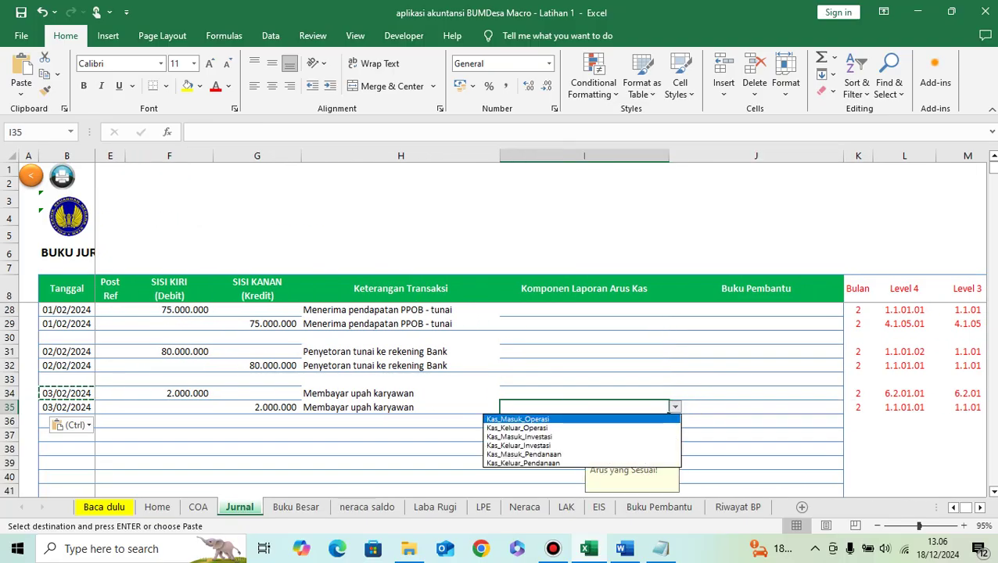
pyautogui.press('Down')
pyautogui.press('Down')
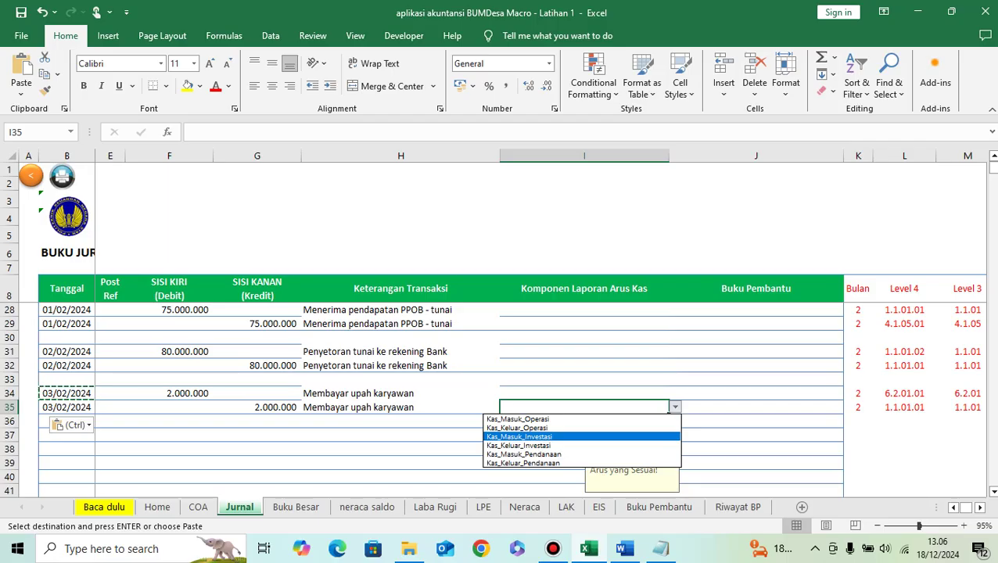
pyautogui.press('Down')
pyautogui.press('Down')
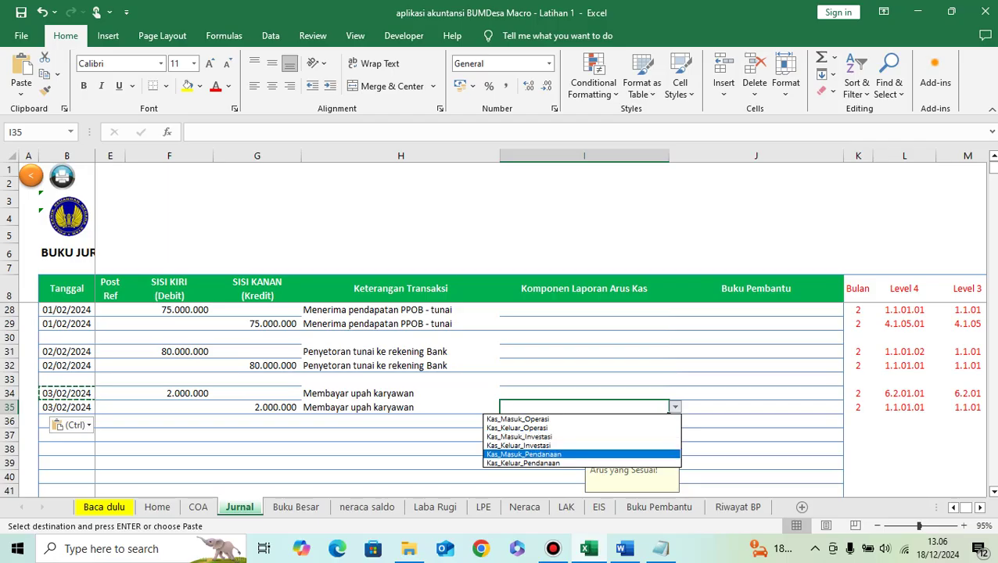
pyautogui.press('Up')
pyautogui.press('Up')
pyautogui.press('Up')
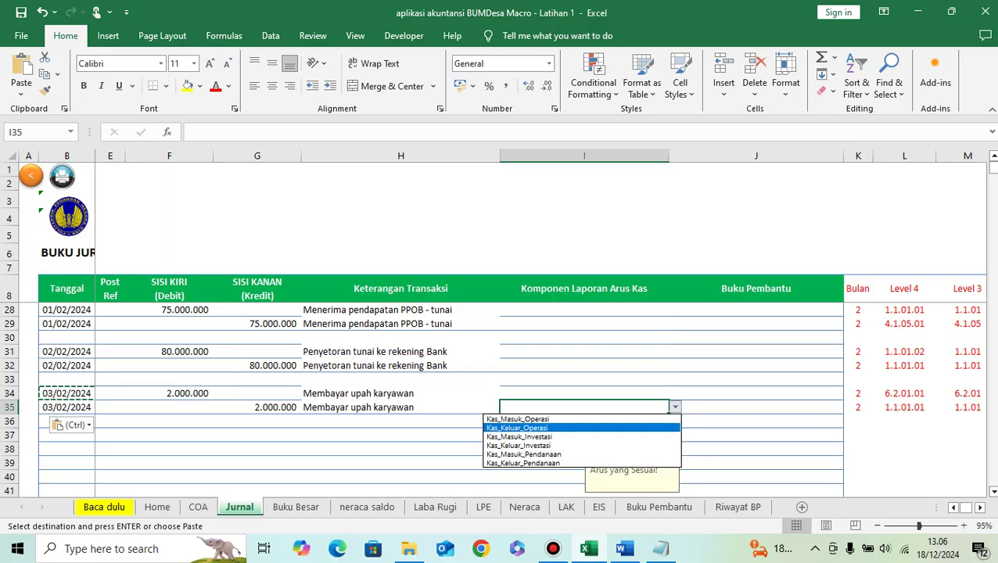
pyautogui.press('Return')
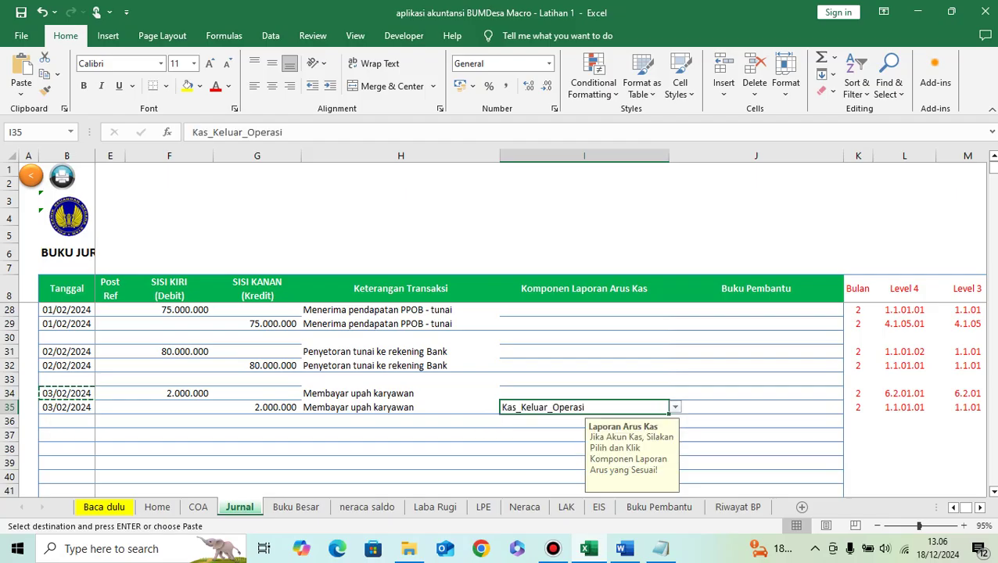
pyautogui.hotkey('alt', 'Down')
pyautogui.press('Down')
pyautogui.press('Return')
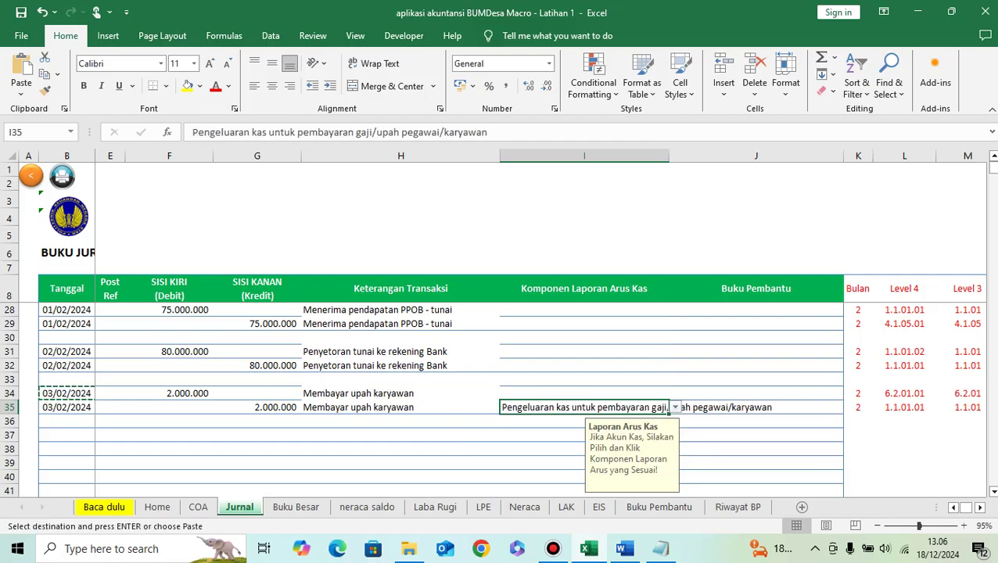
pyautogui.click(401, 422)
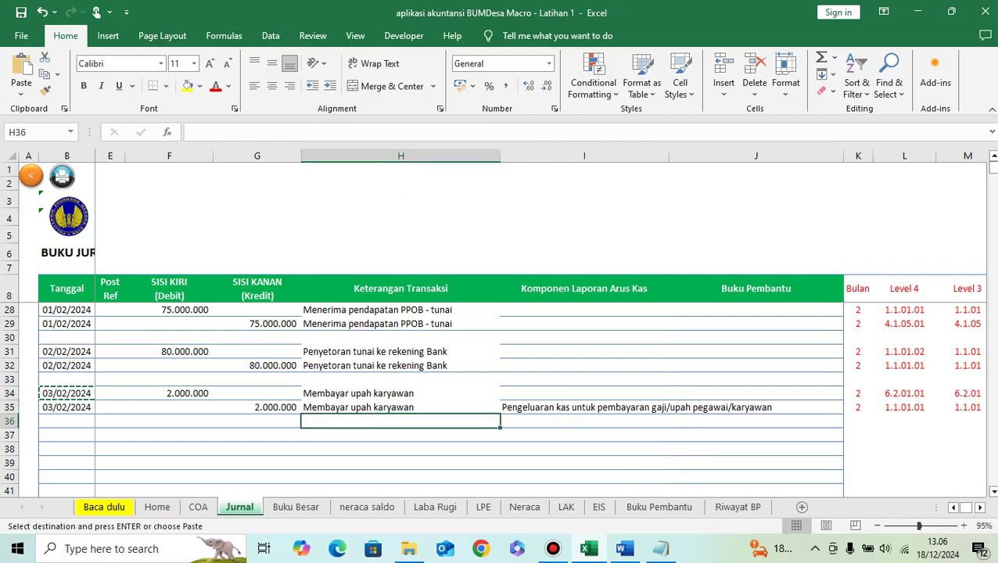
# Step: Move down to row 37 and select 'Membayar gaji dan tunjangan bag. adm' in Word
pyautogui.press('Left')
pyautogui.press('Left')
pyautogui.press('Left')
pyautogui.press('Left')
pyautogui.press('Left')
pyautogui.press('Left')
pyautogui.press('Down')
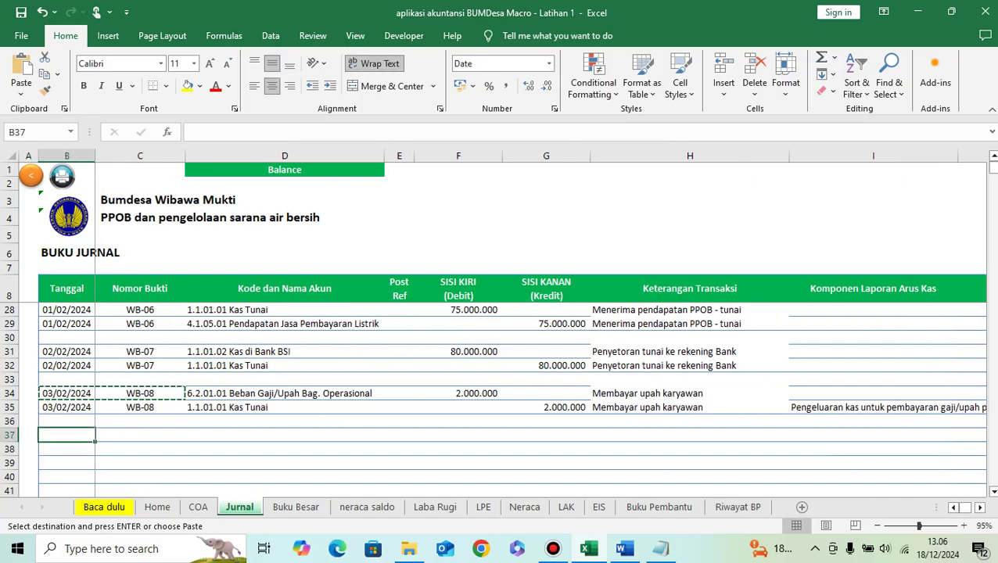
pyautogui.click(625, 549)
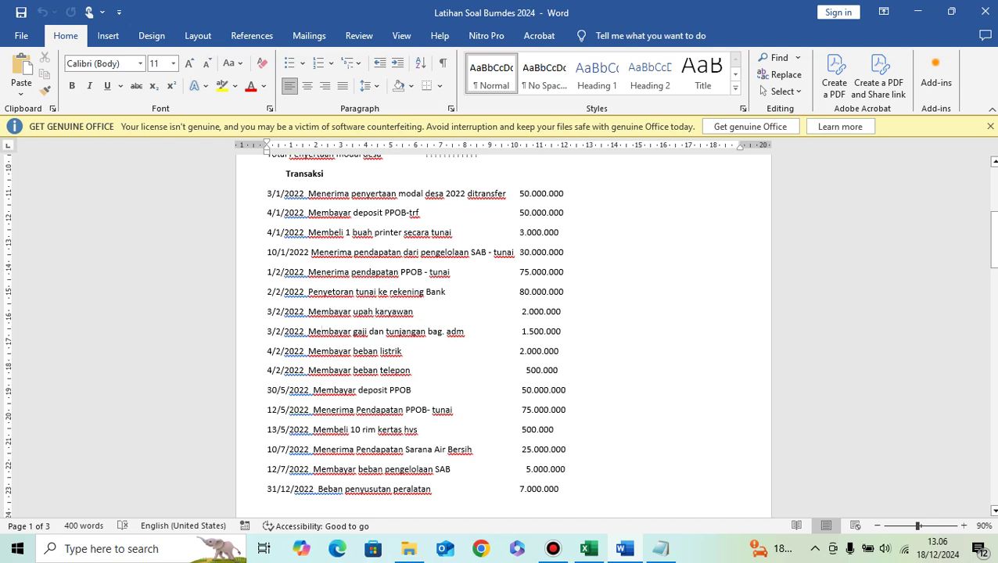
pyautogui.moveTo(320, 332); pyautogui.dragTo(463, 331)
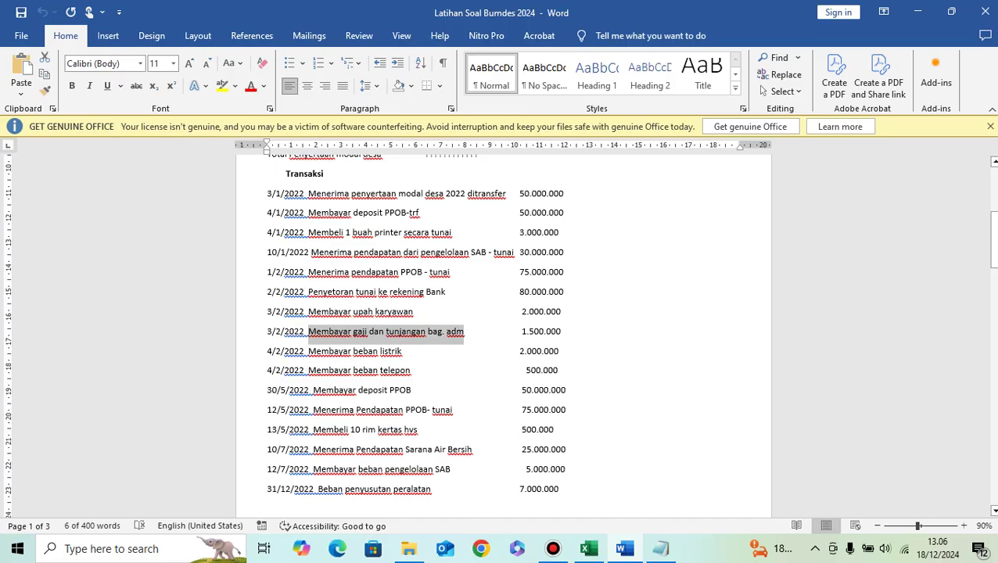
# Step: Paste the salary description into row 37 and fill rows 37–38 with date 03/02/2024
pyautogui.click(589, 549)
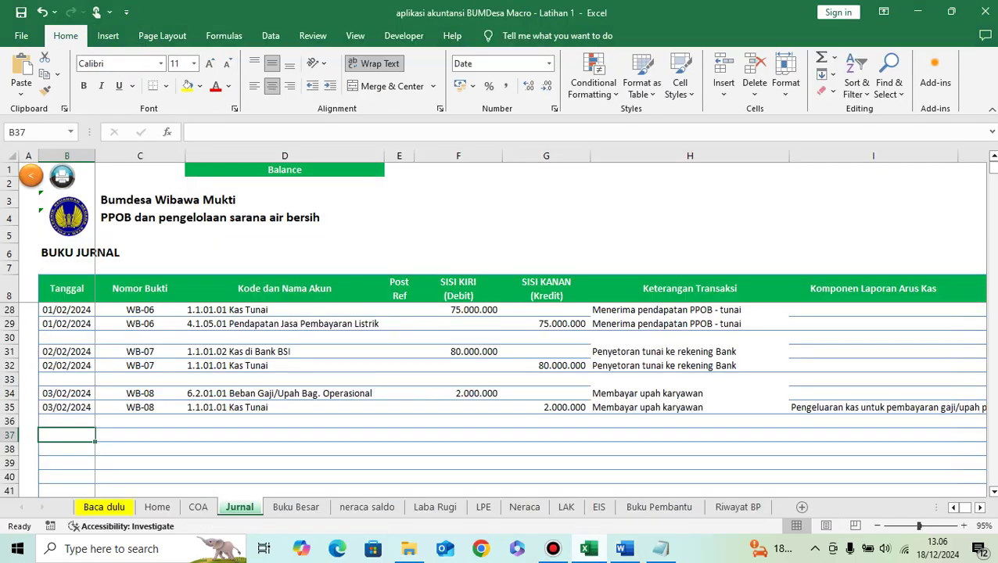
pyautogui.click(690, 435)
pyautogui.hotkey('ctrl', 'v')
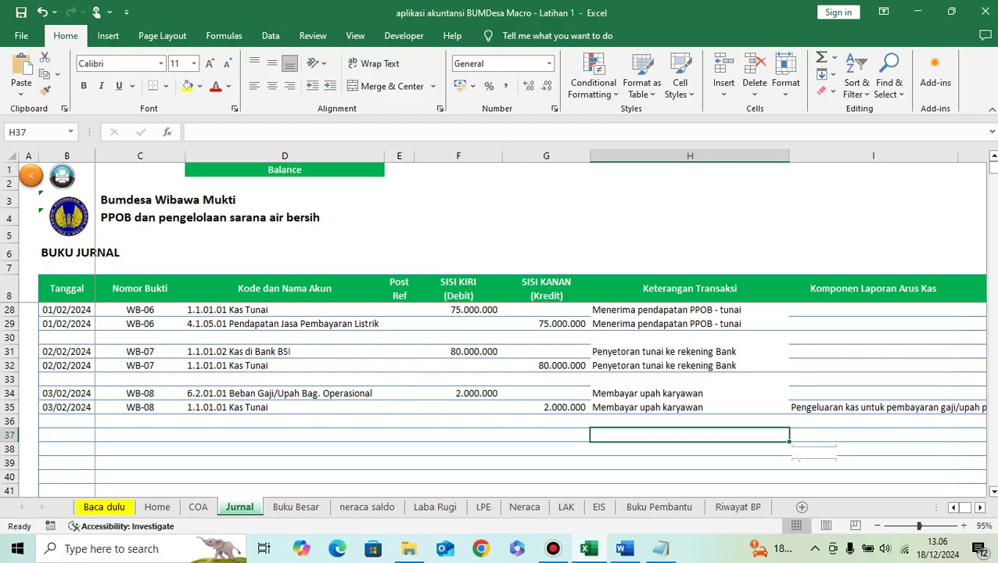
pyautogui.press('Left')
pyautogui.press('Left')
pyautogui.press('Left')
pyautogui.press('Left')
pyautogui.press('Left')
pyautogui.press('Left')
pyautogui.press('Up')
pyautogui.press('Up')
pyautogui.hotkey('ctrl', 'c')
pyautogui.press('Down')
pyautogui.press('Down')
pyautogui.hotkey('shift', 'Down')
pyautogui.hotkey('ctrl', 'v')
# Step: Give rows 37 and 38 voucher number WB-09, adapted from the previous WB-08
pyautogui.press('Up')
pyautogui.press('Up')
pyautogui.press('Right')
pyautogui.hotkey('ctrl', 'c')
pyautogui.press('Down')
pyautogui.press('Down')
pyautogui.hotkey('ctrl', 'v')
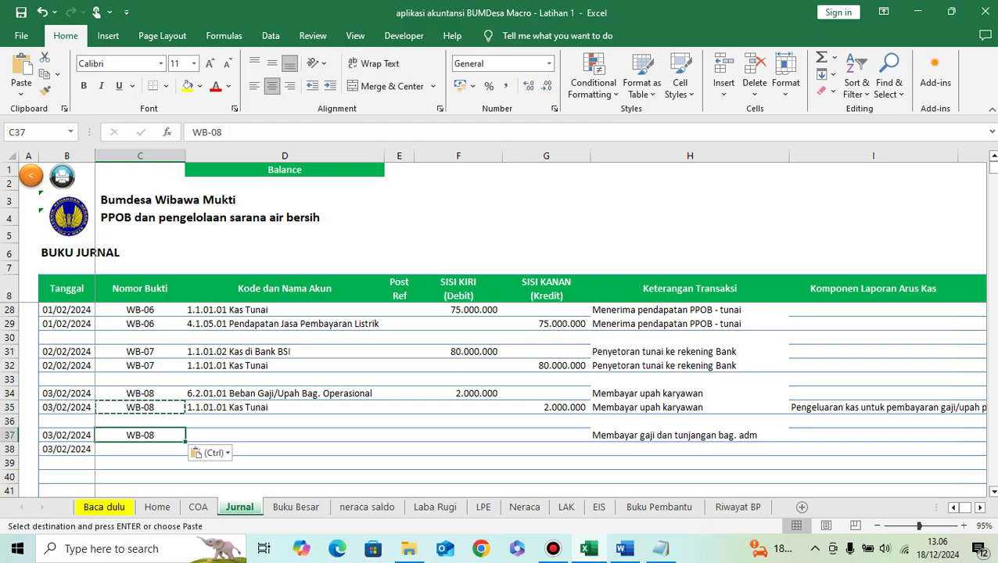
pyautogui.press('F2')
pyautogui.press('BackSpace')
pyautogui.write('9')
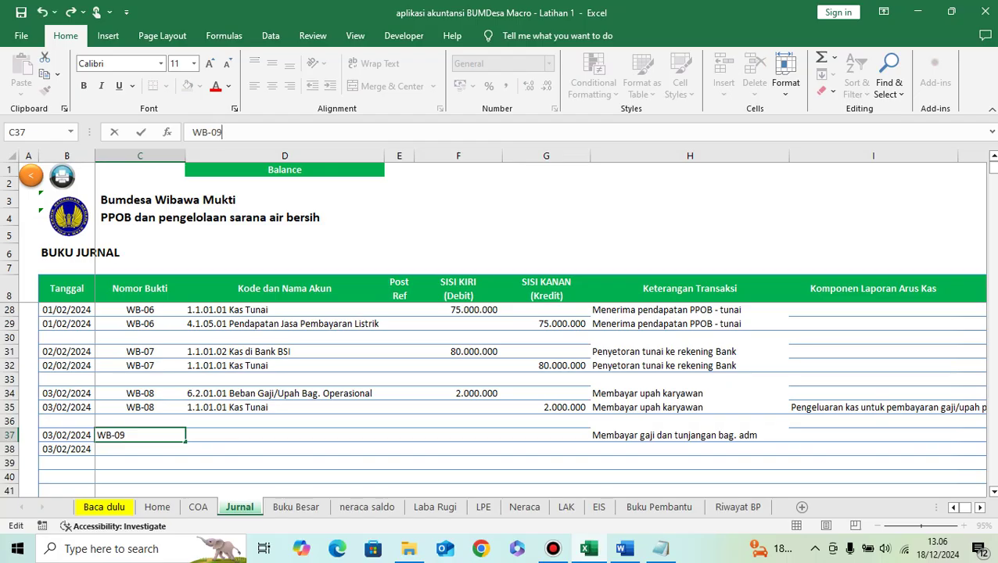
pyautogui.press('Return')
pyautogui.press('Up')
pyautogui.hotkey('ctrl', 'c')
pyautogui.press('Down')
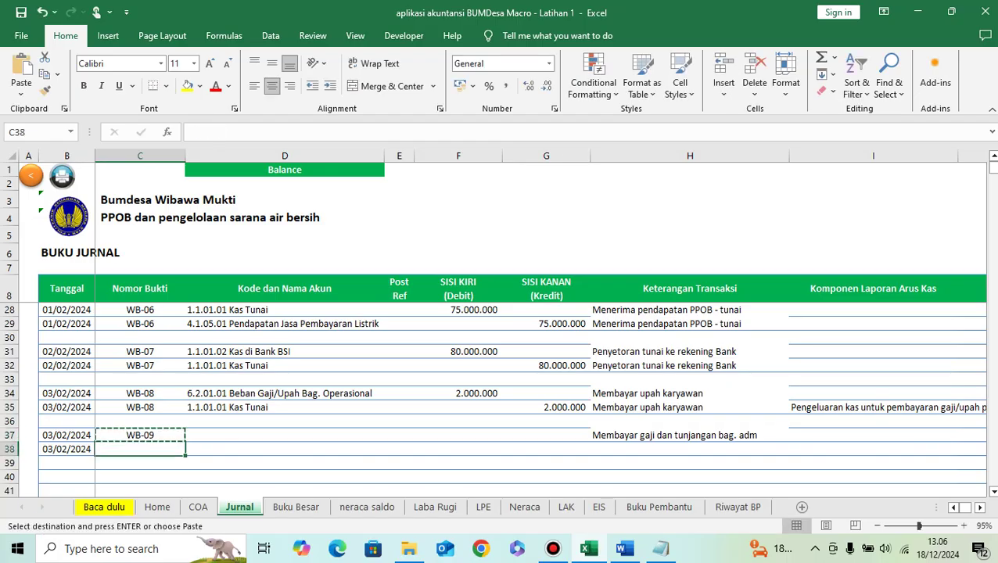
pyautogui.hotkey('ctrl', 'v')
# Step: Set row 37's account to 6.1.01.01 Beban Gaji dan Tunjangan Bag. Adum via a 'gaji' search
pyautogui.click(285, 435)
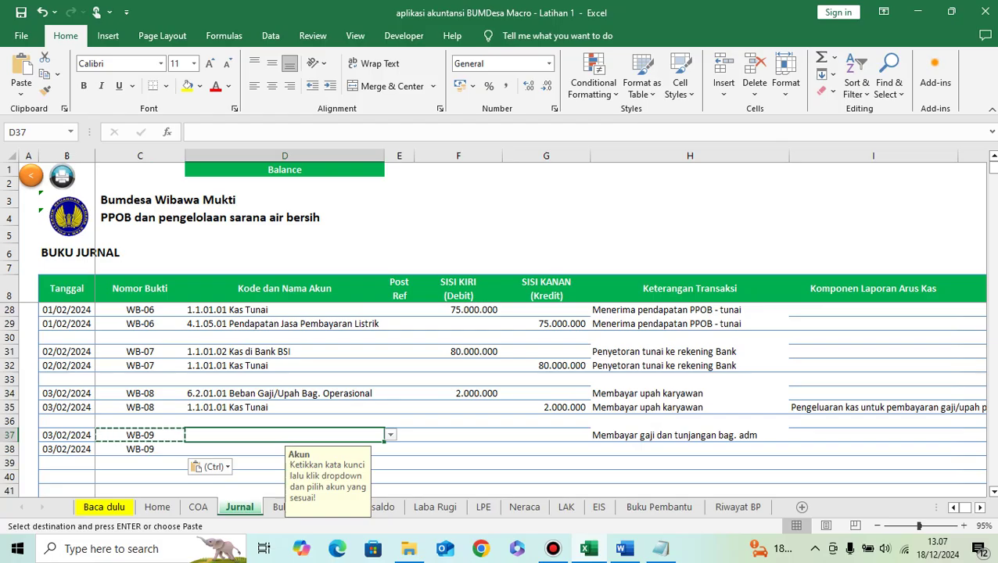
pyautogui.write('am')
pyautogui.write('m')
pyautogui.hotkey('ctrl', 'Return')
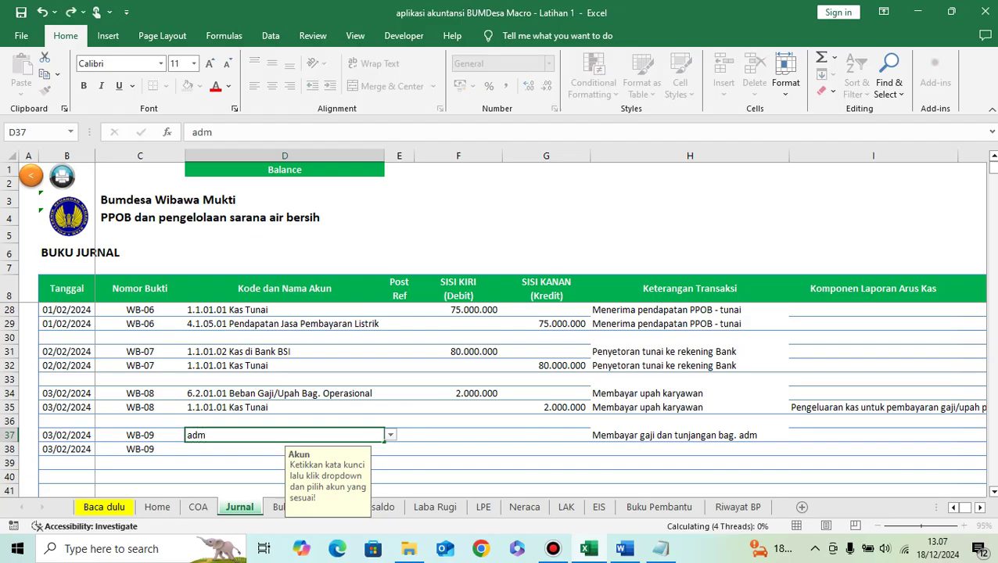
pyautogui.hotkey('alt', 'Down')
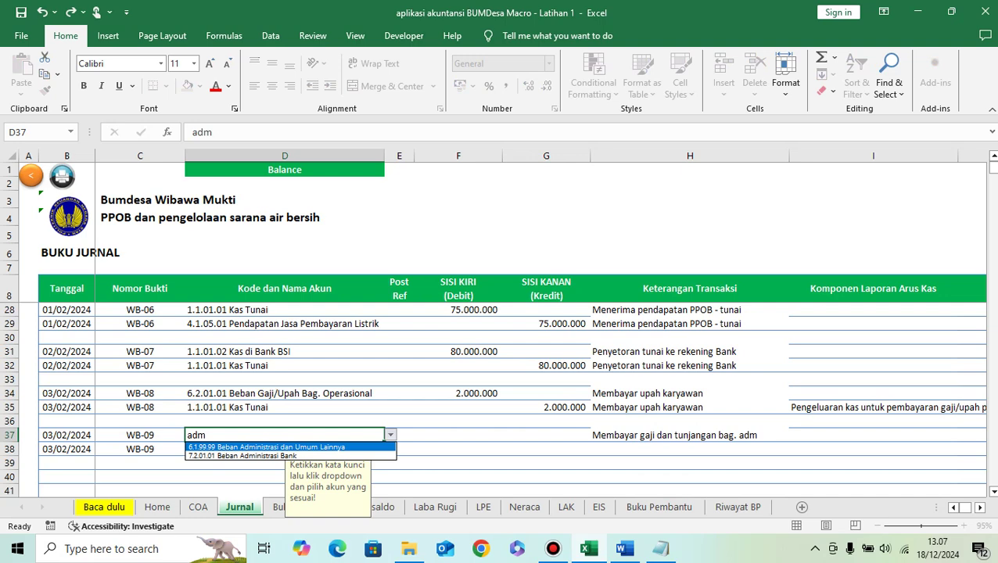
pyautogui.press('Escape')
pyautogui.press('BackSpace')
pyautogui.write('gaji')
pyautogui.hotkey('ctrl', 'Return')
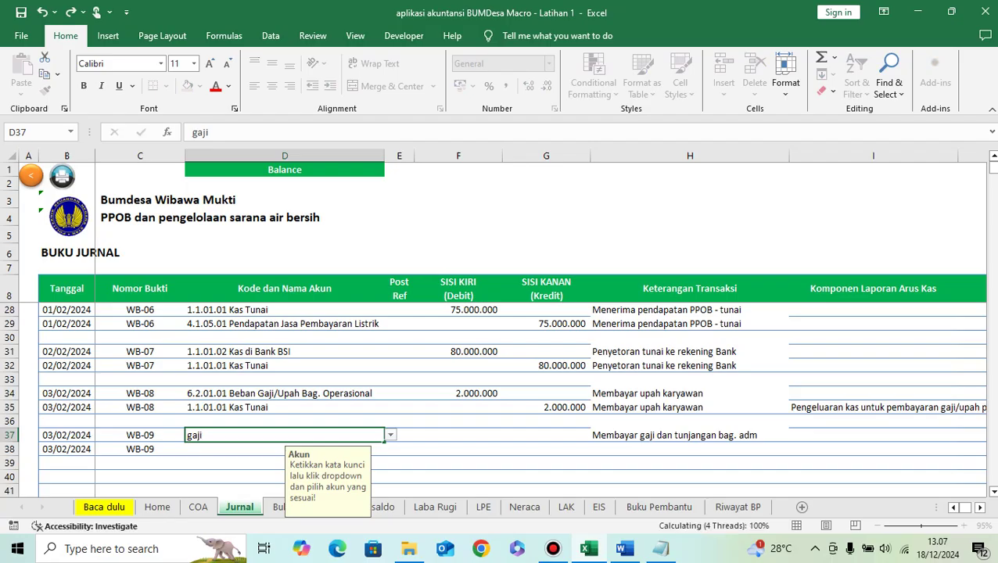
pyautogui.hotkey('alt', 'Down')
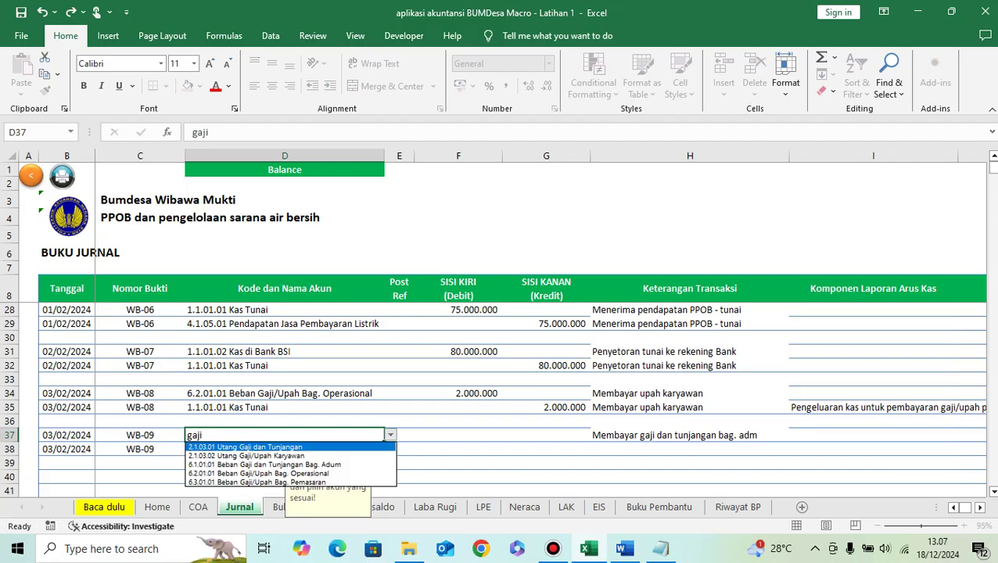
pyautogui.press('Down')
pyautogui.press('Down')
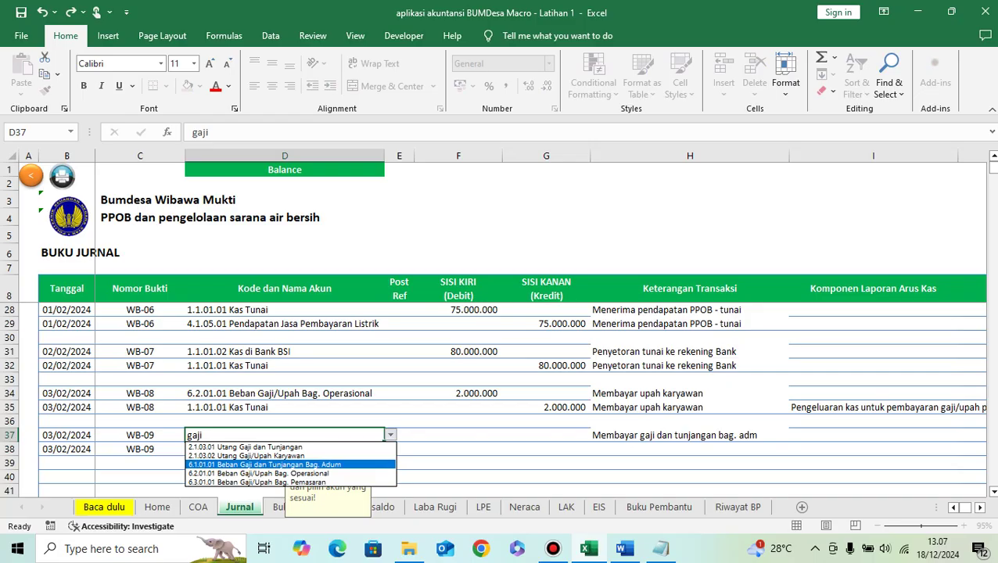
pyautogui.press('Return')
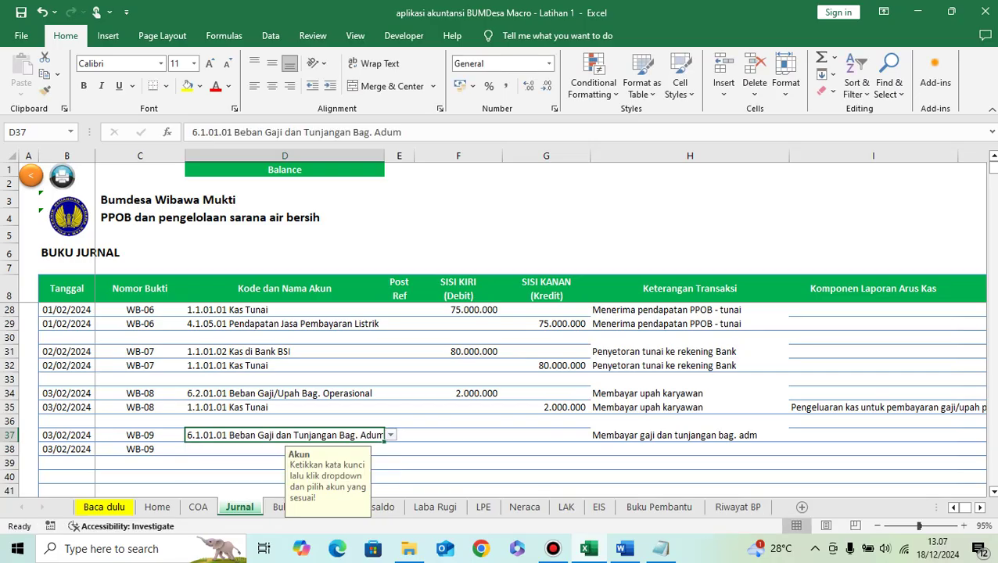
pyautogui.click(458, 435)
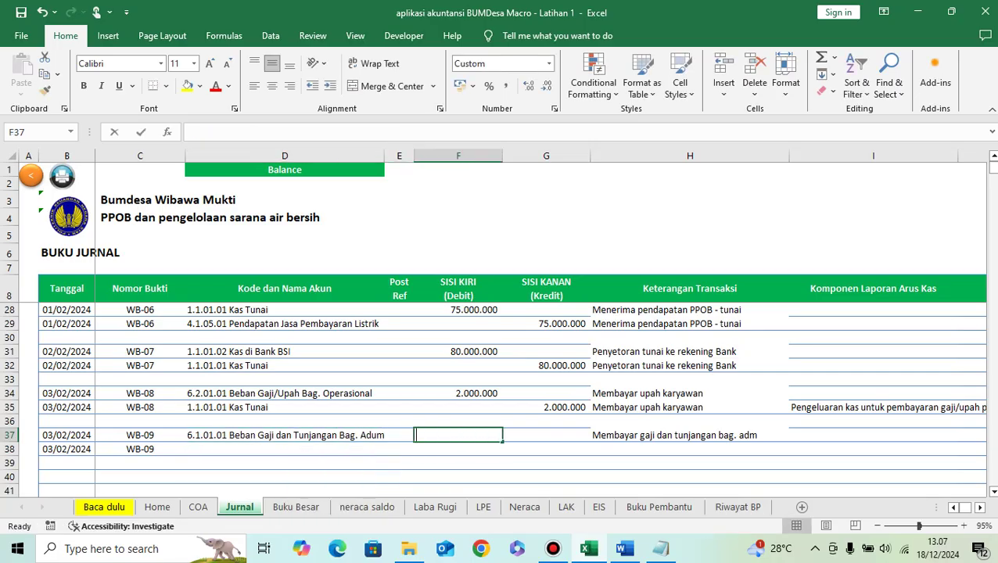
# Step: Debit 1.500.000 in row 37 and credit Kas Tunai 1.500.000 in row 38
pyautogui.write('1500000')
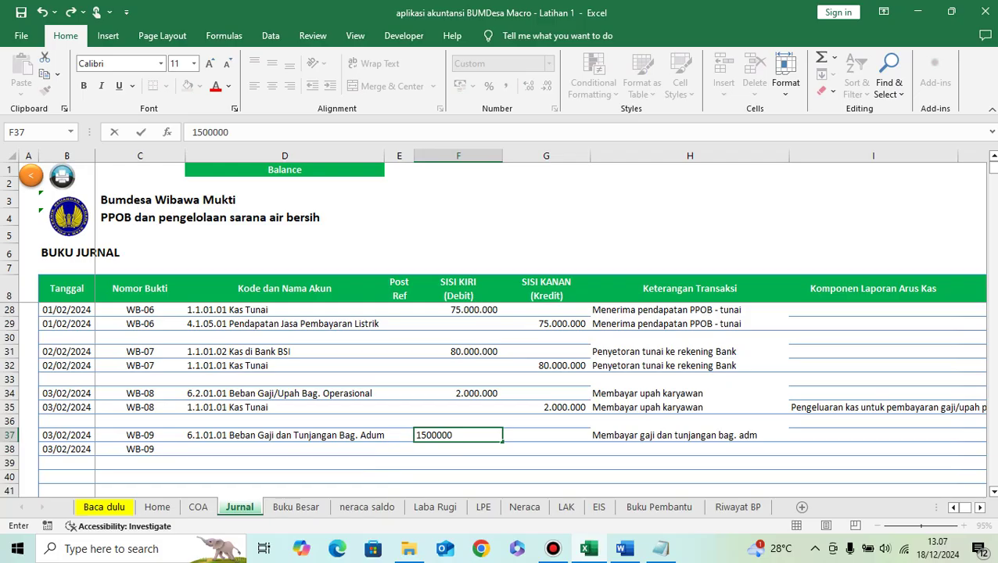
pyautogui.press('Return')
pyautogui.press('Left')
pyautogui.press('Left')
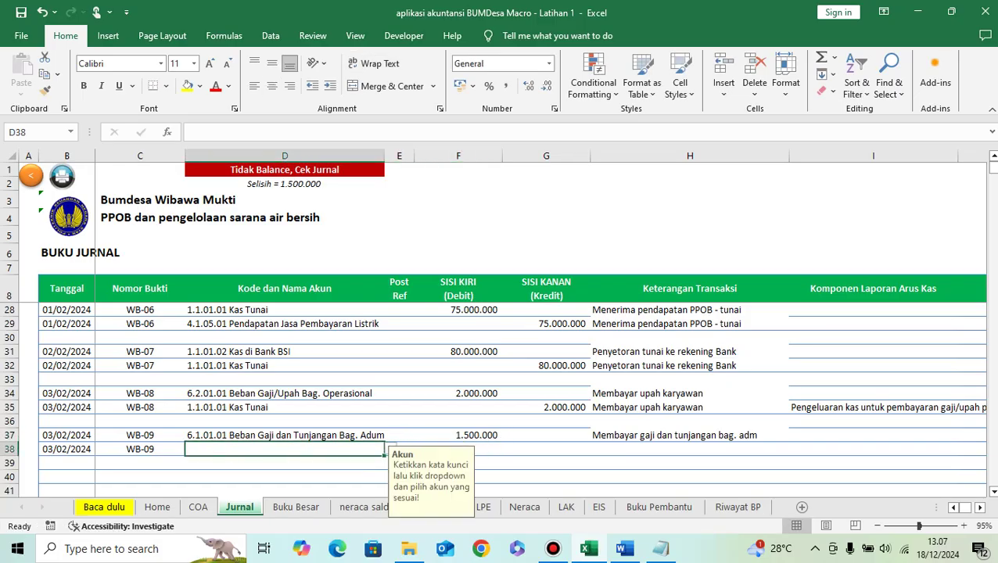
pyautogui.click(284, 408)
pyautogui.hotkey('ctrl', 'c')
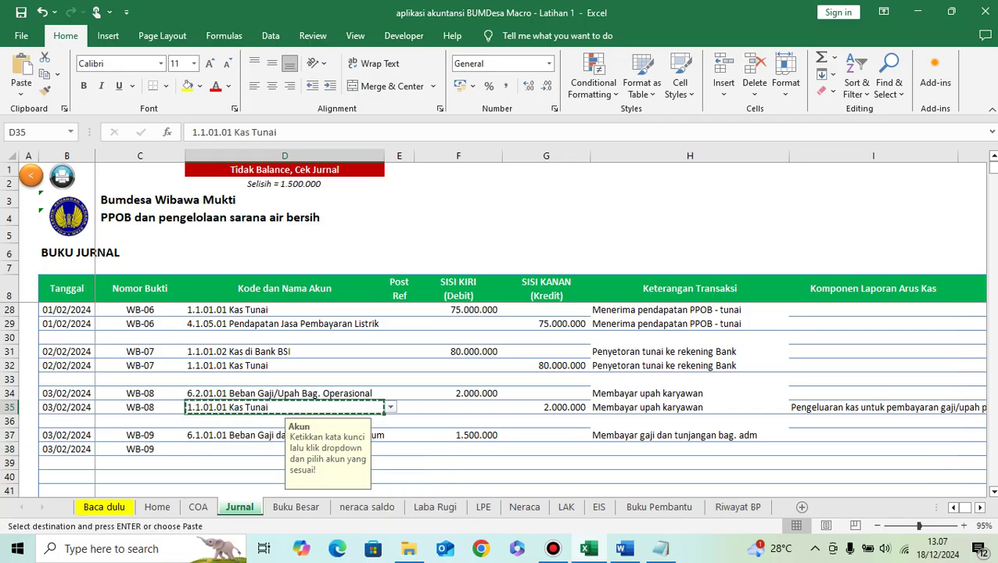
pyautogui.click(285, 448)
pyautogui.hotkey('ctrl', 'v')
pyautogui.click(545, 448)
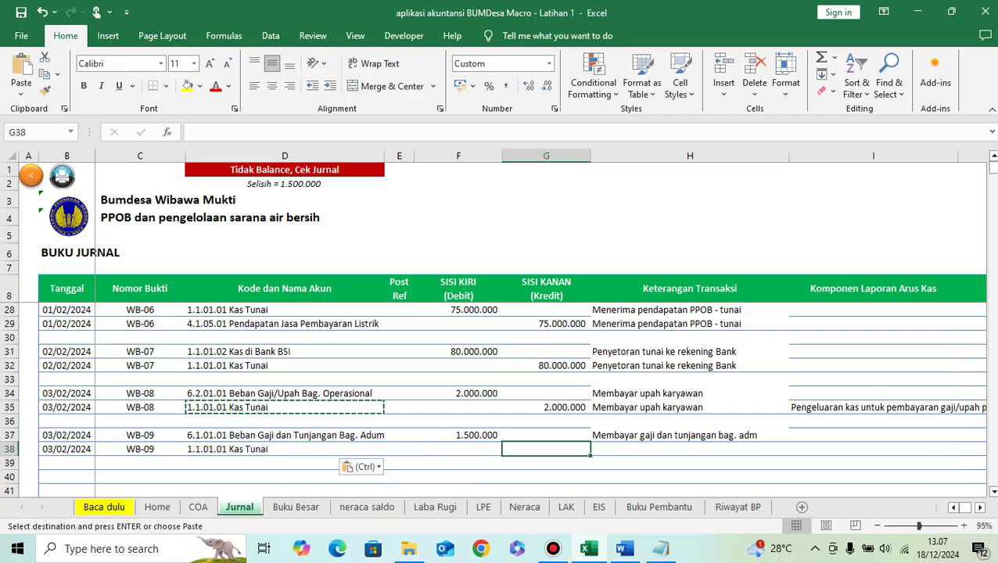
pyautogui.write('1500000')
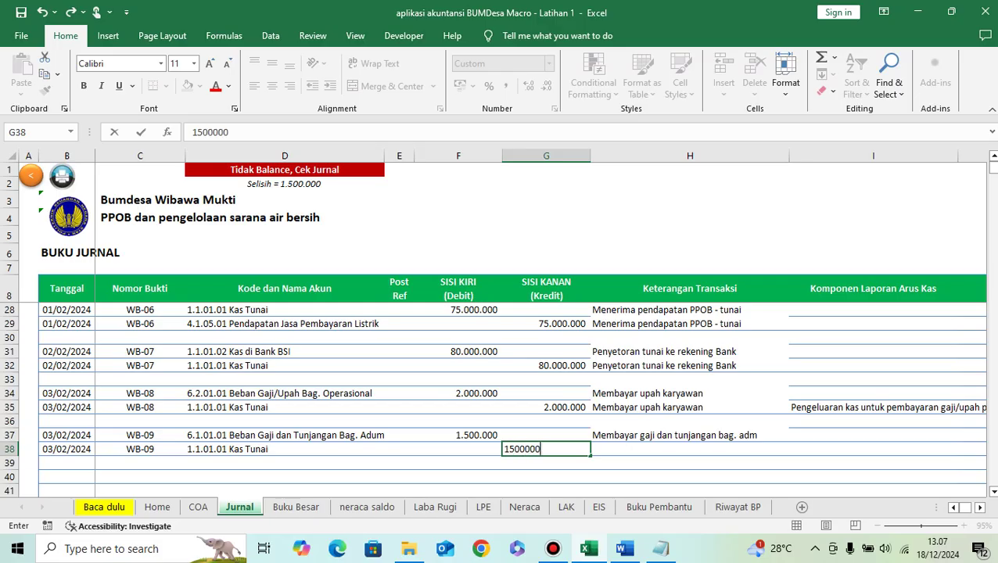
pyautogui.press('Return')
# Step: Copy the salary payment description from row 37 into row 38
pyautogui.press('Right')
pyautogui.press('Up')
pyautogui.press('Up')
pyautogui.hotkey('ctrl', 'c')
pyautogui.press('Down')
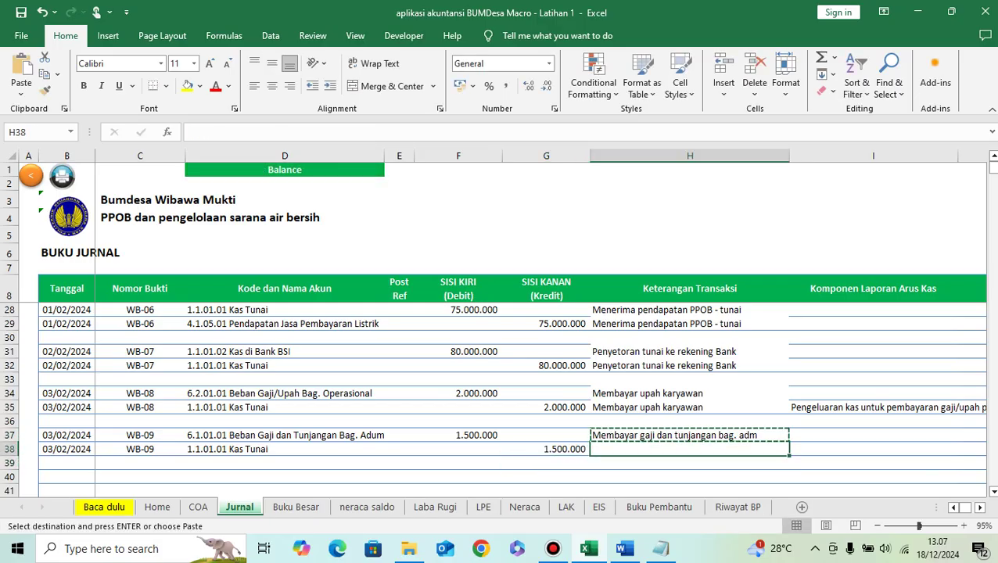
pyautogui.hotkey('ctrl', 'v')
# Step: Tag row 38 with the salary payment (gaji/upah) cash-outflow component
pyautogui.press('Right')
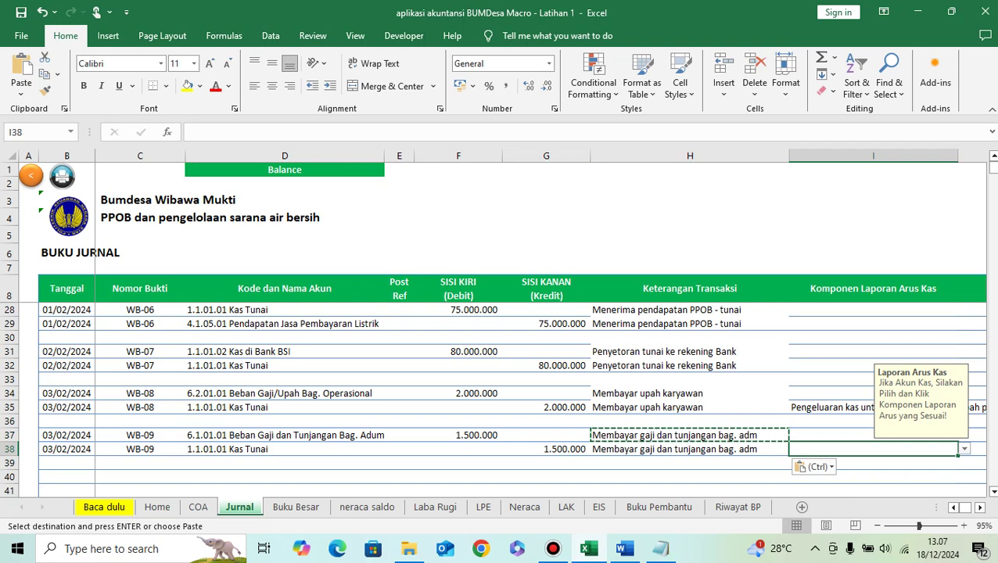
pyautogui.hotkey('alt', 'Down')
pyautogui.press('Down')
pyautogui.press('Escape')
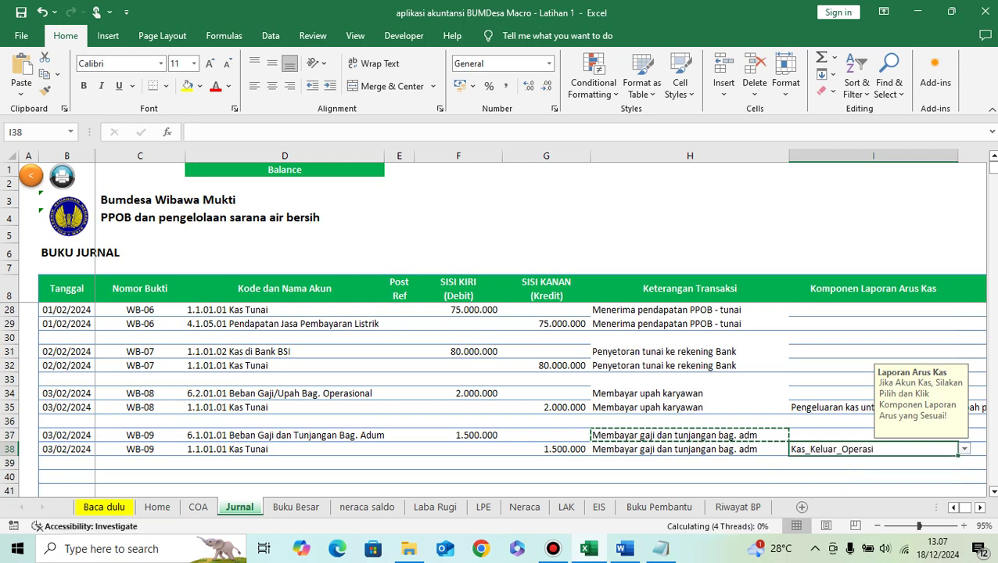
pyautogui.hotkey('alt', 'Down')
pyautogui.press('Down')
pyautogui.press('Down')
pyautogui.press('Up')
pyautogui.press('Return')
pyautogui.press('Left')
pyautogui.press('Left')
pyautogui.press('Left')
pyautogui.press('Left')
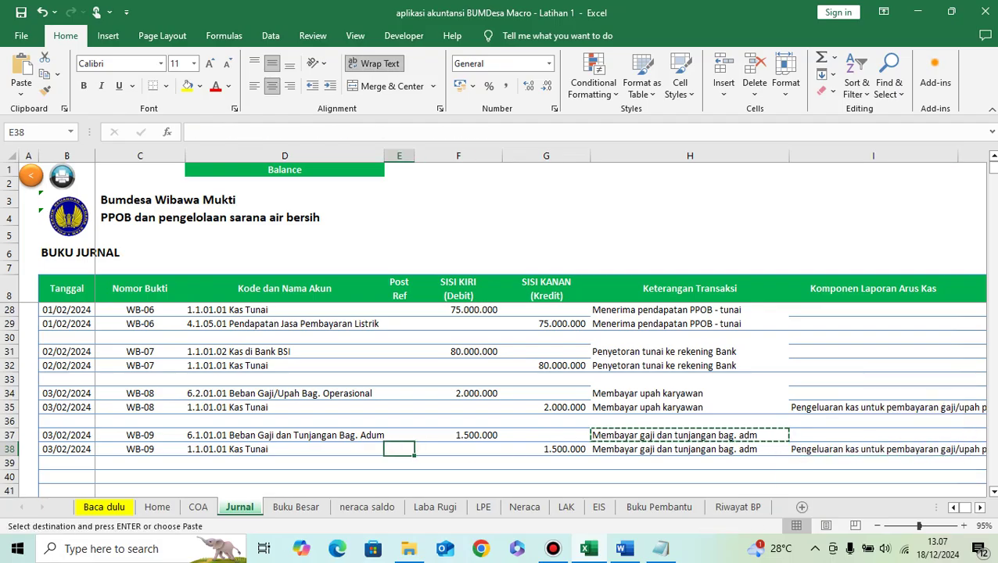
pyautogui.press('Left')
pyautogui.press('Left')
pyautogui.press('Left')
pyautogui.press('Down')
pyautogui.press('Down')
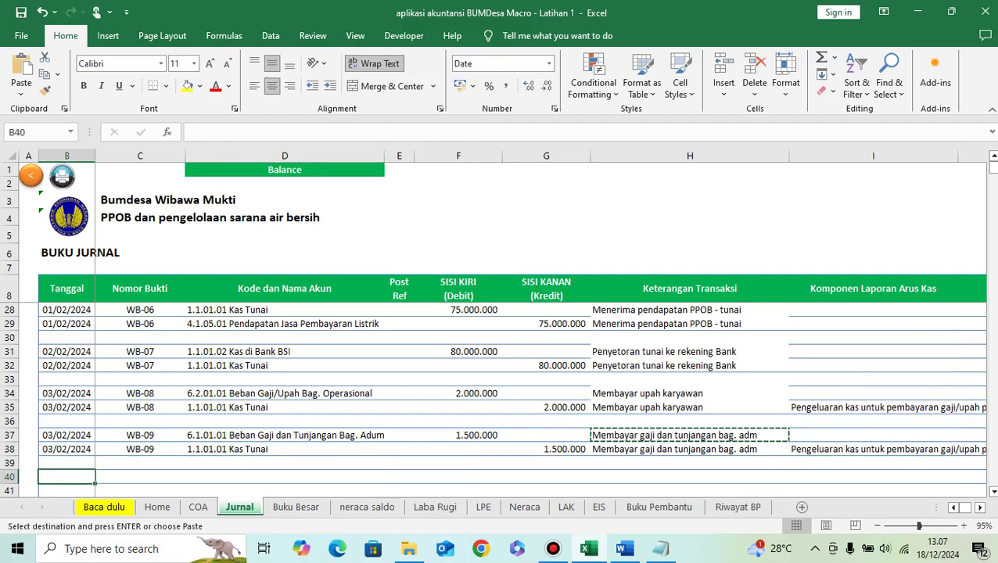
# Step: Select 'Membayar beban listrik' on the 4/2/2022 line of the Word list, then return to Excel
pyautogui.click(623, 548)
pyautogui.moveTo(308, 332); pyautogui.dragTo(464, 331)
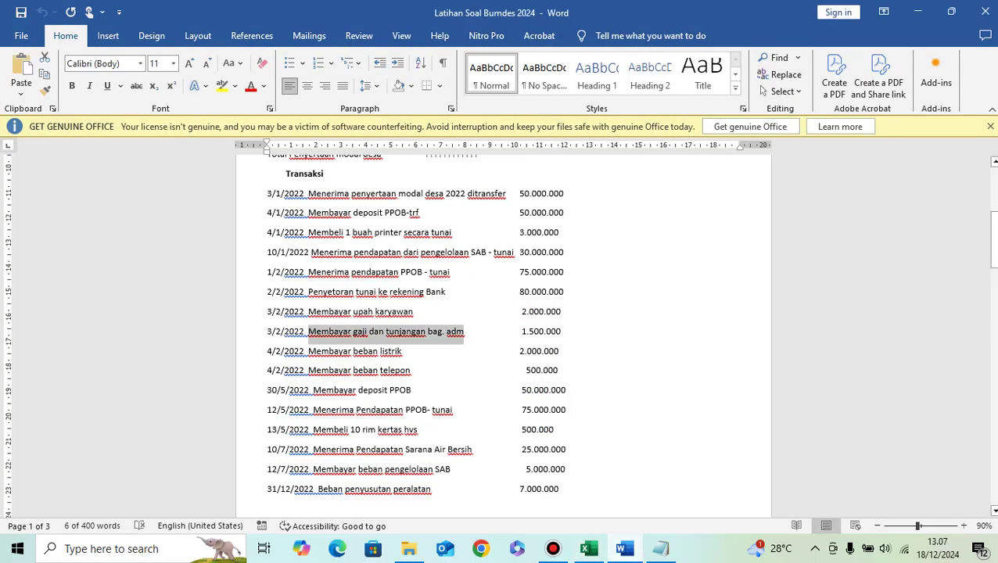
pyautogui.moveTo(308, 351); pyautogui.dragTo(401, 351)
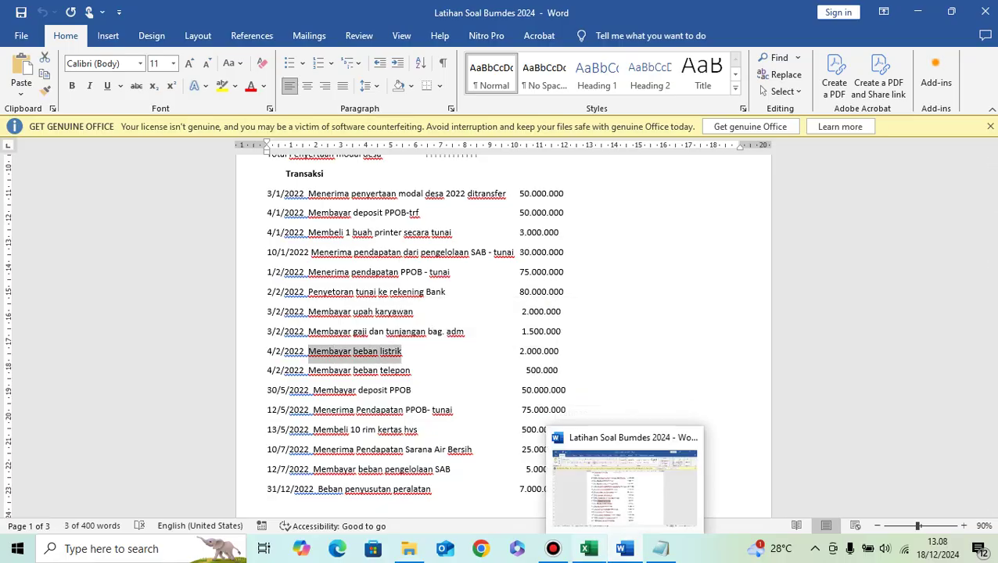
pyautogui.click(588, 549)
# Step: Enter description 'Membayar beban listrik' and date 04/02/2024 in row 40
pyautogui.click(690, 476)
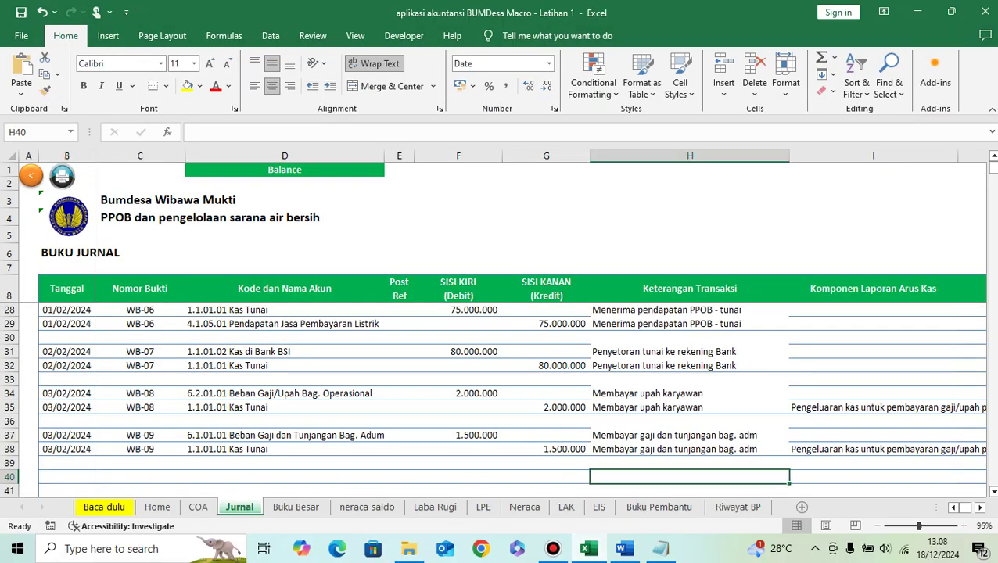
pyautogui.hotkey('ctrl', 'v')
pyautogui.press('Left')
pyautogui.press('Left')
pyautogui.press('Left')
pyautogui.press('Left')
pyautogui.press('Left')
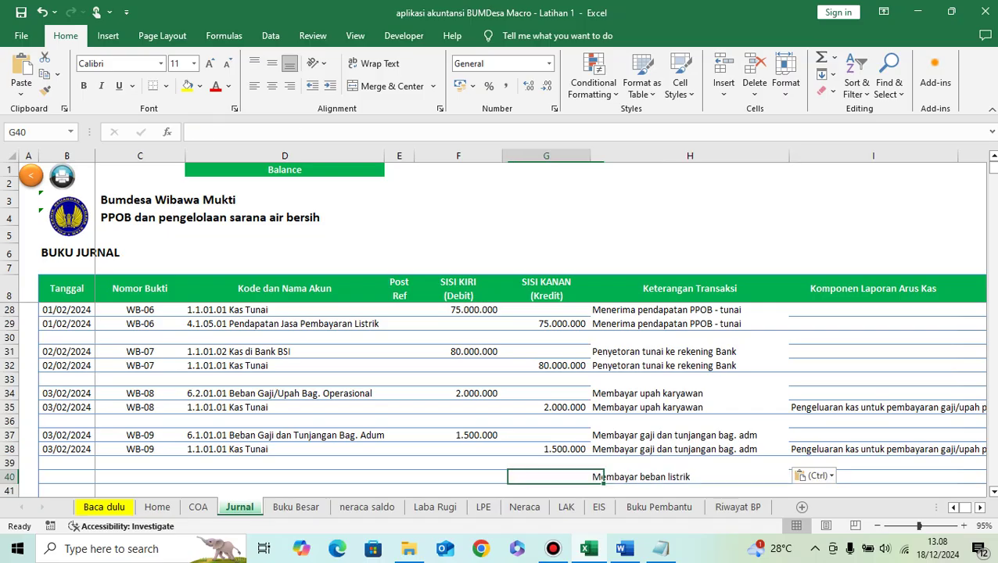
pyautogui.press('Left')
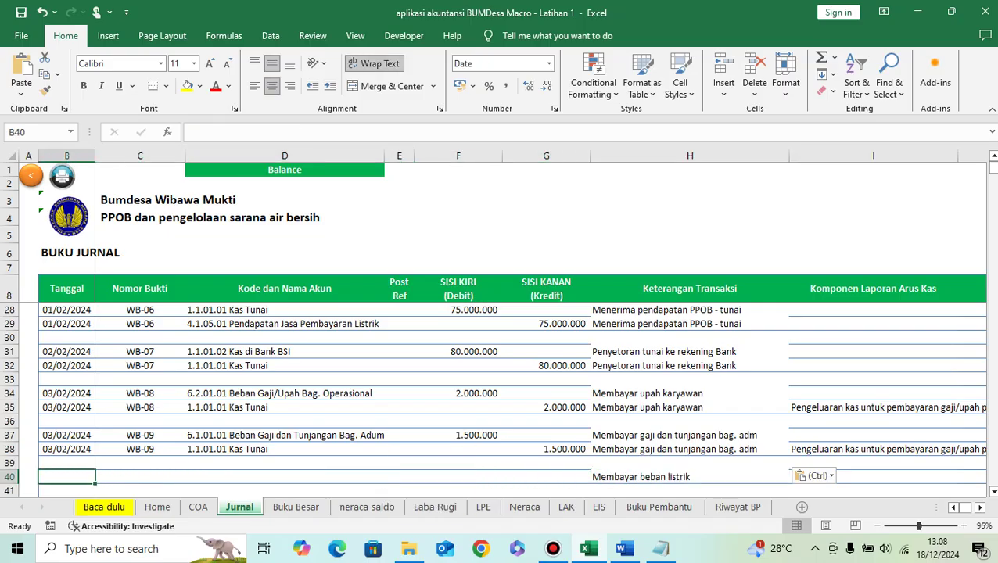
pyautogui.write('4/2/2024')
pyautogui.hotkey('ctrl', 'Return')
# Step: Give row 40 voucher number WB-10, adapted from WB-09
pyautogui.press('Right')
pyautogui.press('Up')
pyautogui.press('Up')
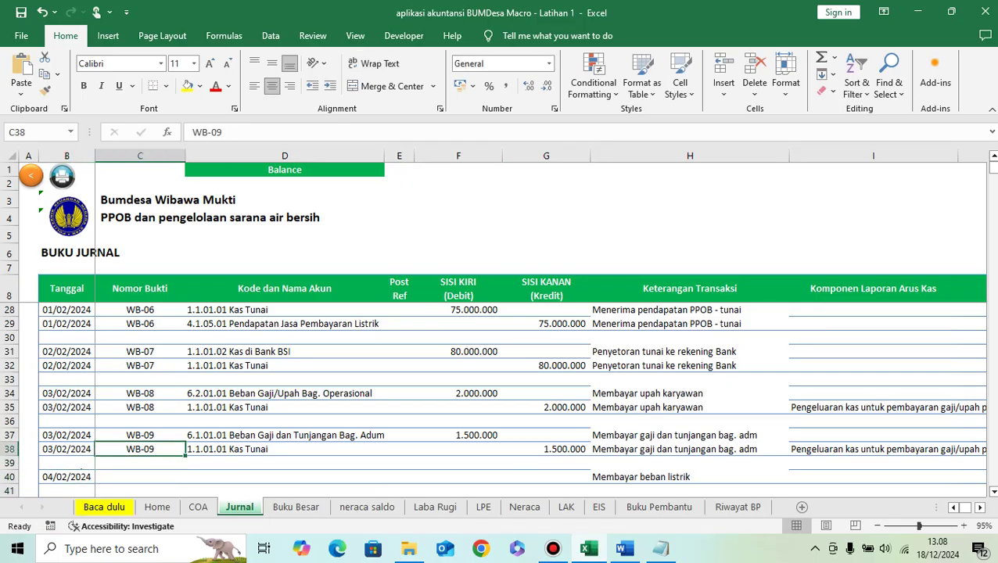
pyautogui.hotkey('ctrl', 'c')
pyautogui.press('Down')
pyautogui.press('Down')
pyautogui.hotkey('ctrl', 'v')
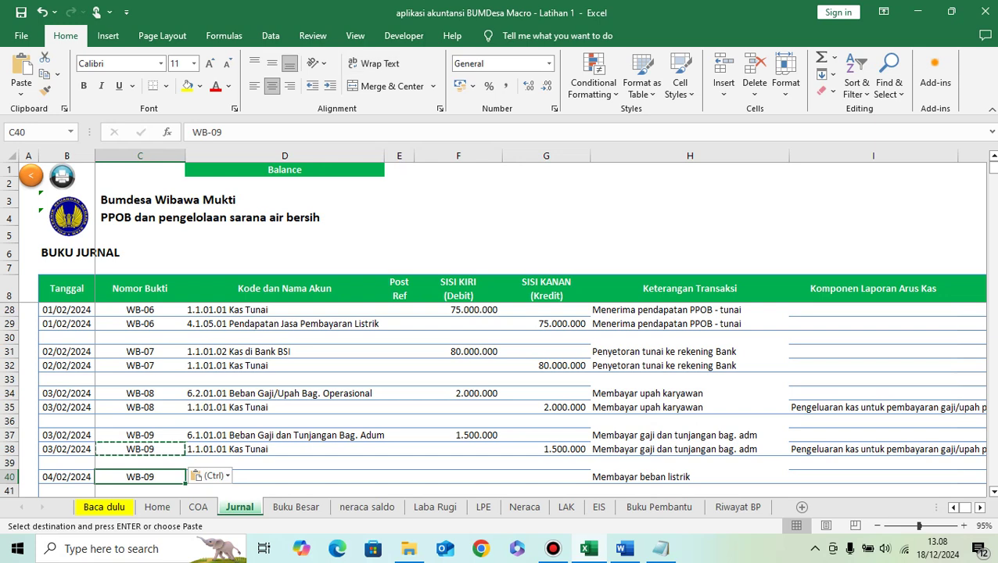
pyautogui.press('F2')
pyautogui.press('BackSpace')
pyautogui.press('BackSpace')
pyautogui.write('10')
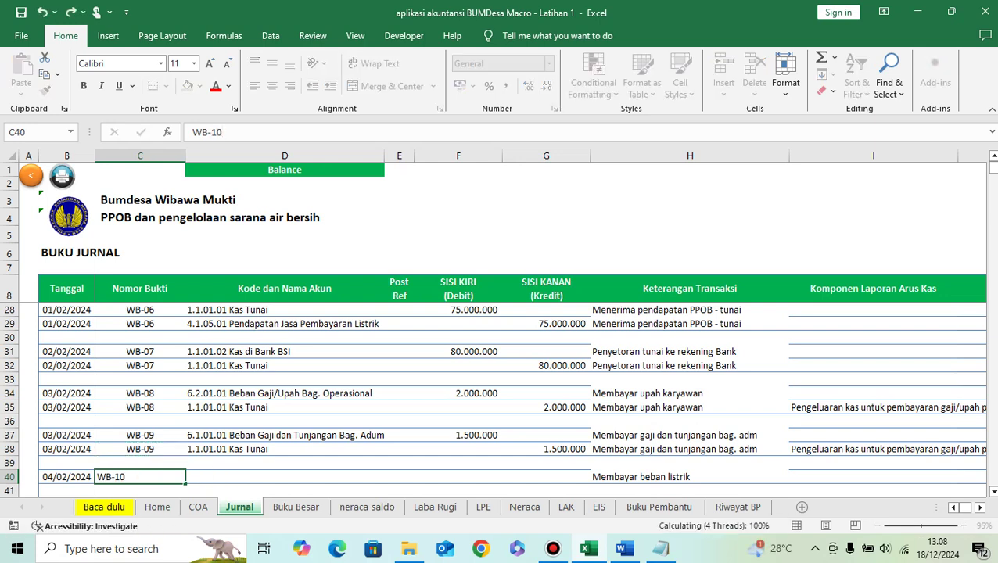
pyautogui.hotkey('ctrl', 'Return')
pyautogui.press('Right')
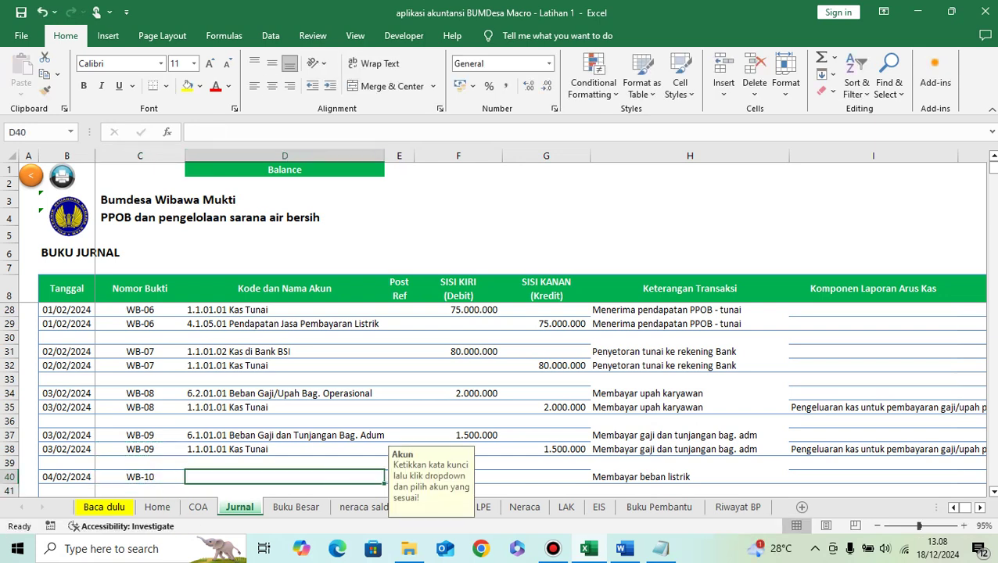
# Step: Set row 40's account to 6.1.04.01 Beban Listrik with a 2.000.000 debit
pyautogui.click(624, 548)
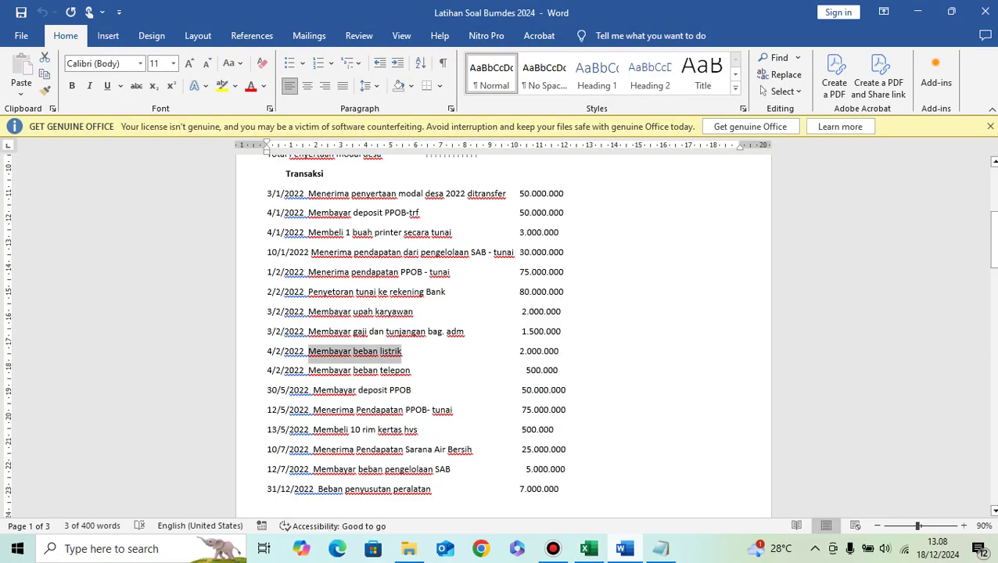
pyautogui.hotkey('alt', 'Tab')
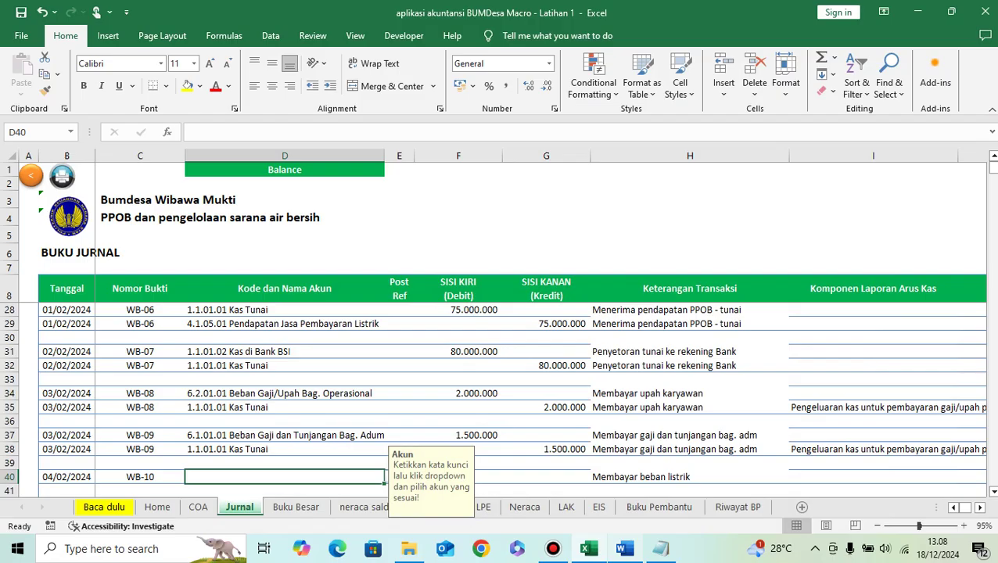
pyautogui.write('listrik')
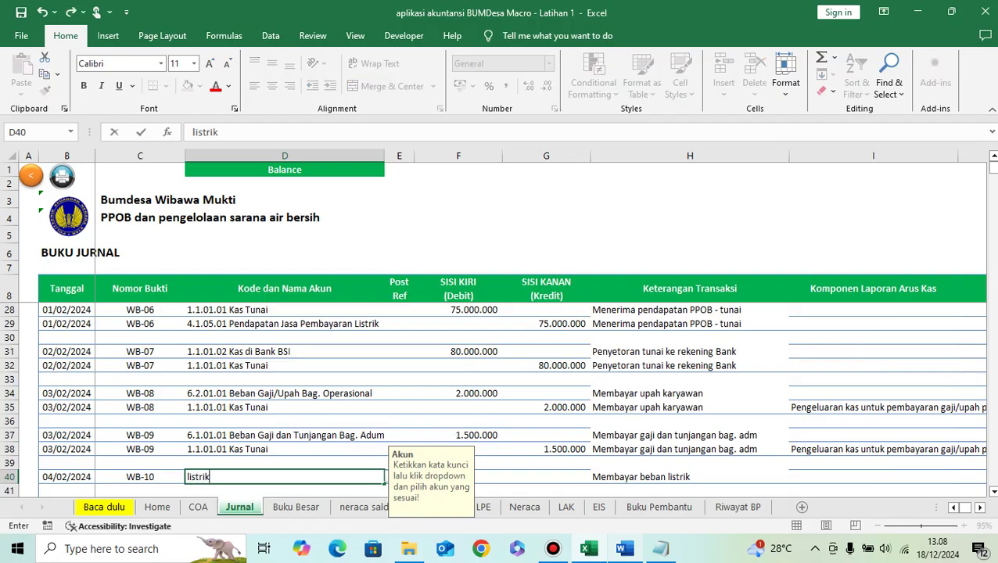
pyautogui.press('Return')
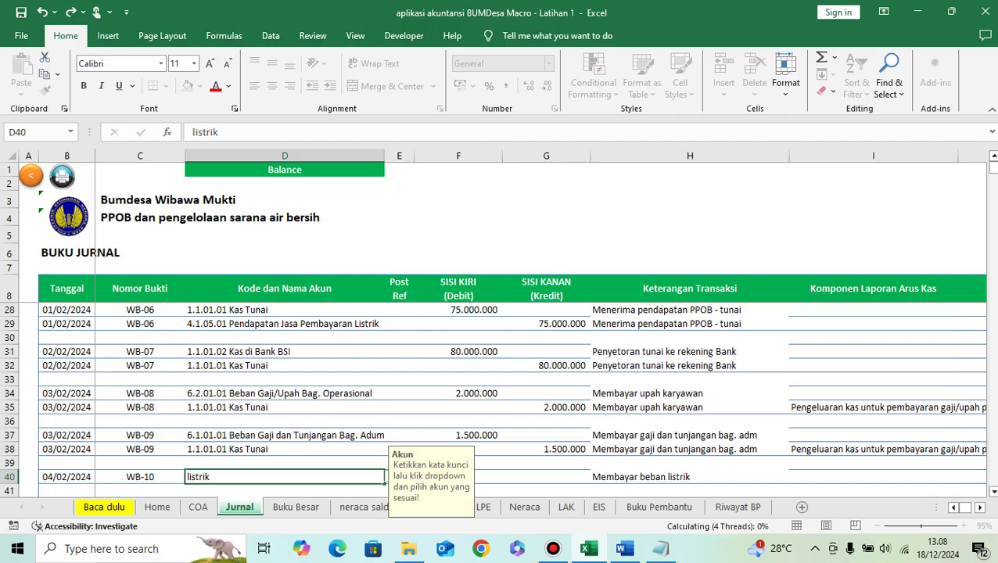
pyautogui.press('Down')
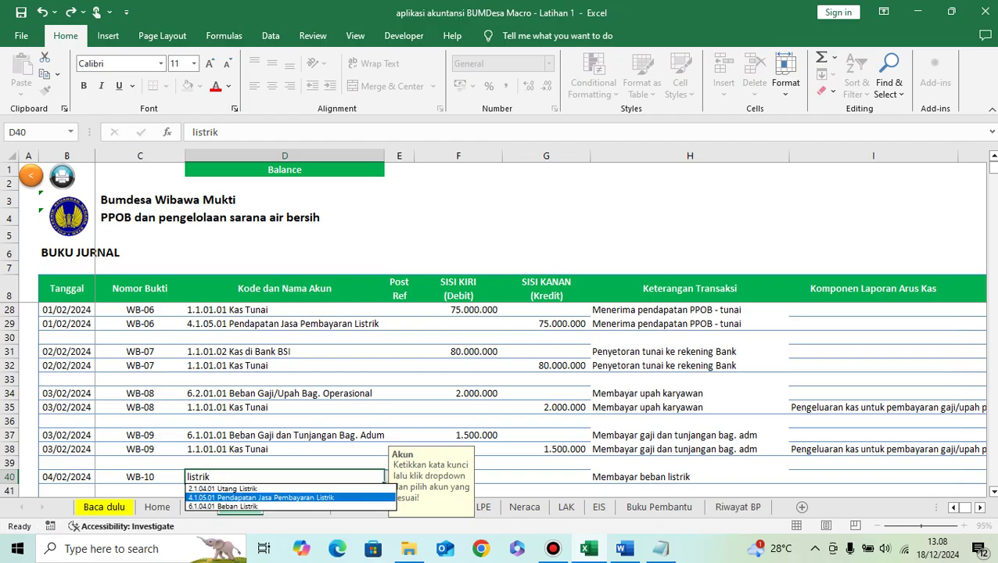
pyautogui.press('Down')
pyautogui.press('Return')
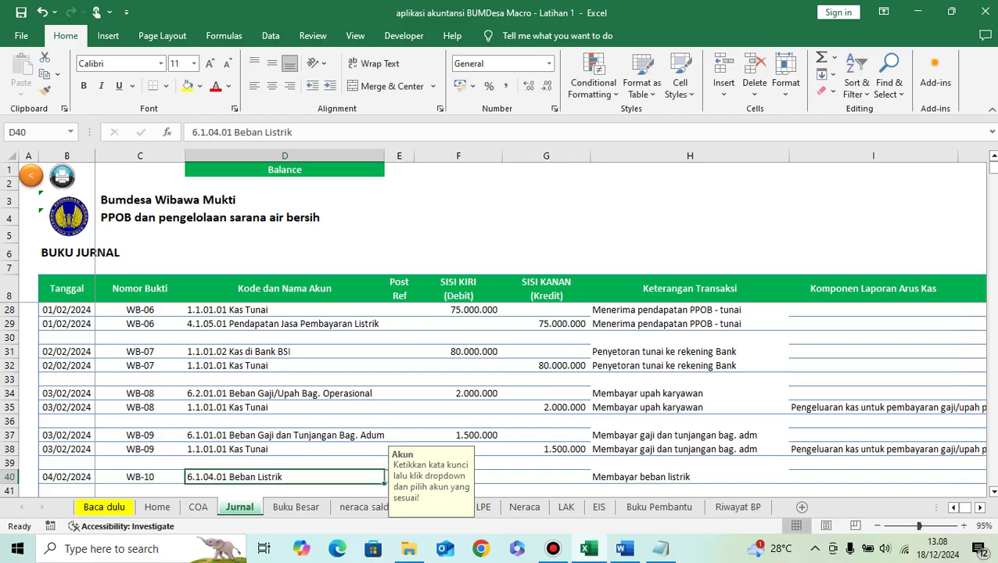
pyautogui.press('Tab')
pyautogui.press('Tab')
pyautogui.write('2.0')
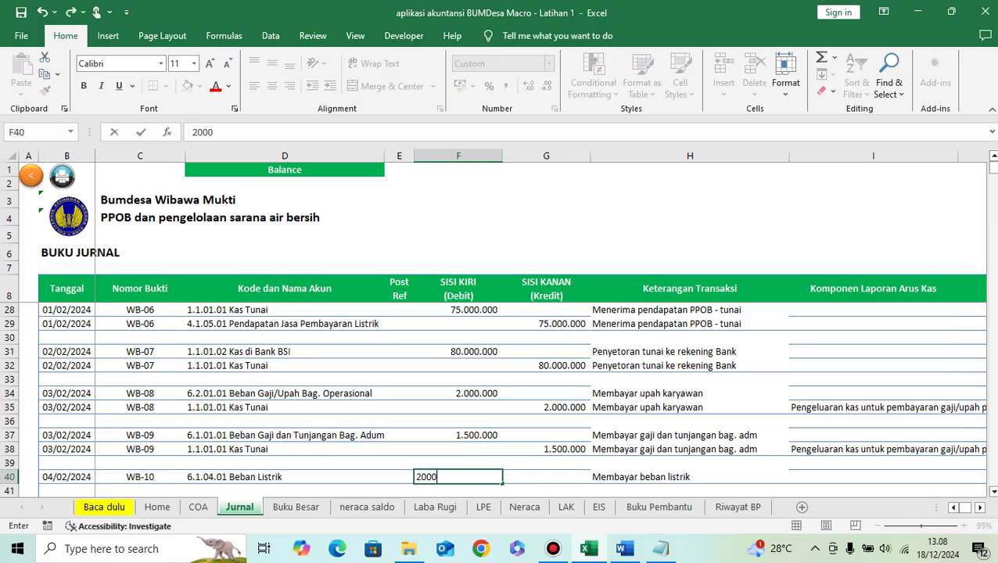
pyautogui.write('00.00')
pyautogui.press('Return')
pyautogui.press('Up')
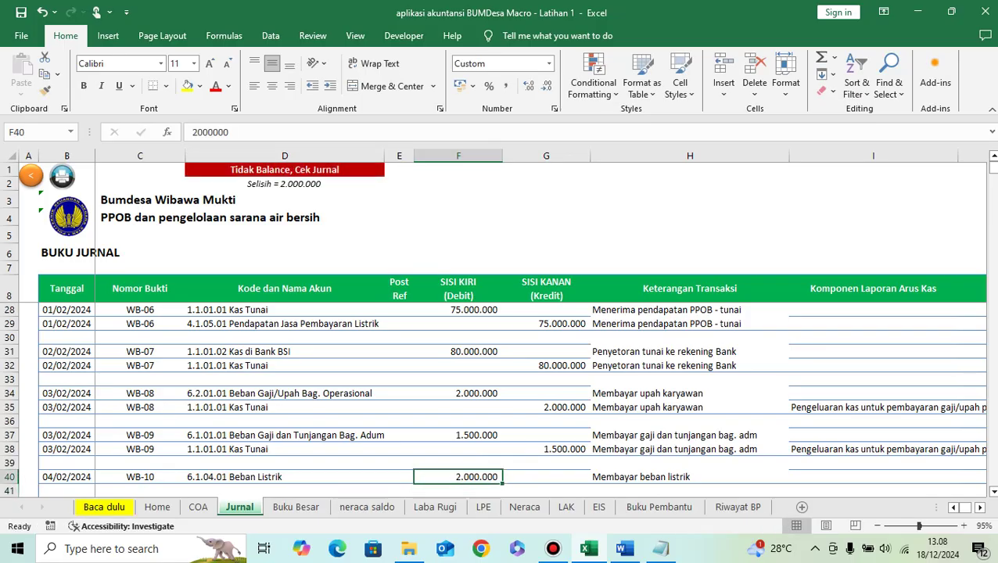
# Step: Credit 1.1.01.01 Kas Tunai 2.000.000 in row 41
pyautogui.press('Tab')
pyautogui.press('Down')
pyautogui.press('Left')
pyautogui.press('Left')
pyautogui.press('Left')
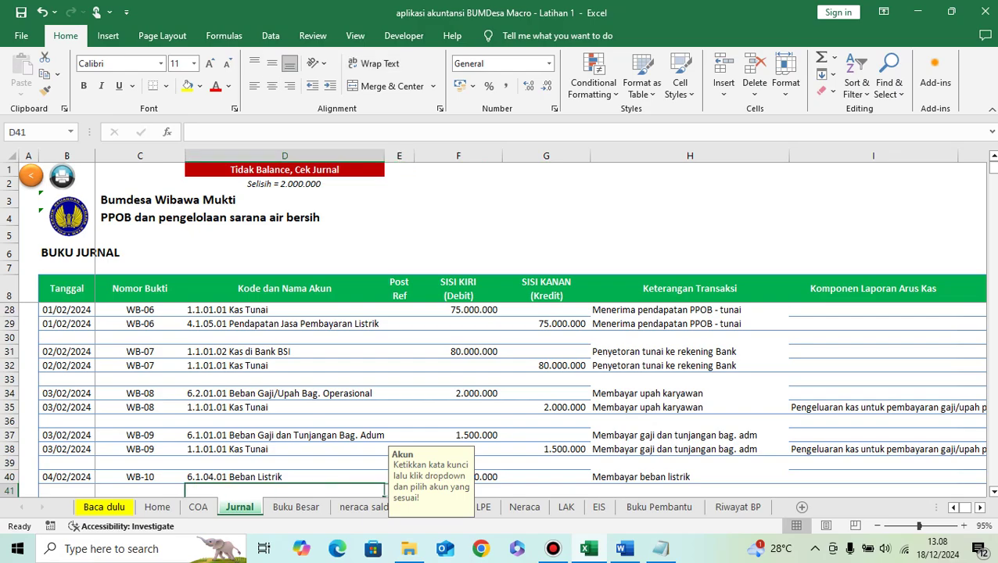
pyautogui.write('kas')
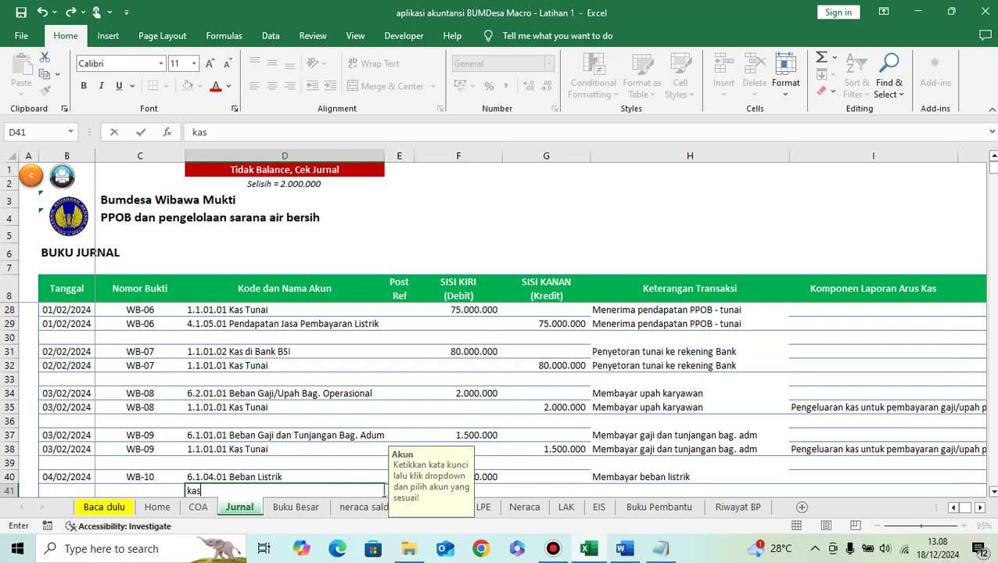
pyautogui.click(390, 491)
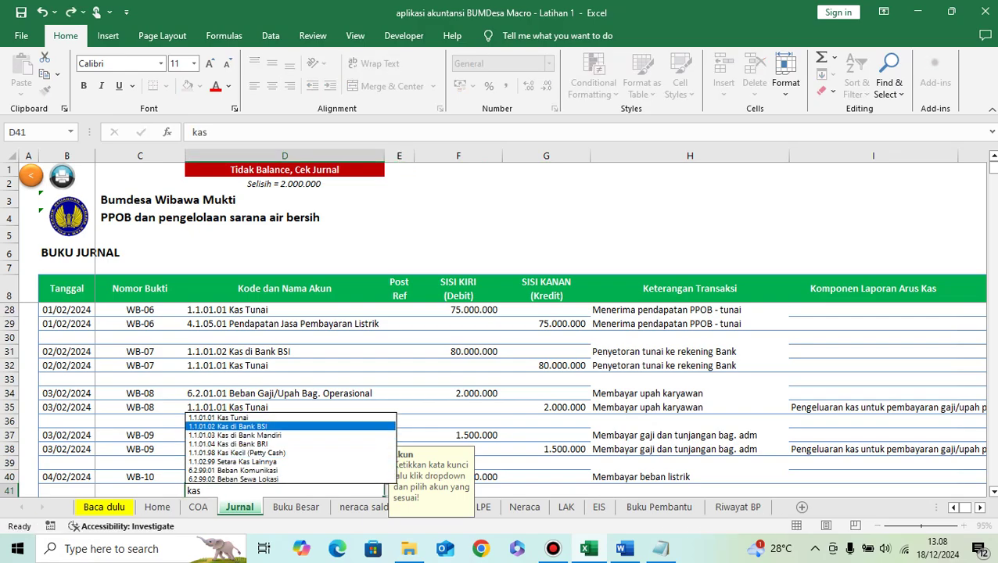
pyautogui.click(297, 415)
pyautogui.press('Tab')
pyautogui.press('Tab')
pyautogui.press('Tab')
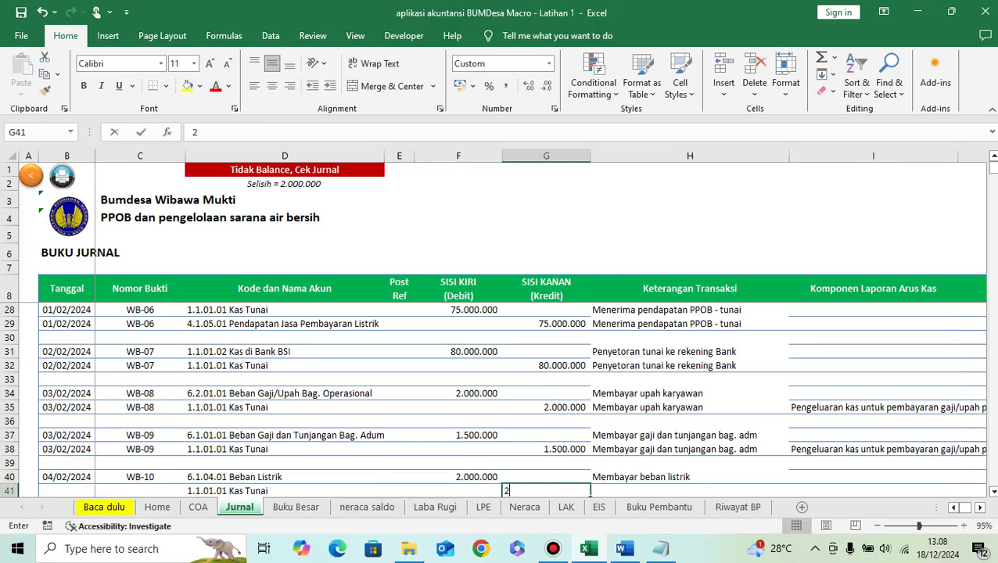
pyautogui.write('2.000.000')
pyautogui.press('Return')
# Step: Copy the description, date 04/02/2024 and voucher WB-10 from row 40 into row 41
pyautogui.press('Up')
pyautogui.press('Up')
pyautogui.press('Right')
pyautogui.hotkey('ctrl', 'c')
pyautogui.press('Down')
pyautogui.hotkey('ctrl', 'v')
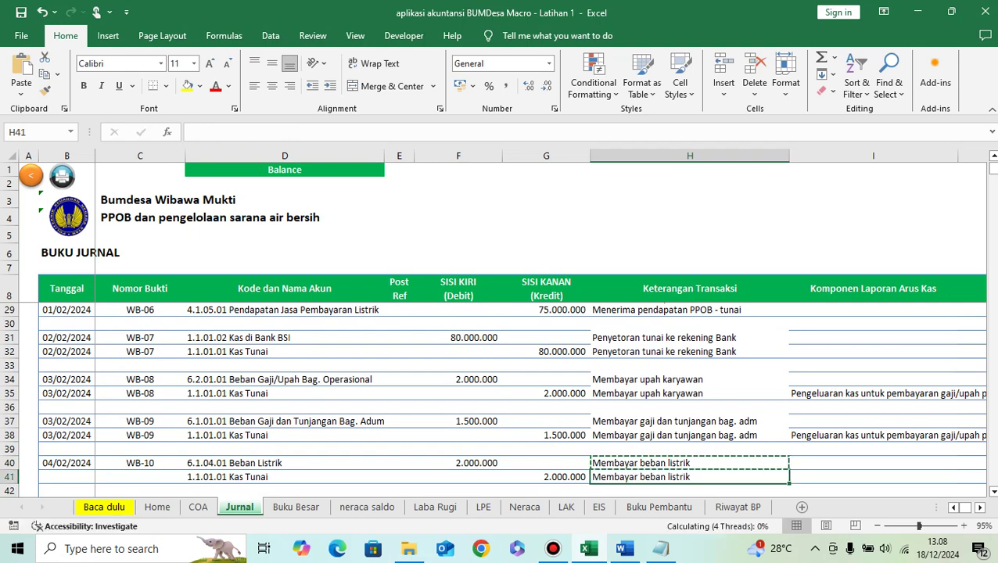
pyautogui.press('Left')
pyautogui.press('Left')
pyautogui.press('Left')
pyautogui.press('Left')
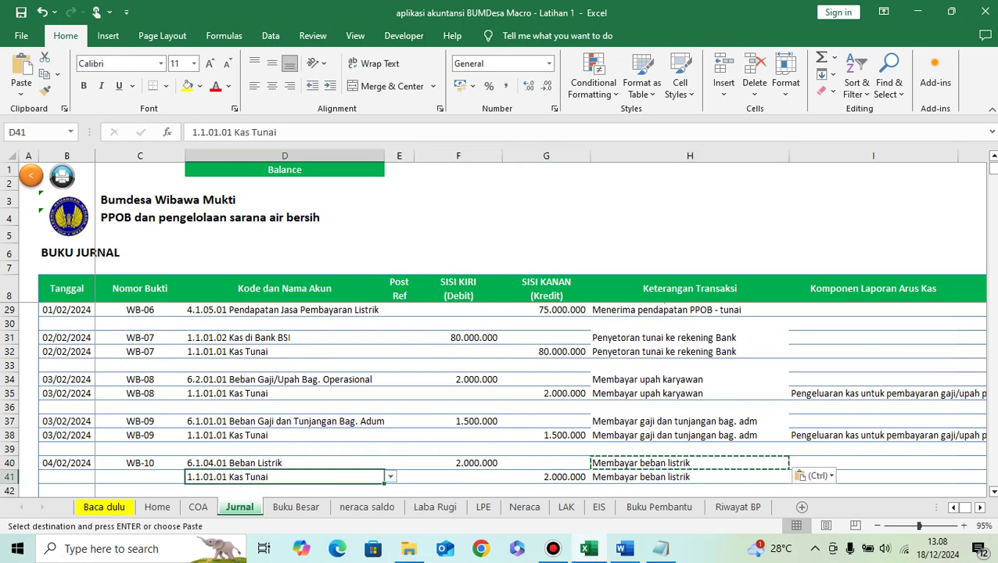
pyautogui.press('Left')
pyautogui.press('Left')
pyautogui.press('Up')
pyautogui.hotkey('shift', 'Right')
pyautogui.hotkey('ctrl', 'c')
pyautogui.press('Down')
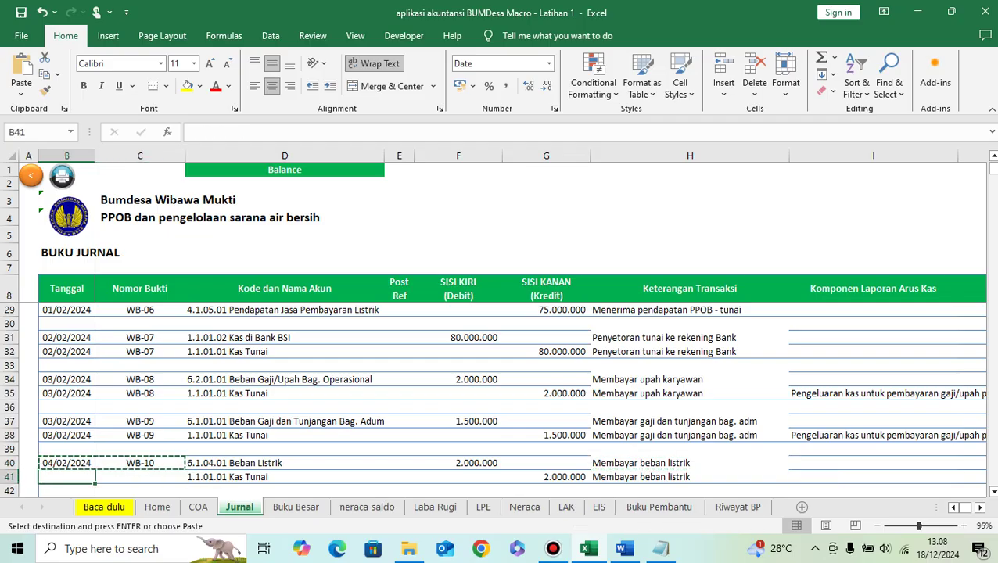
pyautogui.hotkey('ctrl', 'v')
# Step: Classify row 41 as Kas_Keluar_Operasi, other-expenses (beban-beban yang lain) cash outflow
pyautogui.press('Right')
pyautogui.press('Right')
pyautogui.press('Right')
pyautogui.press('Right')
pyautogui.press('Right')
pyautogui.press('Right')
pyautogui.press('Right')
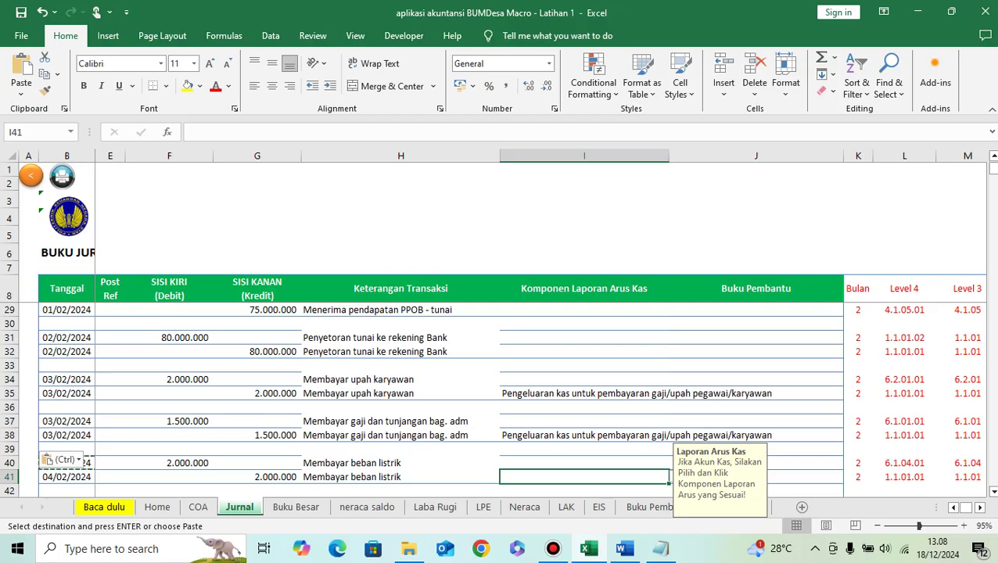
pyautogui.click(676, 477)
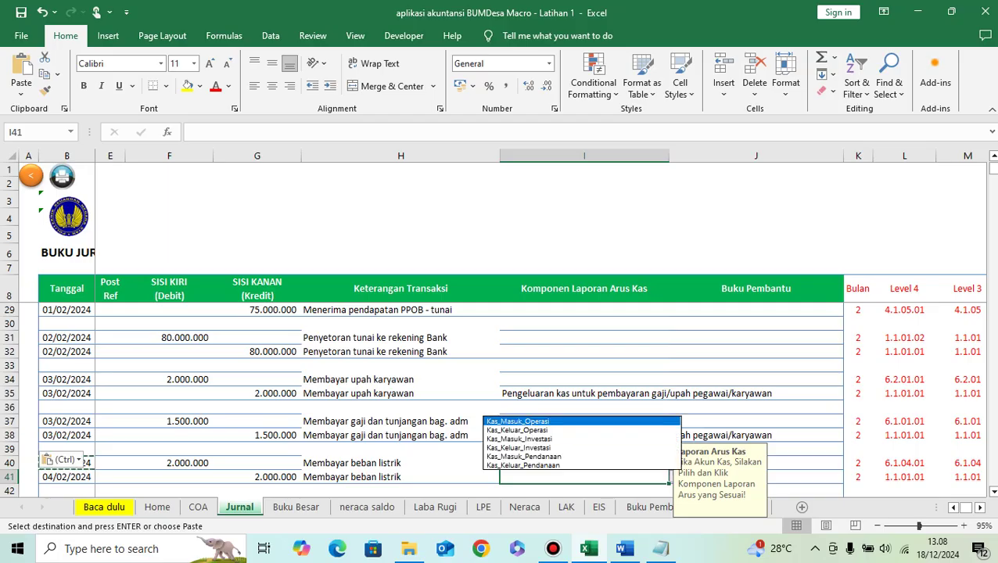
pyautogui.press('Return')
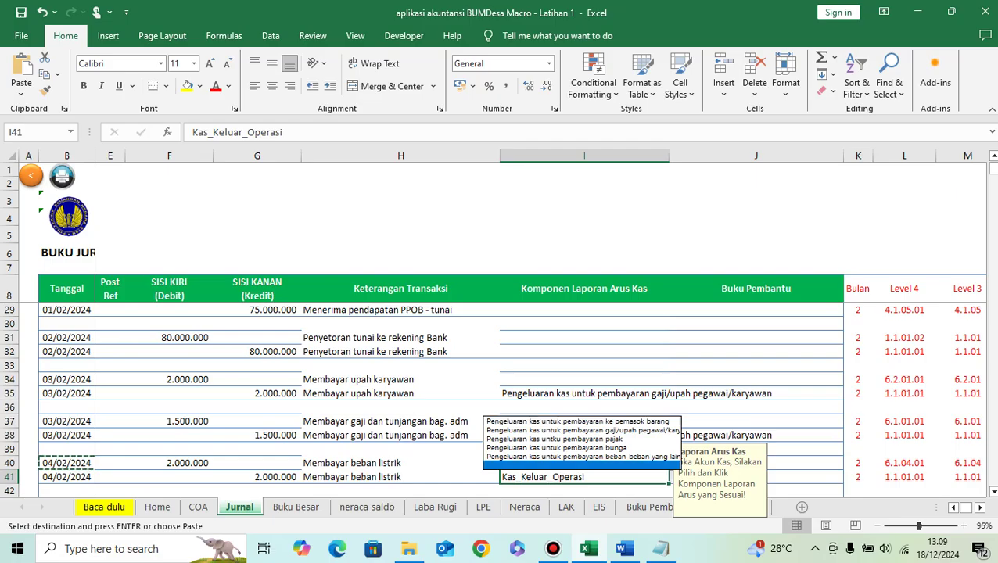
pyautogui.click(582, 457)
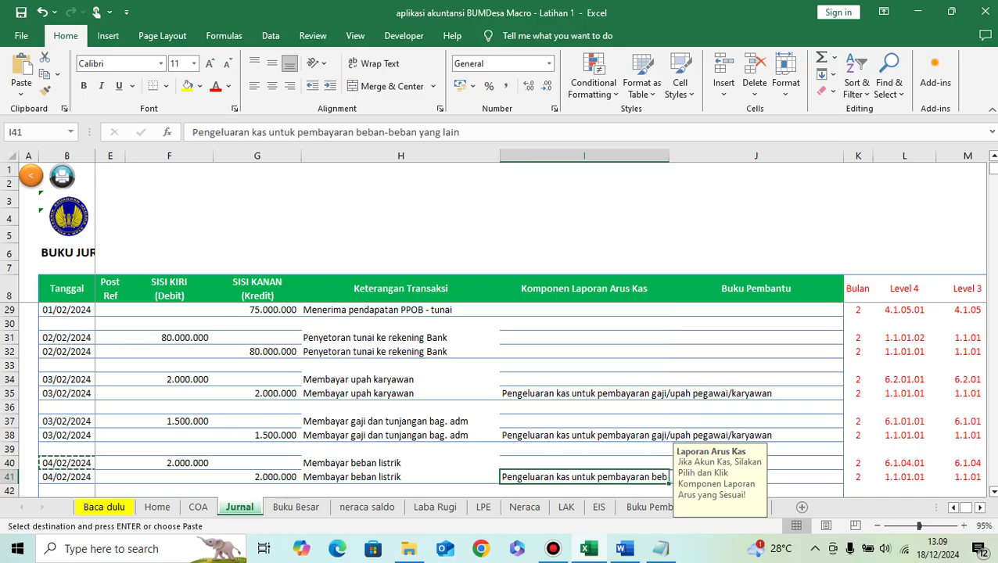
pyautogui.press('Up')
pyautogui.press('Left')
pyautogui.press('Left')
pyautogui.press('Left')
pyautogui.press('Left')
pyautogui.press('Left')
pyautogui.press('Left')
pyautogui.press('Left')
pyautogui.press('Left')
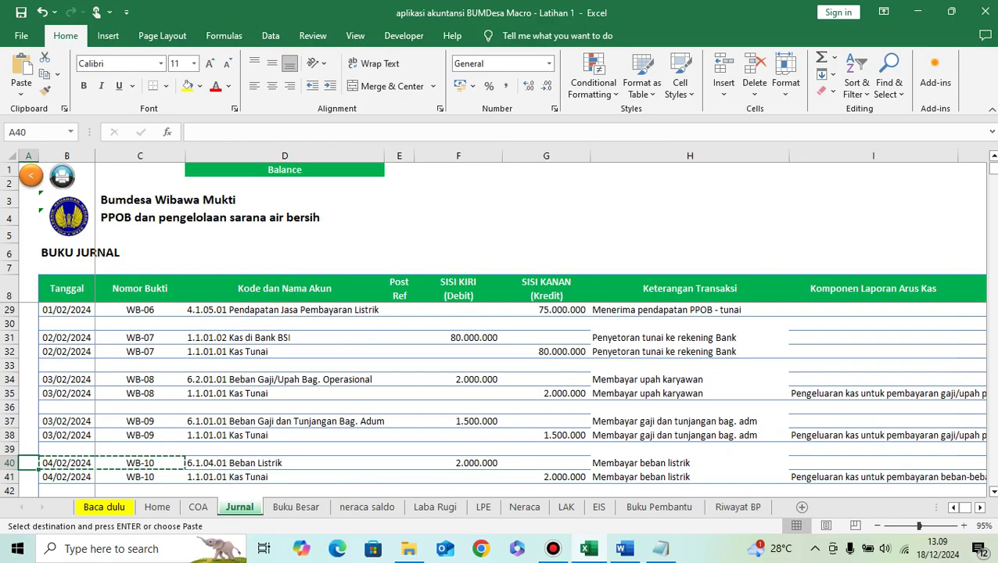
pyautogui.press('Right')
pyautogui.press('Down')
pyautogui.press('Down')
pyautogui.press('Down')
pyautogui.press('Up')
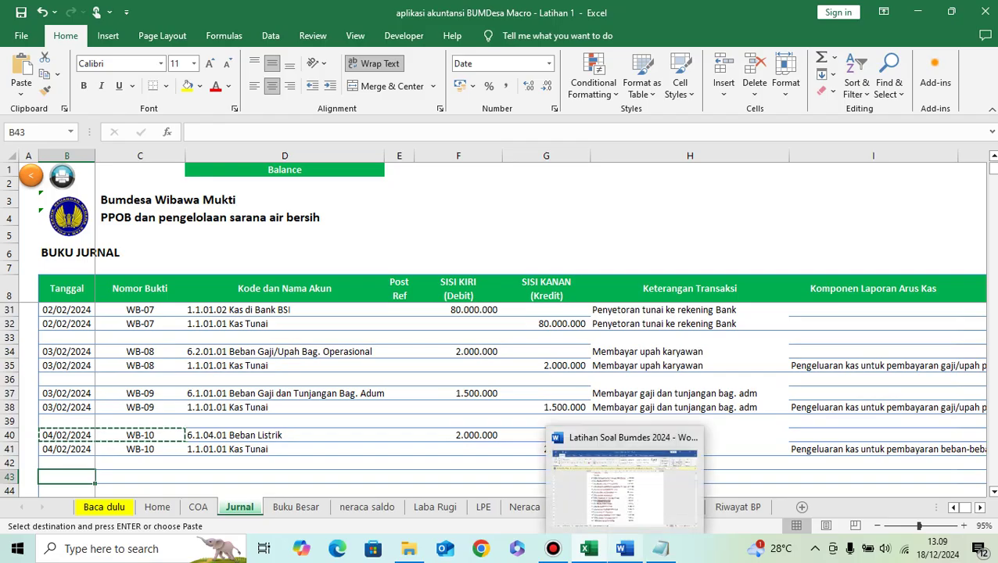
# Step: Select 'Membayar beban telepon' in the Word exercise list and return to the workbook
pyautogui.click(623, 549)
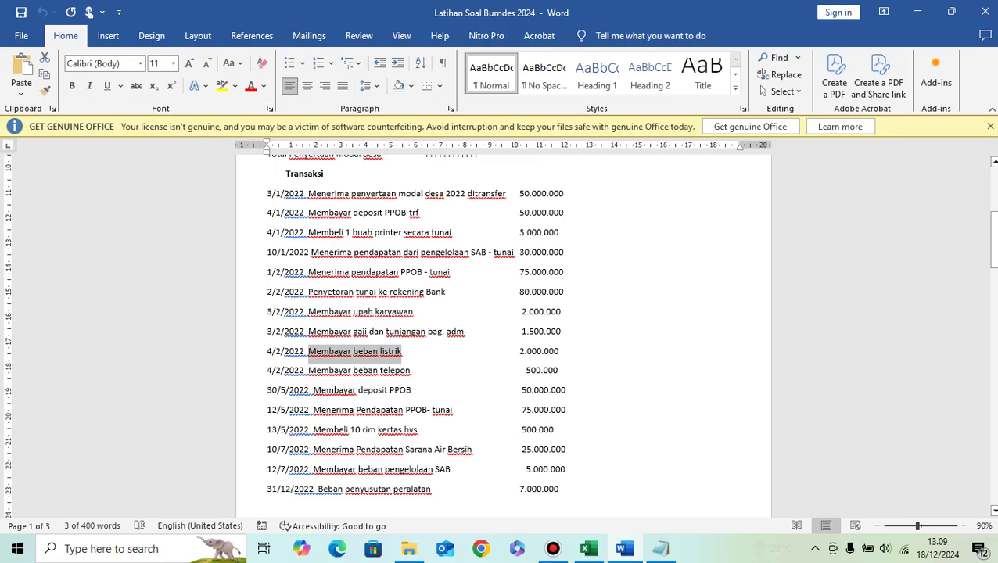
pyautogui.moveTo(308, 370); pyautogui.dragTo(408, 370)
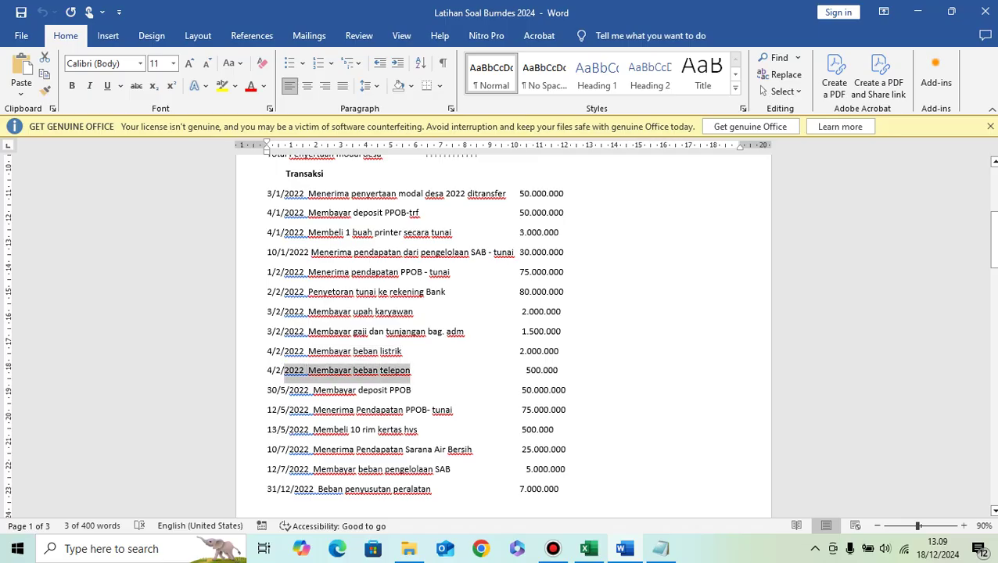
pyautogui.click(328, 370)
pyautogui.moveTo(309, 370); pyautogui.dragTo(409, 370)
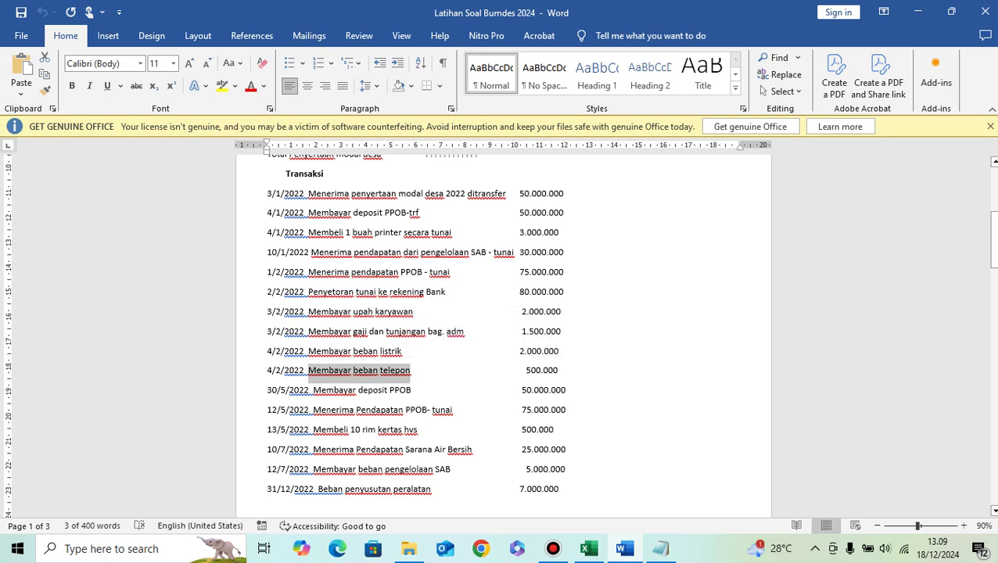
pyautogui.hotkey('alt', 'Tab')
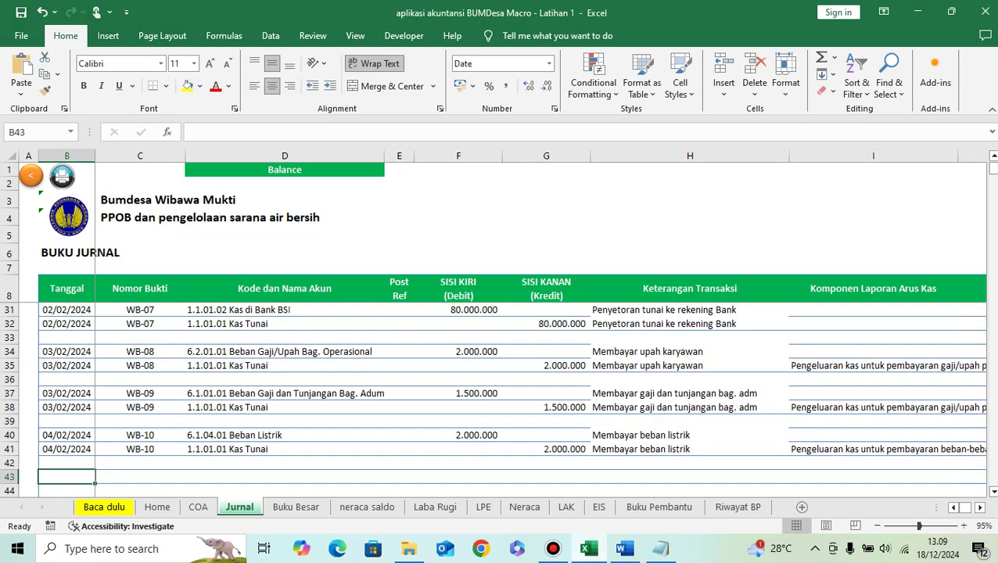
# Step: Paste 'Membayar beban telepon' into H43 and enter the date 04/02/2024 in B43
pyautogui.click(689, 476)
pyautogui.hotkey('ctrl', 'v')
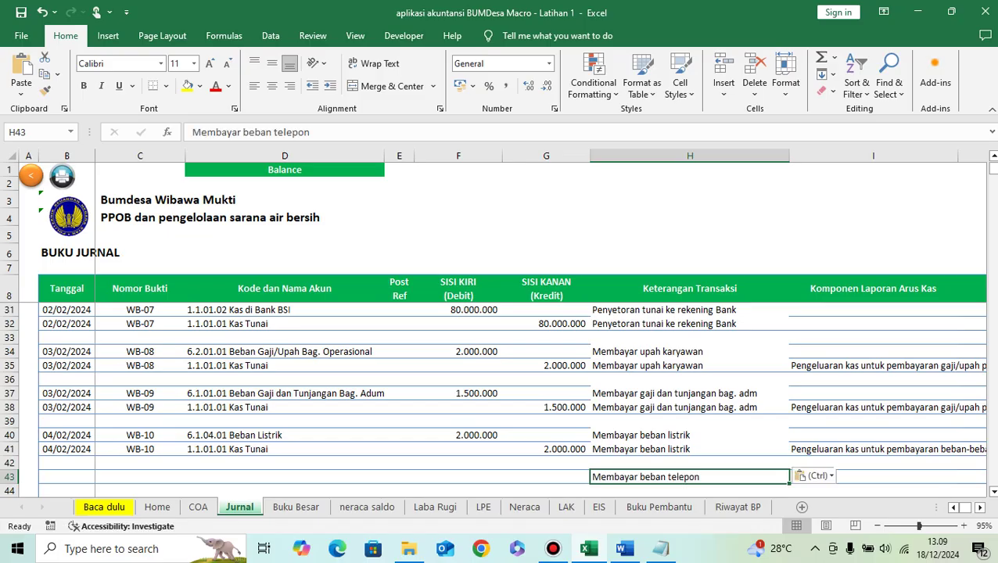
pyautogui.press('Left')
pyautogui.press('Left')
pyautogui.press('Left')
pyautogui.press('Left')
pyautogui.press('Left')
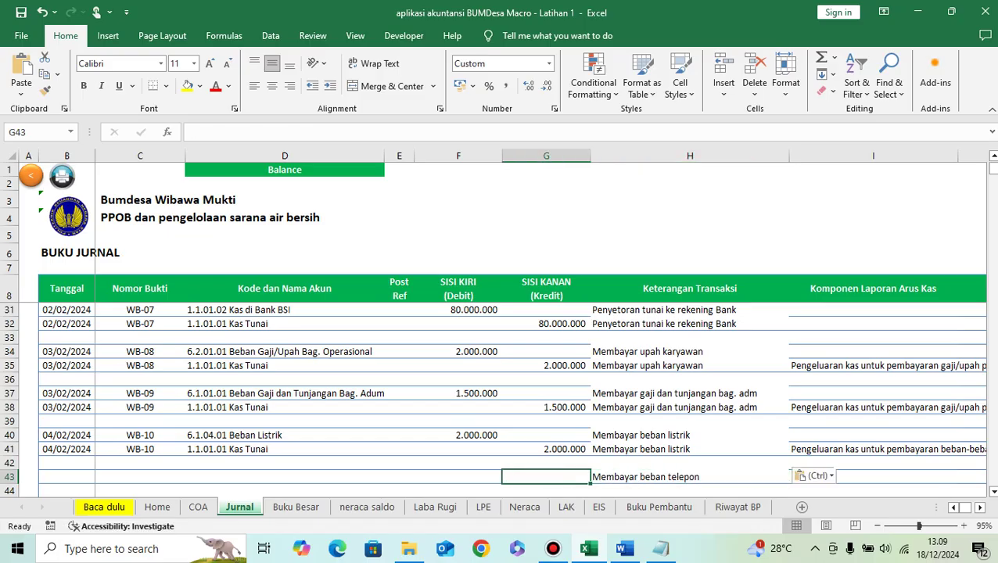
pyautogui.press('Left')
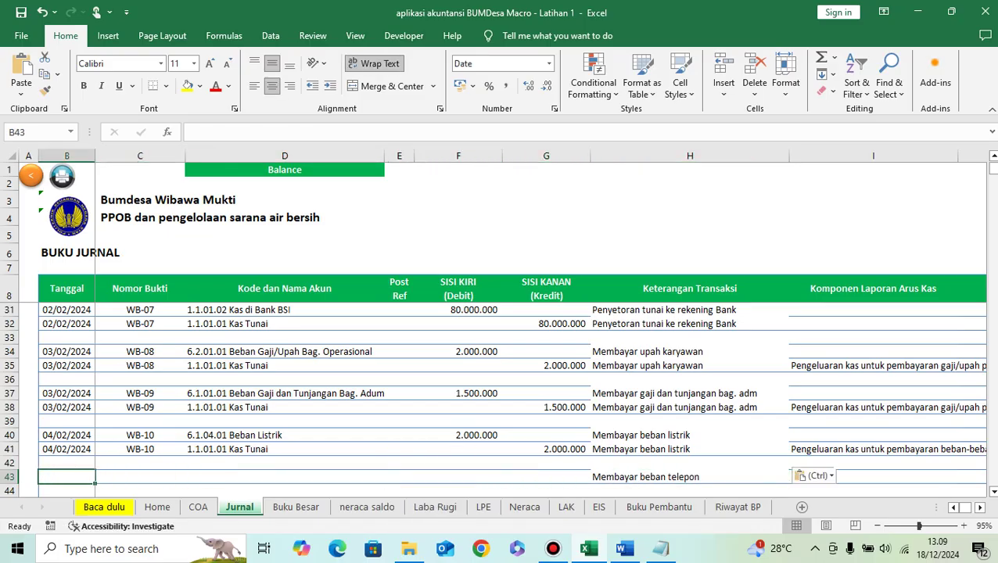
pyautogui.hotkey('alt', 'Tab')
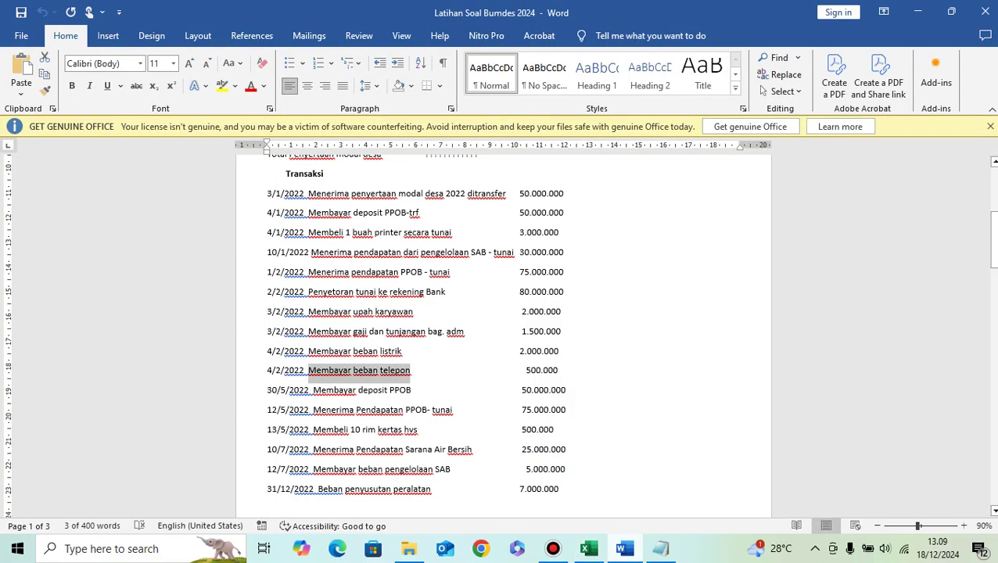
pyautogui.hotkey('alt', 'Tab')
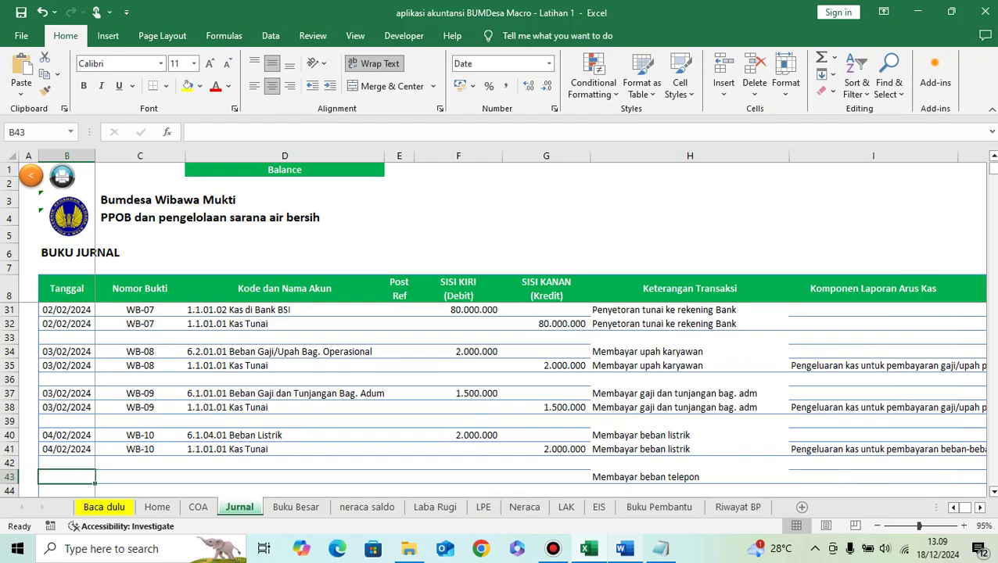
pyautogui.write('4/02/2024')
pyautogui.click(140, 467)
# Step: Copy WB-10 down into C43 and change it to voucher number WB-11
pyautogui.press('Up')
pyautogui.hotkey('ctrl', 'c')
pyautogui.press('Down')
pyautogui.press('Down')
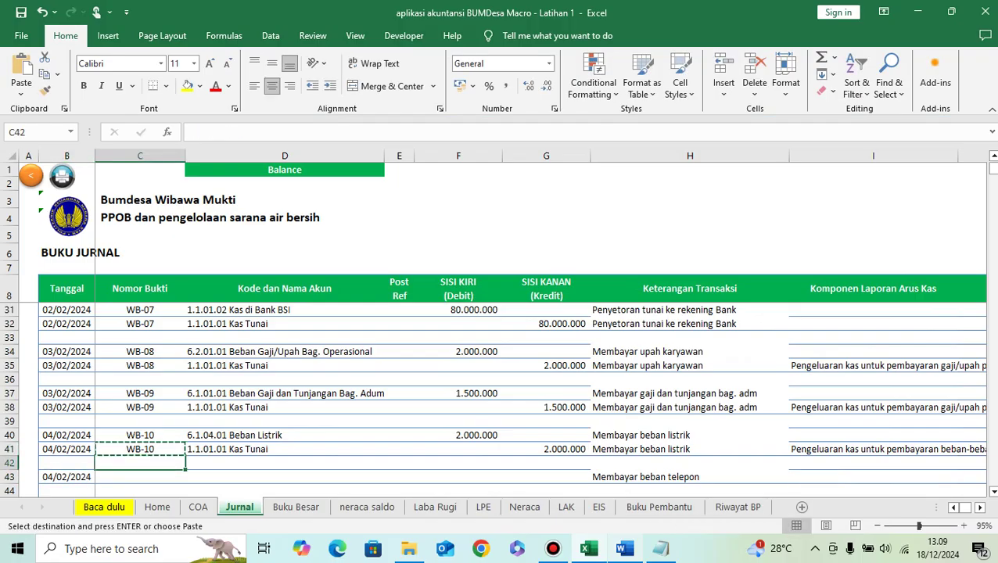
pyautogui.hotkey('ctrl', 'v')
pyautogui.press('F2')
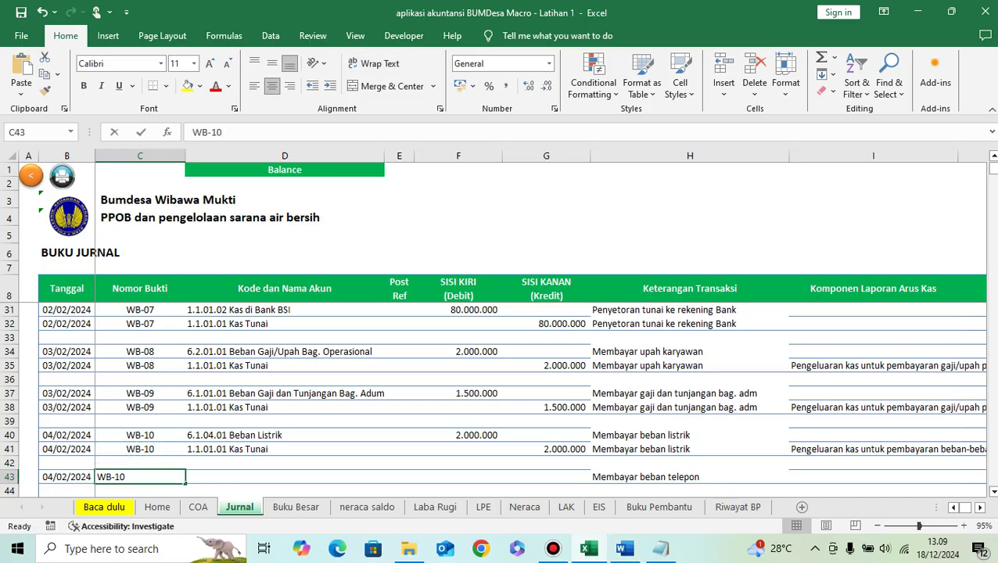
pyautogui.press('Return')
# Step: Choose 6.1.04.02 Beban Telepon/Internet as the account in D43
pyautogui.press('Right')
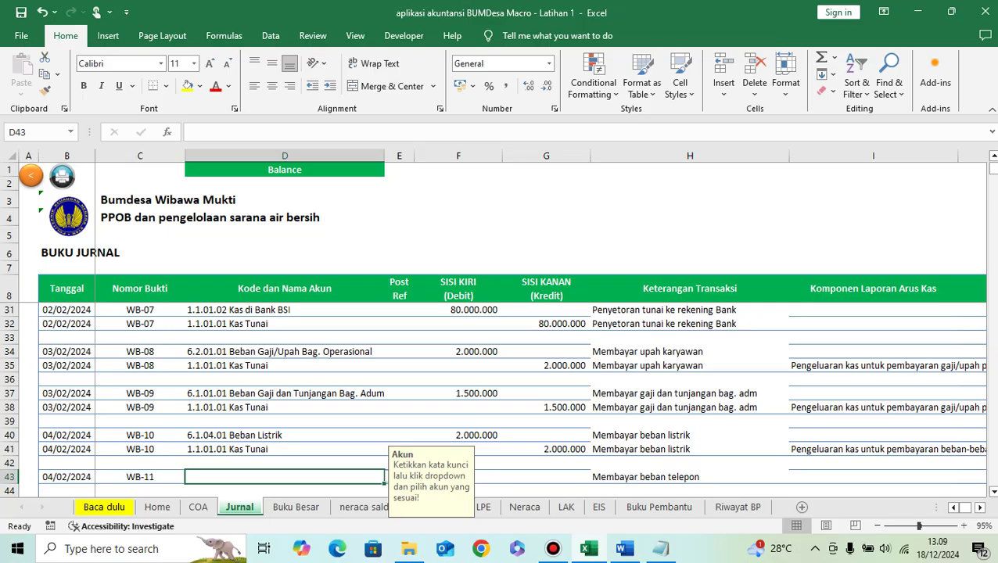
pyautogui.write('telepon')
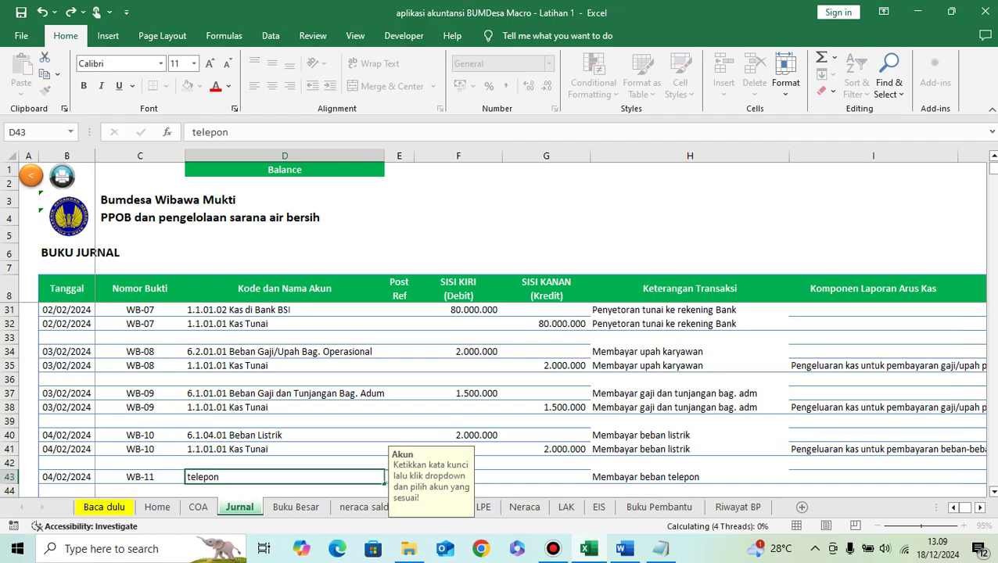
pyautogui.click(384, 478)
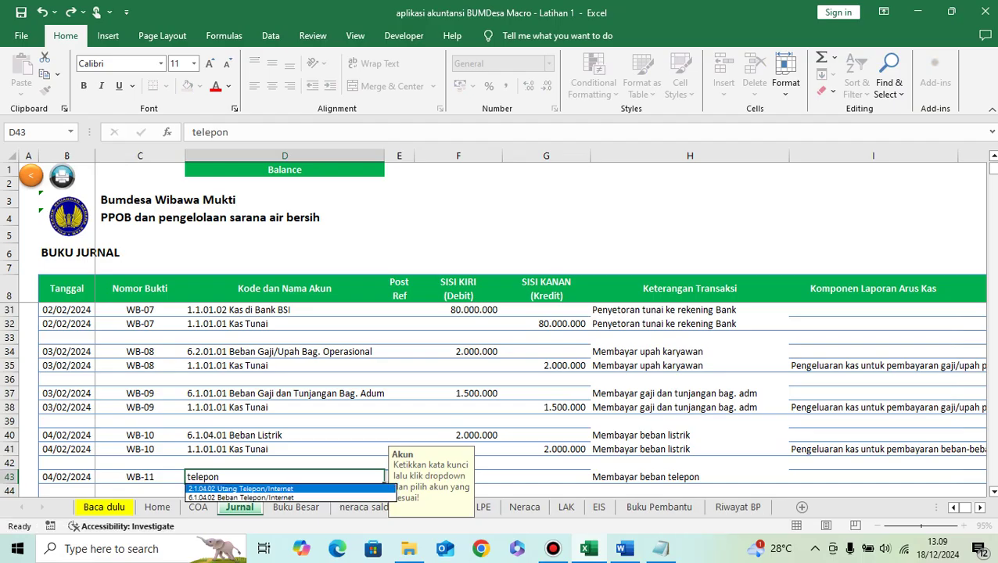
pyautogui.press('Down')
pyautogui.press('Return')
pyautogui.click(478, 477)
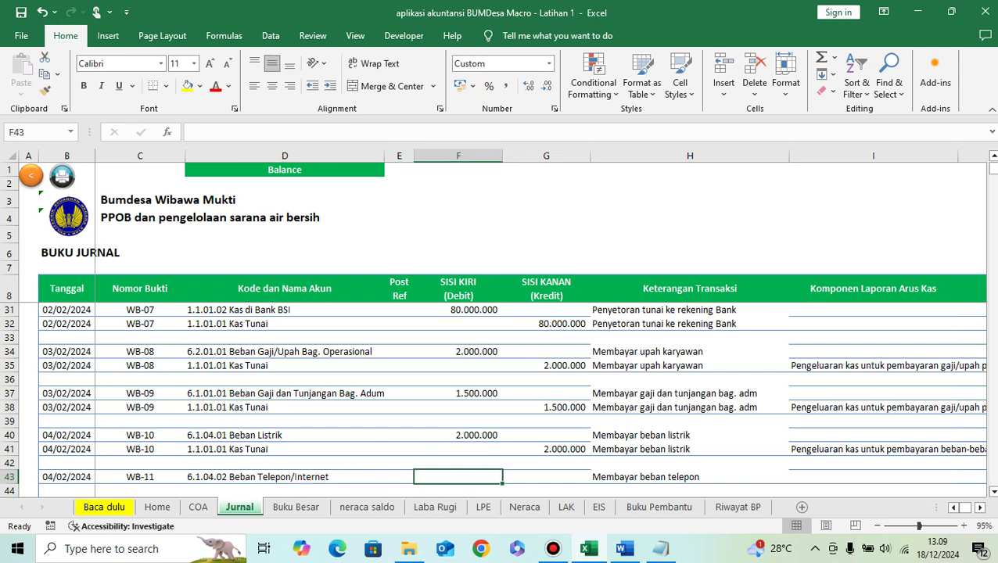
# Step: Debit 500.000 in row 43 and credit Kas Tunai 500.000 in row 44
pyautogui.write('500.000')
pyautogui.press('Return')
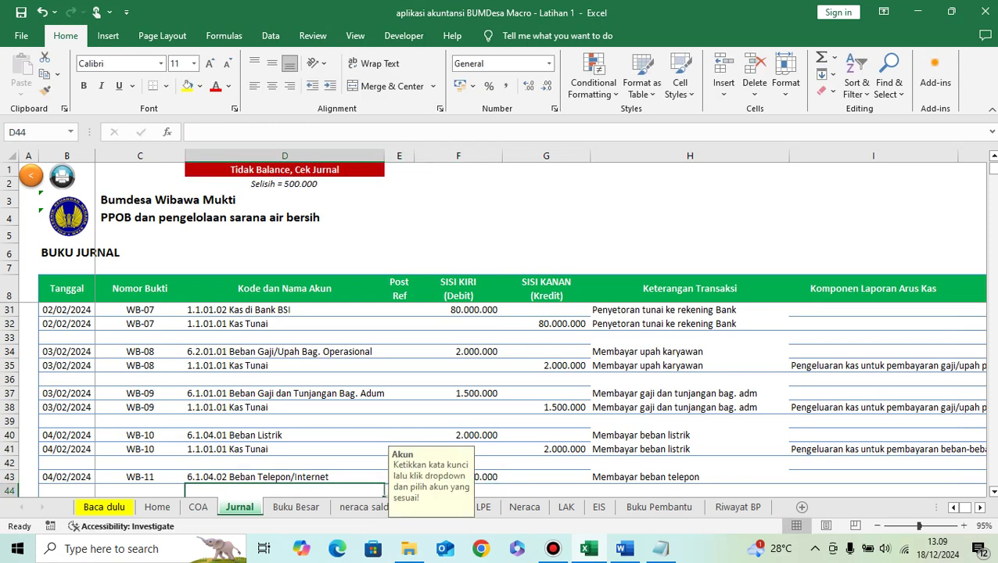
pyautogui.write('kas t')
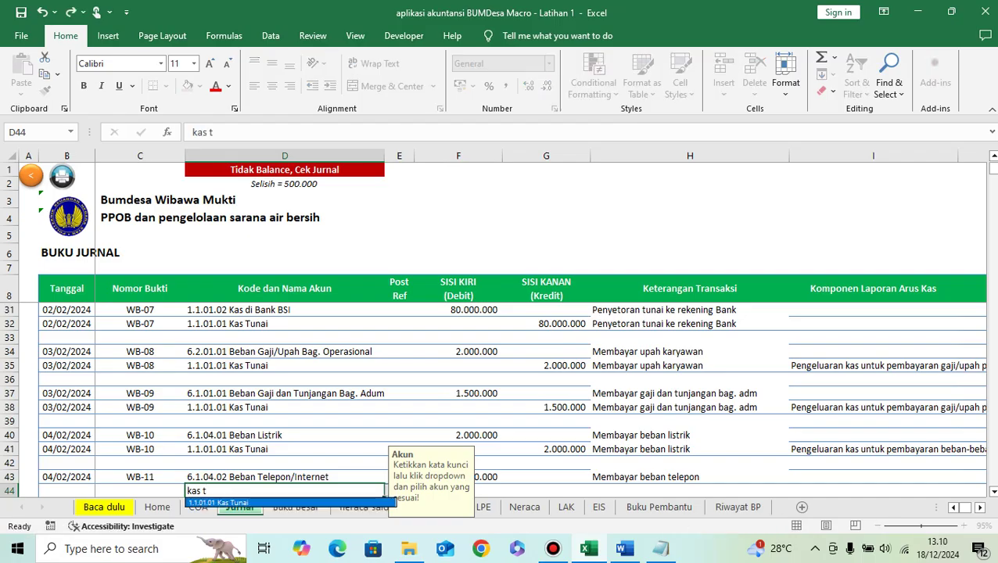
pyautogui.press('Return')
pyautogui.click(384, 491)
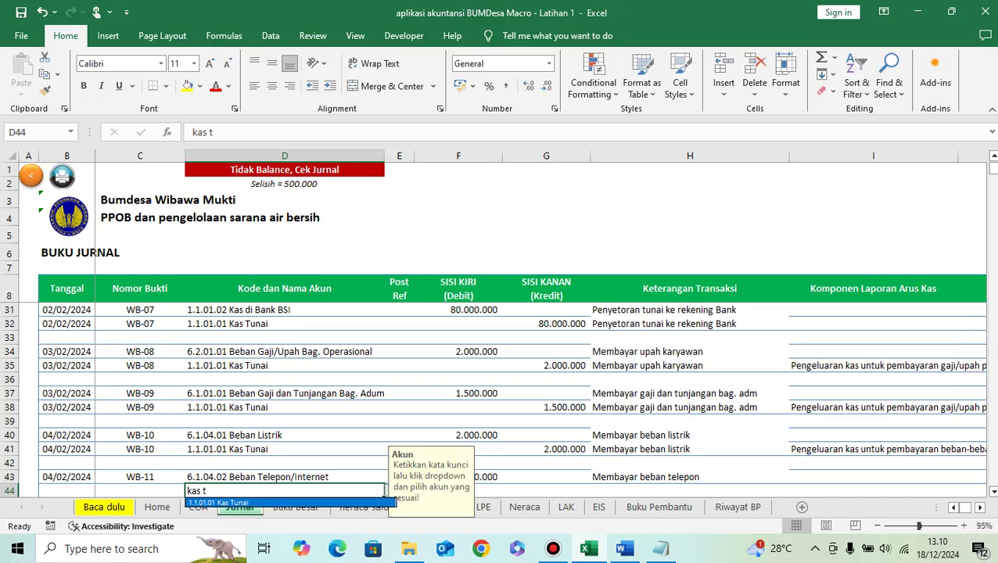
pyautogui.click(234, 502)
pyautogui.click(546, 490)
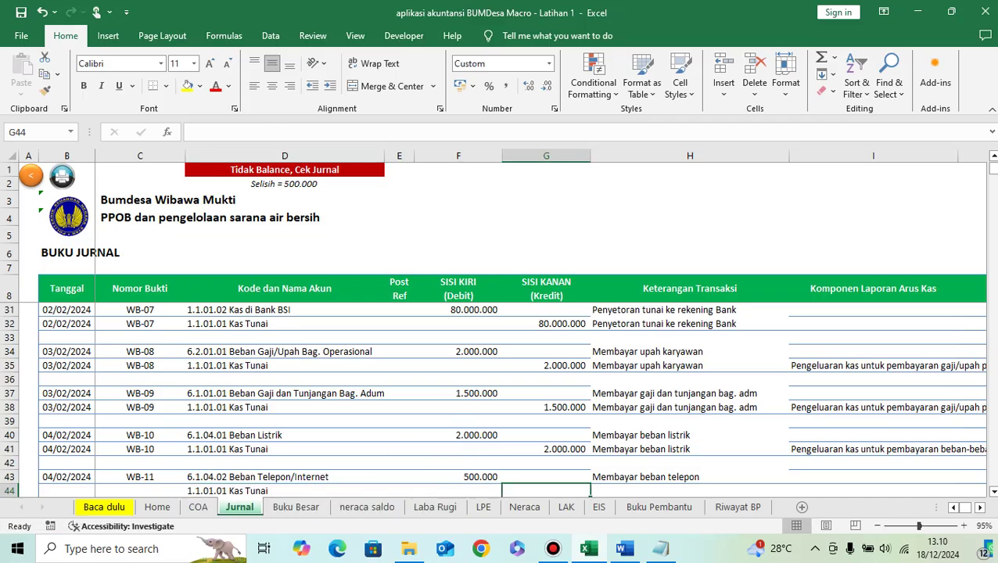
pyautogui.write('500000')
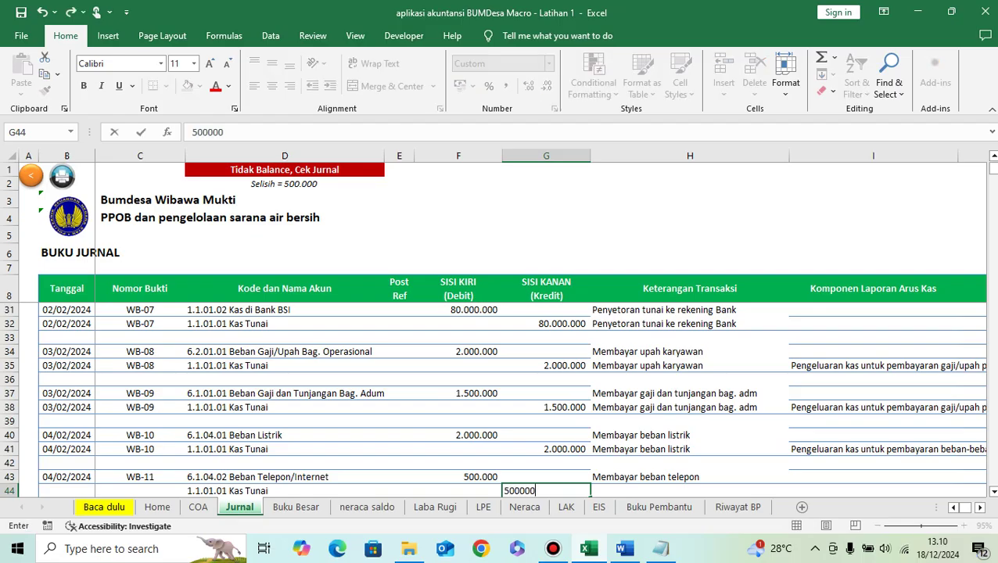
pyautogui.press('Return')
# Step: Copy the 'Membayar beban telepon' description into row 44
pyautogui.press('Up')
# Step: Copy the 04/02/2024 date and WB-11 voucher number into row 44
pyautogui.press('Up')
pyautogui.press('Right')
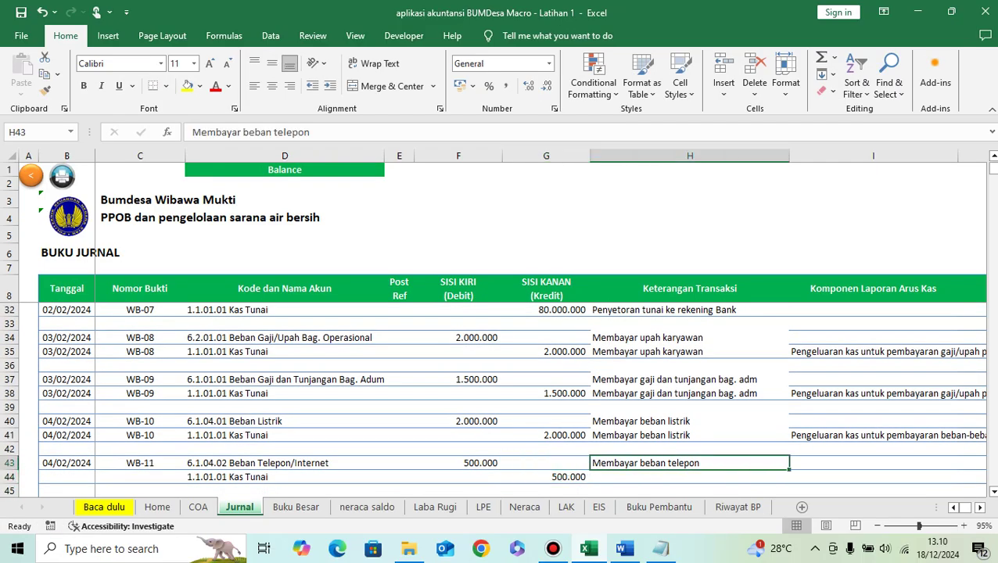
pyautogui.hotkey('ctrl', 'c')
pyautogui.press('Down')
pyautogui.hotkey('ctrl', 'v')
pyautogui.press('Left')
pyautogui.press('Left')
pyautogui.press('Left')
pyautogui.press('Left')
pyautogui.press('Left')
pyautogui.press('Left')
pyautogui.press('Left')
pyautogui.press('Up')
pyautogui.press('Right')
pyautogui.hotkey('shift', 'Right')
pyautogui.hotkey('ctrl', 'c')
pyautogui.press('Down')
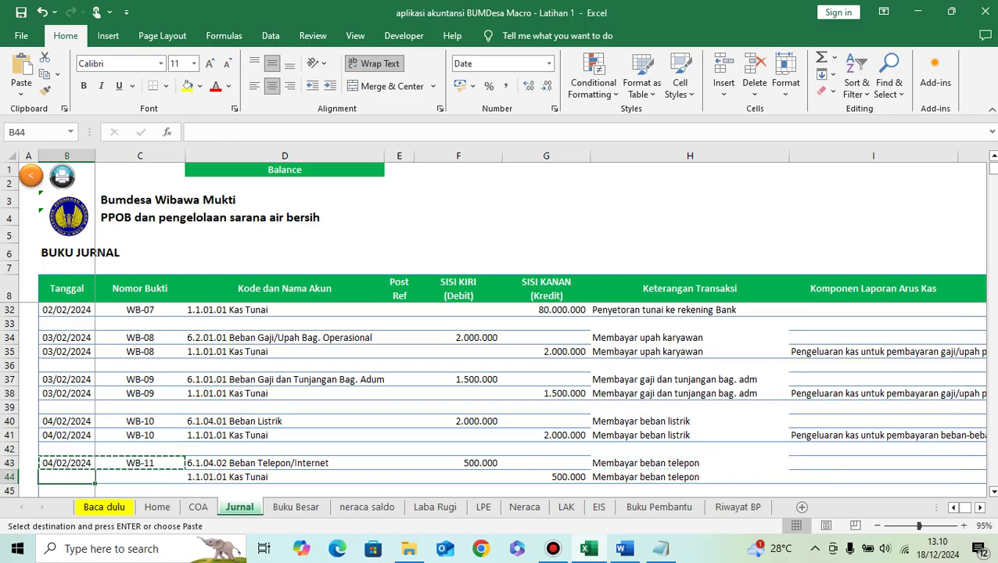
pyautogui.hotkey('ctrl', 'v')
pyautogui.press('Right')
pyautogui.press('Right')
pyautogui.press('Right')
pyautogui.press('Right')
pyautogui.press('Right')
pyautogui.press('Right')
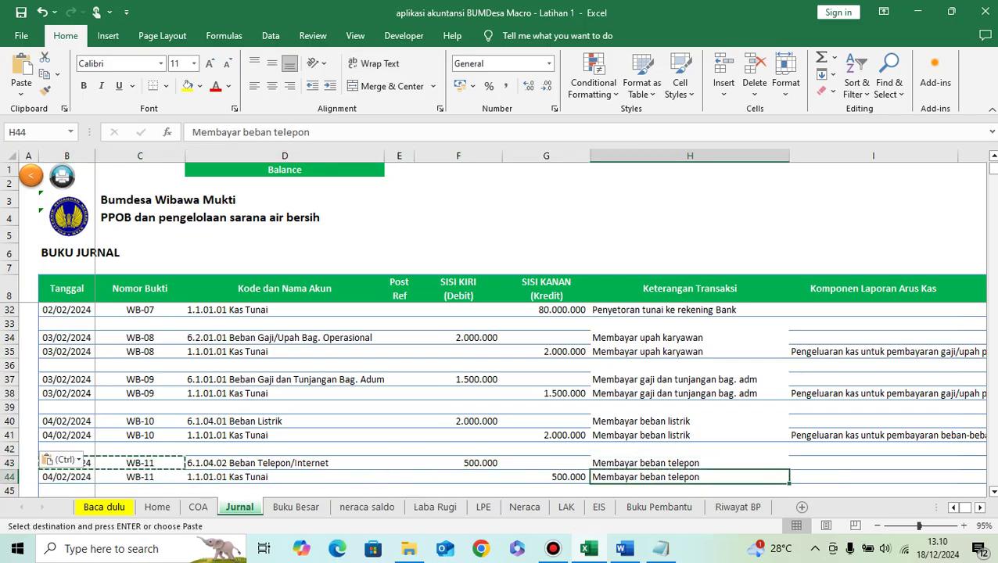
pyautogui.press('Right')
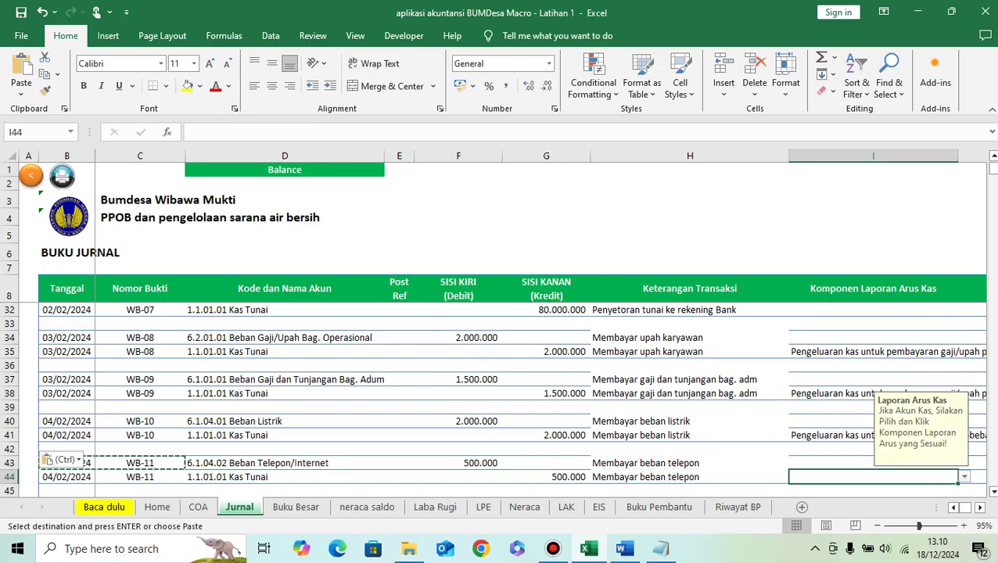
# Step: Tag row 44 as Kas_Keluar_Operasi, other-expenses payment cash-flow item
pyautogui.hotkey('alt', 'Down')
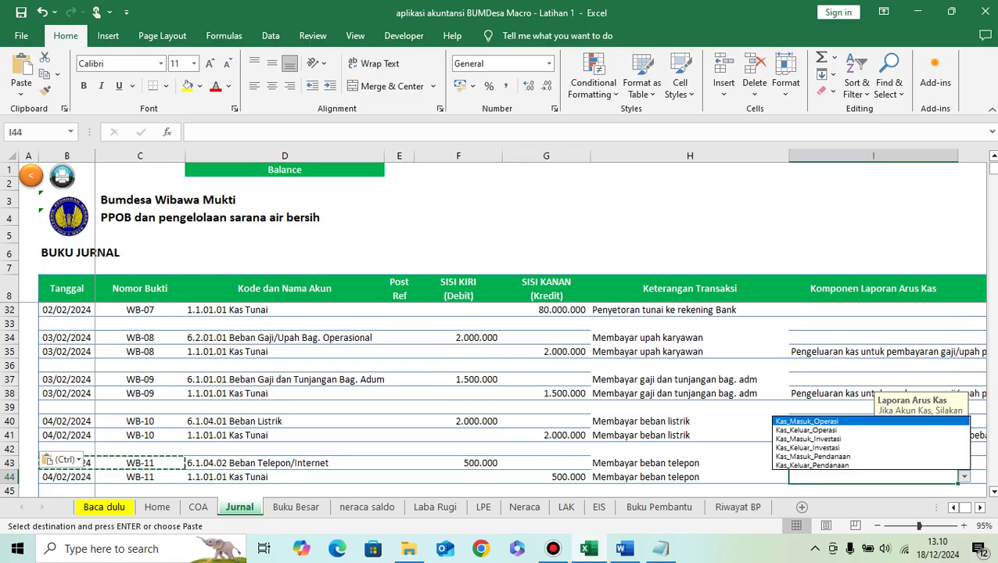
pyautogui.press('Down')
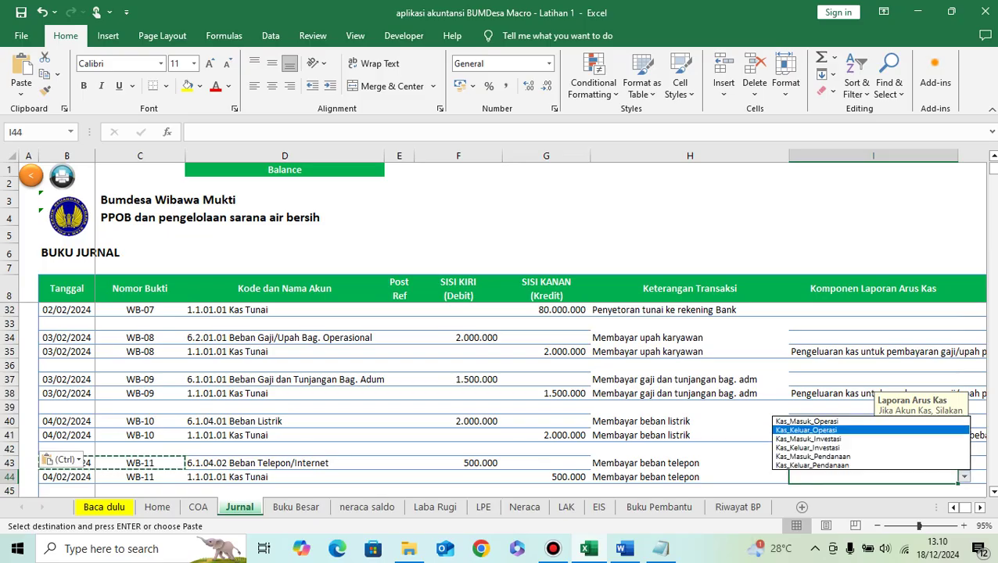
pyautogui.press('Return')
pyautogui.hotkey('alt', 'Down')
pyautogui.press('Down')
pyautogui.press('Down')
pyautogui.press('Down')
pyautogui.press('Down')
pyautogui.press('Return')
# Step: Go to the next empty journal row and select 'Membayar deposit PPOB' in the Word list
pyautogui.scroll(-1, 513, 391)
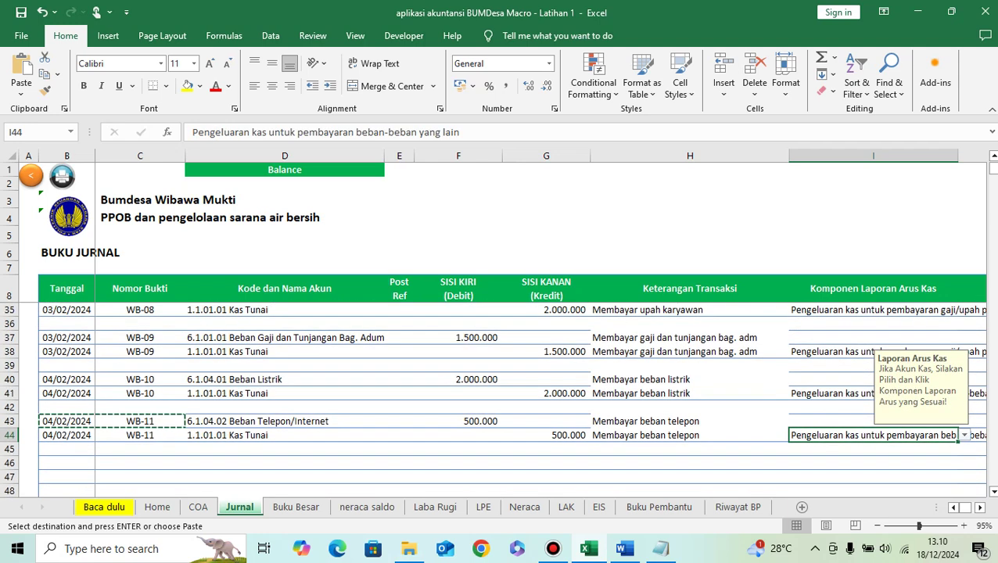
pyautogui.click(67, 463)
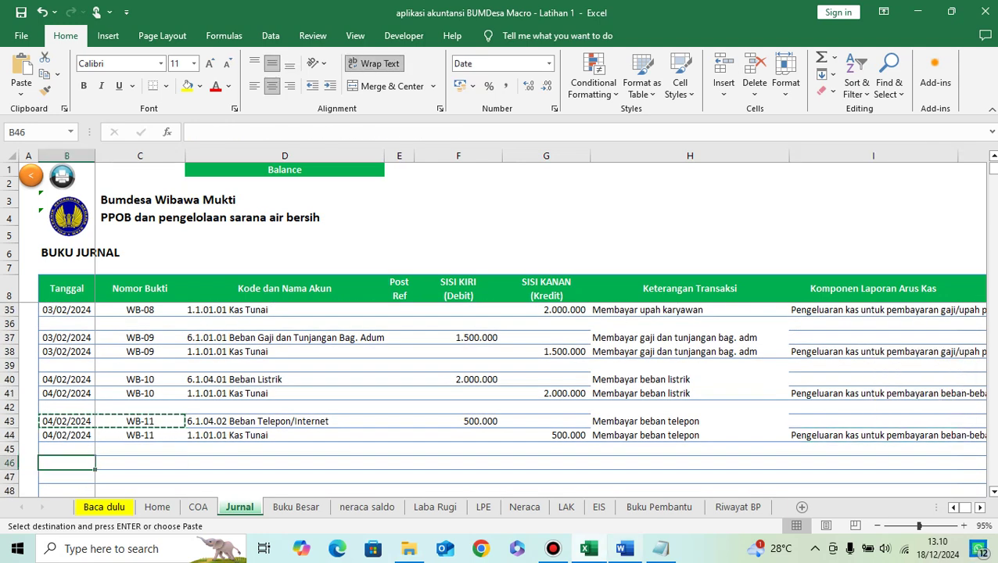
pyautogui.click(624, 549)
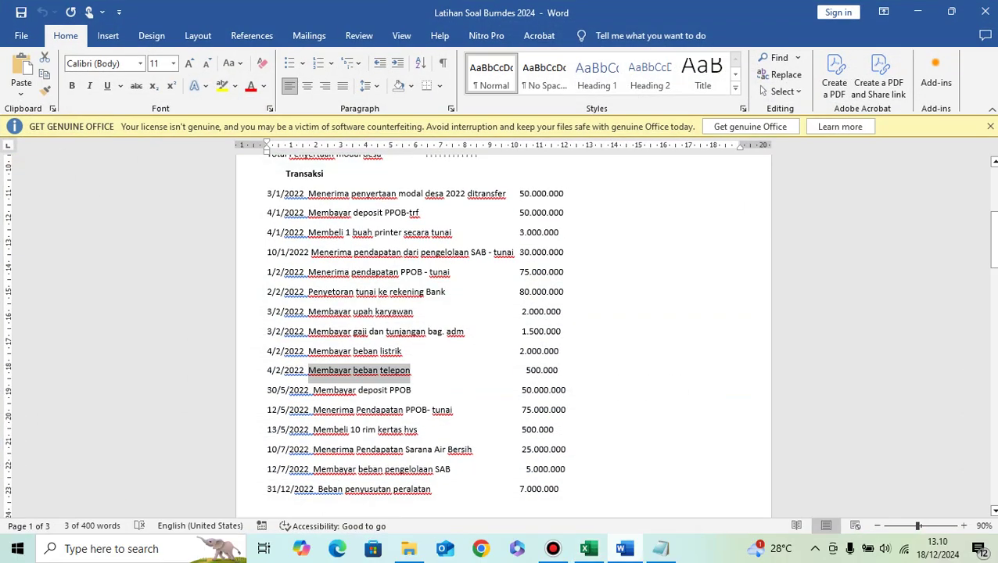
pyautogui.moveTo(312, 389); pyautogui.dragTo(406, 389)
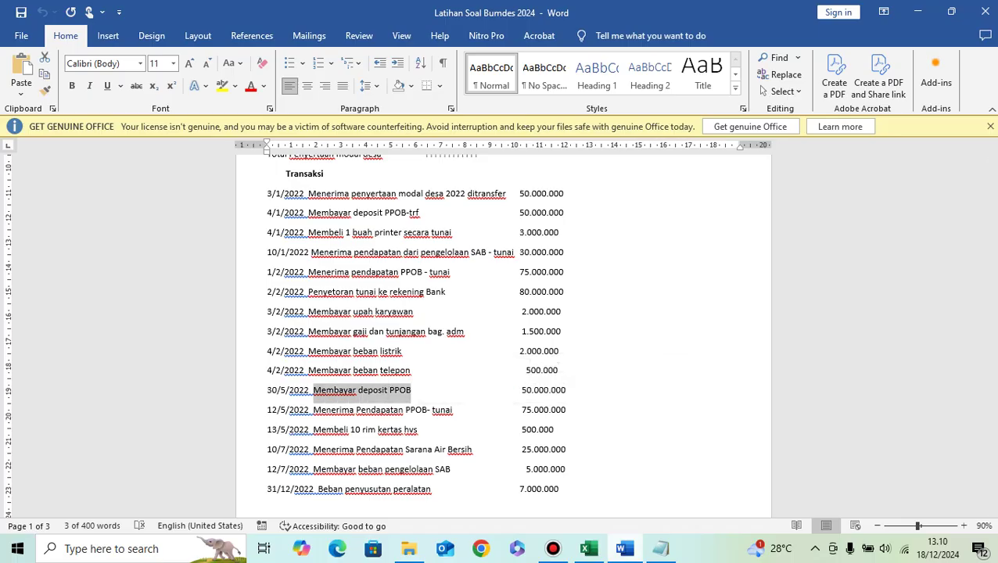
# Step: Paste 'Membayar deposit PPOB' into H46 and enter the date 30/05/2024 in B46
pyautogui.click(589, 549)
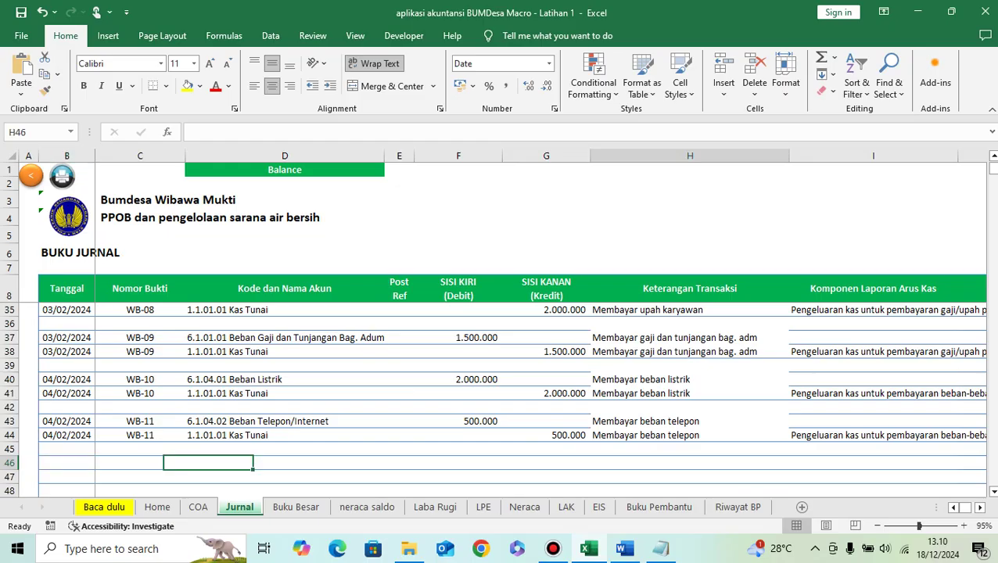
pyautogui.hotkey('ctrl', 'v')
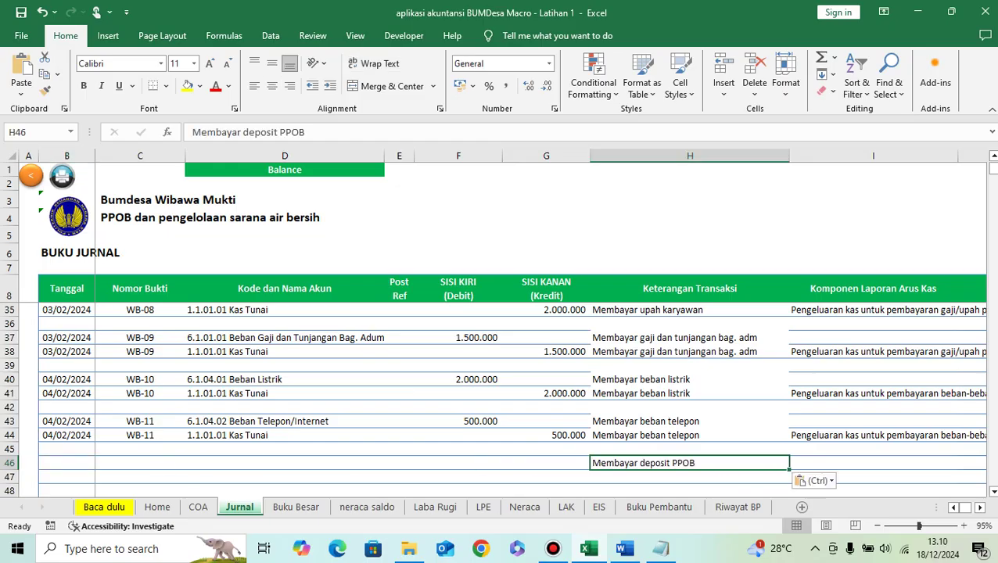
pyautogui.click(623, 548)
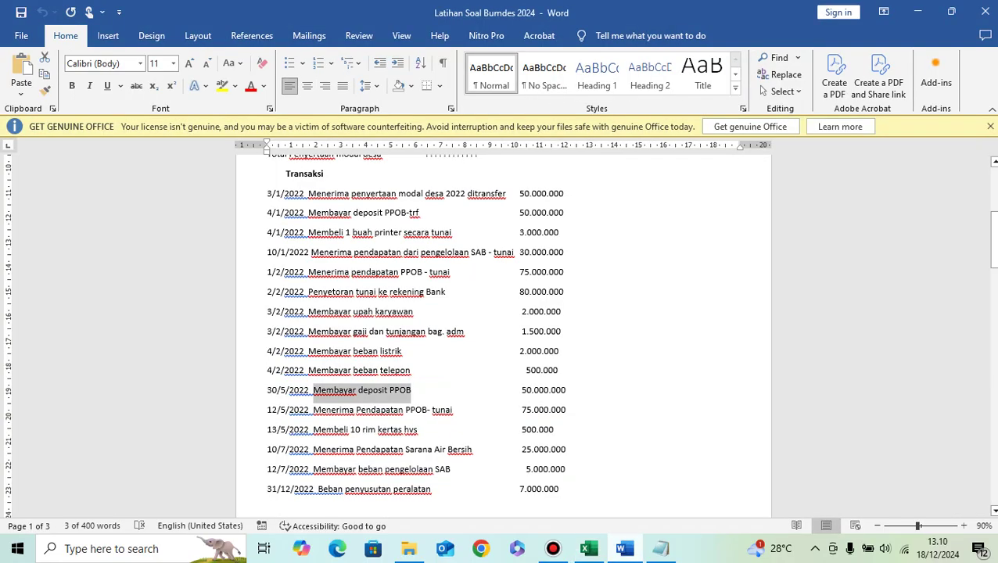
pyautogui.hotkey('alt', 'Tab')
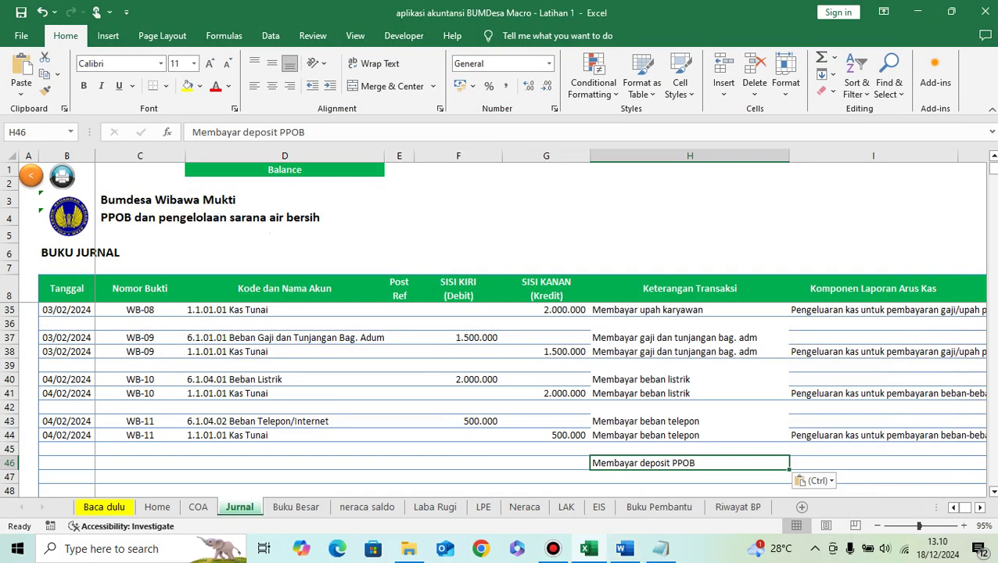
pyautogui.press('Left')
pyautogui.press('Left')
pyautogui.press('Left')
pyautogui.press('Left')
pyautogui.press('Left')
pyautogui.press('Left')
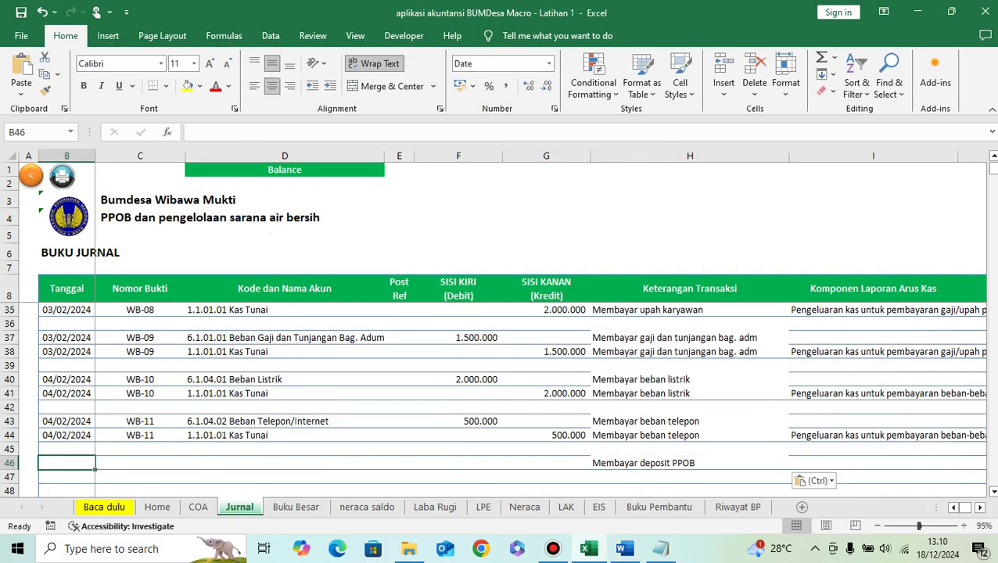
pyautogui.click(624, 548)
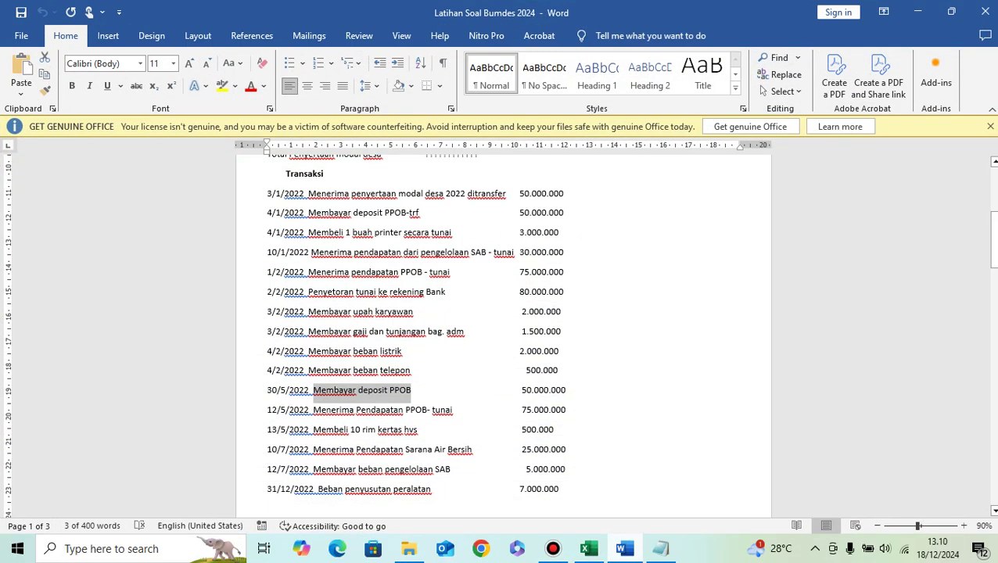
pyautogui.hotkey('alt', 'Tab')
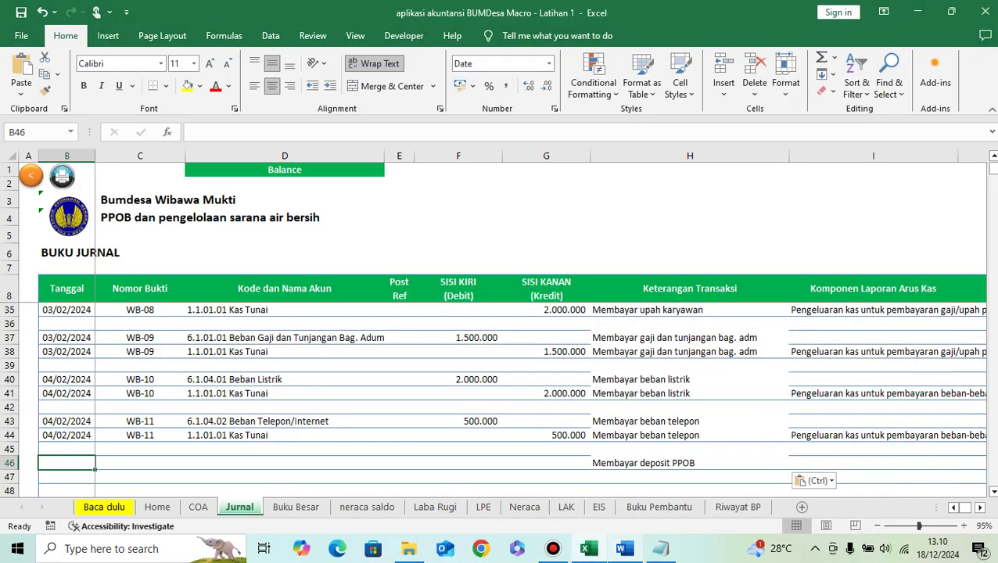
pyautogui.write('30/5/2024')
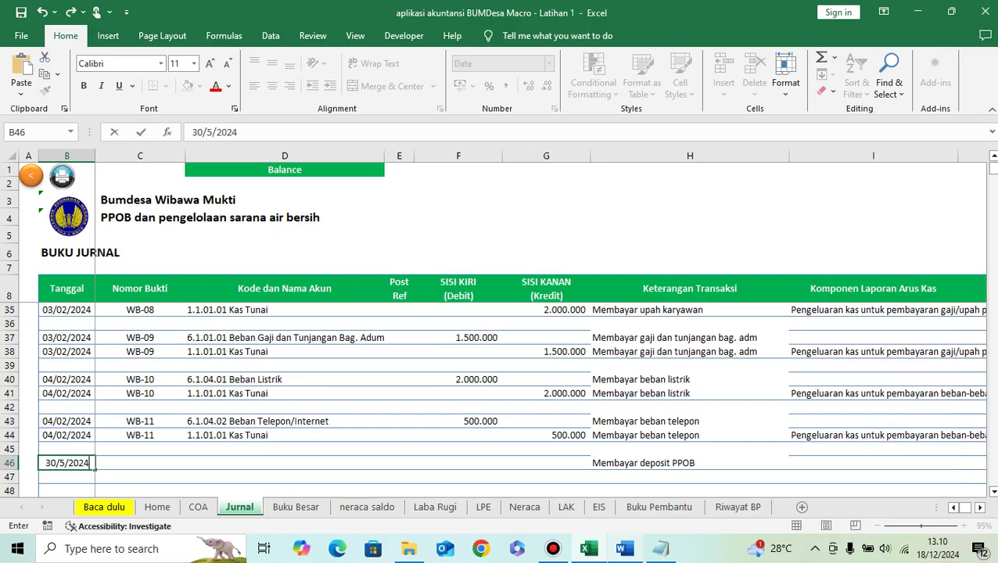
pyautogui.press('Return')
# Step: Copy WB-11 into C46 and edit it to voucher number WB-12
pyautogui.press('Up')
pyautogui.press('Right')
pyautogui.press('Up')
pyautogui.press('Up')
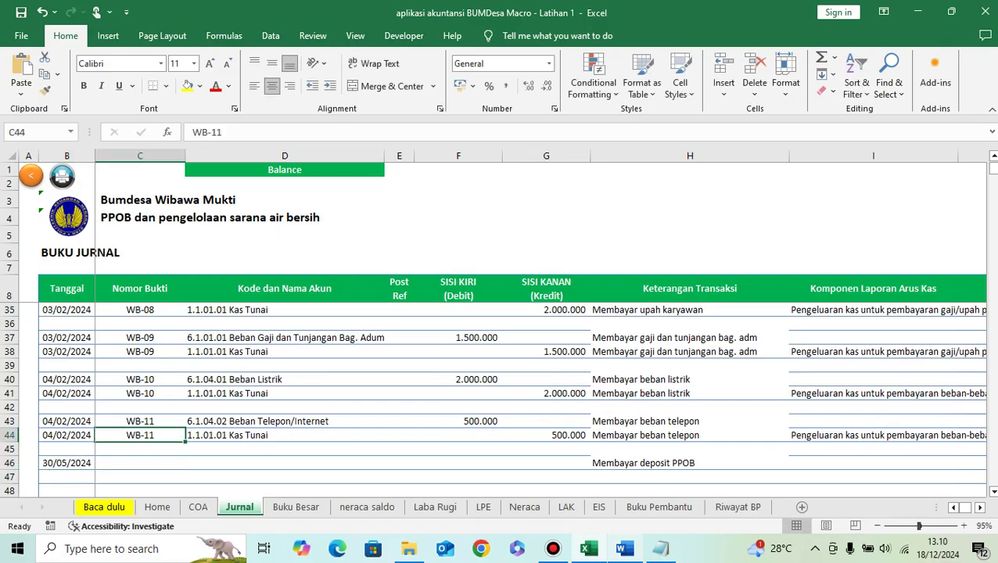
pyautogui.hotkey('ctrl', 'c')
pyautogui.press('Down')
pyautogui.press('Down')
pyautogui.hotkey('ctrl', 'v')
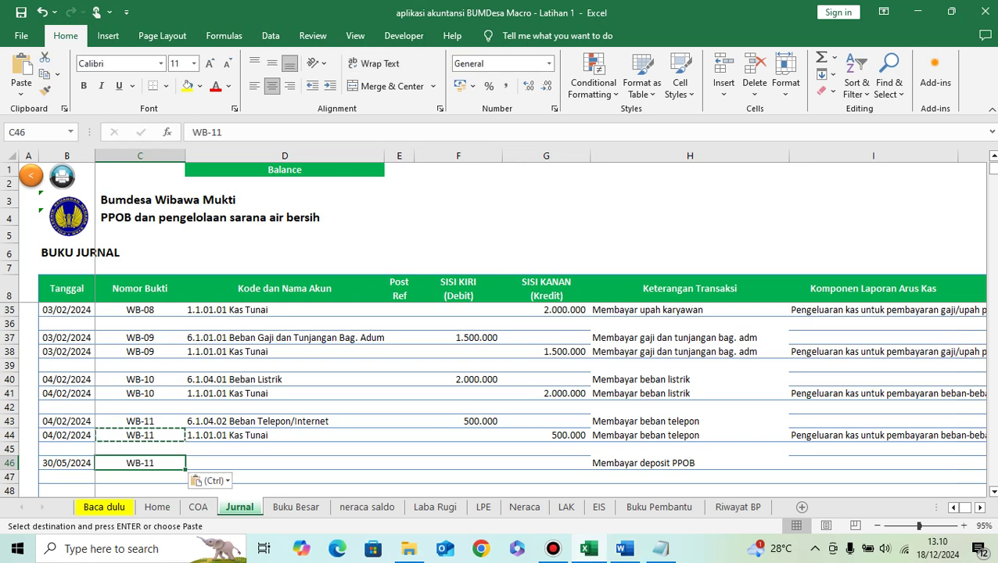
pyautogui.press('F2')
pyautogui.press('BackSpace')
pyautogui.write('2')
pyautogui.hotkey('ctrl', 'Return')
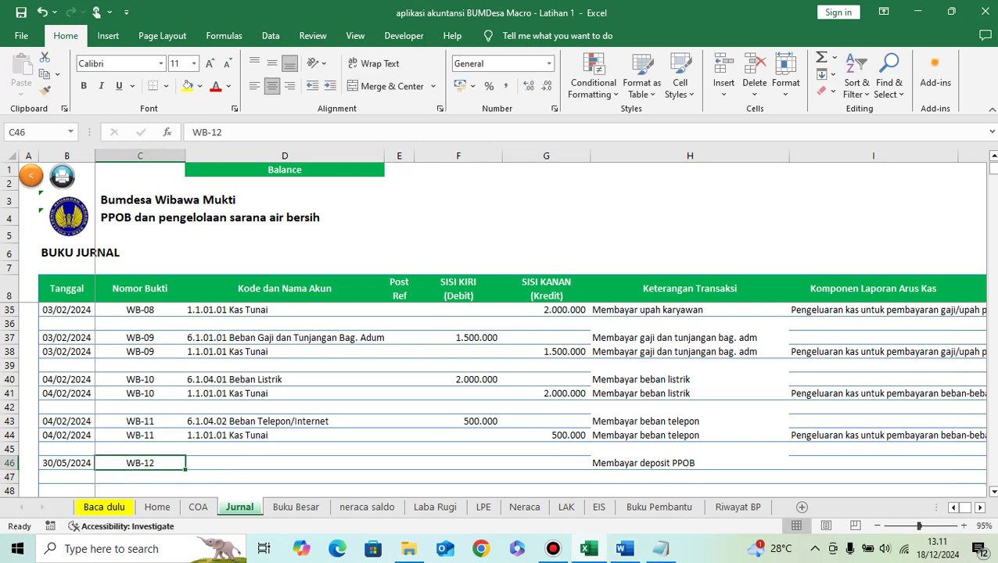
# Step: Select 5.1.01.01 Harga Pokok Penjualan Barang Dagangan in D46 and start entering the debit amount
pyautogui.press('Right')
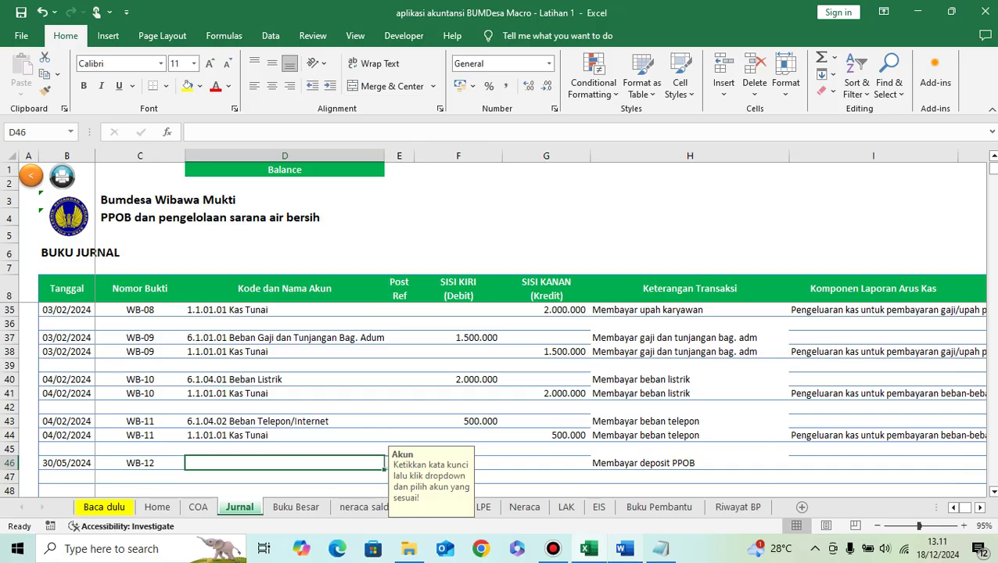
pyautogui.hotkey('alt', 'Tab')
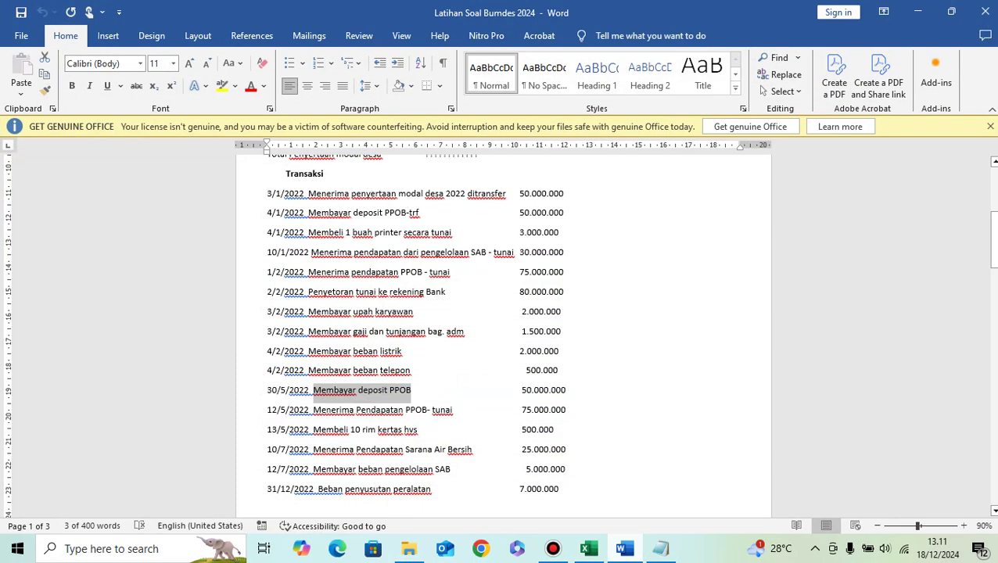
pyautogui.hotkey('alt', 'Tab')
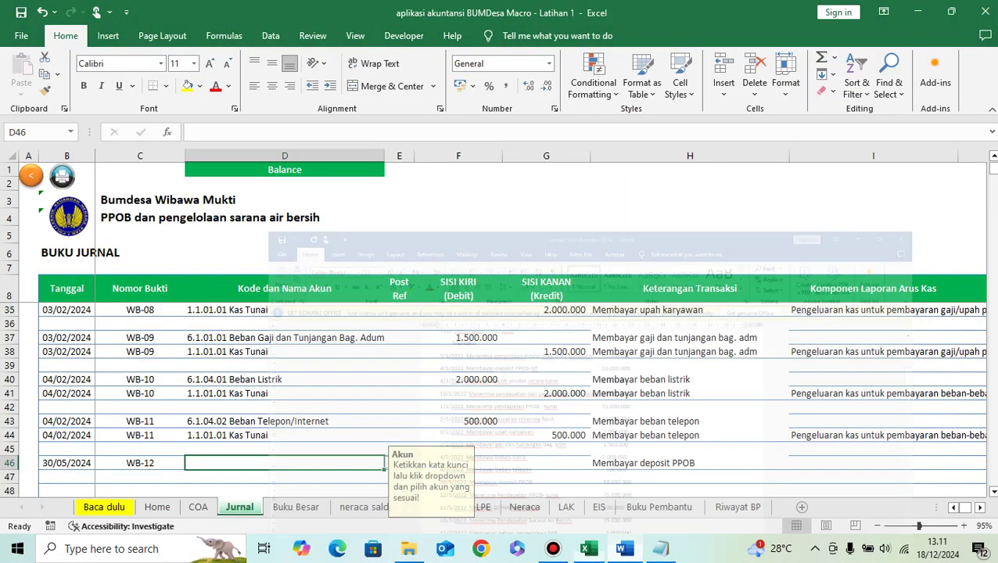
pyautogui.write('harga po')
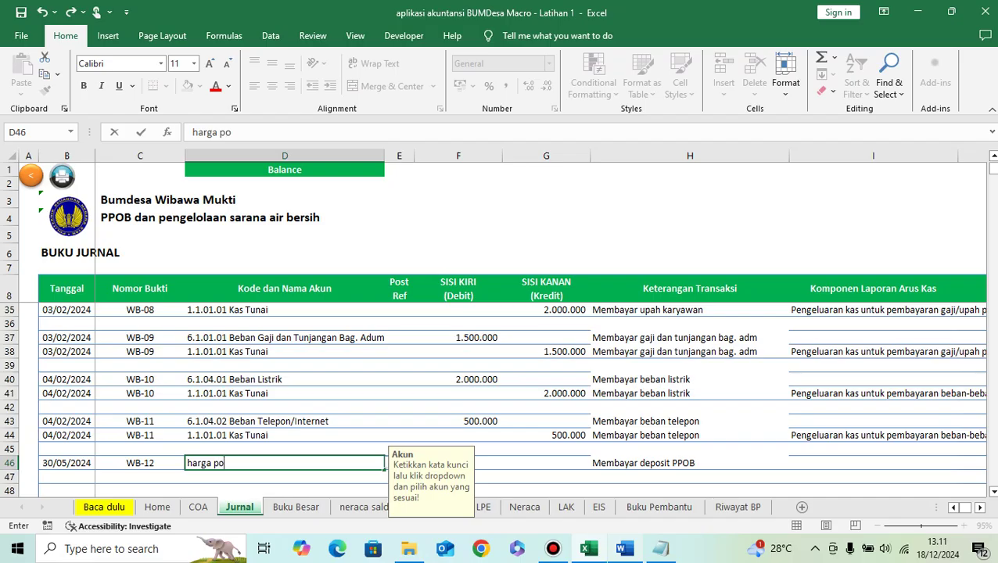
pyautogui.press('Return')
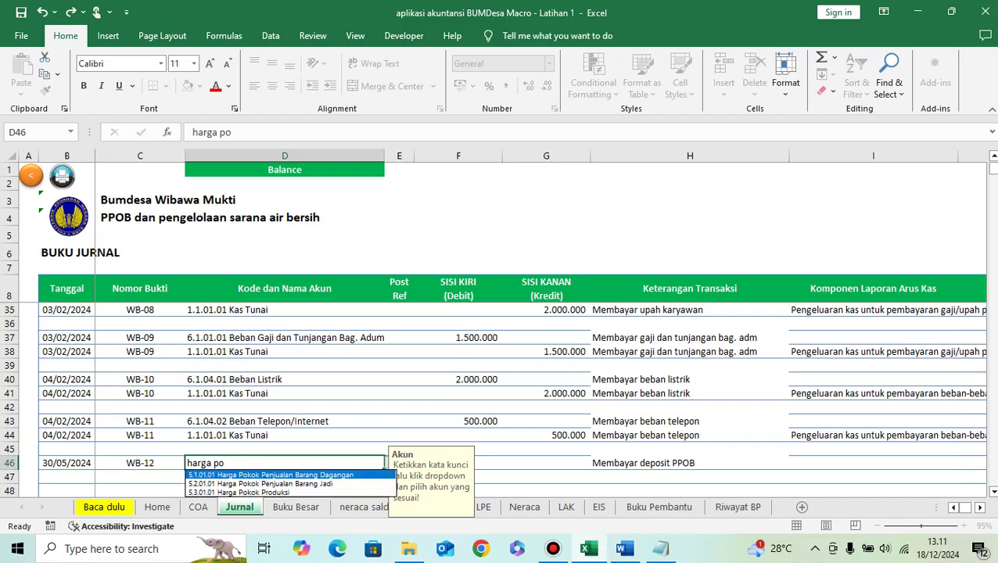
pyautogui.press('Return')
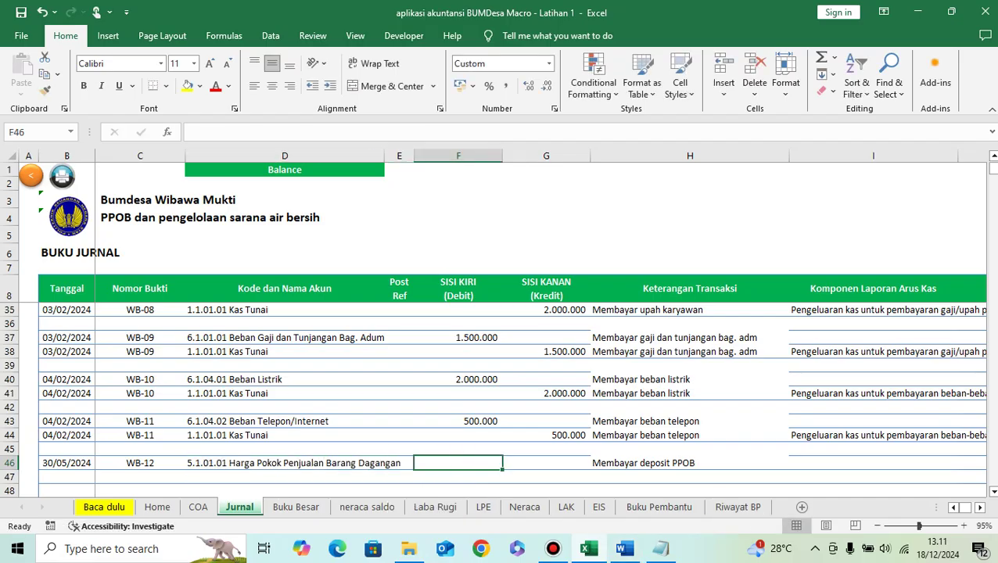
pyautogui.write('50000000')
# Step: Commit the 50.000.000 debit and credit 1.1.01.02 Kas di Bank BSI 50.000.000 in row 47
pyautogui.press('Return')
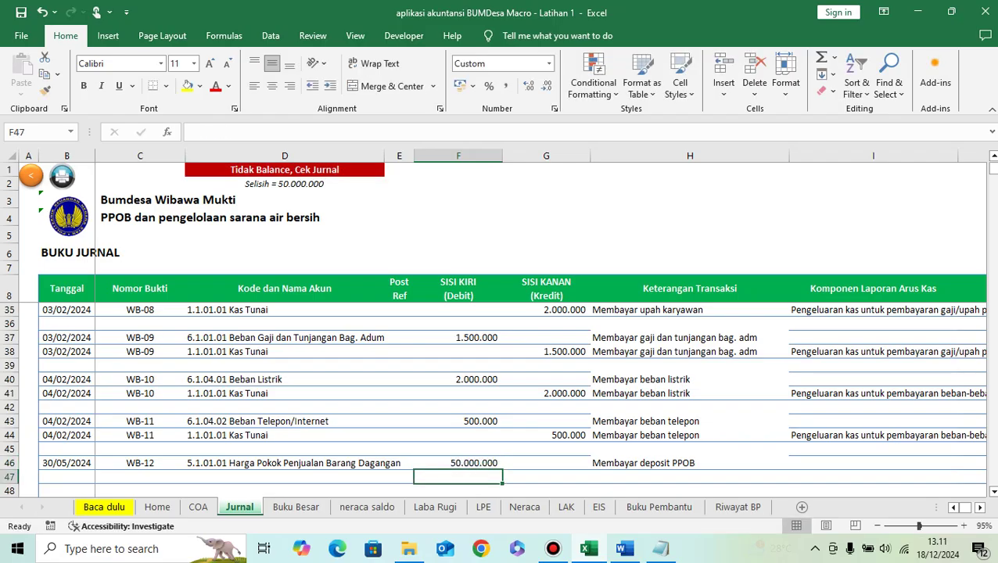
pyautogui.click(284, 476)
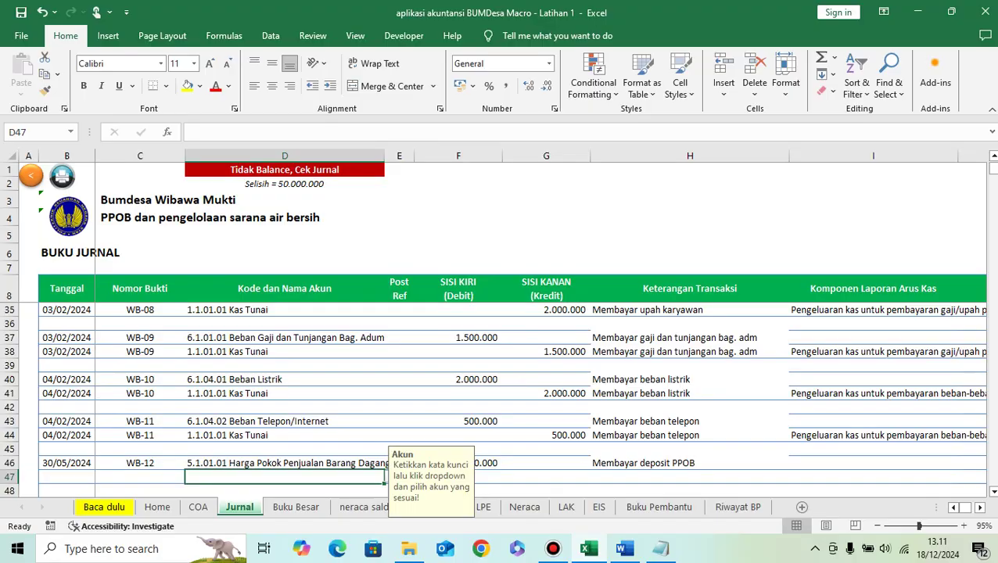
pyautogui.write('Kas')
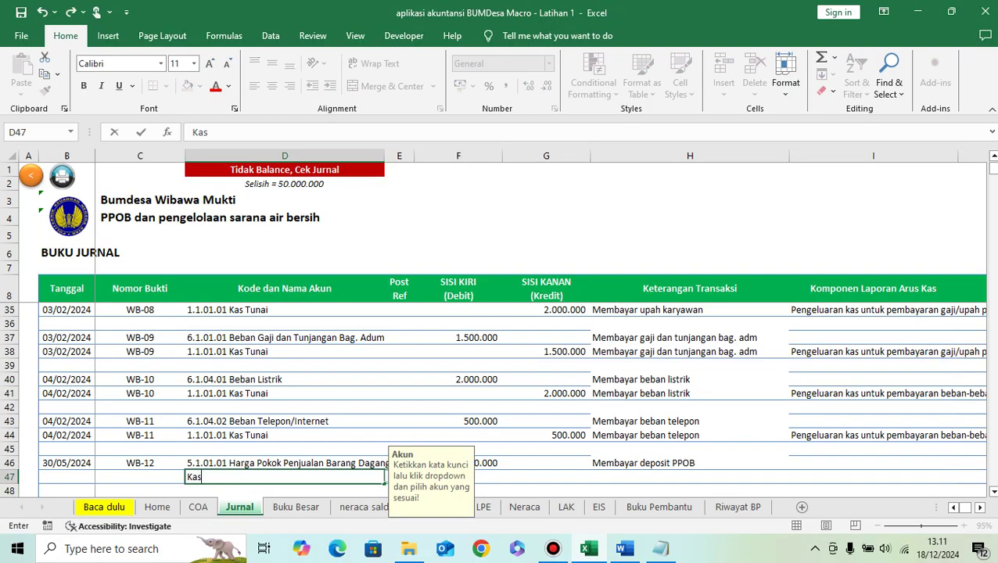
pyautogui.click(391, 477)
pyautogui.click(285, 411)
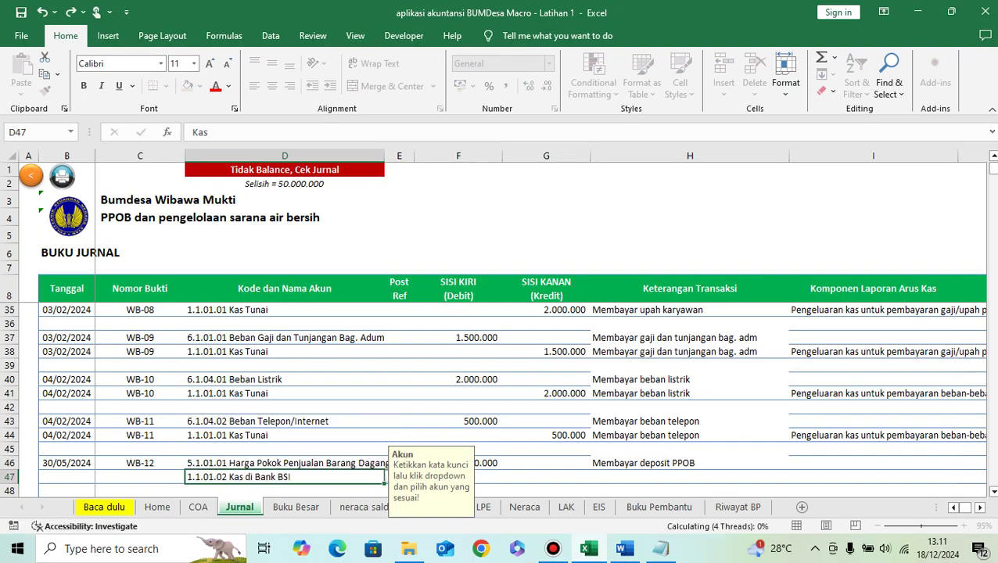
pyautogui.click(545, 476)
pyautogui.write('50')
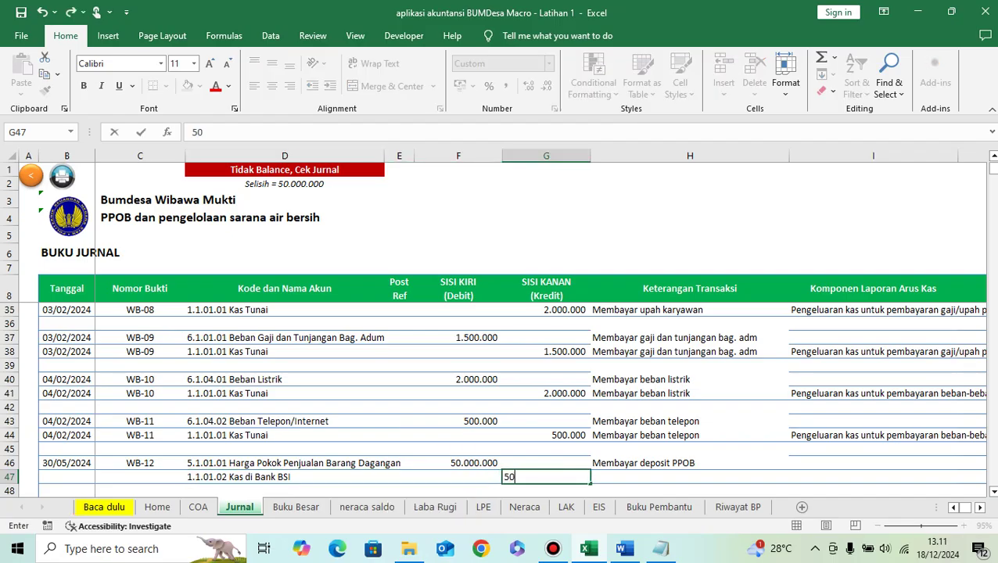
pyautogui.write('.000.000')
pyautogui.press('Return')
# Step: Copy the 'Membayar deposit PPOB' description, 30/05/2024 date and WB-12 into row 47
pyautogui.press('Up')
pyautogui.press('Up')
pyautogui.press('Right')
pyautogui.hotkey('ctrl', 'c')
pyautogui.press('Down')
pyautogui.hotkey('ctrl', 'v')
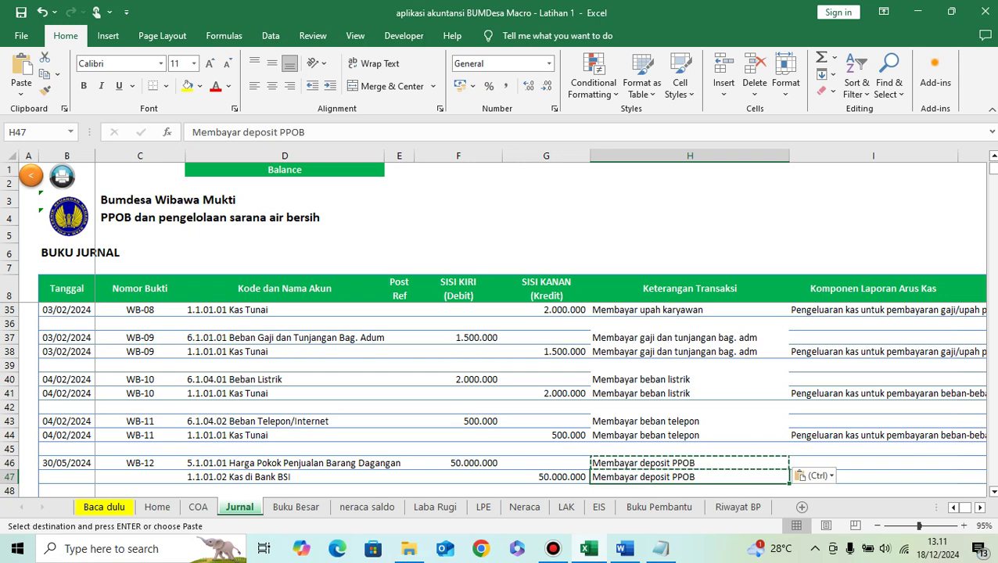
pyautogui.press('Left')
pyautogui.press('Left')
pyautogui.press('Left')
pyautogui.press('Left')
pyautogui.press('Left')
pyautogui.press('Left')
pyautogui.press('Up')
pyautogui.hotkey('shift', 'Right')
pyautogui.hotkey('ctrl', 'c')
pyautogui.press('Down')
pyautogui.hotkey('ctrl', 'v')
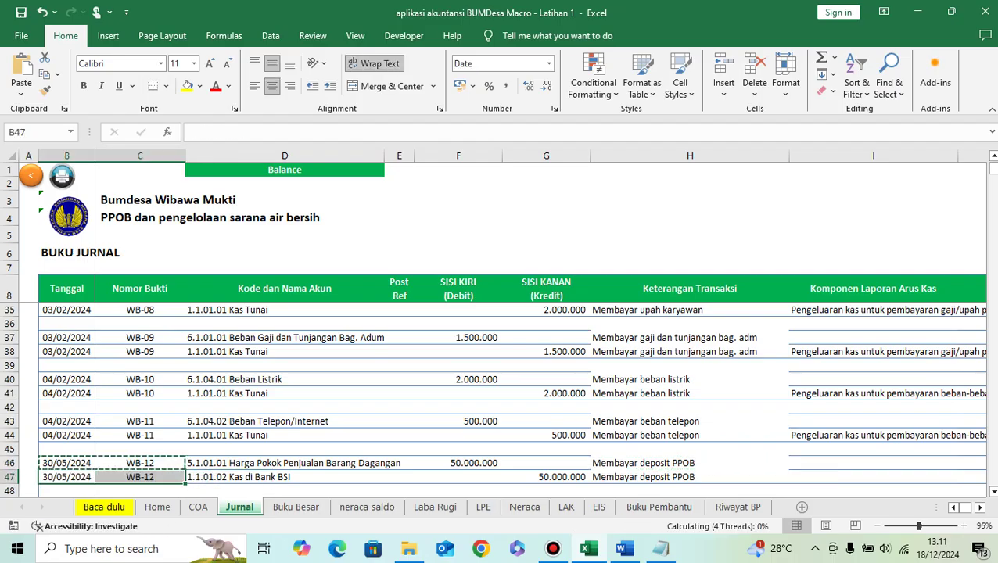
# Step: Tag row 47 as Kas_Keluar_Operasi, payment to goods suppliers
pyautogui.press('Right')
pyautogui.press('Right')
pyautogui.press('Right')
pyautogui.press('Right')
pyautogui.press('Right')
pyautogui.press('Right')
pyautogui.press('Right')
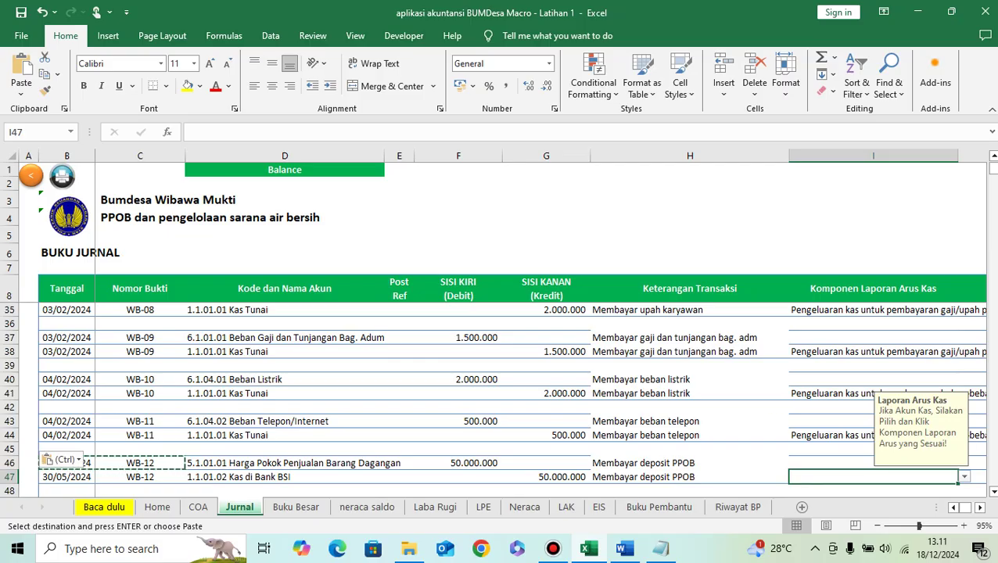
pyautogui.hotkey('alt', 'Down')
pyautogui.press('Down')
pyautogui.press('Down')
pyautogui.press('Up')
pyautogui.press('Return')
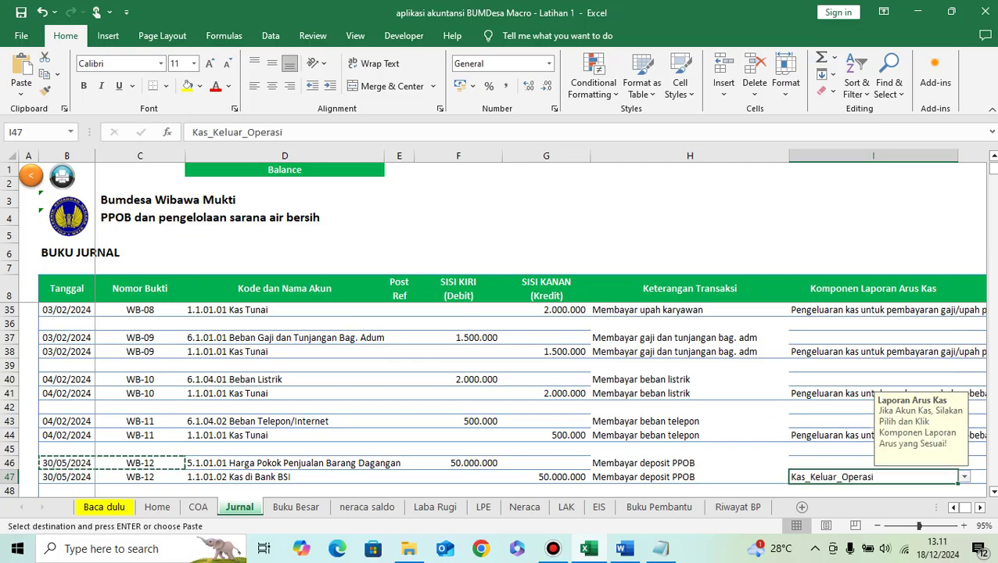
pyautogui.hotkey('alt', 'Down')
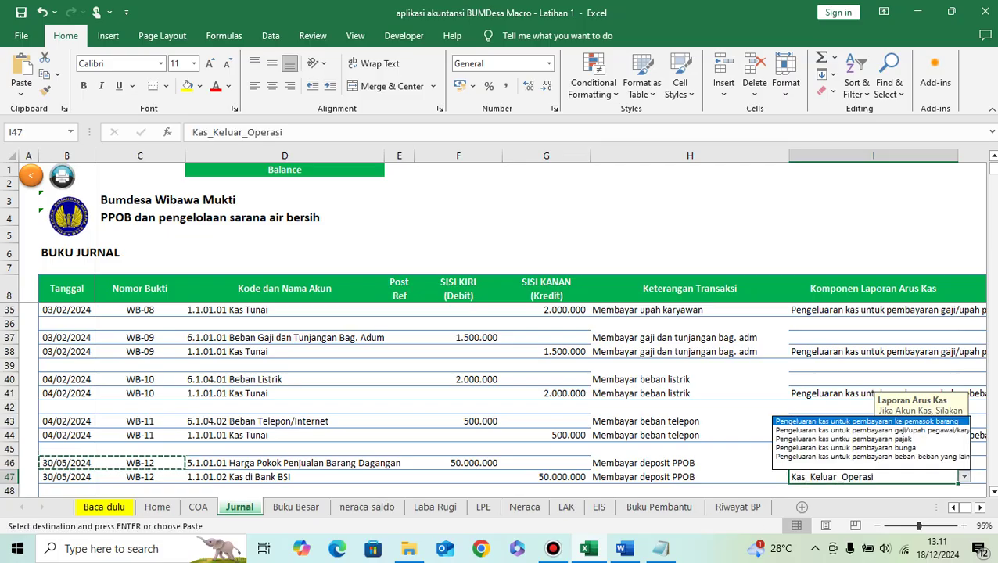
pyautogui.press('Down')
pyautogui.press('Down')
pyautogui.press('Down')
pyautogui.press('Down')
pyautogui.press('Up')
pyautogui.press('Up')
pyautogui.press('Up')
pyautogui.press('Up')
pyautogui.press('Return')
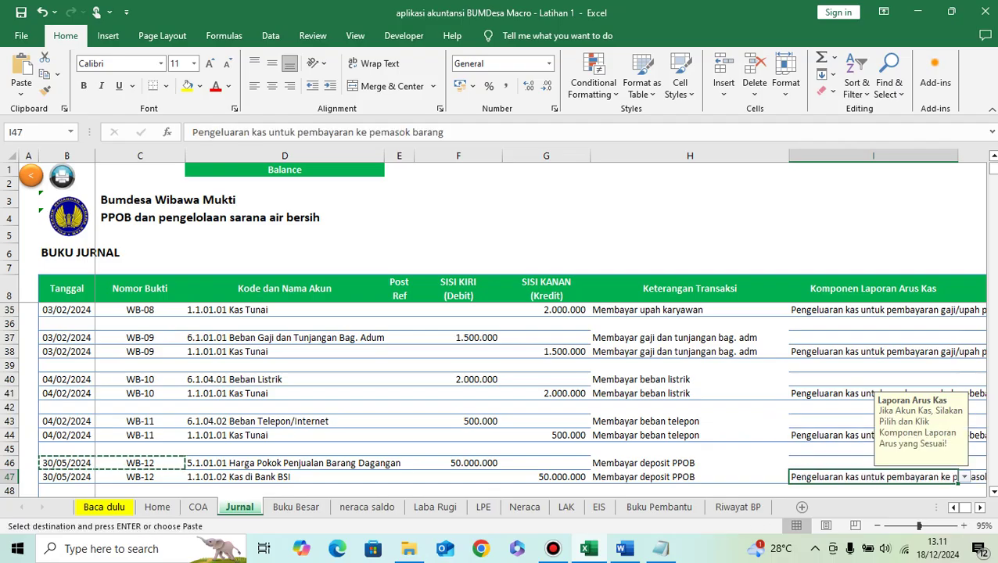
pyautogui.press('Left')
pyautogui.press('Left')
pyautogui.press('Left')
pyautogui.press('Left')
pyautogui.press('Left')
pyautogui.press('Left')
pyautogui.press('Left')
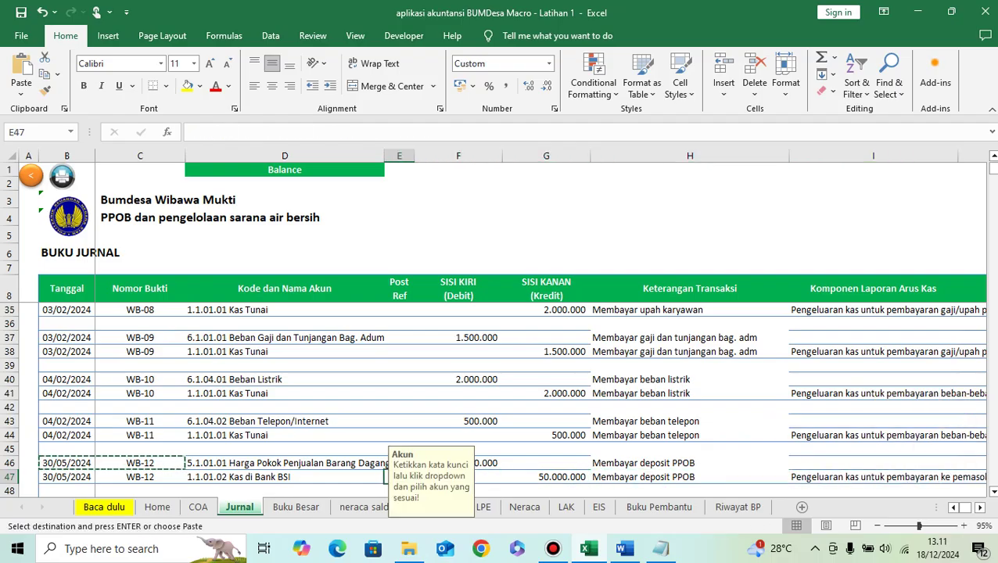
pyautogui.press('Down')
pyautogui.press('Down')
pyautogui.press('Down')
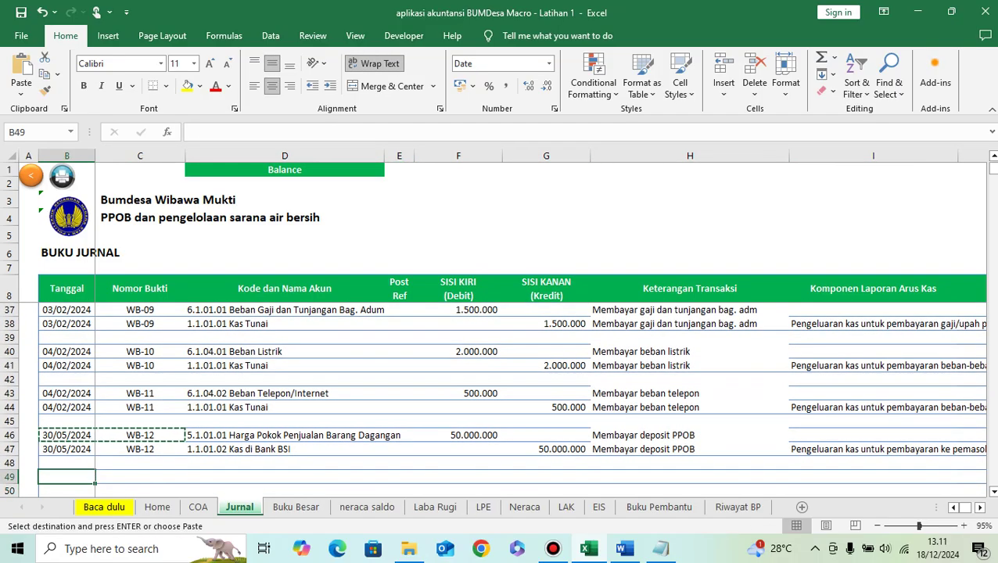
# Step: Copy 'Menerima Pendapatan PPOB- tunai' from Word into H49
pyautogui.click(624, 549)
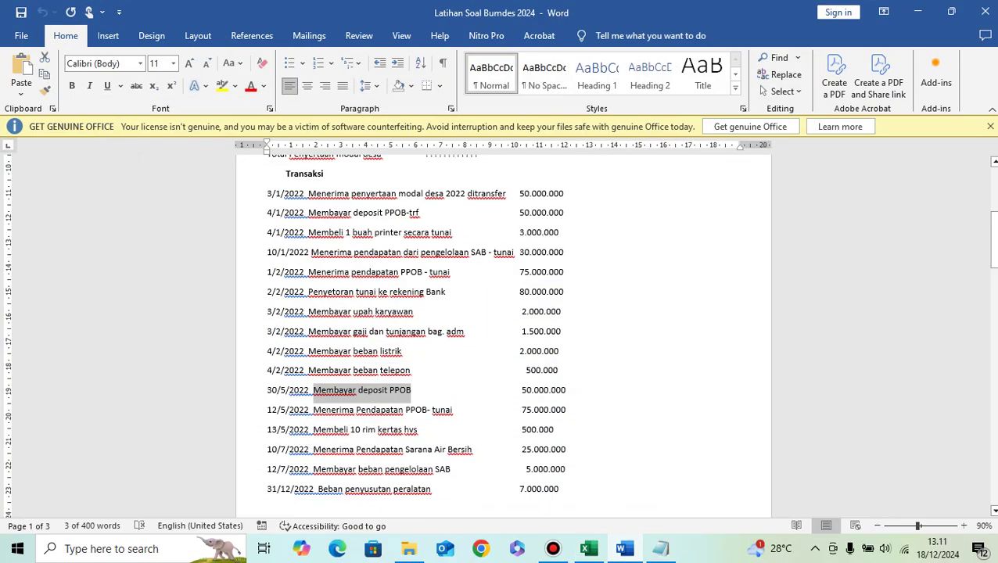
pyautogui.moveTo(313, 409); pyautogui.dragTo(452, 410)
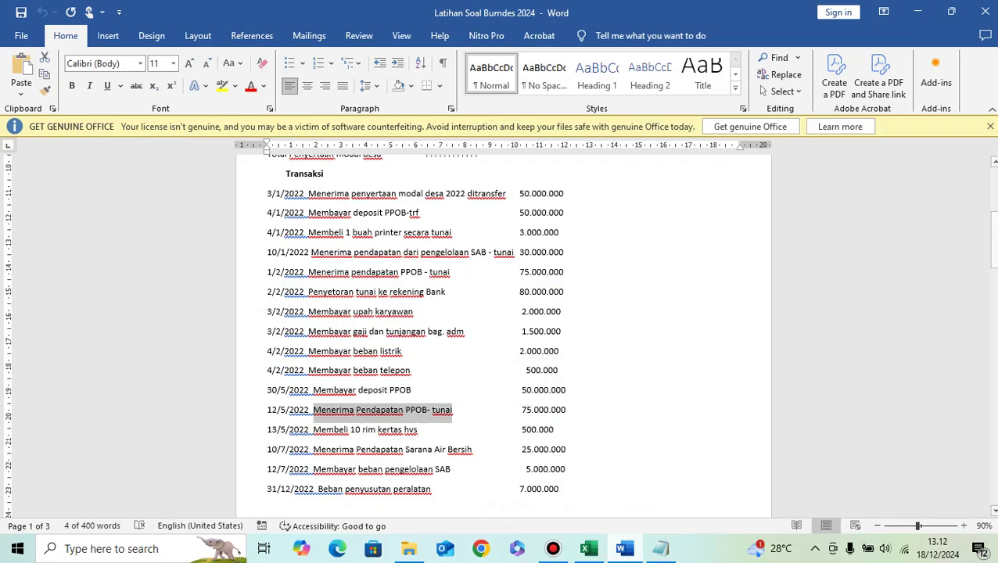
pyautogui.click(589, 549)
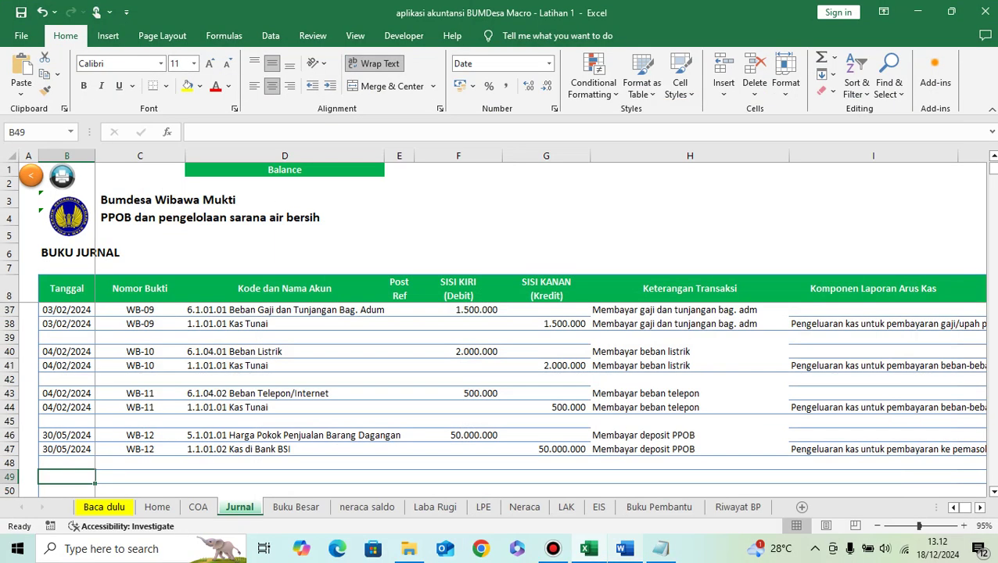
pyautogui.press('Right')
pyautogui.press('Right')
pyautogui.press('Right')
pyautogui.press('Right')
pyautogui.press('Right')
pyautogui.press('Right')
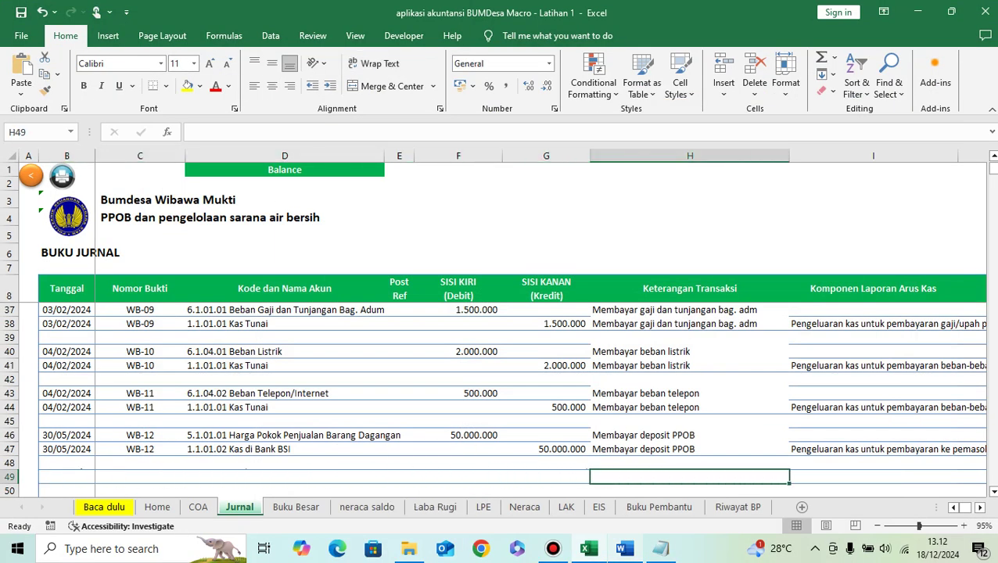
pyautogui.hotkey('ctrl', 'v')
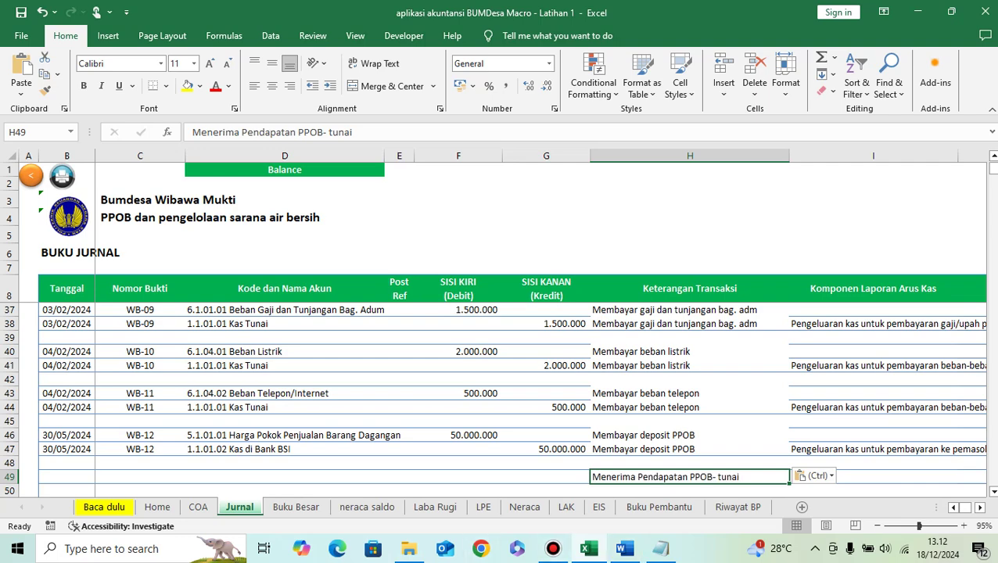
# Step: Enter the date 12/05/2024 in B49
pyautogui.click(67, 477)
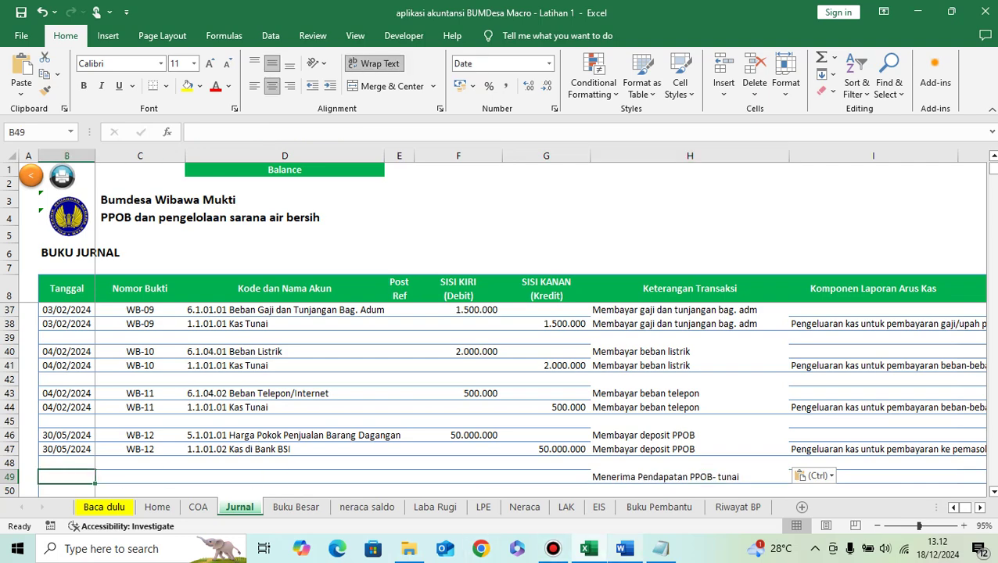
pyautogui.hotkey('alt', 'Tab')
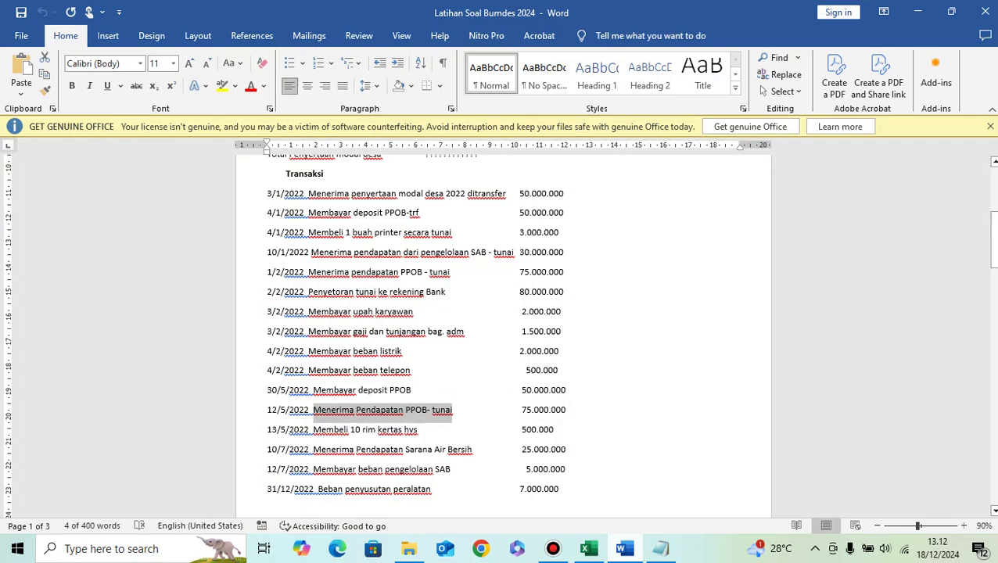
pyautogui.hotkey('alt', 'Tab')
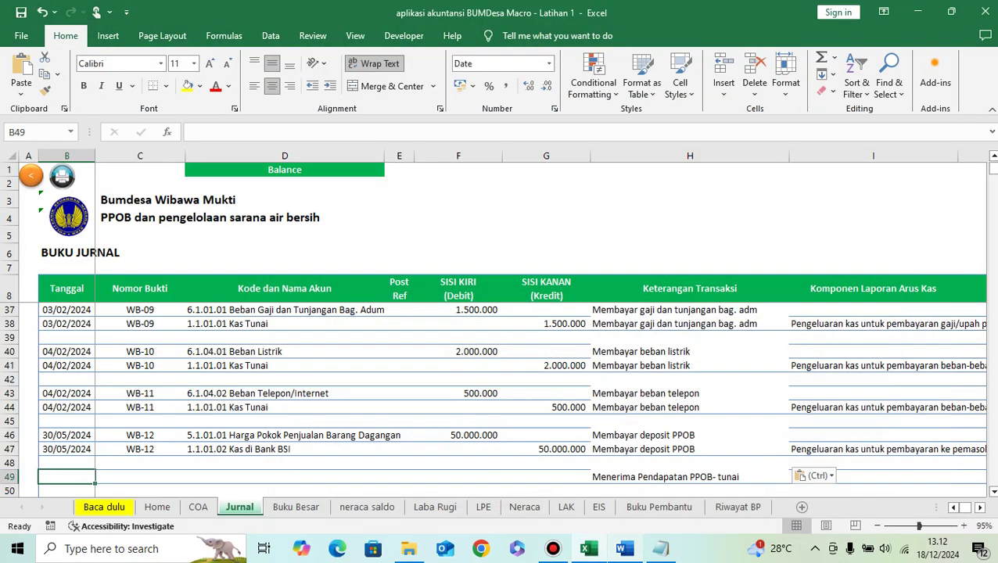
pyautogui.write('12/05/')
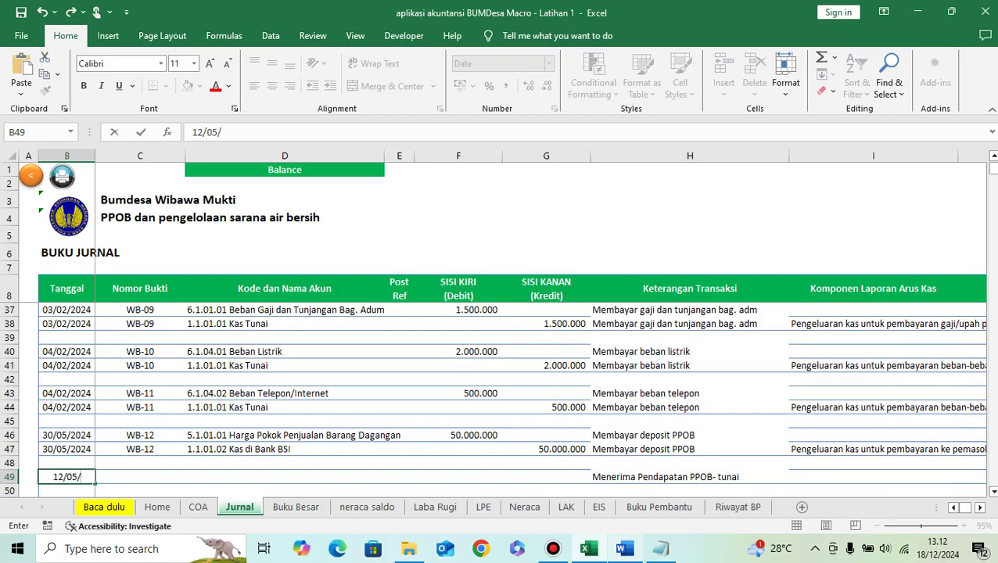
pyautogui.write('2024')
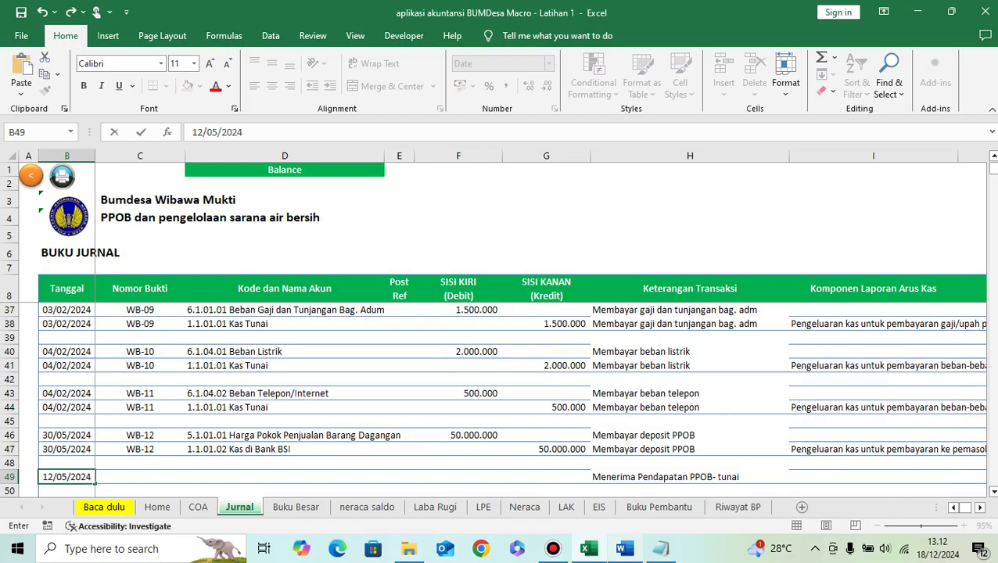
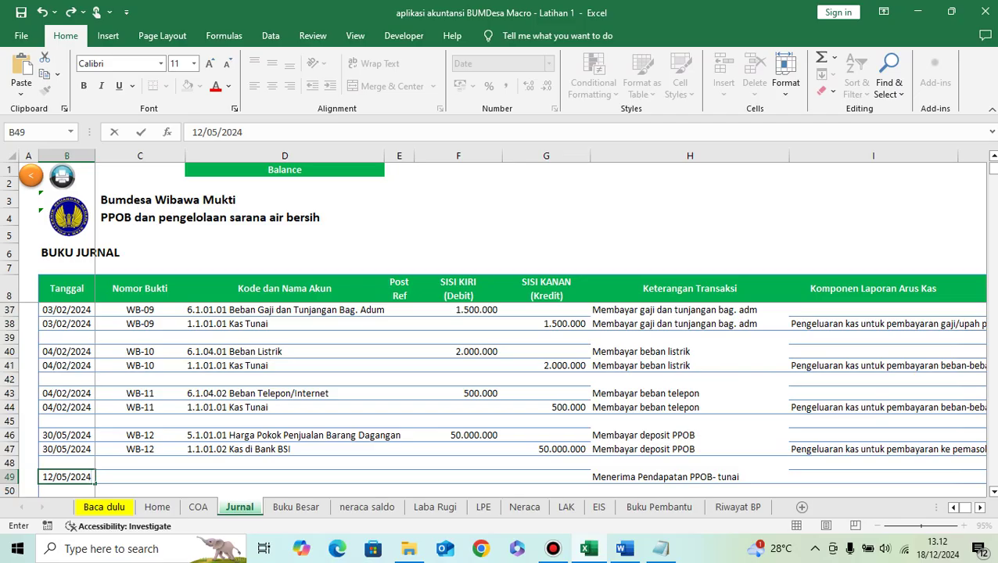
# Step: Give row 49 voucher number WB-13 by copying WB-12 and changing its last digit
pyautogui.press('Tab')
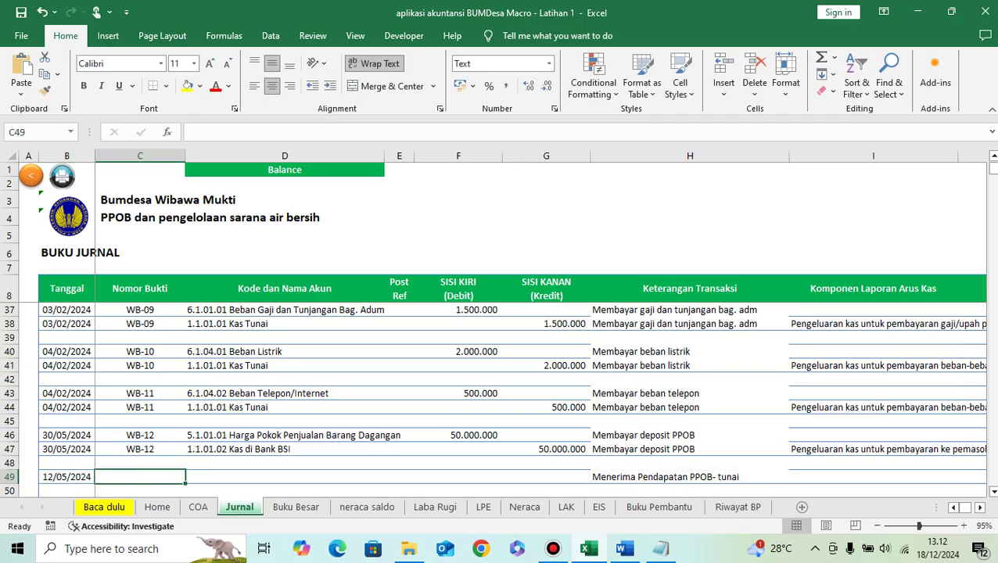
pyautogui.press('Up')
pyautogui.press('Up')
pyautogui.hotkey('ctrl', 'c')
pyautogui.press('Down')
pyautogui.press('Down')
pyautogui.hotkey('ctrl', 'v')
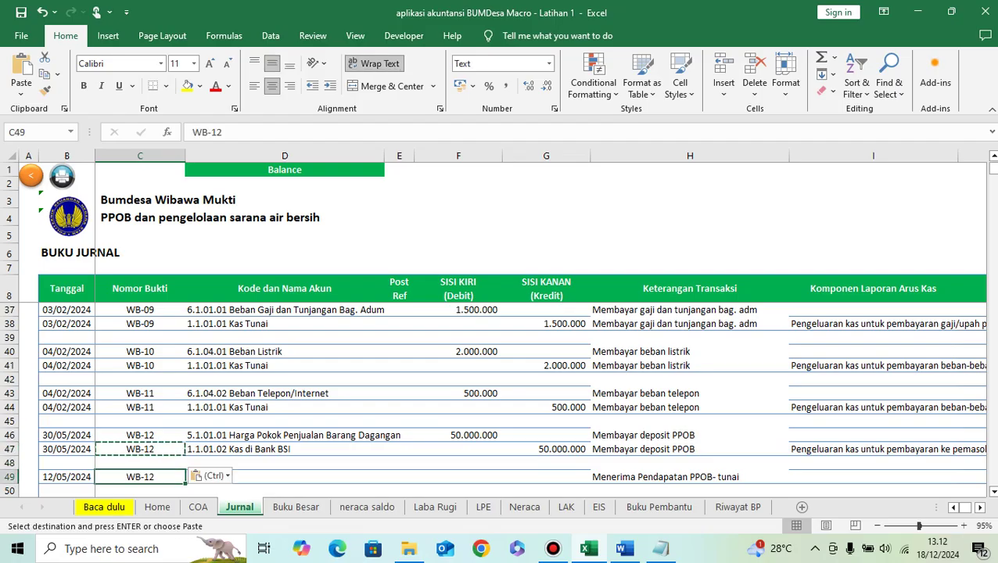
pyautogui.press('F2')
pyautogui.press('BackSpace')
pyautogui.write('3')
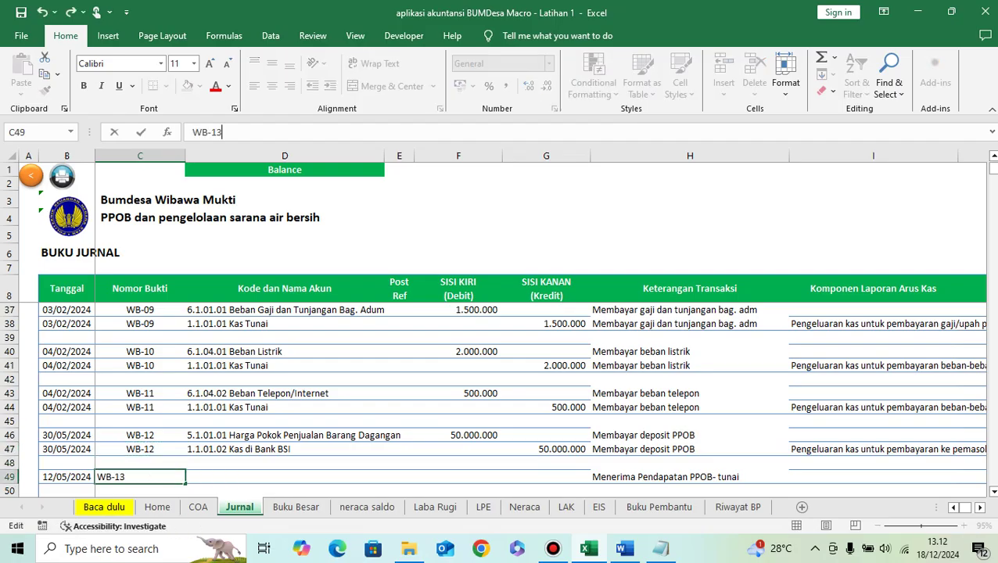
pyautogui.press('Tab')
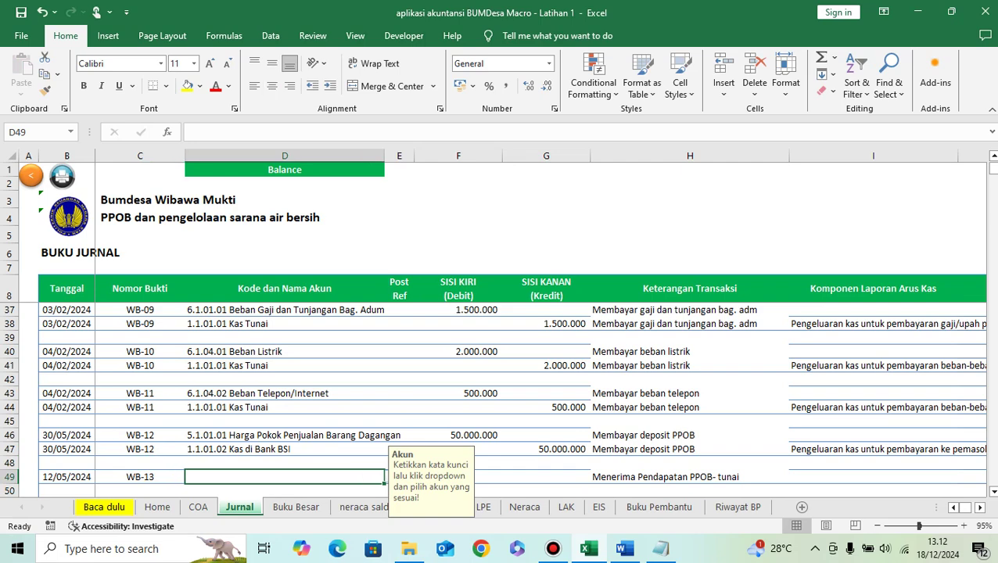
# Step: Debit 75.000.000 to account 1.1.01.01 Kas Tunai in row 49
pyautogui.click(623, 549)
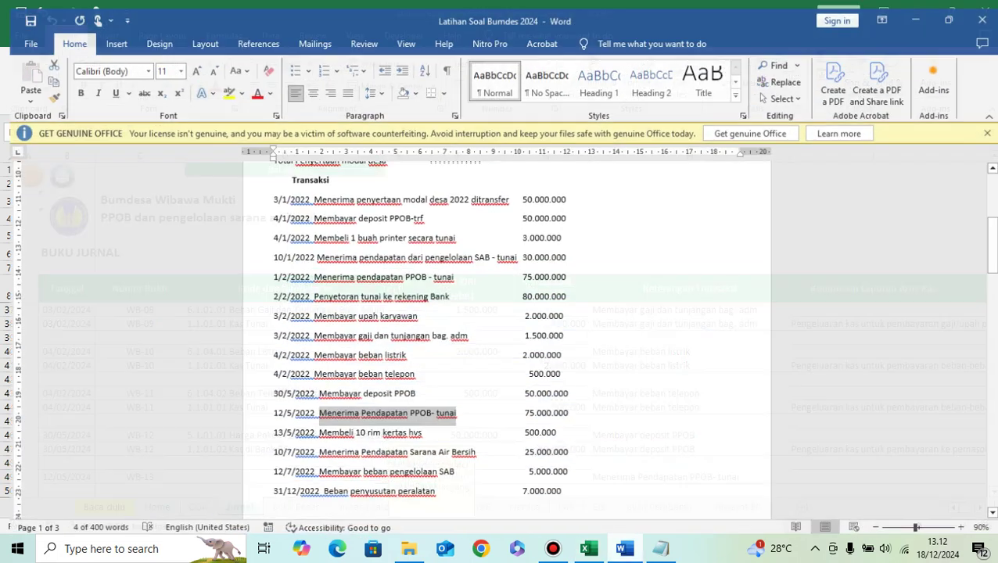
pyautogui.hotkey('alt', 'Tab')
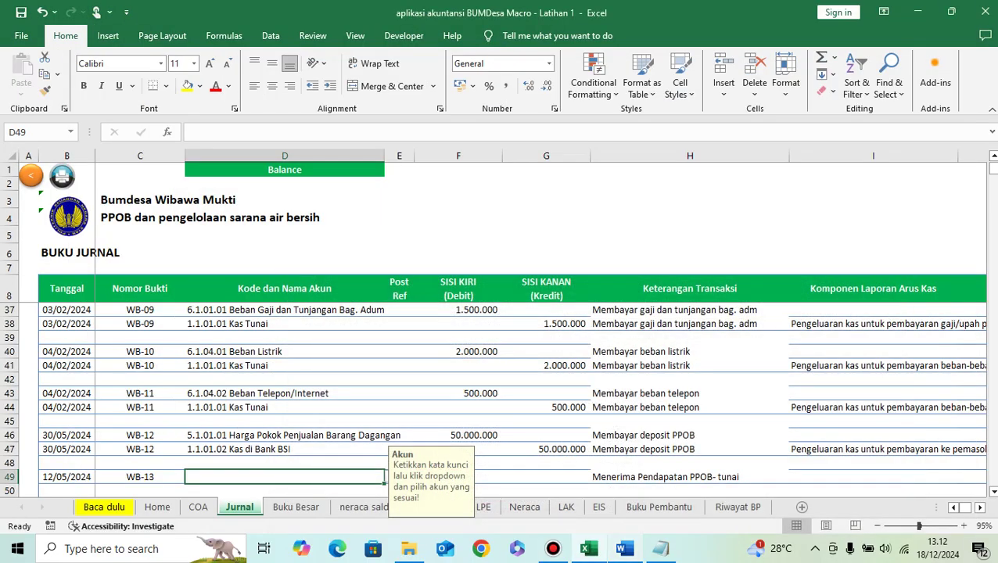
pyautogui.write('Kas t')
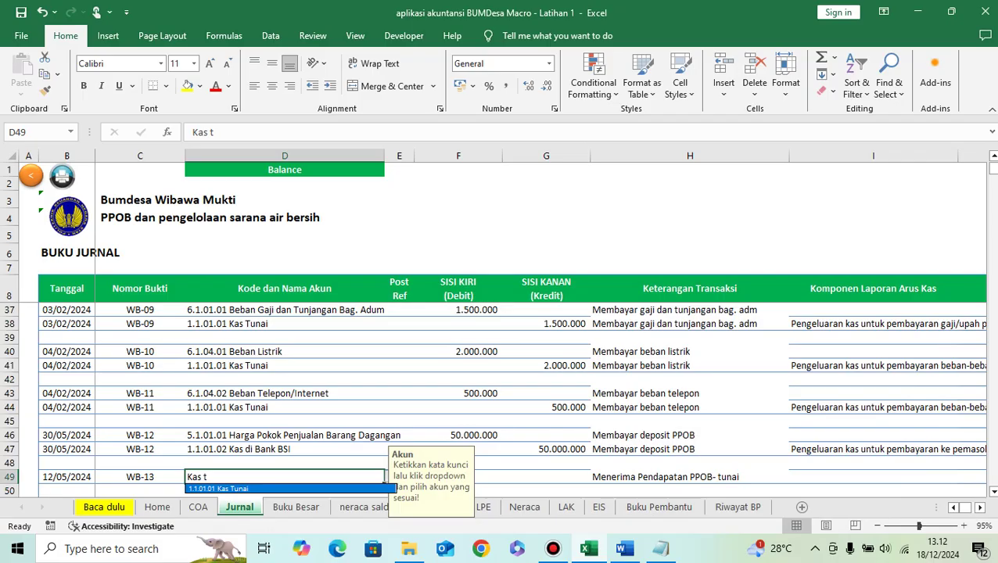
pyautogui.click(384, 488)
pyautogui.press('Tab')
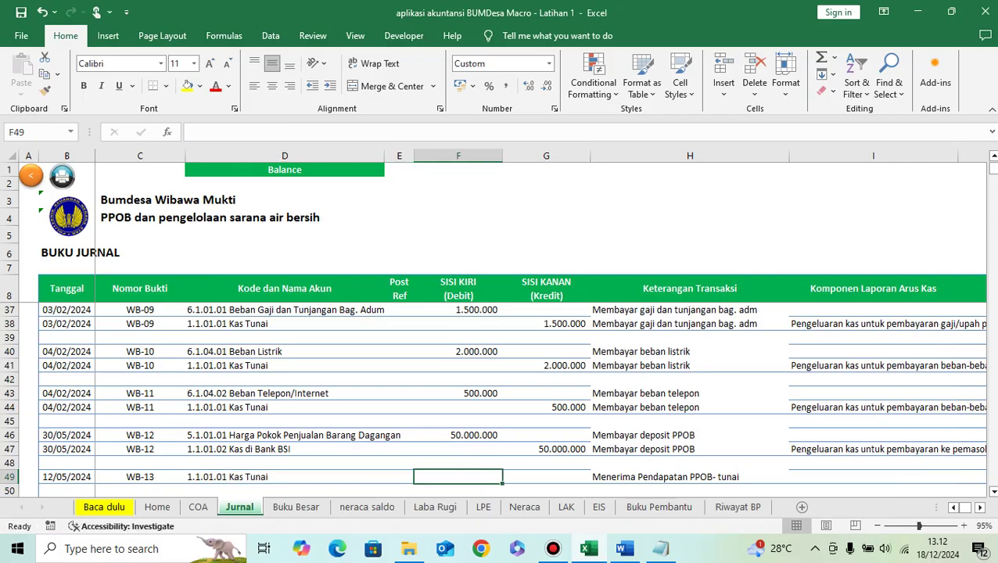
pyautogui.write('75000000')
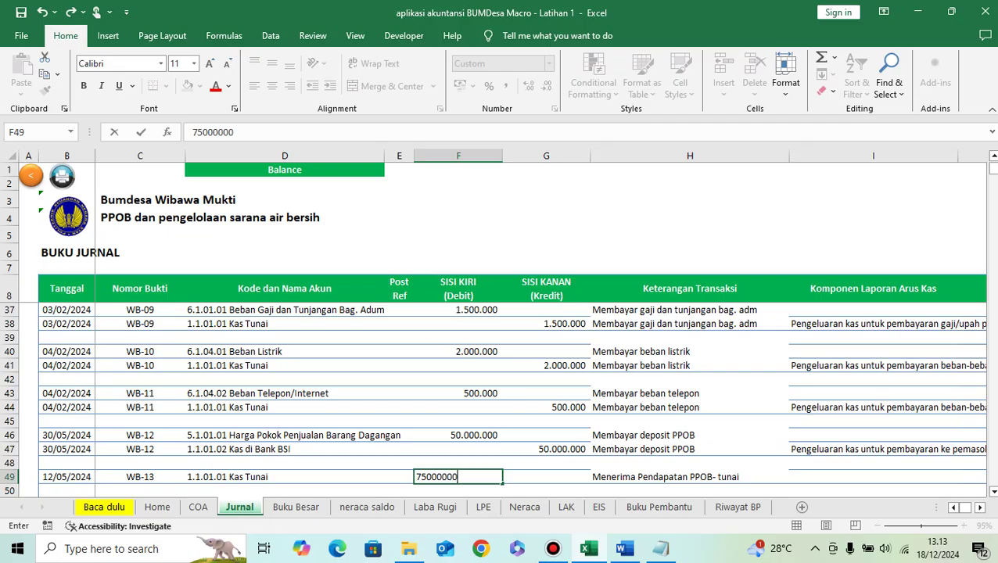
pyautogui.press('Return')
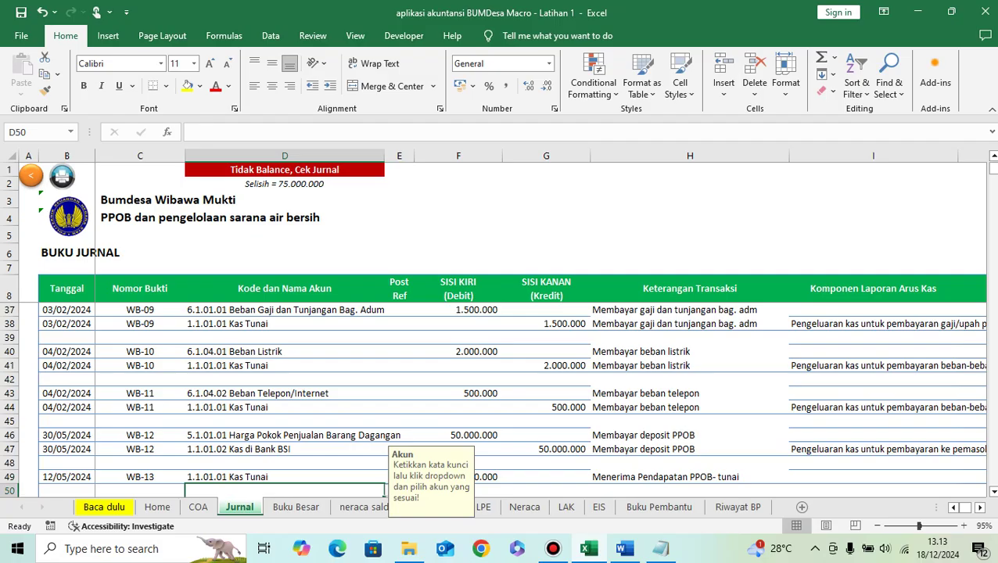
# Step: Credit 75.000.000 to 4.1.05.01 Pendapatan Jasa Pembayaran Listrik in row 50
pyautogui.write('pendapa')
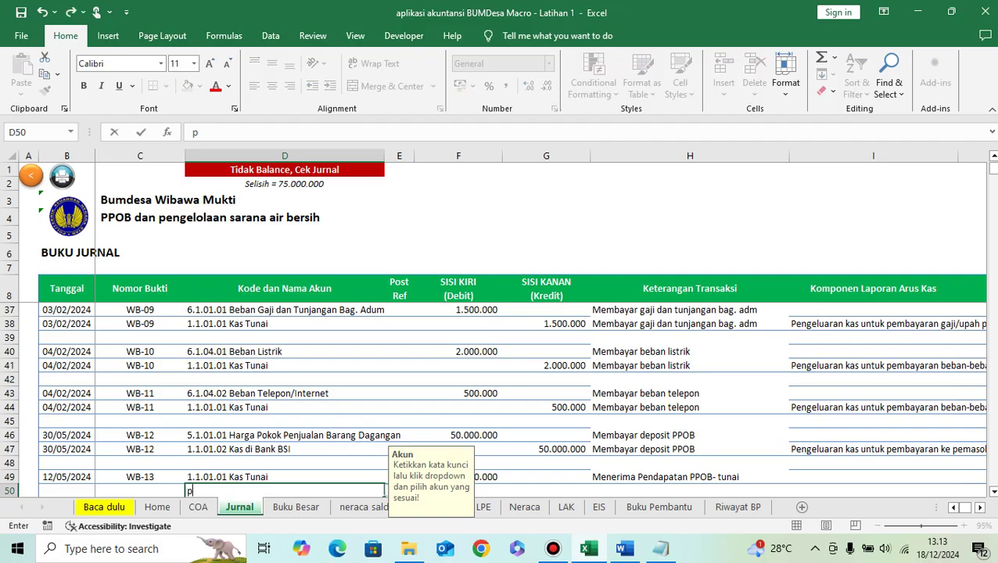
pyautogui.press('BackSpace')
pyautogui.press('BackSpace')
pyautogui.press('BackSpace')
pyautogui.press('BackSpace')
pyautogui.press('BackSpace')
pyautogui.press('BackSpace')
pyautogui.press('BackSpace')
pyautogui.write('listrik')
pyautogui.press('Down')
pyautogui.press('Return')
pyautogui.click(536, 490)
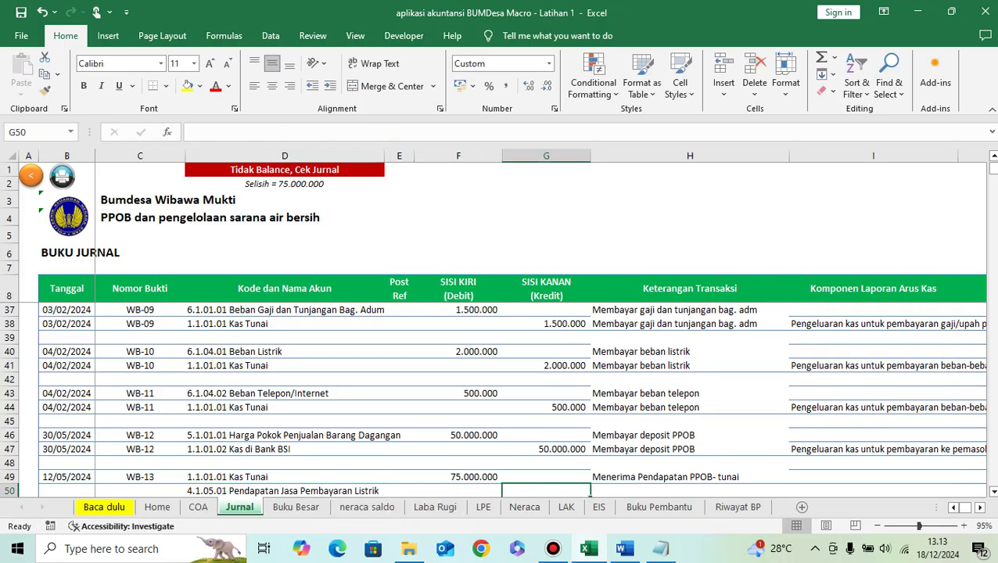
pyautogui.write('7500000')
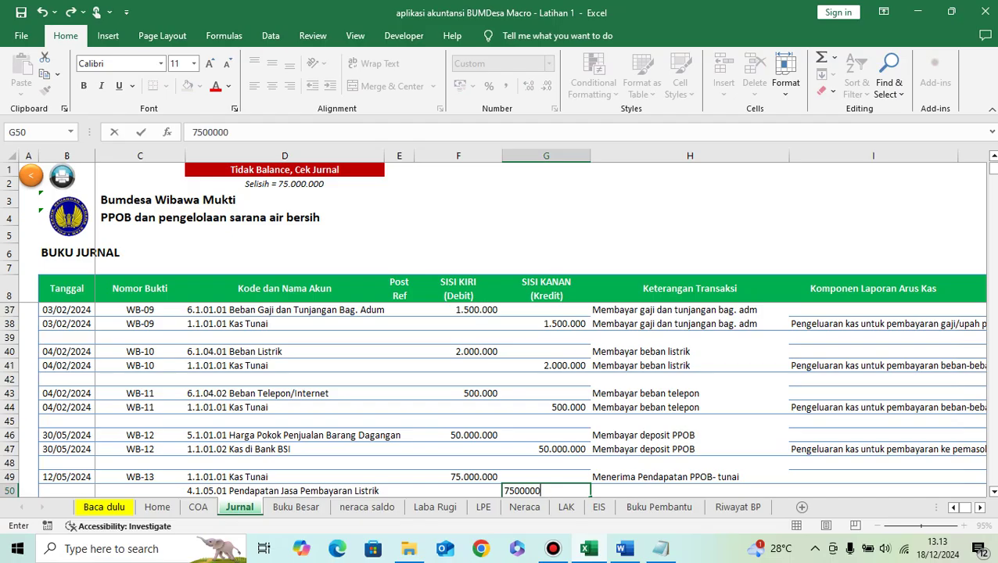
pyautogui.press('Tab')
# Step: Copy the PPOB description, date 12/05/2024 and voucher WB-13 down to row 50
pyautogui.press('Up')
pyautogui.hotkey('ctrl', 'c')
pyautogui.press('Down')
pyautogui.hotkey('ctrl', 'v')
pyautogui.press('Left')
pyautogui.press('Left')
pyautogui.press('Left')
pyautogui.press('Left')
pyautogui.press('Left')
pyautogui.press('Left')
pyautogui.press('Up')
pyautogui.hotkey('shift', 'Right')
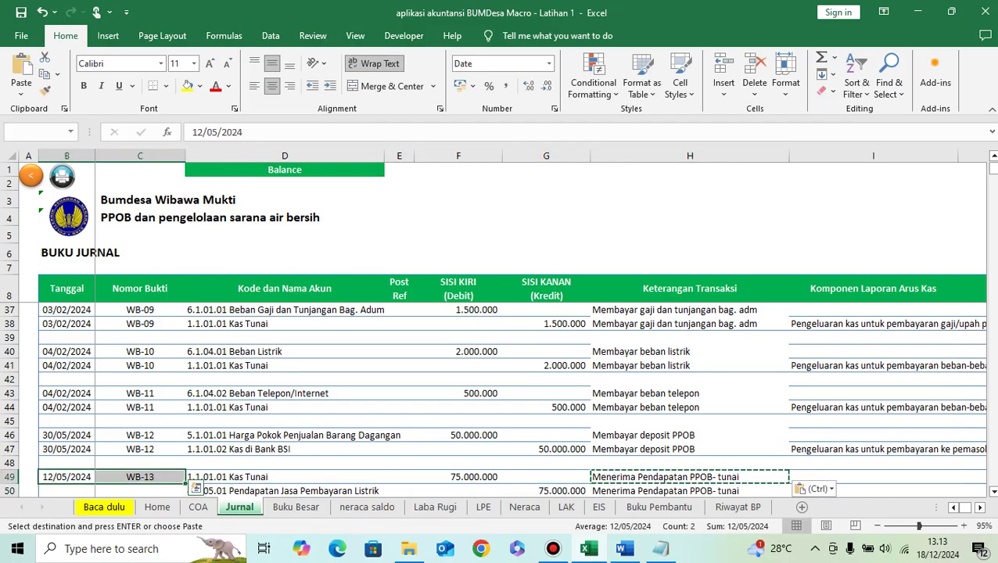
pyautogui.hotkey('ctrl', 'c')
pyautogui.press('Down')
pyautogui.hotkey('ctrl', 'v')
# Step: Tag I49 as Kas_Masuk_Operasi, Penerimaan kas dari penjualan barang dagangan
pyautogui.press('Right')
pyautogui.press('Right')
pyautogui.press('Right')
pyautogui.press('Right')
pyautogui.press('Right')
pyautogui.press('Right')
pyautogui.press('Right')
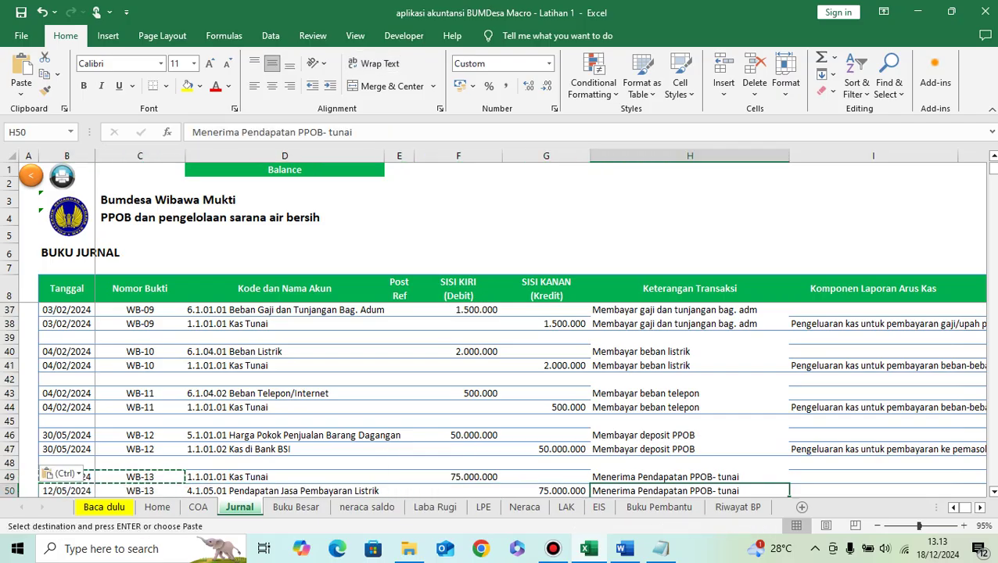
pyautogui.press('Up')
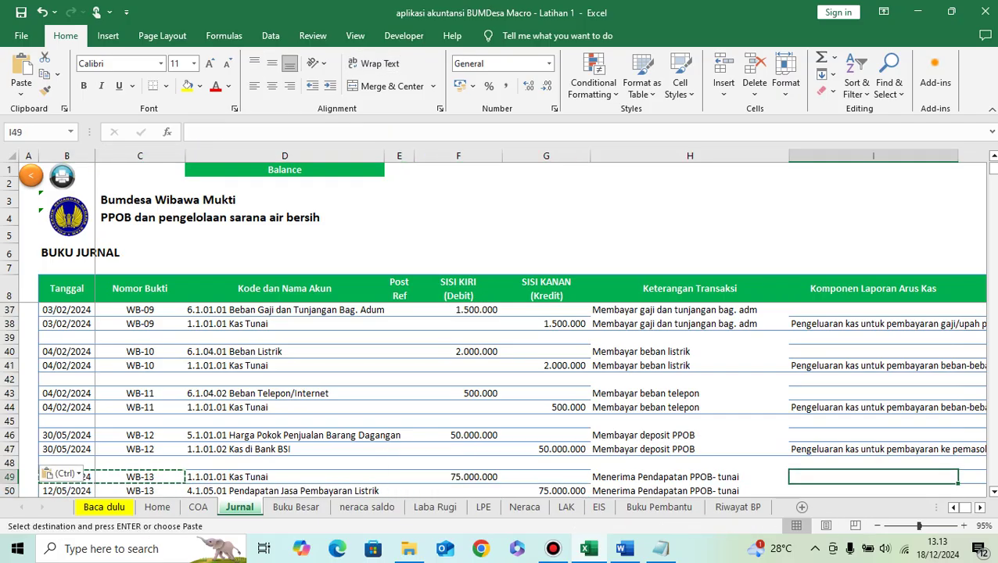
pyautogui.scroll(-1, 500, 399)
pyautogui.scroll(-2, 500, 391)
pyautogui.hotkey('alt', 'Down')
pyautogui.press('Escape')
pyautogui.hotkey('alt', 'Down')
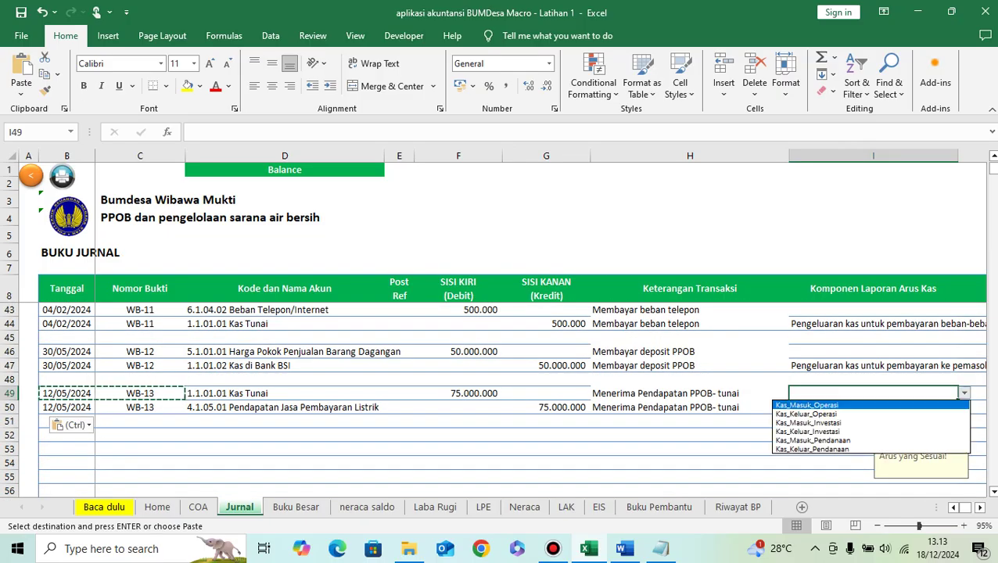
pyautogui.press('Return')
pyautogui.hotkey('alt', 'Down')
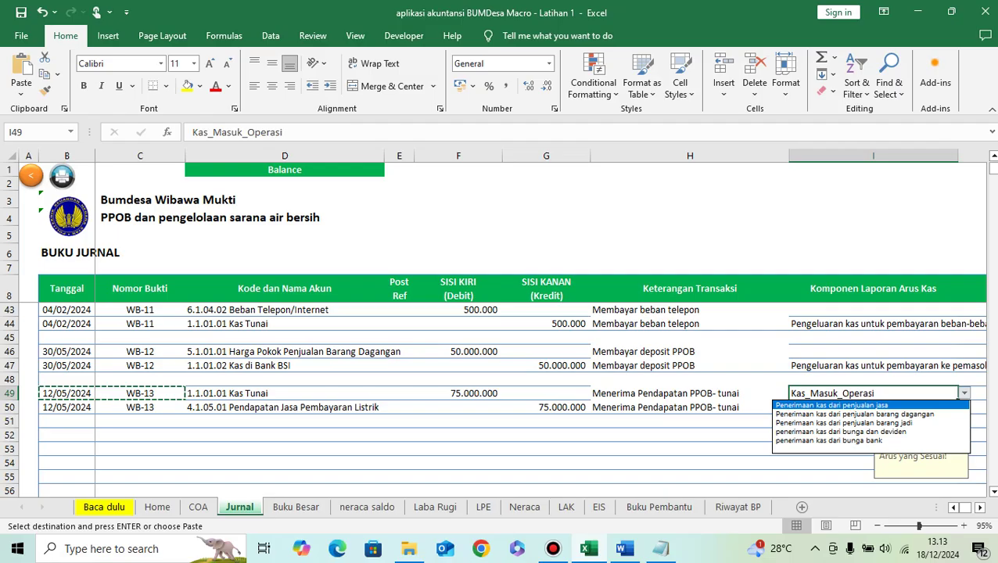
pyautogui.press('Down')
pyautogui.press('Return')
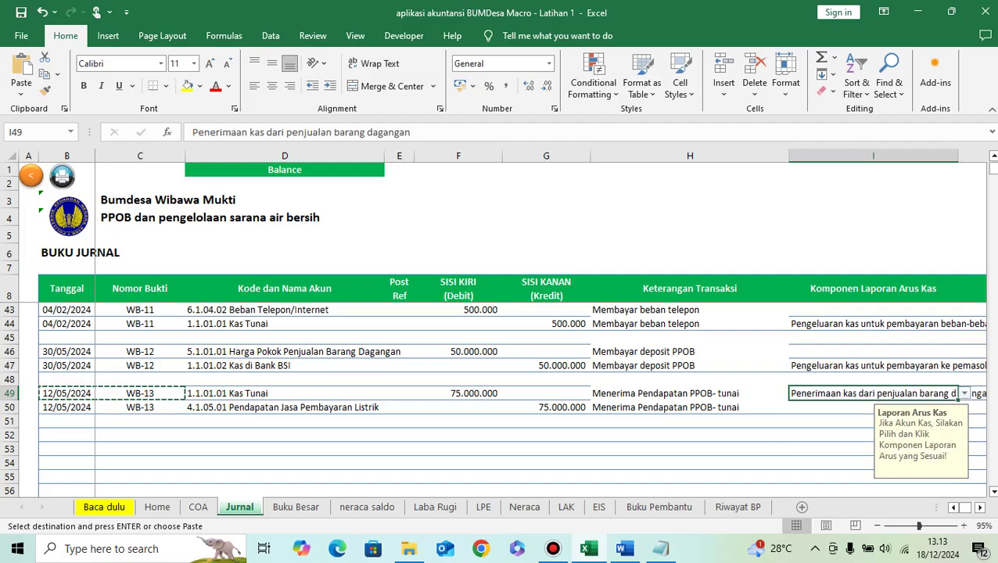
pyautogui.press('Down')
pyautogui.press('Left')
pyautogui.press('Left')
pyautogui.press('Left')
pyautogui.press('Left')
pyautogui.press('Left')
pyautogui.press('Left')
pyautogui.press('Left')
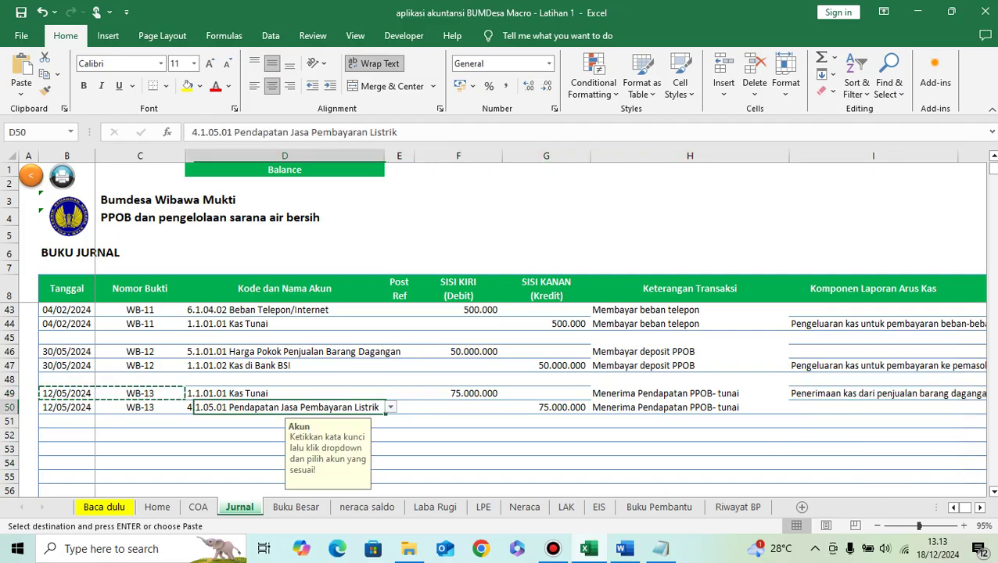
pyautogui.press('Down')
pyautogui.press('Down')
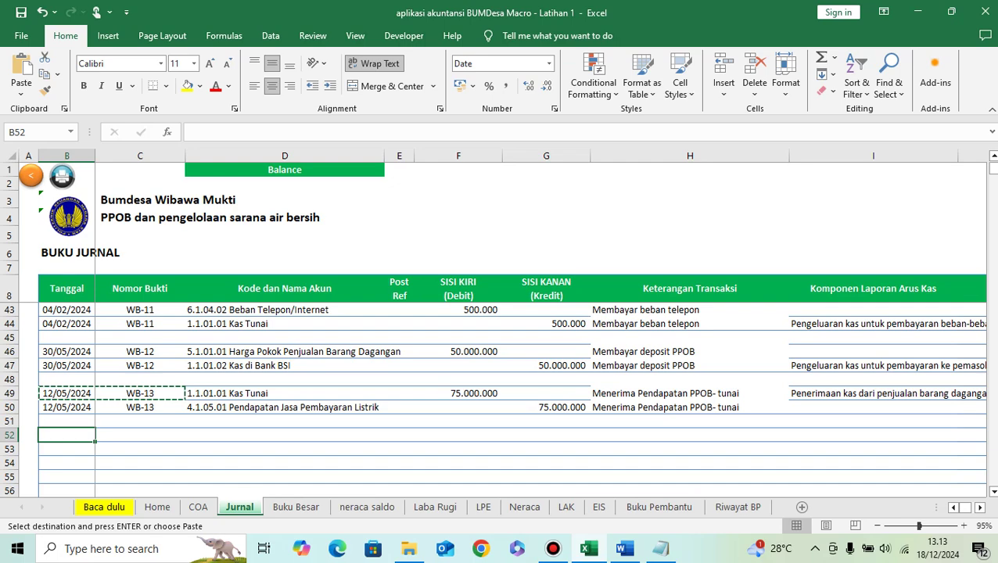
# Step: Copy 'Membeli 10 rim kertas hvs' from Word into H52
pyautogui.moveTo(623, 548)
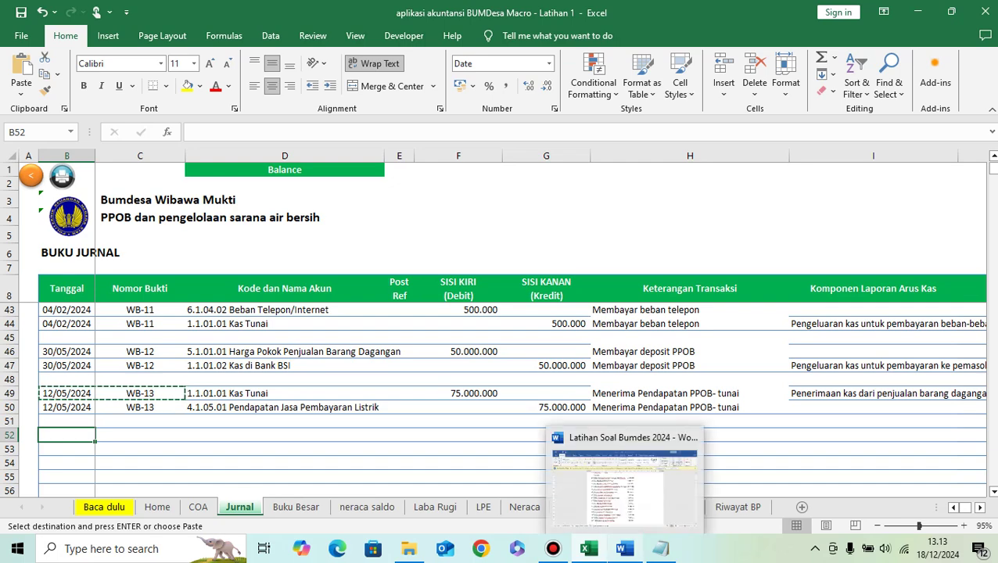
pyautogui.click(624, 489)
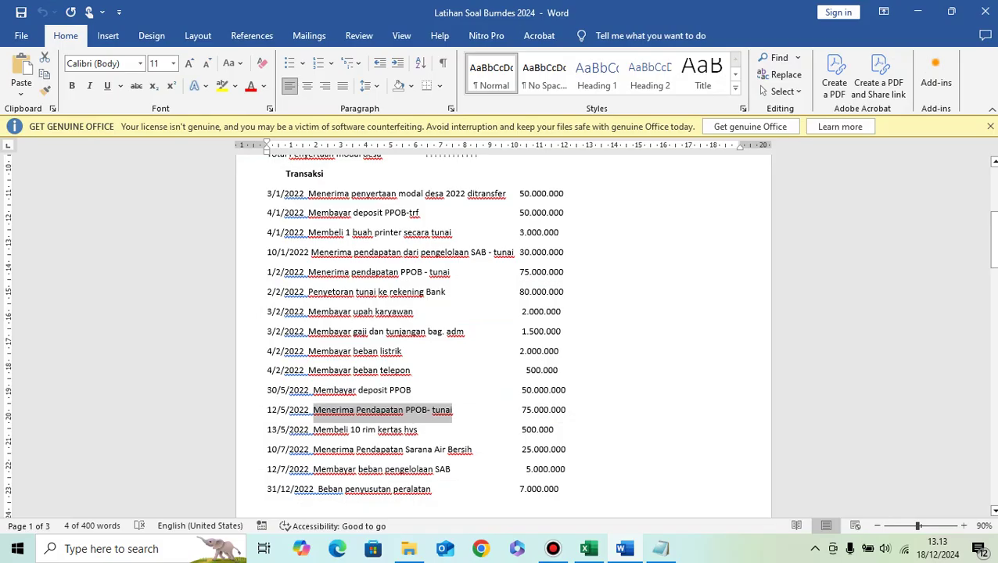
pyautogui.press('Down')
pyautogui.hotkey('shift', 'Right')
pyautogui.hotkey('shift', 'Right')
pyautogui.hotkey('shift', 'Right')
pyautogui.hotkey('shift', 'Right')
pyautogui.hotkey('shift', 'Right')
pyautogui.hotkey('shift', 'Right')
pyautogui.hotkey('shift', 'Right')
pyautogui.hotkey('shift', 'Right')
pyautogui.hotkey('shift', 'Right')
pyautogui.hotkey('shift', 'Right')
pyautogui.hotkey('shift', 'Right')
pyautogui.hotkey('shift', 'Right')
pyautogui.hotkey('shift', 'Right')
pyautogui.hotkey('shift', 'Right')
pyautogui.hotkey('shift', 'Right')
pyautogui.hotkey('shift', 'Right')
pyautogui.hotkey('shift', 'Right')
pyautogui.hotkey('shift', 'Right')
pyautogui.hotkey('shift', 'Right')
pyautogui.hotkey('shift', 'Right')
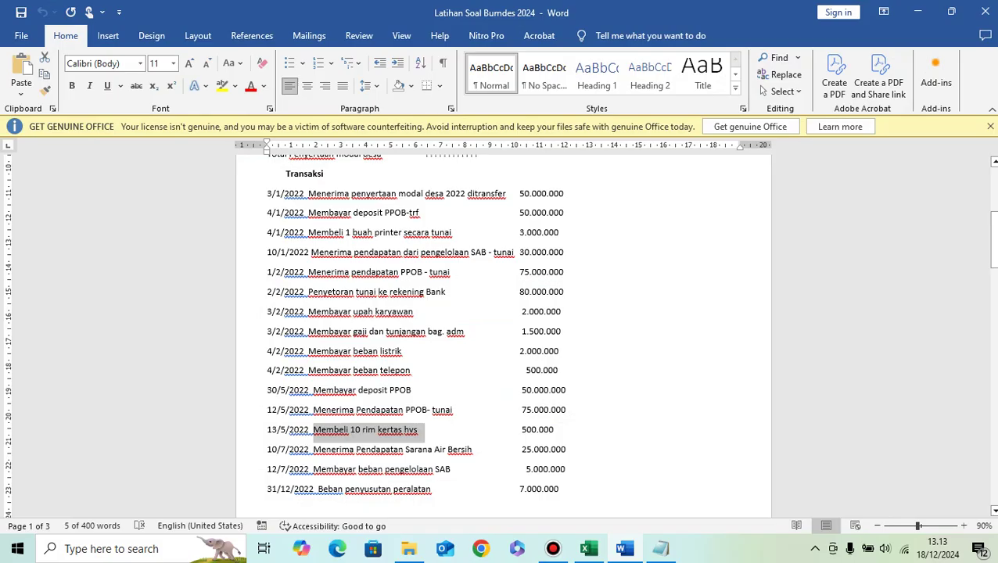
pyautogui.moveTo(589, 548)
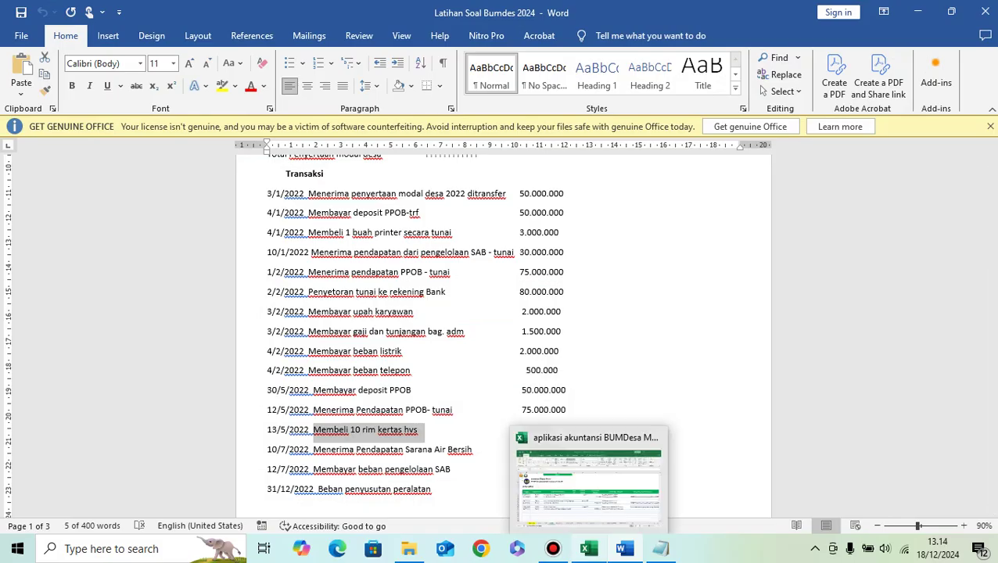
pyautogui.click(588, 481)
pyautogui.click(689, 435)
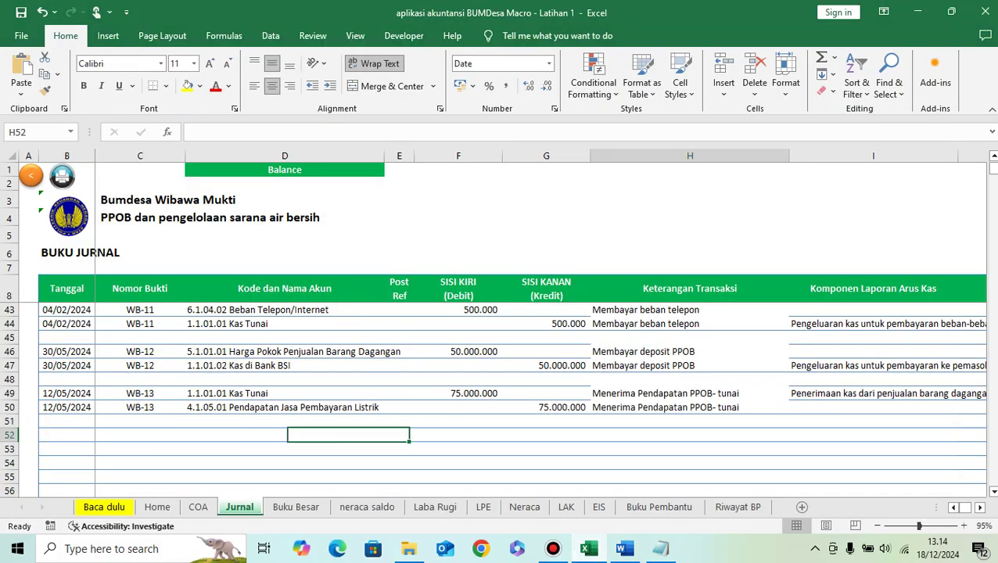
pyautogui.hotkey('ctrl', 'v')
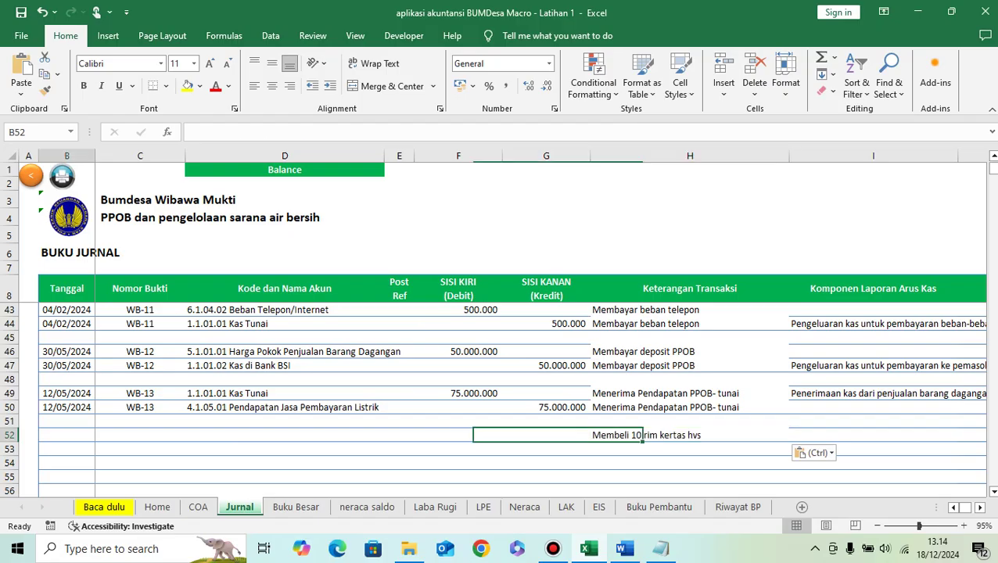
# Step: Enter date 13/05/2024 and voucher WB-14 in row 52
pyautogui.click(66, 435)
pyautogui.write('13/05/2024')
pyautogui.press('Tab')
pyautogui.click(140, 407)
pyautogui.hotkey('ctrl', 'c')
pyautogui.click(140, 435)
pyautogui.hotkey('ctrl', 'v')
pyautogui.press('F2')
pyautogui.press('BackSpace')
pyautogui.write('4')
pyautogui.press('Tab')
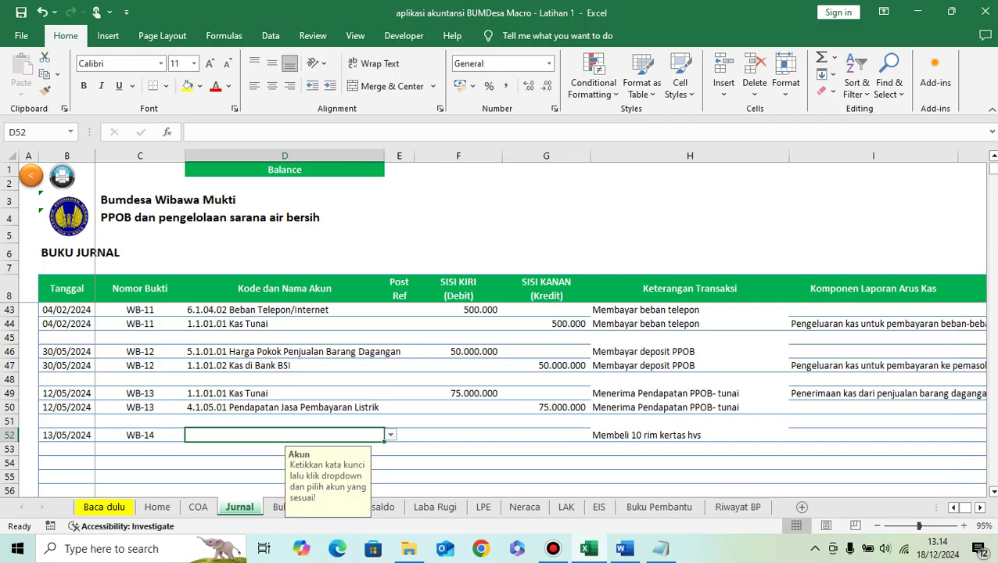
# Step: Debit 500.000 to 1.1.06.01 Alat Tulis Kantor (ATK) in row 52
pyautogui.hotkey('alt', 'Tab')
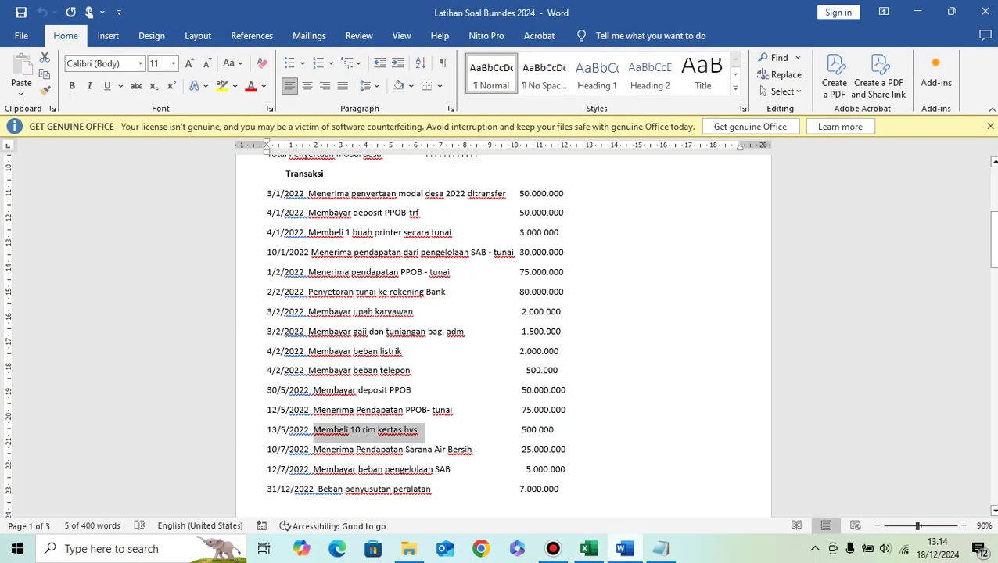
pyautogui.hotkey('alt', 'Tab')
pyautogui.write('atk')
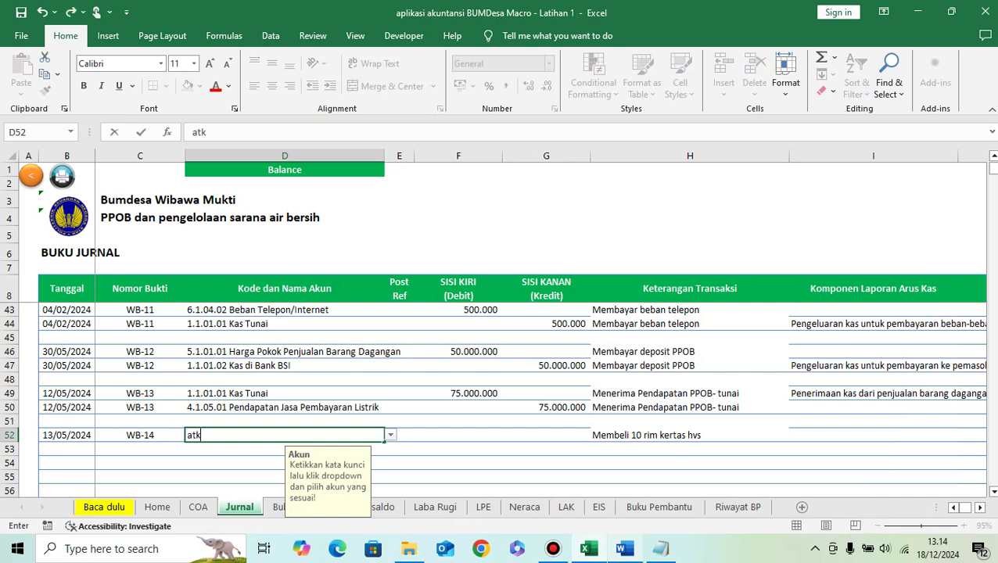
pyautogui.click(391, 435)
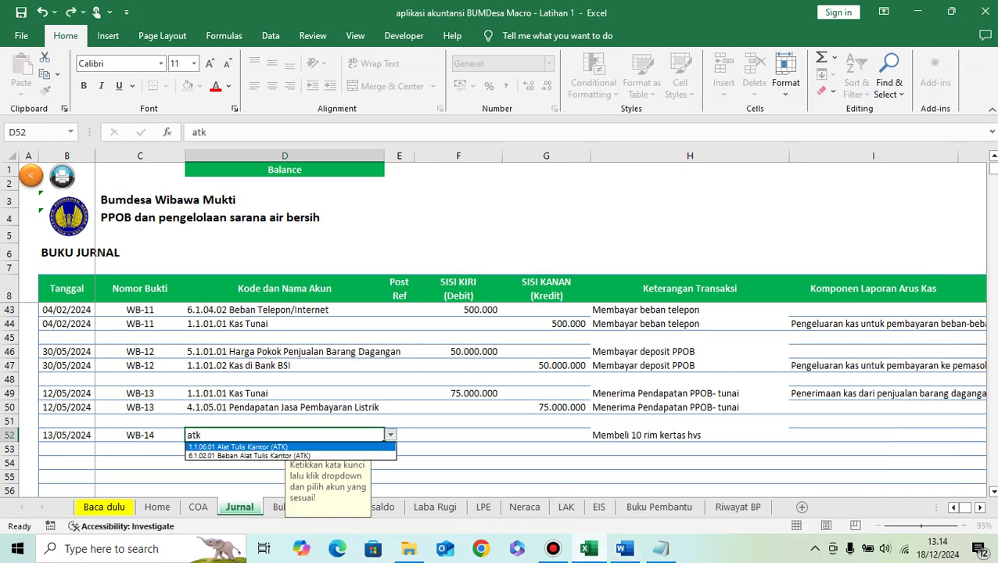
pyautogui.click(248, 446)
pyautogui.press('Tab')
pyautogui.press('Tab')
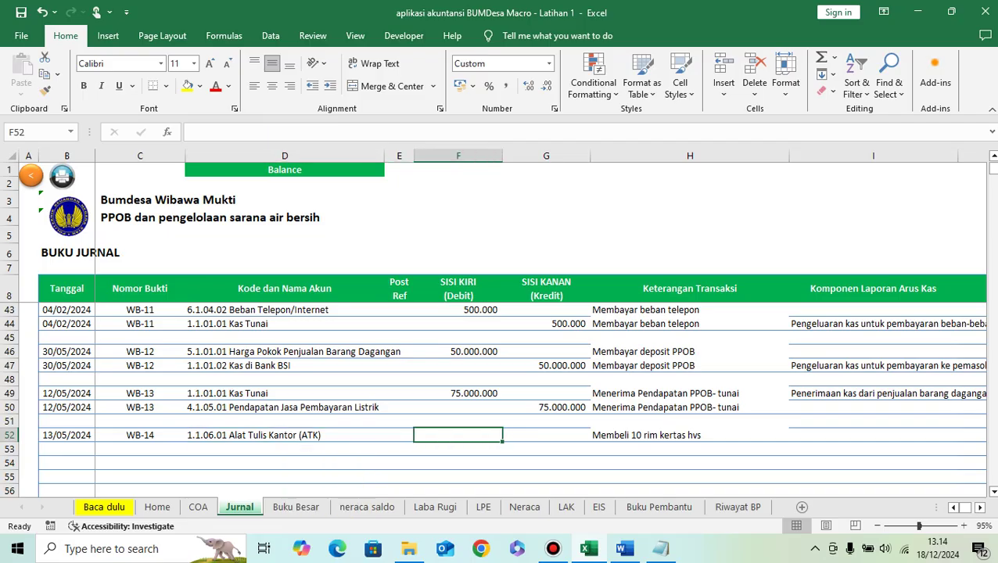
pyautogui.click(623, 549)
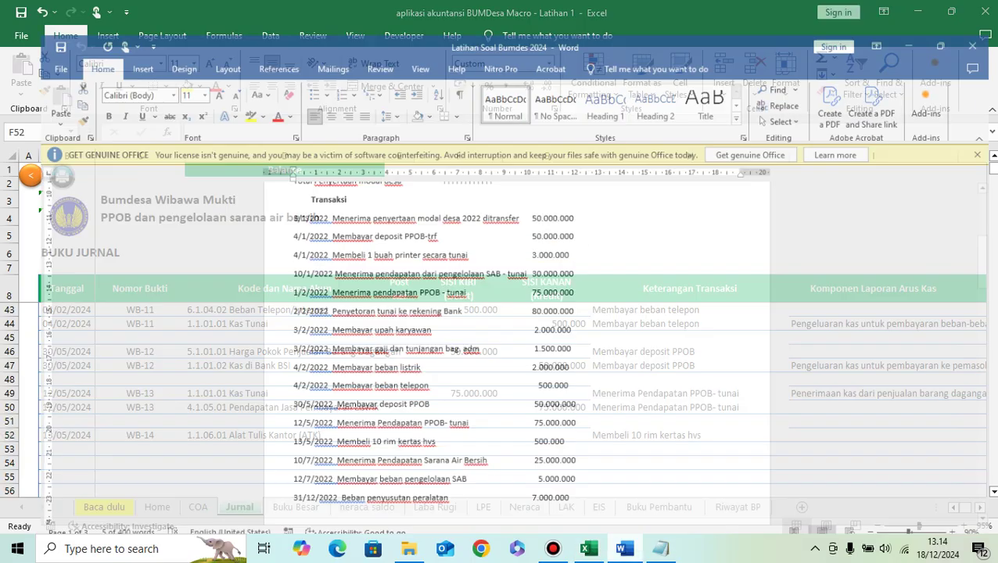
pyautogui.hotkey('alt', 'Tab')
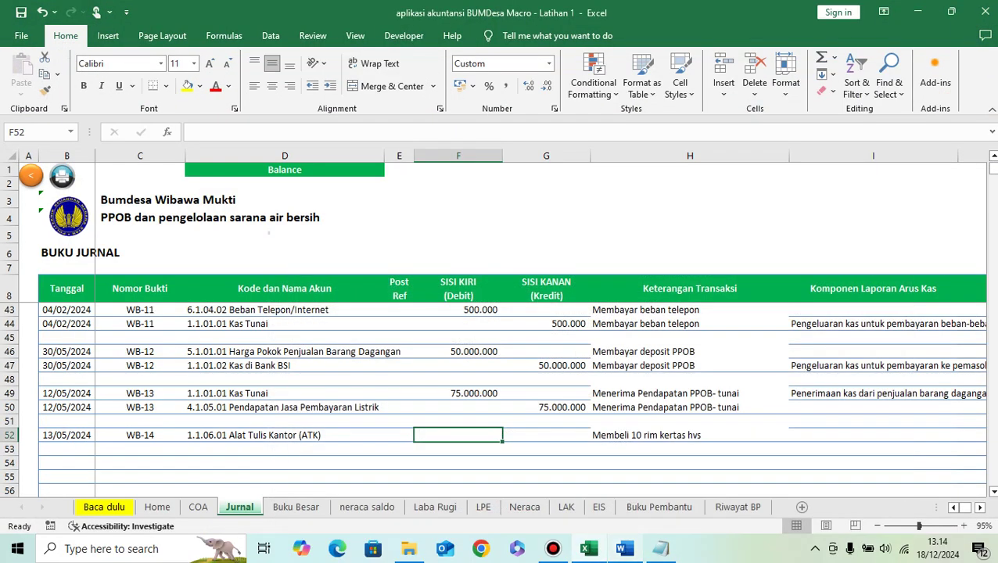
pyautogui.write('500000')
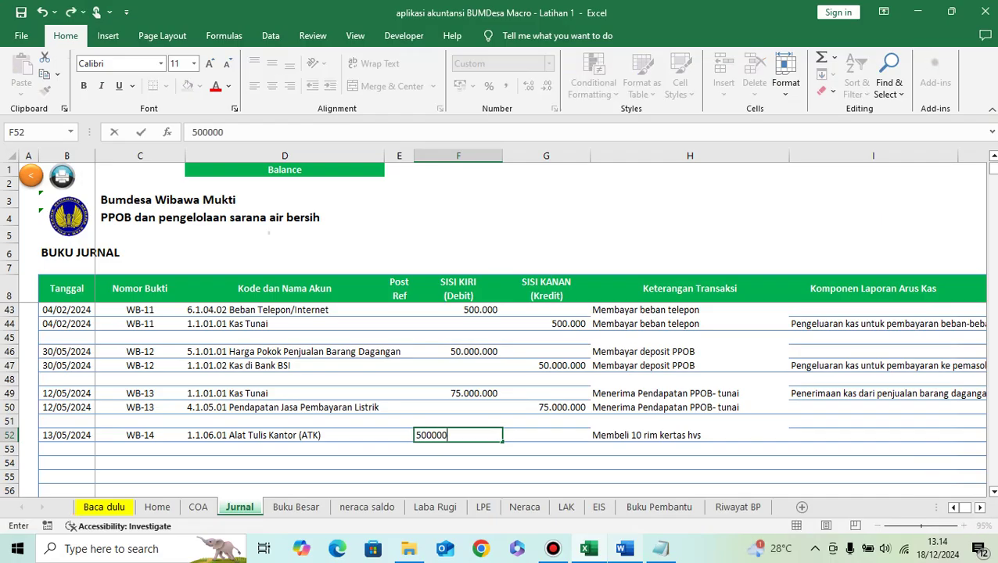
pyautogui.press('Return')
# Step: Credit 500.000 to Kas Tunai in row 53
pyautogui.click(284, 448)
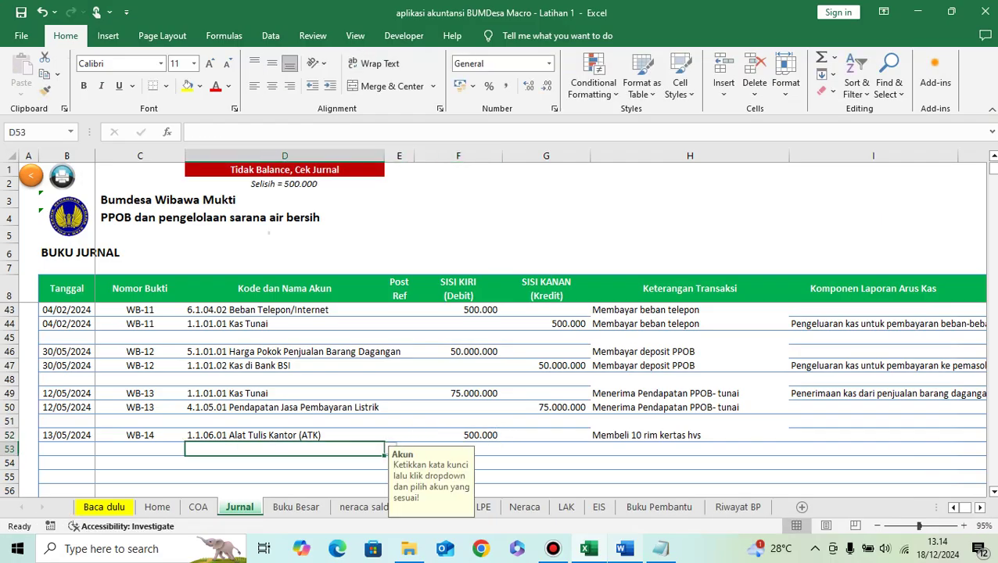
pyautogui.write('kas')
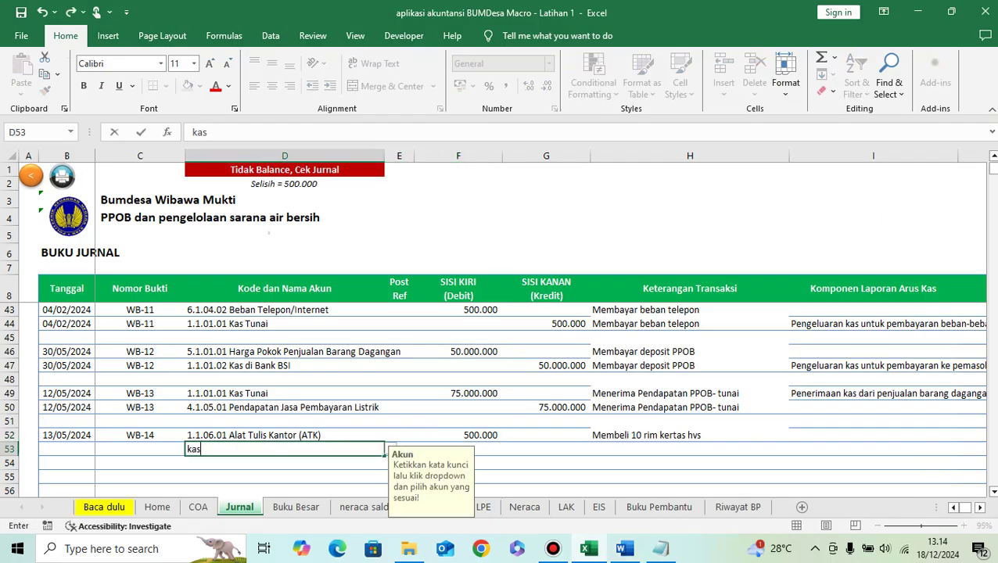
pyautogui.hotkey('ctrl', 'Return')
pyautogui.hotkey('alt', 'Down')
pyautogui.press('Return')
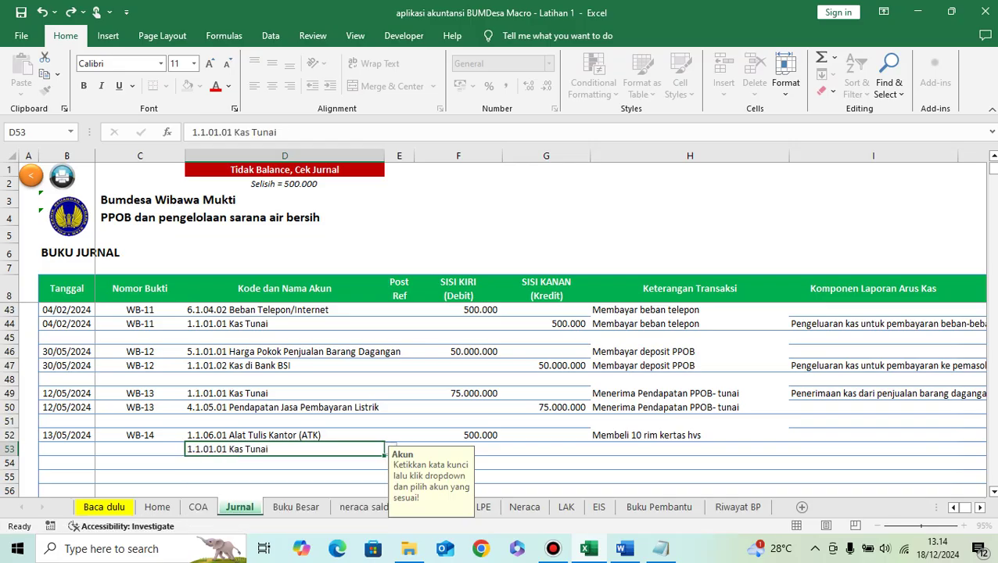
pyautogui.press('Tab')
pyautogui.press('Tab')
pyautogui.press('Tab')
pyautogui.write('500.000')
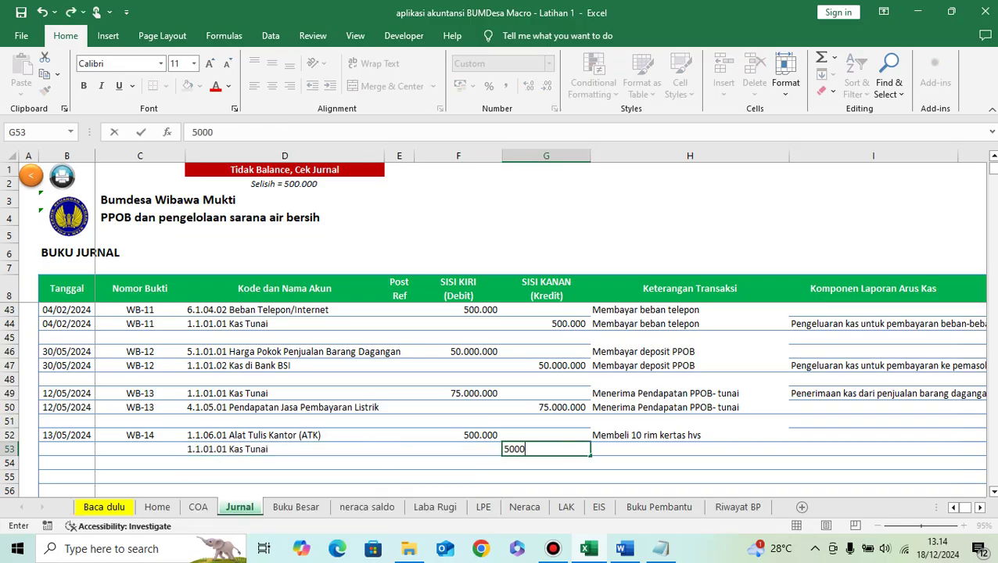
pyautogui.press('Return')
# Step: Copy the paper purchase description, date 13/05/2024 and voucher WB-14 down to row 53
pyautogui.click(689, 463)
pyautogui.press('Up')
pyautogui.press('Up')
pyautogui.hotkey('ctrl', 'c')
pyautogui.press('Down')
pyautogui.hotkey('ctrl', 'v')
pyautogui.press('Left')
pyautogui.press('Left')
pyautogui.press('Left')
pyautogui.press('Left')
pyautogui.press('Left')
pyautogui.press('Left')
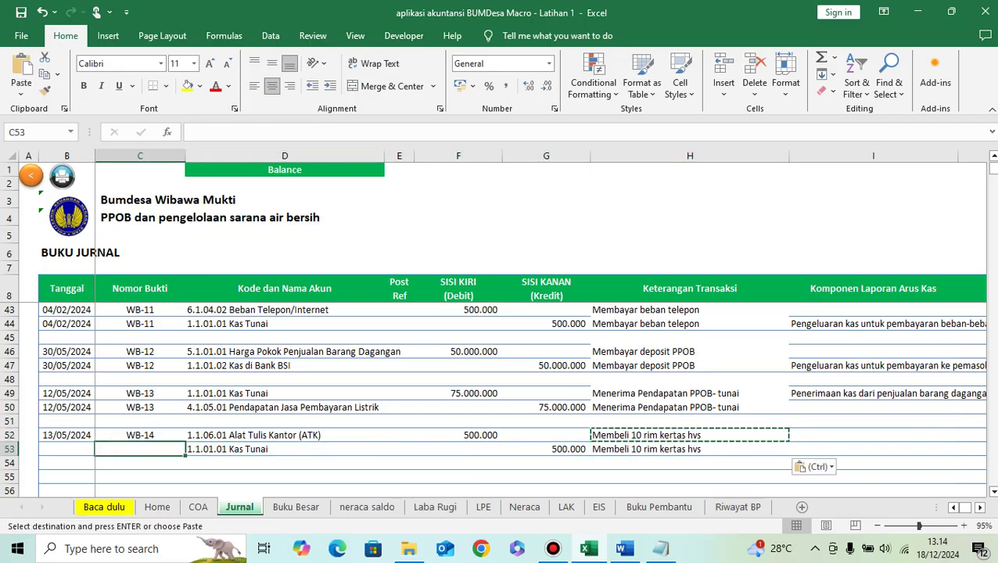
pyautogui.press('Up')
pyautogui.hotkey('shift', 'Right')
pyautogui.hotkey('ctrl', 'c')
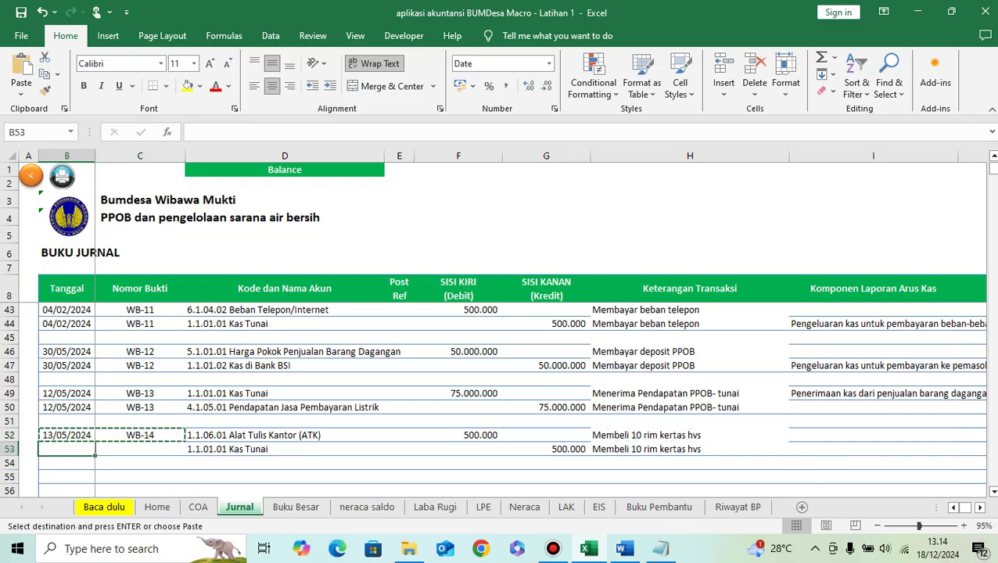
pyautogui.press('Down')
pyautogui.hotkey('ctrl', 'v')
pyautogui.press('Right')
pyautogui.press('Right')
pyautogui.press('Right')
pyautogui.press('Right')
pyautogui.press('Right')
pyautogui.press('Right')
pyautogui.press('Right')
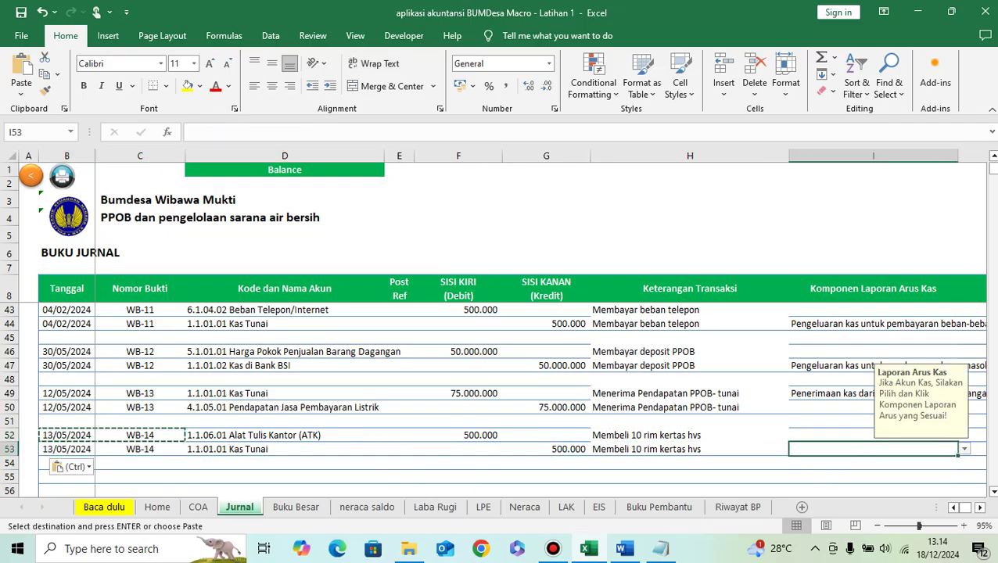
pyautogui.hotkey('alt', 'Down')
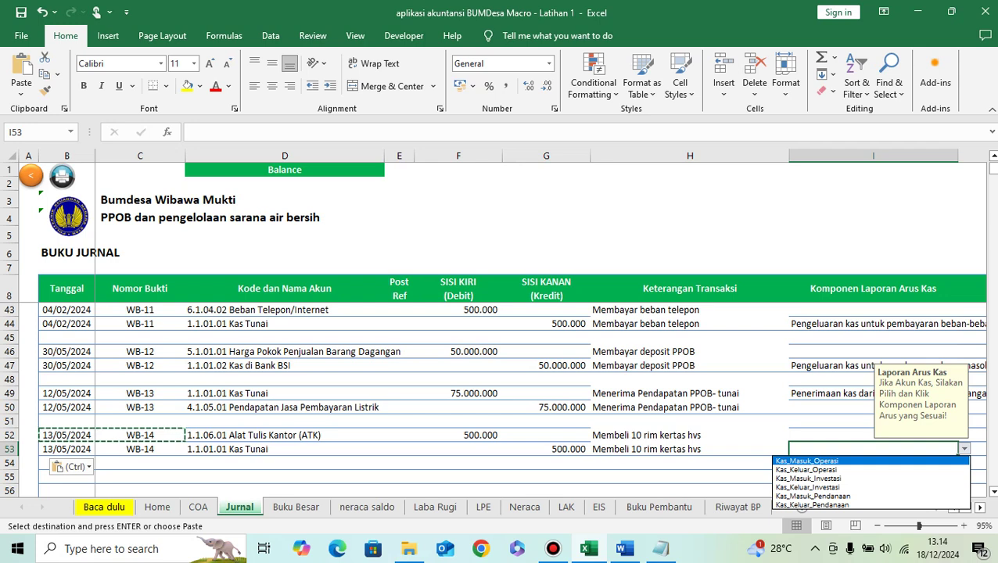
# Step: Tag I53 as Kas_Keluar_Operasi, Pengeluaran kas untuk pembayaran beban-beban yang lain
pyautogui.press('Down')
pyautogui.press('Down')
pyautogui.press('Down')
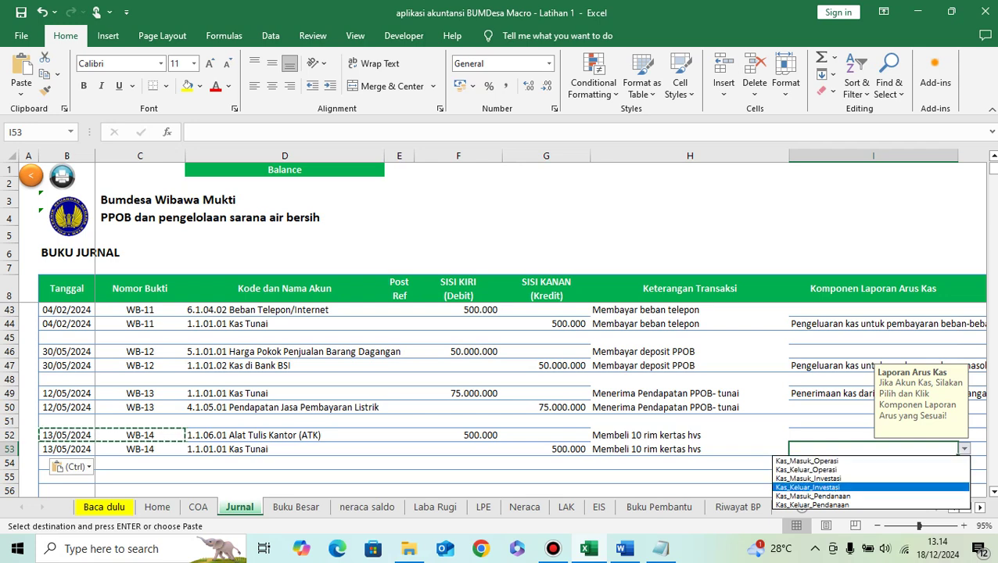
pyautogui.press('Up')
pyautogui.press('Up')
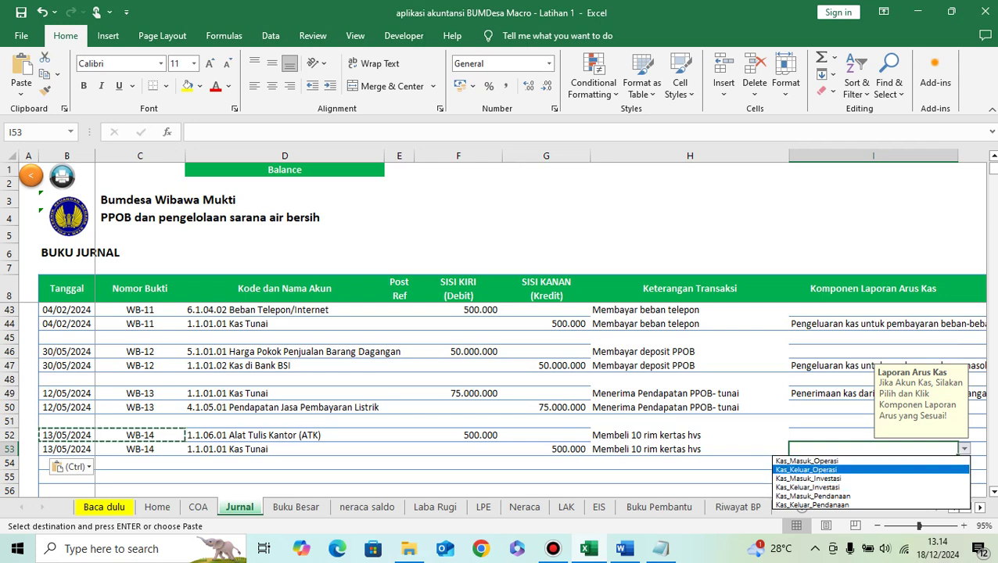
pyautogui.press('Return')
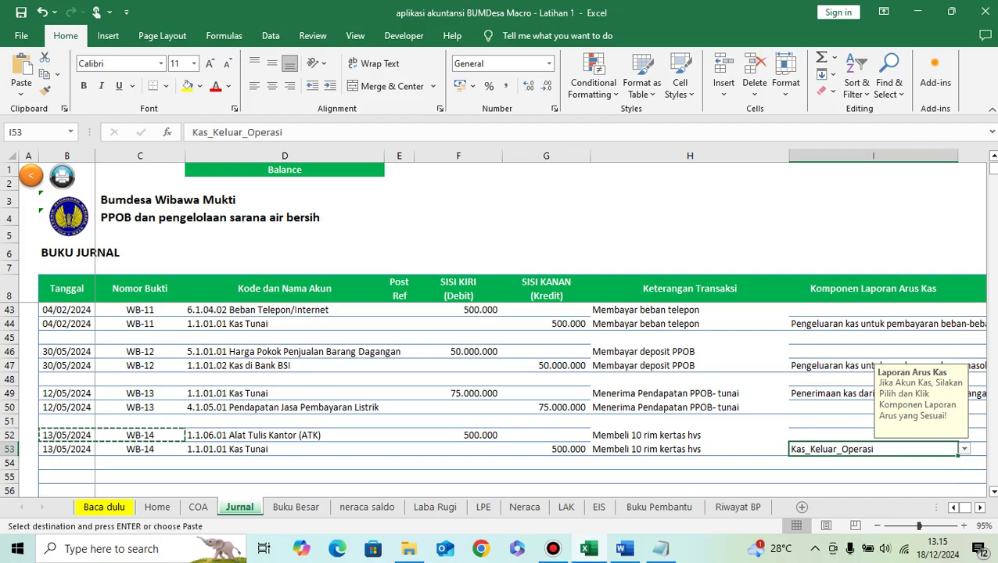
pyautogui.hotkey('alt', 'Down')
pyautogui.press('Down')
pyautogui.press('Down')
pyautogui.press('Down')
pyautogui.press('Down')
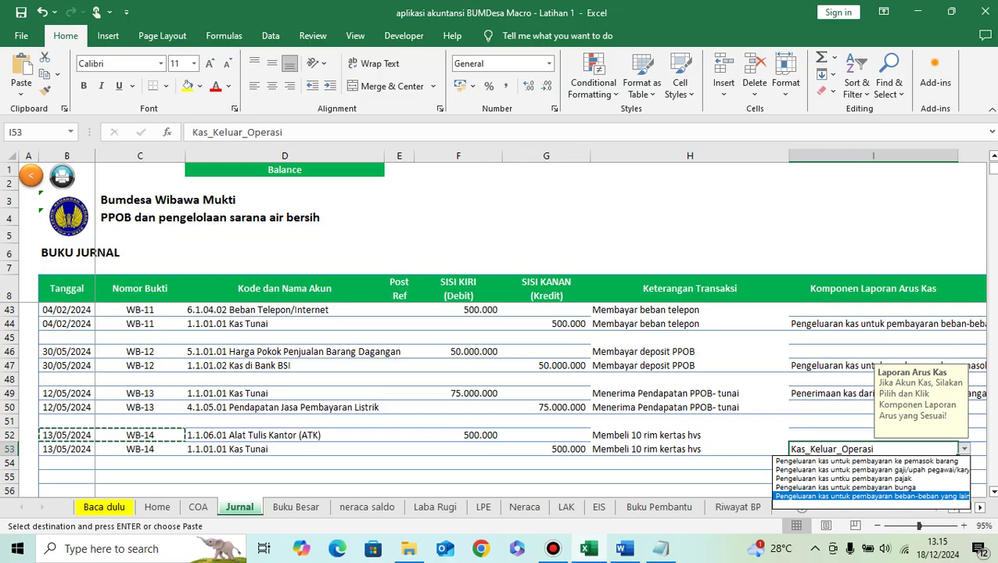
pyautogui.press('Return')
# Step: Move to B55 and look up the next transaction in Word
pyautogui.click(284, 462)
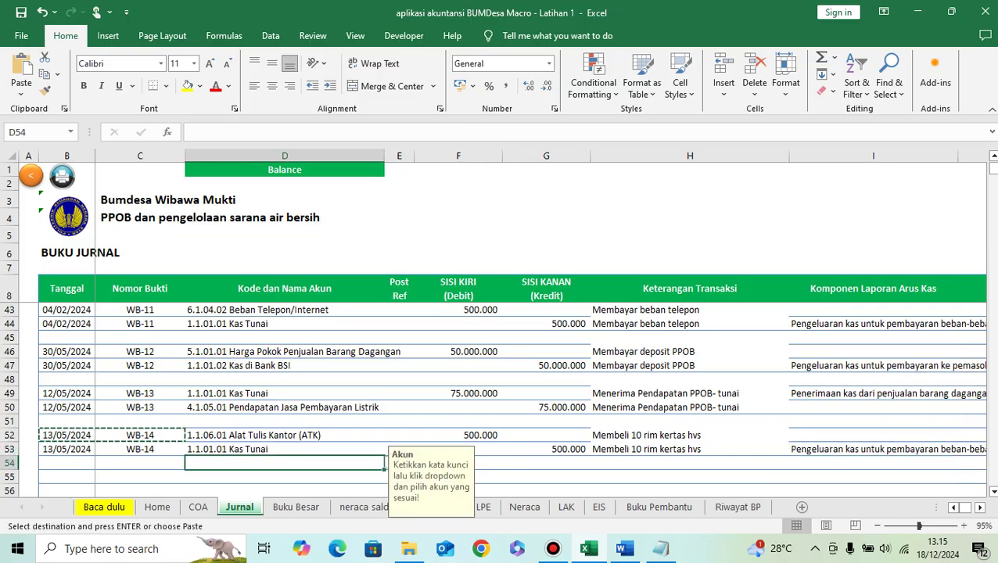
pyautogui.press('Left')
pyautogui.press('Left')
pyautogui.press('Down')
pyautogui.press('Down')
pyautogui.press('Down')
pyautogui.press('Down')
pyautogui.press('Down')
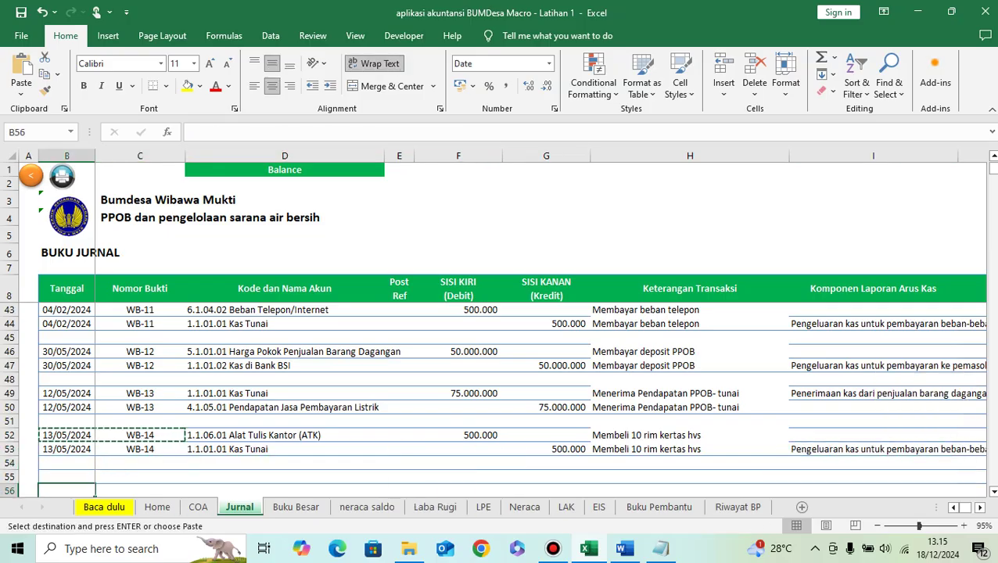
pyautogui.press('Down')
pyautogui.press('Down')
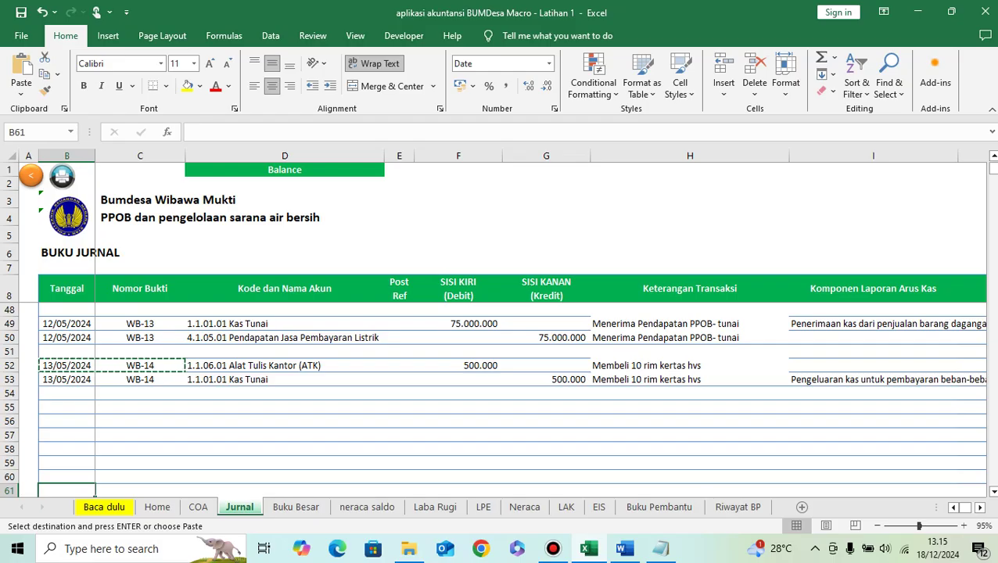
pyautogui.click(67, 407)
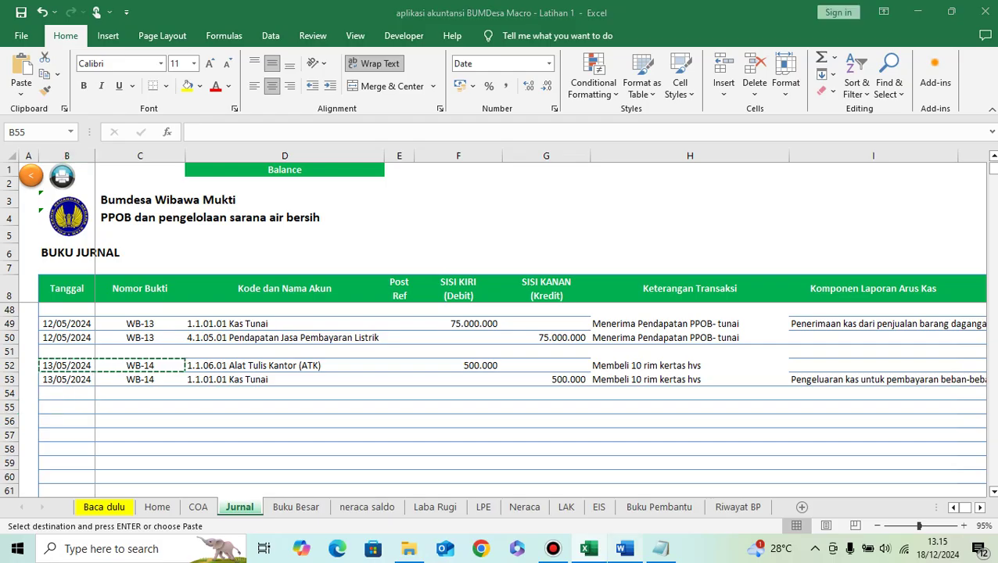
pyautogui.click(624, 549)
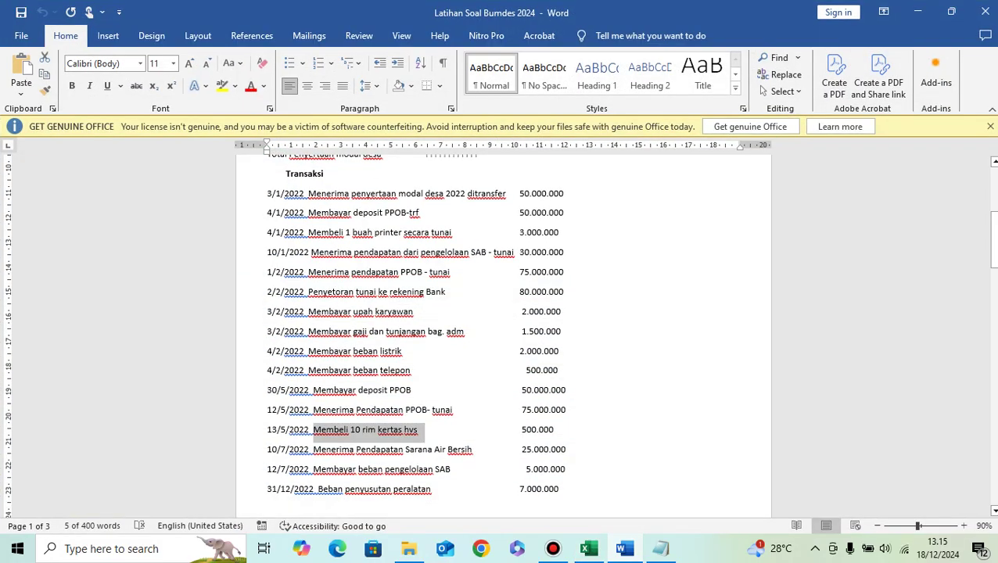
# Step: Copy 'Menerima Pendapatan Sarana Air Bersih' from Word into the row 55 description
pyautogui.moveTo(313, 449); pyautogui.dragTo(472, 450)
pyautogui.click(588, 548)
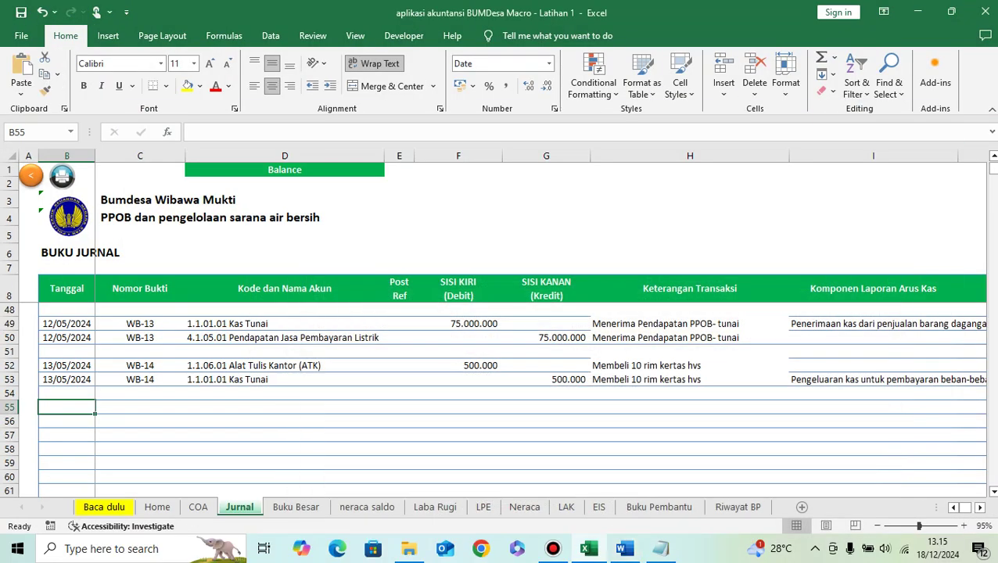
pyautogui.click(689, 407)
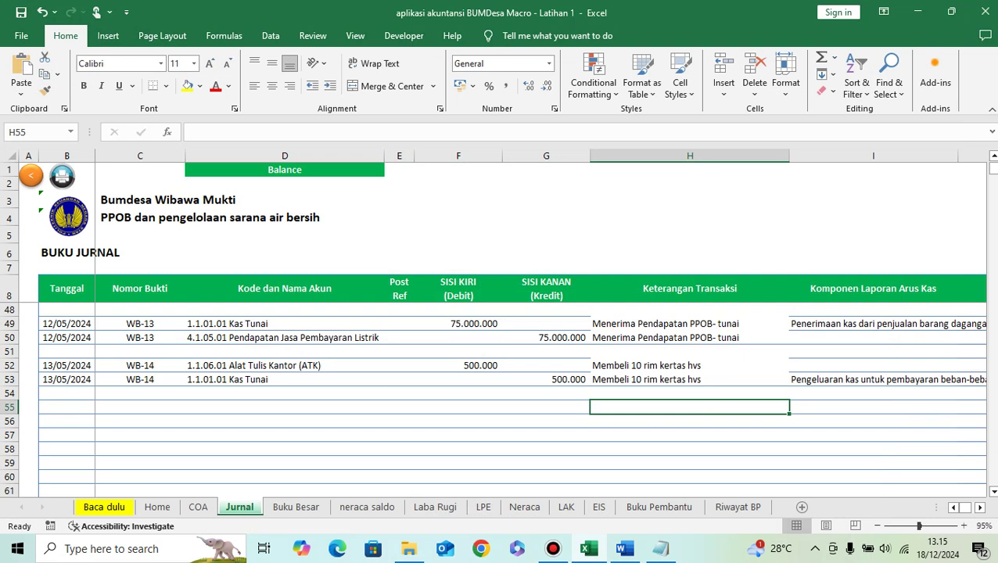
pyautogui.hotkey('ctrl', 'v')
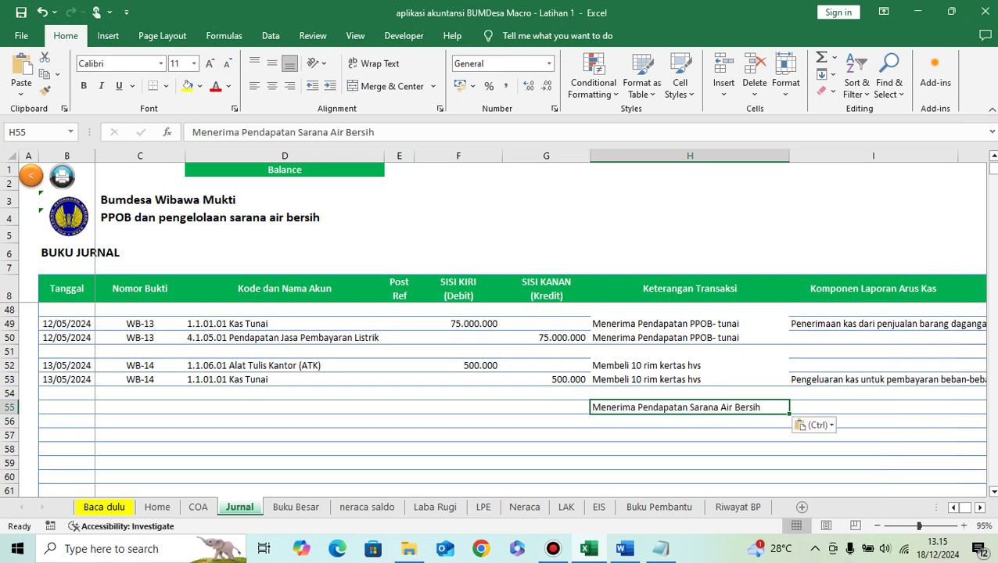
# Step: Enter the date 10/07/2024 in B55
pyautogui.click(67, 407)
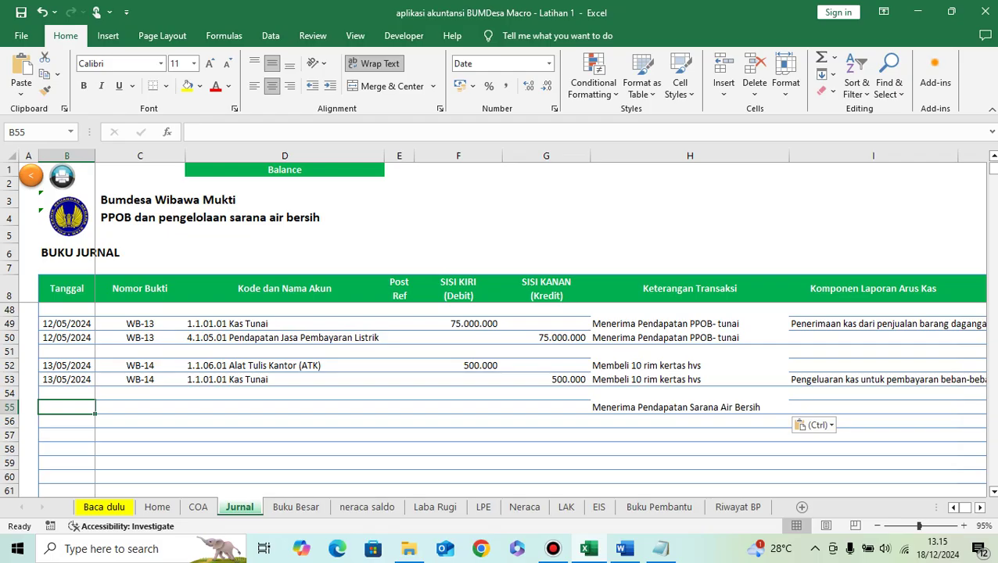
pyautogui.click(623, 548)
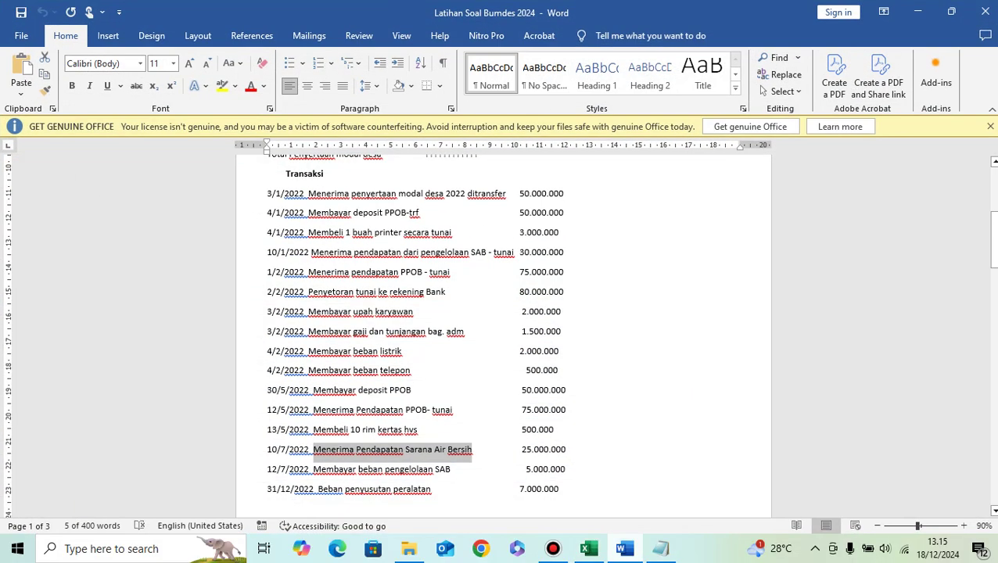
pyautogui.hotkey('alt', 'Tab')
pyautogui.write('10')
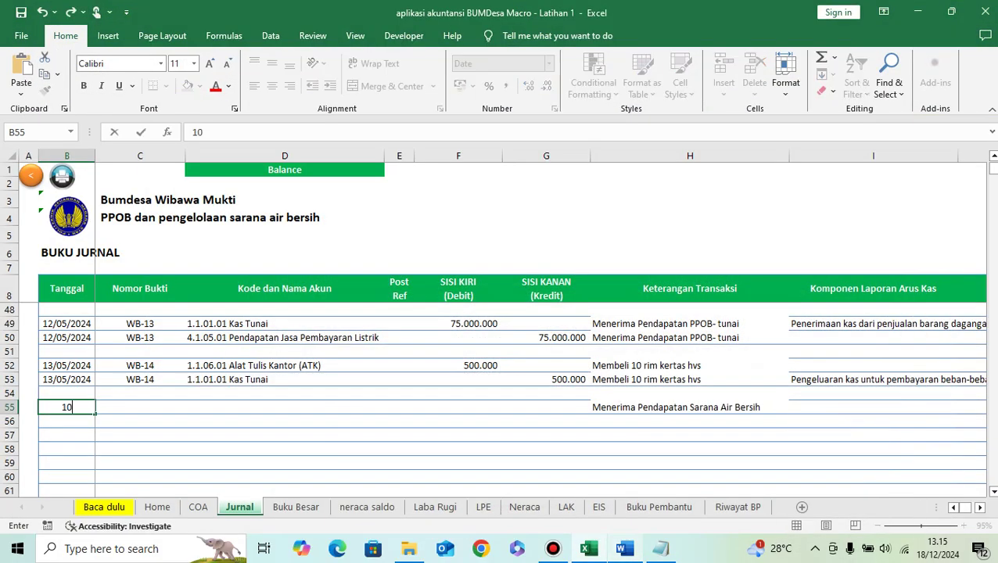
pyautogui.write('/07/2024')
pyautogui.press('Tab')
# Step: Give row 55 voucher number WB-15 by copying WB-14 and changing its last digit
pyautogui.press('Up')
pyautogui.press('Up')
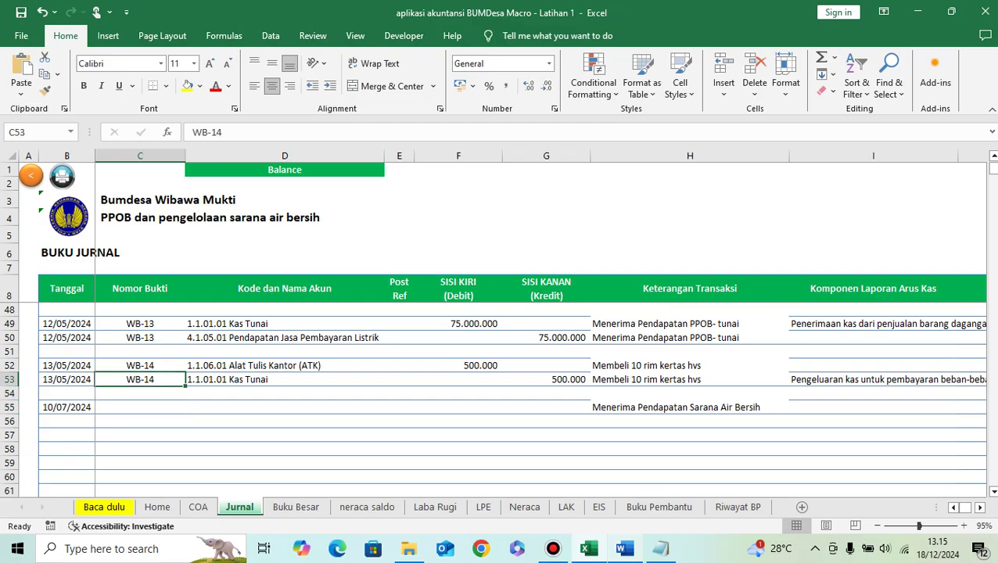
pyautogui.hotkey('ctrl', 'c')
pyautogui.press('Down')
pyautogui.press('Down')
pyautogui.hotkey('ctrl', 'v')
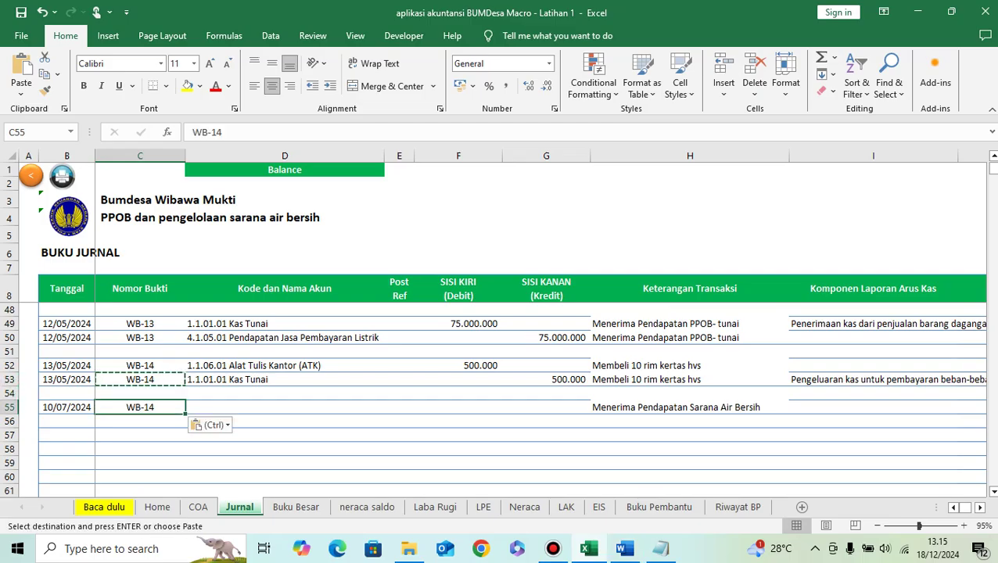
pyautogui.press('F2')
pyautogui.press('BackSpace')
pyautogui.write('5')
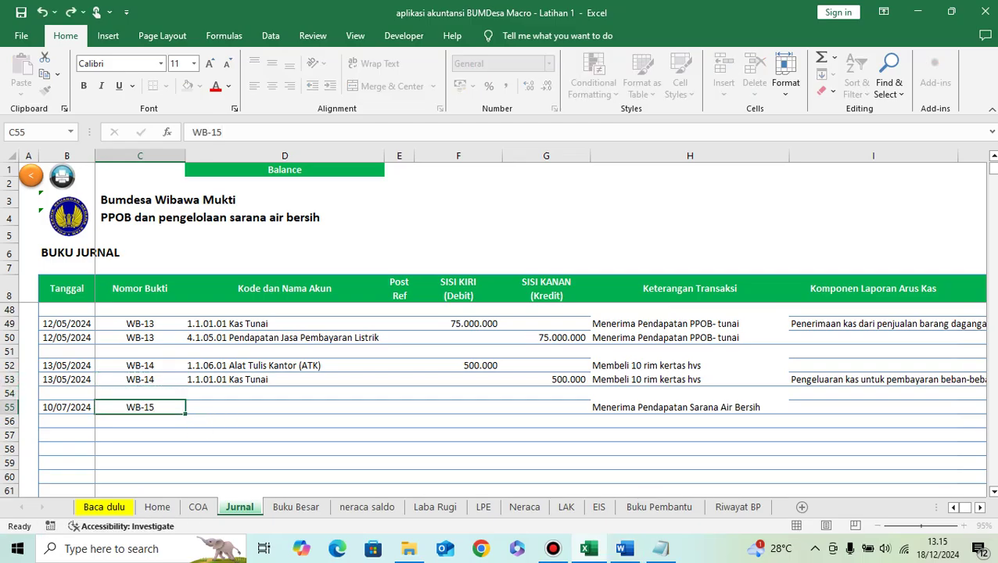
pyautogui.press('Return')
pyautogui.press('Up')
pyautogui.press('Right')
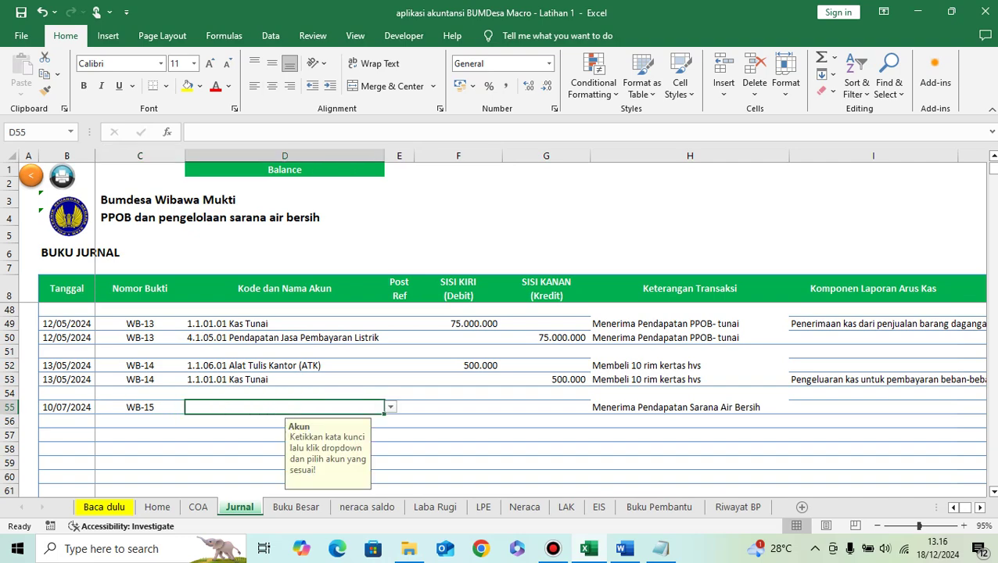
# Step: Check the Word transaction list, then choose account 1.1.01.01 Kas Tunai in D55
pyautogui.hotkey('alt', 'Tab')
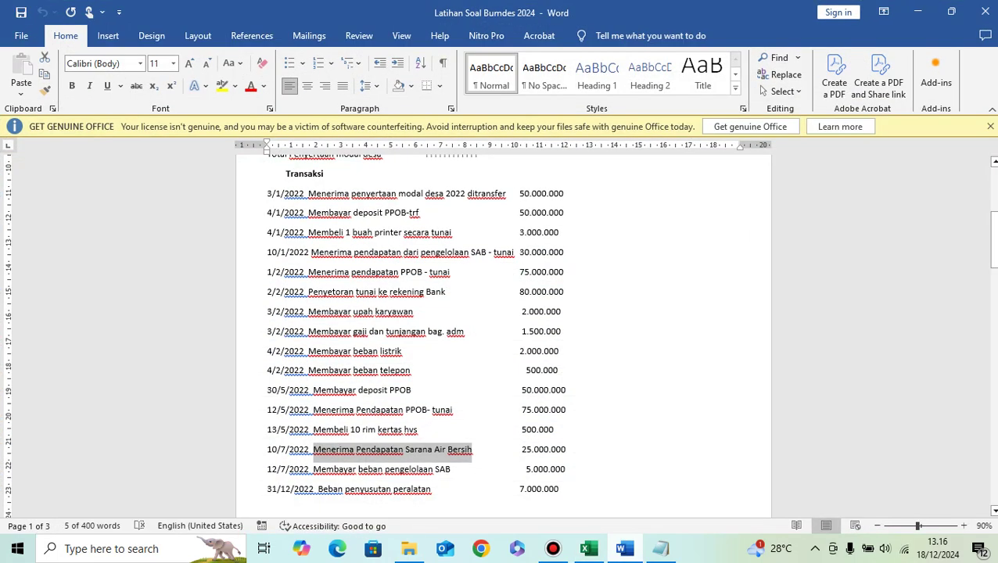
pyautogui.hotkey('alt', 'Tab')
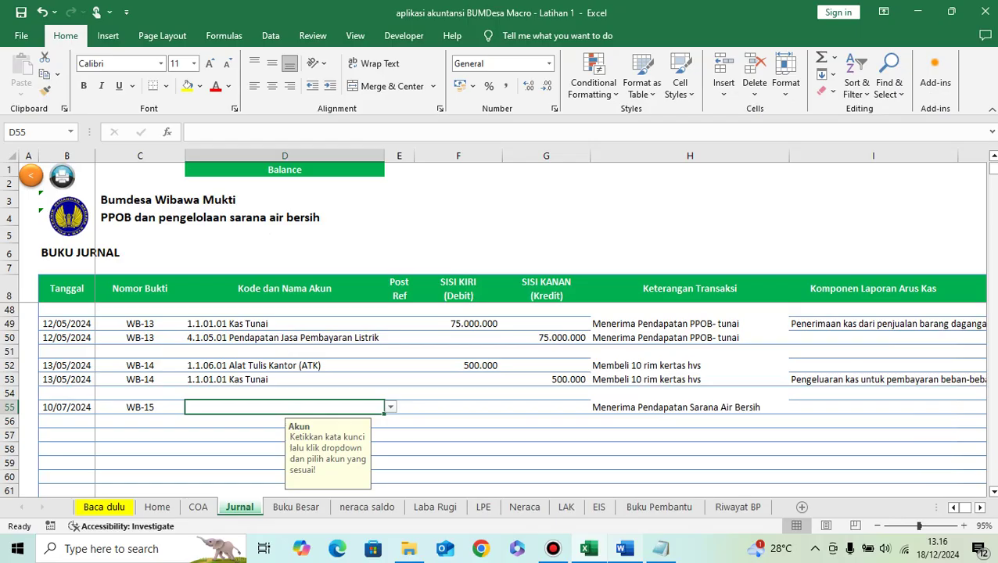
pyautogui.write('kas')
pyautogui.moveTo(661, 548)
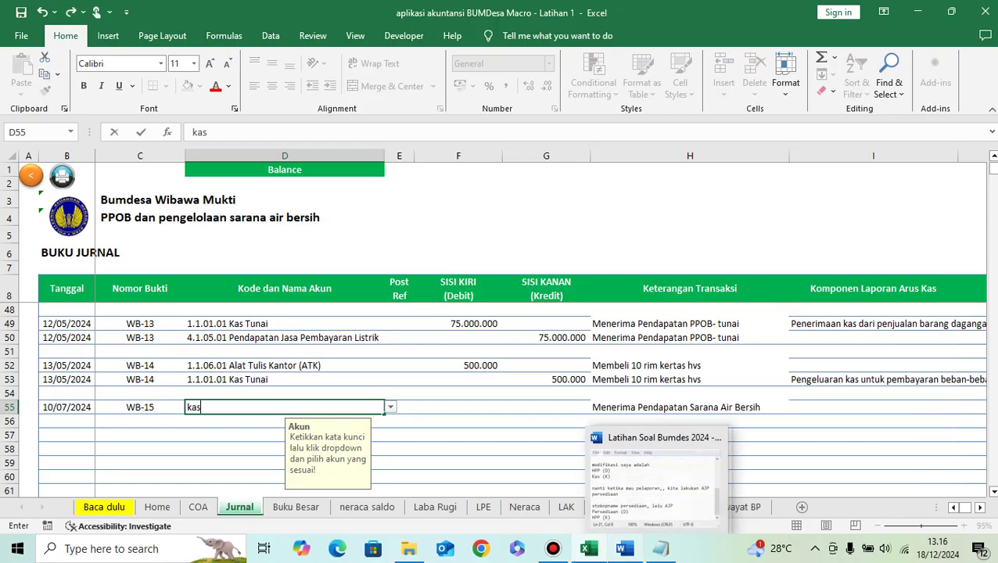
pyautogui.click(661, 477)
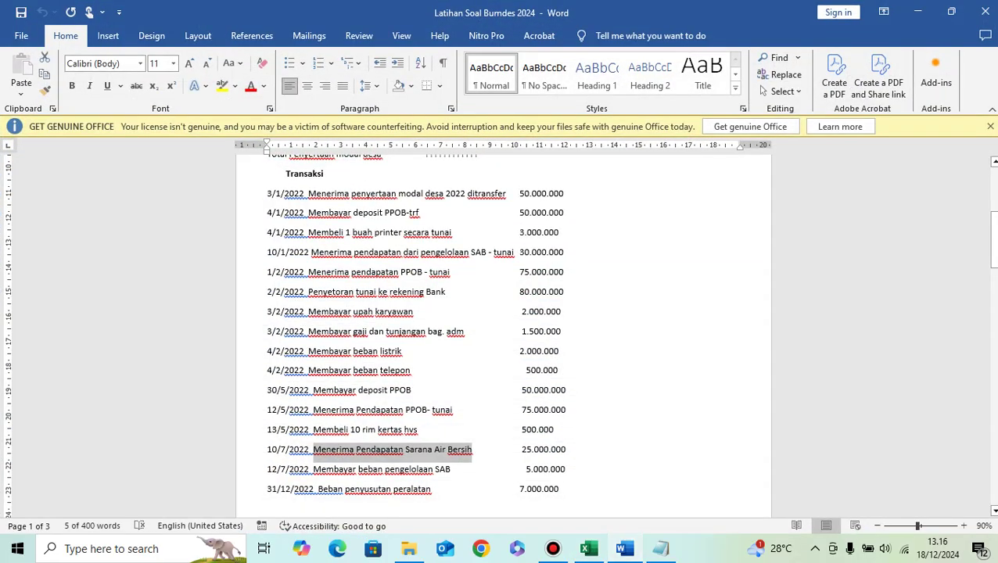
pyautogui.hotkey('alt', 'Tab')
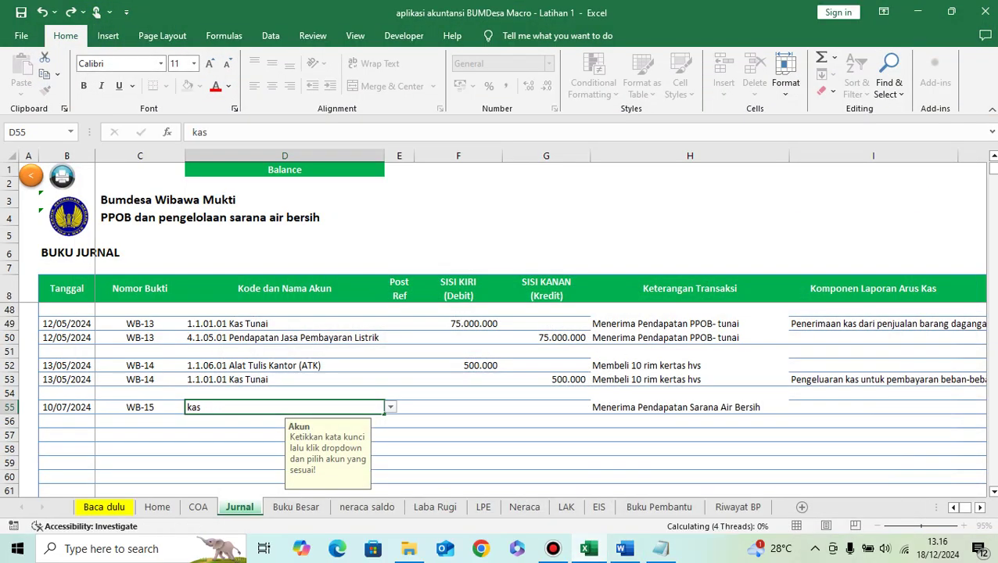
pyautogui.hotkey('alt', 'Down')
pyautogui.press('Return')
# Step: Enter 25.000.000 as the debit amount in F55
pyautogui.click(458, 406)
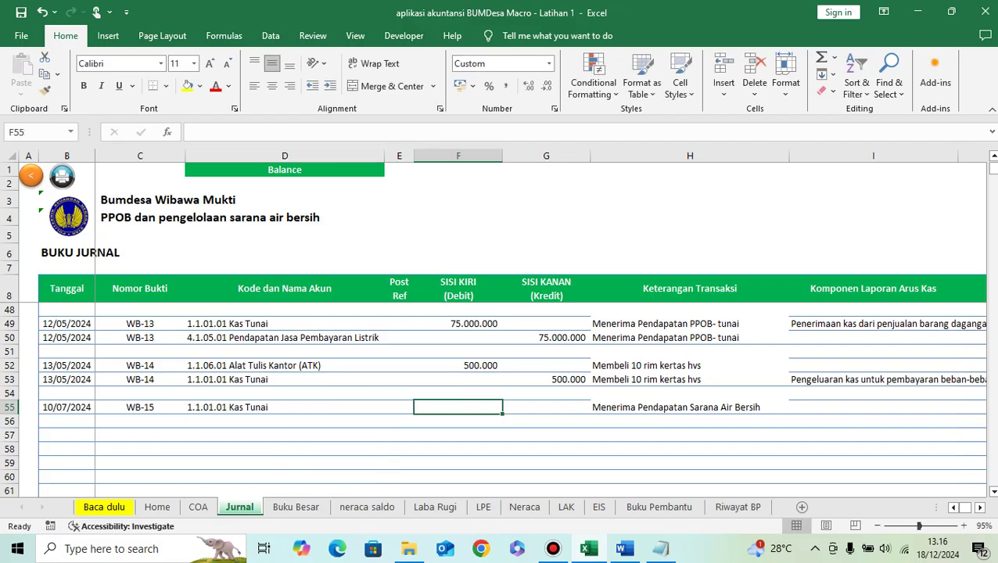
pyautogui.hotkey('alt', 'Tab')
pyautogui.hotkey('alt', 'Tab')
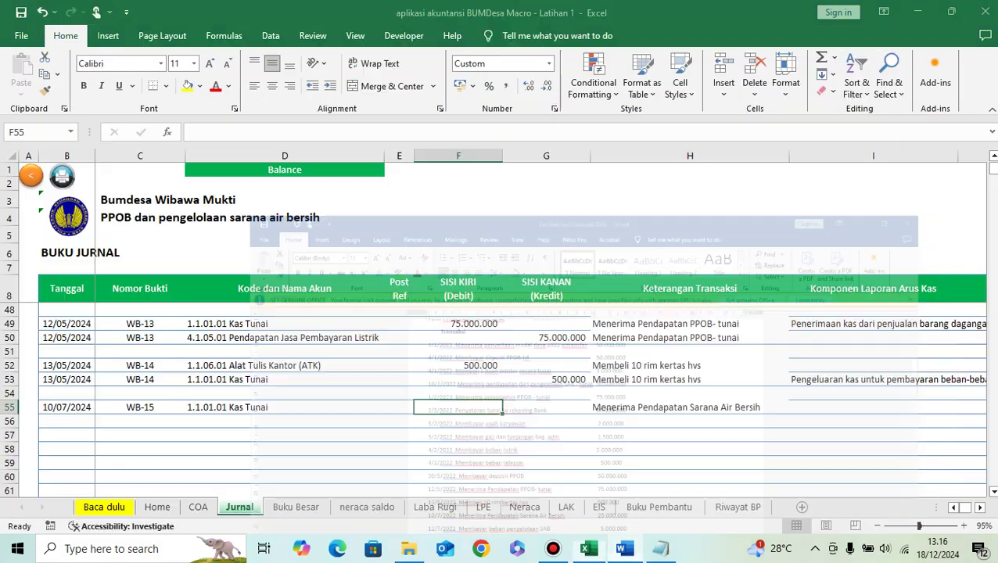
pyautogui.write('25.000.00')
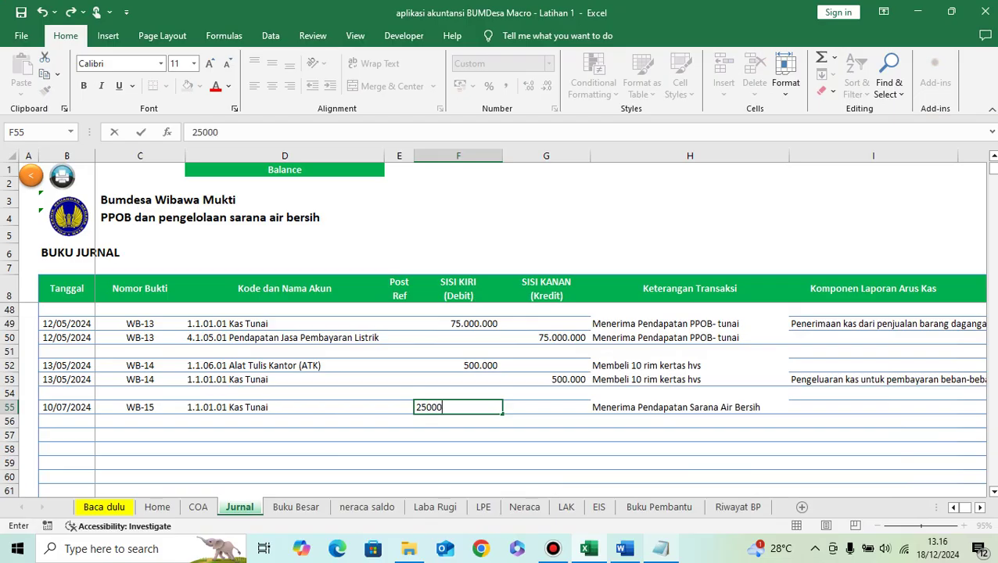
pyautogui.write('0')
pyautogui.press('Return')
pyautogui.press('Left')
pyautogui.press('Left')
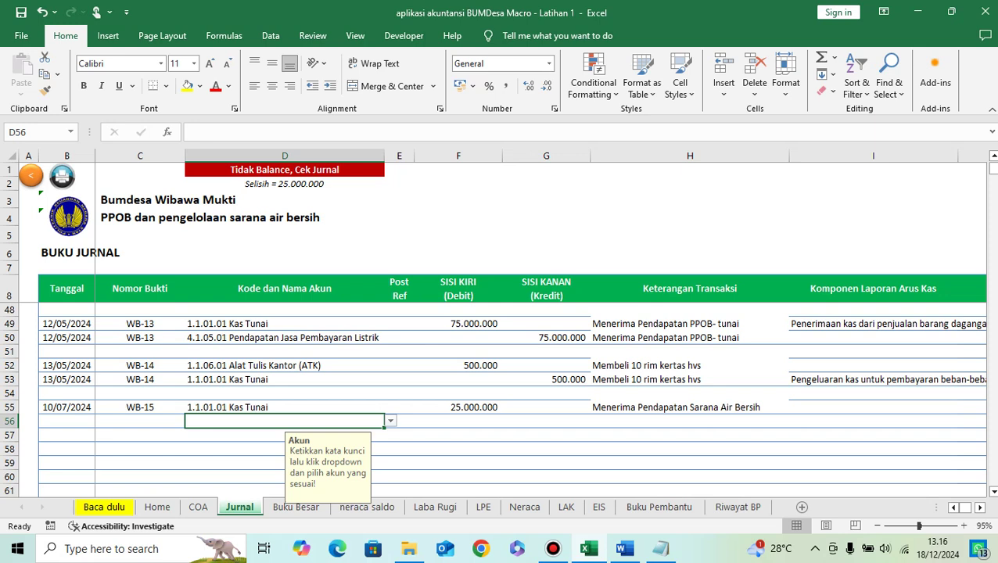
# Step: Credit 25.000.000 to 4.1.02.01 Pendapatan Pengelolaan Air Bersih on row 56
pyautogui.write('SAB')
pyautogui.hotkey('ctrl', 'Return')
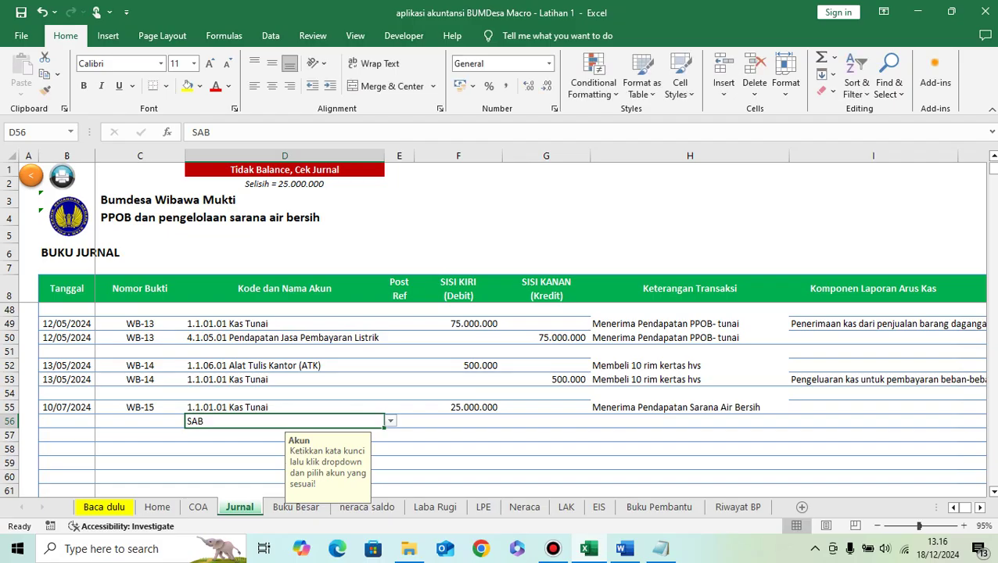
pyautogui.write('sarana')
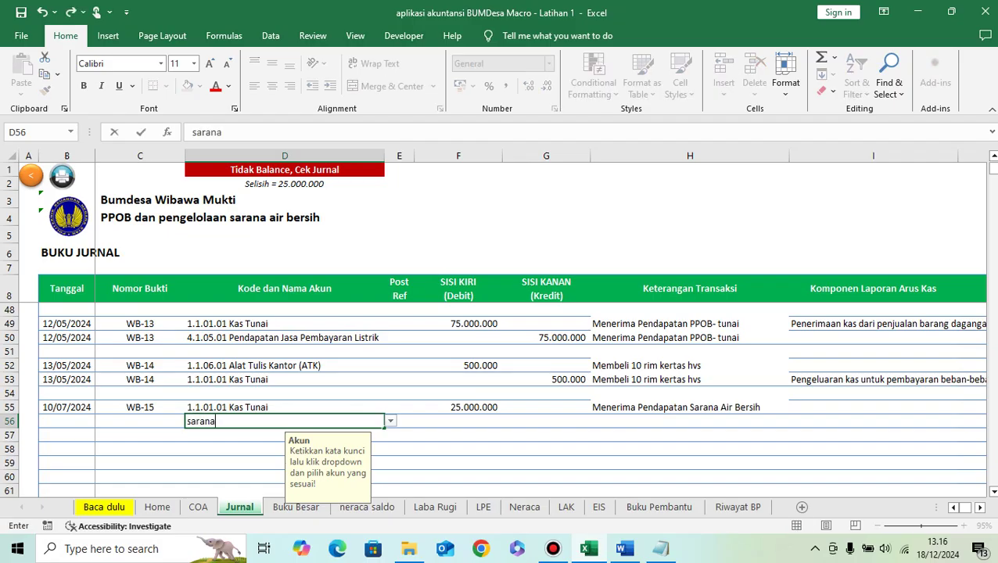
pyautogui.hotkey('ctrl', 'Return')
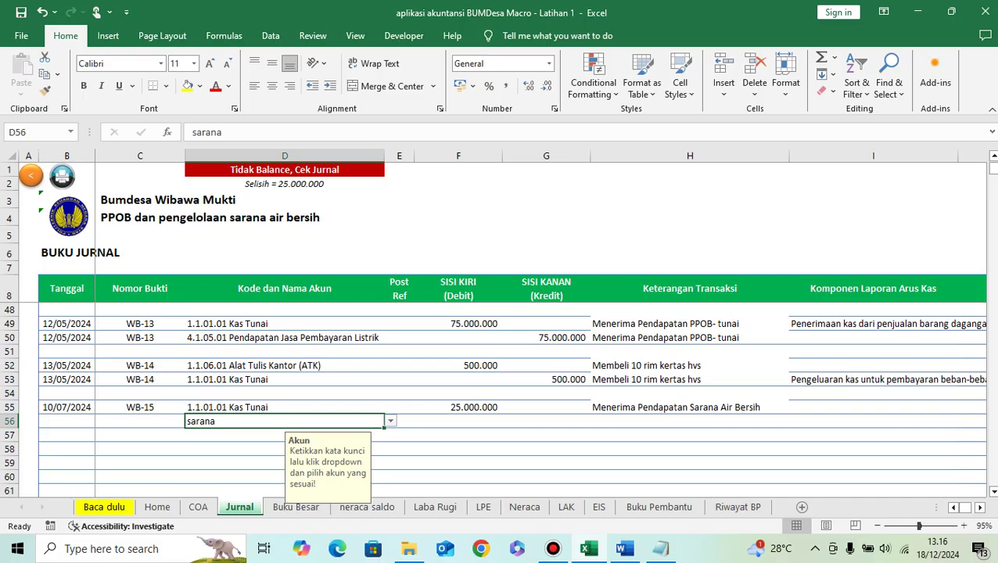
pyautogui.press('BackSpace')
pyautogui.write('air')
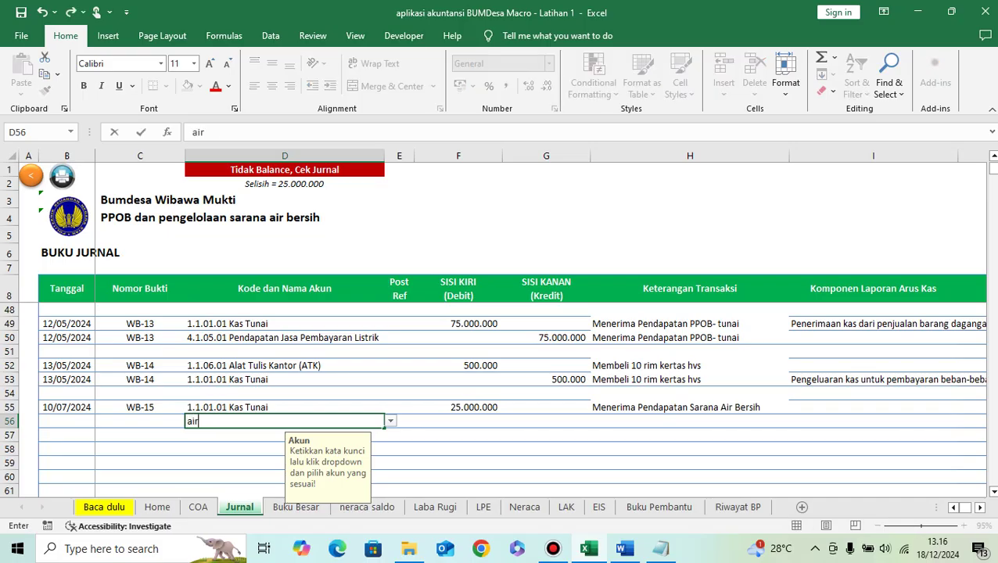
pyautogui.hotkey('ctrl', 'Return')
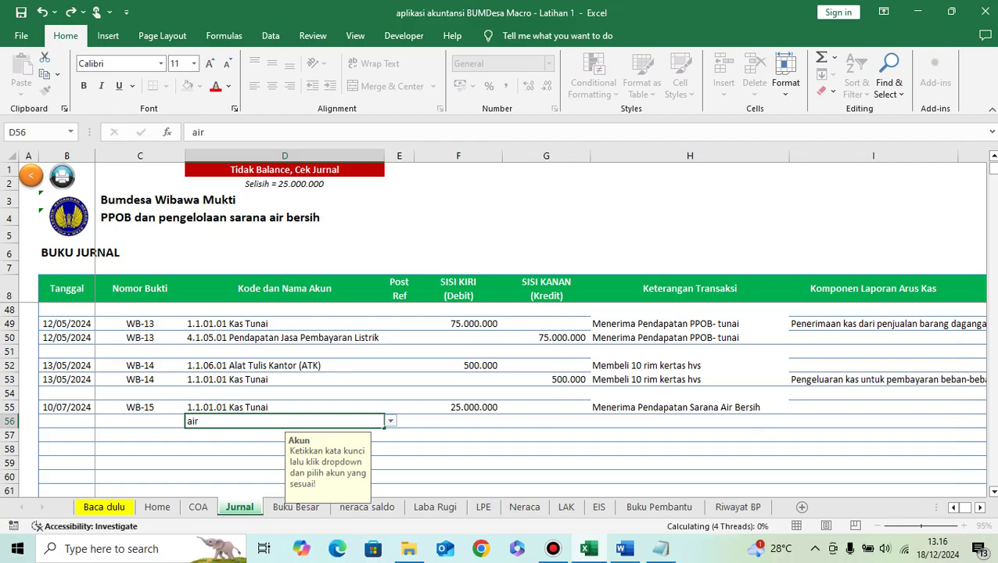
pyautogui.hotkey('alt', 'Down')
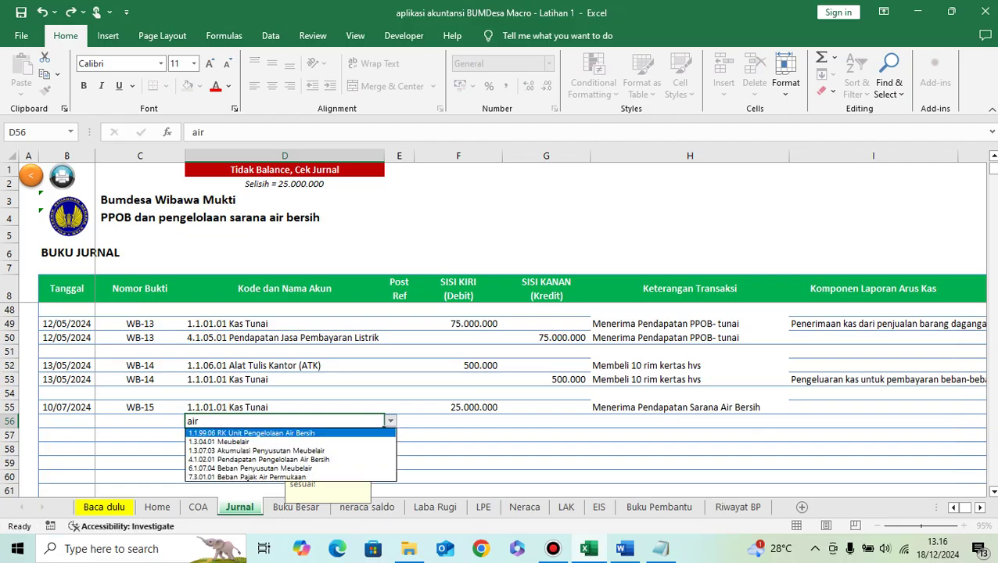
pyautogui.press('Down')
pyautogui.press('Down')
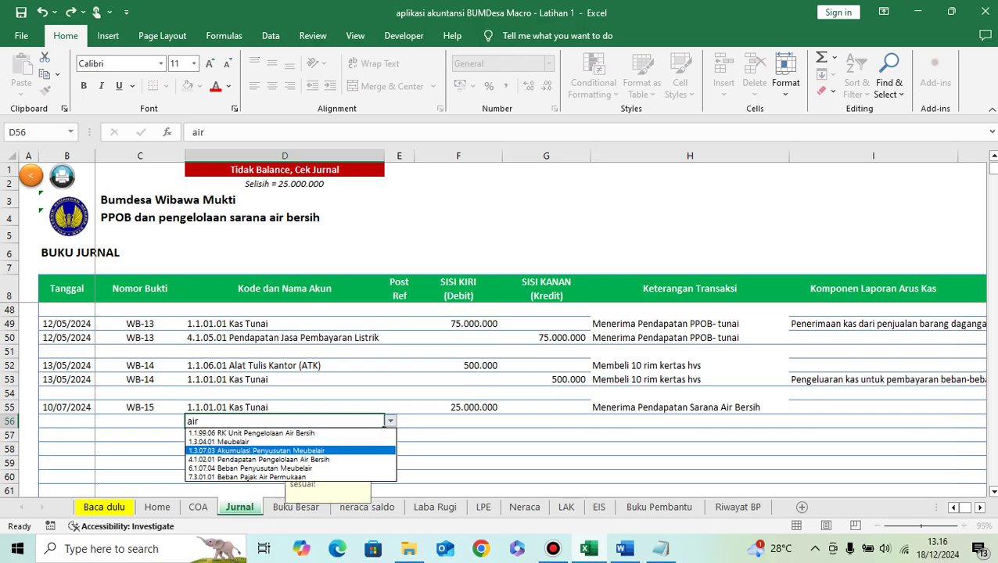
pyautogui.press('Down')
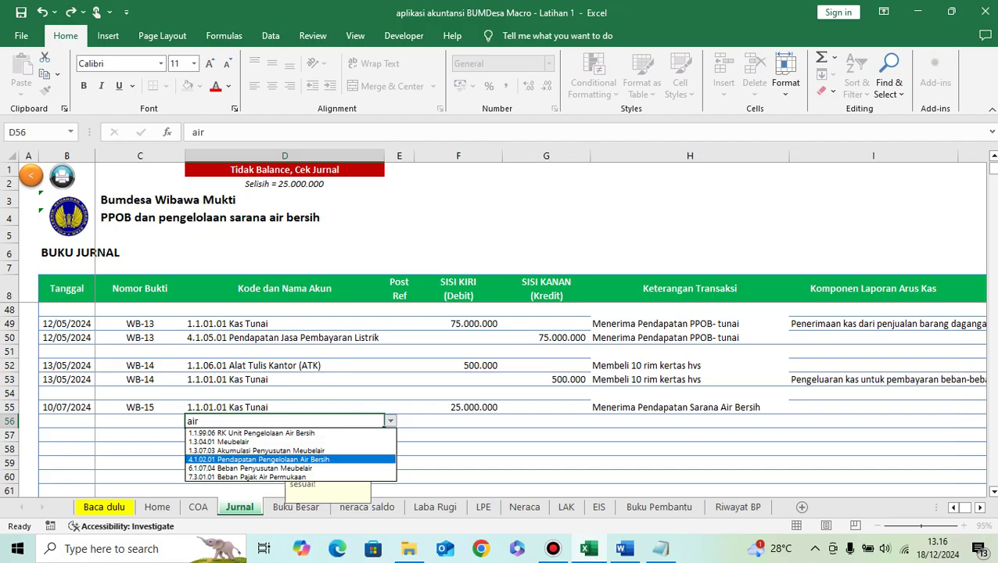
pyautogui.press('Return')
pyautogui.press('Tab')
pyautogui.press('Tab')
pyautogui.press('Tab')
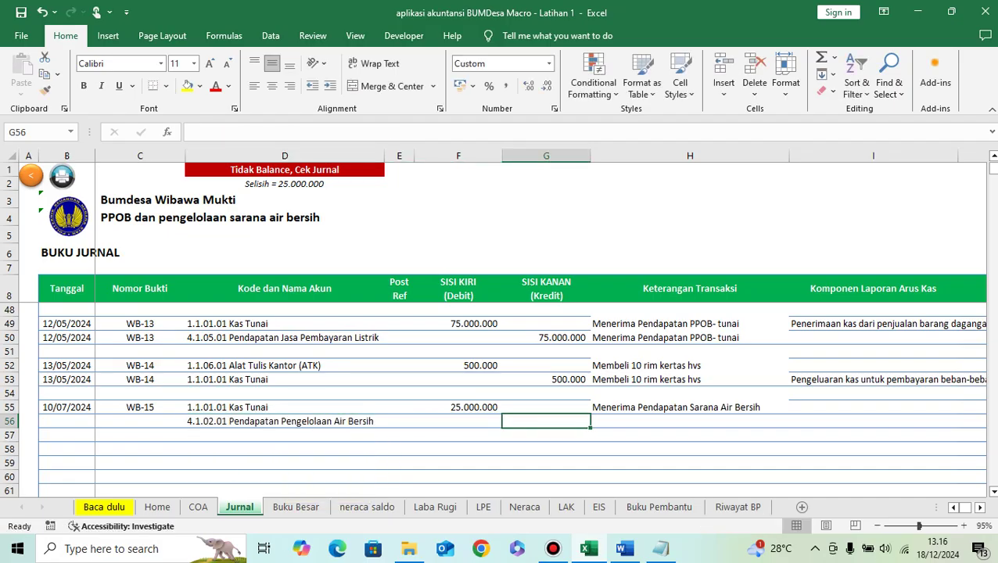
pyautogui.write('25000000')
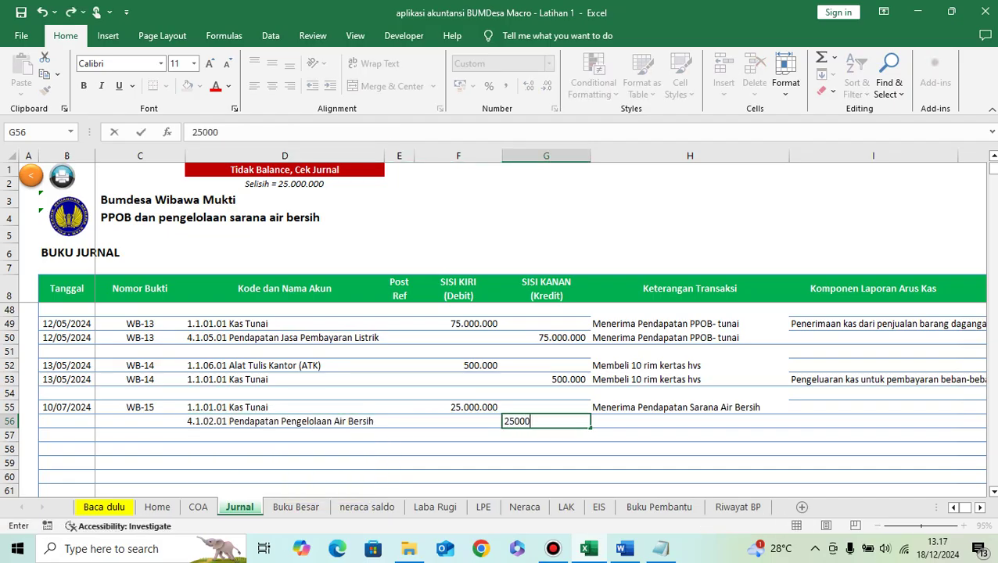
pyautogui.press('Return')
# Step: Copy row 55's description, date and WB-15 voucher down to row 56
pyautogui.press('Up')
pyautogui.press('Up')
pyautogui.press('Right')
pyautogui.hotkey('ctrl', 'c')
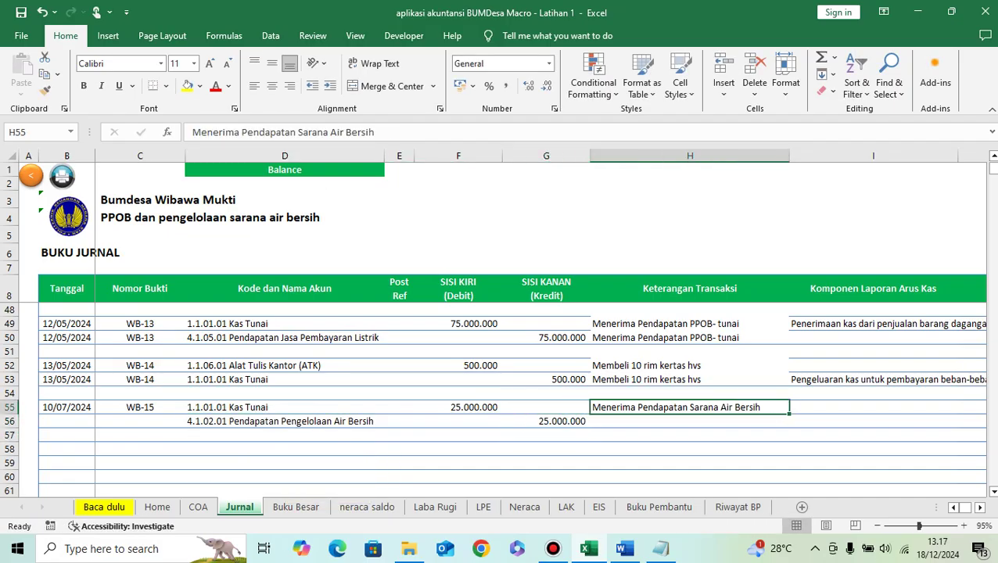
pyautogui.press('Down')
pyautogui.hotkey('ctrl', 'v')
pyautogui.press('Left')
pyautogui.press('Left')
pyautogui.press('Left')
pyautogui.press('Left')
pyautogui.press('Left')
pyautogui.press('Left')
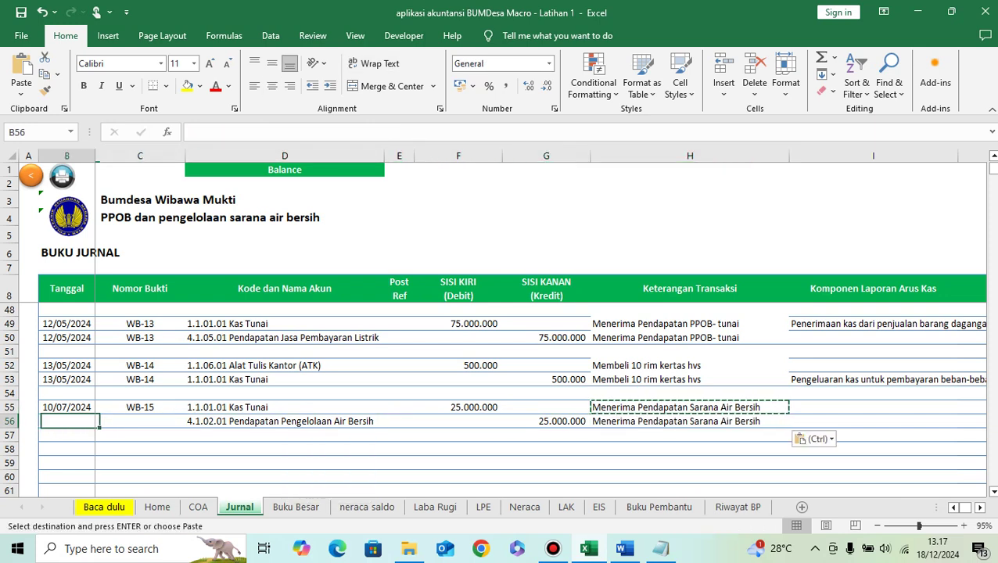
pyautogui.press('Up')
pyautogui.hotkey('shift', 'Right')
pyautogui.hotkey('ctrl', 'c')
pyautogui.press('Down')
pyautogui.hotkey('ctrl', 'v')
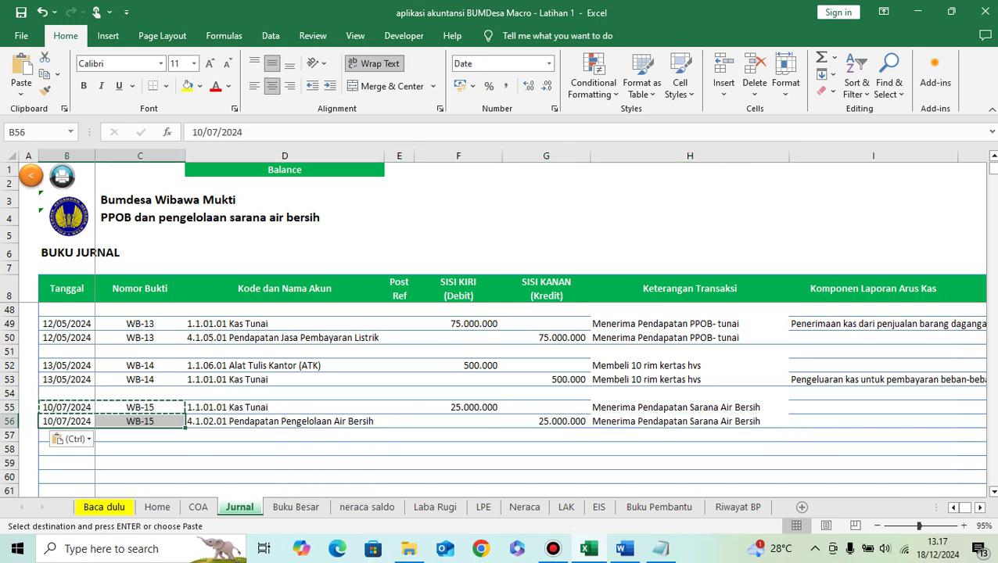
# Step: Tag I55 as Kas_Masuk_Operasi, Penerimaan kas dari penjualan jasa
pyautogui.press('Right')
pyautogui.press('Right')
pyautogui.press('Right')
pyautogui.press('Right')
pyautogui.press('Right')
pyautogui.press('Right')
pyautogui.press('Up')
pyautogui.press('Right')
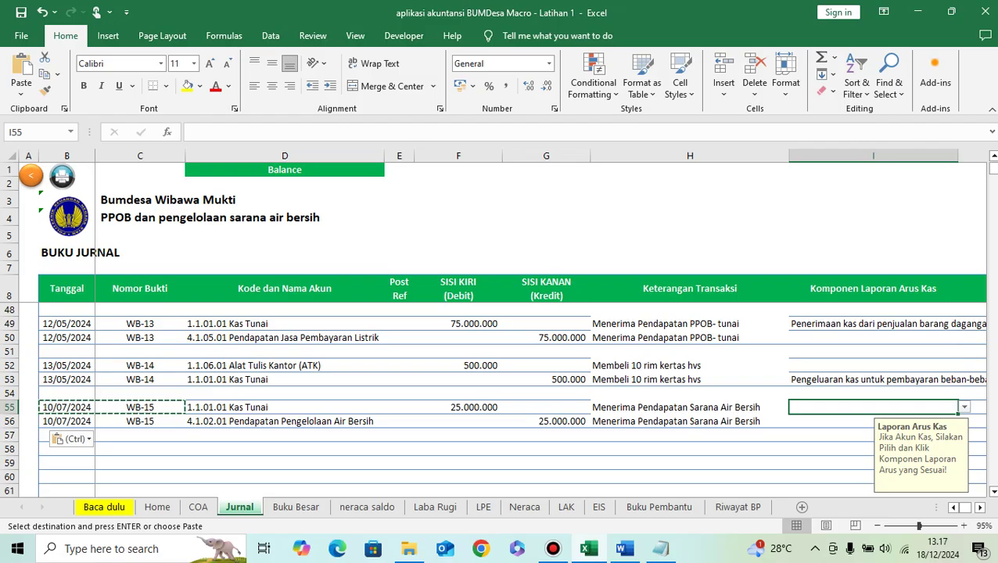
pyautogui.hotkey('alt', 'Down')
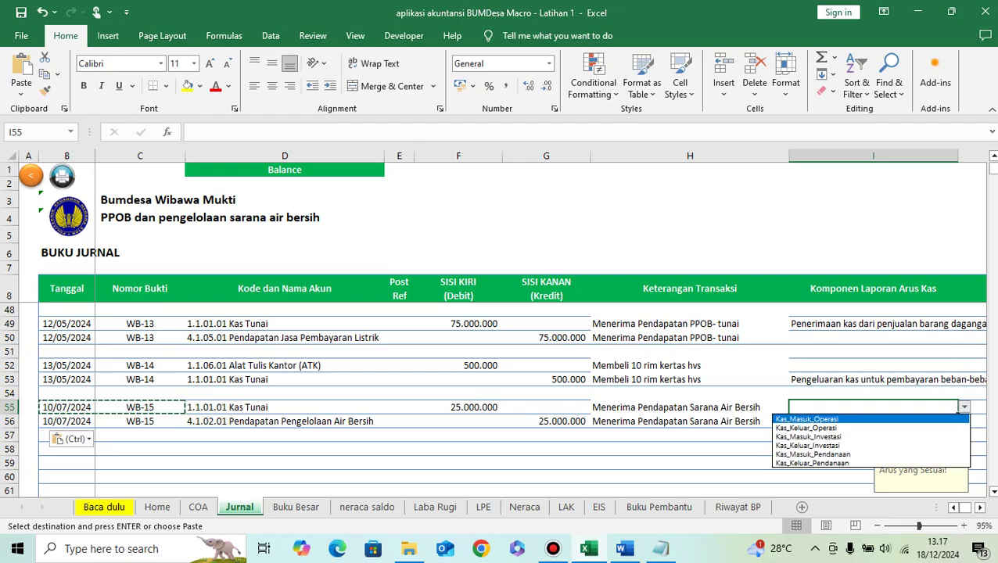
pyautogui.press('Return')
pyautogui.hotkey('alt', 'Down')
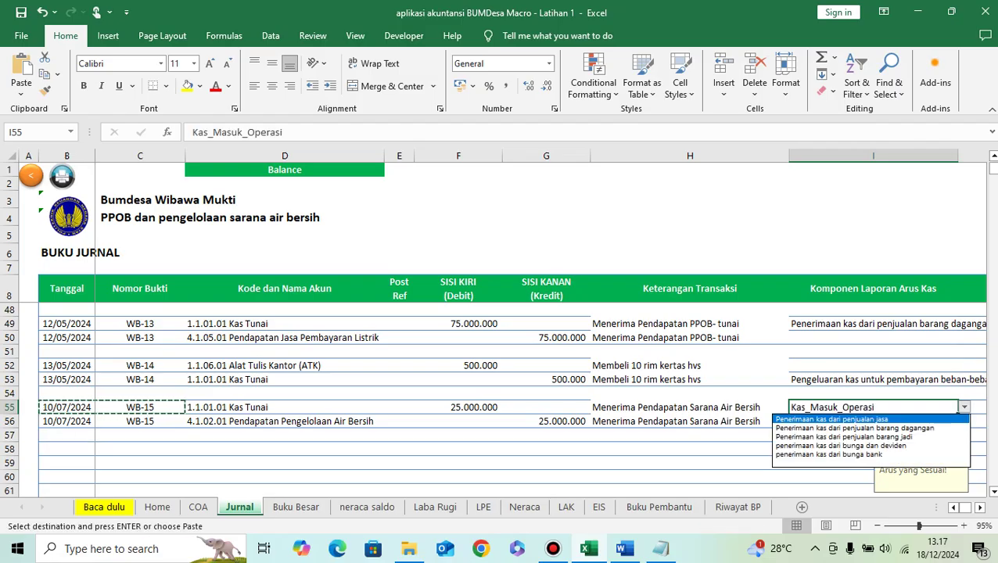
pyautogui.press('Down')
pyautogui.press('Up')
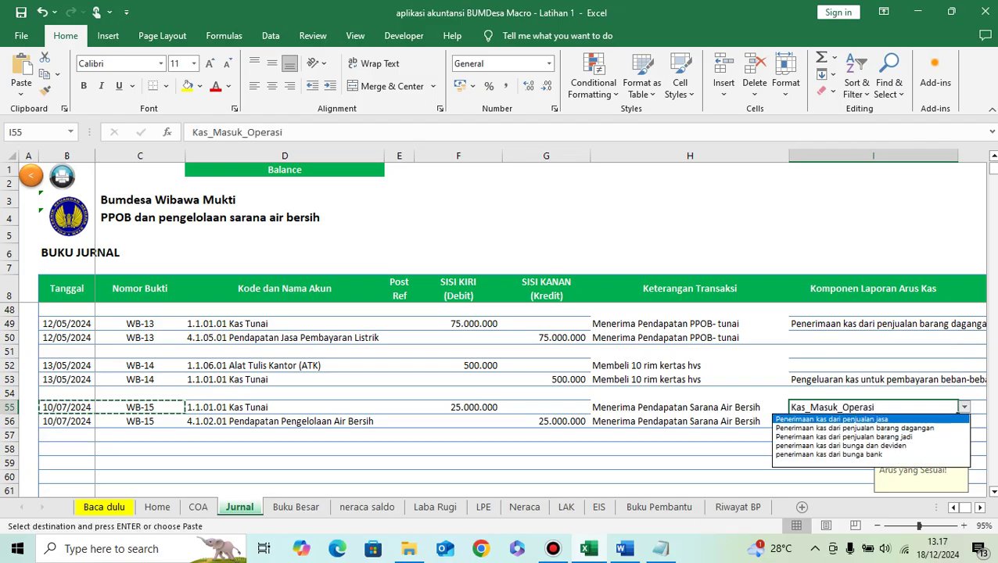
pyautogui.press('Return')
pyautogui.press('Return')
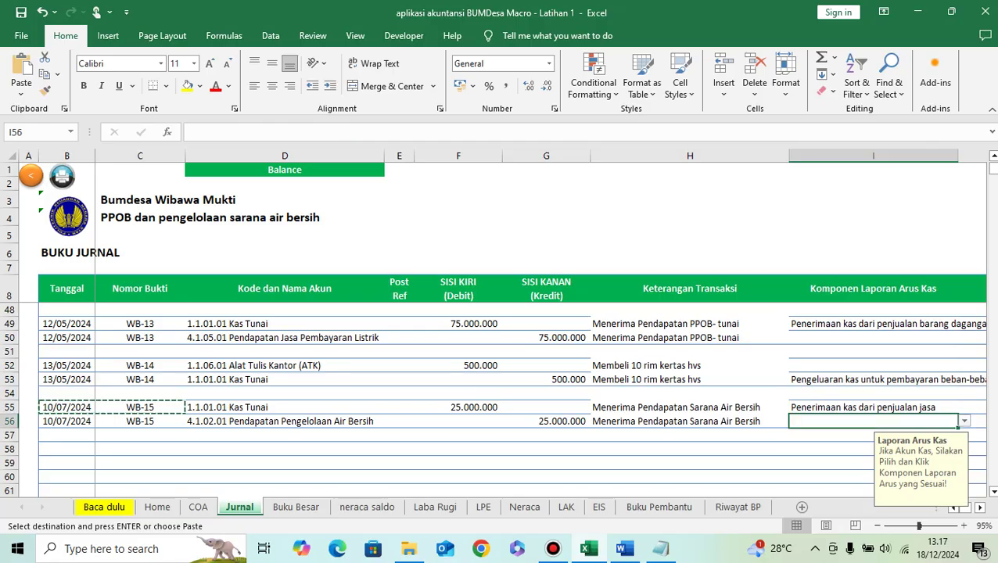
pyautogui.click(67, 449)
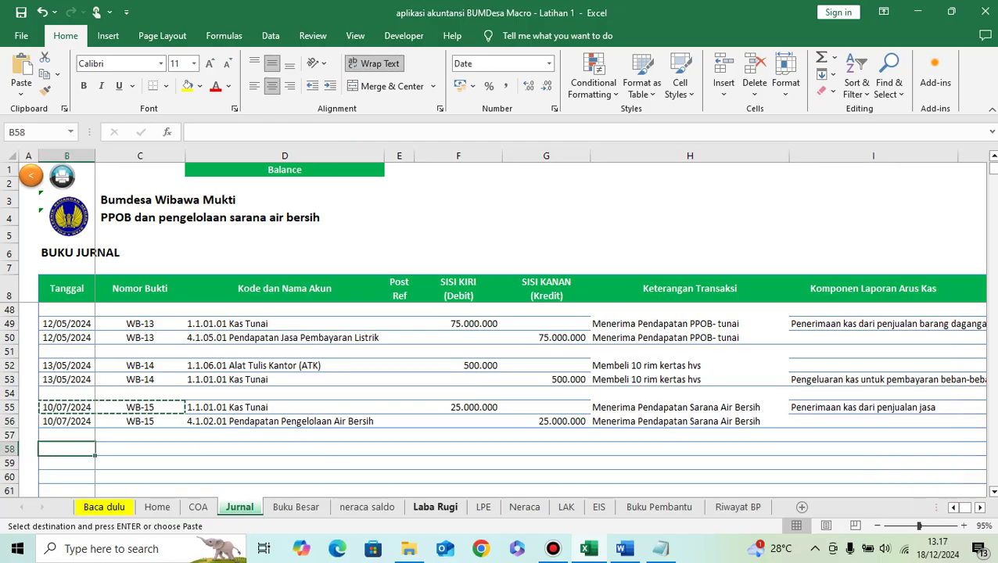
# Step: Select the 'Membayar beban pengelolaan SAB' transaction text in the Word exercise list
pyautogui.click(624, 548)
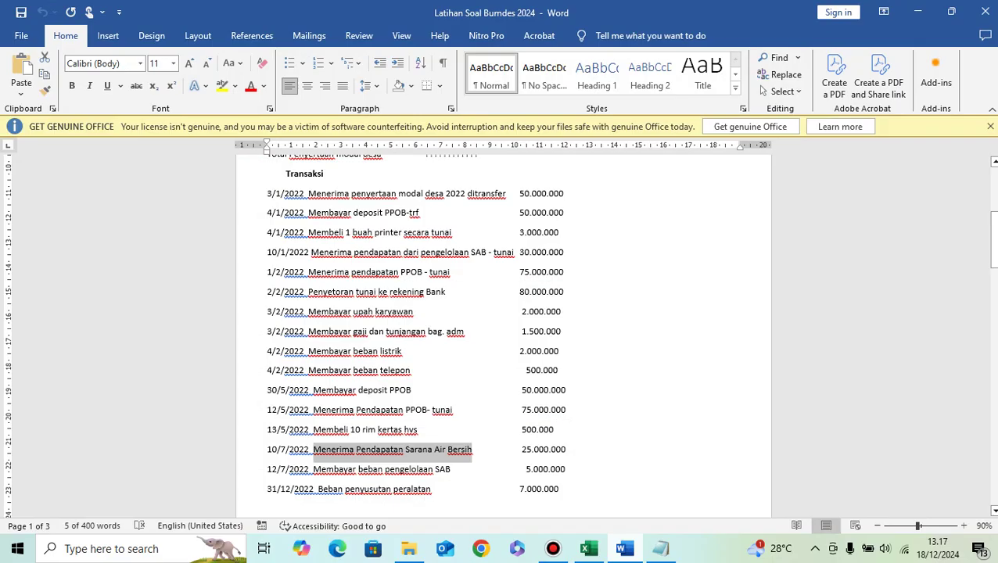
pyautogui.scroll(-1, 503, 329)
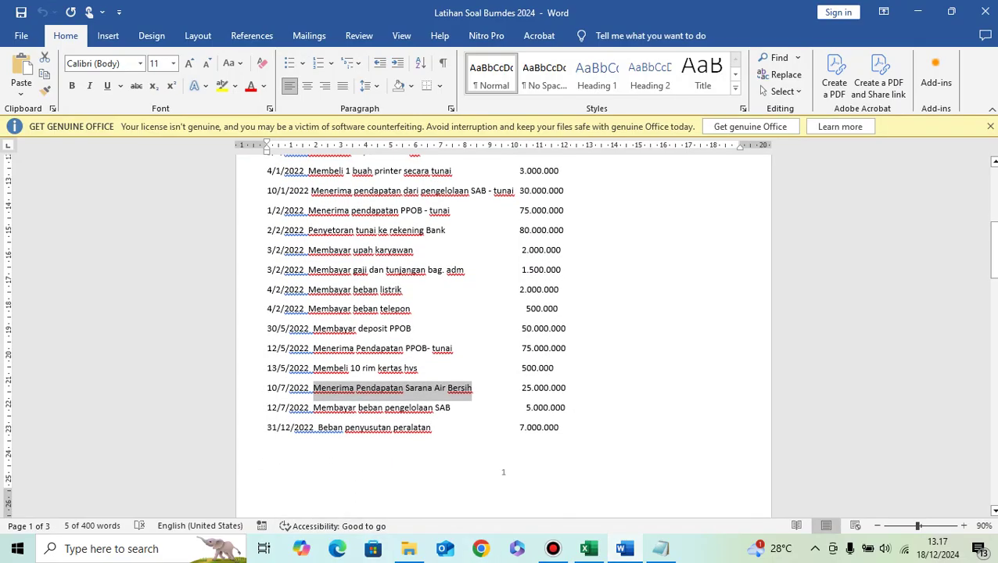
pyautogui.moveTo(313, 408); pyautogui.dragTo(450, 408)
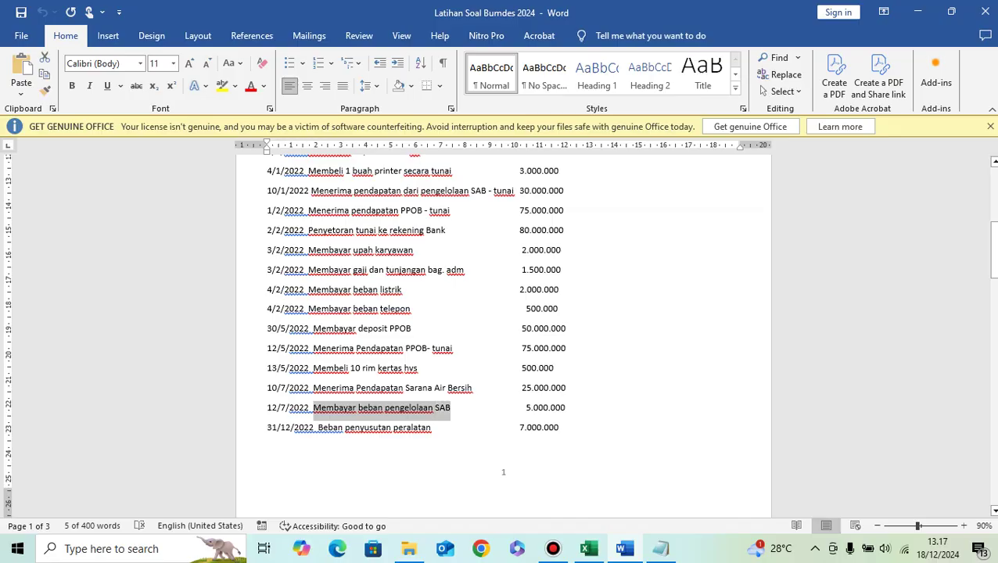
# Step: Paste the description into row 58 and date it 12/07/2024
pyautogui.click(588, 548)
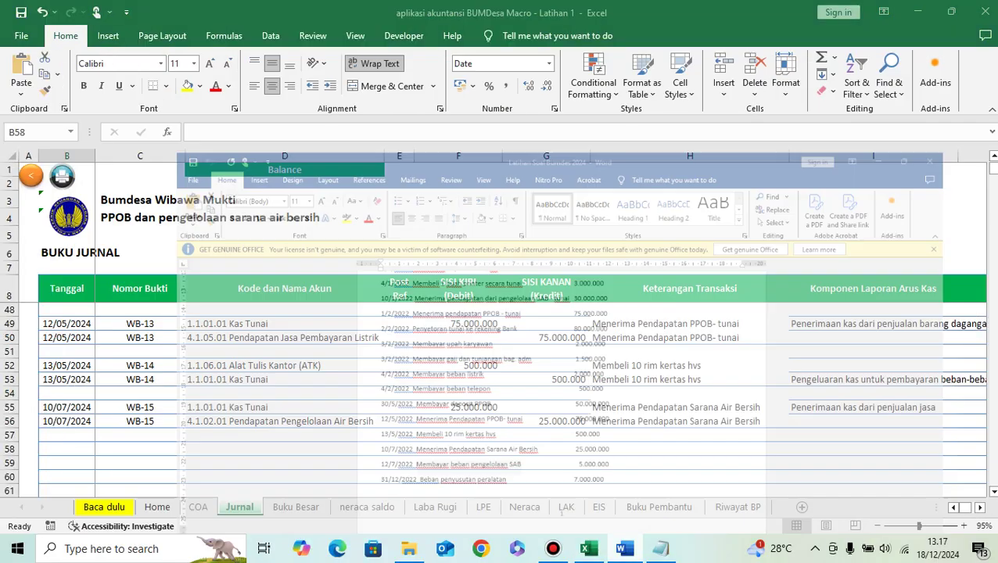
pyautogui.hotkey('ctrl', 'v')
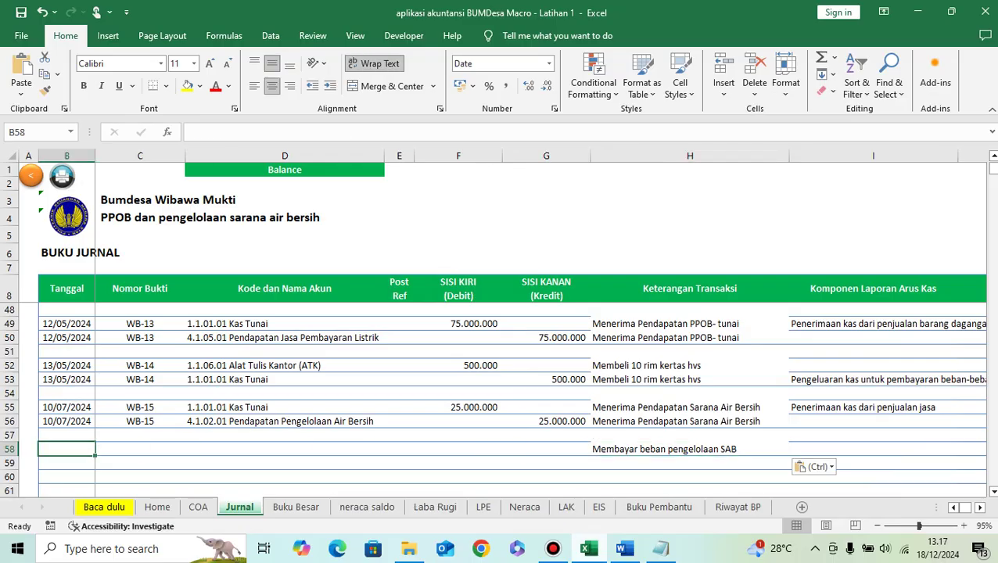
pyautogui.hotkey('alt', 'Tab')
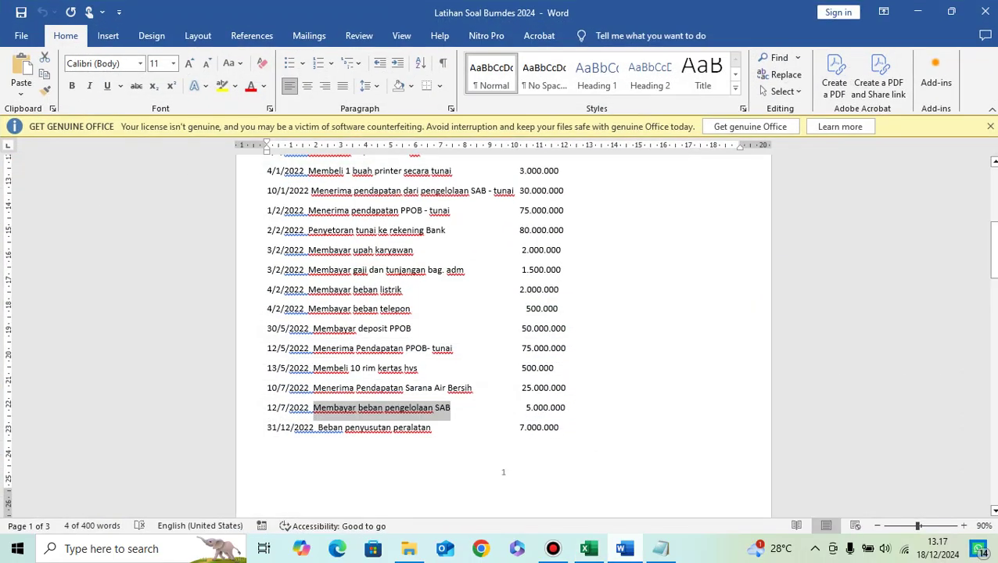
pyautogui.hotkey('alt', 'Tab')
pyautogui.click(67, 449)
pyautogui.write('12')
pyautogui.write('/7/2')
pyautogui.write('023')
pyautogui.press('BackSpace')
pyautogui.write('4')
pyautogui.press('Return')
# Step: Copy WB-15 into C58 and change it to voucher WB-16
pyautogui.press('Up')
pyautogui.click(140, 449)
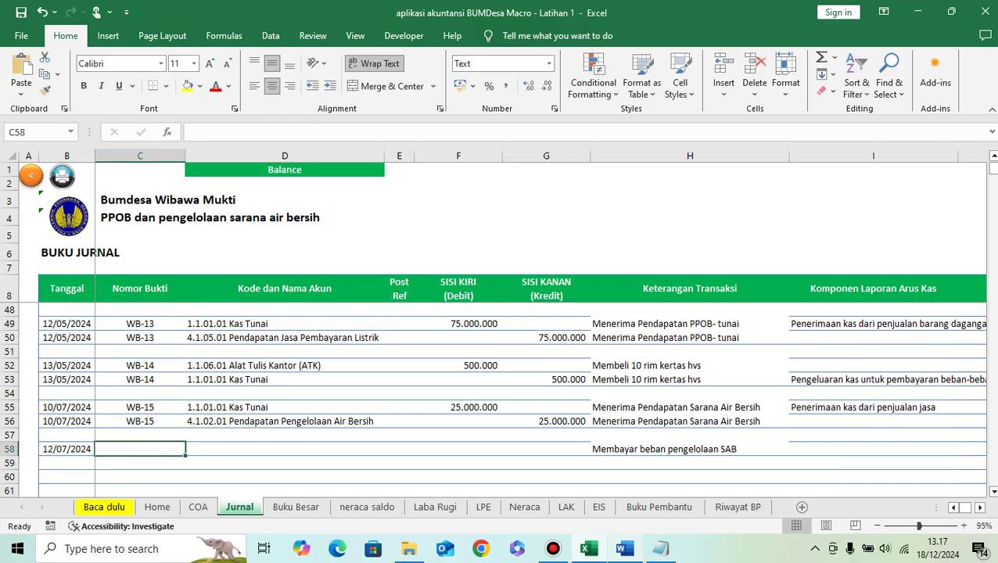
pyautogui.press('Up')
pyautogui.press('Up')
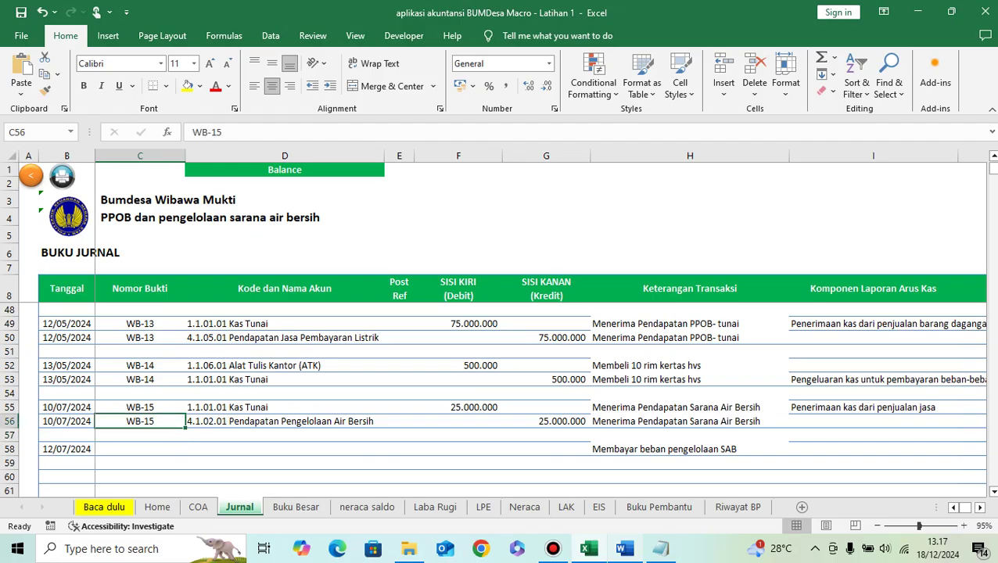
pyautogui.hotkey('ctrl', 'c')
pyautogui.press('Down')
pyautogui.press('Down')
pyautogui.hotkey('ctrl', 'v')
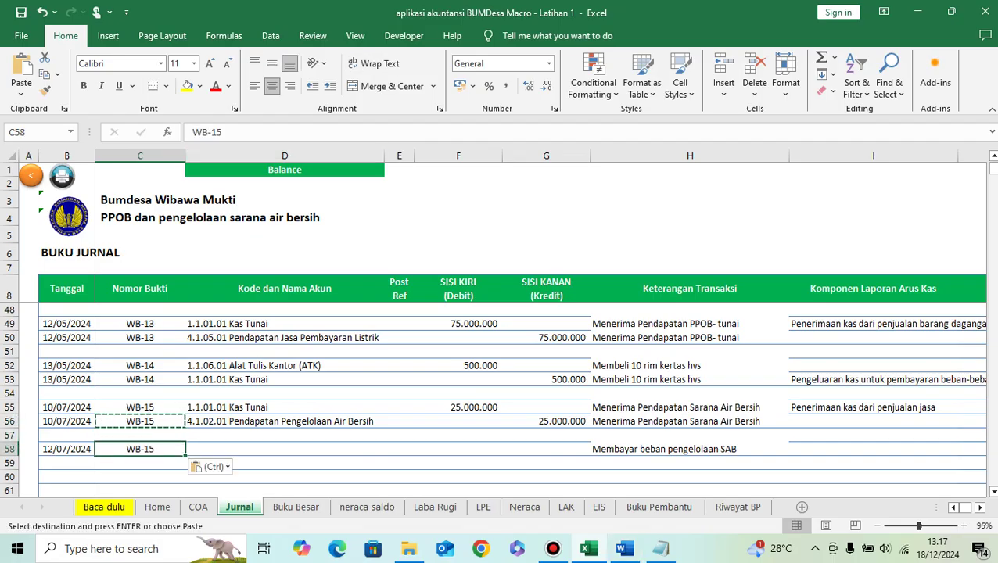
pyautogui.press('F2')
pyautogui.press('BackSpace')
pyautogui.write('6')
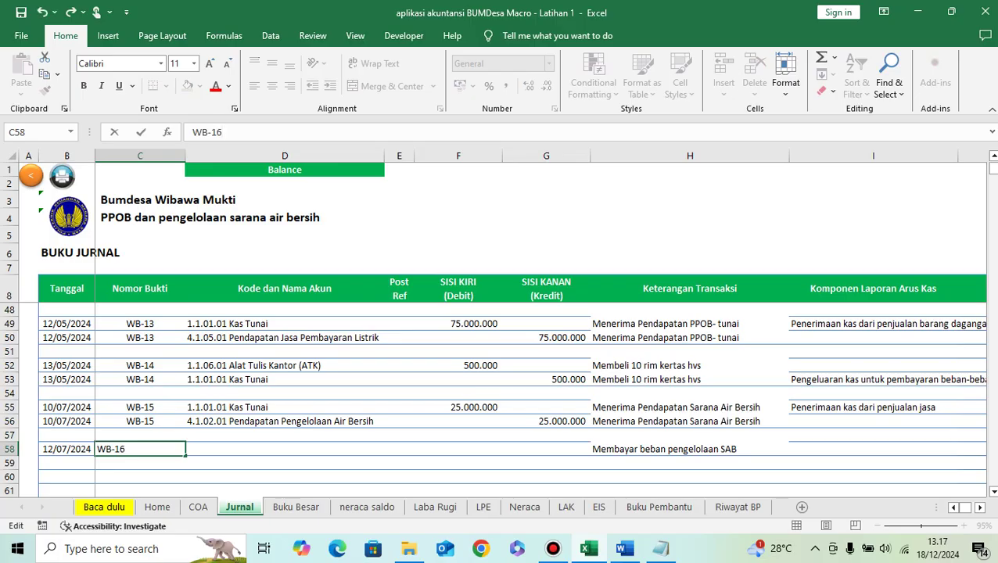
pyautogui.press('Tab')
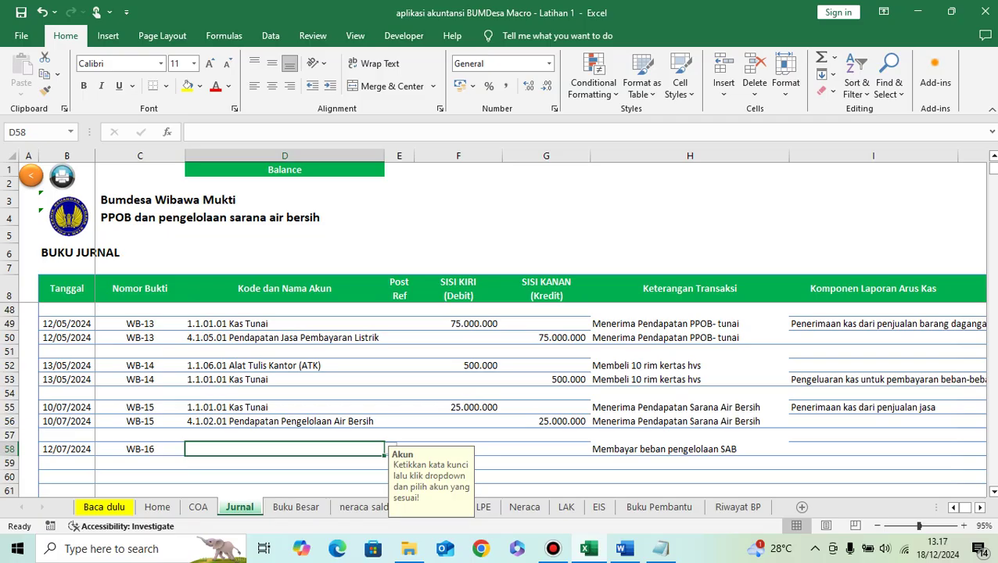
# Step: Check the Word list, then filter D58's account list with 'beban'
pyautogui.moveTo(624, 549)
pyautogui.click(624, 548)
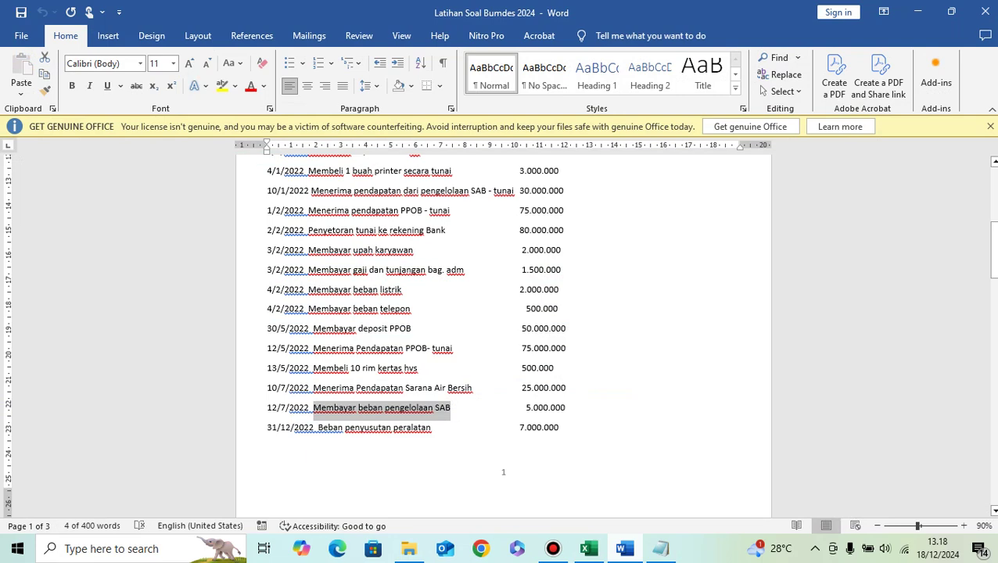
pyautogui.hotkey('alt', 'Tab')
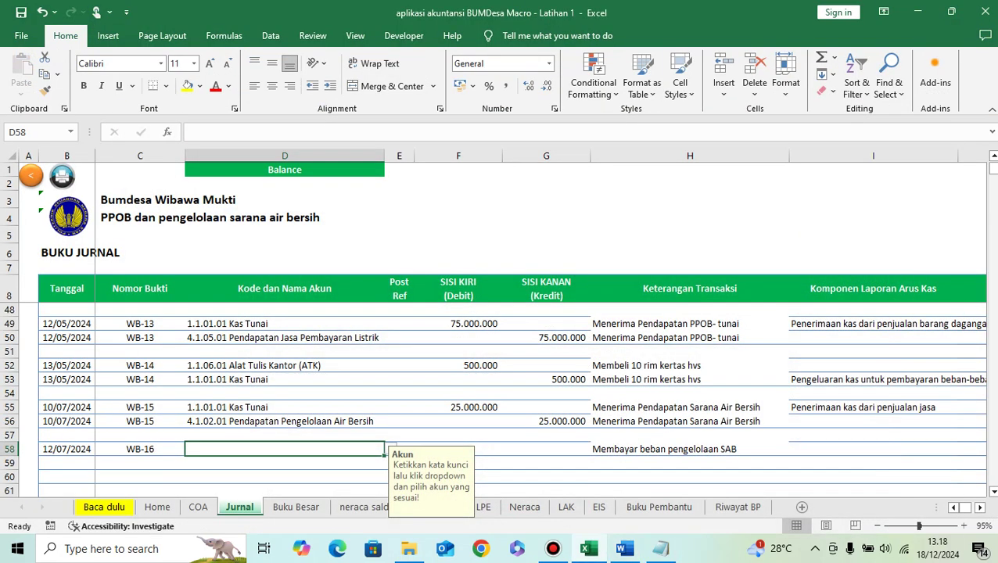
pyautogui.write('beban')
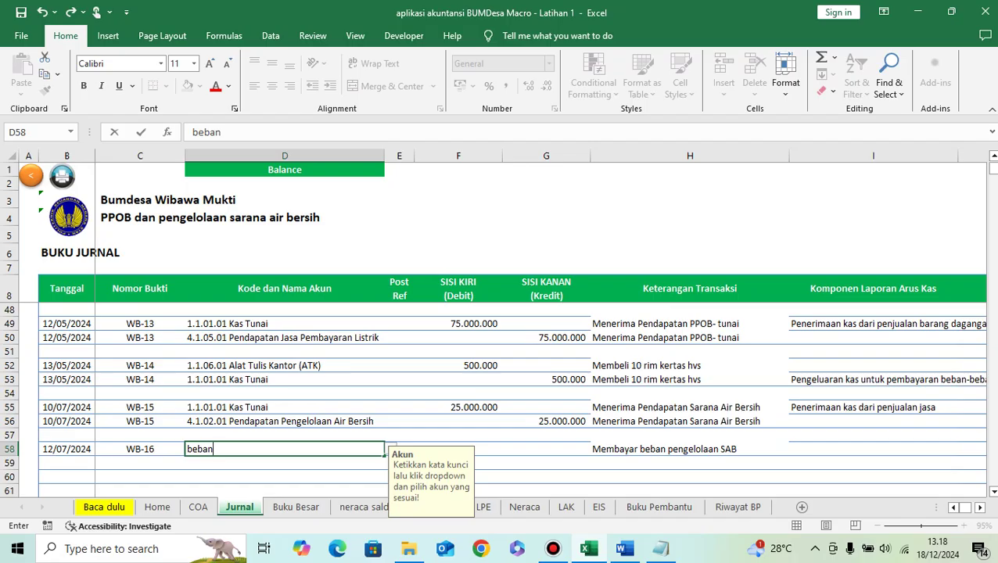
pyautogui.press('Return')
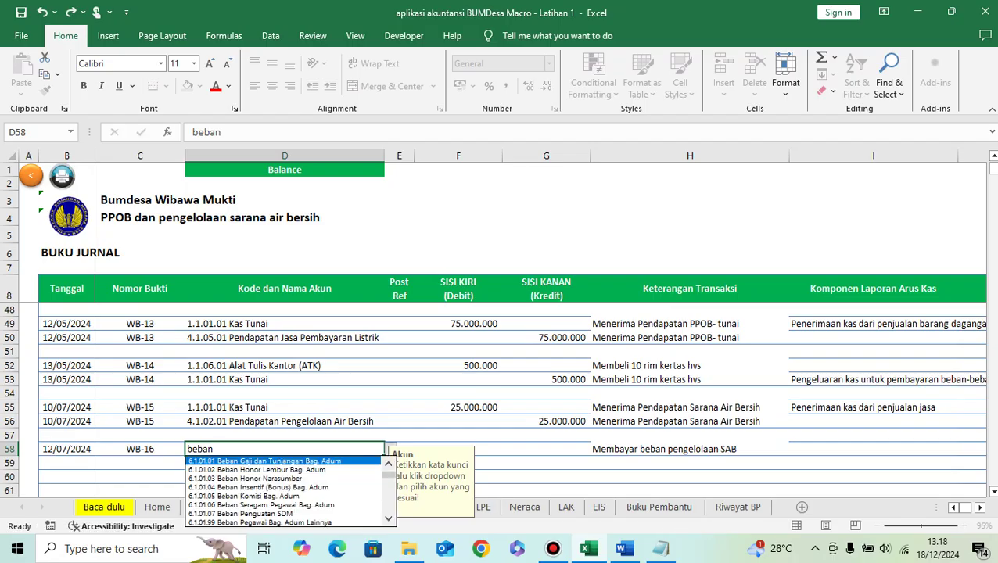
pyautogui.press('Down')
pyautogui.press('Down')
pyautogui.press('Down')
pyautogui.press('Down')
pyautogui.press('Down')
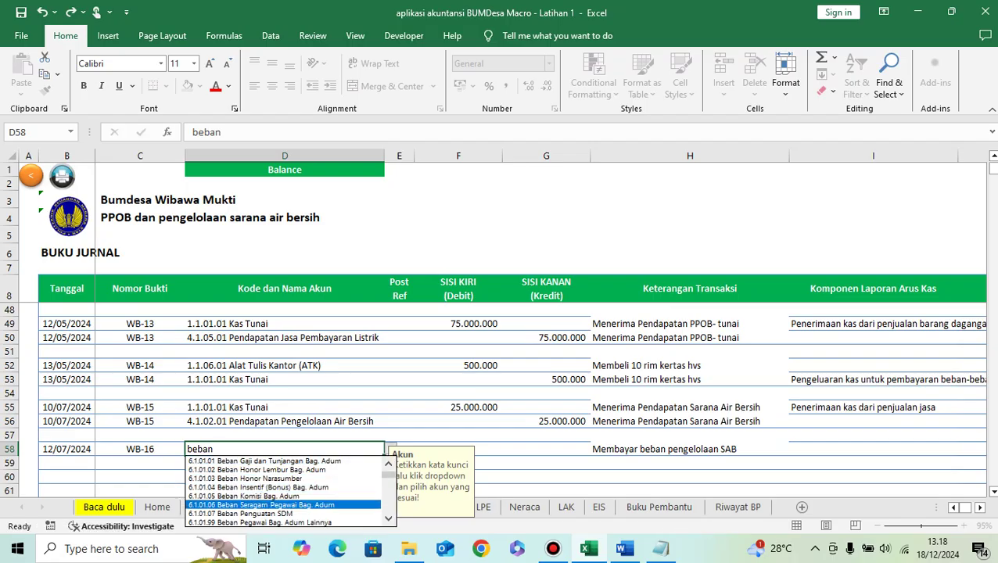
# Step: Pick 6.1.03.01 Beban Pemeliharaan dan Perbaikan from the Beban accounts for row 58
pyautogui.scroll(-4, 283, 491)
pyautogui.scroll(-2, 283, 491)
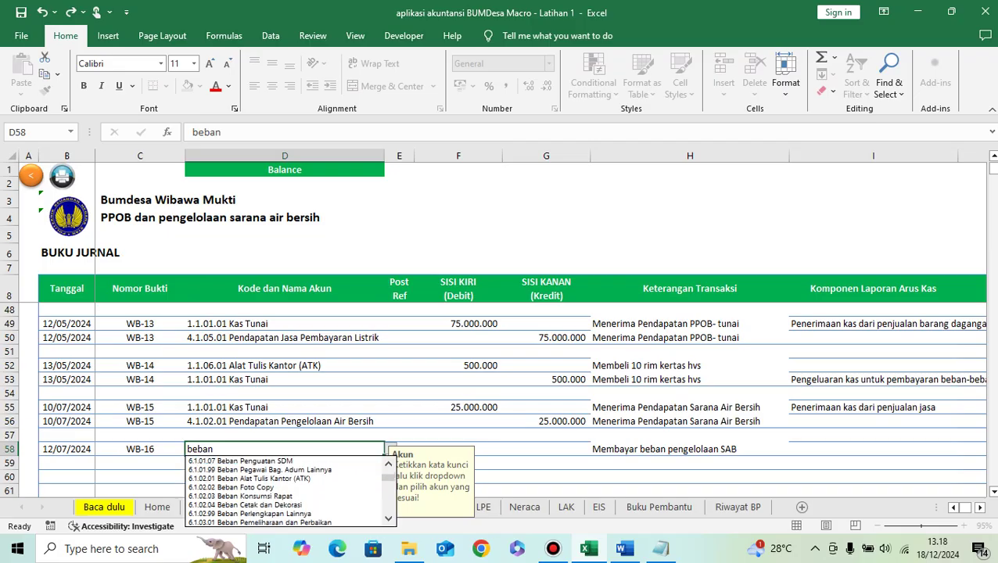
pyautogui.scroll(-1, 283, 491)
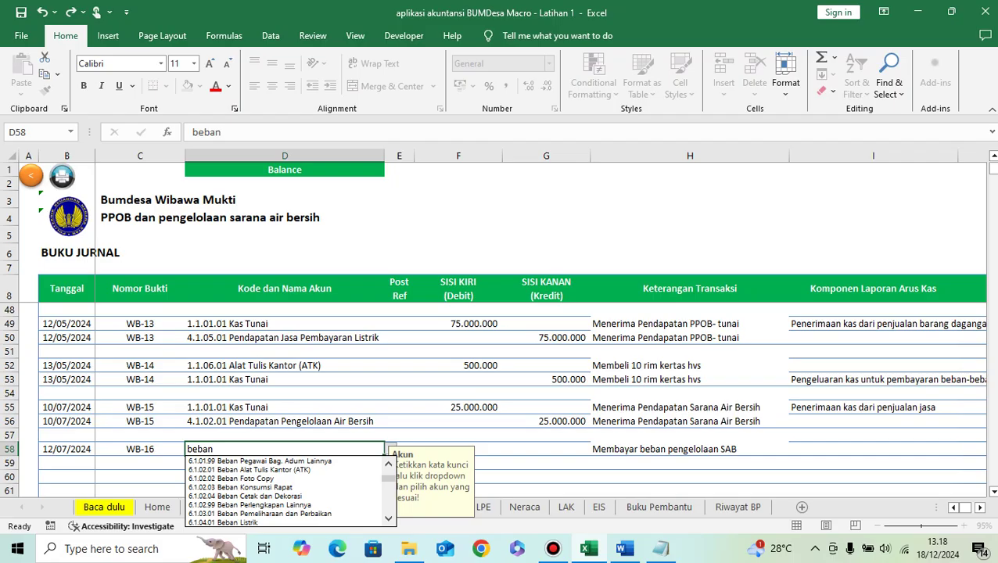
pyautogui.scroll(-4, 283, 491)
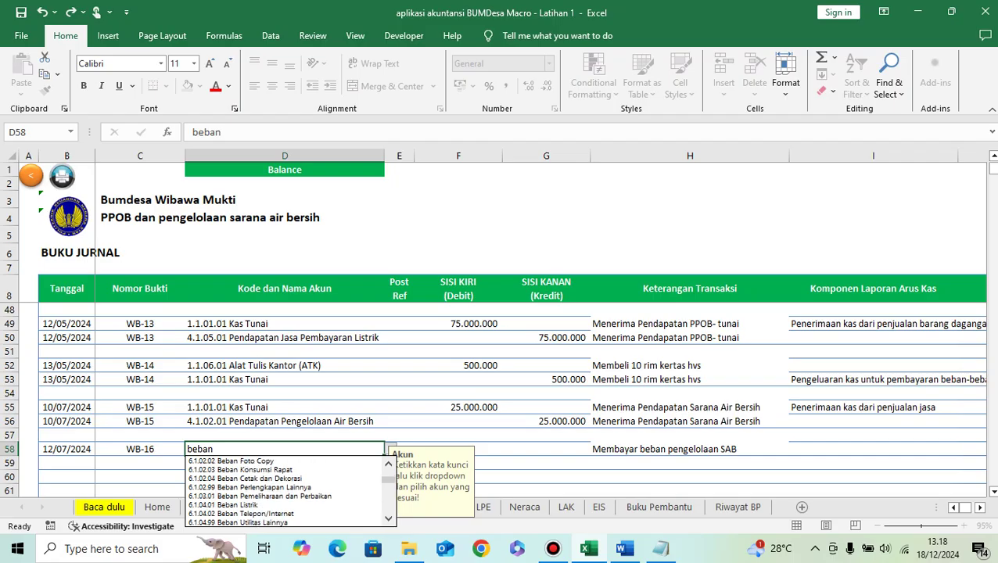
pyautogui.scroll(-5, 283, 491)
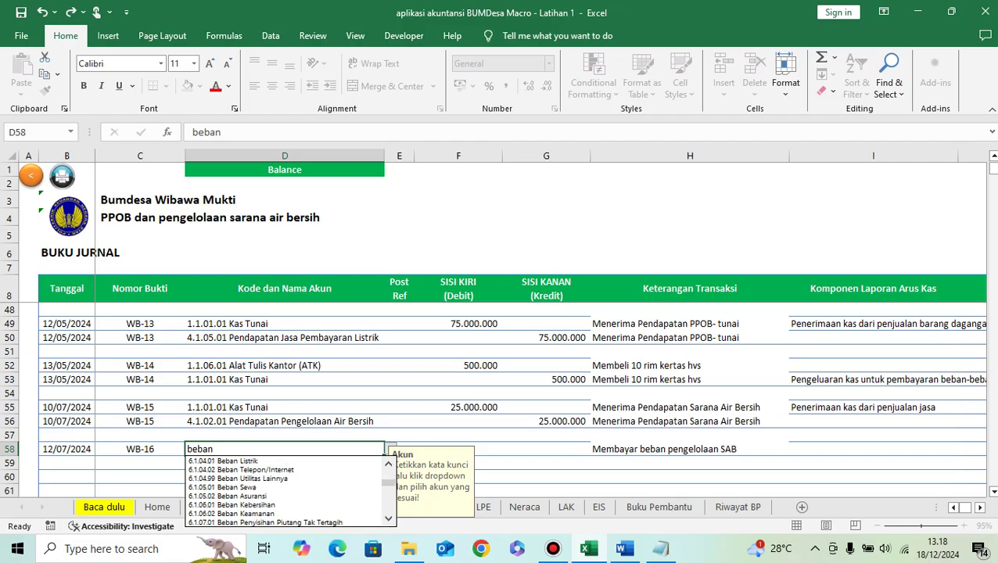
pyautogui.scroll(-4, 283, 491)
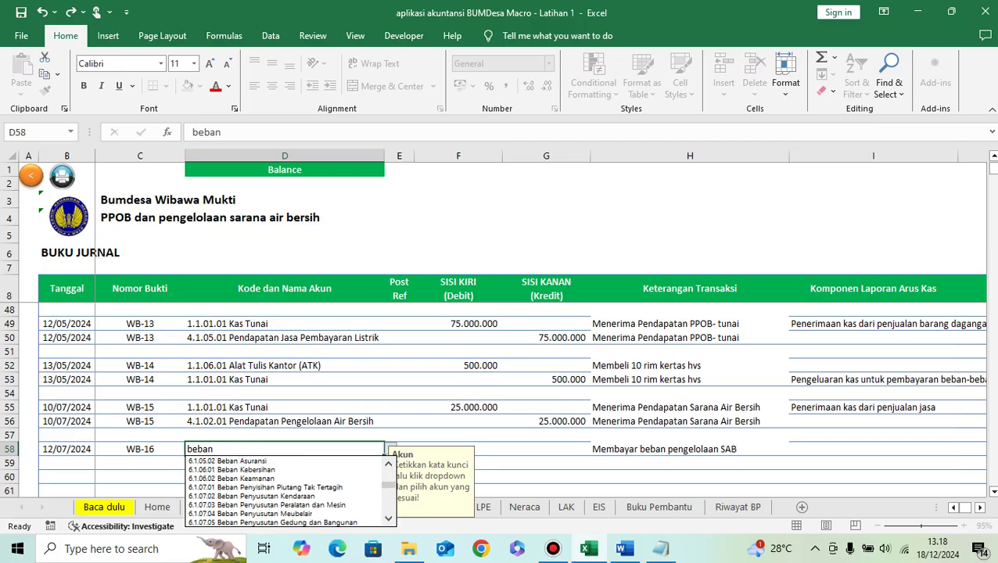
pyautogui.scroll(-5, 283, 491)
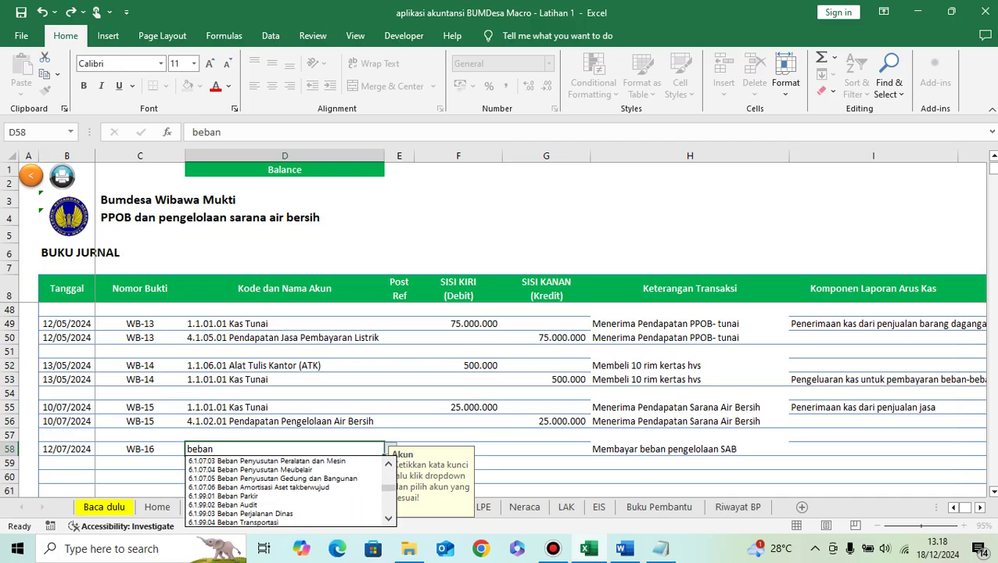
pyautogui.scroll(-4, 283, 491)
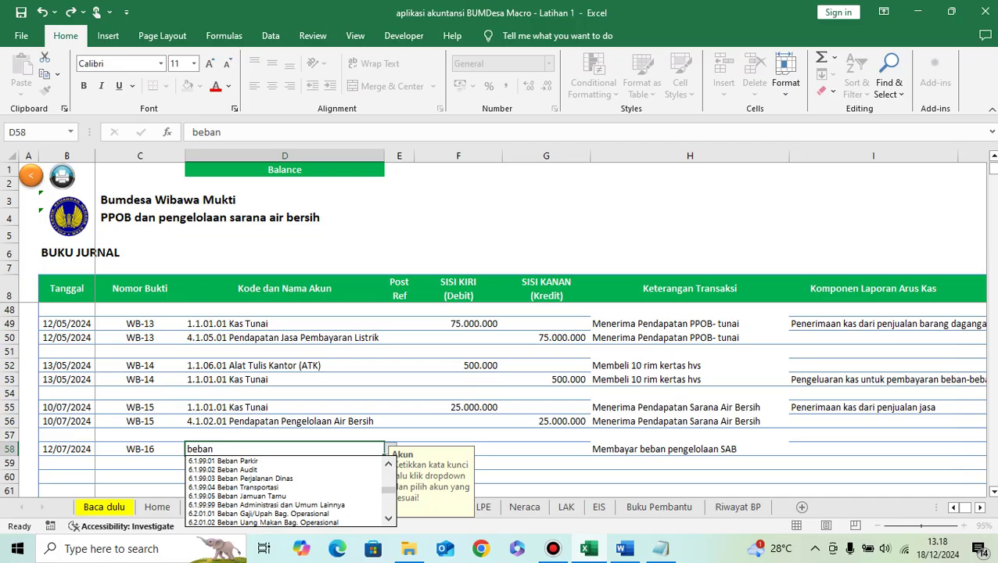
pyautogui.scroll(-5, 283, 491)
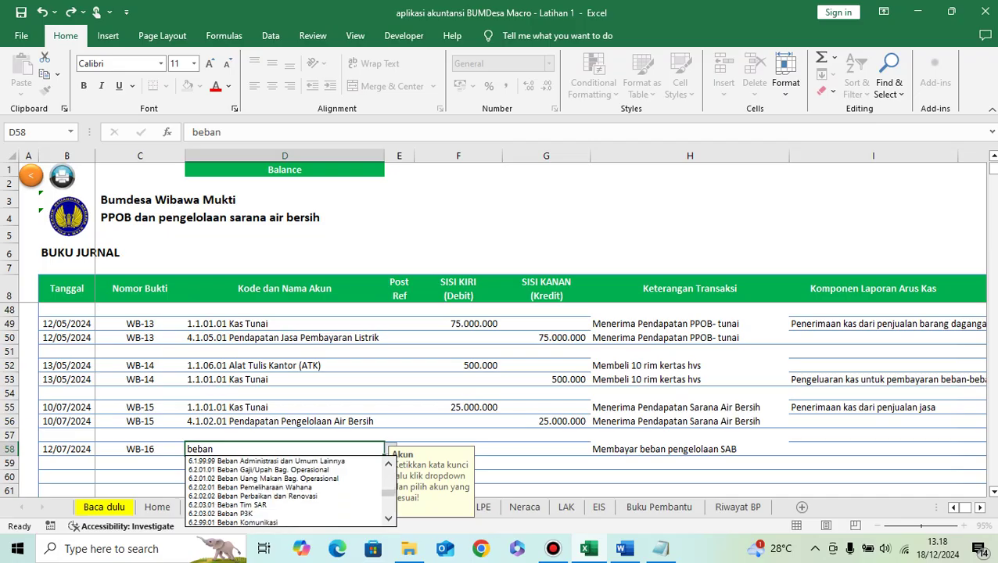
pyautogui.scroll(-6, 283, 491)
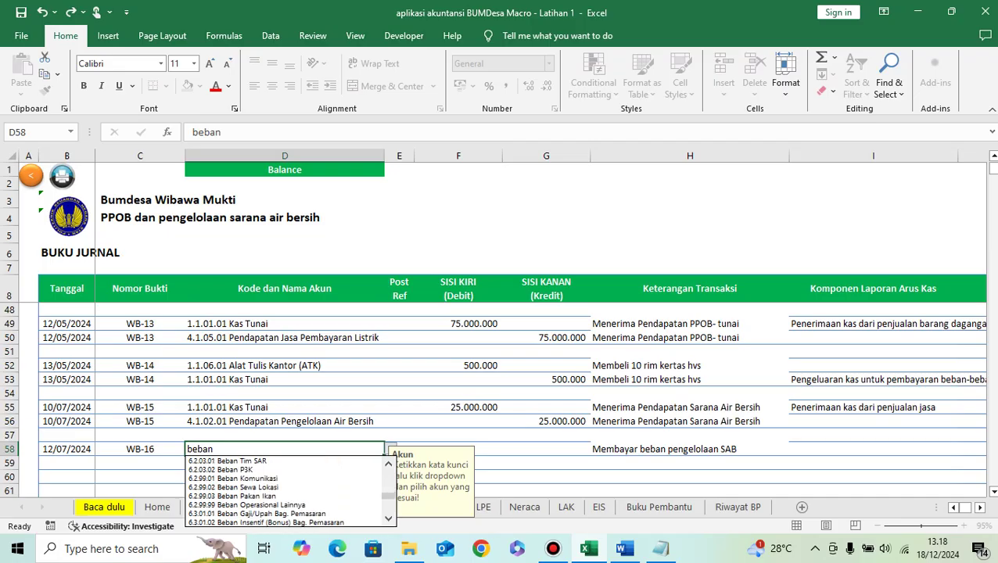
pyautogui.scroll(-7, 283, 491)
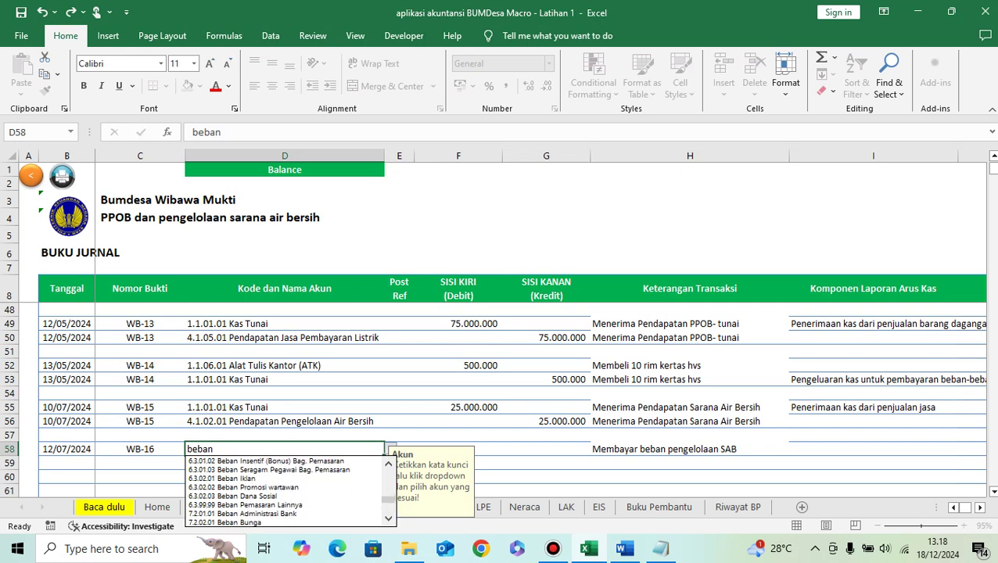
pyautogui.scroll(-5, 283, 491)
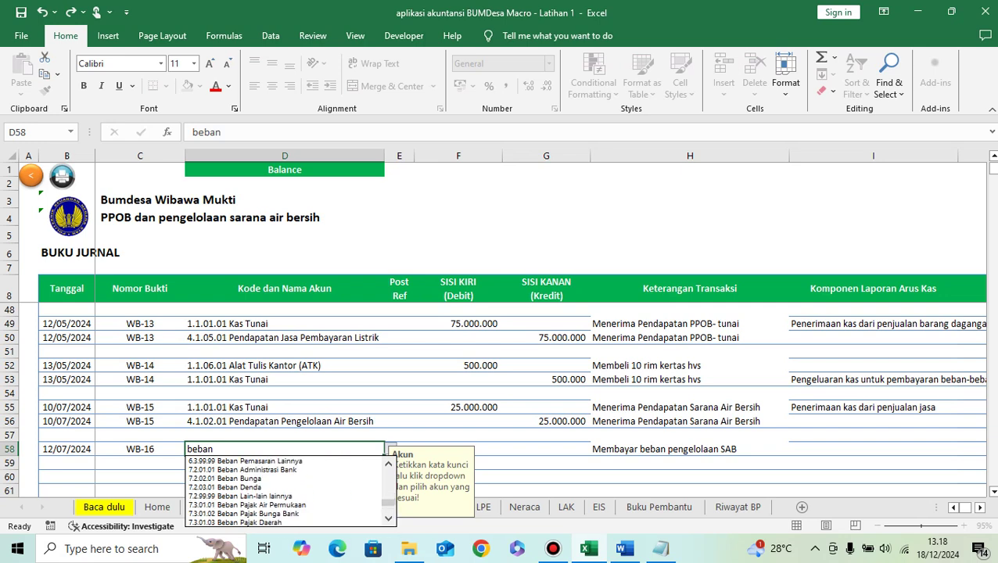
pyautogui.scroll(-5, 283, 491)
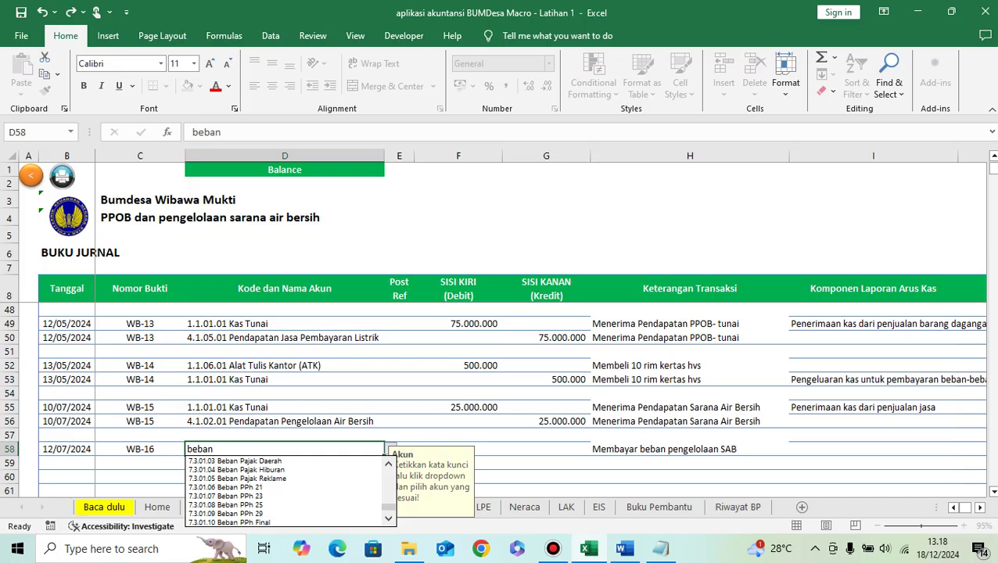
pyautogui.scroll(1, 283, 491)
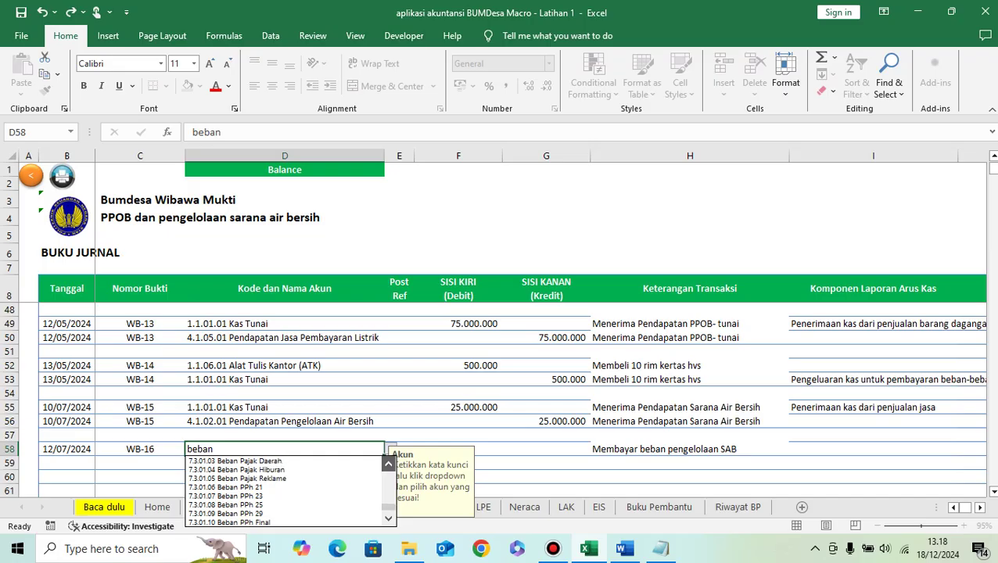
pyautogui.scroll(1, 283, 491)
pyautogui.scroll(15, 283, 491)
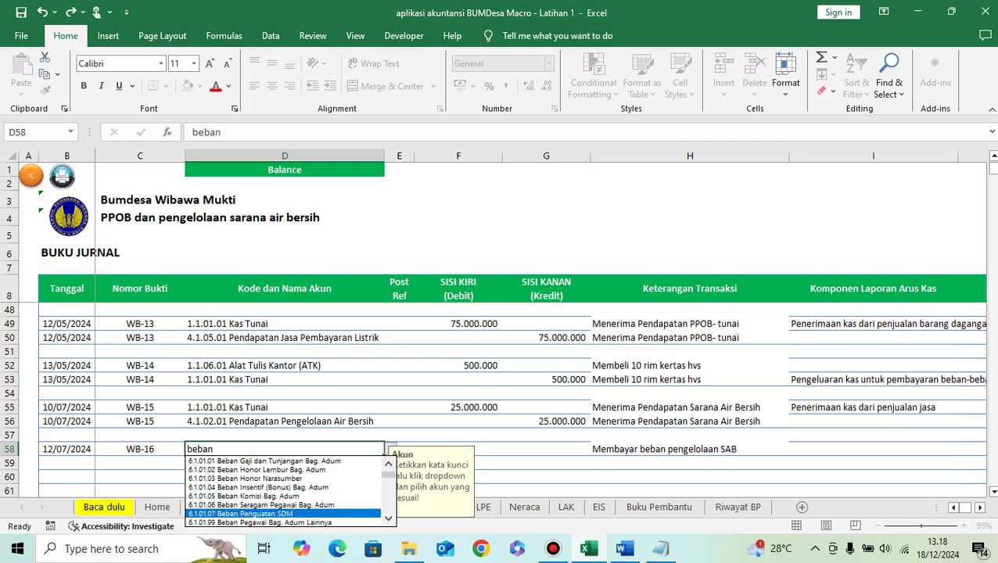
pyautogui.scroll(-6, 283, 491)
pyautogui.scroll(-1, 283, 501)
pyautogui.click(283, 513)
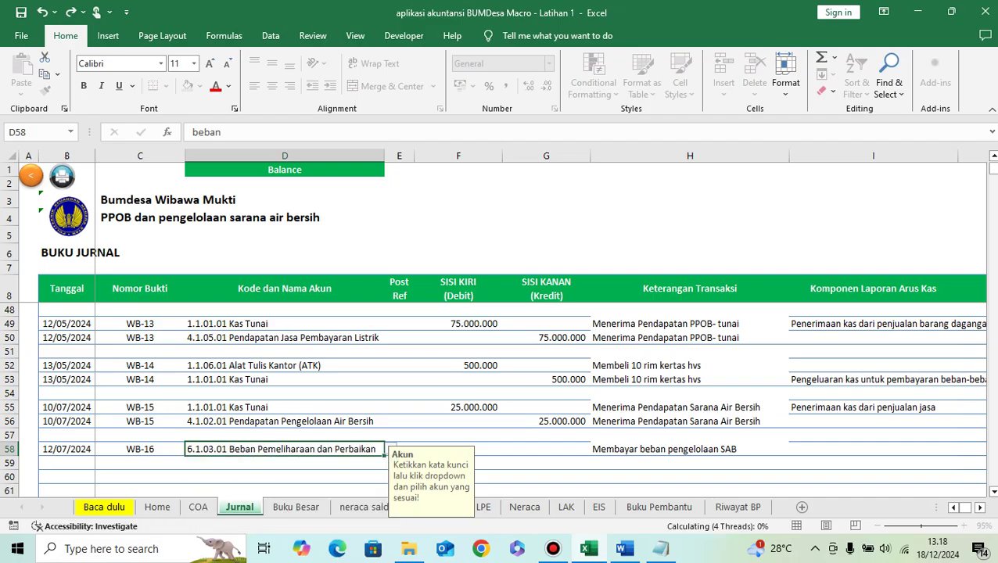
pyautogui.click(458, 449)
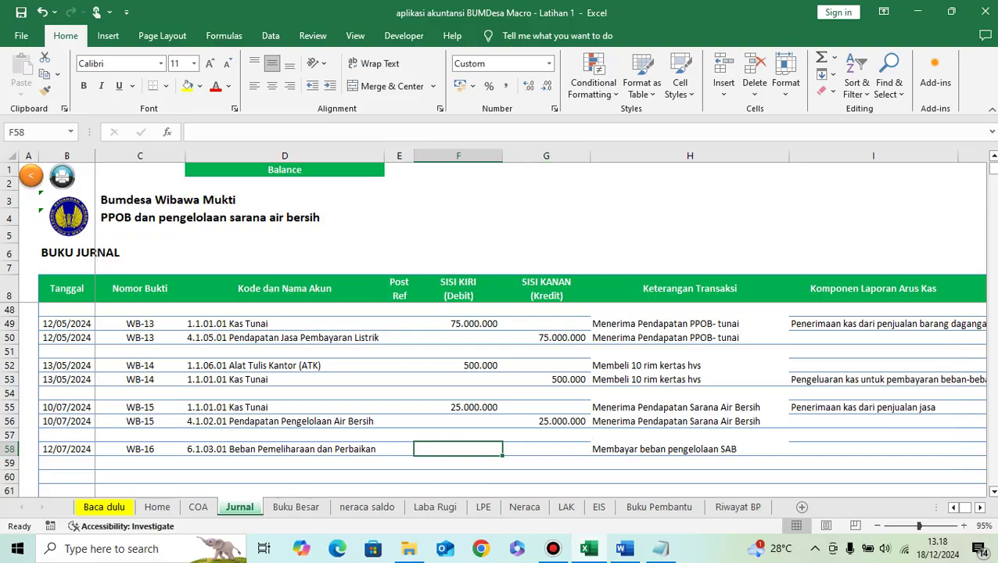
# Step: Debit 5.000.000 on row 58 and credit 5.000.000 to 1.1.01.01 Kas Tunai on row 59
pyautogui.write('5.000.000')
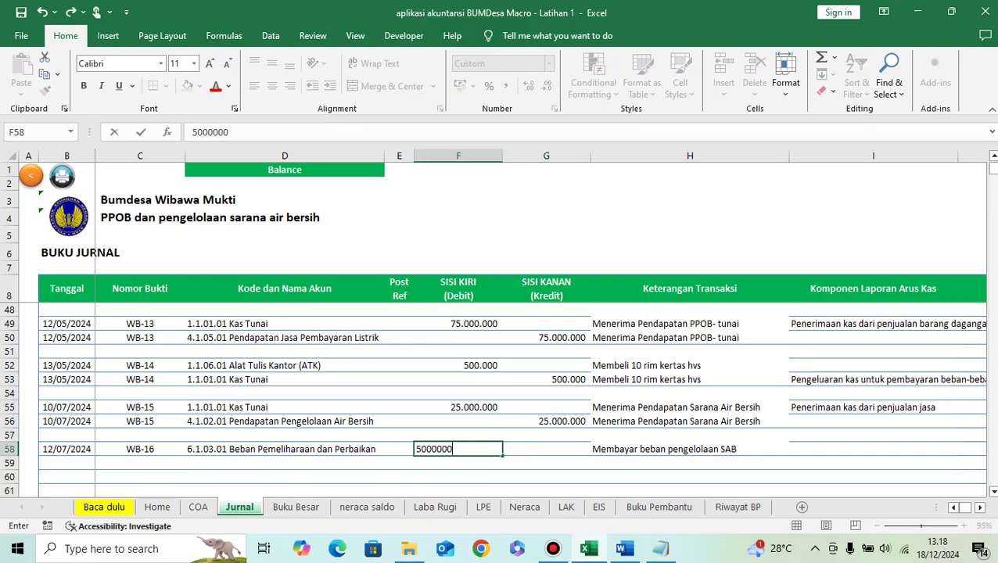
pyautogui.press('Return')
pyautogui.press('Left')
pyautogui.press('Left')
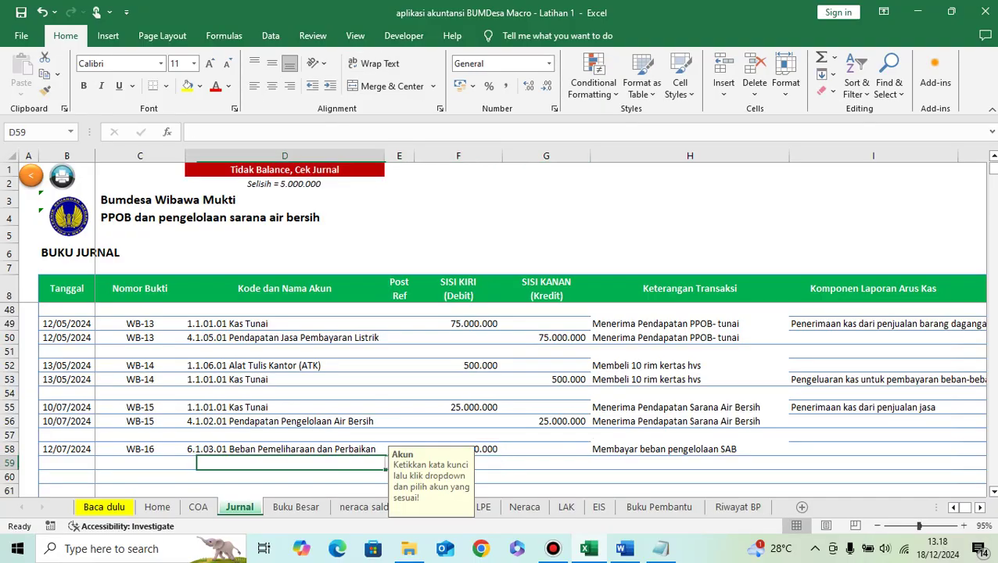
pyautogui.write('tunai')
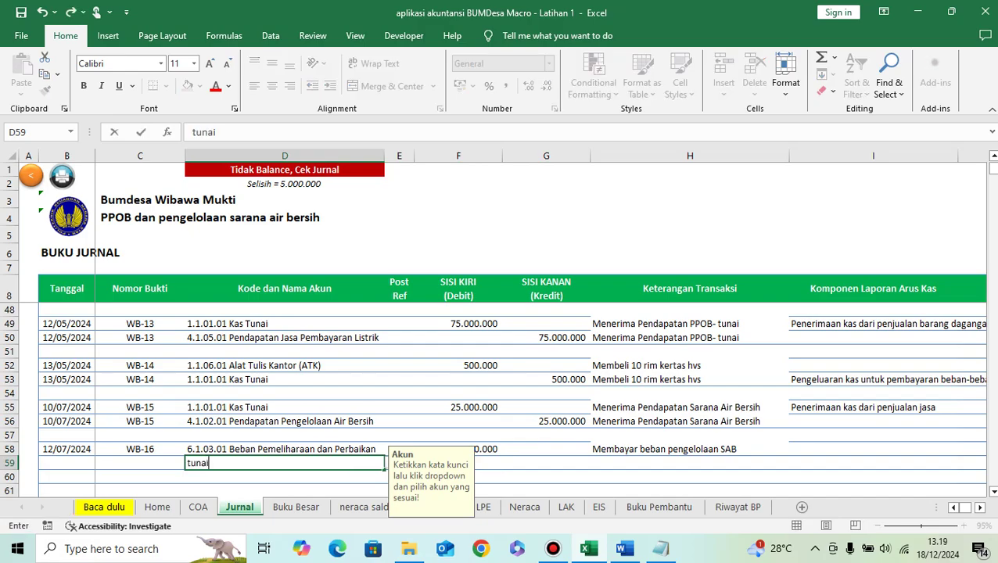
pyautogui.click(384, 463)
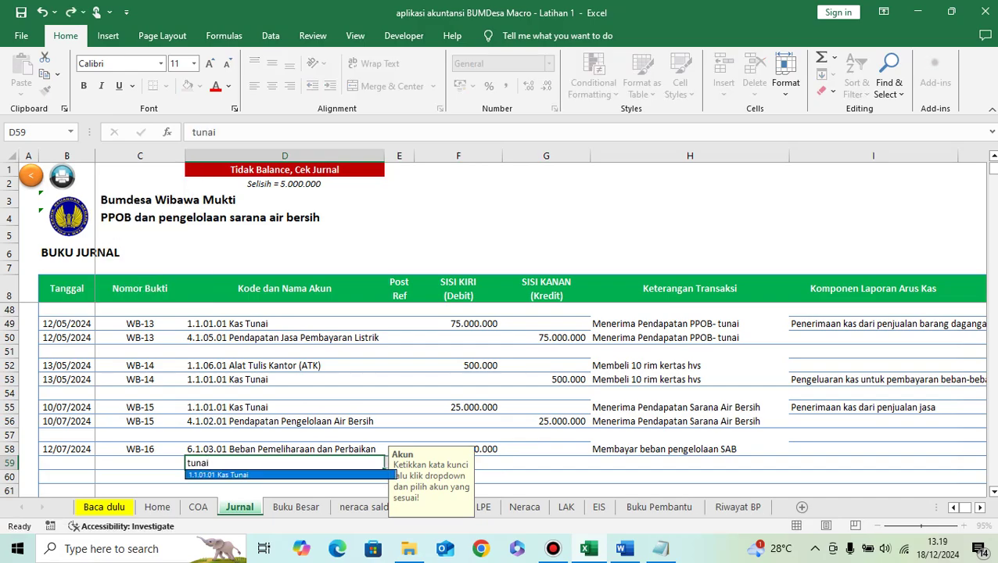
pyautogui.press('Return')
pyautogui.press('Right')
pyautogui.press('Right')
pyautogui.press('Right')
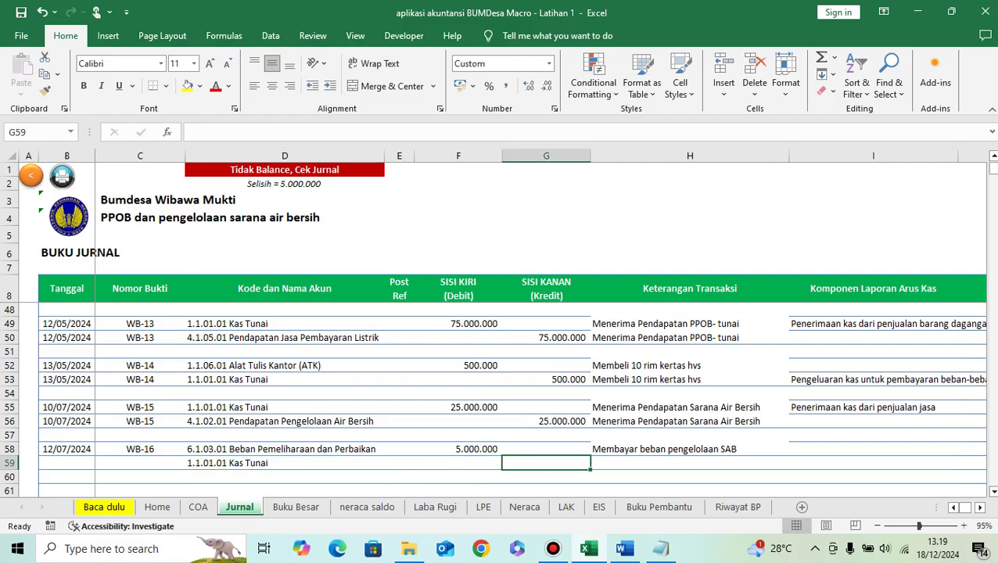
pyautogui.write('5000000')
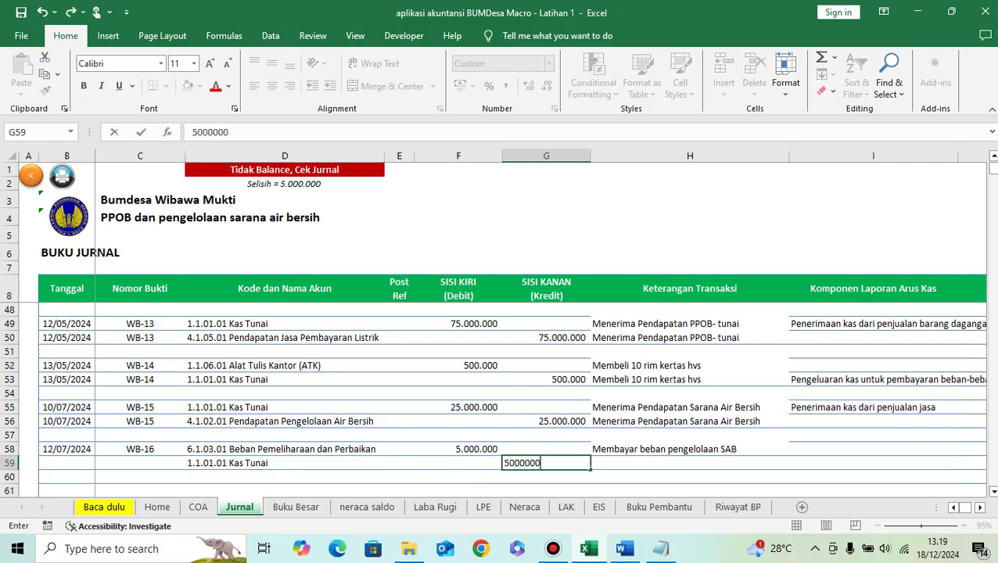
pyautogui.press('Return')
# Step: Copy the WB-16 description, 12/07/2024 date and voucher down to row 59
pyautogui.press('Up')
pyautogui.press('Up')
pyautogui.press('Right')
pyautogui.hotkey('ctrl', 'c')
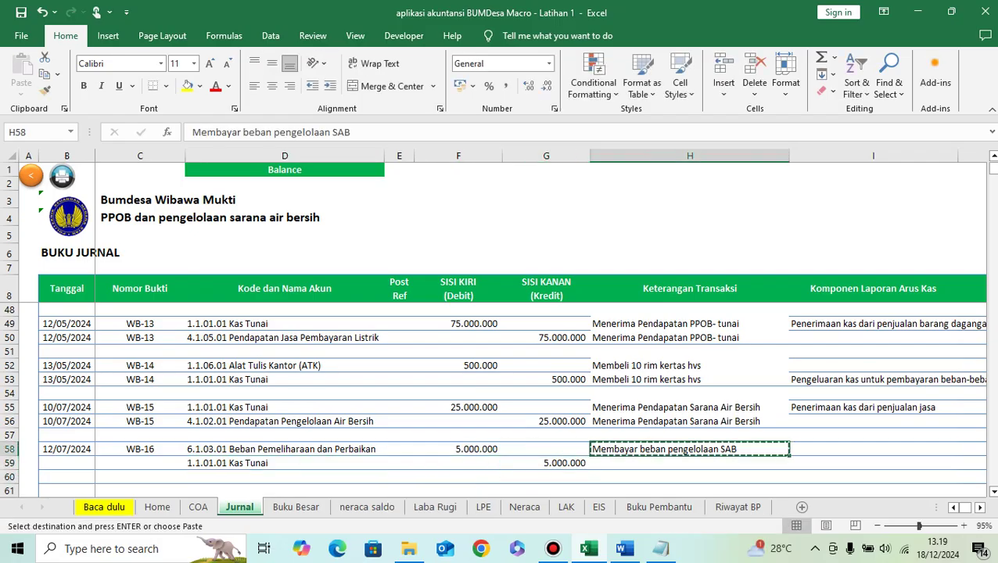
pyautogui.press('Down')
pyautogui.hotkey('ctrl', 'v')
pyautogui.press('Left')
pyautogui.press('Left')
pyautogui.press('Left')
pyautogui.press('Up')
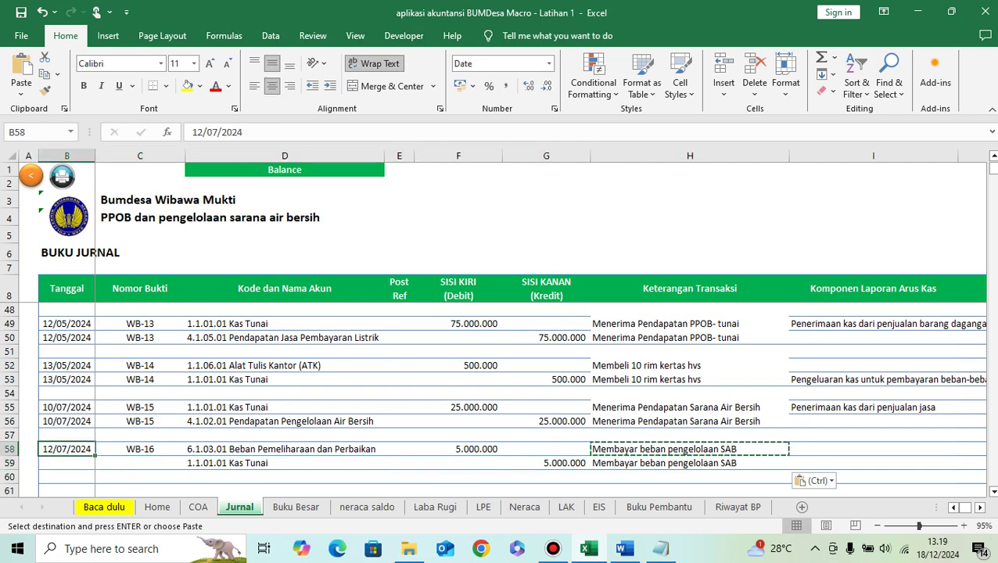
pyautogui.hotkey('shift', 'Right')
pyautogui.hotkey('ctrl', 'c')
pyautogui.press('Down')
pyautogui.hotkey('ctrl', 'v')
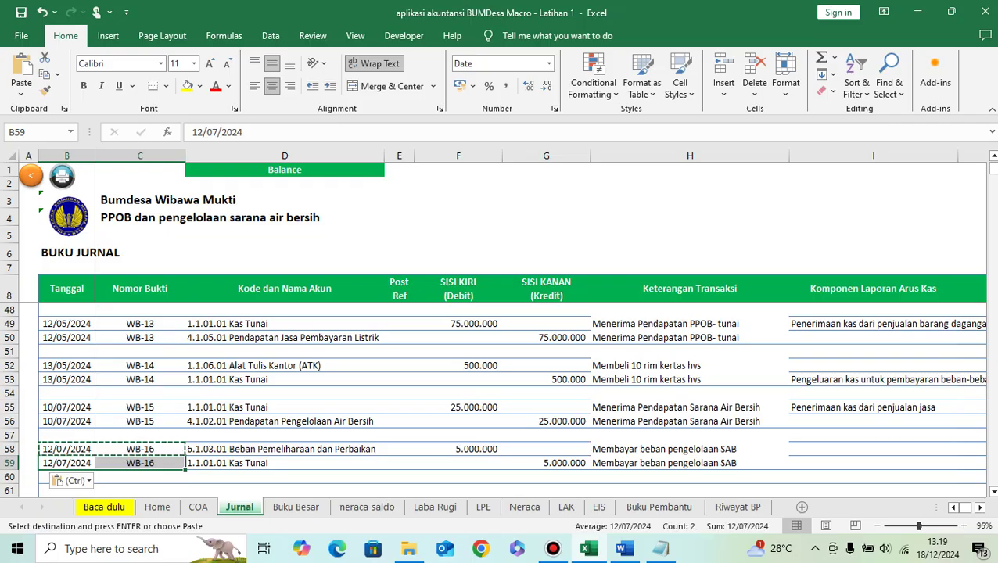
pyautogui.press('Right')
pyautogui.press('Right')
pyautogui.press('Right')
pyautogui.press('Right')
pyautogui.press('Right')
pyautogui.press('Right')
pyautogui.press('Right')
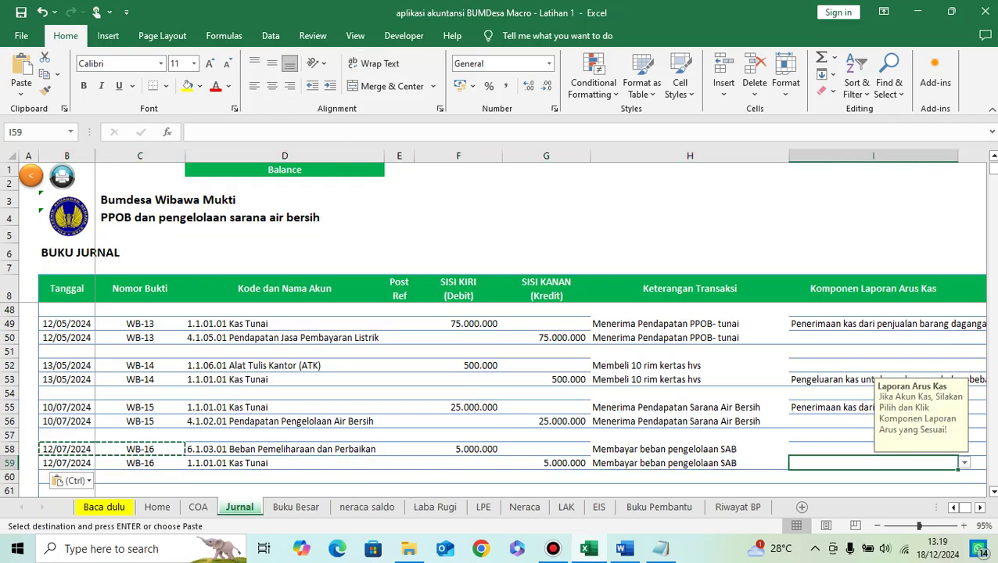
# Step: Try Kas_Masuk_Investasi as I59's cash flow category, then clear it
pyautogui.hotkey('alt', 'Down')
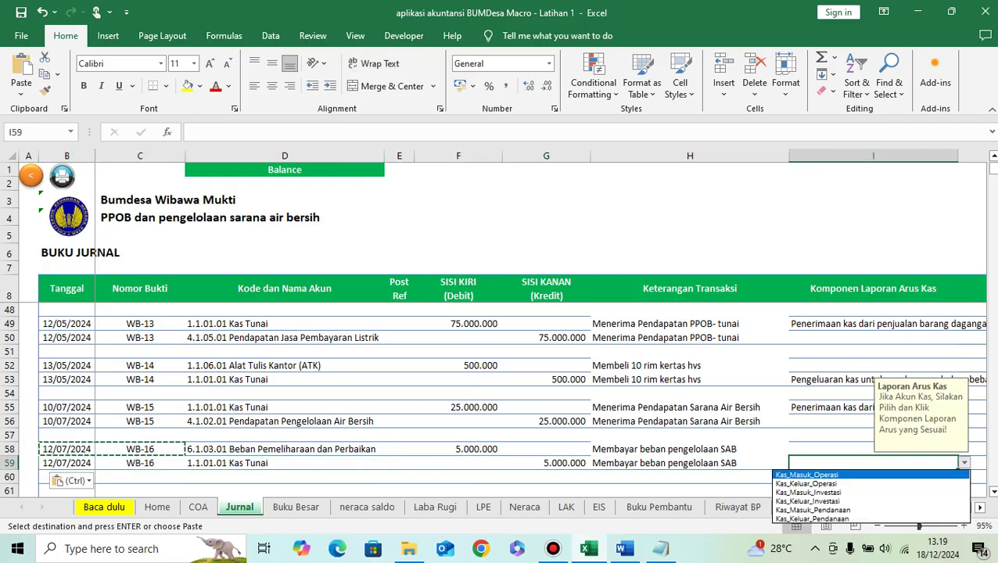
pyautogui.press('Down')
pyautogui.press('Down')
pyautogui.press('Return')
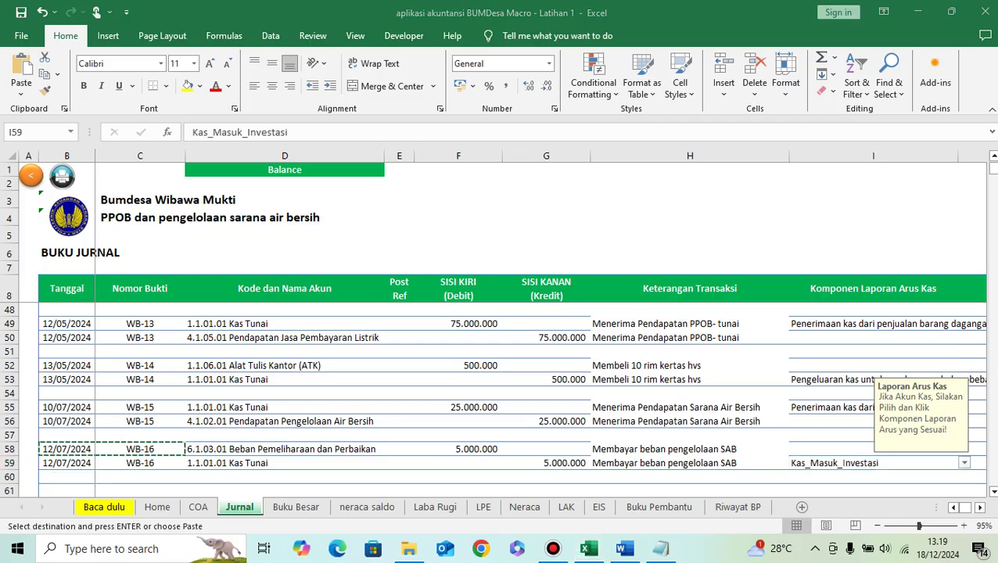
pyautogui.hotkey('alt', 'Down')
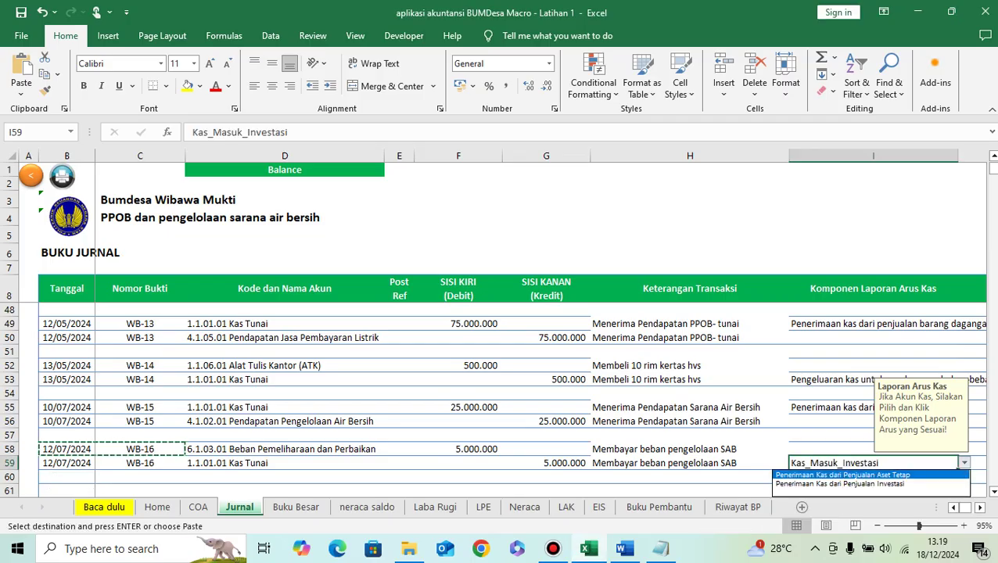
pyautogui.press('Escape')
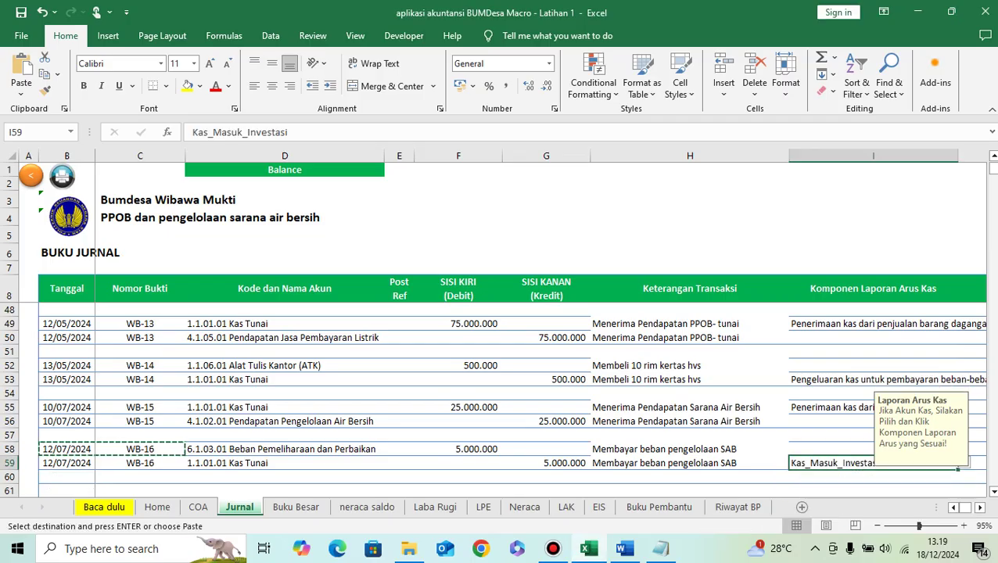
pyautogui.press('Delete')
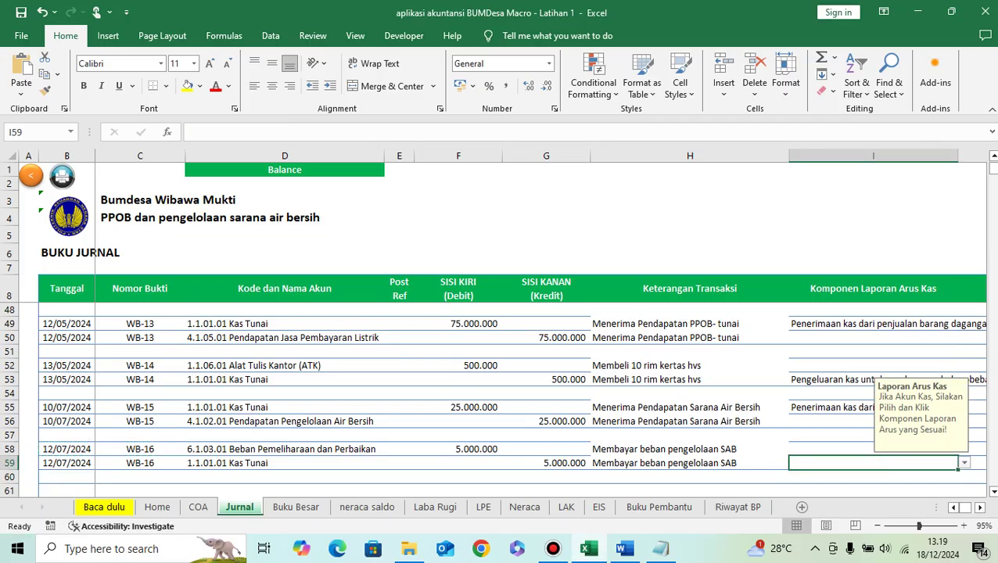
# Step: Set I59 to Kas_Keluar_Operasi, Pengeluaran kas untuk pembayaran beban-beban yang lain
pyautogui.hotkey('alt', 'Down')
pyautogui.press('Down')
pyautogui.press('Down')
pyautogui.press('Up')
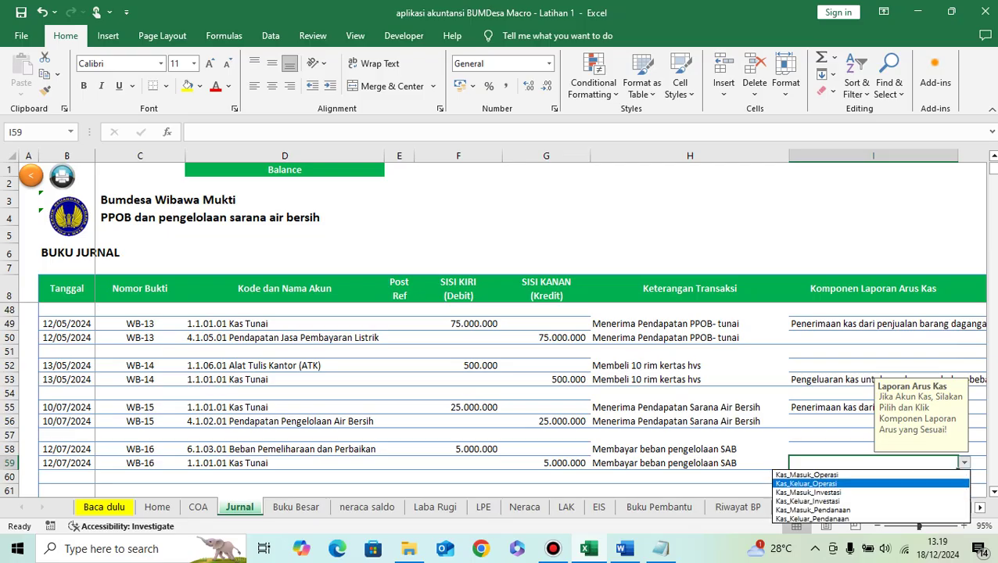
pyautogui.press('Return')
pyautogui.hotkey('alt', 'Down')
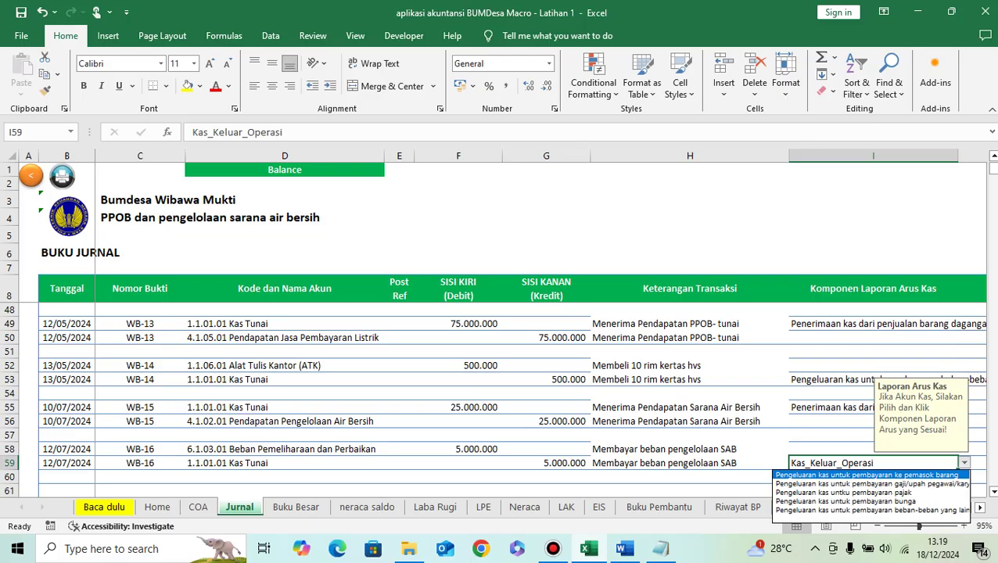
pyautogui.press('Down')
pyautogui.press('Down')
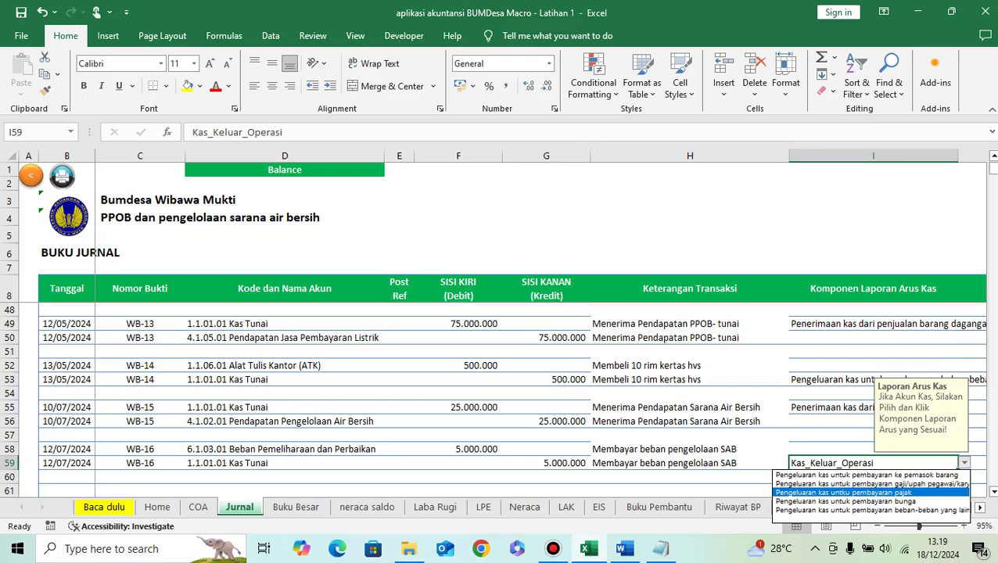
pyautogui.press('Down')
pyautogui.press('Down')
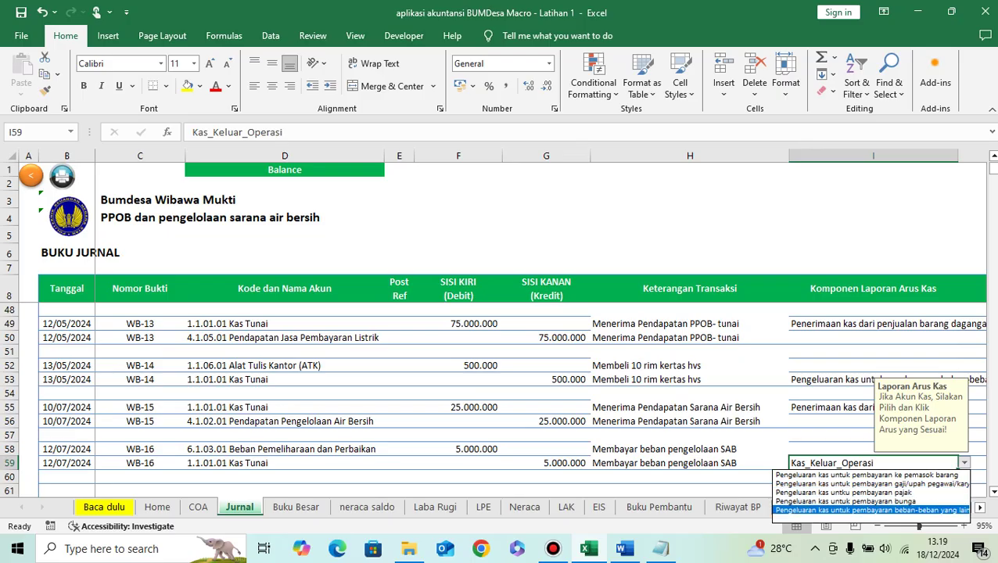
pyautogui.press('Return')
pyautogui.press('Return')
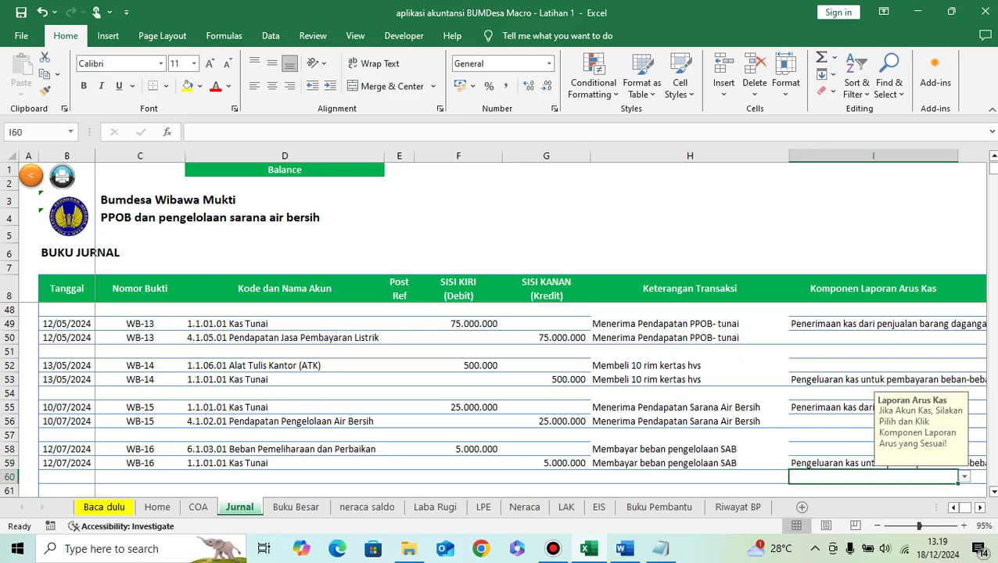
pyautogui.press('Up')
pyautogui.press('Left')
pyautogui.press('Left')
pyautogui.press('Left')
pyautogui.press('Left')
pyautogui.press('Left')
pyautogui.press('Left')
pyautogui.press('Left')
pyautogui.press('Down')
pyautogui.press('Down')
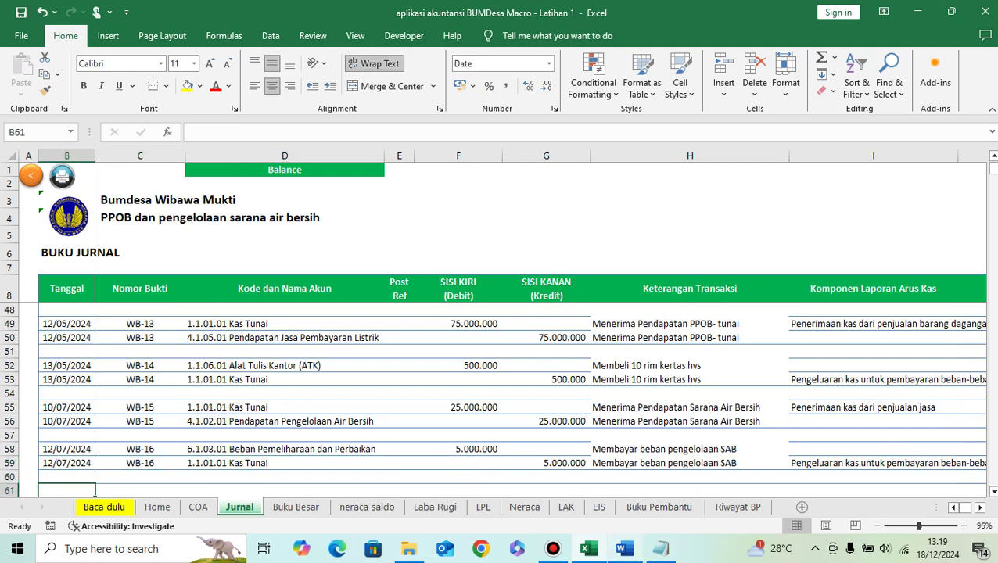
# Step: Copy 'Beban penyusutan peralatan' from the Word list and go to H61 in the journal
pyautogui.click(625, 548)
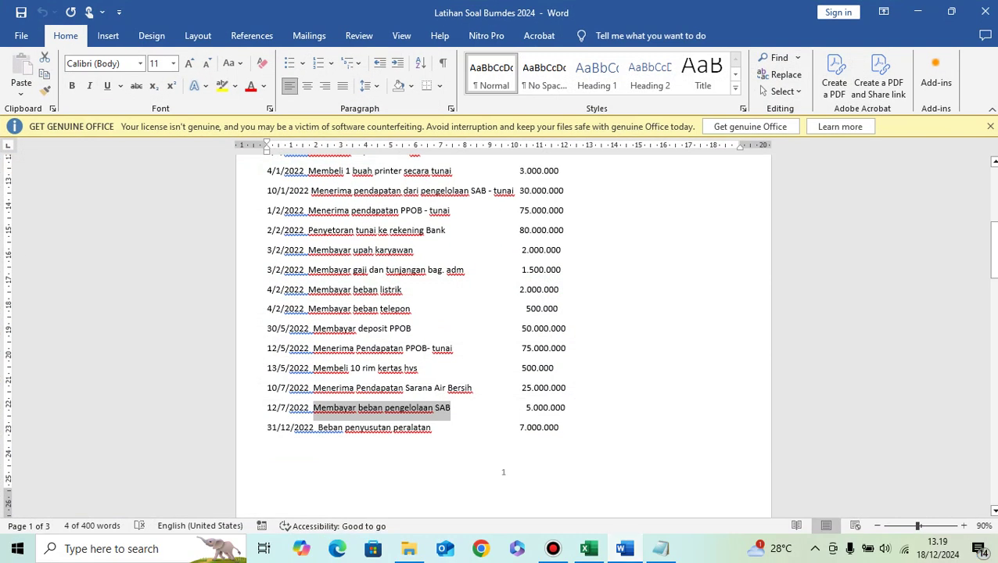
pyautogui.moveTo(317, 427); pyautogui.dragTo(432, 427)
pyautogui.hotkey('ctrl', 'c')
pyautogui.click(589, 548)
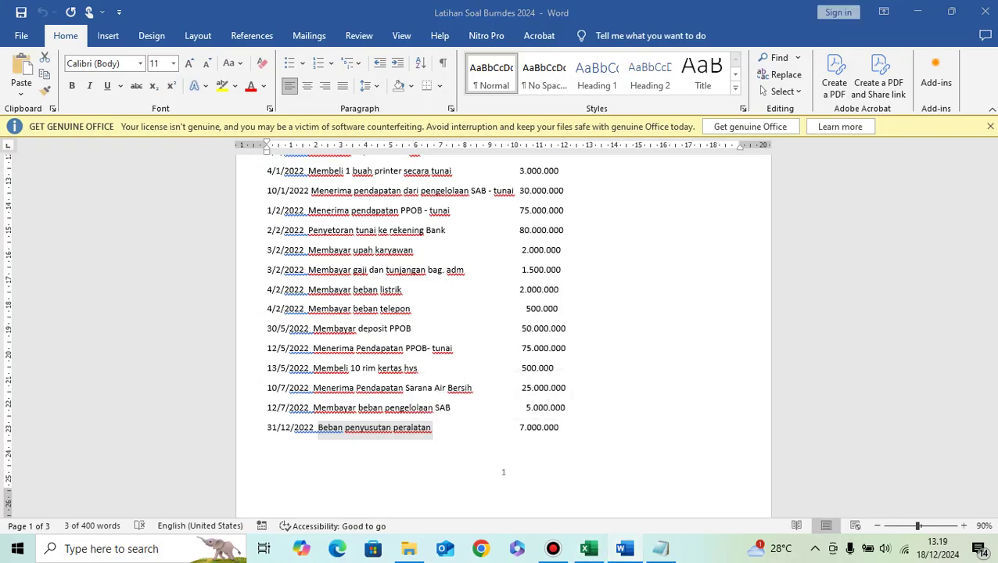
pyautogui.scroll(-1, 501, 376)
pyautogui.click(689, 448)
# Step: Paste the depreciation description into row 61 and date it 31/12/2024
pyautogui.hotkey('ctrl', 'v')
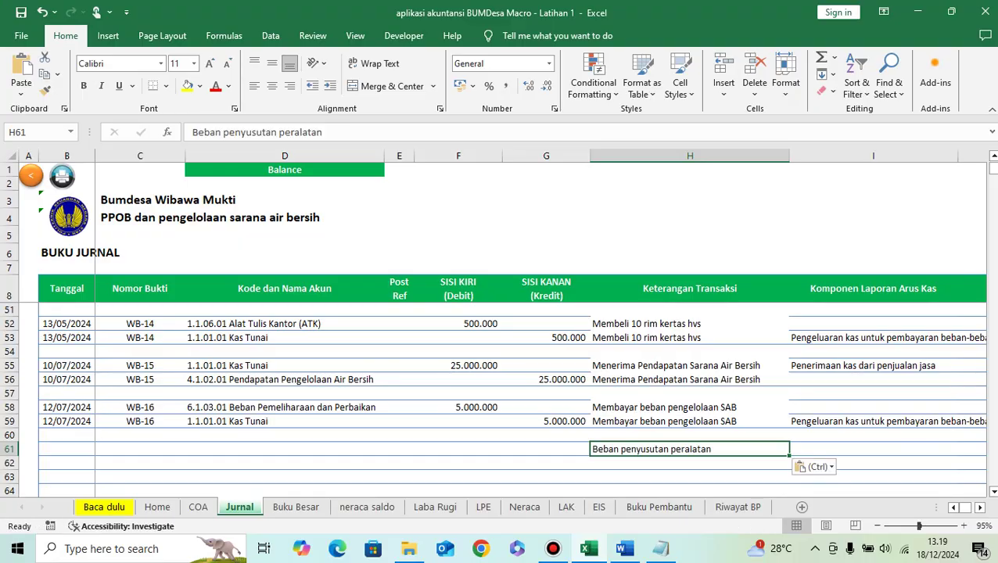
pyautogui.click(546, 448)
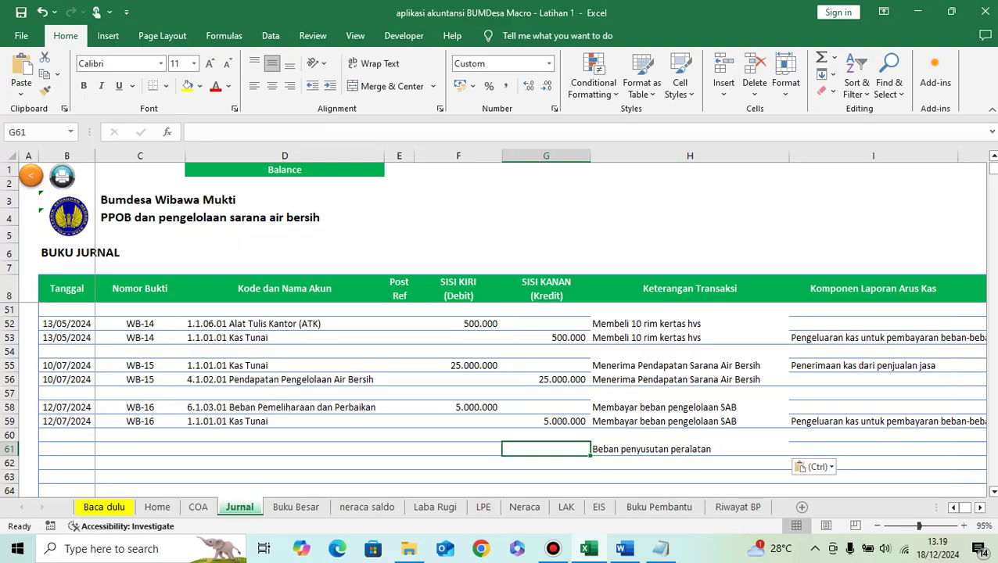
pyautogui.press('Left')
pyautogui.press('Left')
pyautogui.press('Left')
pyautogui.press('Left')
pyautogui.press('Right')
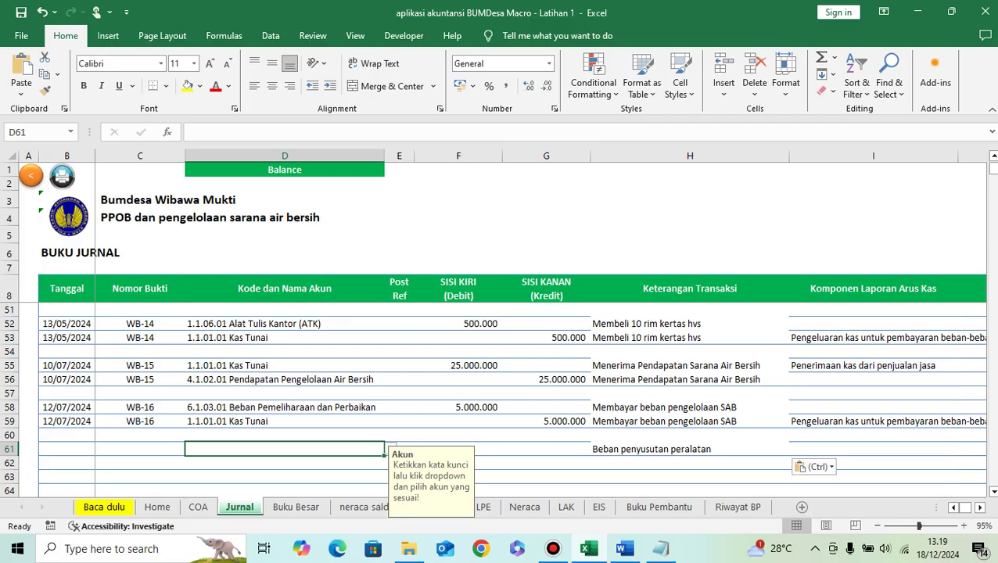
pyautogui.press('Left')
pyautogui.press('Left')
pyautogui.write('31')
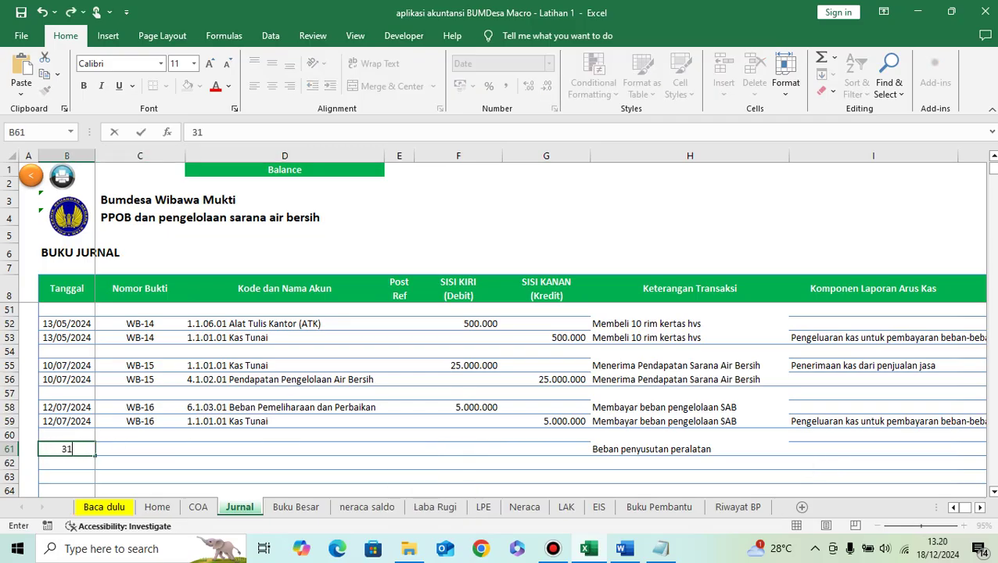
pyautogui.write('/12/2024')
pyautogui.press('Right')
# Step: Copy the WB-16 proof number into row 61 and change it to WB-17
pyautogui.press('Up')
pyautogui.press('Up')
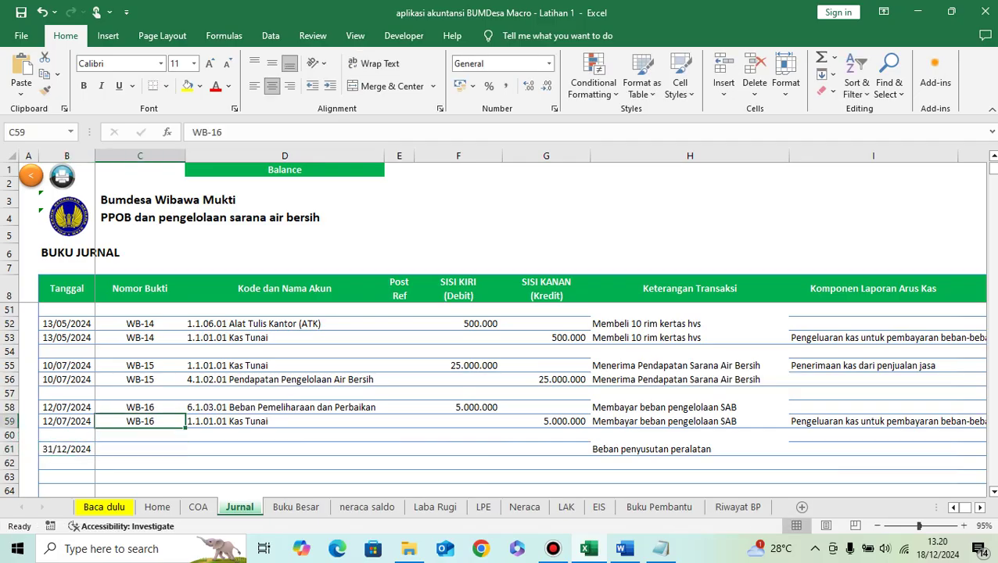
pyautogui.hotkey('ctrl', 'c')
pyautogui.press('Down')
pyautogui.press('Down')
pyautogui.hotkey('ctrl', 'v')
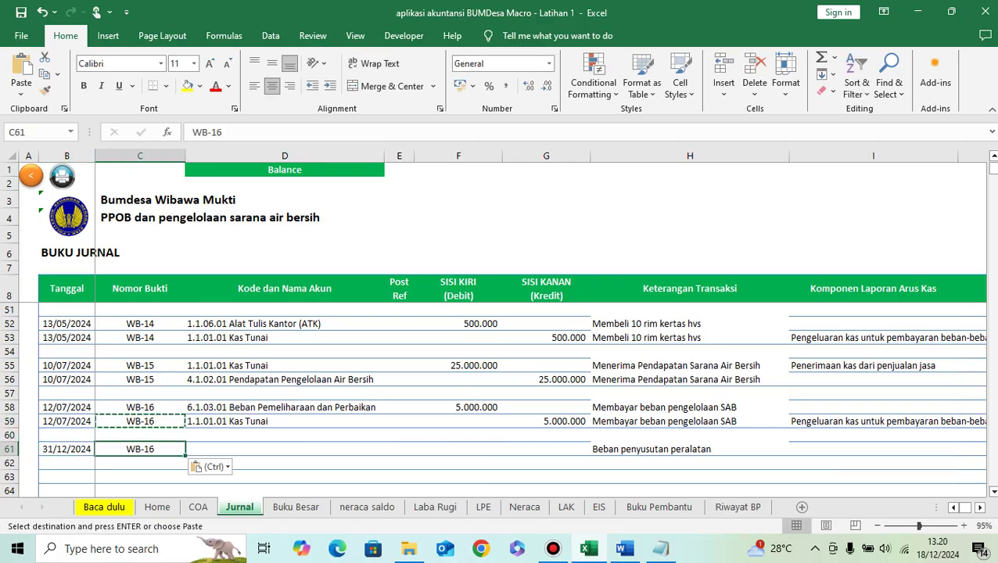
pyautogui.press('F2')
pyautogui.press('BackSpace')
pyautogui.write('7')
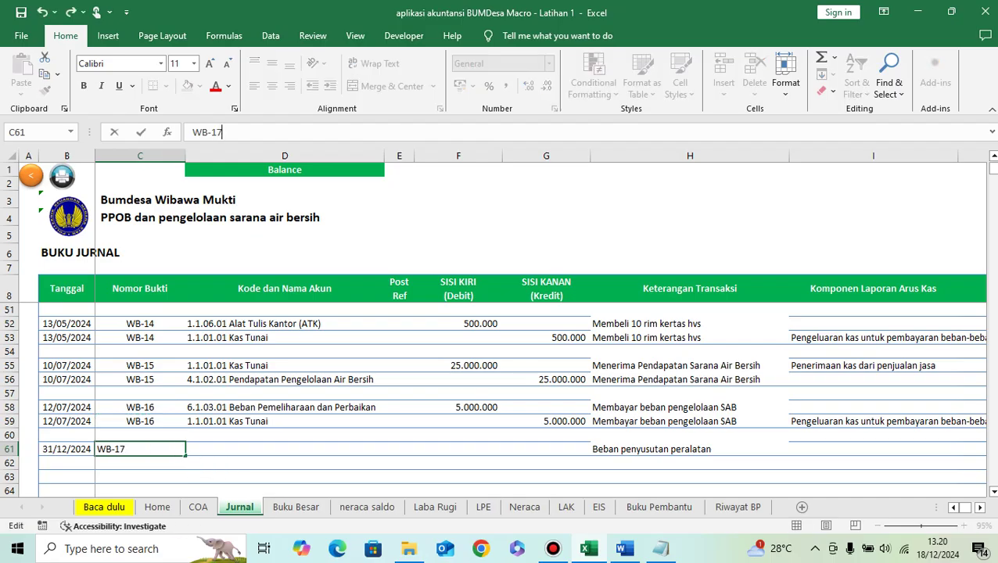
pyautogui.press('Return')
# Step: Choose account 6.1.07.03 Beban Penyusutan Peralatan dan Mesin for row 61
pyautogui.press('Up')
pyautogui.press('Right')
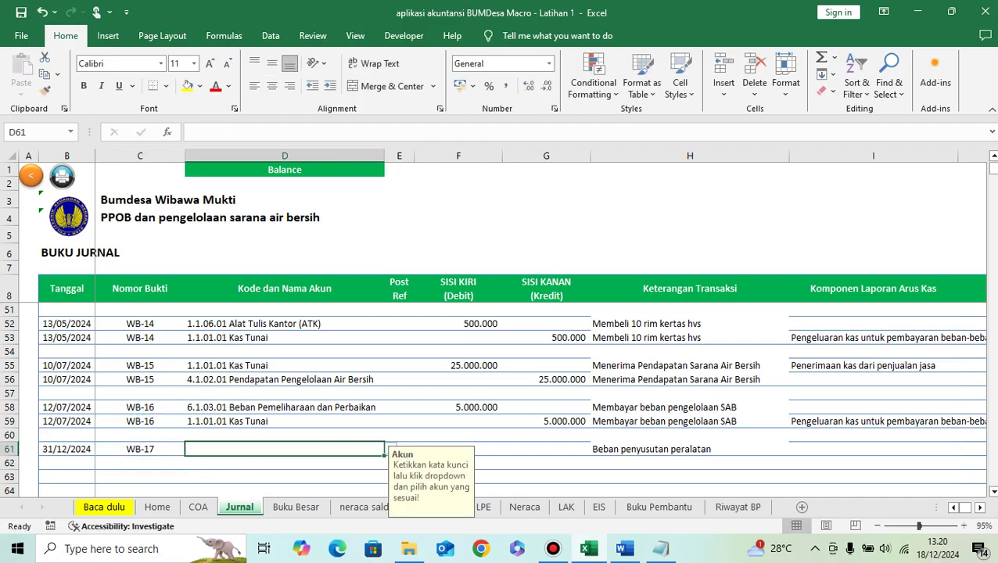
pyautogui.write('pe')
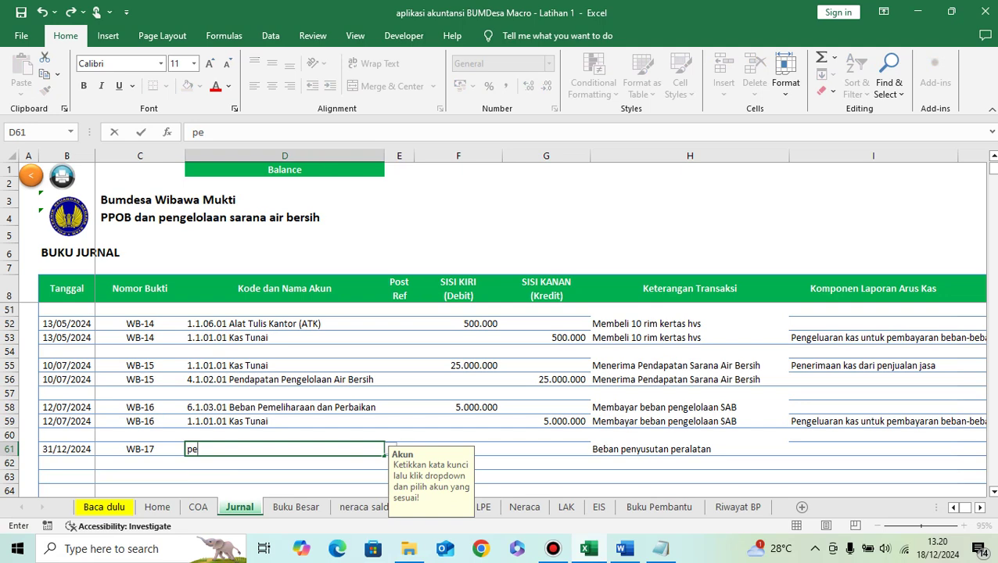
pyautogui.write('nyusutan')
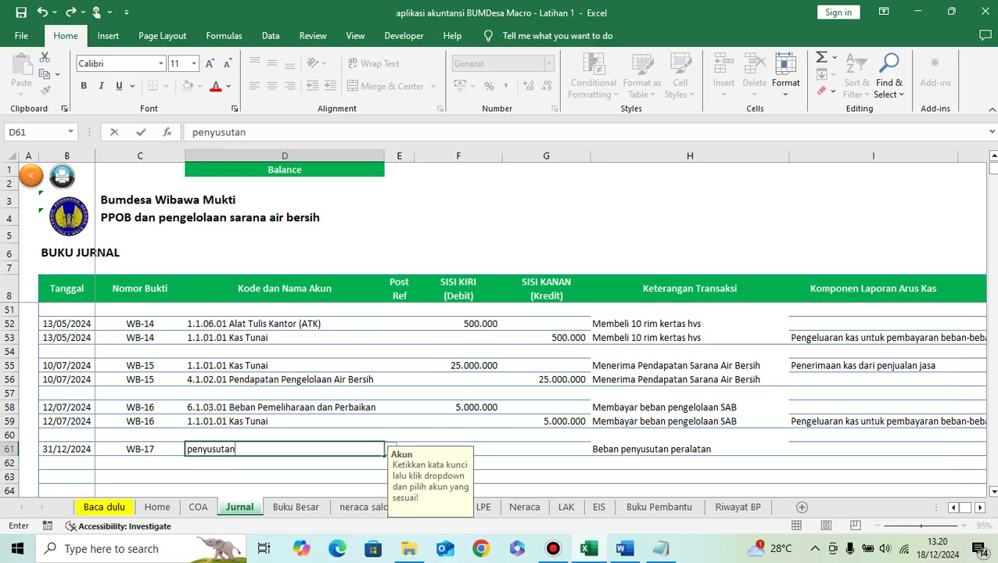
pyautogui.hotkey('alt', 'Down')
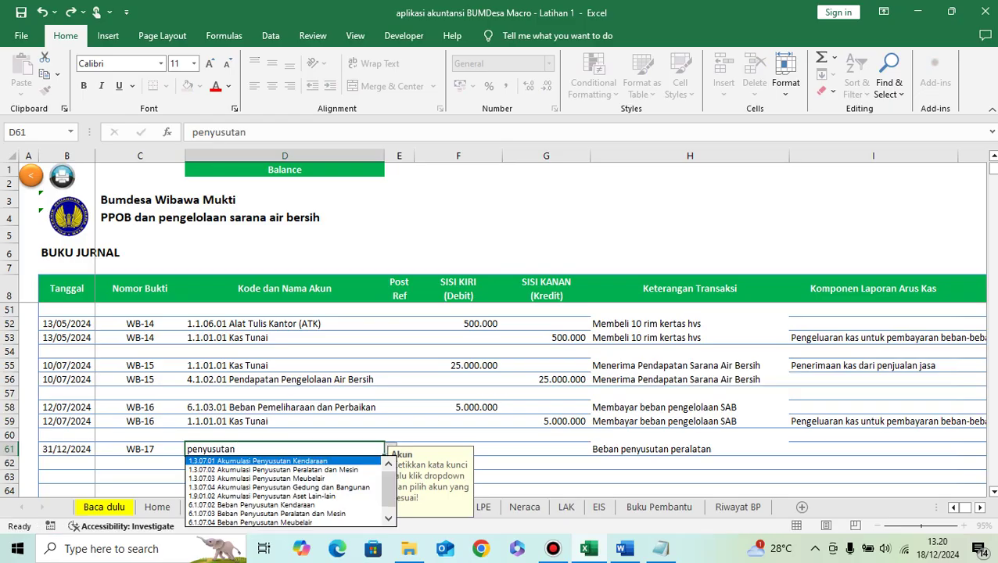
pyautogui.press('Down')
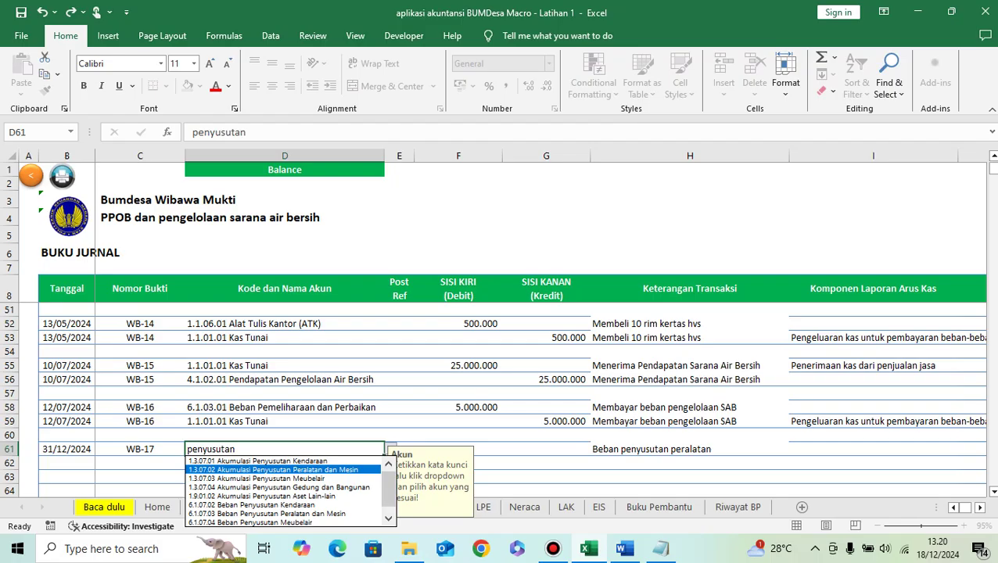
pyautogui.press('Down')
pyautogui.press('Down')
pyautogui.press('Down')
pyautogui.press('Down')
pyautogui.press('Down')
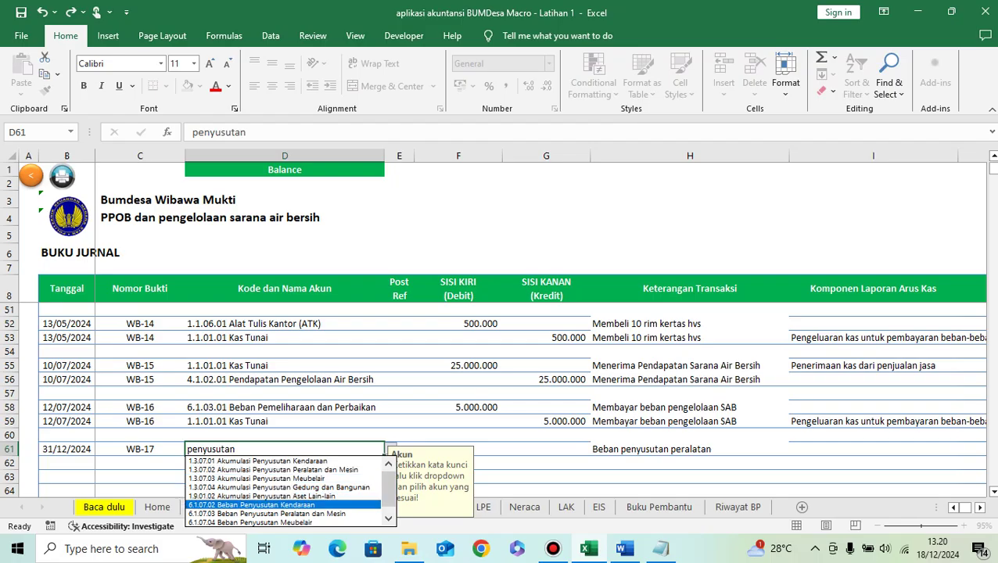
pyautogui.press('Return')
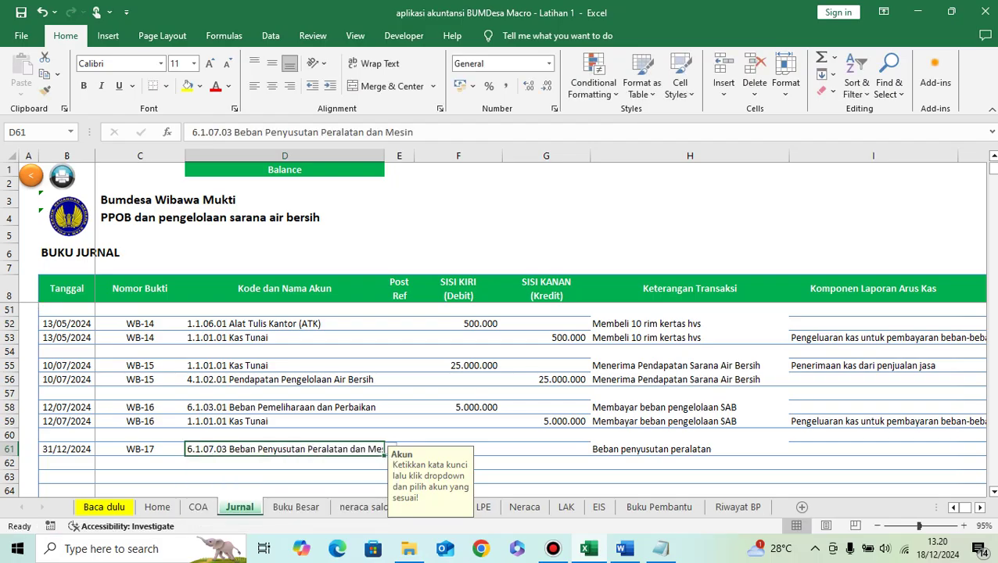
# Step: Enter a 7.000.000 debit amount on row 61
pyautogui.click(458, 449)
pyautogui.click(624, 549)
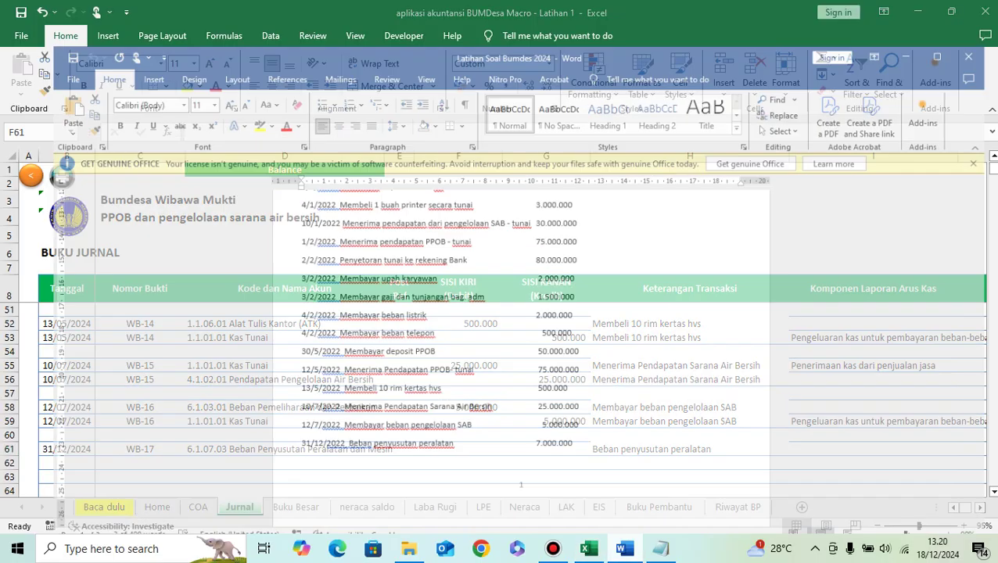
pyautogui.click(624, 549)
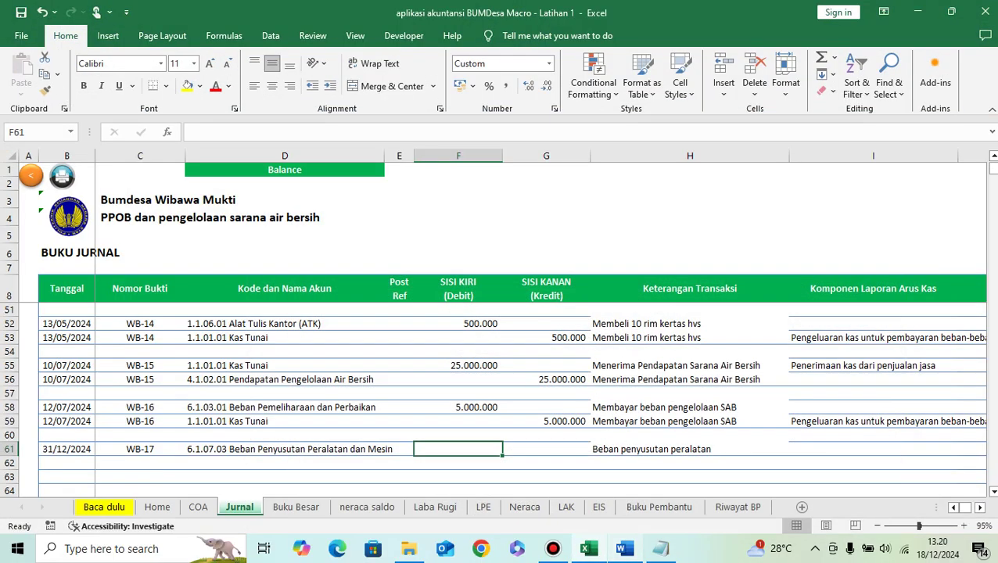
pyautogui.write('7.000.000')
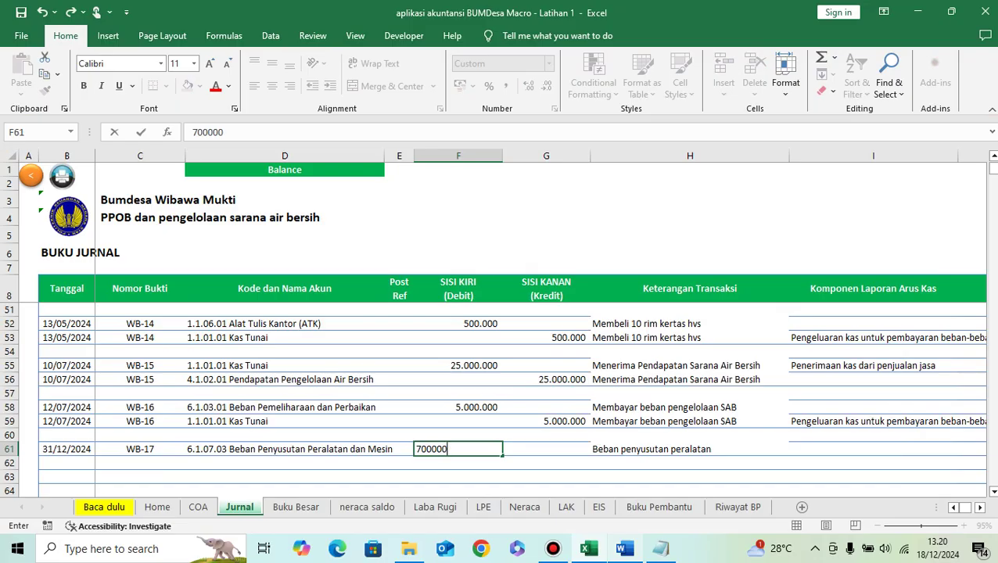
pyautogui.press('Return')
# Step: Copy row 61's date and voucher number, ready for row 62
pyautogui.press('Right')
pyautogui.press('Left')
pyautogui.press('Left')
pyautogui.press('Left')
pyautogui.press('Left')
pyautogui.press('Left')
pyautogui.press('Up')
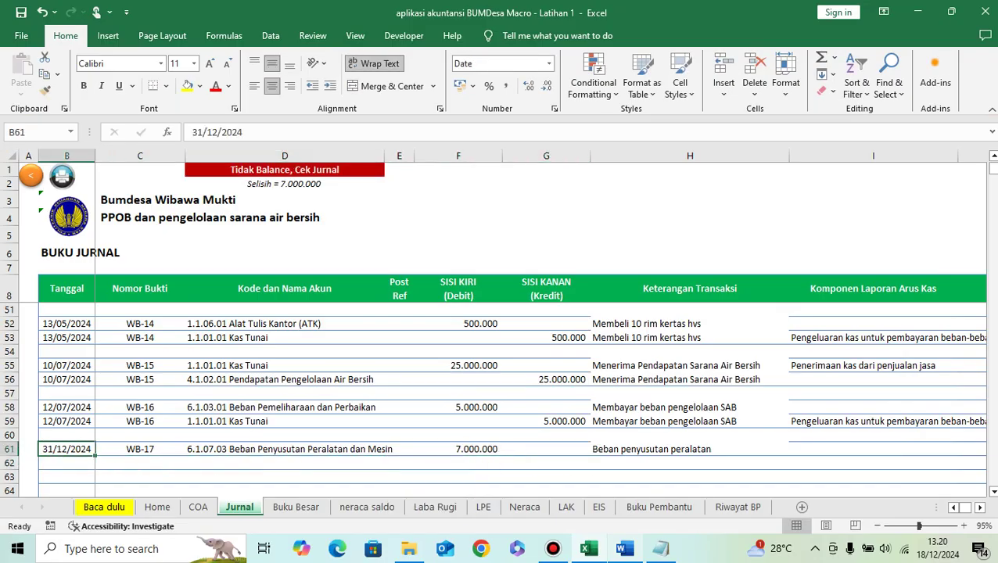
pyautogui.hotkey('shift', 'Right')
pyautogui.hotkey('ctrl', 'c')
pyautogui.press('Down')
# Step: Paste 31/12/2024 and WB-17 into row 62 and choose account 1.3.07.02 Akumulasi Penyusutan Peralatan dan Mesin
pyautogui.hotkey('ctrl', 'v')
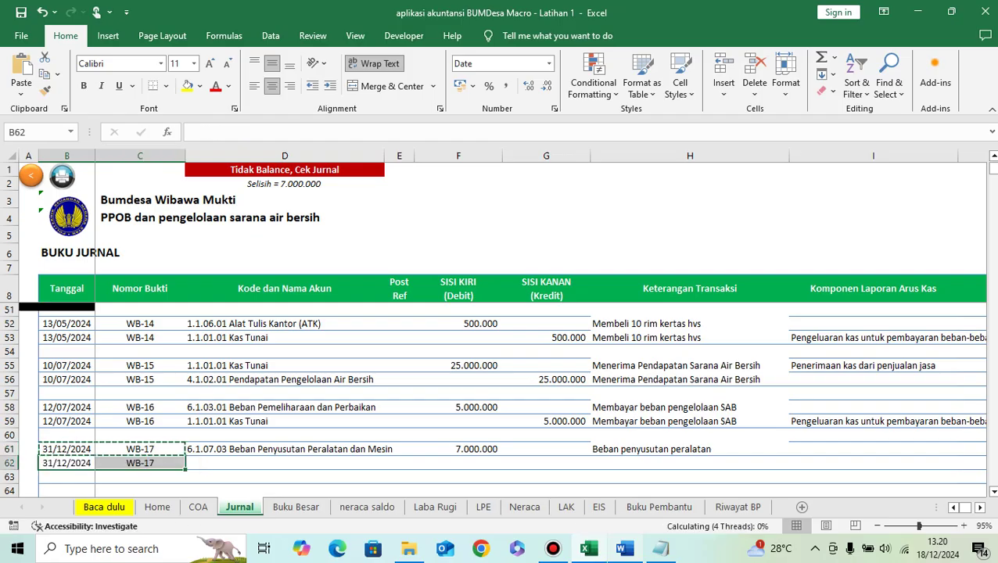
pyautogui.press('Right')
pyautogui.press('Right')
pyautogui.write('akumulasi')
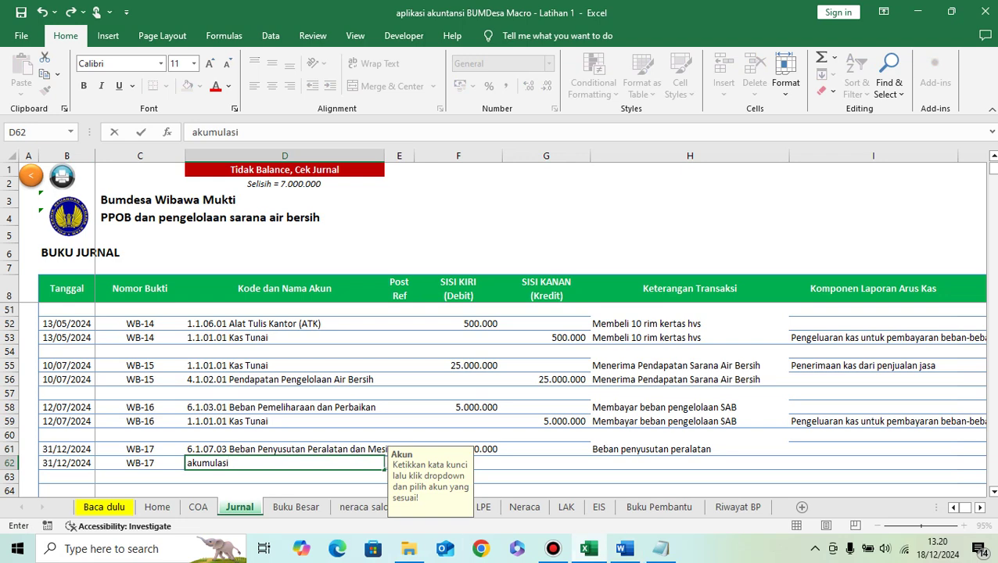
pyautogui.click(386, 463)
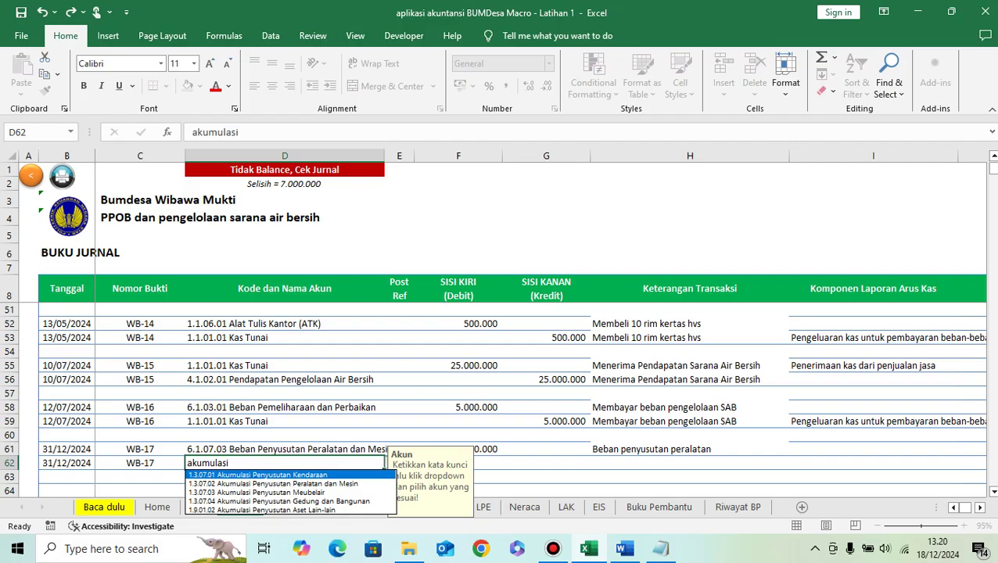
pyautogui.press('Down')
pyautogui.press('Return')
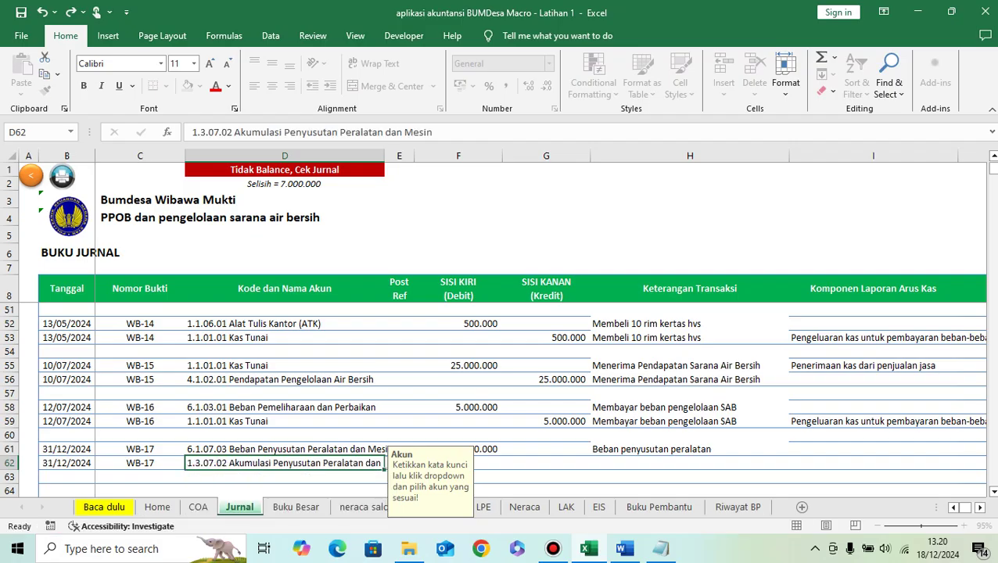
# Step: Credit 7.000.000 on row 62 and copy row 61's description into it
pyautogui.press('Tab')
pyautogui.press('Tab')
pyautogui.press('Tab')
pyautogui.write('7000000')
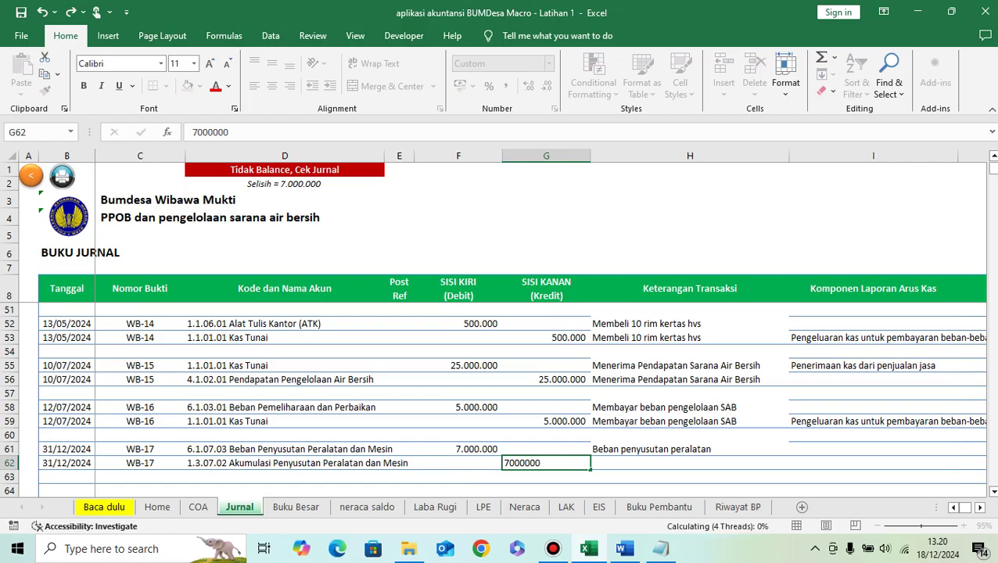
pyautogui.press('Tab')
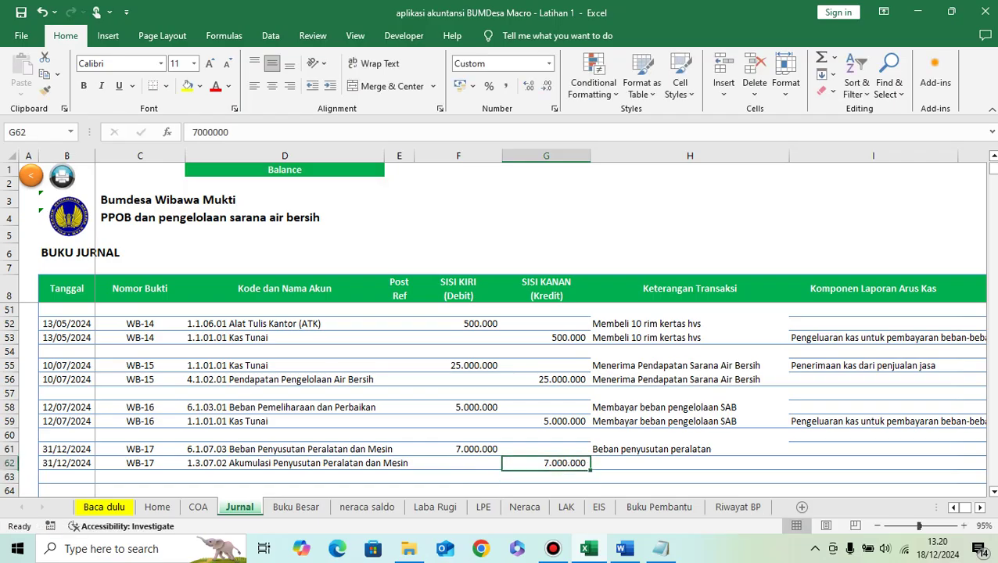
pyautogui.press('Up')
pyautogui.hotkey('ctrl', 'c')
pyautogui.press('Down')
pyautogui.hotkey('ctrl', 'v')
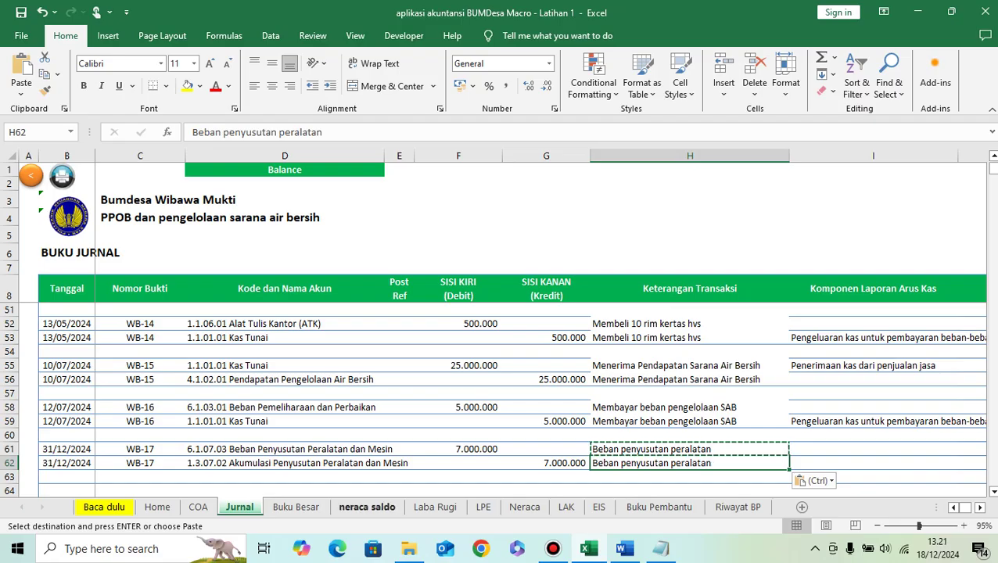
# Step: Review the neraca saldo sheet's 7.000.000 depreciation lines and the 479.000.000 totals
pyautogui.click(367, 507)
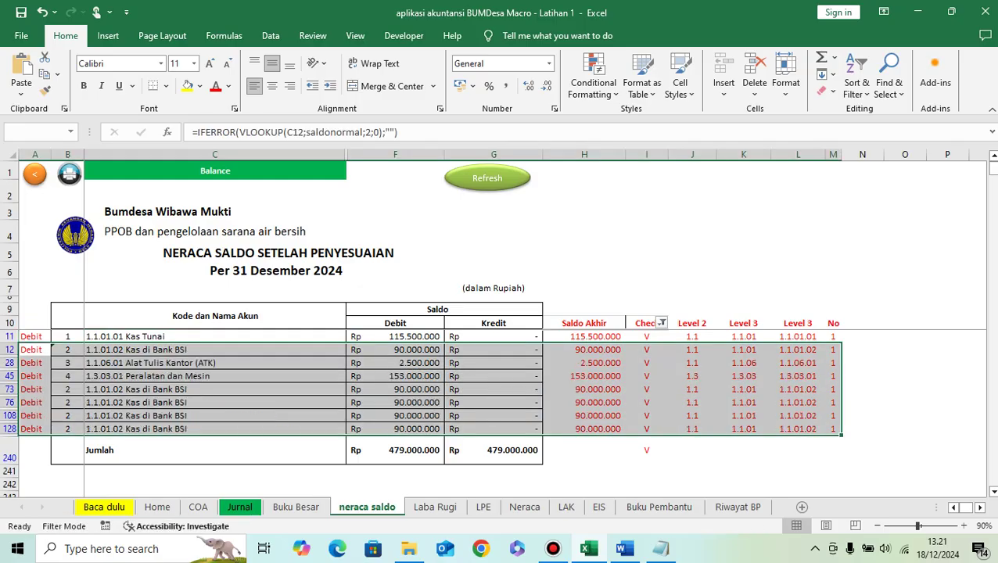
pyautogui.scroll(-2, 296, 413)
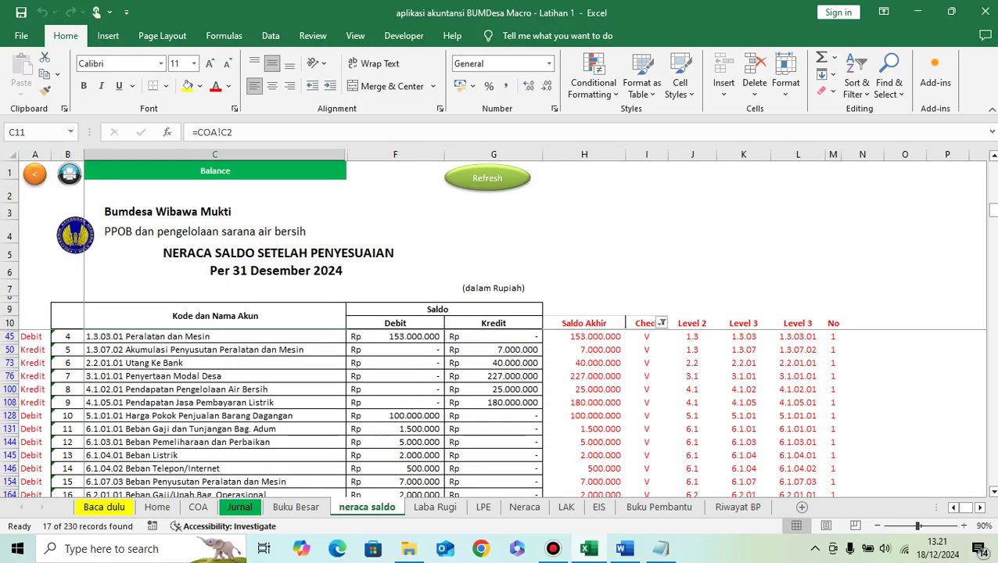
pyautogui.scroll(-1, 295, 412)
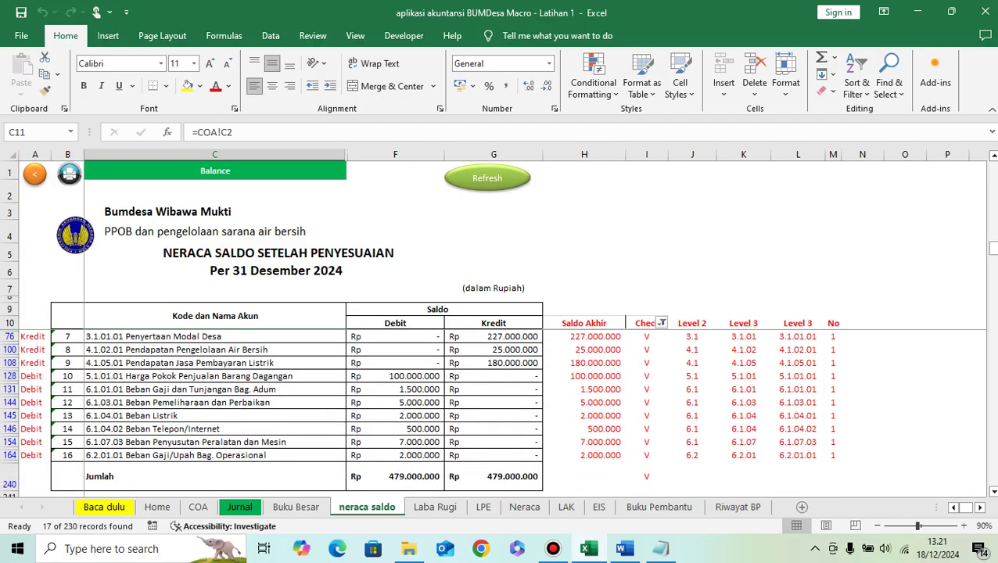
pyautogui.scroll(1, 295, 412)
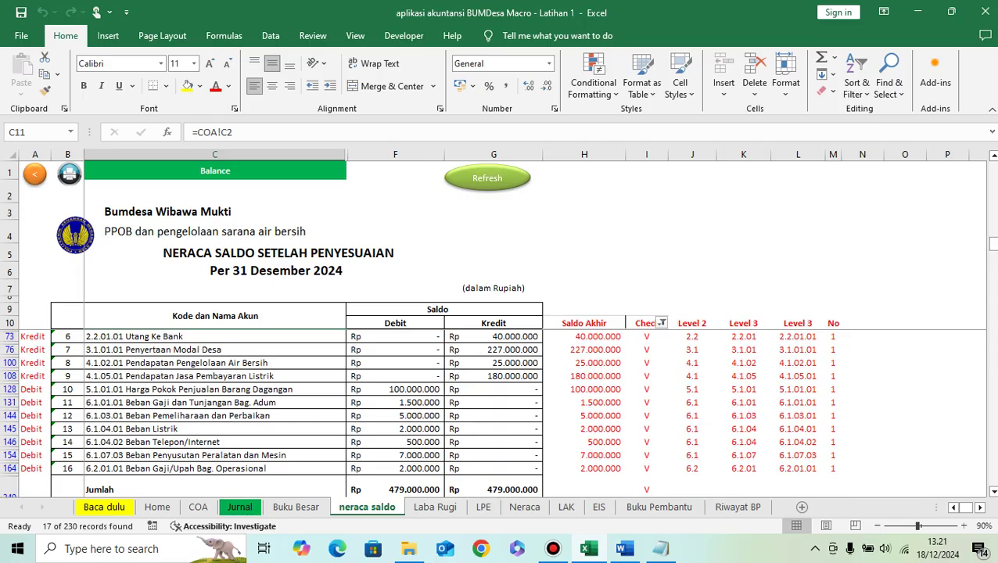
pyautogui.scroll(1, 295, 412)
pyautogui.scroll(1, 296, 412)
pyautogui.scroll(-1, 295, 412)
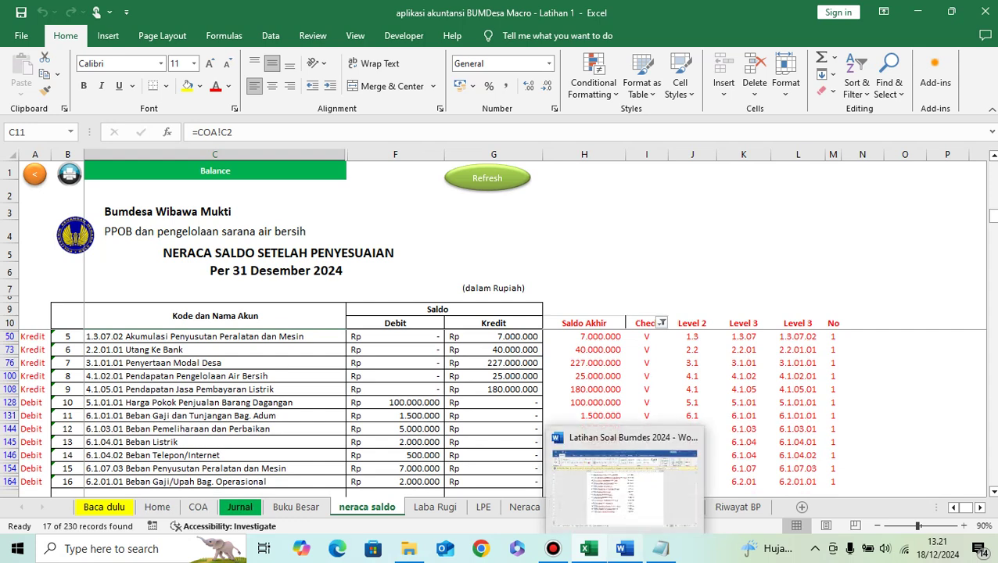
# Step: In Word, type '31/12/2024 Persediaan deposit tersisa 10.000.000' on a new line after 7.000.000, then go back to Excel
pyautogui.click(623, 550)
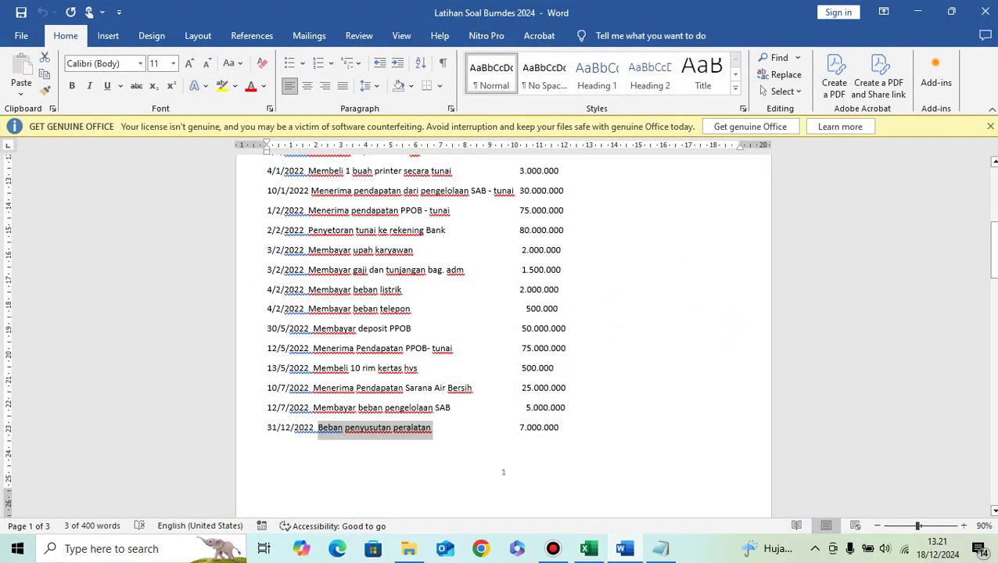
pyautogui.click(559, 427)
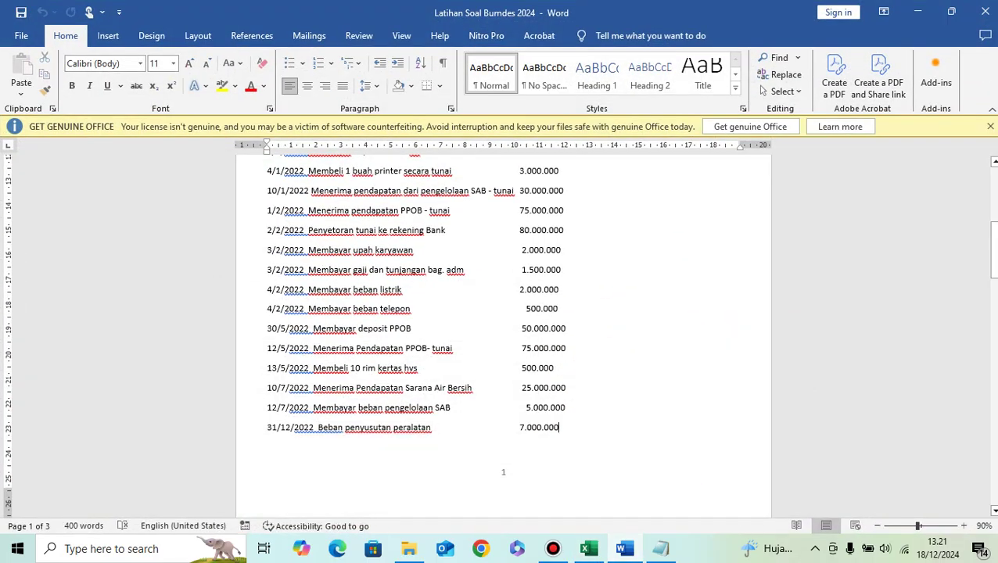
pyautogui.press('Return')
pyautogui.write('31/12/2024')
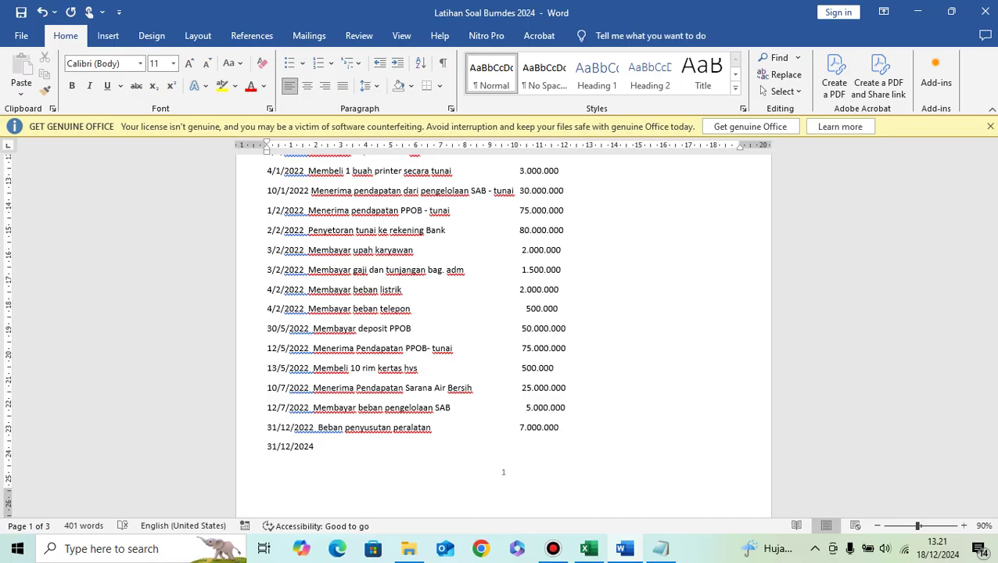
pyautogui.write(' Persedi')
pyautogui.press('BackSpace')
pyautogui.press('BackSpace')
pyautogui.press('BackSpace')
pyautogui.write('ede')
pyautogui.press('BackSpace')
pyautogui.write('aan c')
pyautogui.press('BackSpace')
pyautogui.write('depos')
pyautogui.write('itdes')
pyautogui.press('BackSpace')
pyautogui.press('BackSpace')
pyautogui.press('BackSpace')
pyautogui.write('tersisa ')
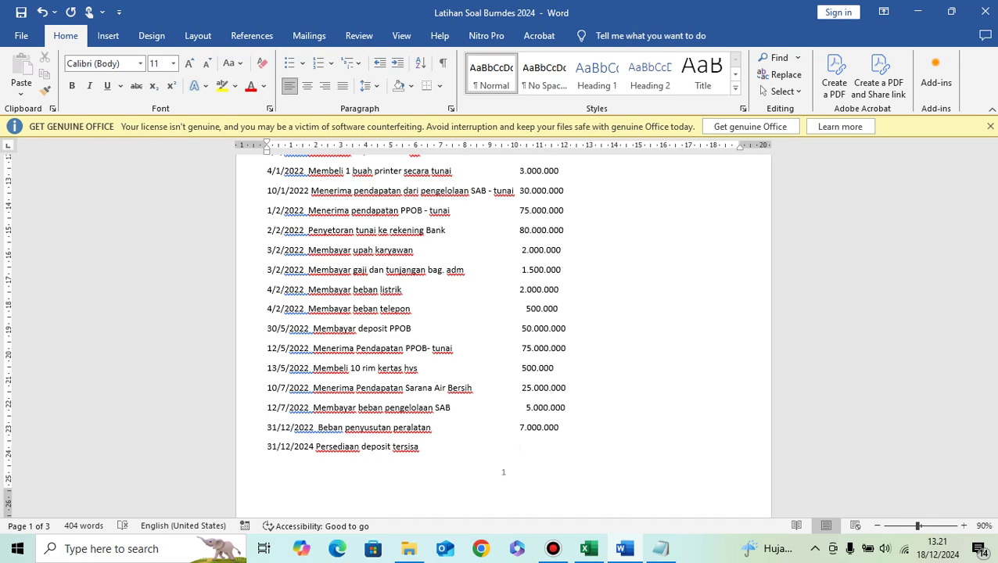
pyautogui.write('                                          10.000.000')
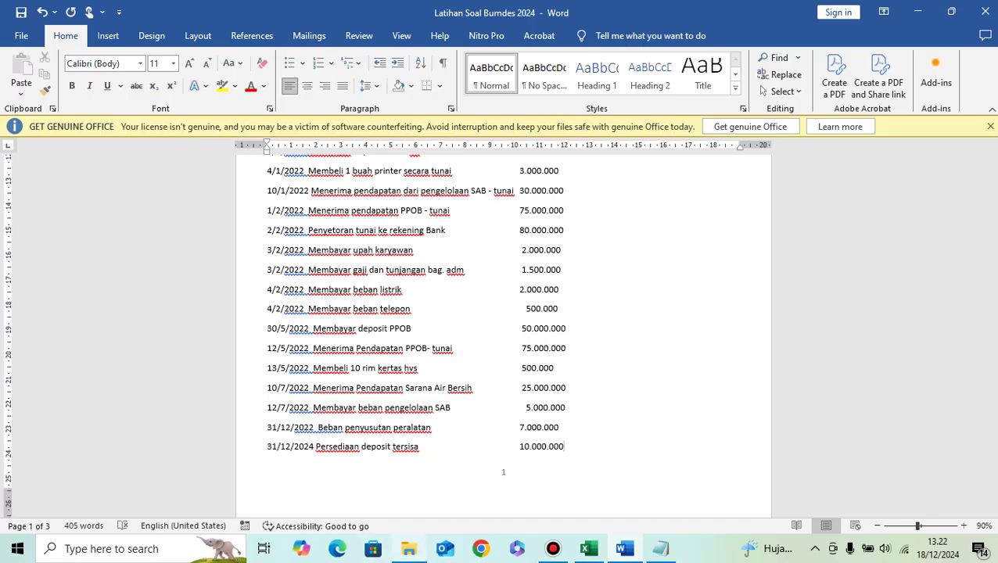
pyautogui.click(589, 549)
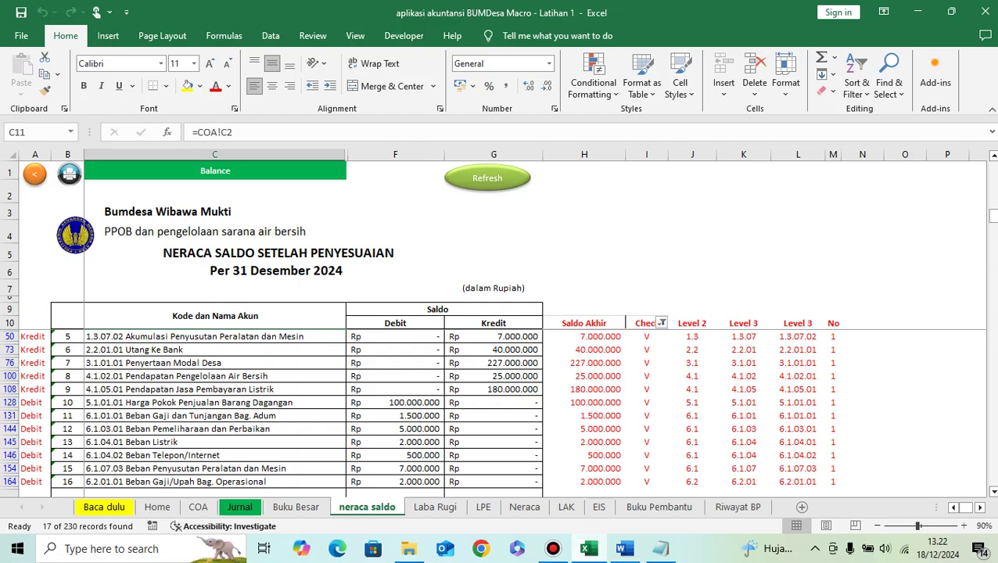
# Step: On the Jurnal sheet, give row 64 the description 'AJP persediaan akhir tahun' and date 31/12/2024
pyautogui.click(239, 507)
pyautogui.scroll(-2, 689, 406)
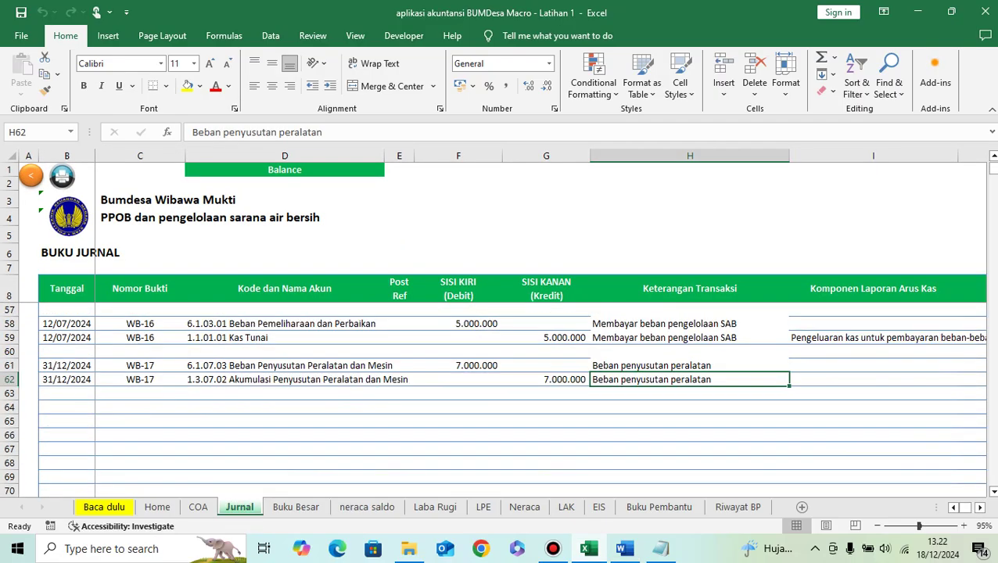
pyautogui.doubleClick(690, 407)
pyautogui.write('AJ')
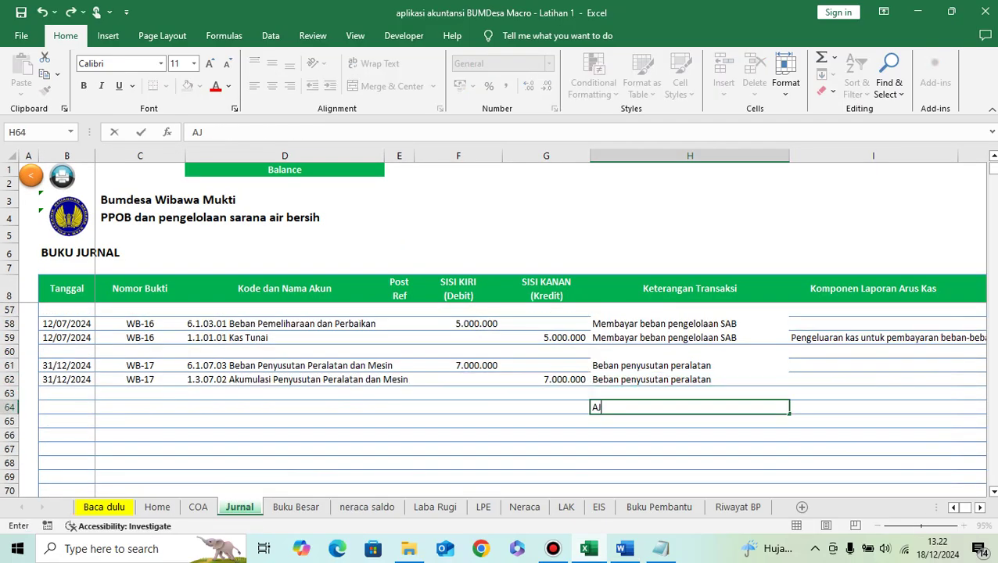
pyautogui.write('P persedi')
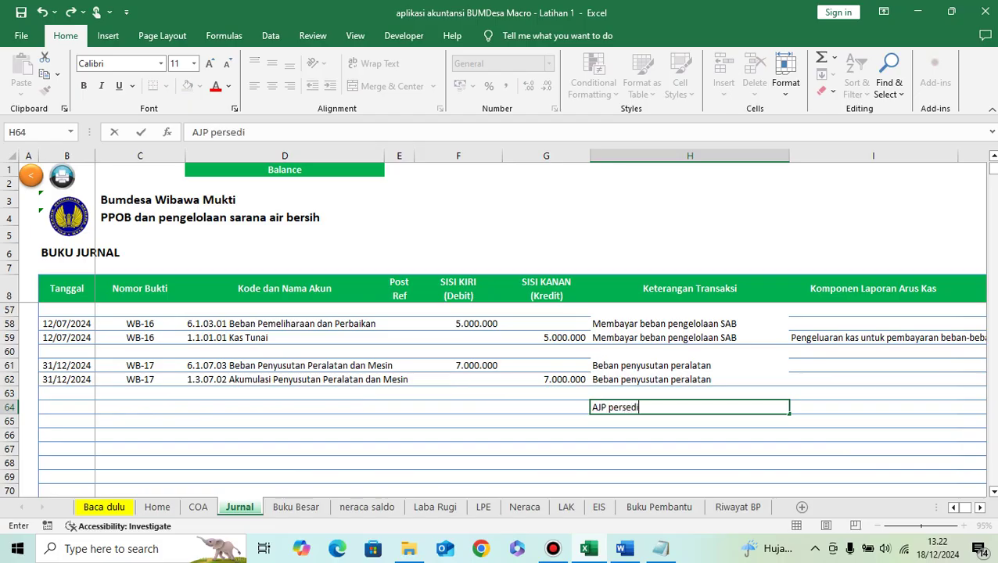
pyautogui.write('aan akhir tau')
pyautogui.press('BackSpace')
pyautogui.write('hun')
pyautogui.press('Return')
pyautogui.press('Up')
pyautogui.press('Left')
pyautogui.press('Left')
pyautogui.press('Left')
pyautogui.press('Left')
pyautogui.press('Left')
pyautogui.press('Left')
pyautogui.write('3')
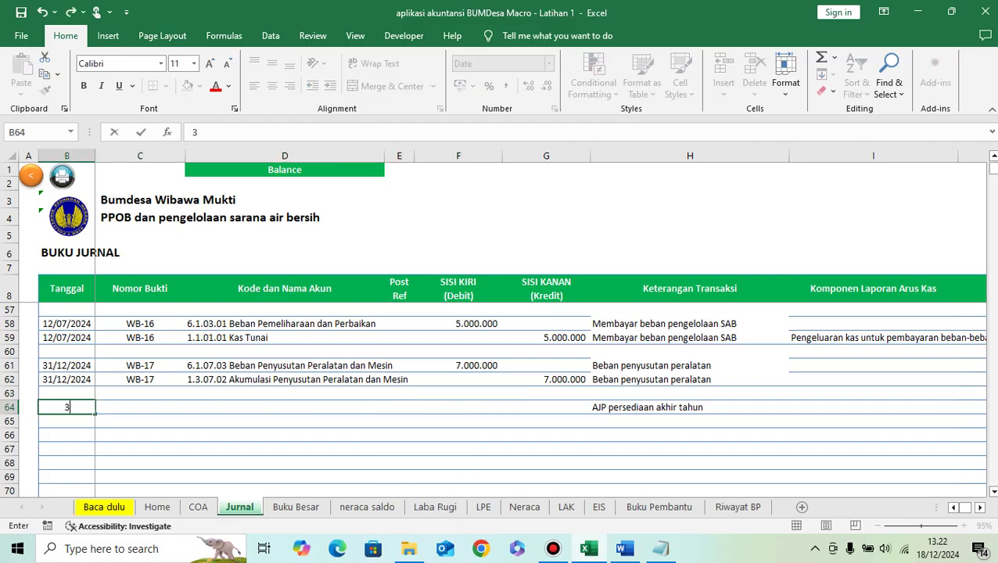
pyautogui.write('1/12/2024')
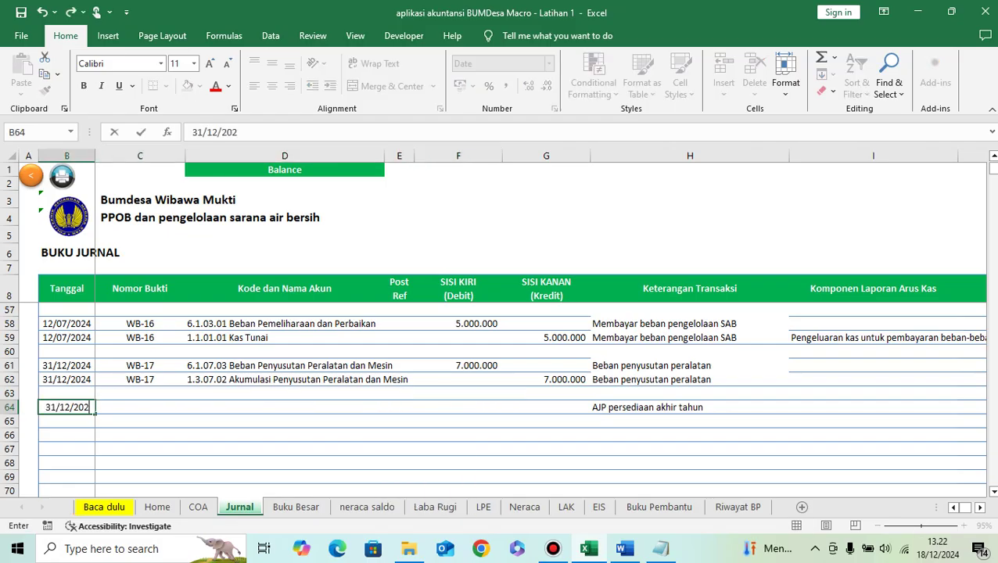
pyautogui.press('Tab')
# Step: Copy the WB-17 voucher number into row 64 and change it to WB-18
pyautogui.press('Up')
pyautogui.press('Up')
pyautogui.hotkey('ctrl', 'c')
pyautogui.press('Down')
pyautogui.press('Down')
pyautogui.hotkey('ctrl', 'v')
pyautogui.press('Right')
pyautogui.press('Left')
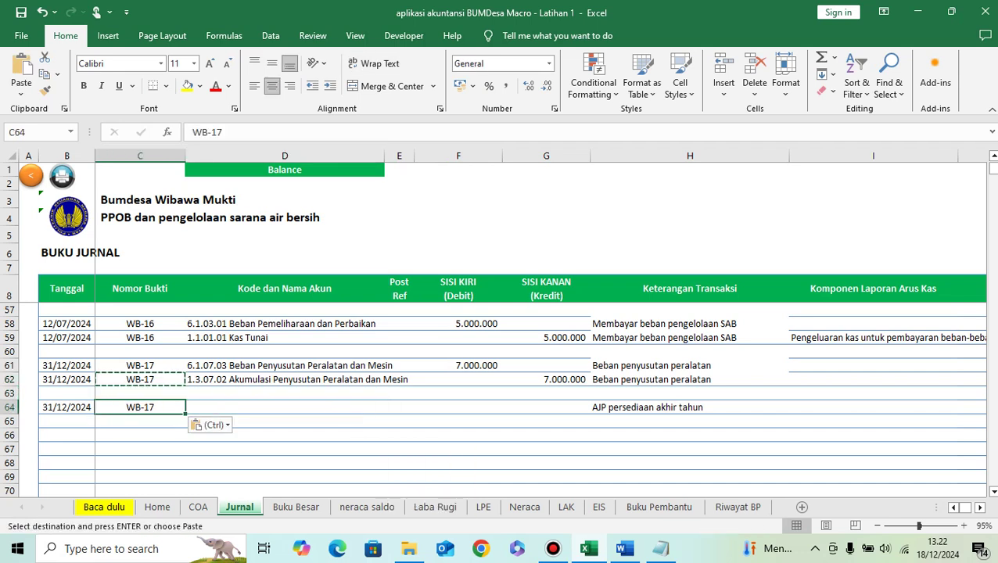
pyautogui.press('F2')
pyautogui.press('BackSpace')
pyautogui.write('8')
pyautogui.press('Return')
# Step: Choose account 1.1.05.01 Persediaan Barang Dagangan for row 64
pyautogui.press('Up')
pyautogui.press('Right')
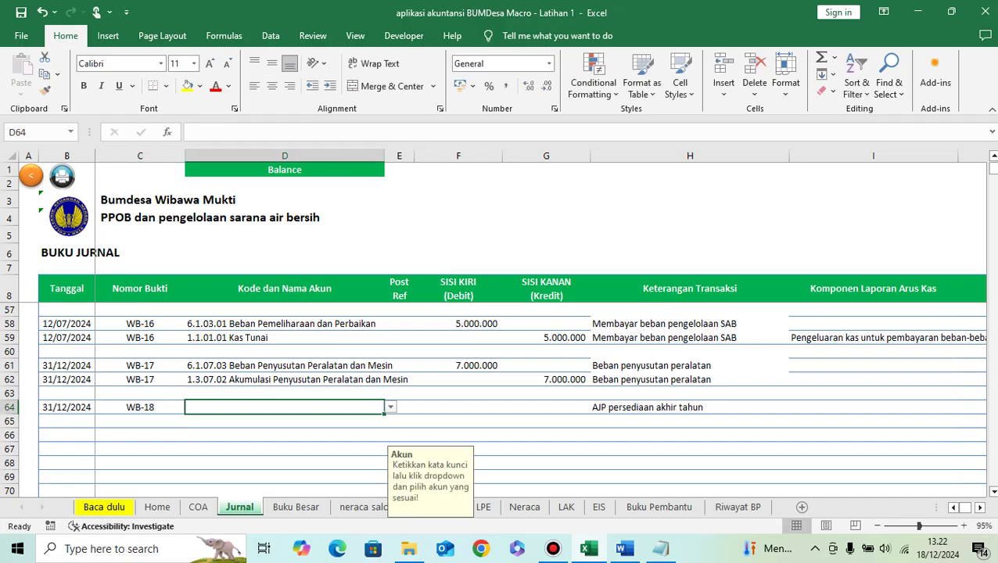
pyautogui.write('ersed')
pyautogui.press('BackSpace')
pyautogui.press('BackSpace')
pyautogui.write('Persediaan')
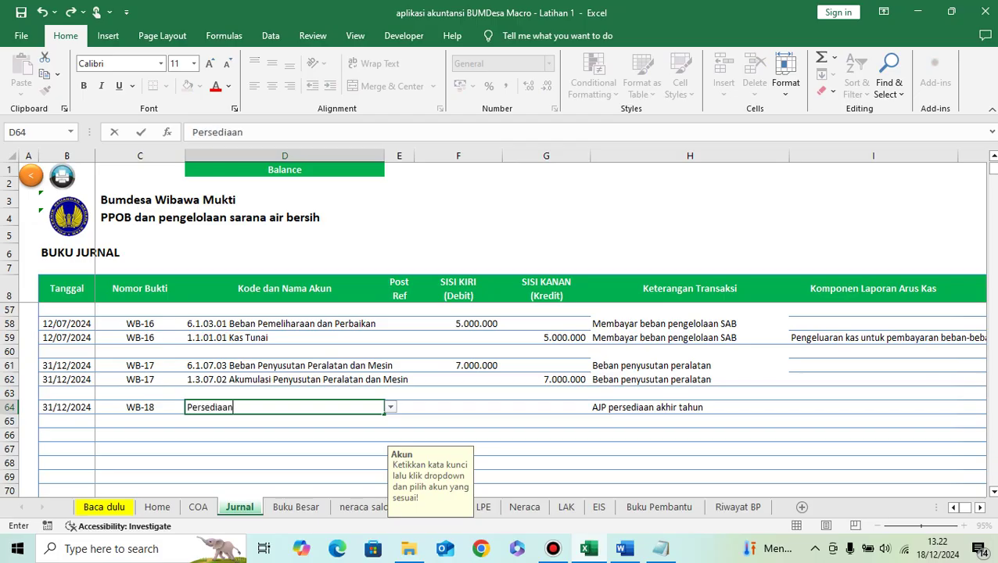
pyautogui.press('Return')
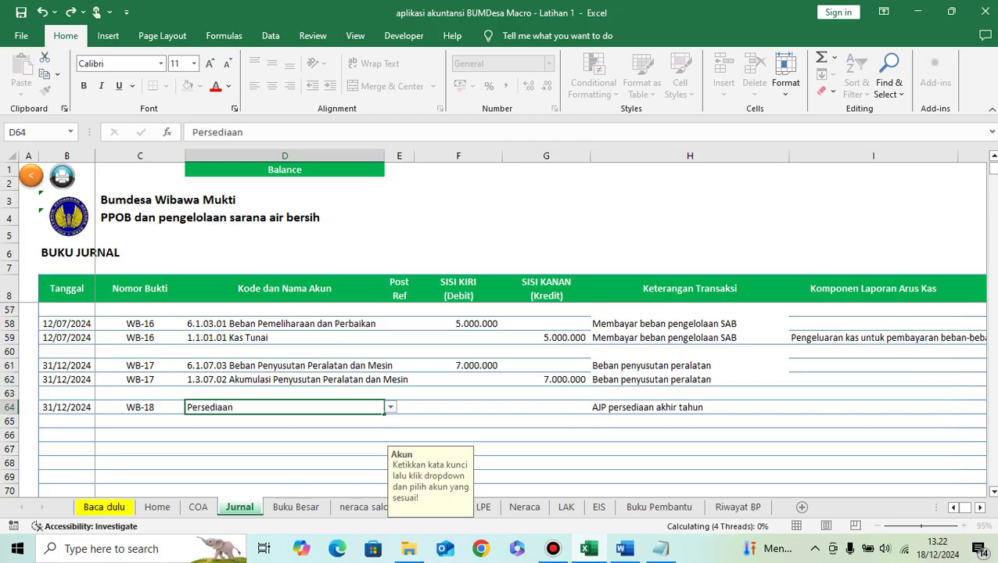
pyautogui.press('Return')
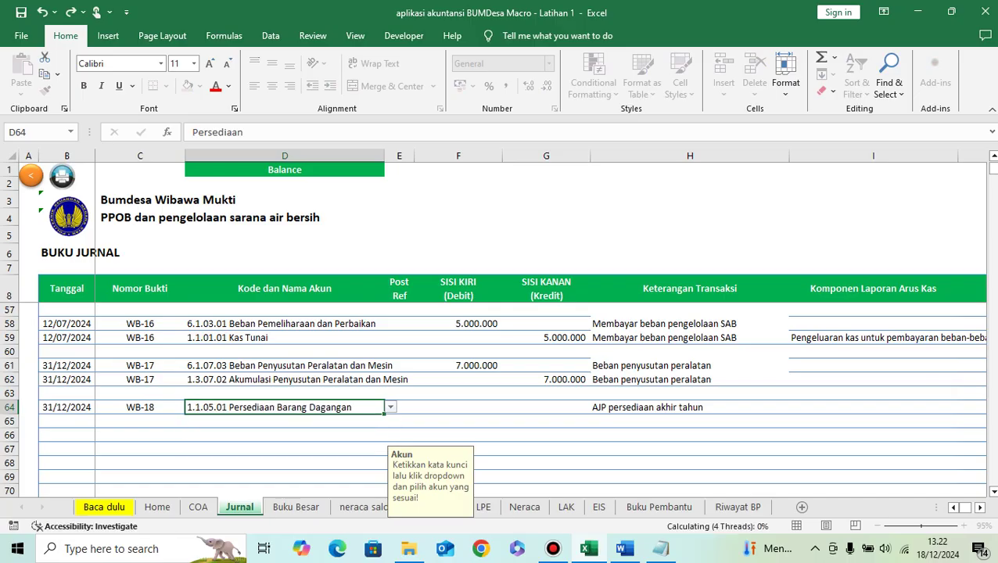
# Step: Debit 10.000.000 on row 64 and credit 10.000.000 to 5.1.01.01 Harga Pokok Penjualan on row 65
pyautogui.click(459, 407)
pyautogui.write('10')
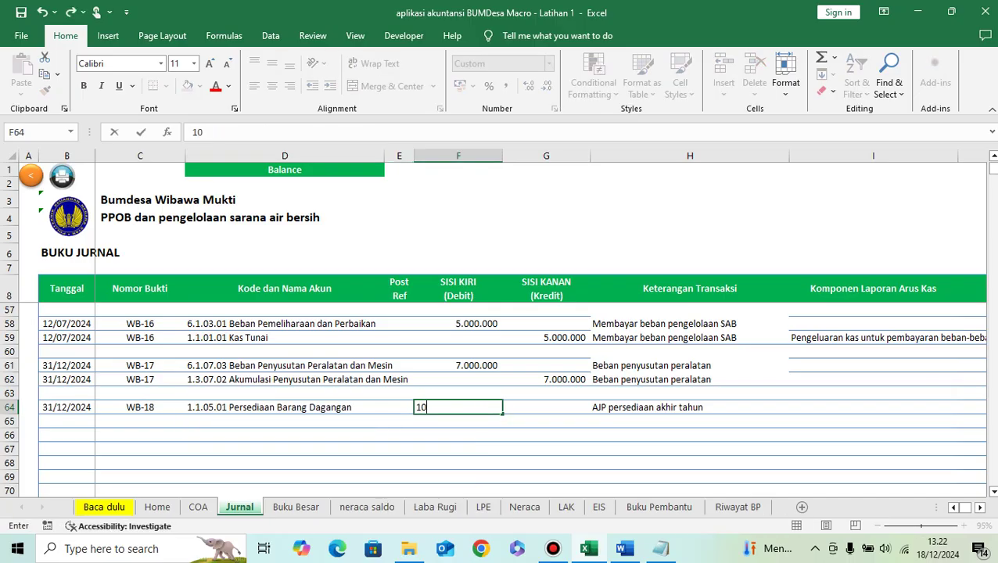
pyautogui.write('.000.000')
pyautogui.press('Return')
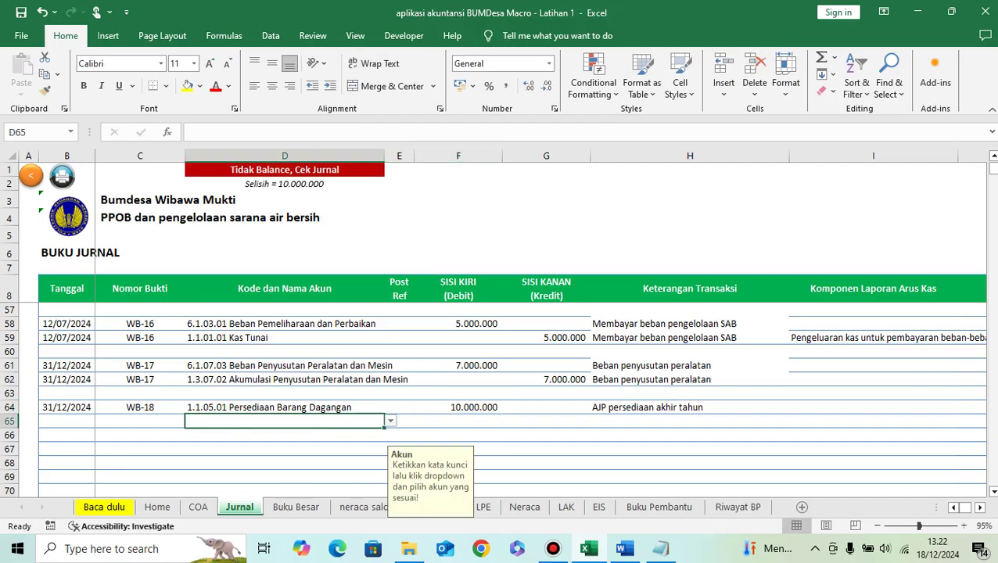
pyautogui.write('h')
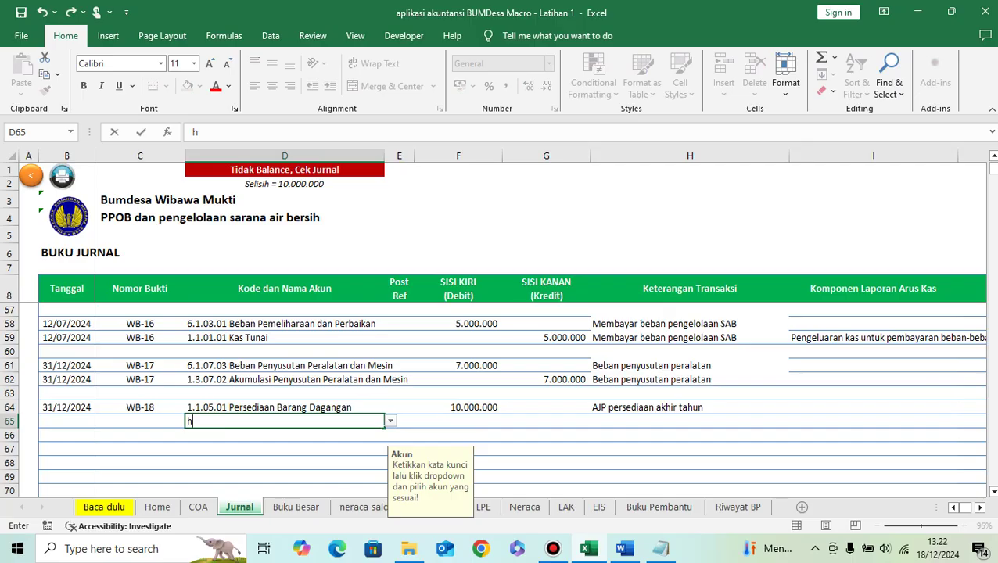
pyautogui.write('arga poko')
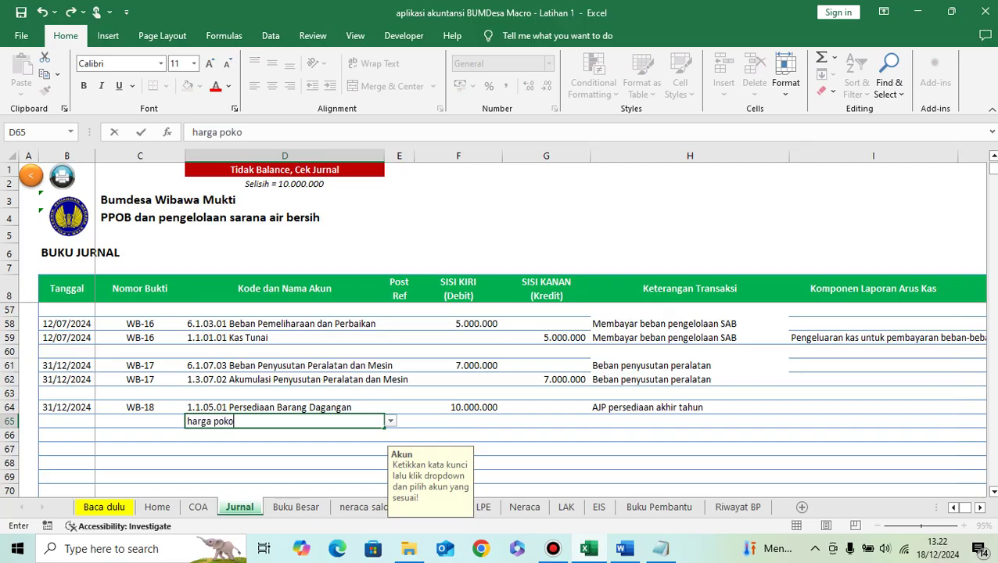
pyautogui.write('k')
pyautogui.press('Return')
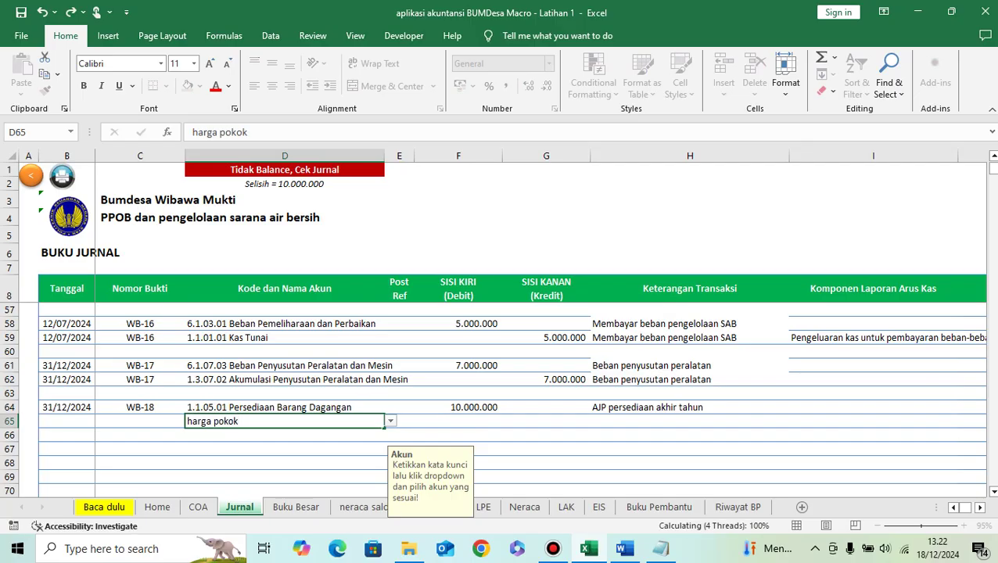
pyautogui.press('Return')
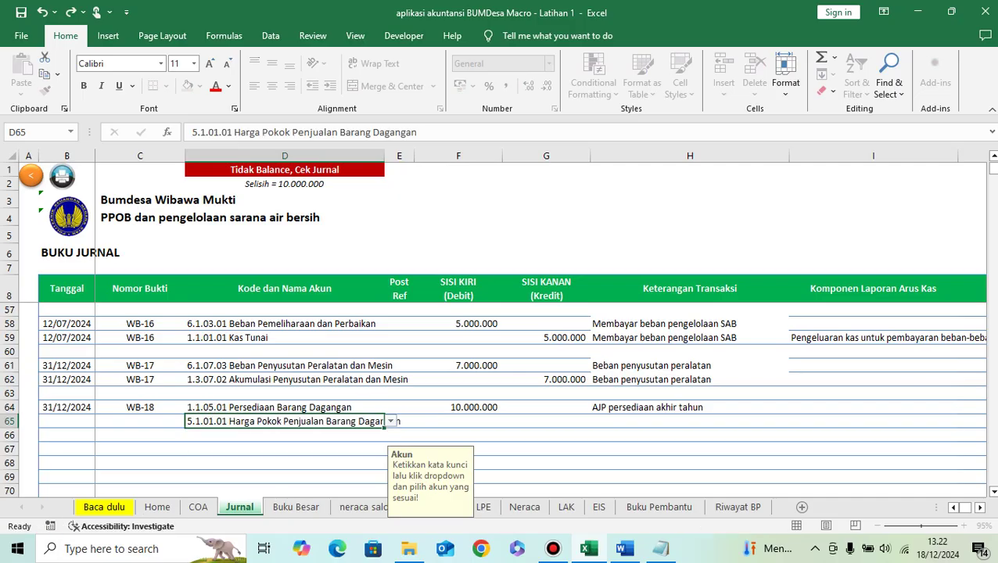
pyautogui.press('Tab')
pyautogui.press('Tab')
pyautogui.press('Tab')
pyautogui.write('10000000')
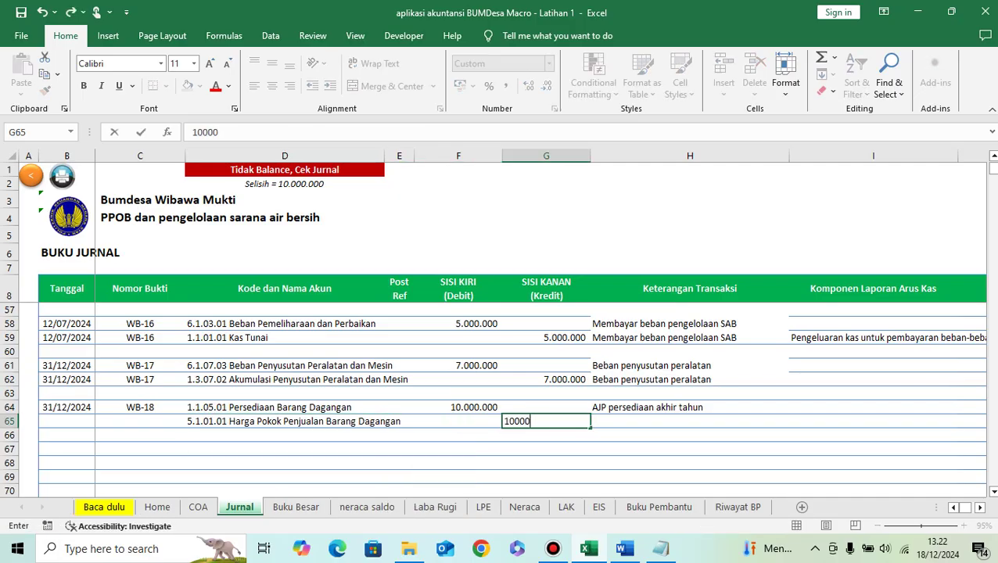
pyautogui.press('Return')
# Step: Copy the description, 31/12/2024 date and WB-18 voucher number from row 64 into row 65
pyautogui.press('Up')
pyautogui.press('Right')
pyautogui.hotkey('ctrl', 'c')
pyautogui.press('Down')
pyautogui.hotkey('ctrl', 'v')
pyautogui.press('Left')
pyautogui.press('Left')
pyautogui.press('Left')
pyautogui.press('Left')
pyautogui.press('Left')
pyautogui.press('Left')
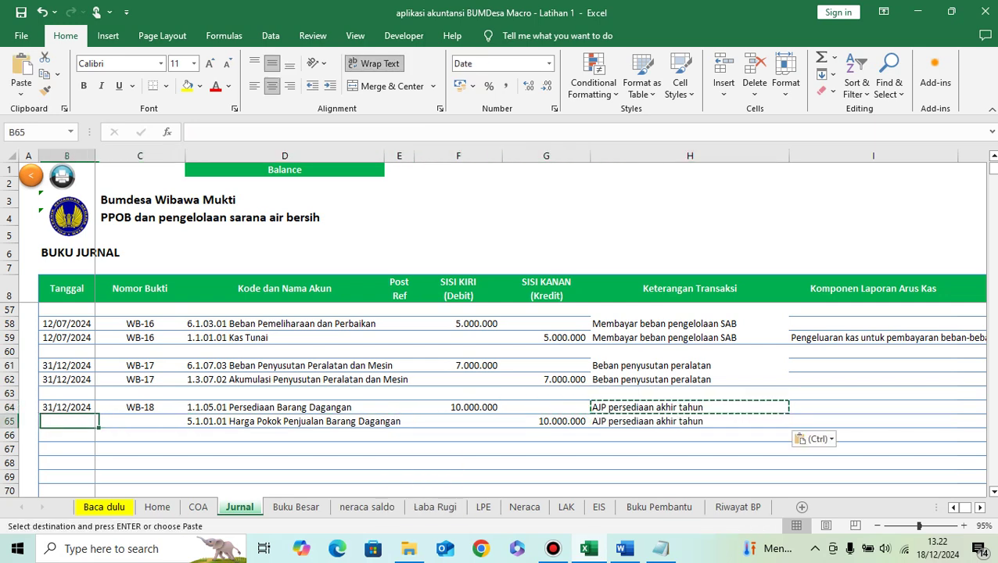
pyautogui.press('Up')
pyautogui.hotkey('shift', 'Right')
pyautogui.hotkey('ctrl', 'c')
pyautogui.press('Down')
pyautogui.hotkey('ctrl', 'v')
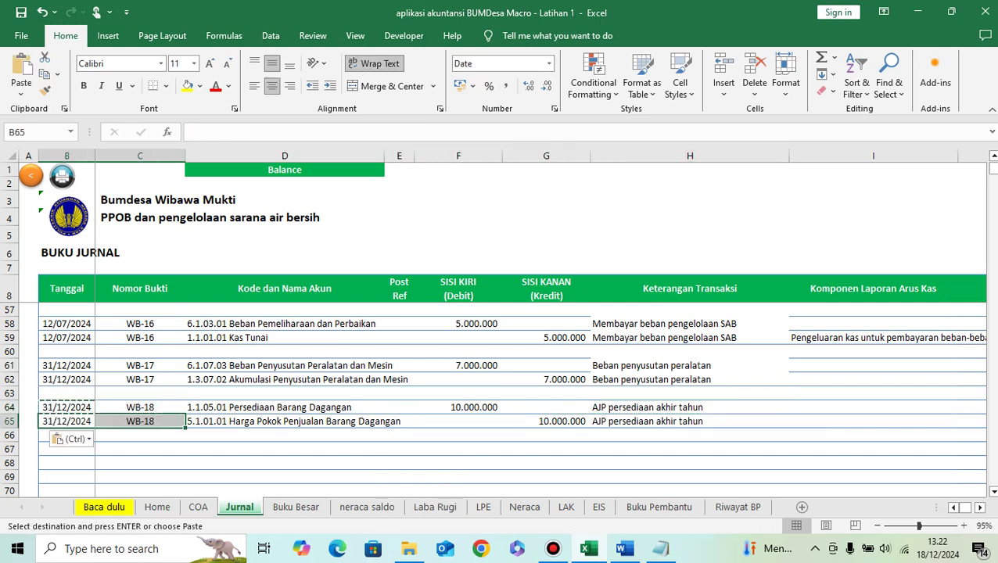
pyautogui.press('Right')
pyautogui.press('Right')
pyautogui.press('Right')
pyautogui.press('Right')
pyautogui.press('Right')
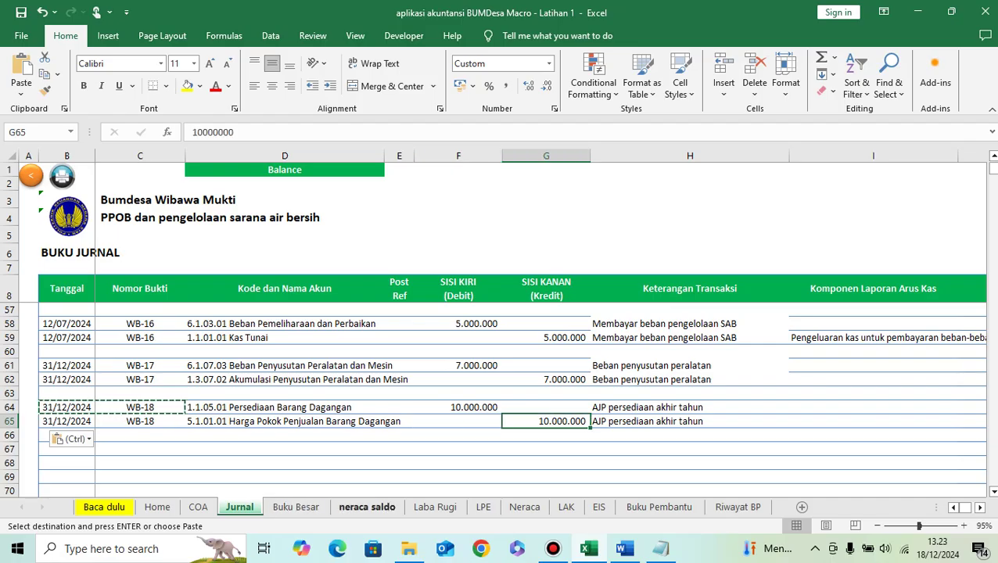
pyautogui.click(367, 507)
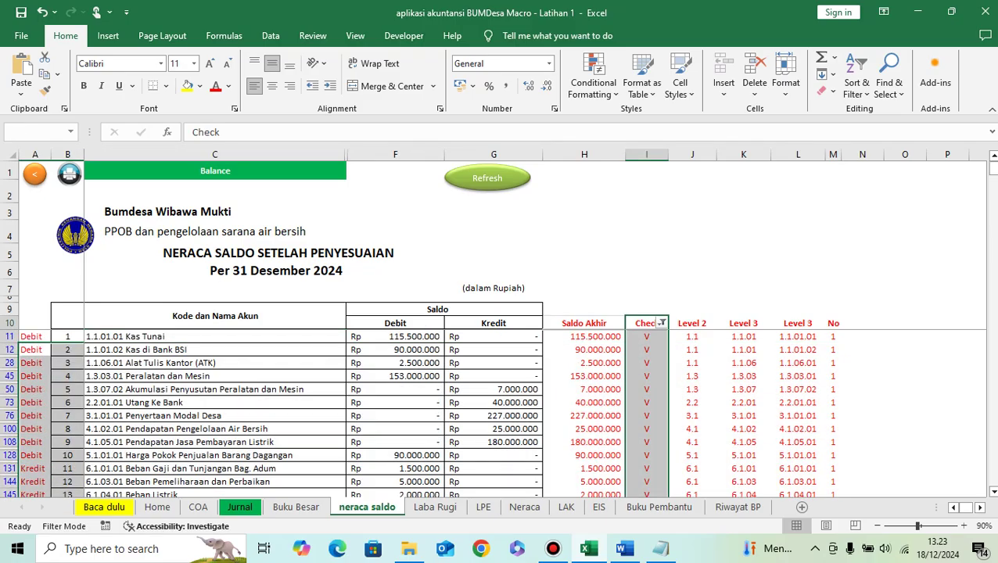
# Step: Check the trial balance debits: Harga Pokok Penjualan 90.000.000 and Persediaan Barang Dagangan 10.000.000
pyautogui.scroll(-1, 501, 415)
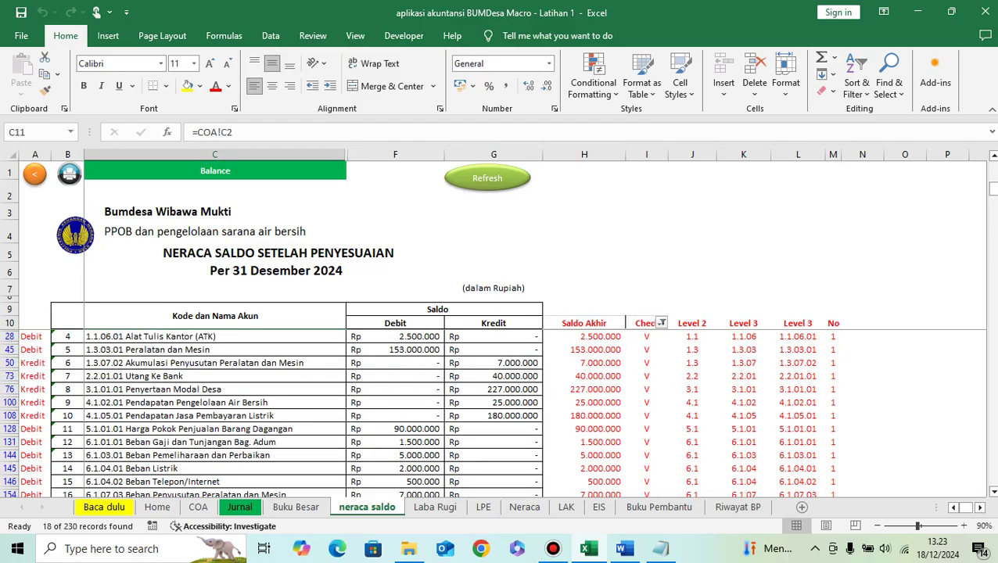
pyautogui.scroll(-1, 501, 414)
pyautogui.click(395, 403)
pyautogui.scroll(2, 395, 403)
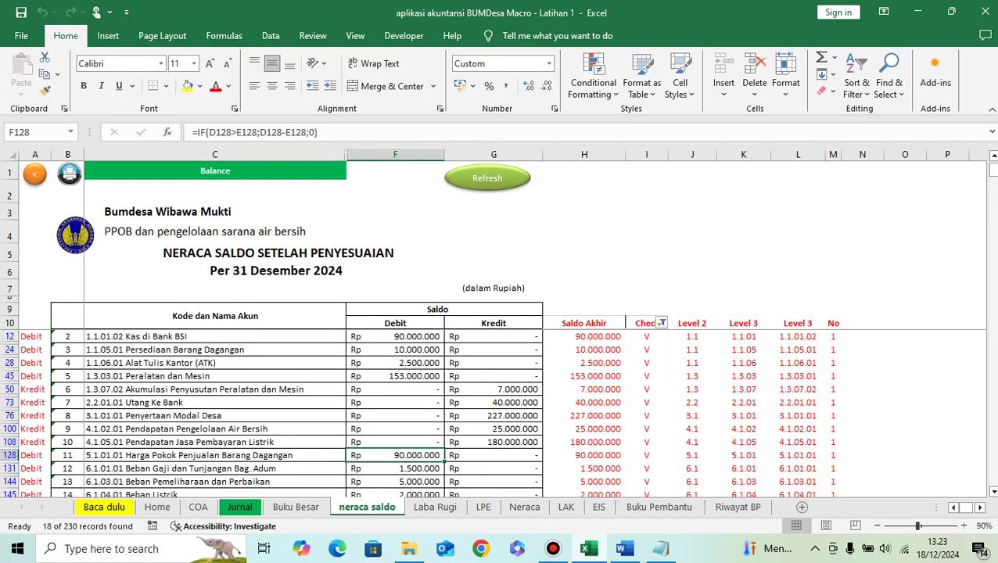
pyautogui.click(395, 350)
pyautogui.click(524, 507)
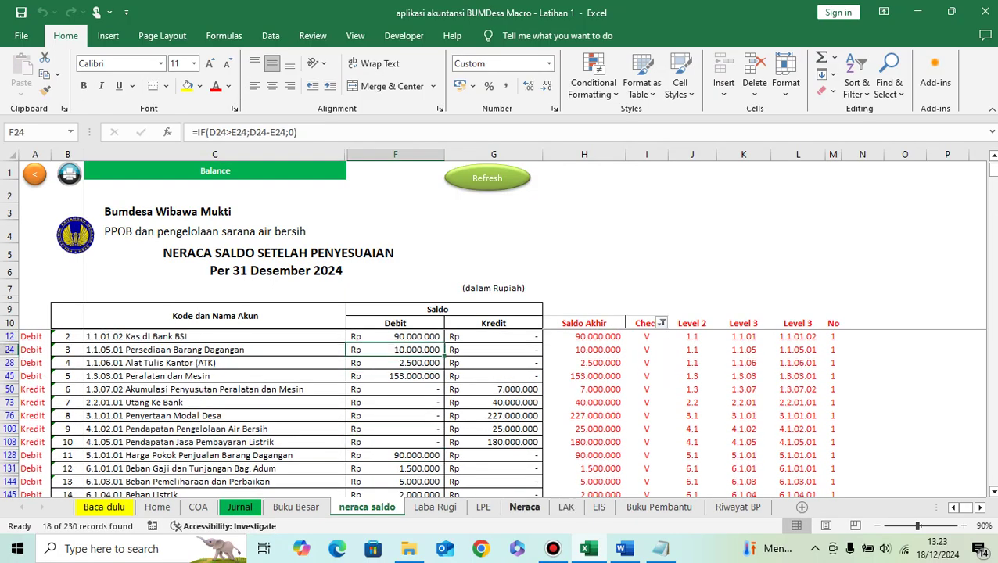
# Step: Scroll through the Neraca balance sheet and inspect how the Persediaan figure is calculated
pyautogui.scroll(-6, 296, 399)
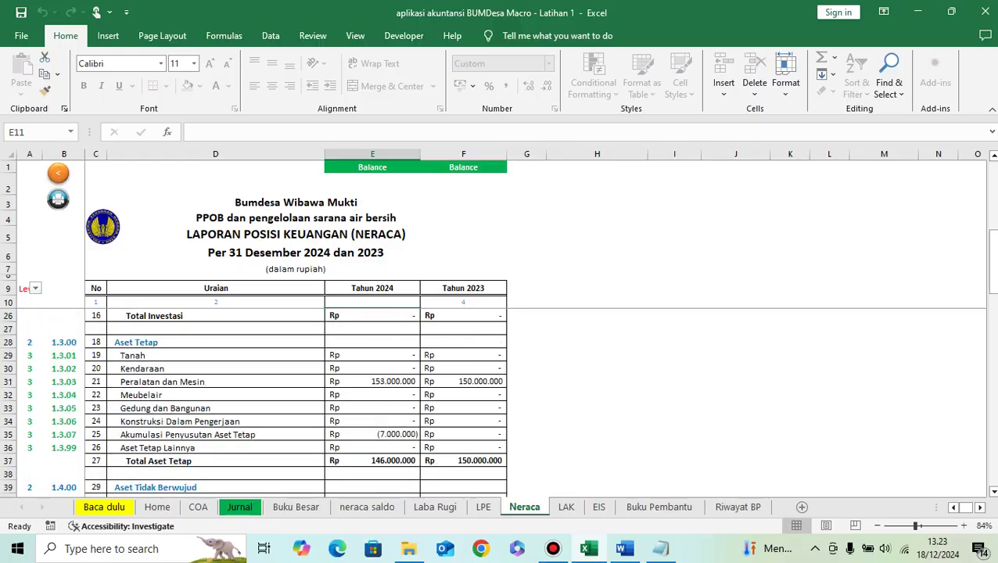
pyautogui.scroll(4, 295, 398)
pyautogui.scroll(2, 296, 399)
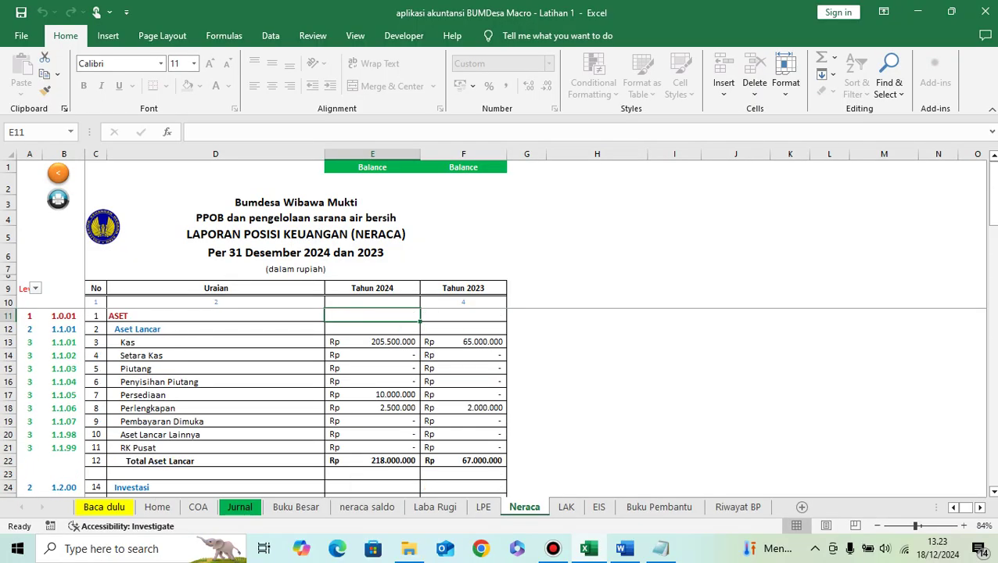
pyautogui.click(372, 394)
pyautogui.scroll(-9, 372, 394)
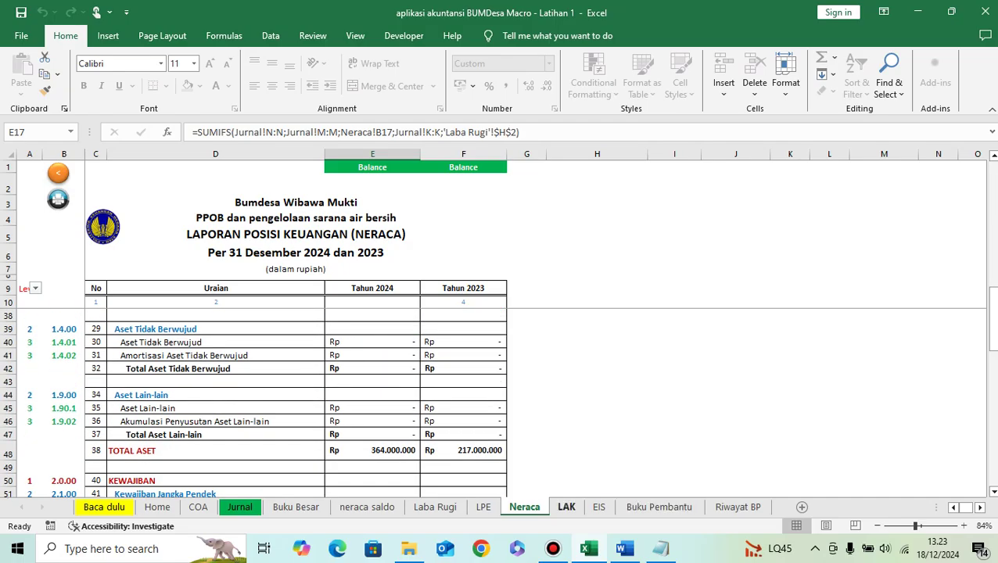
# Step: Scroll through the LAK cash flow statement, then go back to the Home sheet
pyautogui.click(566, 507)
pyautogui.scroll(-13, 258, 407)
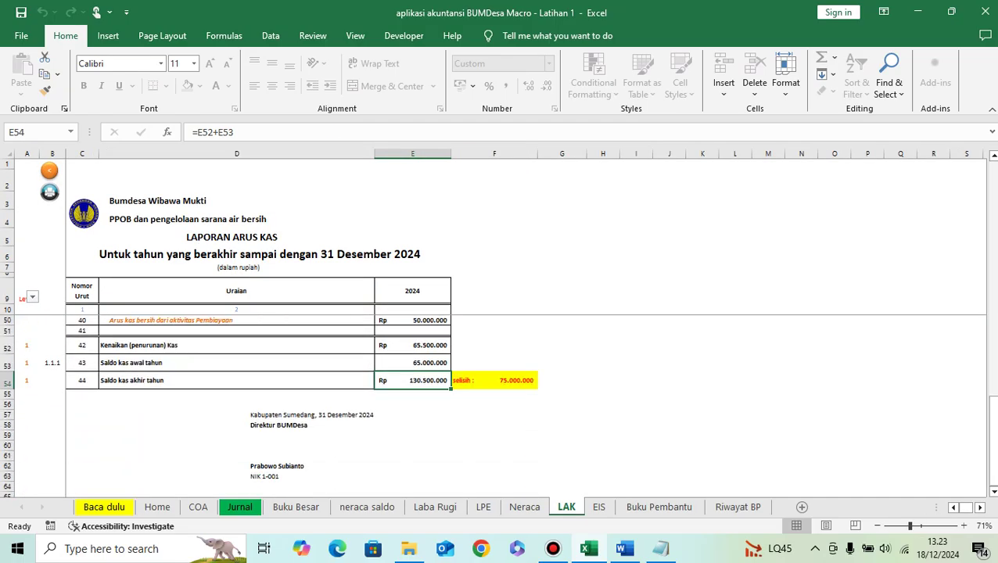
pyautogui.scroll(13, 258, 407)
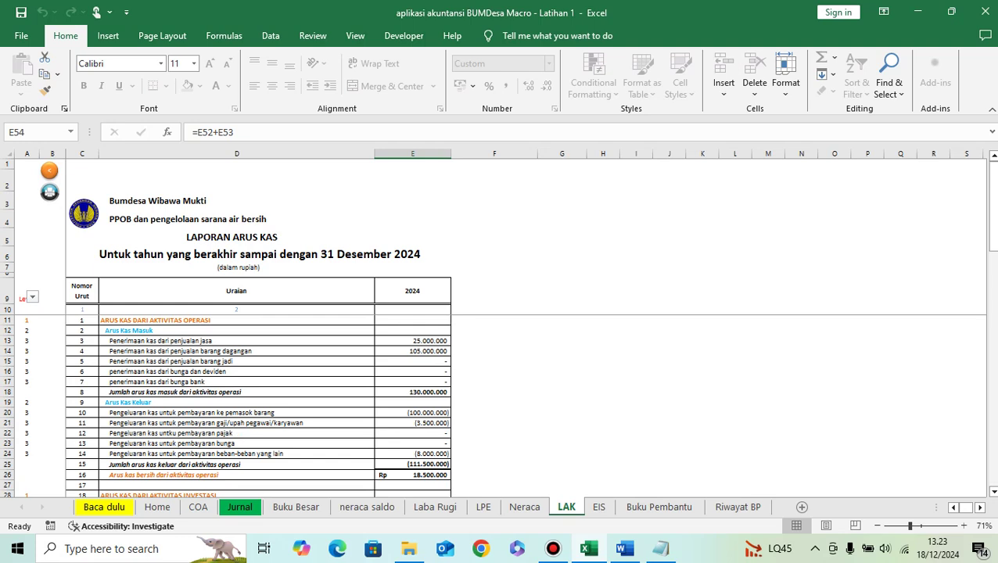
pyautogui.click(157, 507)
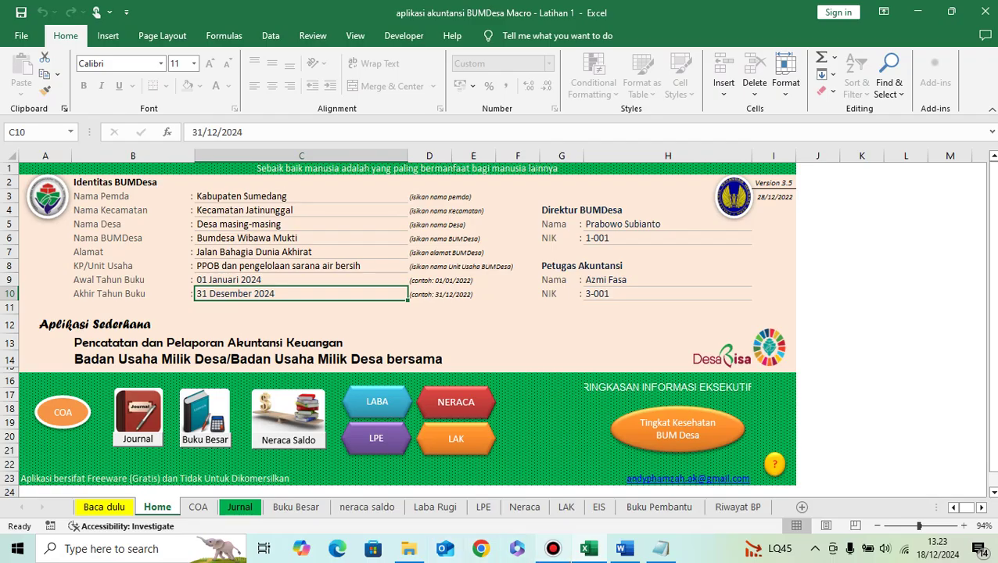
pyautogui.click(553, 549)
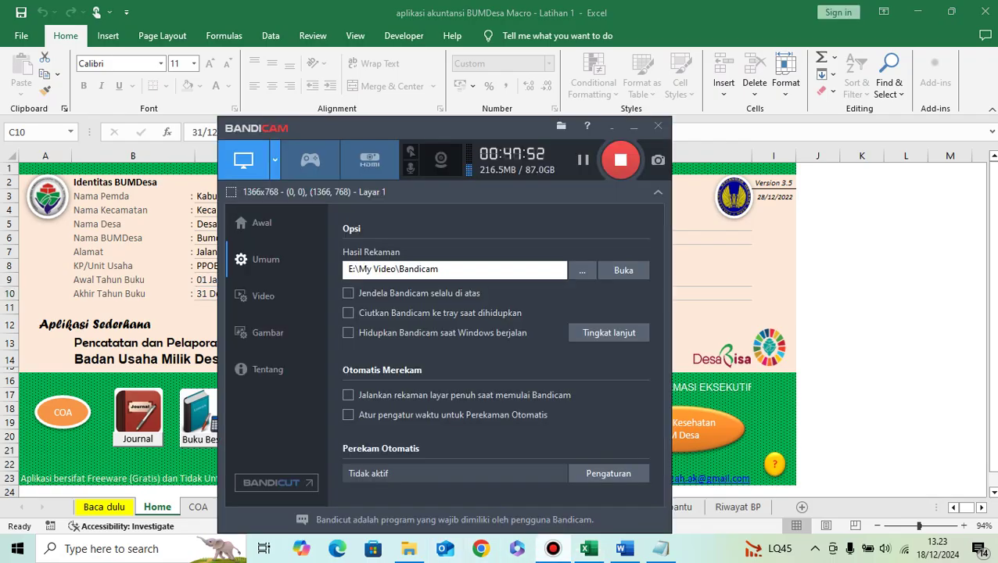